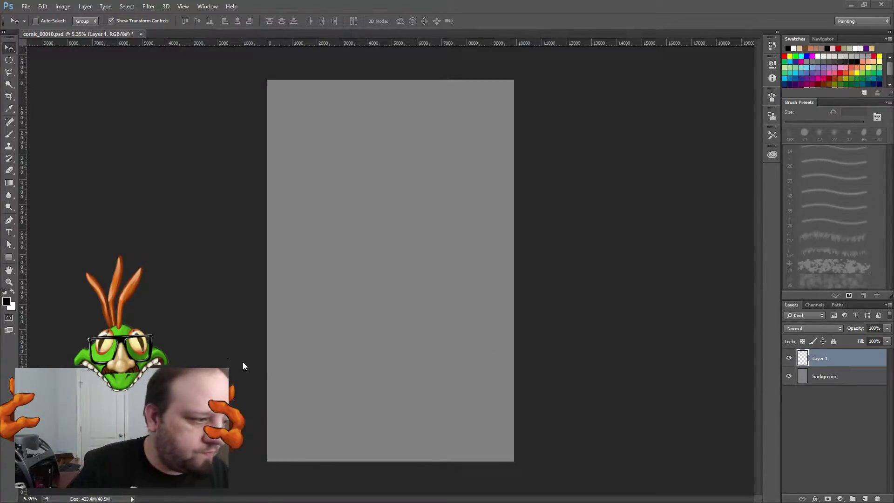
# Step: Draw a rectangle shape across the full width of the page's upper edge, about 10098 by 2618 px
pyautogui.click(9, 257)
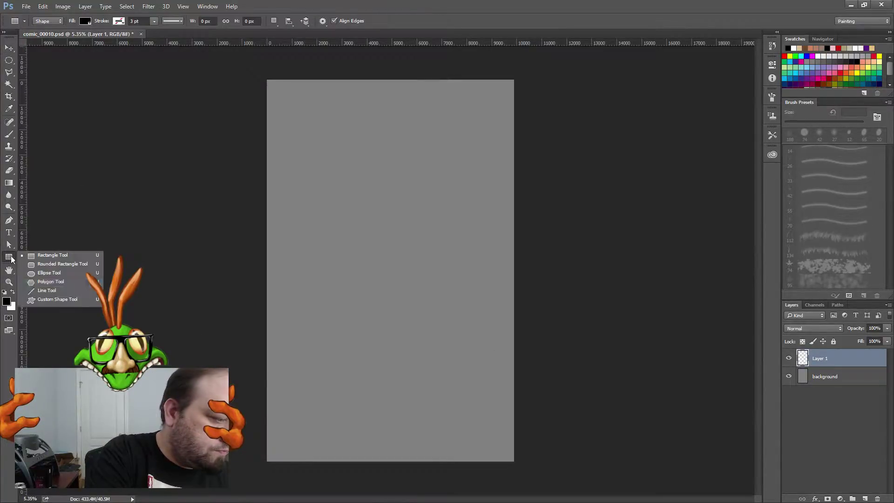
pyautogui.click(63, 255)
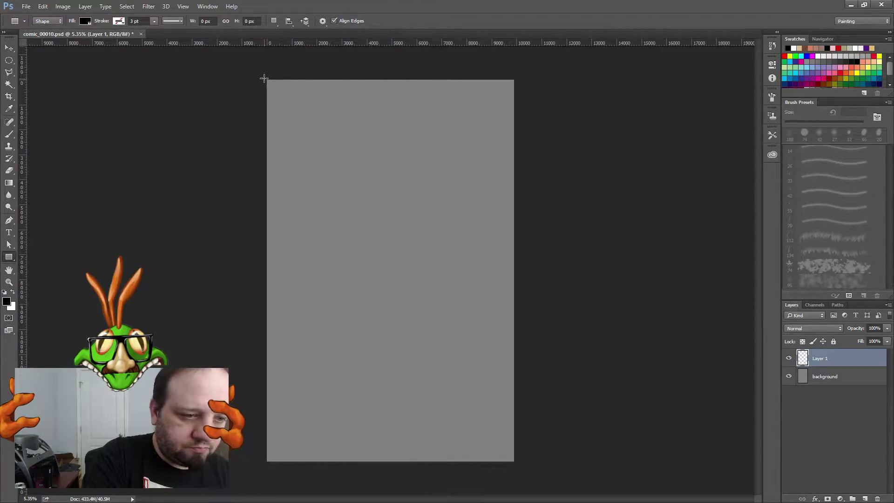
pyautogui.moveTo(264, 78); pyautogui.dragTo(516, 143)
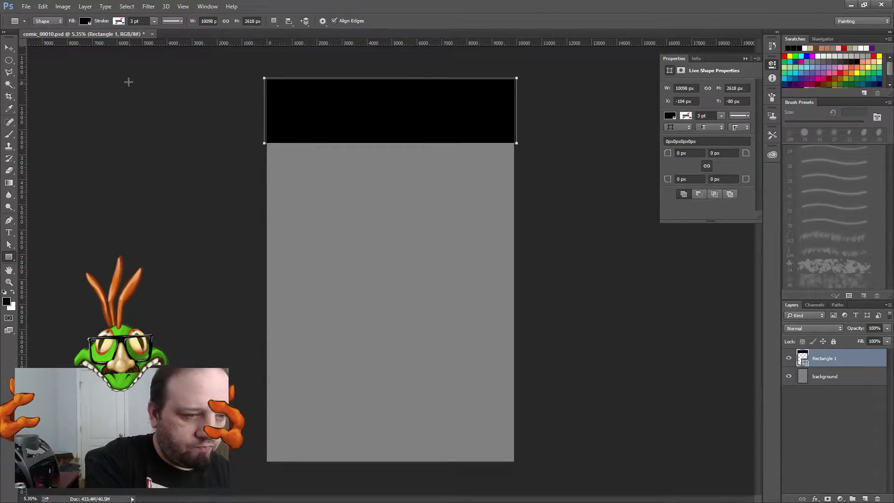
# Step: Give the rectangle a solid black stroke and no fill
pyautogui.click(121, 21)
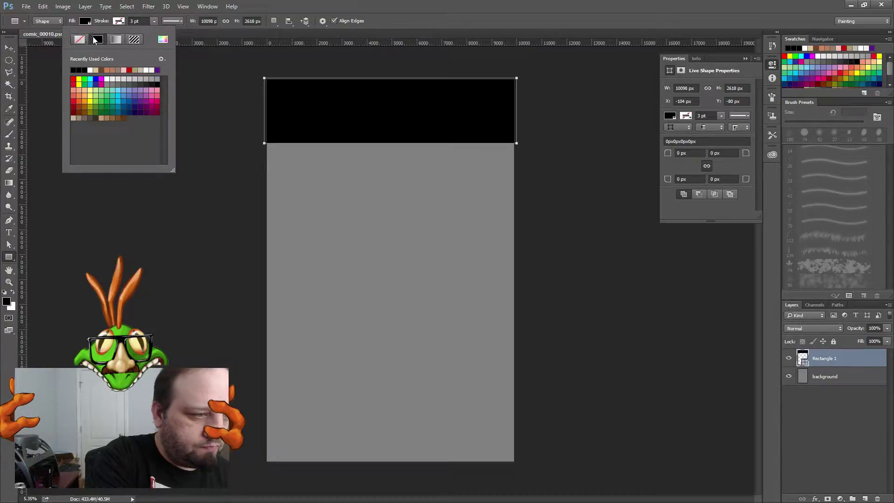
pyautogui.click(93, 36)
pyautogui.click(86, 21)
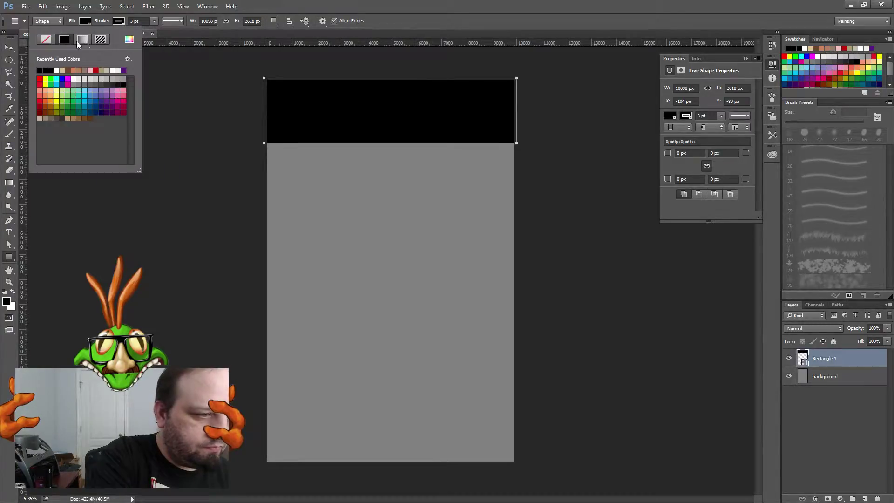
pyautogui.click(46, 39)
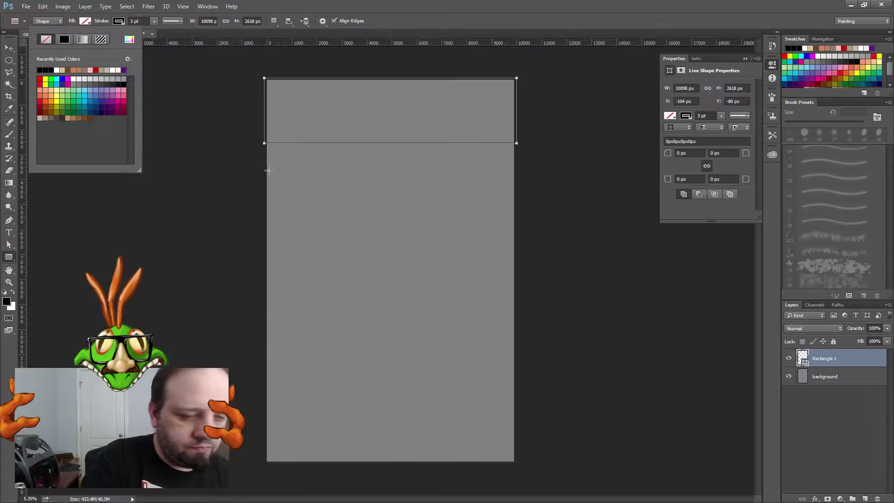
pyautogui.click(260, 145)
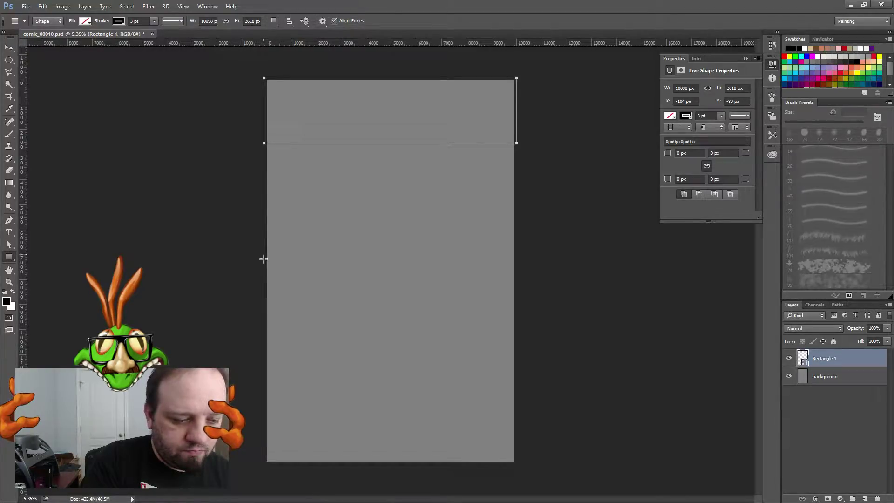
# Step: Draw three more full-width outlined rectangles down the page, about 4833, 3901 and 1792 px high, the last covering the page's lower edge
pyautogui.moveTo(263, 262); pyautogui.dragTo(516, 140)
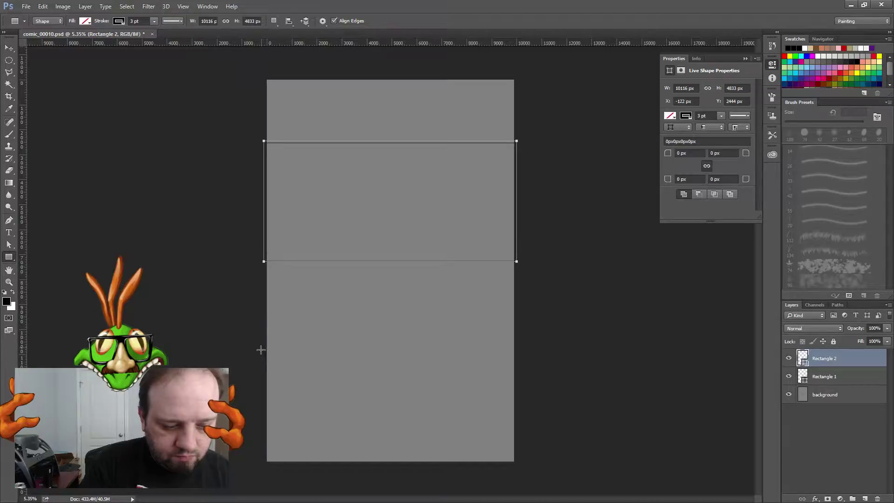
pyautogui.moveTo(260, 357); pyautogui.dragTo(519, 260)
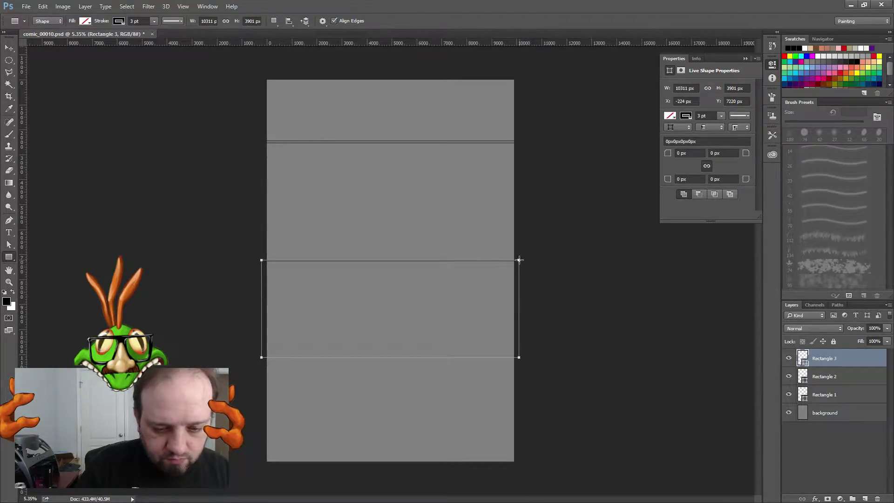
pyautogui.moveTo(519, 259); pyautogui.dragTo(519, 262)
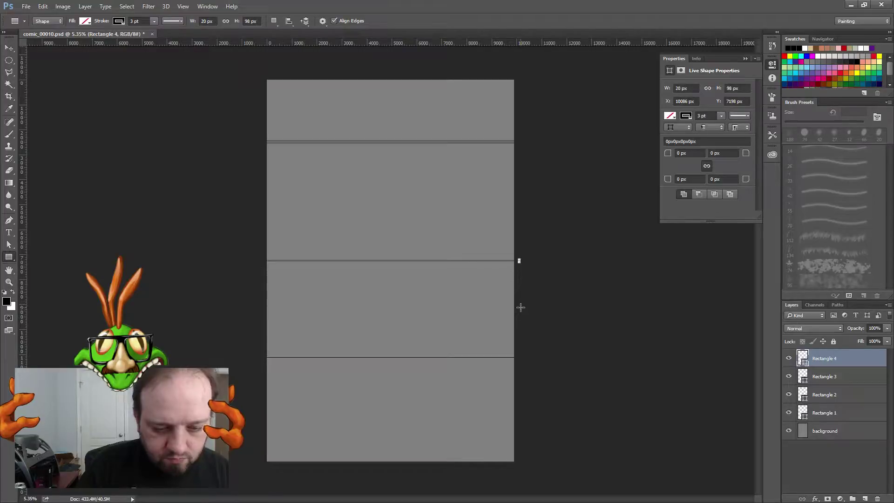
pyautogui.hotkey('ctrl', 'z')
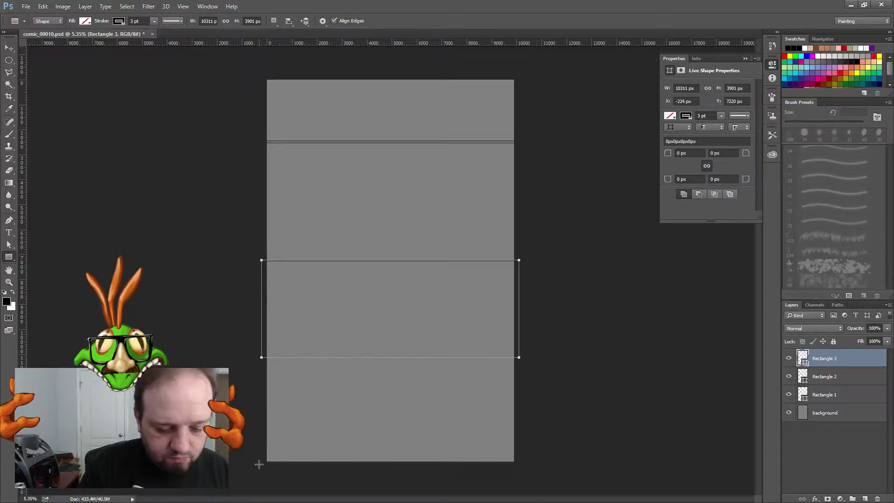
pyautogui.moveTo(258, 464); pyautogui.dragTo(528, 415)
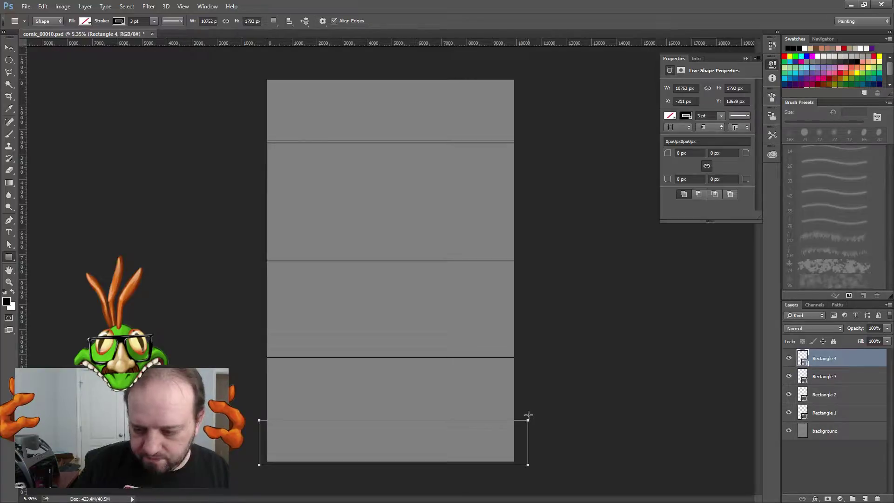
# Step: Select all four rectangle layers and put them into a layer group
pyautogui.click(836, 413)
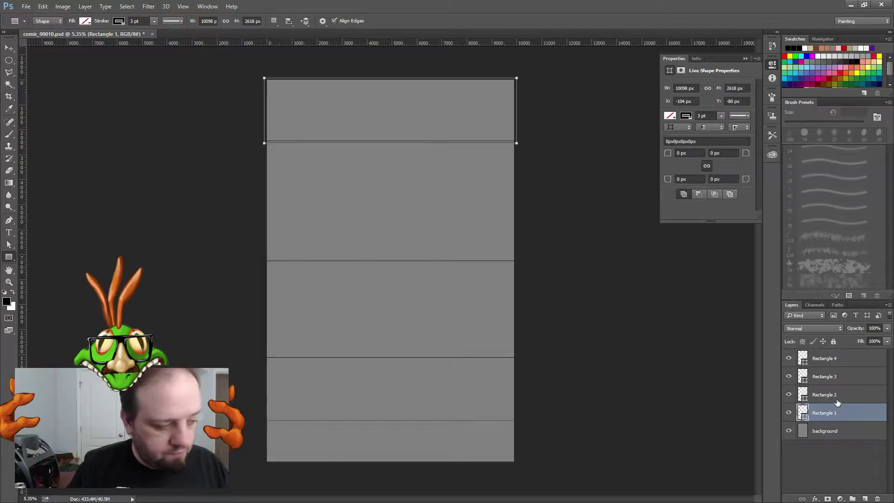
pyautogui.keyDown('ctrl'); pyautogui.click(837, 396); pyautogui.keyUp('ctrl')
pyautogui.keyDown('ctrl'); pyautogui.click(838, 360); pyautogui.keyUp('ctrl')
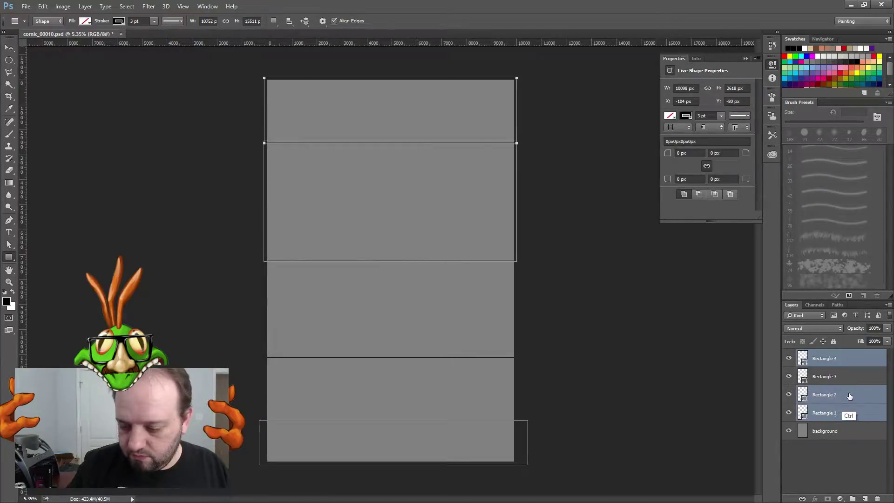
pyautogui.keyDown('ctrl'); pyautogui.click(847, 376); pyautogui.keyUp('ctrl')
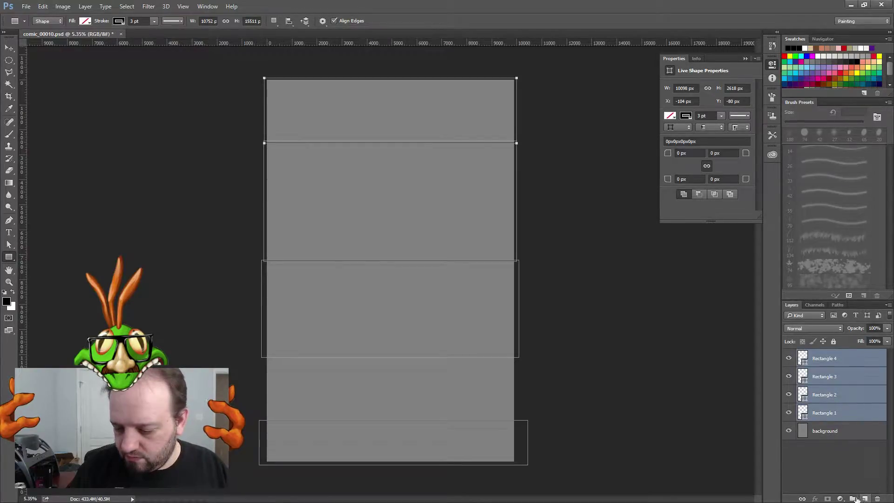
pyautogui.moveTo(850, 410); pyautogui.dragTo(852, 498)
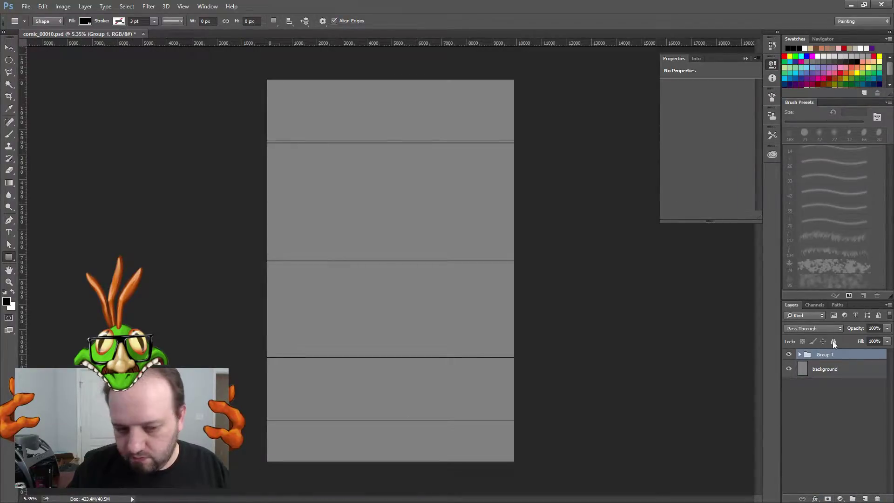
# Step: Rename the group of rectangles as rough frames
pyautogui.doubleClick(825, 355)
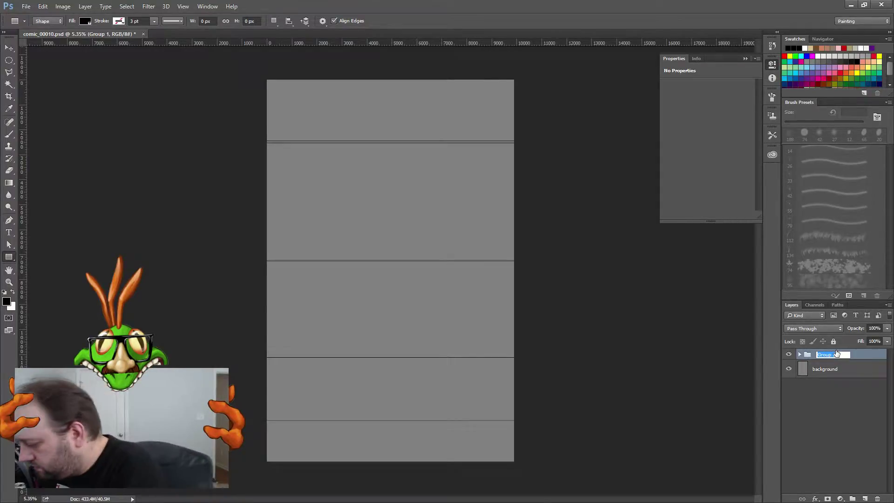
pyautogui.write('rough fra')
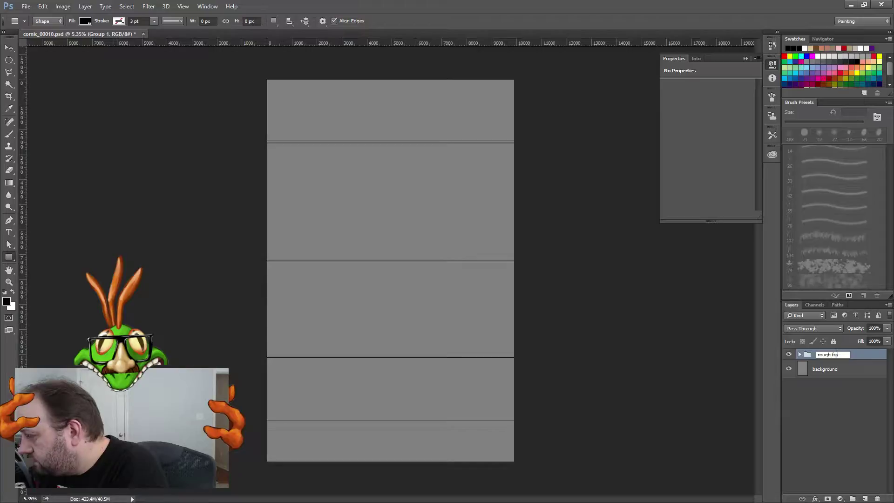
pyautogui.write('mes')
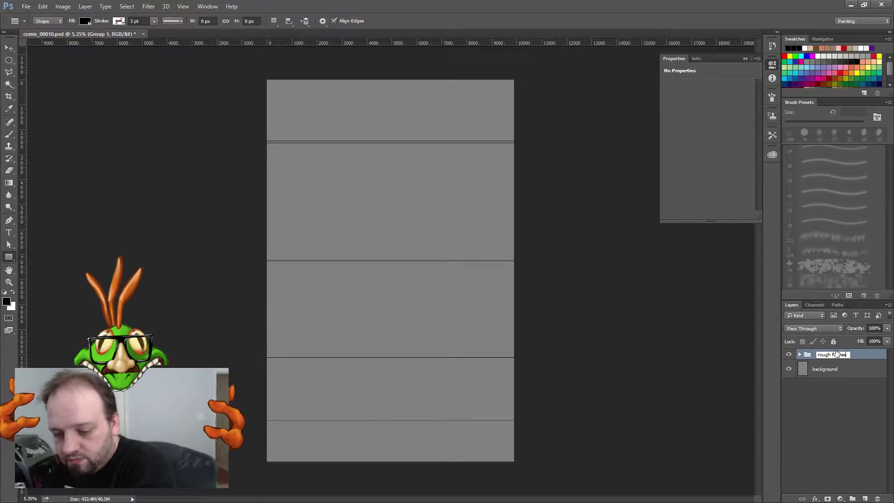
pyautogui.press('Return')
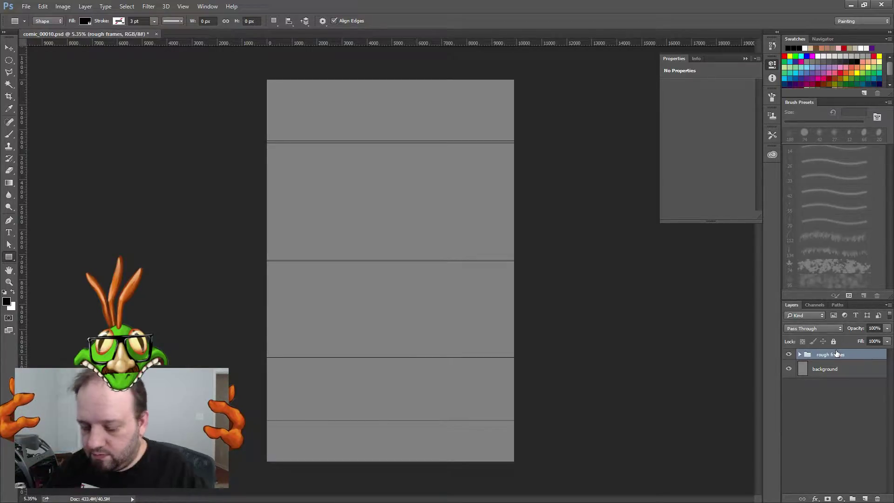
# Step: Add a new layer above the rough frames group and choose the tapered 50 px brush preset for the Brush tool
pyautogui.click(864, 498)
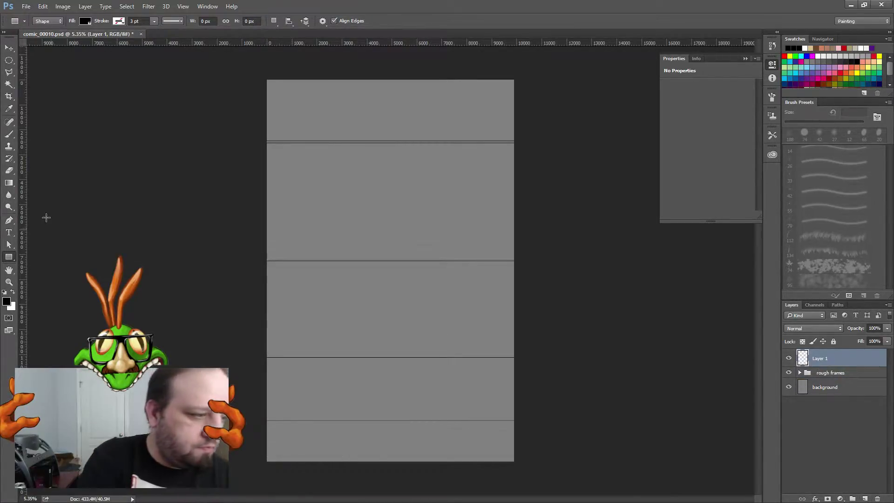
pyautogui.click(13, 135)
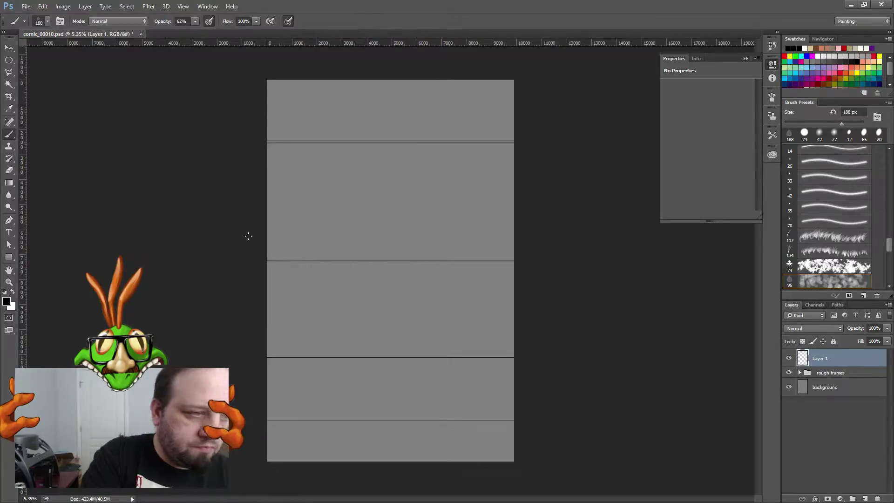
pyautogui.scroll(-5, 832, 265)
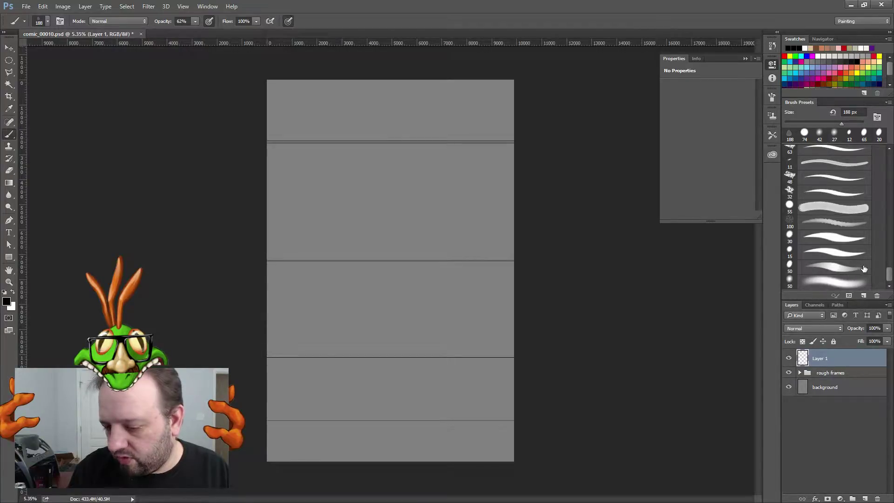
pyautogui.click(844, 272)
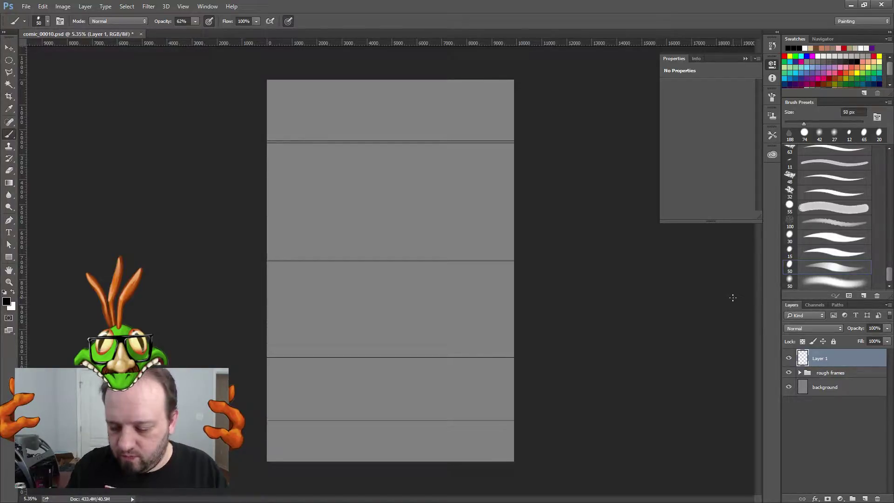
# Step: Rename the new layer as sketch
pyautogui.doubleClick(822, 359)
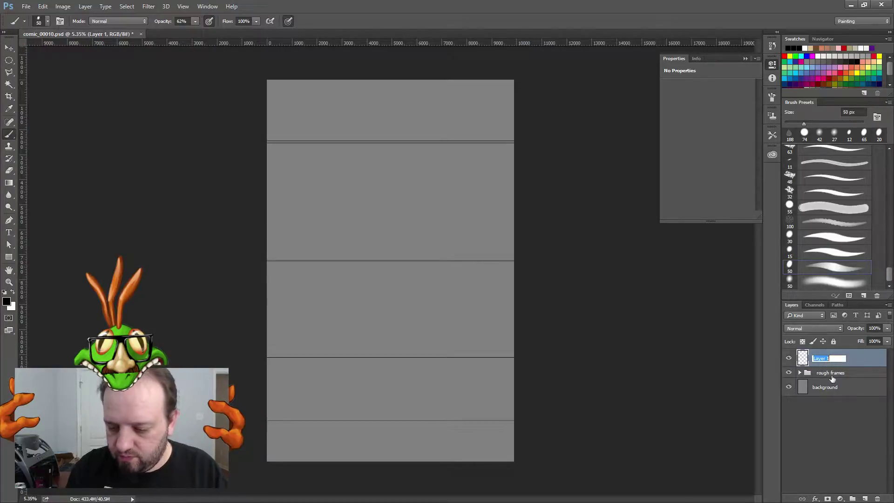
pyautogui.write('sketch')
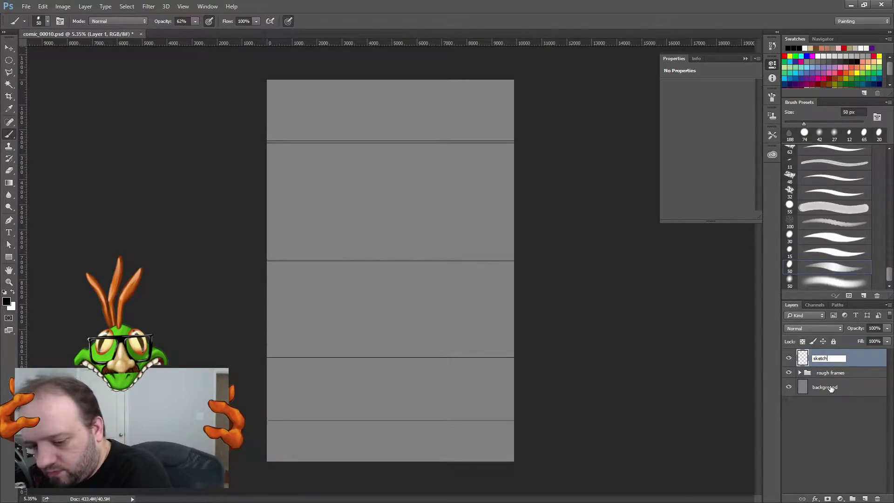
pyautogui.press('Return')
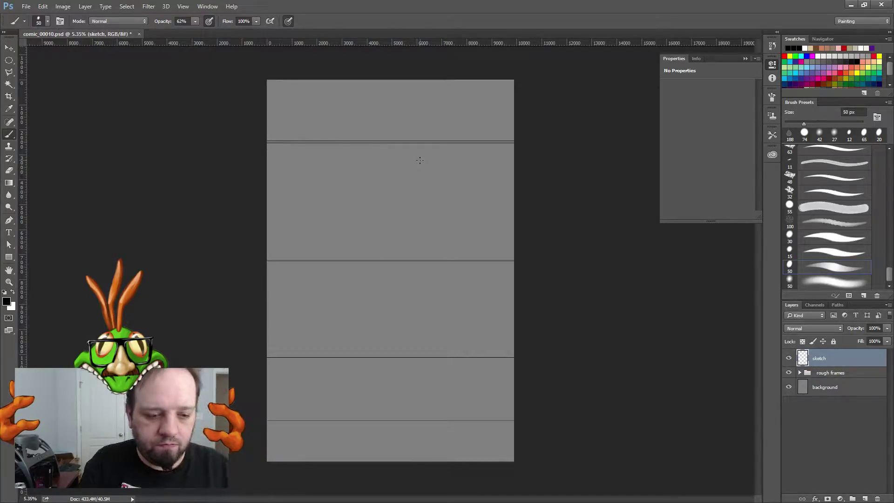
# Step: Set the brush size to 74 px for sketching in the second frame
pyautogui.scroll(5, 420, 160)
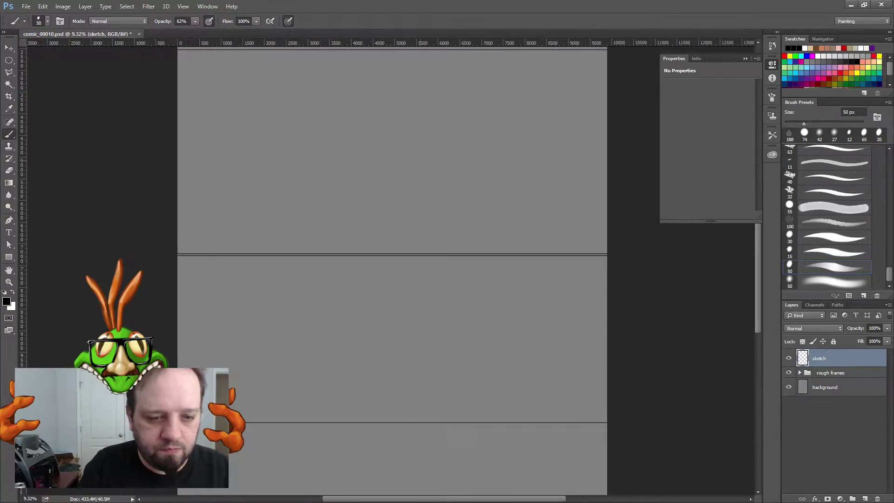
pyautogui.moveTo(420, 160); pyautogui.dragTo(434, 274)
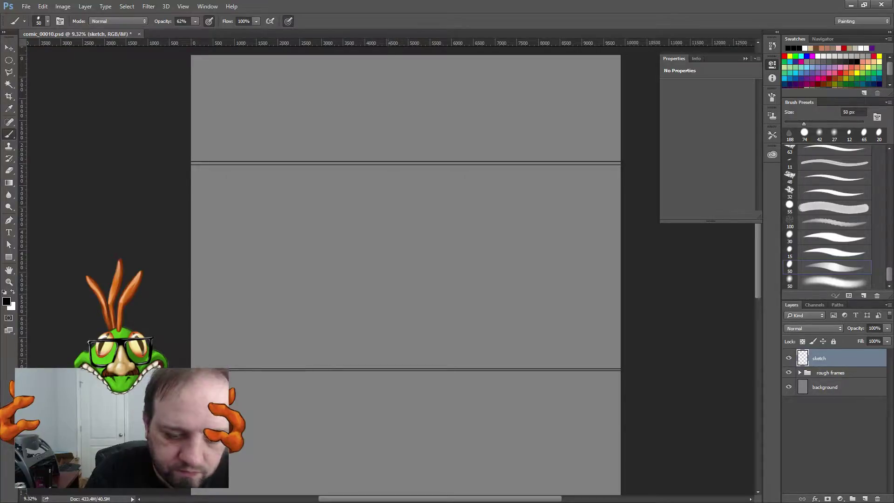
pyautogui.rightClick(399, 246)
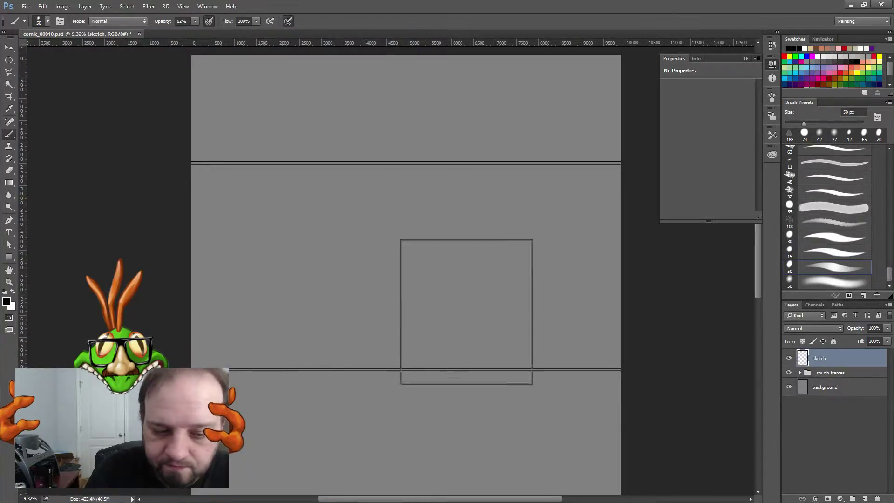
pyautogui.moveTo(461, 263); pyautogui.dragTo(468, 263)
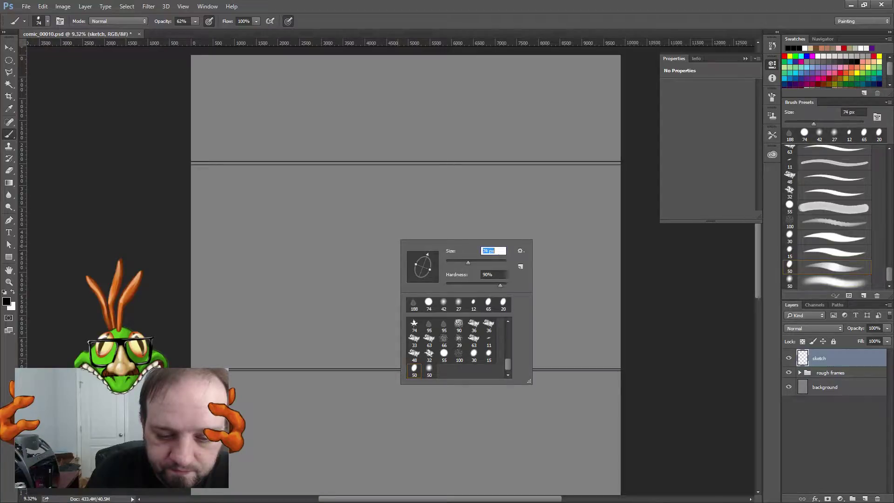
pyautogui.press('Return')
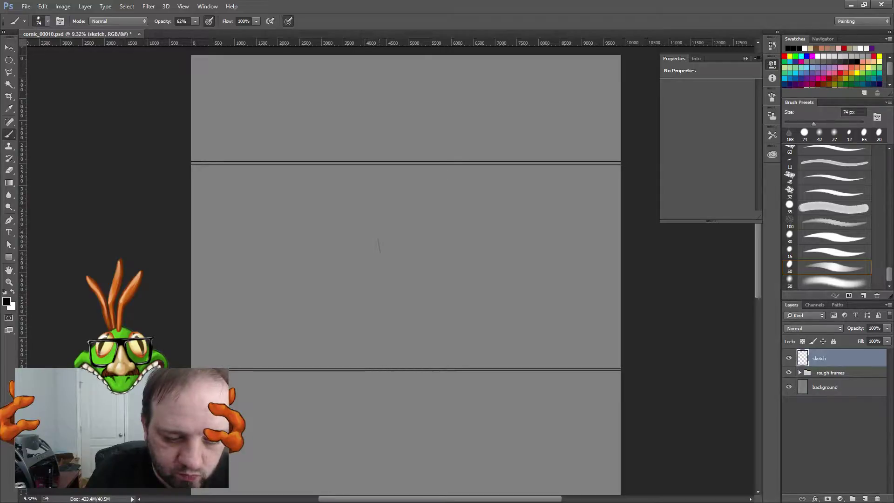
# Step: Sketch a figure's oval head with face guidelines in the second frame, plus its neck and rounded torso with centre and shoulder guidelines
pyautogui.moveTo(380, 251)
pyautogui.mouseDown()
pyautogui.moveTo(413, 252)
pyautogui.moveTo(408, 233)
pyautogui.moveTo(402, 228)
pyautogui.moveTo(412, 250)
pyautogui.moveTo(399, 223)
pyautogui.mouseUp()
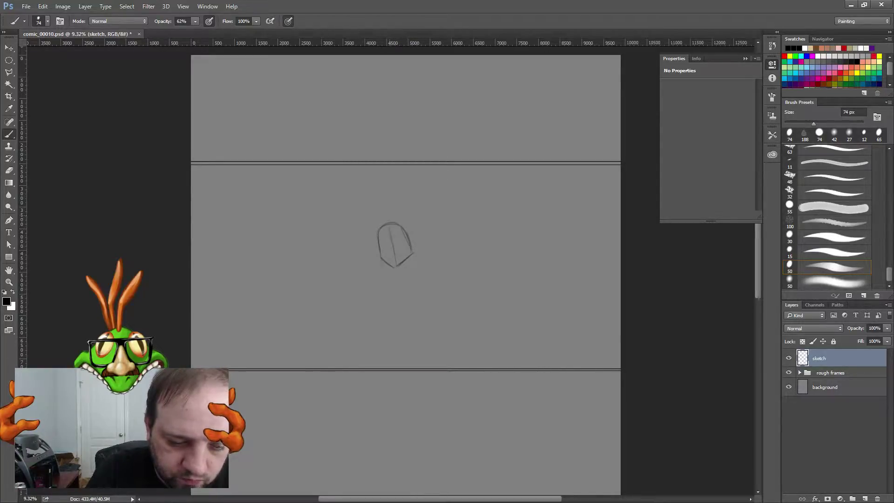
pyautogui.moveTo(380, 237); pyautogui.dragTo(402, 230)
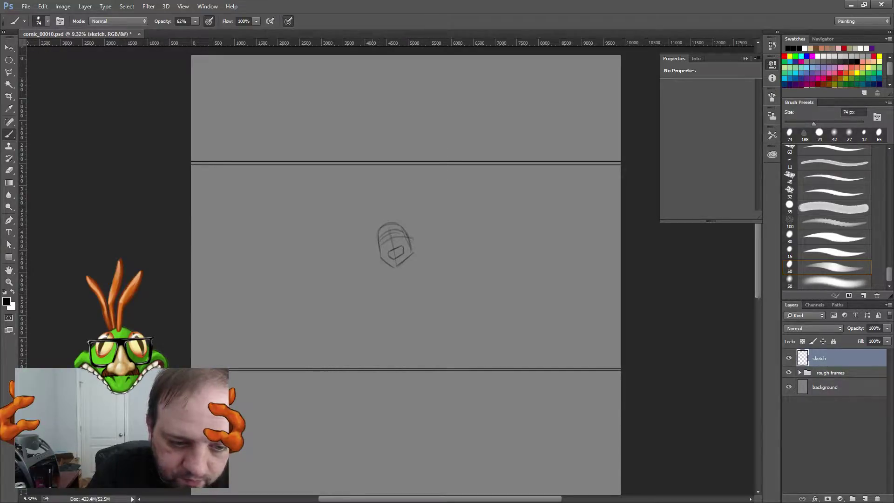
pyautogui.moveTo(385, 262)
pyautogui.mouseDown()
pyautogui.moveTo(388, 276)
pyautogui.moveTo(407, 277)
pyautogui.moveTo(371, 284)
pyautogui.moveTo(361, 307)
pyautogui.moveTo(381, 331)
pyautogui.moveTo(395, 329)
pyautogui.moveTo(398, 313)
pyautogui.mouseUp()
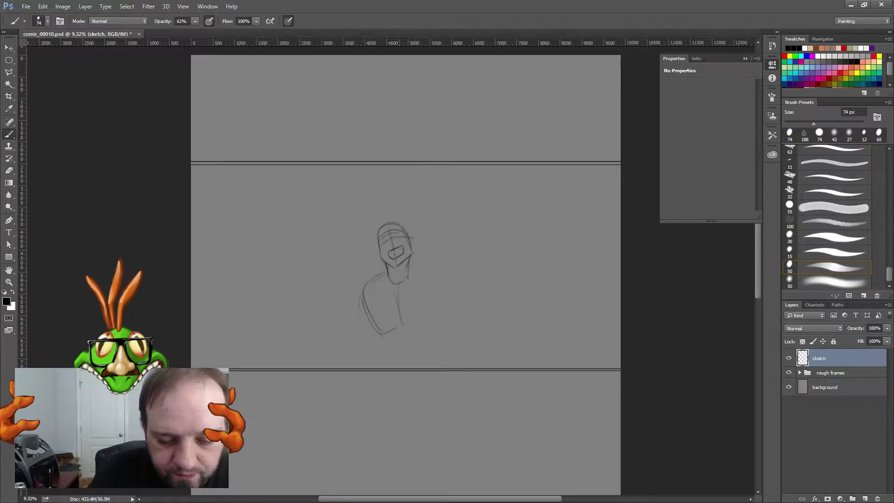
pyautogui.moveTo(397, 282)
pyautogui.mouseDown()
pyautogui.moveTo(397, 299)
pyautogui.moveTo(428, 273)
pyautogui.moveTo(440, 293)
pyautogui.moveTo(425, 328)
pyautogui.mouseUp()
pyautogui.moveTo(369, 322)
pyautogui.mouseDown()
pyautogui.moveTo(383, 333)
pyautogui.moveTo(419, 325)
pyautogui.mouseUp()
pyautogui.moveTo(424, 270); pyautogui.dragTo(436, 282)
pyautogui.moveTo(369, 295)
pyautogui.mouseDown()
pyautogui.moveTo(423, 276)
pyautogui.moveTo(386, 286)
pyautogui.moveTo(385, 274)
pyautogui.moveTo(417, 268)
pyautogui.moveTo(436, 281)
pyautogui.mouseUp()
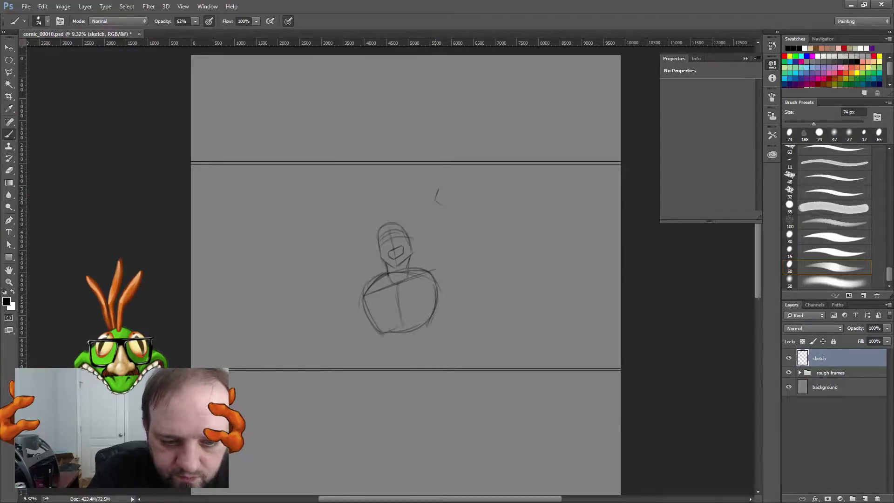
# Step: Sketch the figure's raised bent arm with a clenched fist, and a long slanted weapon shaft running through the fist to the frame's edge
pyautogui.moveTo(436, 202)
pyautogui.mouseDown()
pyautogui.moveTo(450, 205)
pyautogui.moveTo(460, 184)
pyautogui.moveTo(438, 191)
pyautogui.mouseUp()
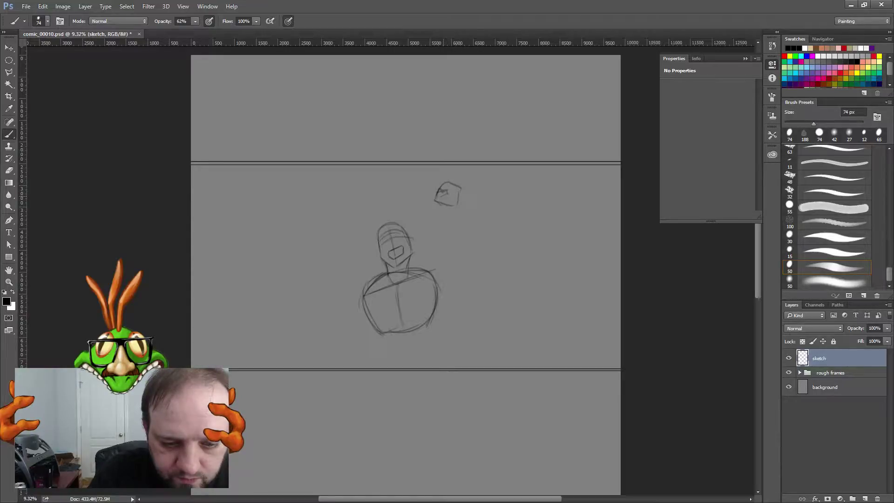
pyautogui.moveTo(441, 196); pyautogui.dragTo(446, 203)
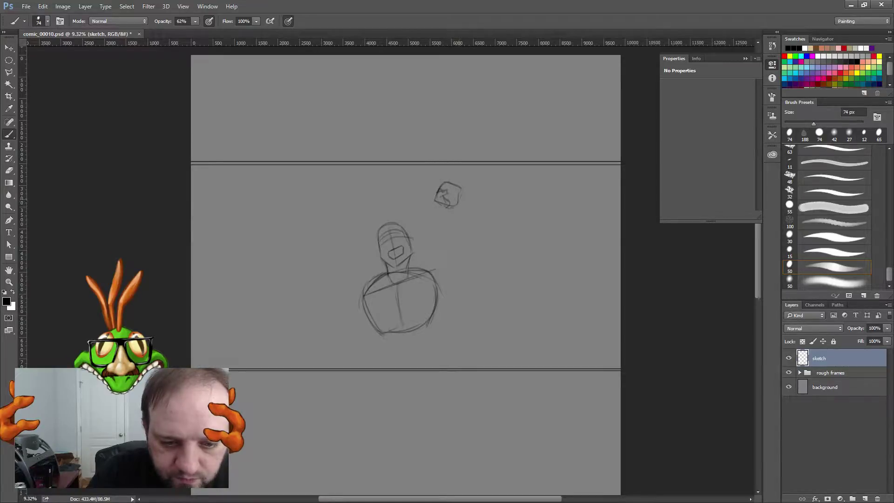
pyautogui.moveTo(458, 205); pyautogui.dragTo(473, 251)
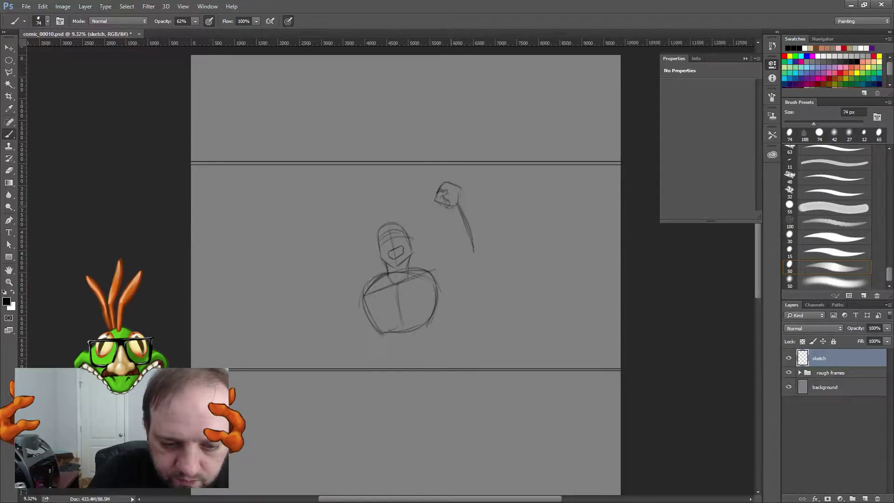
pyautogui.moveTo(452, 205); pyautogui.dragTo(471, 248)
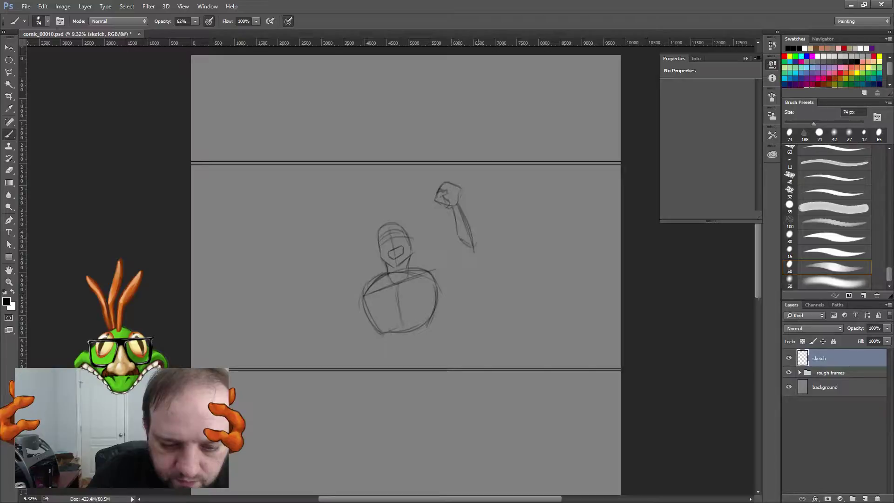
pyautogui.moveTo(458, 202)
pyautogui.mouseDown()
pyautogui.moveTo(475, 223)
pyautogui.moveTo(475, 248)
pyautogui.moveTo(432, 273)
pyautogui.moveTo(472, 250)
pyautogui.mouseUp()
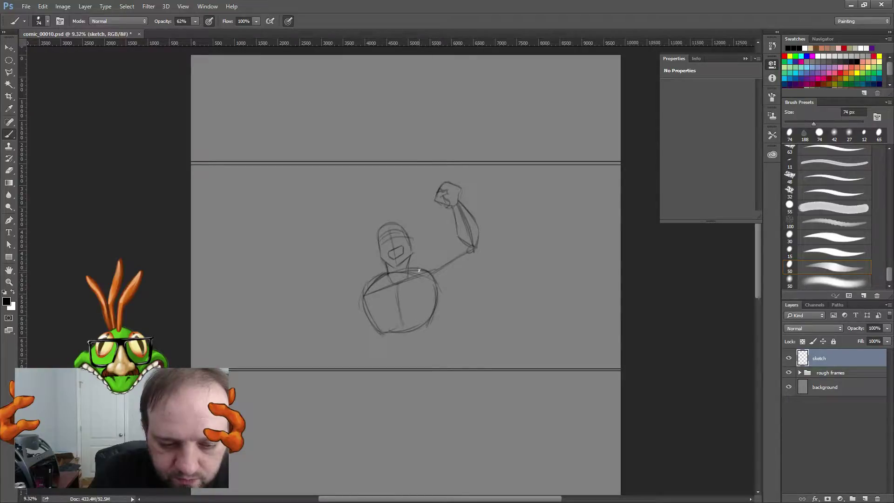
pyautogui.moveTo(418, 268)
pyautogui.mouseDown()
pyautogui.moveTo(442, 267)
pyautogui.moveTo(428, 263)
pyautogui.moveTo(443, 268)
pyautogui.moveTo(435, 275)
pyautogui.moveTo(444, 256)
pyautogui.moveTo(436, 262)
pyautogui.moveTo(471, 245)
pyautogui.mouseUp()
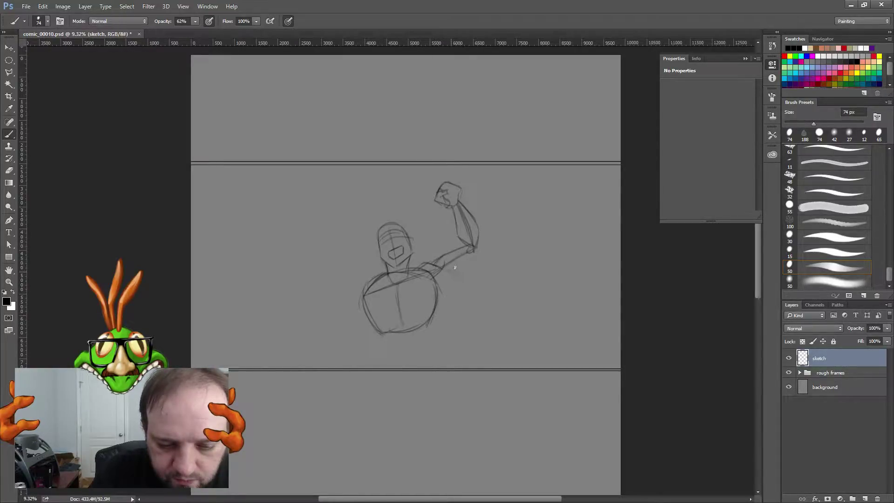
pyautogui.moveTo(437, 289); pyautogui.dragTo(475, 248)
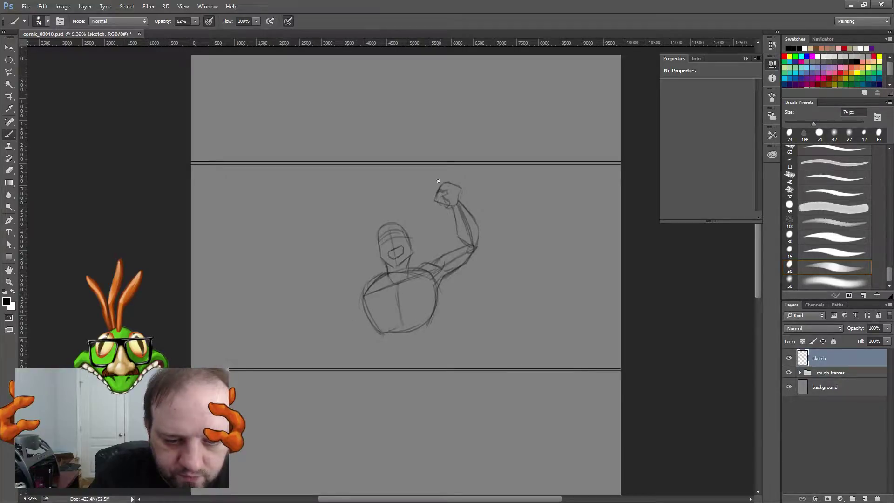
pyautogui.moveTo(437, 192)
pyautogui.mouseDown()
pyautogui.moveTo(438, 180)
pyautogui.moveTo(460, 184)
pyautogui.moveTo(460, 198)
pyautogui.moveTo(443, 180)
pyautogui.mouseUp()
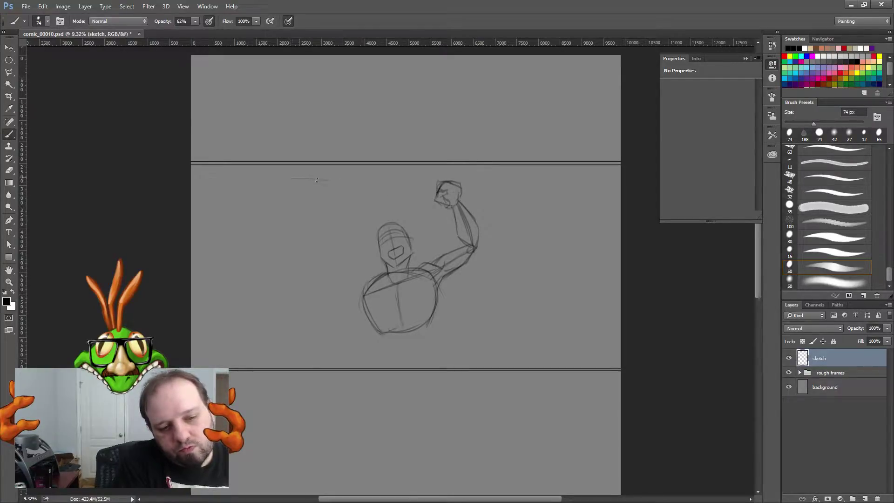
pyautogui.moveTo(294, 178)
pyautogui.mouseDown()
pyautogui.moveTo(453, 191)
pyautogui.moveTo(411, 189)
pyautogui.moveTo(620, 225)
pyautogui.mouseUp()
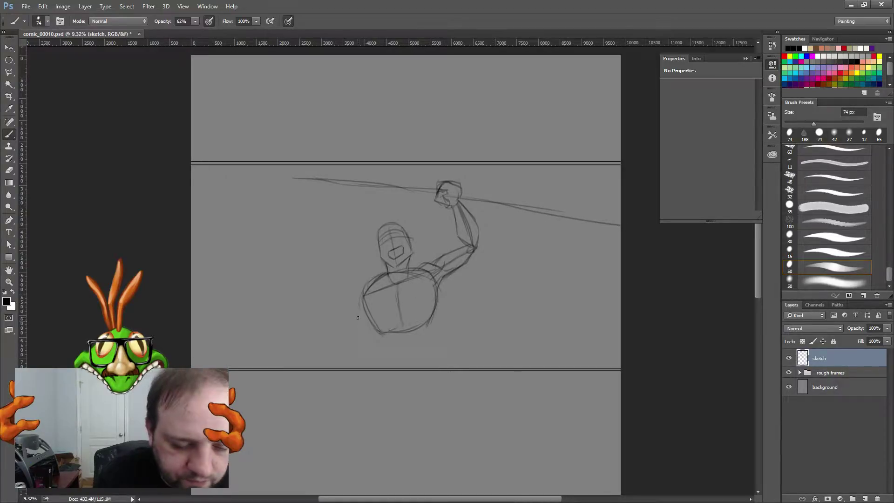
# Step: Sketch the figure's lowered bent arm with its hand beside the torso, and add chest guidelines, waist and hip lines
pyautogui.moveTo(342, 296)
pyautogui.mouseDown()
pyautogui.moveTo(340, 320)
pyautogui.moveTo(354, 310)
pyautogui.moveTo(352, 297)
pyautogui.moveTo(340, 296)
pyautogui.moveTo(350, 298)
pyautogui.moveTo(350, 310)
pyautogui.moveTo(339, 308)
pyautogui.moveTo(323, 344)
pyautogui.moveTo(327, 354)
pyautogui.moveTo(342, 349)
pyautogui.moveTo(349, 333)
pyautogui.moveTo(346, 342)
pyautogui.mouseUp()
pyautogui.moveTo(372, 284)
pyautogui.mouseDown()
pyautogui.moveTo(359, 289)
pyautogui.moveTo(358, 309)
pyautogui.moveTo(371, 299)
pyautogui.mouseUp()
pyautogui.moveTo(376, 289)
pyautogui.mouseDown()
pyautogui.moveTo(349, 334)
pyautogui.moveTo(376, 300)
pyautogui.moveTo(384, 305)
pyautogui.moveTo(363, 294)
pyautogui.moveTo(393, 308)
pyautogui.moveTo(435, 276)
pyautogui.moveTo(434, 286)
pyautogui.moveTo(373, 309)
pyautogui.moveTo(438, 298)
pyautogui.mouseUp()
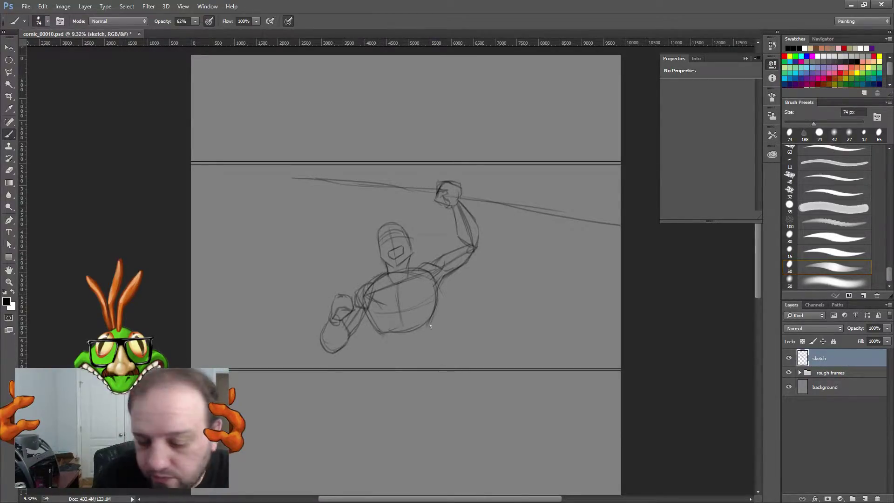
pyautogui.moveTo(436, 302)
pyautogui.mouseDown()
pyautogui.moveTo(428, 335)
pyautogui.moveTo(375, 323)
pyautogui.moveTo(391, 349)
pyautogui.moveTo(389, 339)
pyautogui.moveTo(427, 332)
pyautogui.mouseUp()
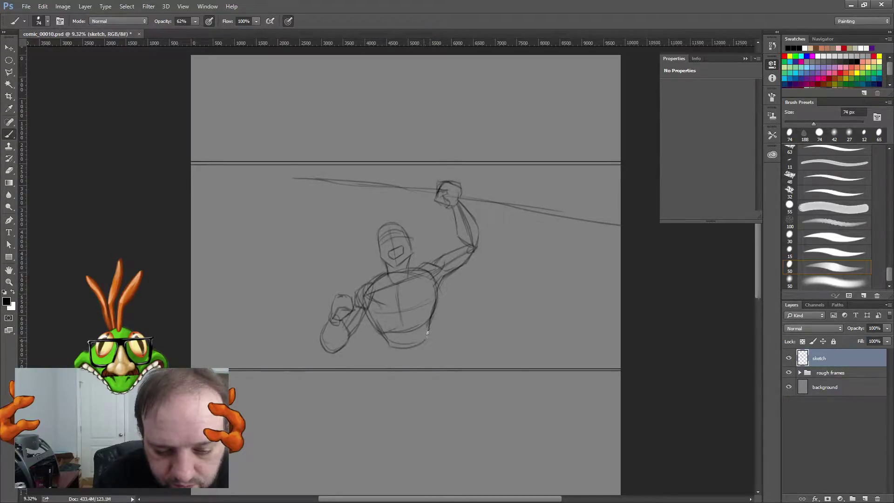
pyautogui.moveTo(385, 355); pyautogui.dragTo(382, 360)
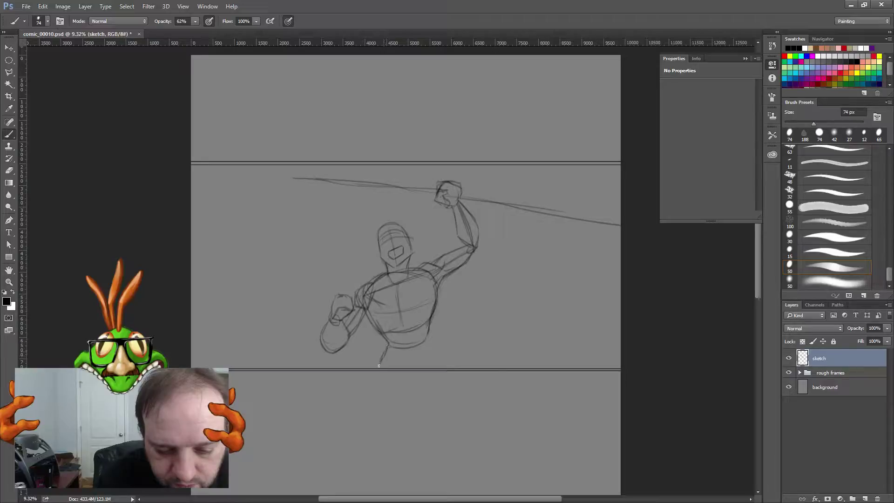
pyautogui.moveTo(436, 356); pyautogui.dragTo(428, 339)
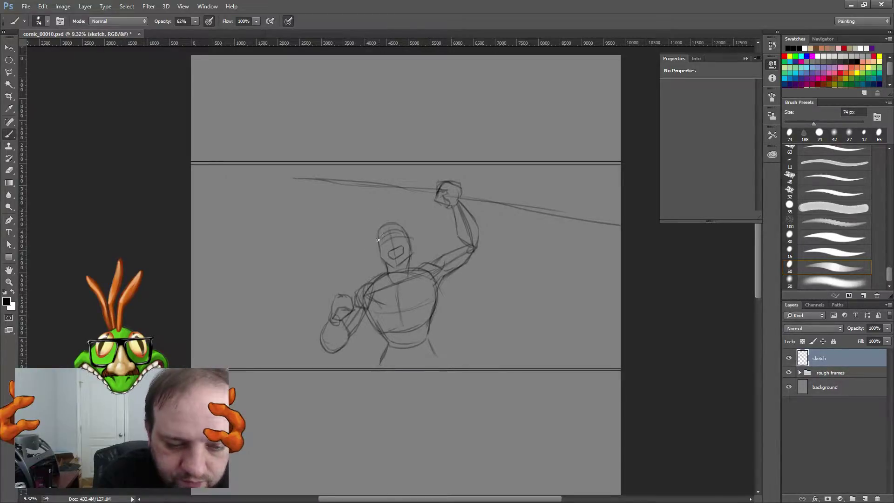
# Step: Draw a pointed hood around the head with a curved spike on each side and a V-shaped collar on the chest
pyautogui.moveTo(378, 240); pyautogui.dragTo(391, 223)
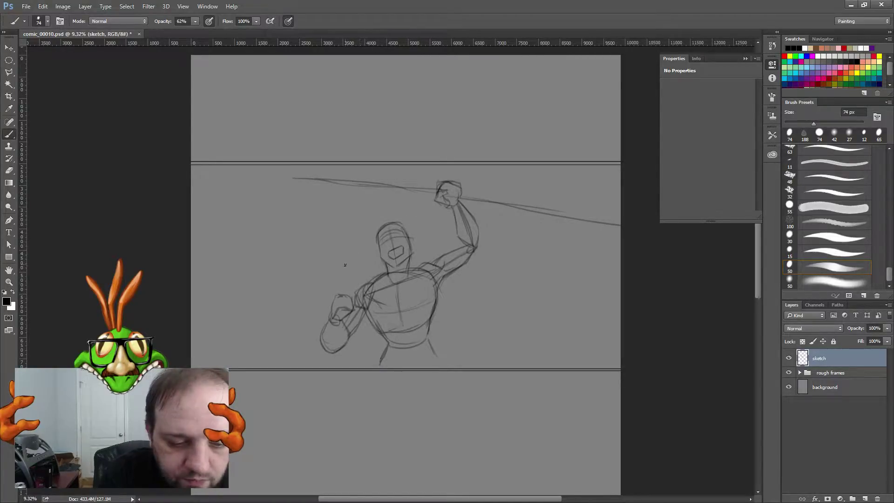
pyautogui.moveTo(354, 252)
pyautogui.mouseDown()
pyautogui.moveTo(379, 246)
pyautogui.moveTo(346, 269)
pyautogui.moveTo(368, 255)
pyautogui.moveTo(345, 265)
pyautogui.moveTo(387, 257)
pyautogui.moveTo(438, 221)
pyautogui.mouseUp()
pyautogui.moveTo(413, 251); pyautogui.dragTo(439, 222)
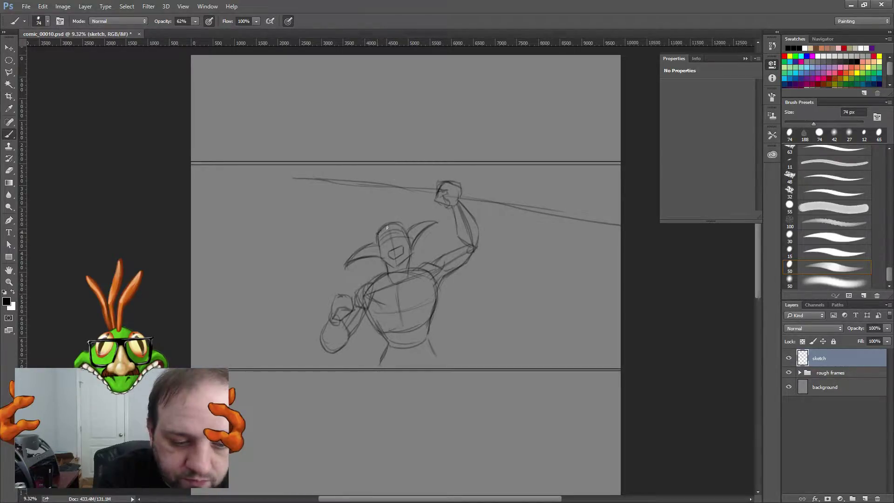
pyautogui.moveTo(386, 228)
pyautogui.mouseDown()
pyautogui.moveTo(372, 267)
pyautogui.moveTo(372, 256)
pyautogui.moveTo(381, 289)
pyautogui.moveTo(373, 275)
pyautogui.moveTo(400, 293)
pyautogui.moveTo(420, 272)
pyautogui.mouseUp()
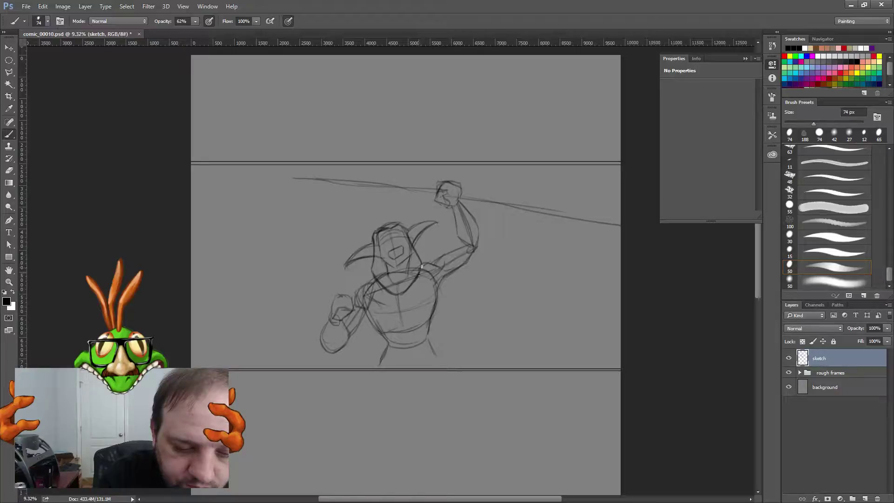
pyautogui.moveTo(366, 271)
pyautogui.mouseDown()
pyautogui.moveTo(376, 204)
pyautogui.moveTo(387, 218)
pyautogui.moveTo(372, 231)
pyautogui.moveTo(391, 220)
pyautogui.moveTo(381, 224)
pyautogui.moveTo(427, 227)
pyautogui.moveTo(423, 280)
pyautogui.moveTo(418, 234)
pyautogui.moveTo(416, 278)
pyautogui.moveTo(400, 303)
pyautogui.mouseUp()
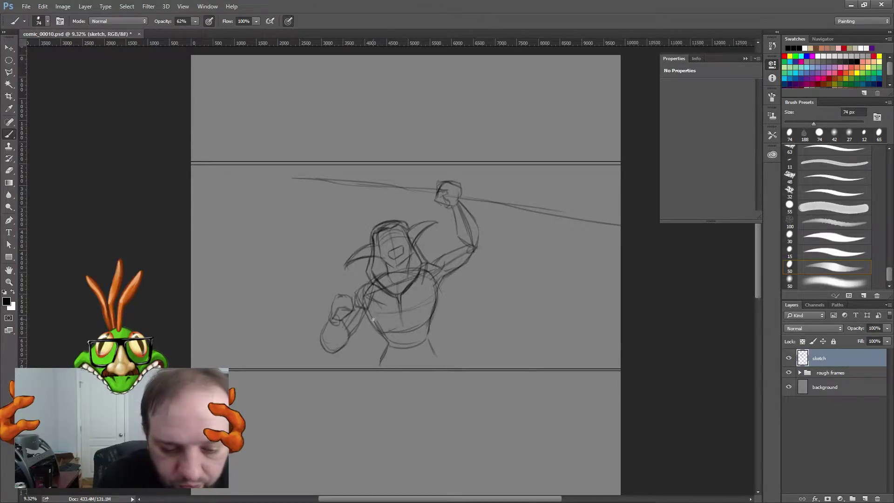
# Step: Outline the chest armour and draw layered shoulder guards with curved spikes over both upper arms
pyautogui.moveTo(373, 316)
pyautogui.mouseDown()
pyautogui.moveTo(388, 325)
pyautogui.moveTo(432, 311)
pyautogui.moveTo(416, 317)
pyautogui.moveTo(436, 295)
pyautogui.moveTo(411, 320)
pyautogui.moveTo(437, 296)
pyautogui.moveTo(399, 316)
pyautogui.moveTo(400, 303)
pyautogui.moveTo(401, 321)
pyautogui.moveTo(369, 310)
pyautogui.moveTo(348, 316)
pyautogui.moveTo(370, 311)
pyautogui.moveTo(376, 284)
pyautogui.mouseUp()
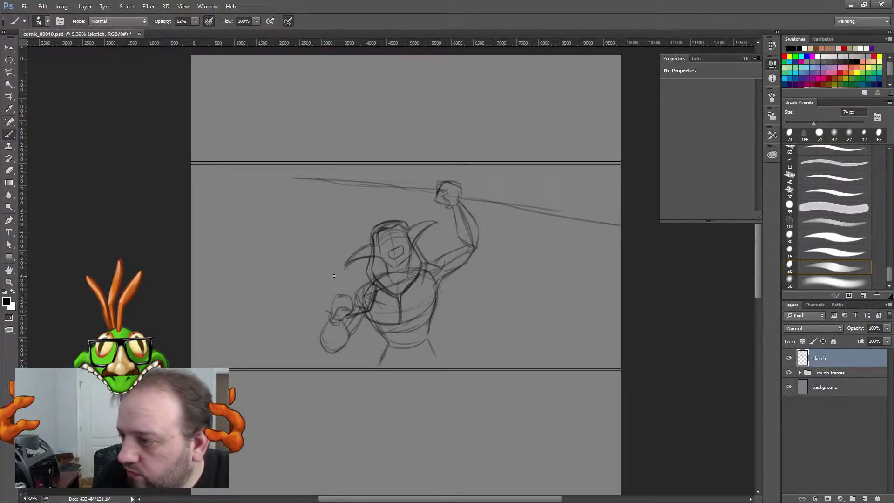
pyautogui.moveTo(328, 311)
pyautogui.mouseDown()
pyautogui.moveTo(369, 274)
pyautogui.moveTo(329, 300)
pyautogui.moveTo(346, 282)
pyautogui.moveTo(327, 313)
pyautogui.moveTo(360, 313)
pyautogui.mouseUp()
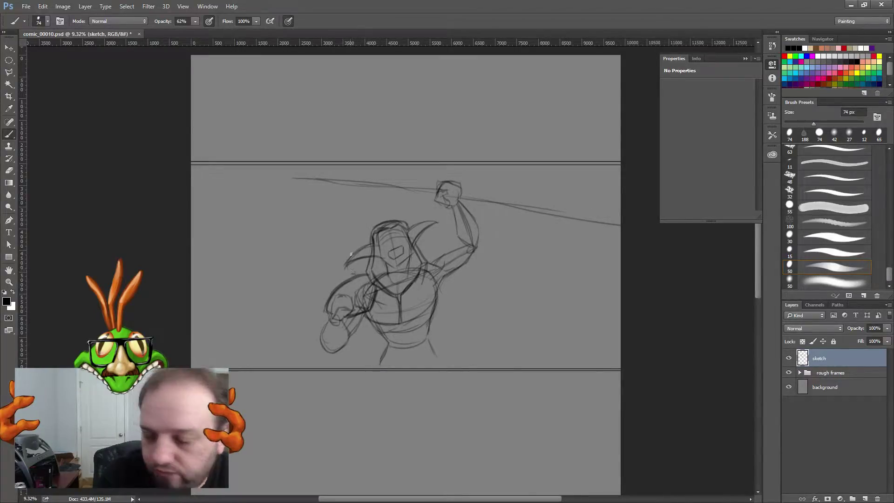
pyautogui.moveTo(355, 275)
pyautogui.mouseDown()
pyautogui.moveTo(351, 251)
pyautogui.moveTo(341, 280)
pyautogui.mouseUp()
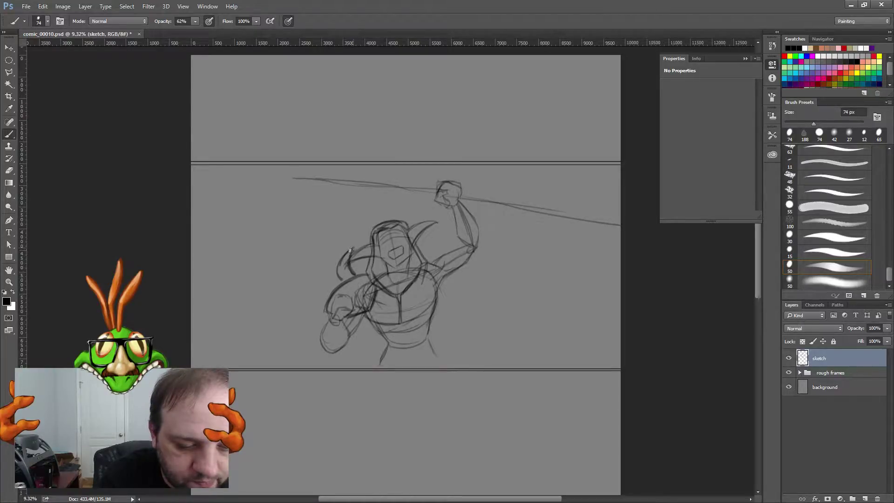
pyautogui.moveTo(353, 248)
pyautogui.mouseDown()
pyautogui.moveTo(337, 265)
pyautogui.moveTo(345, 277)
pyautogui.mouseUp()
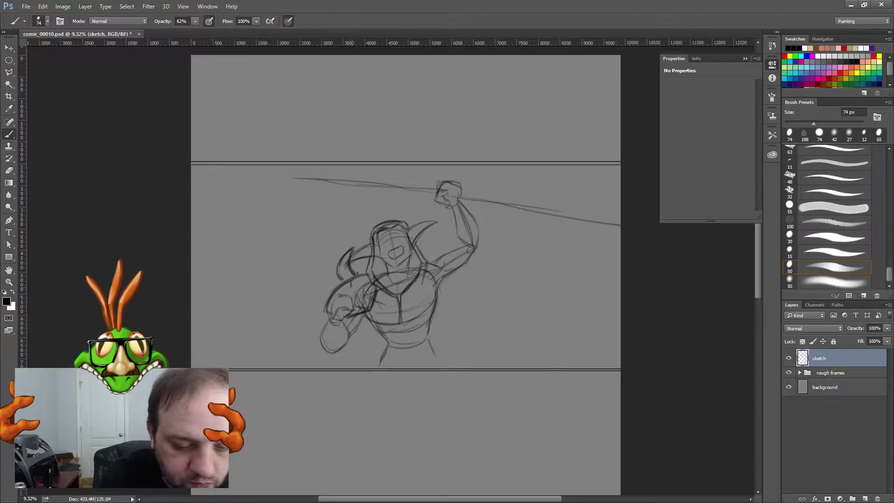
pyautogui.moveTo(351, 285)
pyautogui.mouseDown()
pyautogui.moveTo(366, 268)
pyautogui.moveTo(357, 293)
pyautogui.mouseUp()
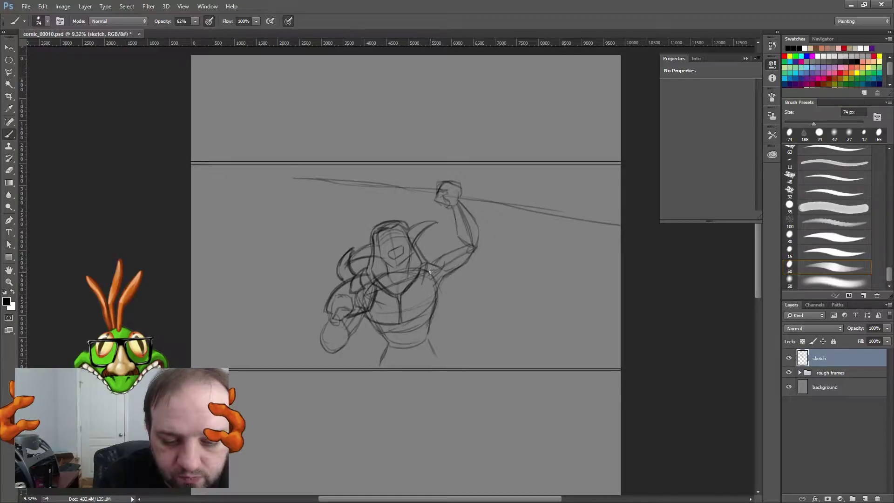
pyautogui.moveTo(438, 268)
pyautogui.mouseDown()
pyautogui.moveTo(456, 250)
pyautogui.moveTo(433, 252)
pyautogui.moveTo(442, 289)
pyautogui.moveTo(453, 282)
pyautogui.mouseUp()
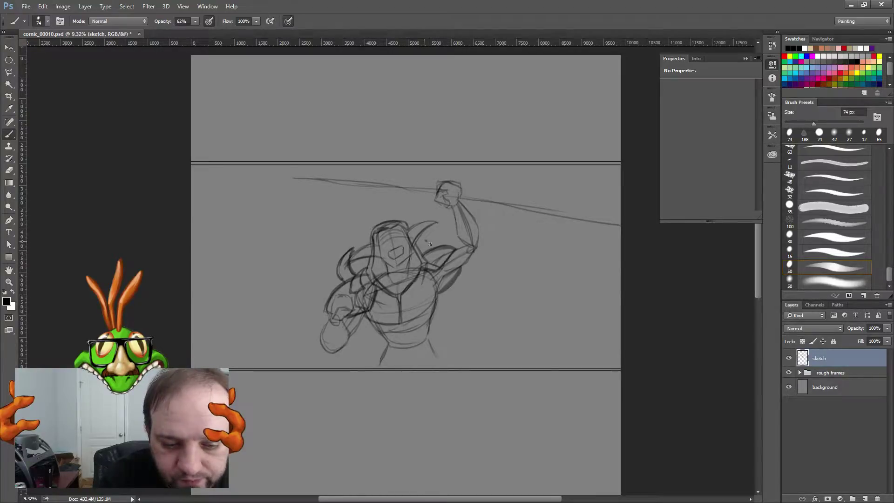
pyautogui.moveTo(425, 240)
pyautogui.mouseDown()
pyautogui.moveTo(431, 257)
pyautogui.moveTo(426, 239)
pyautogui.moveTo(435, 239)
pyautogui.moveTo(428, 237)
pyautogui.moveTo(441, 248)
pyautogui.moveTo(431, 257)
pyautogui.moveTo(429, 237)
pyautogui.mouseUp()
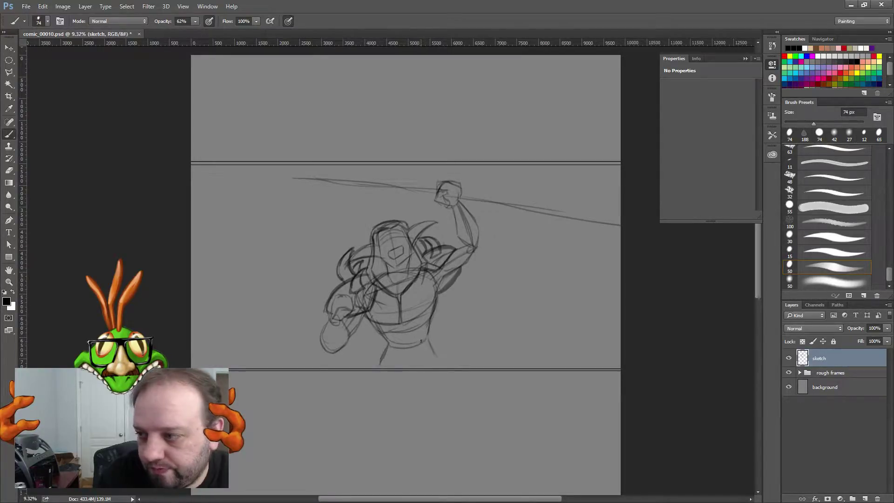
# Step: Draw the armour's lower edge and segmented waist bands across the abdomen, undoing one stray stroke
pyautogui.moveTo(397, 323); pyautogui.dragTo(399, 330)
pyautogui.moveTo(407, 320)
pyautogui.mouseDown()
pyautogui.moveTo(398, 339)
pyautogui.moveTo(396, 325)
pyautogui.moveTo(401, 345)
pyautogui.moveTo(390, 342)
pyautogui.moveTo(403, 335)
pyautogui.moveTo(388, 342)
pyautogui.moveTo(429, 334)
pyautogui.mouseUp()
pyautogui.moveTo(374, 323); pyautogui.dragTo(393, 344)
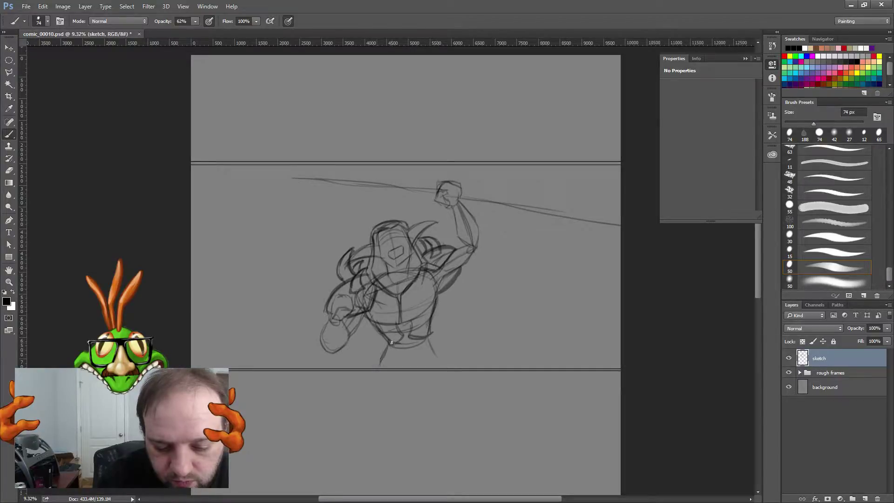
pyautogui.hotkey('ctrl', 'z')
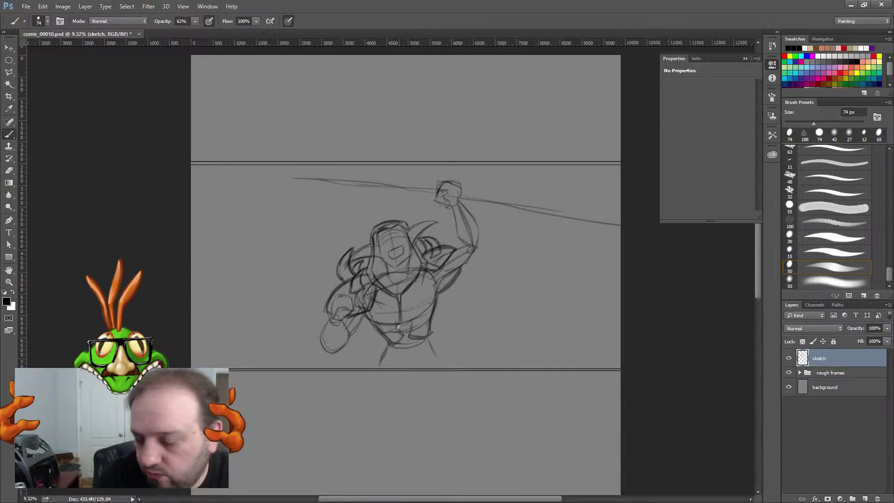
pyautogui.moveTo(380, 332)
pyautogui.mouseDown()
pyautogui.moveTo(435, 318)
pyautogui.moveTo(432, 303)
pyautogui.mouseUp()
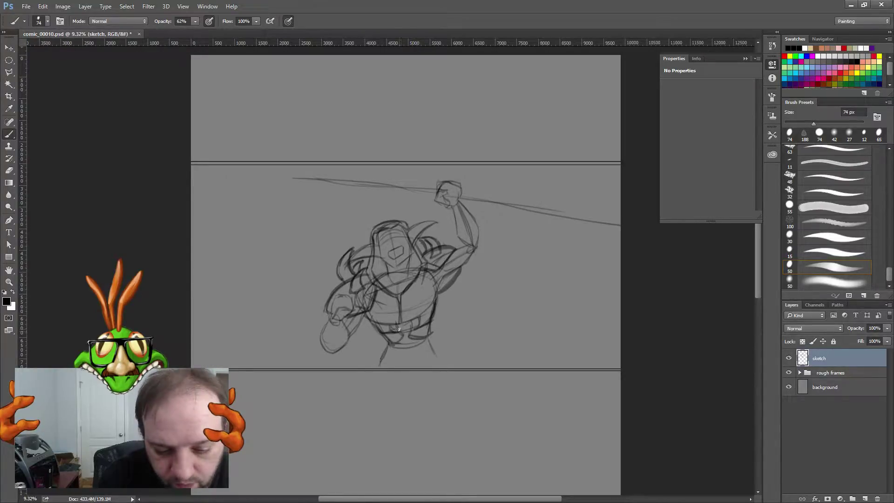
pyautogui.moveTo(401, 330)
pyautogui.mouseDown()
pyautogui.moveTo(412, 328)
pyautogui.moveTo(397, 363)
pyautogui.mouseUp()
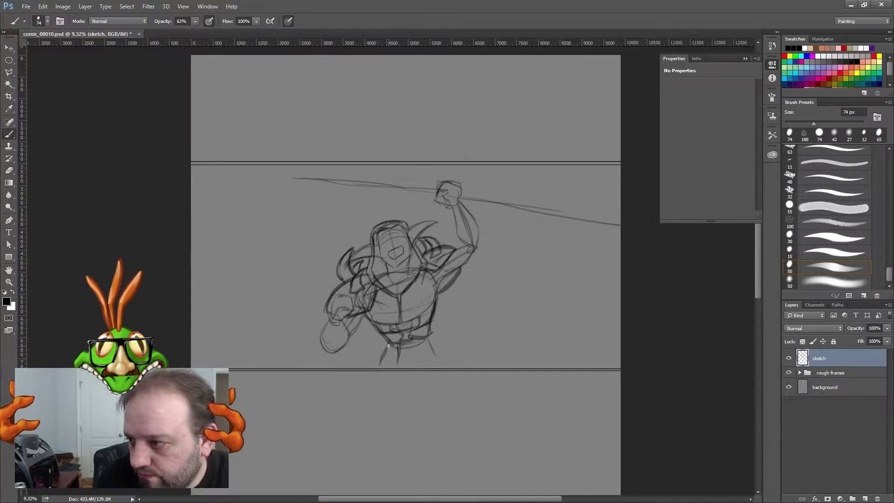
# Step: Sketch the belt with hip plates on both sides and the tops of the legs down to the frame's lower edge
pyautogui.moveTo(382, 343)
pyautogui.mouseDown()
pyautogui.moveTo(378, 358)
pyautogui.moveTo(398, 344)
pyautogui.moveTo(376, 361)
pyautogui.moveTo(398, 362)
pyautogui.mouseUp()
pyautogui.moveTo(393, 345); pyautogui.dragTo(397, 364)
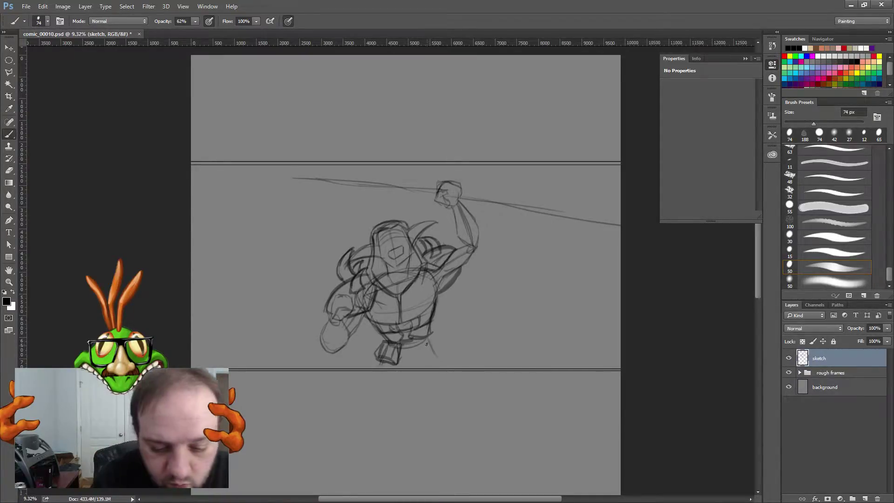
pyautogui.moveTo(426, 344)
pyautogui.mouseDown()
pyautogui.moveTo(429, 352)
pyautogui.moveTo(434, 333)
pyautogui.moveTo(441, 353)
pyautogui.moveTo(399, 353)
pyautogui.moveTo(412, 352)
pyautogui.mouseUp()
pyautogui.moveTo(411, 340)
pyautogui.mouseDown()
pyautogui.moveTo(419, 349)
pyautogui.moveTo(404, 345)
pyautogui.mouseUp()
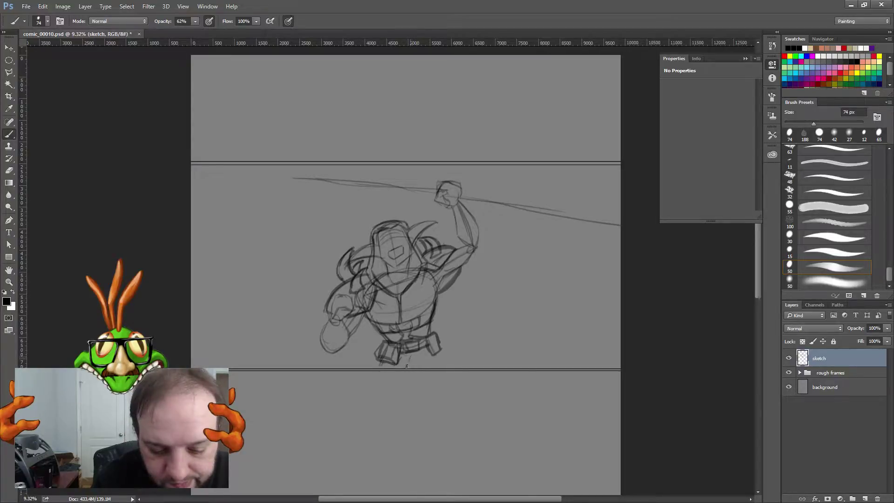
pyautogui.moveTo(406, 366)
pyautogui.mouseDown()
pyautogui.moveTo(411, 354)
pyautogui.moveTo(442, 358)
pyautogui.mouseUp()
pyautogui.moveTo(381, 360)
pyautogui.mouseDown()
pyautogui.moveTo(379, 368)
pyautogui.moveTo(377, 353)
pyautogui.mouseUp()
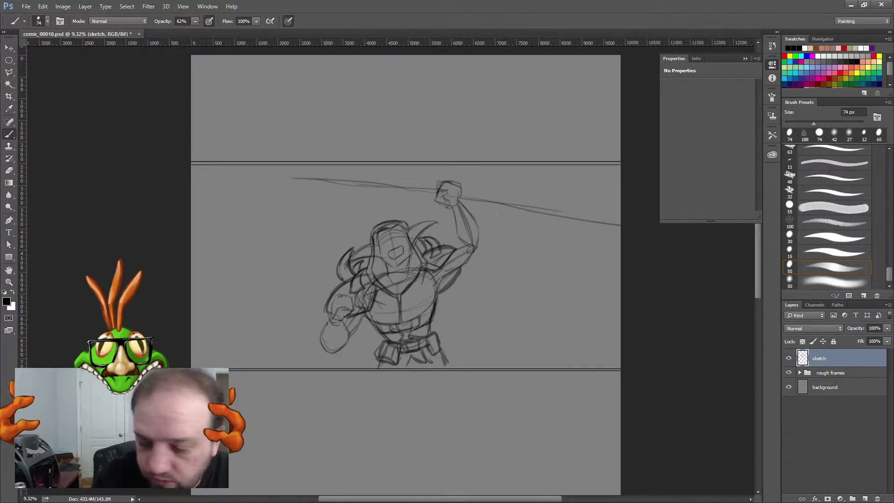
# Step: Darken the rounded shape at the warrior's lowered hand and draw a wide cuff around the raised forearm
pyautogui.moveTo(328, 322)
pyautogui.mouseDown()
pyautogui.moveTo(319, 335)
pyautogui.moveTo(341, 342)
pyautogui.moveTo(351, 333)
pyautogui.moveTo(348, 323)
pyautogui.moveTo(350, 335)
pyautogui.moveTo(340, 342)
pyautogui.moveTo(327, 319)
pyautogui.moveTo(322, 342)
pyautogui.moveTo(316, 337)
pyautogui.moveTo(328, 351)
pyautogui.moveTo(343, 351)
pyautogui.moveTo(355, 331)
pyautogui.moveTo(346, 346)
pyautogui.moveTo(344, 334)
pyautogui.moveTo(323, 322)
pyautogui.mouseUp()
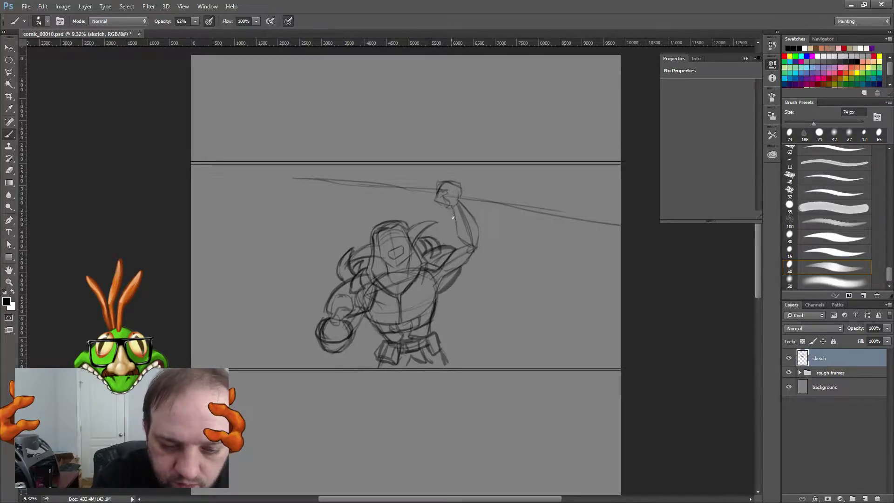
pyautogui.moveTo(453, 217)
pyautogui.mouseDown()
pyautogui.moveTo(470, 221)
pyautogui.moveTo(478, 206)
pyautogui.moveTo(466, 209)
pyautogui.moveTo(456, 237)
pyautogui.moveTo(475, 238)
pyautogui.moveTo(482, 219)
pyautogui.moveTo(462, 194)
pyautogui.moveTo(461, 205)
pyautogui.mouseUp()
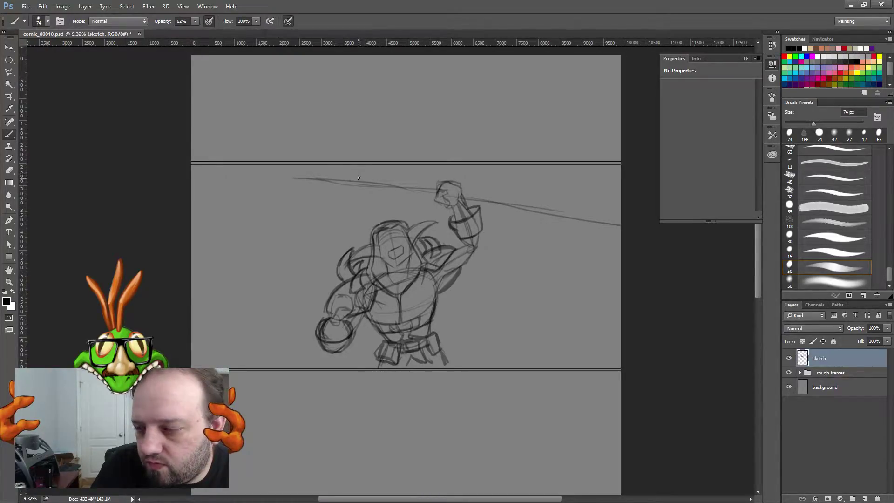
# Step: Draw a curved crescent guard and a long pointed blade at the forward end of the warrior's spear
pyautogui.moveTo(357, 162); pyautogui.dragTo(340, 158)
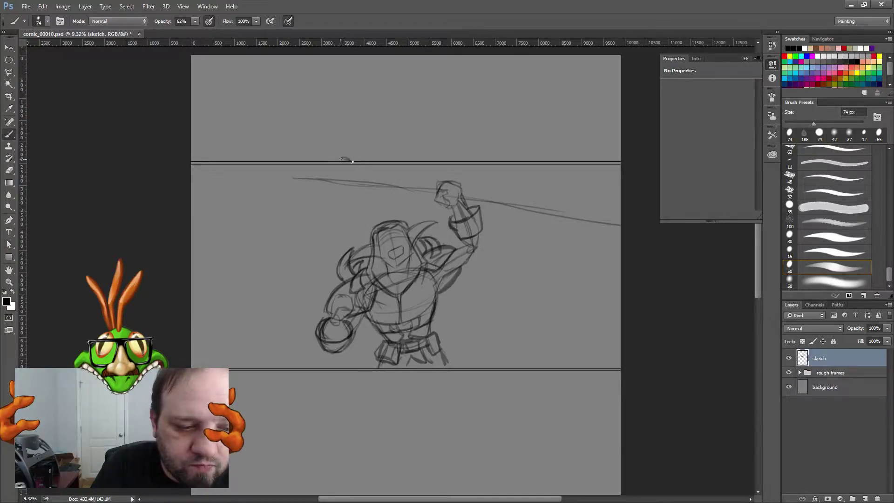
pyautogui.moveTo(341, 201)
pyautogui.mouseDown()
pyautogui.moveTo(362, 175)
pyautogui.moveTo(348, 149)
pyautogui.mouseUp()
pyautogui.moveTo(348, 147)
pyautogui.mouseDown()
pyautogui.moveTo(335, 208)
pyautogui.moveTo(357, 163)
pyautogui.mouseUp()
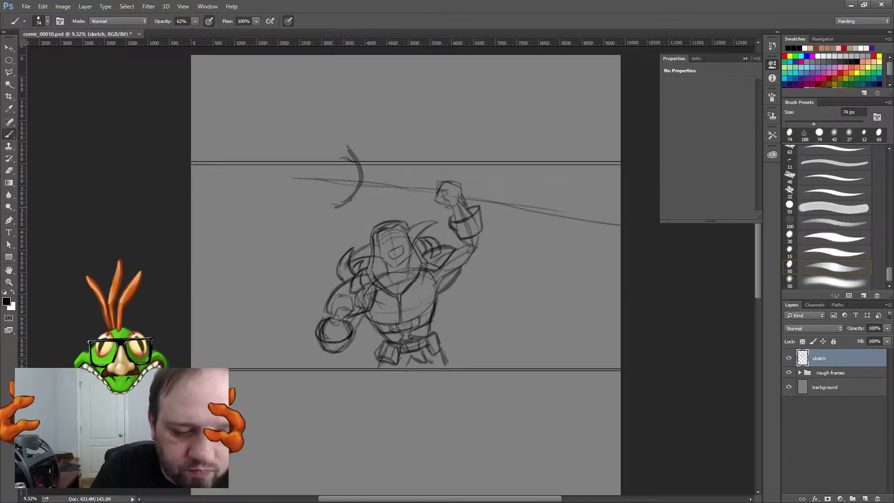
pyautogui.moveTo(342, 190); pyautogui.dragTo(346, 174)
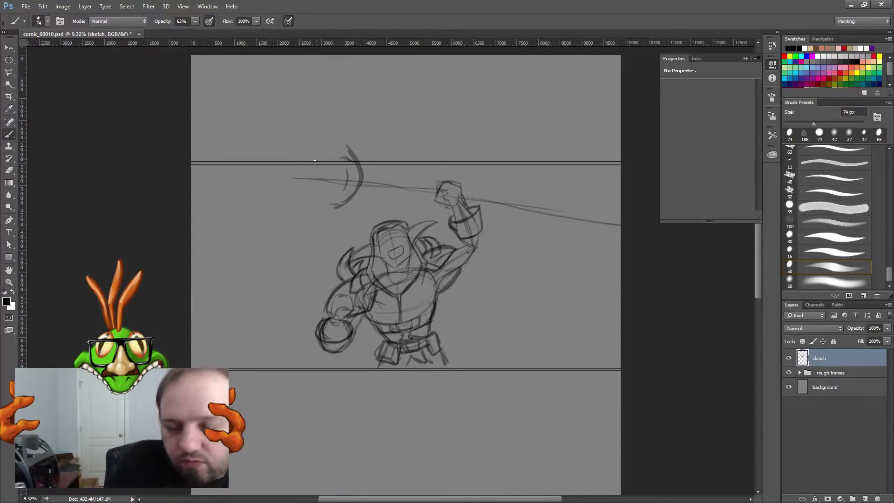
pyautogui.moveTo(278, 179); pyautogui.dragTo(345, 168)
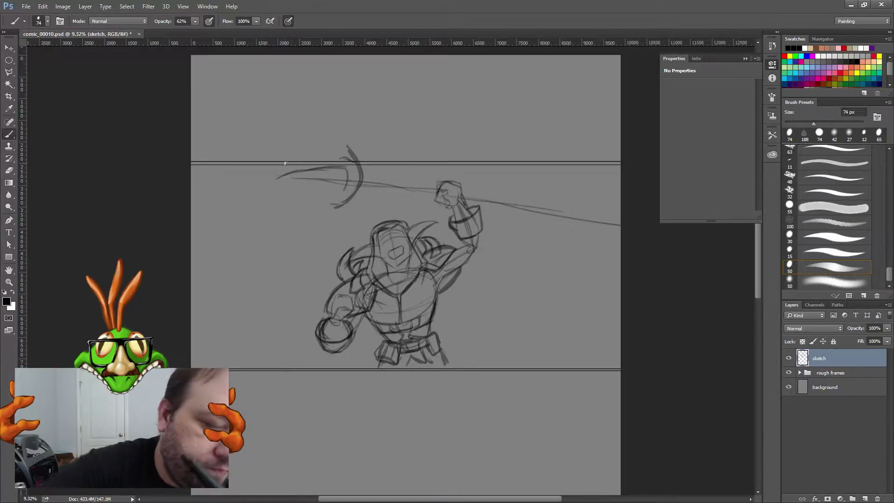
pyautogui.moveTo(278, 174); pyautogui.dragTo(346, 194)
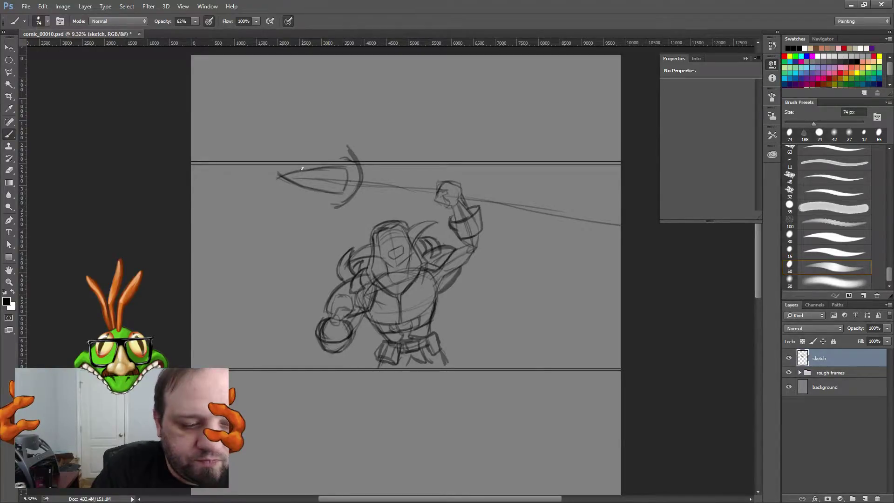
pyautogui.moveTo(293, 171); pyautogui.dragTo(346, 166)
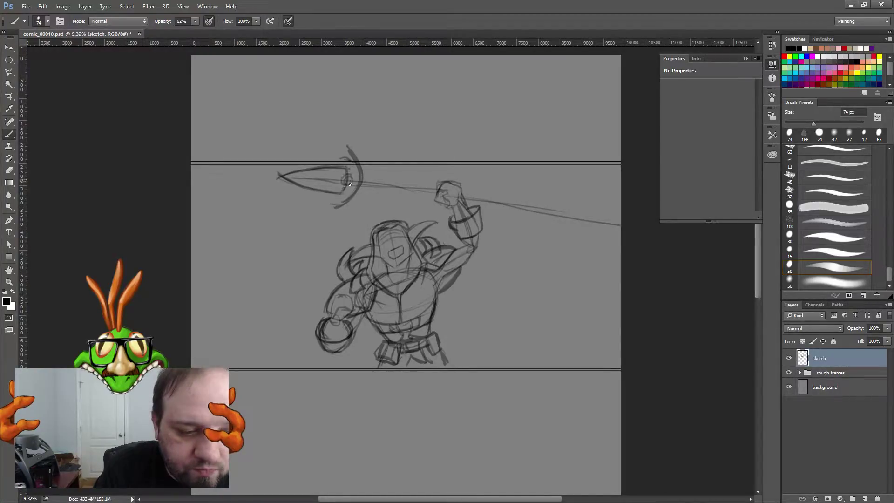
# Step: Add a dark socket and a row of notches along both edges of the spearhead, and thicken the crescent guard
pyautogui.moveTo(352, 185)
pyautogui.mouseDown()
pyautogui.moveTo(343, 192)
pyautogui.moveTo(355, 178)
pyautogui.mouseUp()
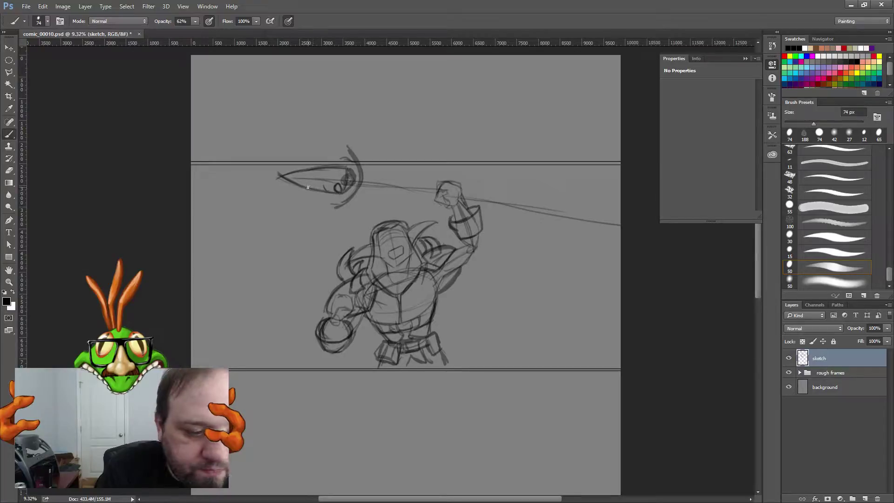
pyautogui.moveTo(310, 183); pyautogui.dragTo(322, 183)
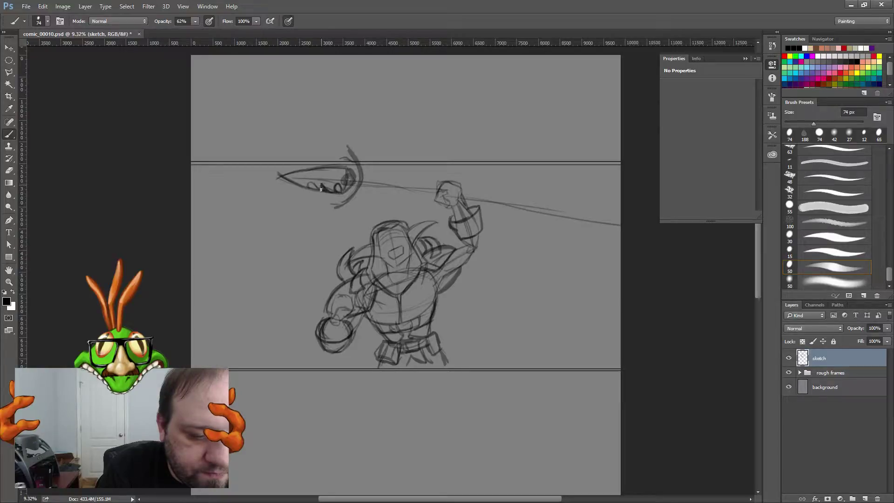
pyautogui.moveTo(322, 182)
pyautogui.mouseDown()
pyautogui.moveTo(306, 185)
pyautogui.moveTo(339, 174)
pyautogui.mouseUp()
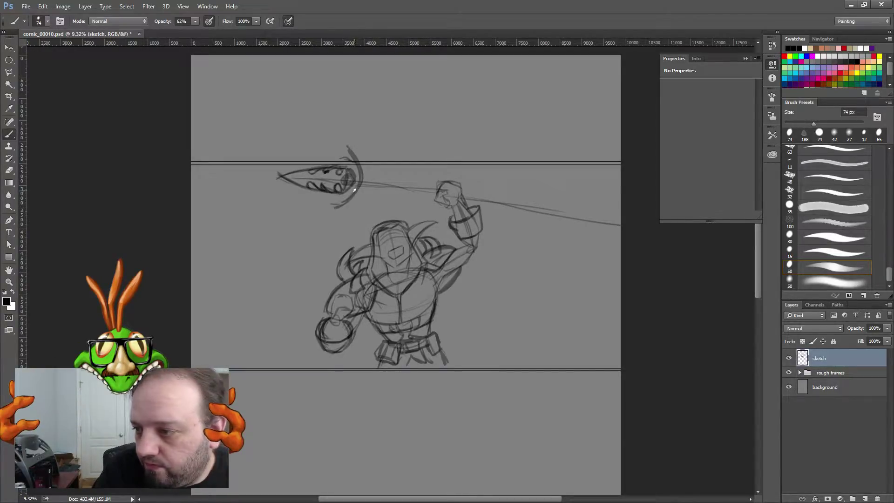
pyautogui.moveTo(344, 203)
pyautogui.mouseDown()
pyautogui.moveTo(370, 168)
pyautogui.moveTo(348, 144)
pyautogui.mouseUp()
pyautogui.moveTo(368, 176)
pyautogui.mouseDown()
pyautogui.moveTo(380, 186)
pyautogui.moveTo(352, 189)
pyautogui.moveTo(373, 174)
pyautogui.mouseUp()
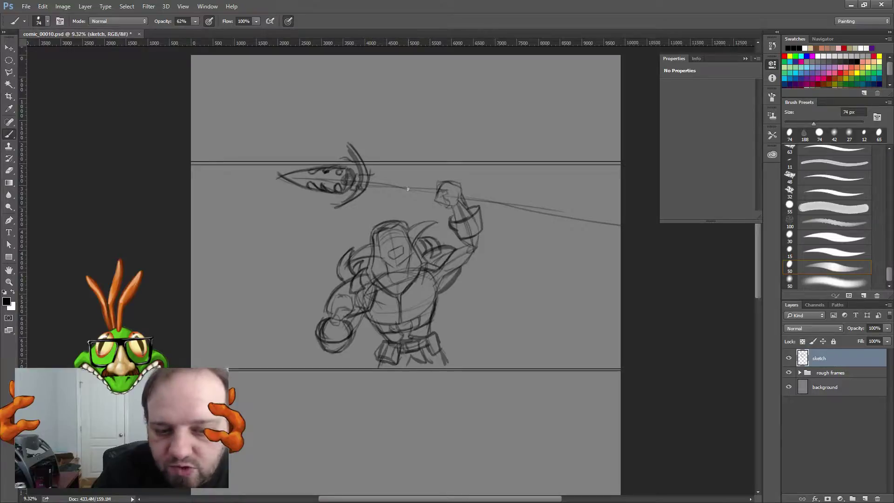
# Step: Draw a wrapped binding behind the spear's guard and outline both edges of the shaft to the page's edge
pyautogui.moveTo(402, 184)
pyautogui.mouseDown()
pyautogui.moveTo(403, 192)
pyautogui.moveTo(362, 176)
pyautogui.moveTo(380, 189)
pyautogui.moveTo(402, 190)
pyautogui.moveTo(404, 181)
pyautogui.moveTo(371, 175)
pyautogui.moveTo(376, 191)
pyautogui.moveTo(390, 191)
pyautogui.mouseUp()
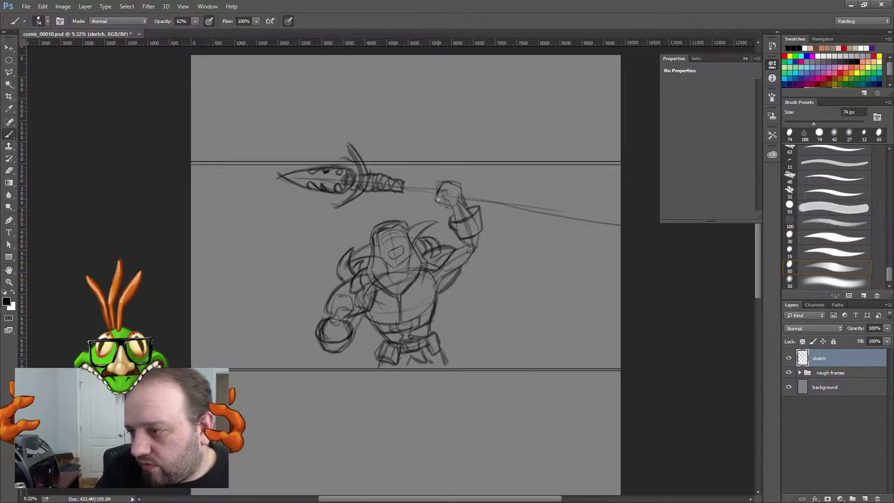
pyautogui.moveTo(404, 182); pyautogui.dragTo(436, 188)
pyautogui.moveTo(404, 182); pyautogui.dragTo(549, 205)
pyautogui.moveTo(528, 203)
pyautogui.mouseDown()
pyautogui.moveTo(614, 215)
pyautogui.moveTo(595, 214)
pyautogui.mouseUp()
pyautogui.moveTo(403, 191); pyautogui.dragTo(603, 225)
pyautogui.moveTo(510, 205); pyautogui.dragTo(621, 227)
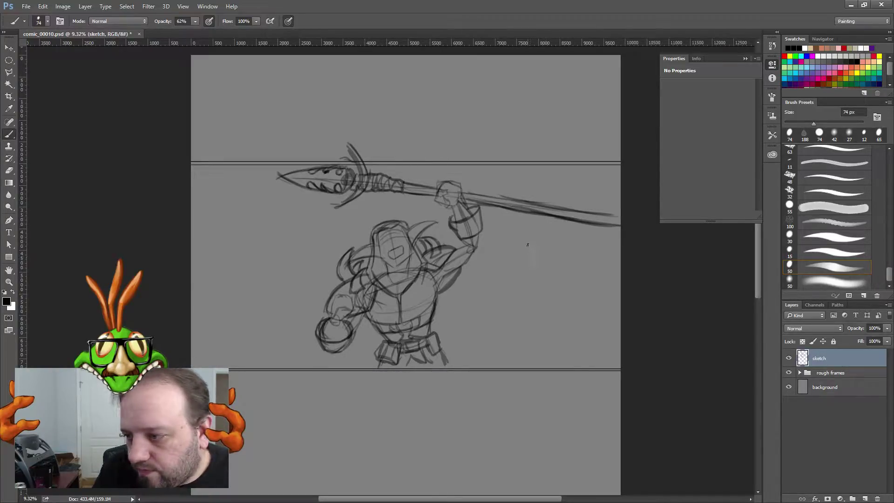
# Step: Add bands on the shaft around the gripping hand, a hanging strap loop behind it, and a knotted binding near the shaft's end
pyautogui.moveTo(424, 187); pyautogui.dragTo(431, 192)
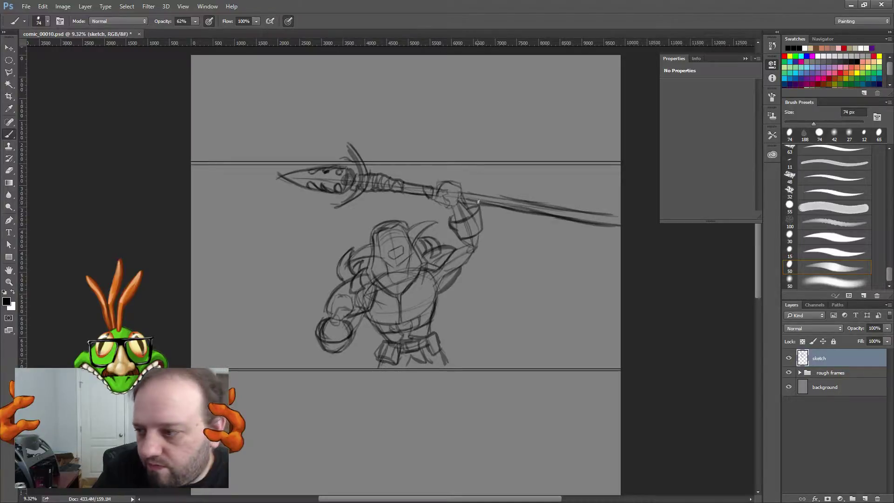
pyautogui.moveTo(479, 202)
pyautogui.mouseDown()
pyautogui.moveTo(504, 197)
pyautogui.moveTo(503, 209)
pyautogui.moveTo(477, 207)
pyautogui.moveTo(505, 199)
pyautogui.moveTo(478, 196)
pyautogui.mouseUp()
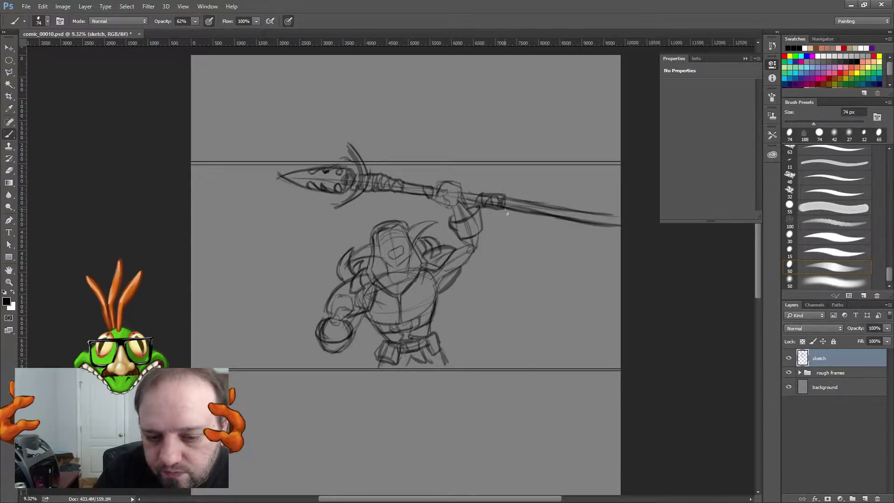
pyautogui.moveTo(506, 208)
pyautogui.mouseDown()
pyautogui.moveTo(530, 236)
pyautogui.moveTo(576, 228)
pyautogui.mouseUp()
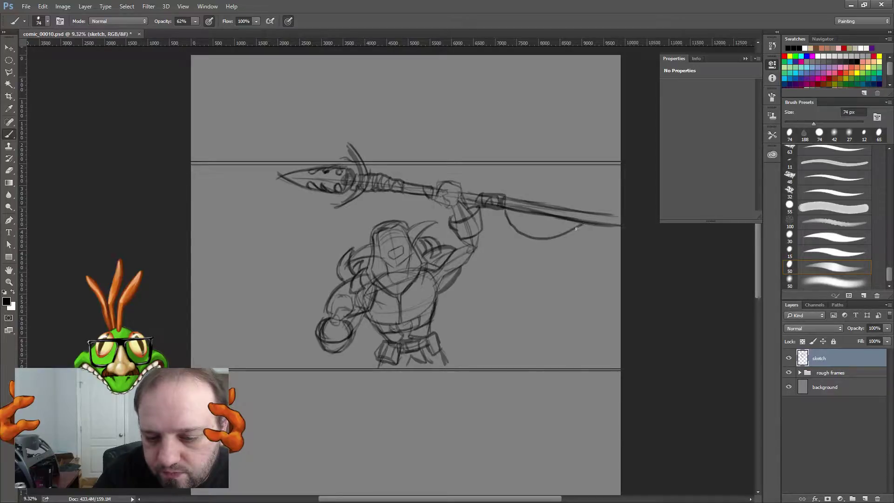
pyautogui.moveTo(504, 211)
pyautogui.mouseDown()
pyautogui.moveTo(508, 238)
pyautogui.moveTo(561, 243)
pyautogui.moveTo(583, 224)
pyautogui.mouseUp()
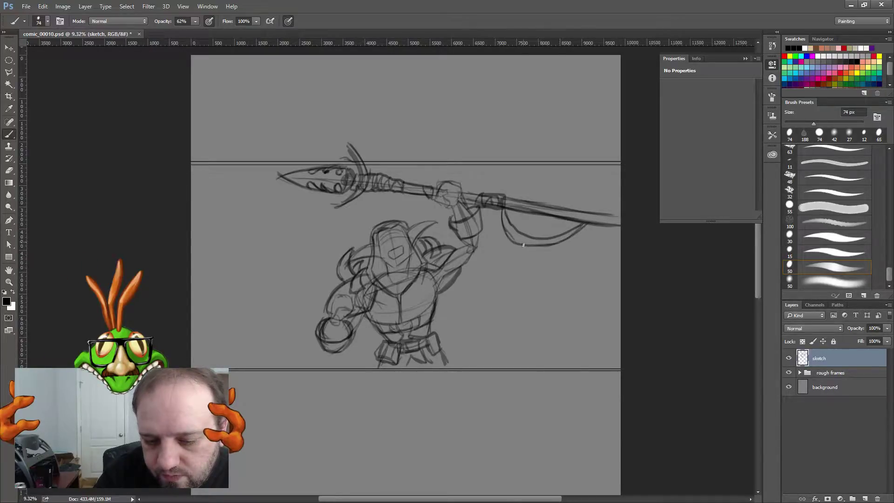
pyautogui.moveTo(522, 245)
pyautogui.mouseDown()
pyautogui.moveTo(565, 238)
pyautogui.moveTo(523, 244)
pyautogui.moveTo(555, 244)
pyautogui.moveTo(615, 207)
pyautogui.moveTo(602, 235)
pyautogui.moveTo(611, 239)
pyautogui.moveTo(609, 214)
pyautogui.moveTo(607, 237)
pyautogui.moveTo(618, 217)
pyautogui.moveTo(608, 219)
pyautogui.moveTo(618, 205)
pyautogui.moveTo(605, 216)
pyautogui.moveTo(623, 201)
pyautogui.moveTo(621, 234)
pyautogui.mouseUp()
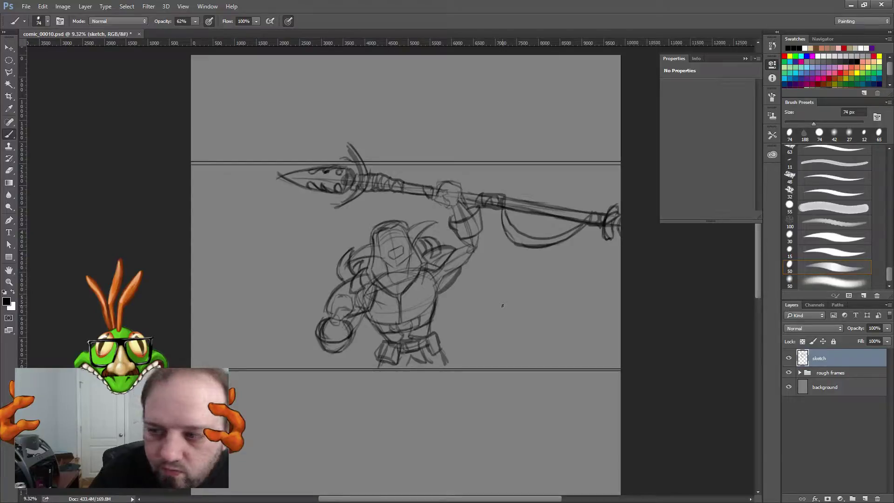
# Step: Draw narrow streamers hanging below the spear's guard and trailing above it, and add inner detail lines to the blade
pyautogui.moveTo(362, 192)
pyautogui.mouseDown()
pyautogui.moveTo(373, 219)
pyautogui.moveTo(359, 205)
pyautogui.mouseUp()
pyautogui.moveTo(360, 235); pyautogui.dragTo(358, 192)
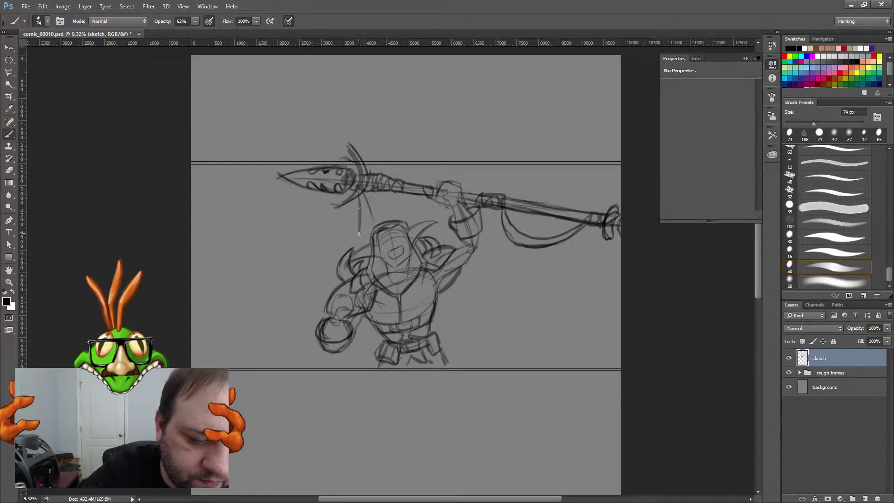
pyautogui.moveTo(358, 234); pyautogui.dragTo(358, 199)
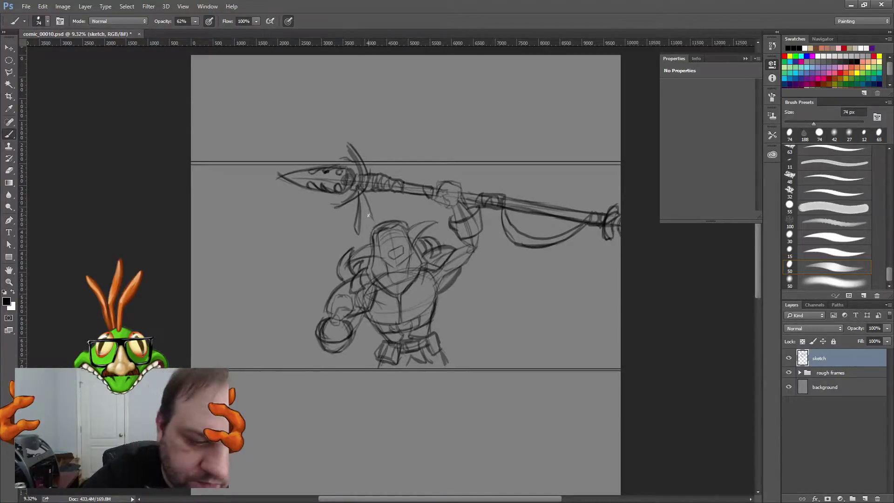
pyautogui.moveTo(367, 215)
pyautogui.mouseDown()
pyautogui.moveTo(372, 220)
pyautogui.moveTo(356, 179)
pyautogui.mouseUp()
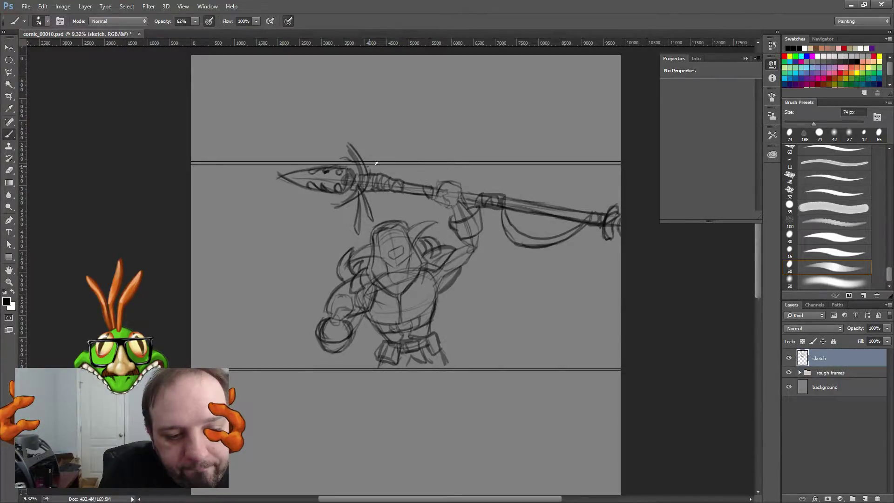
pyautogui.moveTo(368, 167); pyautogui.dragTo(411, 151)
pyautogui.moveTo(366, 171)
pyautogui.mouseDown()
pyautogui.moveTo(409, 153)
pyautogui.moveTo(365, 170)
pyautogui.moveTo(384, 158)
pyautogui.mouseUp()
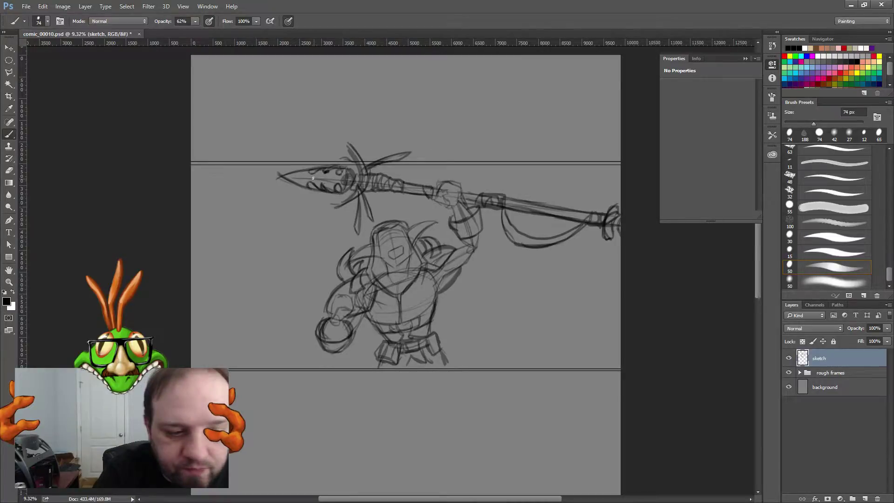
pyautogui.moveTo(304, 177)
pyautogui.mouseDown()
pyautogui.moveTo(341, 177)
pyautogui.moveTo(302, 179)
pyautogui.moveTo(332, 185)
pyautogui.moveTo(348, 175)
pyautogui.moveTo(354, 188)
pyautogui.moveTo(341, 193)
pyautogui.moveTo(352, 170)
pyautogui.mouseUp()
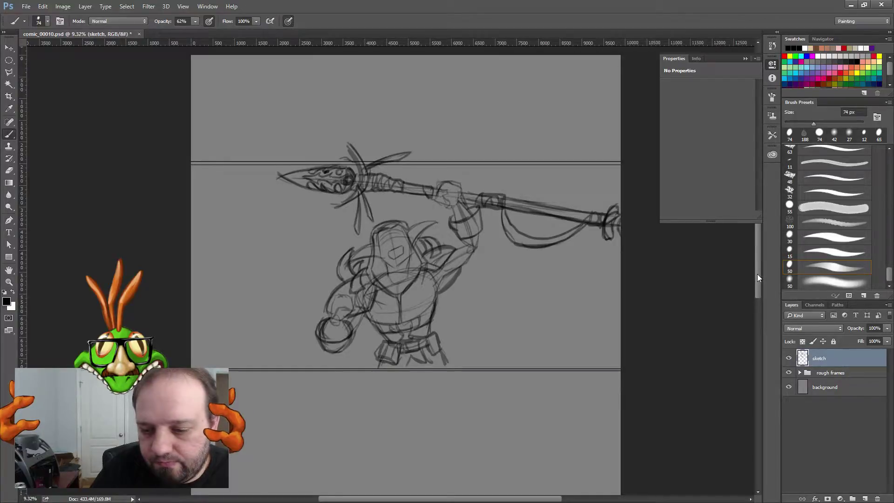
# Step: Sketch a small diagonal spear with a pointed head and guard near one end of the third frame
pyautogui.moveTo(757, 274)
pyautogui.mouseDown()
pyautogui.moveTo(755, 312)
pyautogui.moveTo(752, 300)
pyautogui.mouseUp()
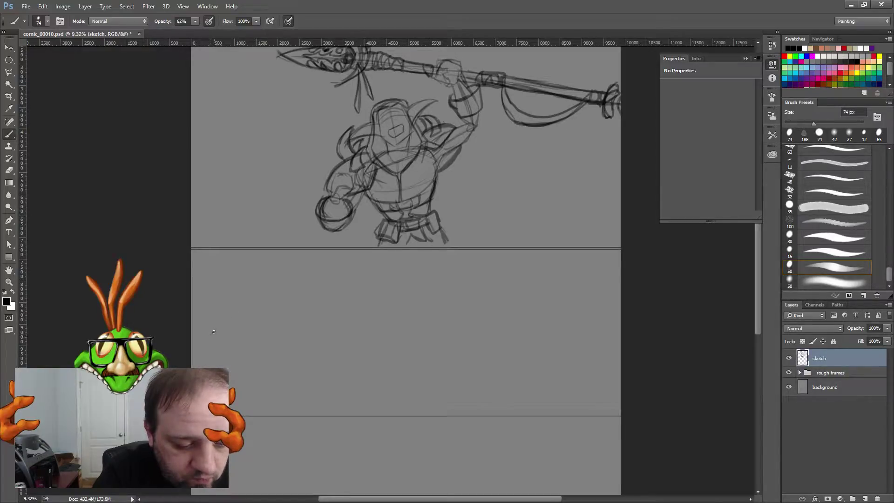
pyautogui.moveTo(225, 318)
pyautogui.mouseDown()
pyautogui.moveTo(272, 271)
pyautogui.moveTo(251, 285)
pyautogui.moveTo(272, 272)
pyautogui.moveTo(262, 289)
pyautogui.mouseUp()
pyautogui.moveTo(256, 290); pyautogui.dragTo(208, 338)
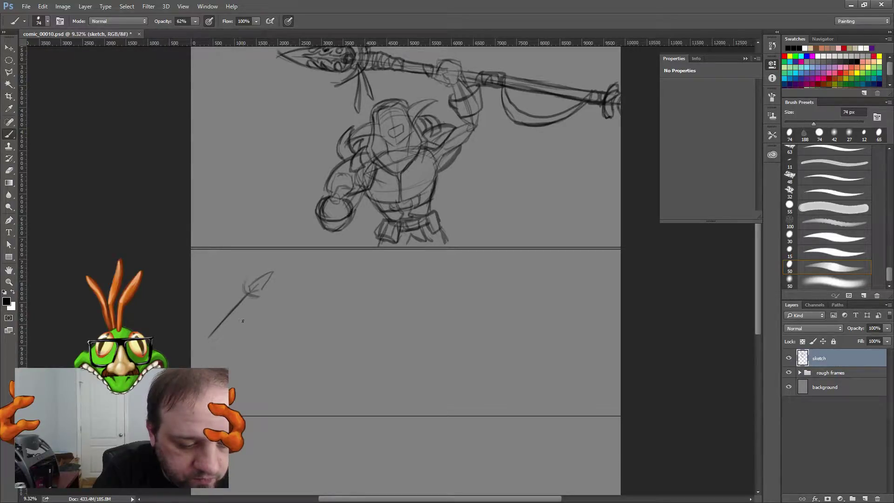
# Step: Rough in a figure beside the small spear with torso, pelvis, thighs, head and an arm gripping the shaft
pyautogui.moveTo(240, 309)
pyautogui.mouseDown()
pyautogui.moveTo(245, 328)
pyautogui.moveTo(254, 327)
pyautogui.moveTo(249, 313)
pyautogui.mouseUp()
pyautogui.moveTo(244, 309)
pyautogui.mouseDown()
pyautogui.moveTo(252, 319)
pyautogui.moveTo(263, 314)
pyautogui.mouseUp()
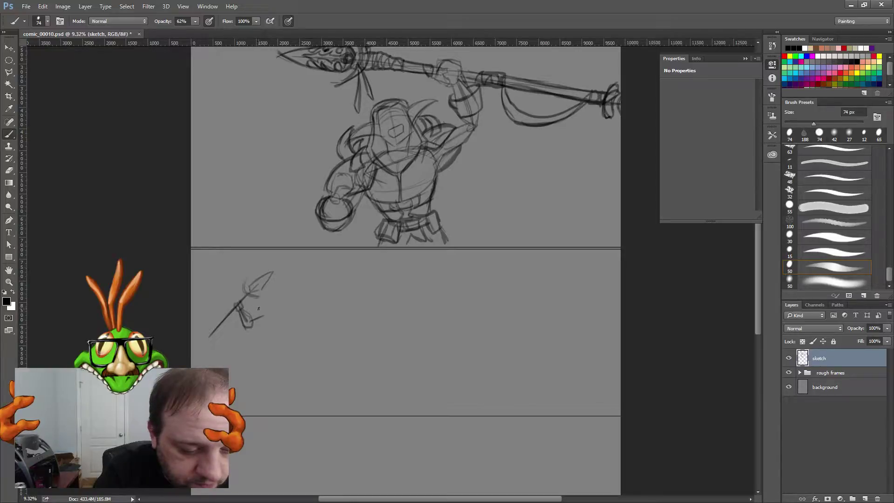
pyautogui.moveTo(248, 306)
pyautogui.mouseDown()
pyautogui.moveTo(268, 321)
pyautogui.moveTo(251, 305)
pyautogui.moveTo(252, 337)
pyautogui.moveTo(246, 330)
pyautogui.moveTo(261, 334)
pyautogui.moveTo(270, 316)
pyautogui.moveTo(247, 329)
pyautogui.moveTo(253, 345)
pyautogui.moveTo(259, 333)
pyautogui.moveTo(229, 358)
pyautogui.moveTo(239, 344)
pyautogui.moveTo(234, 350)
pyautogui.moveTo(270, 349)
pyautogui.moveTo(260, 348)
pyautogui.moveTo(269, 374)
pyautogui.moveTo(259, 338)
pyautogui.moveTo(262, 368)
pyautogui.mouseUp()
pyautogui.moveTo(266, 360)
pyautogui.mouseDown()
pyautogui.moveTo(228, 357)
pyautogui.moveTo(244, 338)
pyautogui.moveTo(231, 361)
pyautogui.moveTo(252, 346)
pyautogui.moveTo(233, 360)
pyautogui.mouseUp()
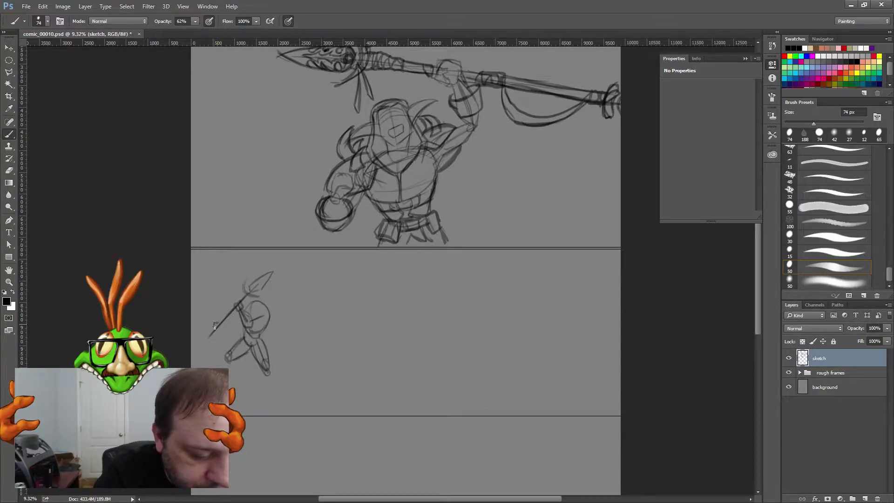
pyautogui.moveTo(216, 323)
pyautogui.mouseDown()
pyautogui.moveTo(267, 295)
pyautogui.moveTo(261, 309)
pyautogui.moveTo(256, 299)
pyautogui.moveTo(261, 310)
pyautogui.moveTo(272, 293)
pyautogui.mouseUp()
pyautogui.moveTo(260, 295)
pyautogui.mouseDown()
pyautogui.moveTo(269, 292)
pyautogui.moveTo(278, 315)
pyautogui.moveTo(265, 326)
pyautogui.moveTo(253, 299)
pyautogui.moveTo(209, 338)
pyautogui.mouseUp()
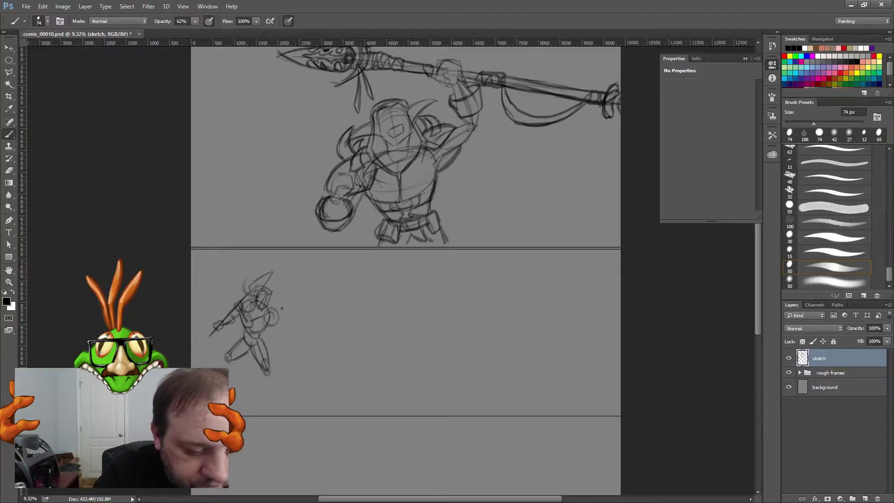
# Step: Add the small figure's other arm and lower legs with a foot, and lengthen the spear shaft to a tasselled end
pyautogui.moveTo(271, 312); pyautogui.dragTo(274, 316)
pyautogui.moveTo(270, 374); pyautogui.dragTo(282, 398)
pyautogui.moveTo(282, 398)
pyautogui.mouseDown()
pyautogui.moveTo(270, 368)
pyautogui.moveTo(281, 384)
pyautogui.moveTo(279, 410)
pyautogui.moveTo(289, 399)
pyautogui.mouseUp()
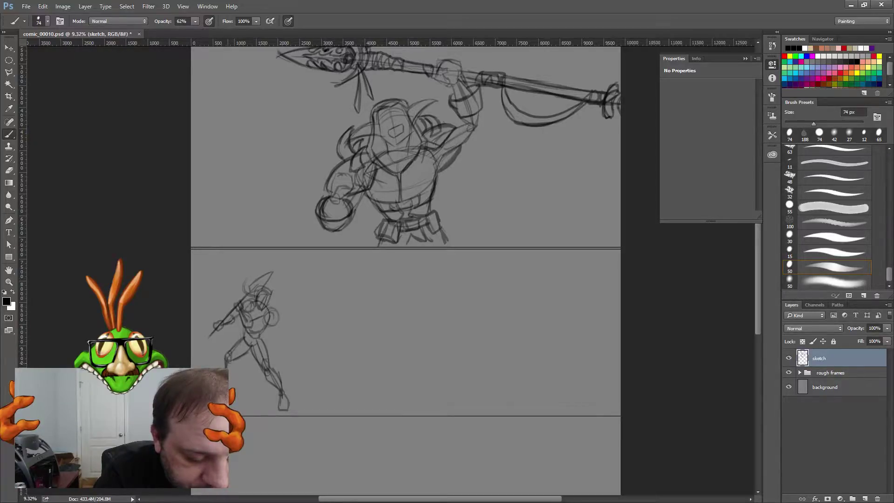
pyautogui.moveTo(228, 358); pyautogui.dragTo(224, 367)
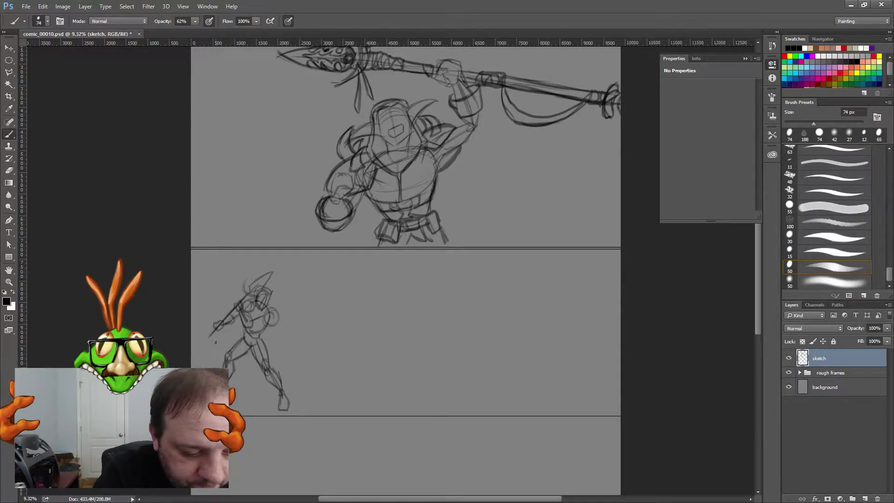
pyautogui.moveTo(210, 334); pyautogui.dragTo(196, 350)
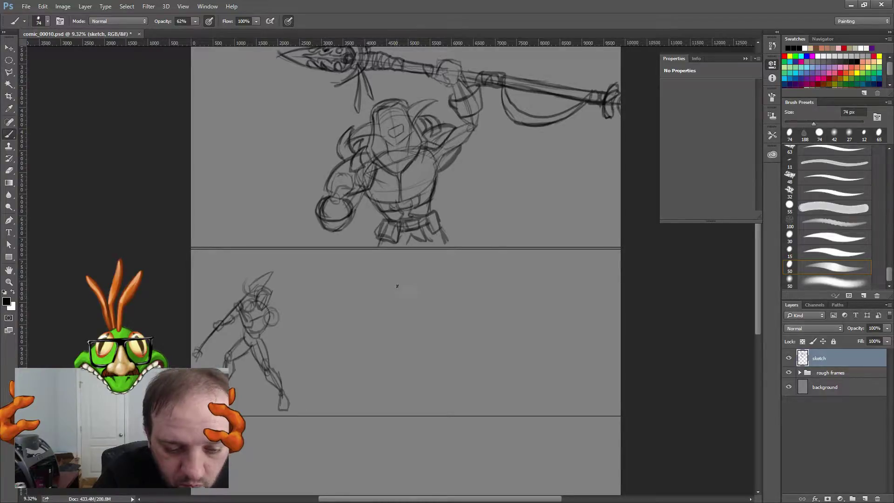
# Step: Sketch a second figure's rounded ribcage with a curved centre line and the pelvis below it in the third frame's middle
pyautogui.moveTo(362, 328)
pyautogui.mouseDown()
pyautogui.moveTo(361, 303)
pyautogui.moveTo(371, 340)
pyautogui.mouseUp()
pyautogui.moveTo(377, 291)
pyautogui.mouseDown()
pyautogui.moveTo(362, 327)
pyautogui.moveTo(361, 314)
pyautogui.moveTo(368, 335)
pyautogui.mouseUp()
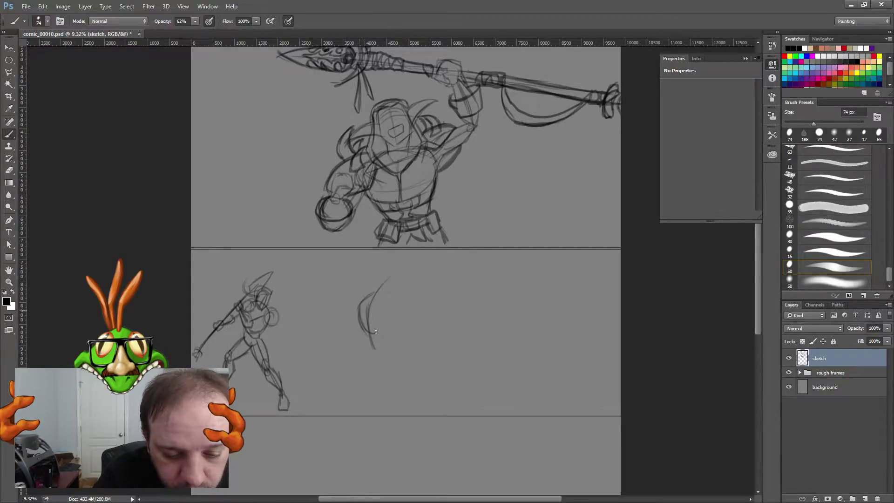
pyautogui.moveTo(377, 291)
pyautogui.mouseDown()
pyautogui.moveTo(395, 300)
pyautogui.moveTo(400, 317)
pyautogui.moveTo(383, 332)
pyautogui.moveTo(360, 326)
pyautogui.mouseUp()
pyautogui.moveTo(375, 296)
pyautogui.mouseDown()
pyautogui.moveTo(375, 334)
pyautogui.moveTo(382, 300)
pyautogui.moveTo(374, 350)
pyautogui.moveTo(365, 331)
pyautogui.moveTo(373, 360)
pyautogui.mouseUp()
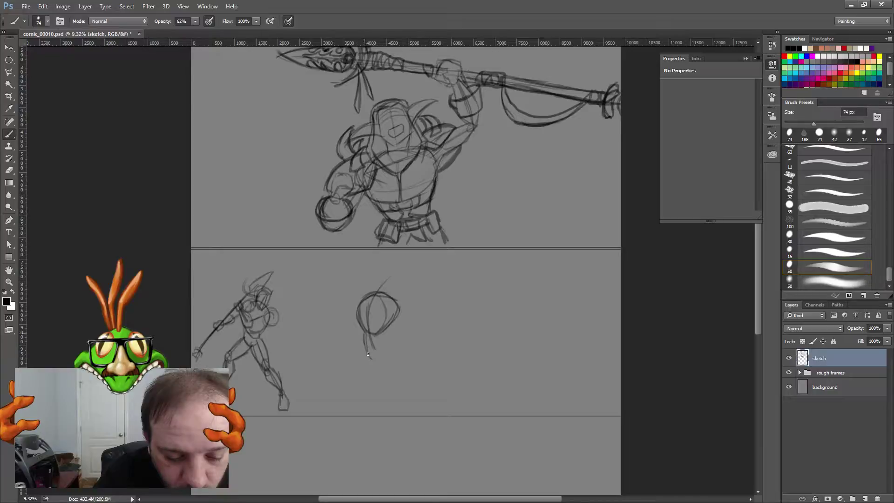
pyautogui.moveTo(367, 355)
pyautogui.mouseDown()
pyautogui.moveTo(387, 360)
pyautogui.moveTo(396, 342)
pyautogui.mouseUp()
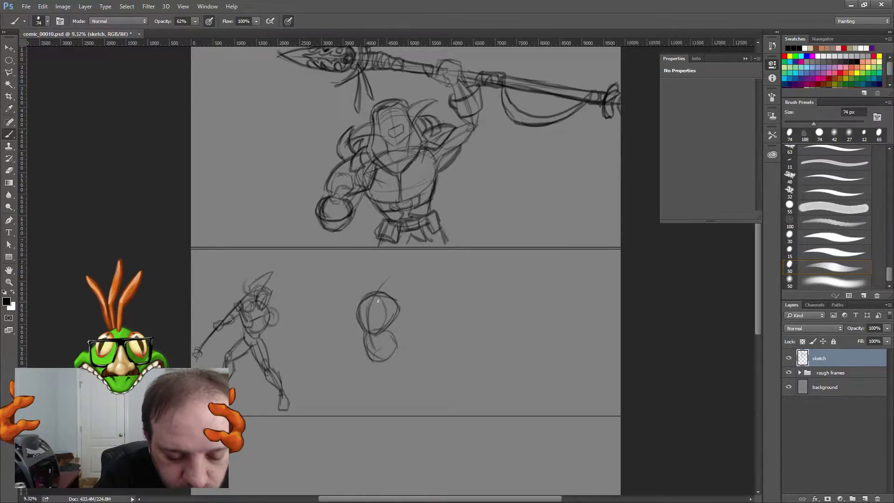
# Step: Sketch the second figure's long trailing leg and raised bent leg in the third frame, and add the head above the ribcage
pyautogui.moveTo(370, 347); pyautogui.dragTo(413, 407)
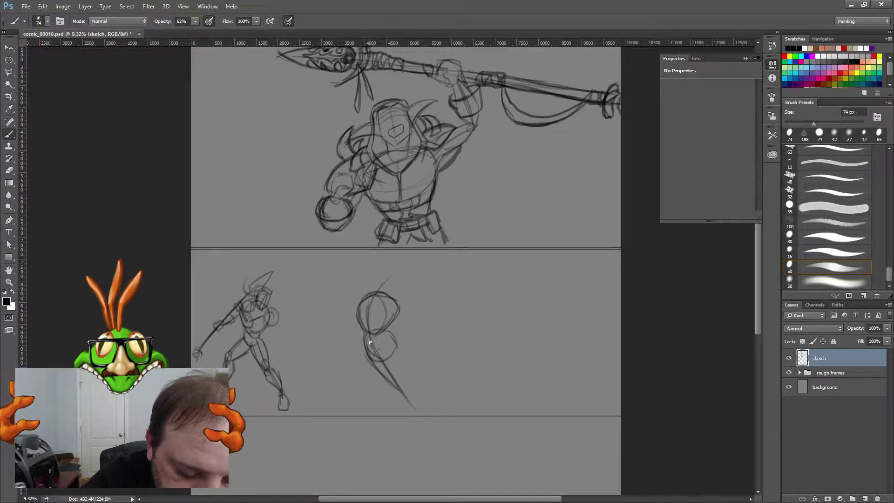
pyautogui.moveTo(394, 355)
pyautogui.mouseDown()
pyautogui.moveTo(401, 392)
pyautogui.moveTo(421, 412)
pyautogui.mouseUp()
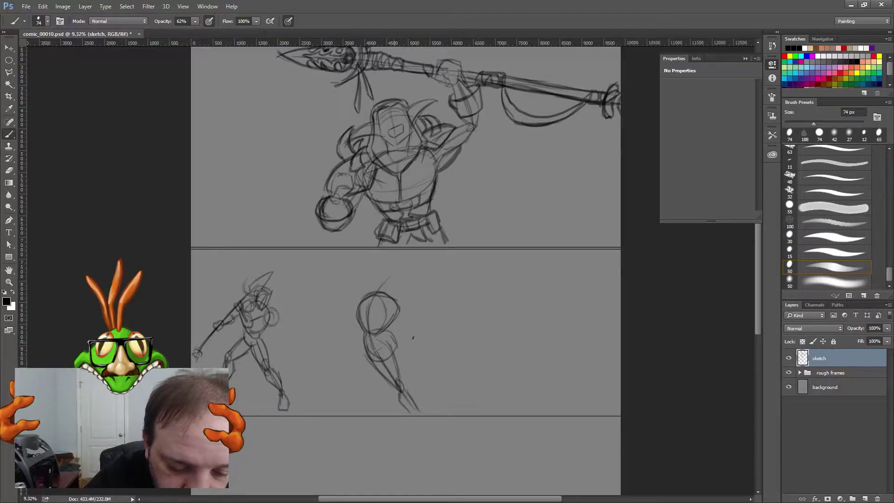
pyautogui.moveTo(415, 333)
pyautogui.mouseDown()
pyautogui.moveTo(417, 343)
pyautogui.moveTo(414, 331)
pyautogui.moveTo(394, 352)
pyautogui.moveTo(412, 343)
pyautogui.moveTo(398, 372)
pyautogui.moveTo(411, 382)
pyautogui.moveTo(406, 364)
pyautogui.moveTo(408, 374)
pyautogui.mouseUp()
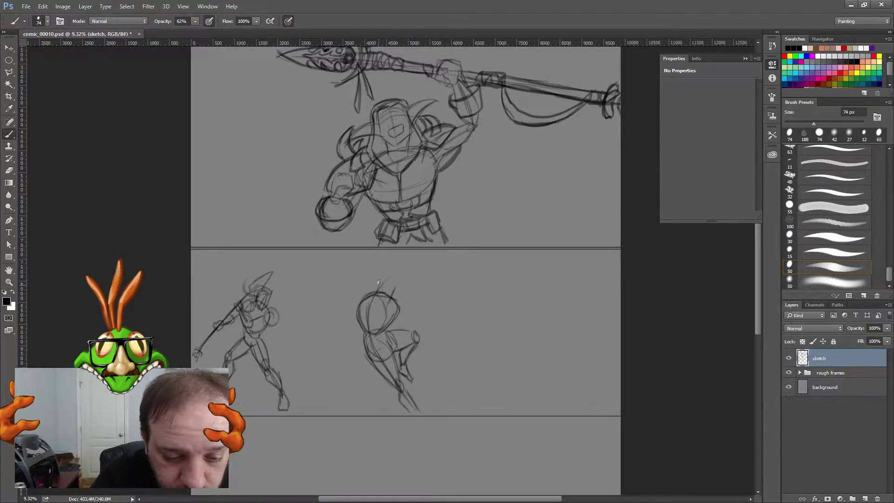
pyautogui.moveTo(375, 278)
pyautogui.mouseDown()
pyautogui.moveTo(389, 305)
pyautogui.moveTo(398, 290)
pyautogui.moveTo(391, 274)
pyautogui.moveTo(396, 286)
pyautogui.moveTo(380, 286)
pyautogui.moveTo(398, 292)
pyautogui.mouseUp()
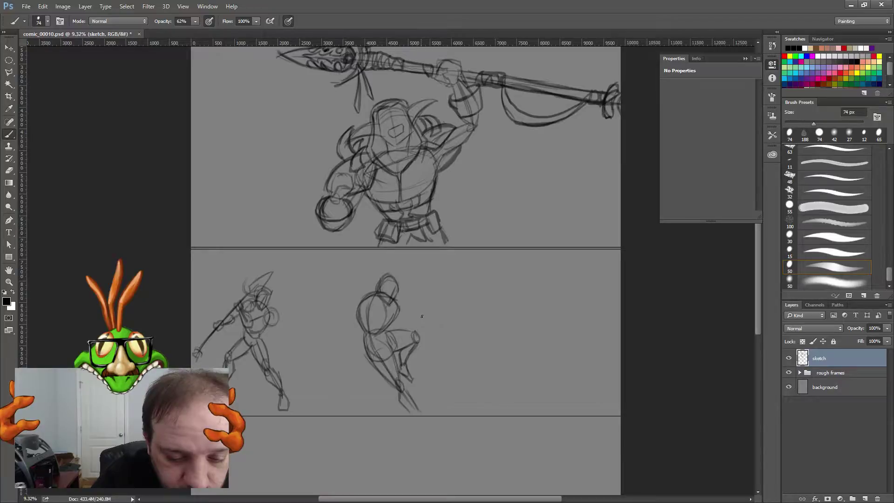
# Step: Add the second figure's shoulders and both arms reaching diagonally down in front of the body past the raised knee
pyautogui.moveTo(368, 305); pyautogui.dragTo(370, 312)
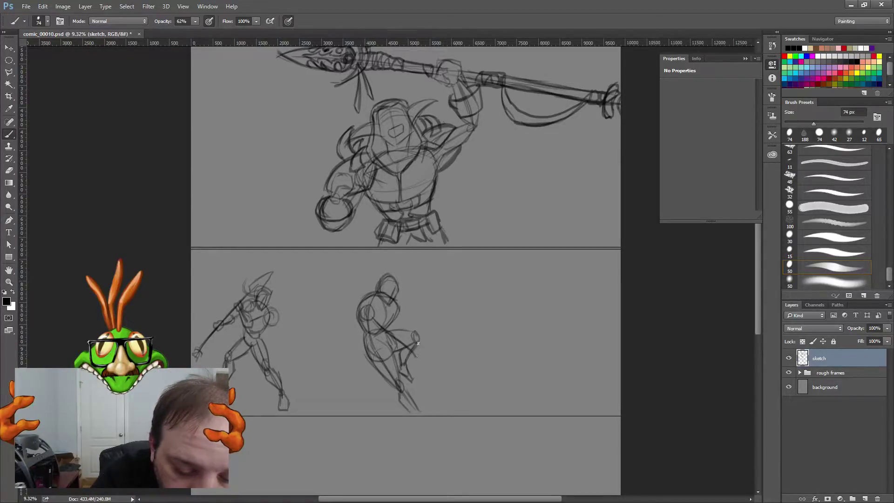
pyautogui.moveTo(398, 304); pyautogui.dragTo(397, 317)
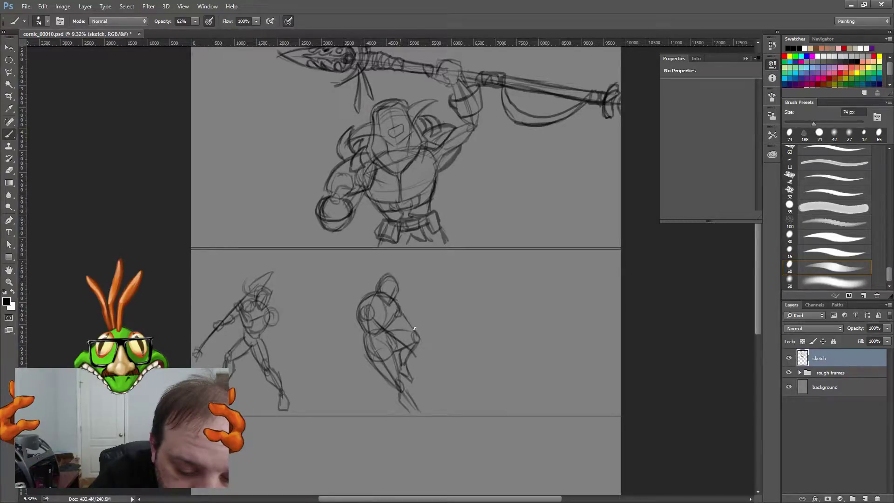
pyautogui.moveTo(414, 328); pyautogui.dragTo(432, 352)
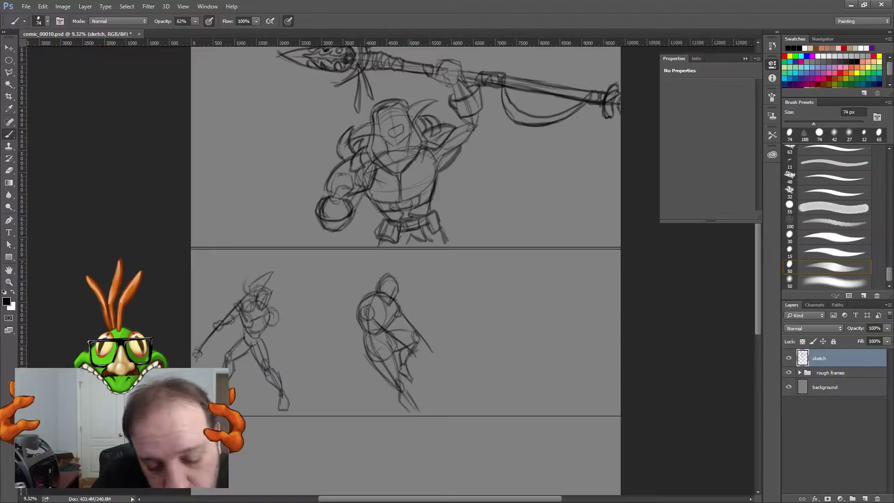
# Step: Sketch both fists, run a long diagonal weapon shaft through them, and round out the second figure's shoulders
pyautogui.moveTo(418, 350); pyautogui.dragTo(424, 360)
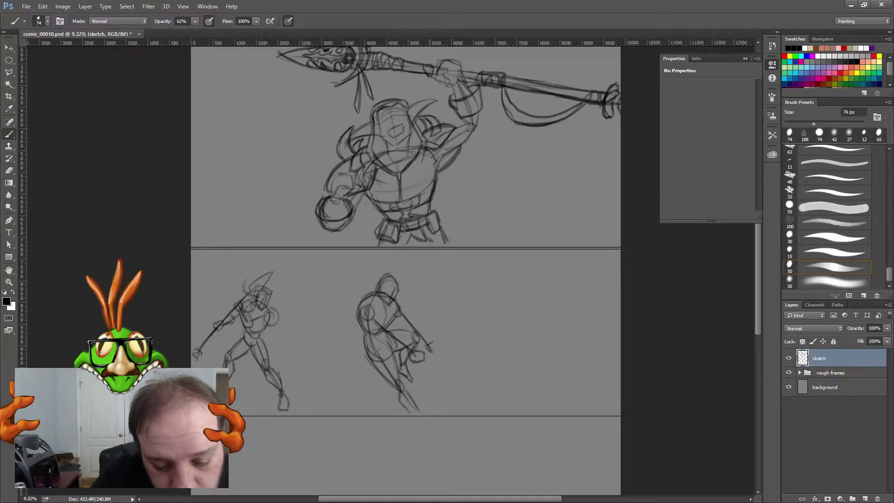
pyautogui.moveTo(427, 346)
pyautogui.mouseDown()
pyautogui.moveTo(438, 356)
pyautogui.moveTo(434, 344)
pyautogui.mouseUp()
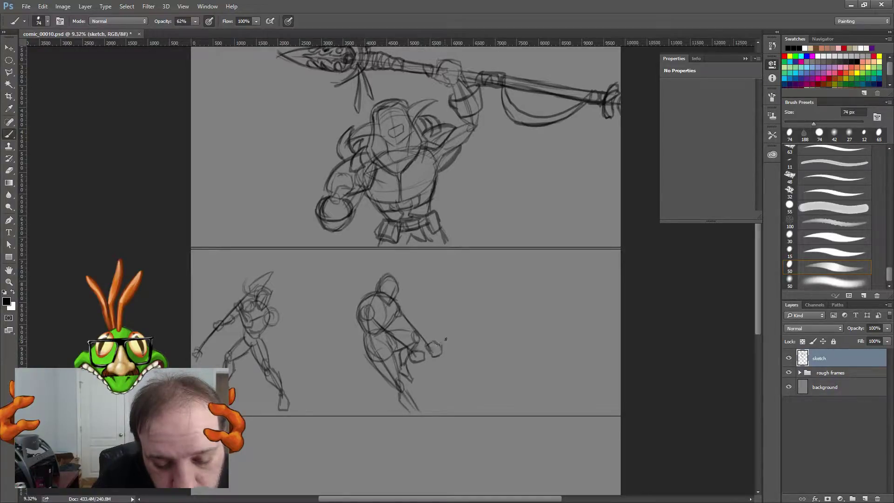
pyautogui.moveTo(352, 388); pyautogui.dragTo(518, 312)
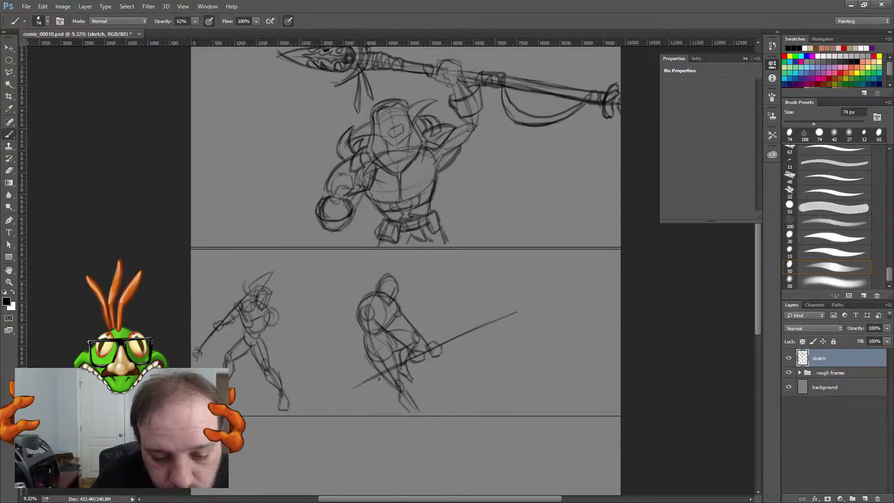
pyautogui.moveTo(368, 297)
pyautogui.mouseDown()
pyautogui.moveTo(359, 317)
pyautogui.moveTo(371, 323)
pyautogui.moveTo(379, 324)
pyautogui.moveTo(375, 299)
pyautogui.moveTo(406, 315)
pyautogui.mouseUp()
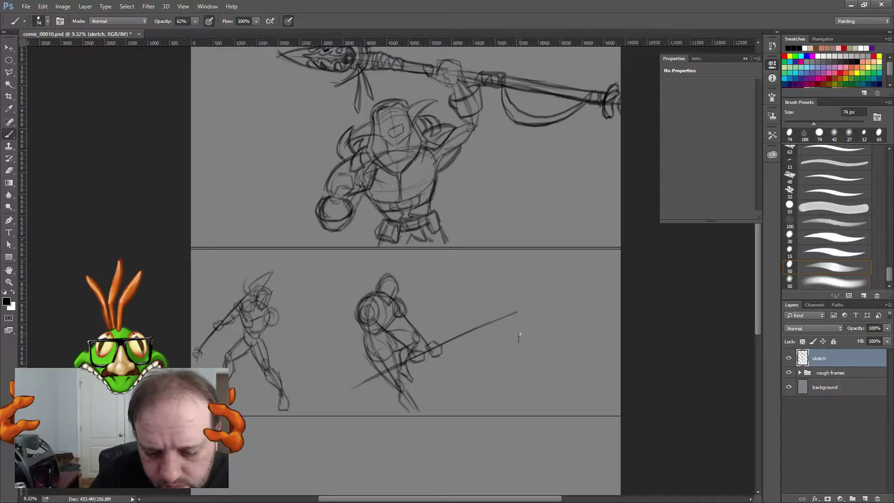
pyautogui.moveTo(520, 335); pyautogui.dragTo(521, 352)
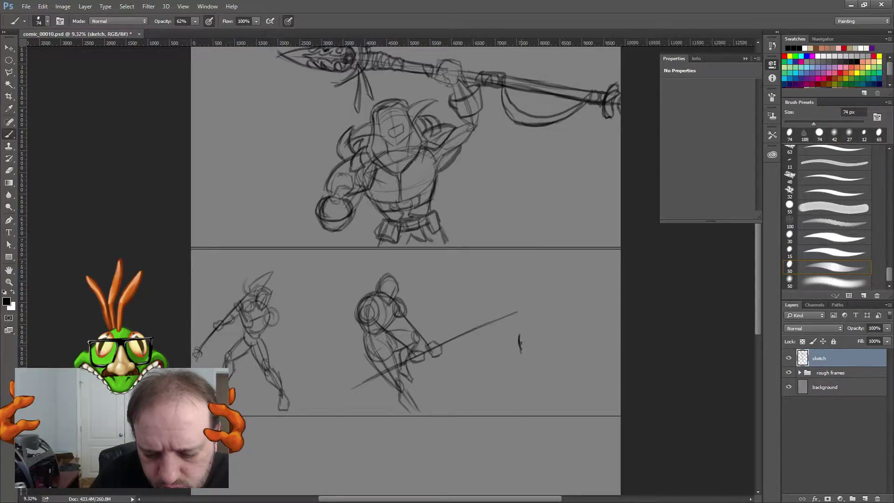
pyautogui.moveTo(520, 343); pyautogui.dragTo(514, 357)
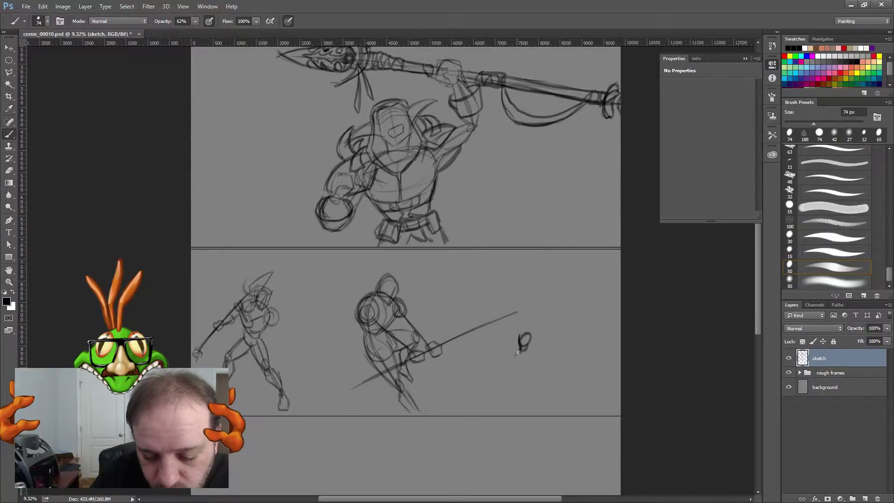
pyautogui.moveTo(518, 350)
pyautogui.mouseDown()
pyautogui.moveTo(514, 358)
pyautogui.moveTo(528, 355)
pyautogui.mouseUp()
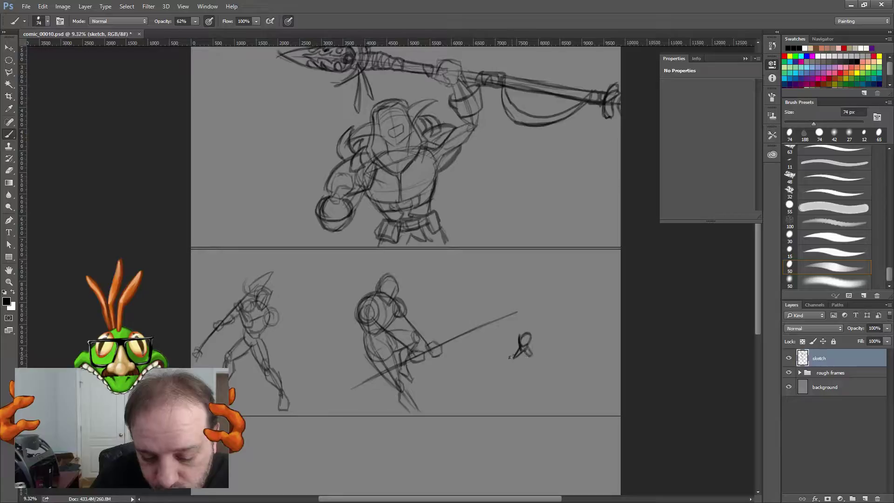
pyautogui.moveTo(514, 355); pyautogui.dragTo(498, 369)
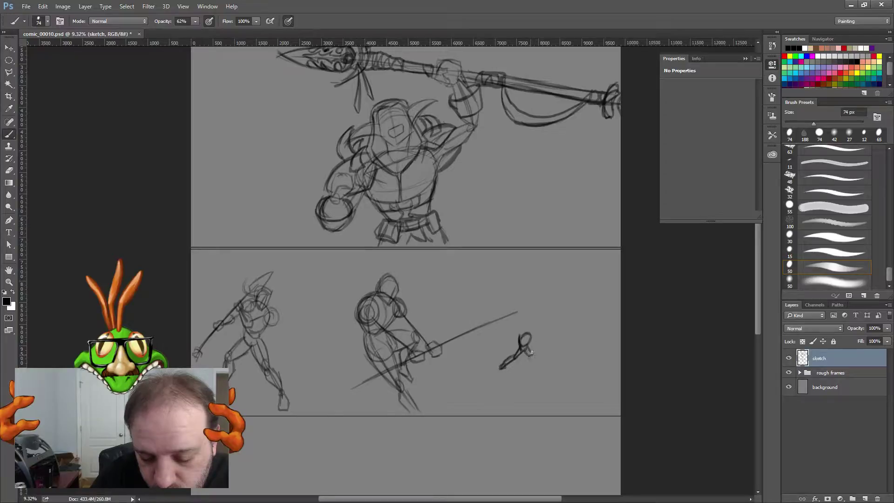
pyautogui.moveTo(529, 349); pyautogui.dragTo(535, 349)
pyautogui.moveTo(528, 351); pyautogui.dragTo(532, 364)
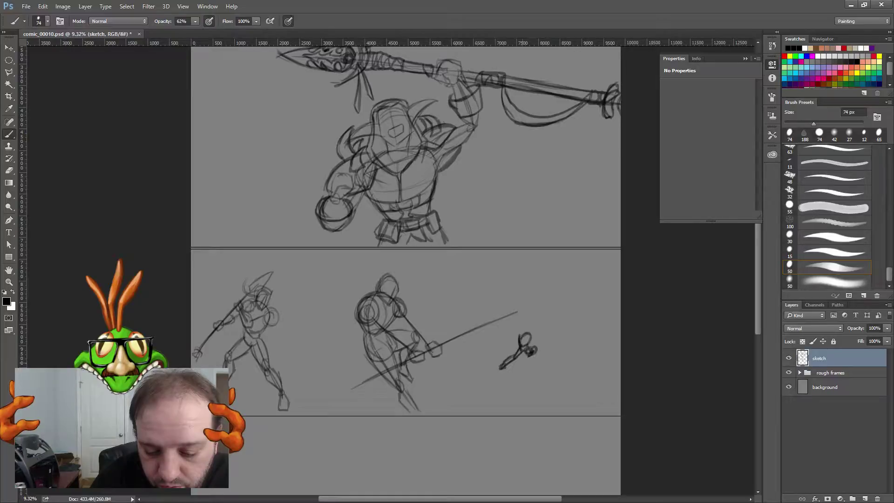
pyautogui.hotkey('ctrl', 'alt', 'z')
pyautogui.hotkey('ctrl', 'alt', 'z')
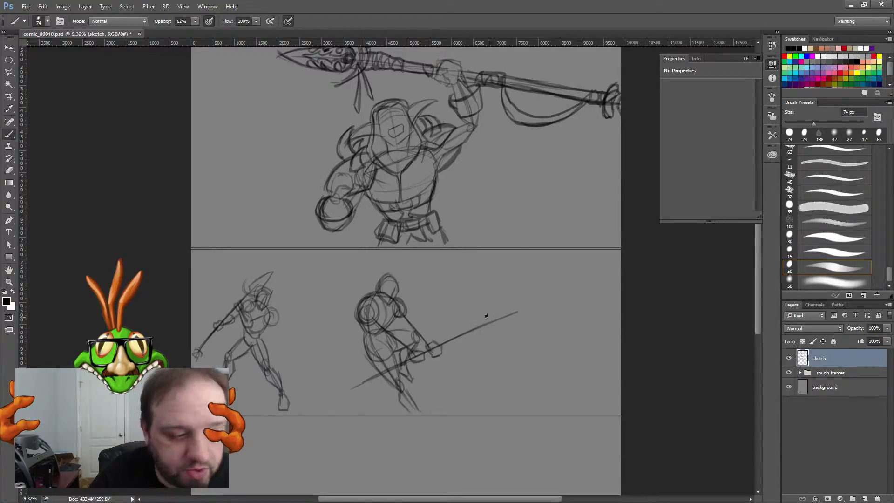
# Step: Outline the whole second figure and its shaft with a polygonal lasso selection, leaving out the first figure
pyautogui.click(9, 72)
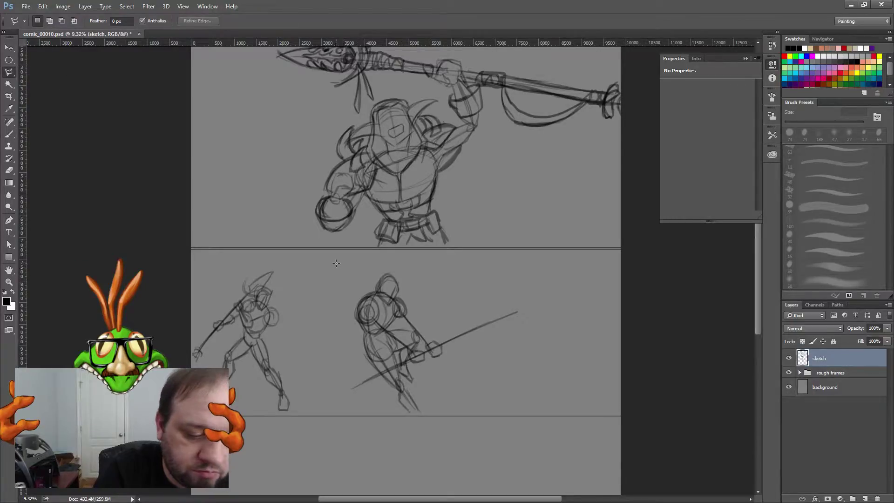
pyautogui.click(415, 398)
pyautogui.click(332, 266)
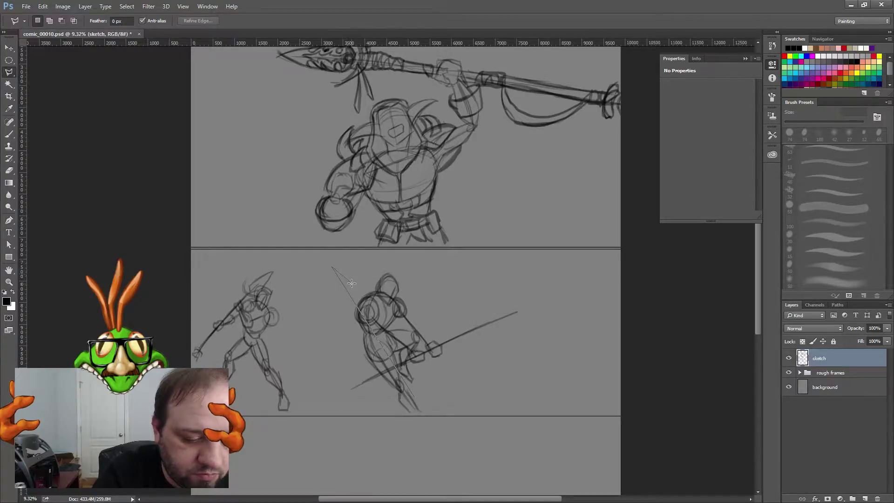
pyautogui.click(415, 398)
pyautogui.click(414, 396)
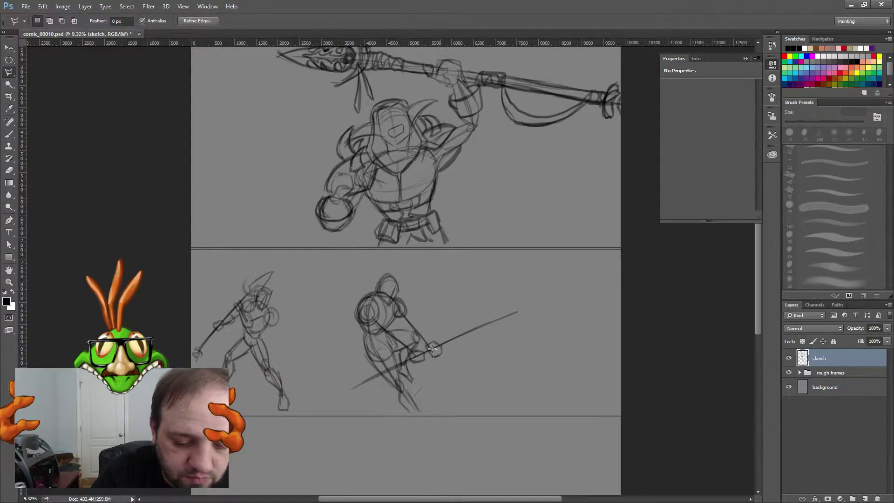
pyautogui.hotkey('ctrl', 'd')
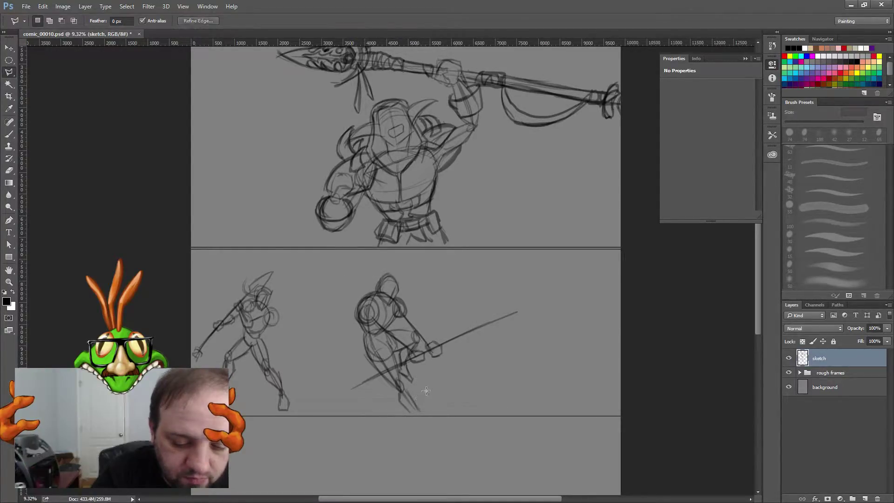
pyautogui.click(327, 266)
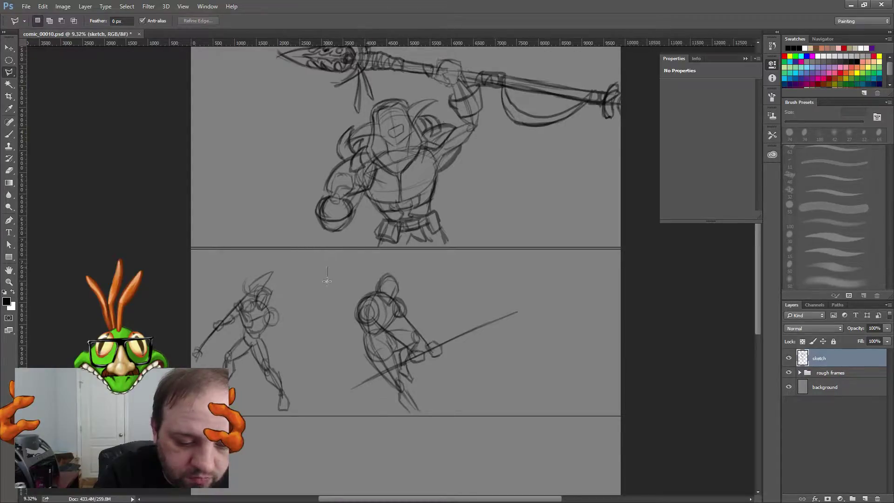
pyautogui.click(331, 413)
pyautogui.click(472, 424)
pyautogui.click(550, 321)
pyautogui.click(511, 273)
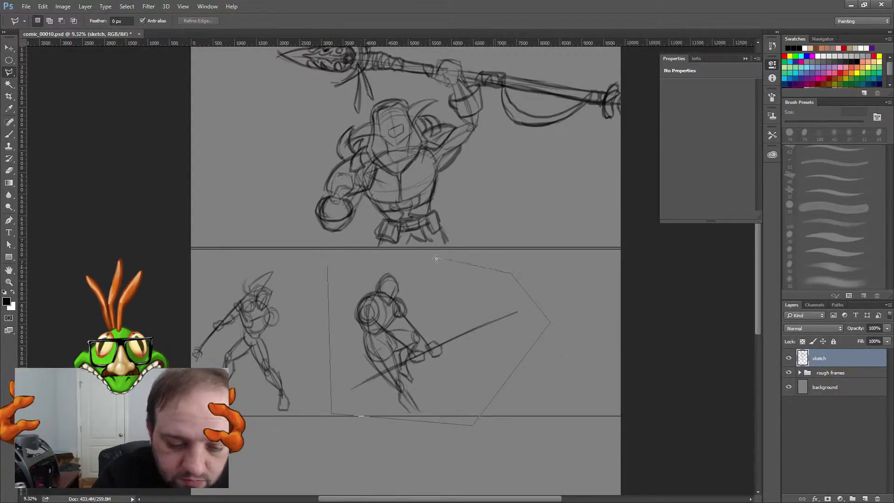
pyautogui.click(327, 265)
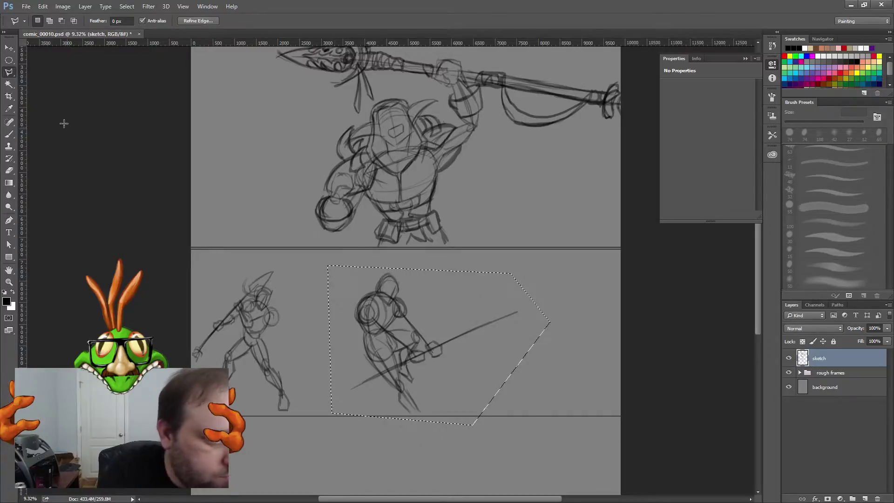
# Step: Move the selected figure slightly upward within the third frame, clear the selection, and return to the Brush tool
pyautogui.click(8, 49)
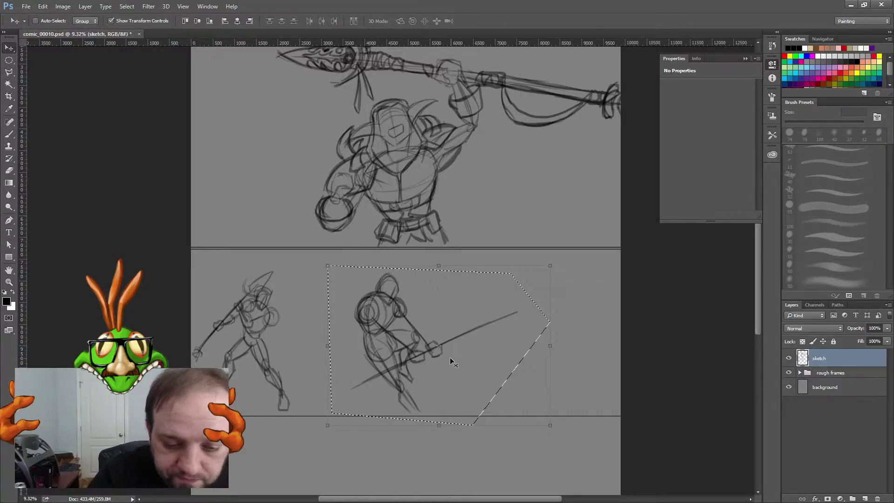
pyautogui.moveTo(449, 356); pyautogui.dragTo(451, 340)
pyautogui.click(12, 133)
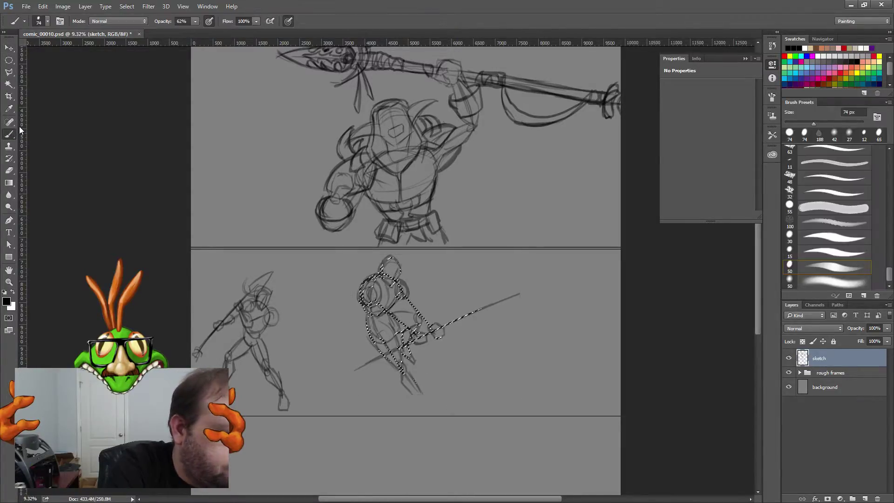
pyautogui.click(126, 7)
pyautogui.click(135, 25)
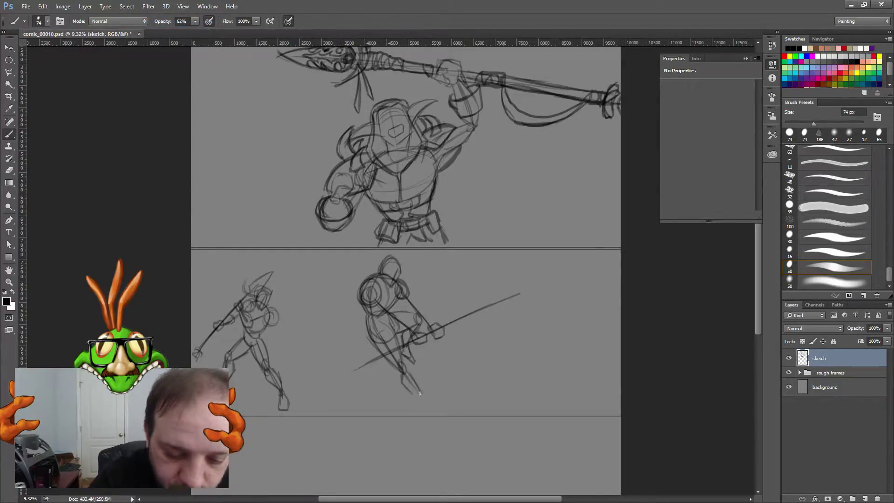
# Step: Draw the second figure's trailing lower leg down to a foot near the frame's lower border, and flesh out the elbow and arms
pyautogui.moveTo(403, 372)
pyautogui.mouseDown()
pyautogui.moveTo(407, 391)
pyautogui.moveTo(415, 386)
pyautogui.moveTo(426, 402)
pyautogui.moveTo(404, 388)
pyautogui.moveTo(405, 369)
pyautogui.moveTo(436, 407)
pyautogui.mouseUp()
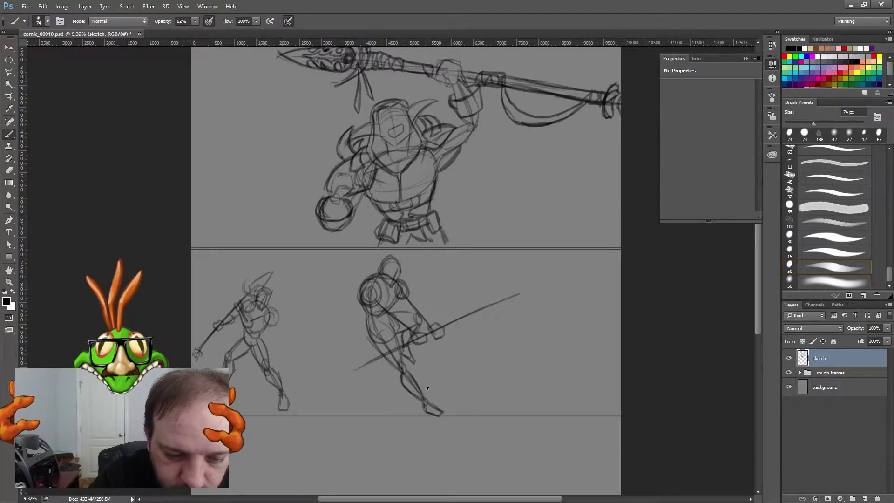
pyautogui.moveTo(418, 311)
pyautogui.mouseDown()
pyautogui.moveTo(410, 303)
pyautogui.moveTo(418, 308)
pyautogui.mouseUp()
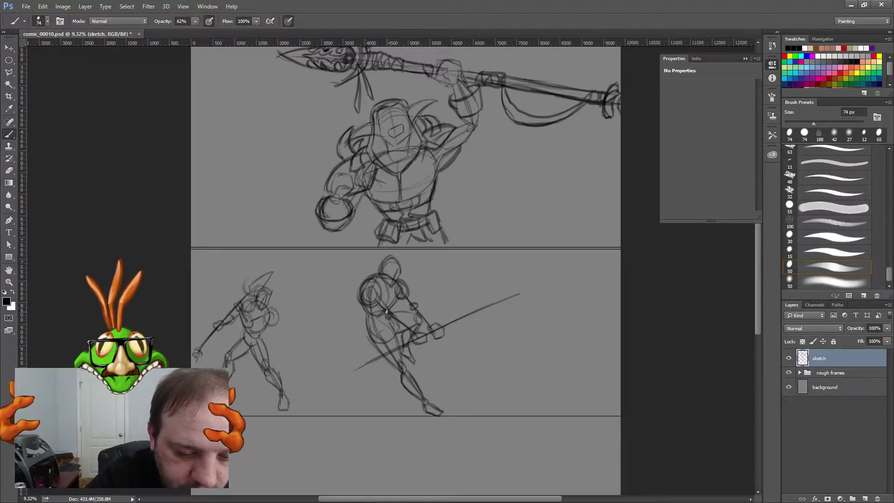
pyautogui.moveTo(405, 302)
pyautogui.mouseDown()
pyautogui.moveTo(414, 308)
pyautogui.moveTo(409, 296)
pyautogui.mouseUp()
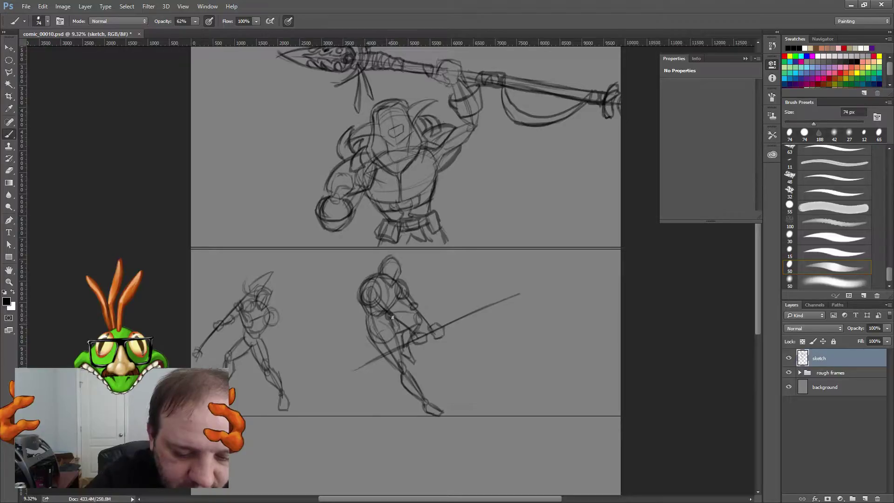
pyautogui.moveTo(393, 322); pyautogui.dragTo(412, 332)
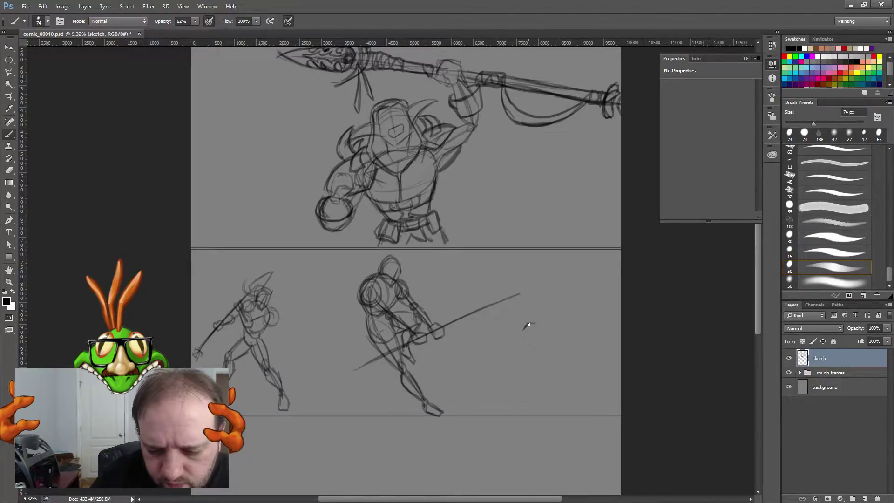
# Step: Sketch a tiny distant figure below the shaft's far end, with an oval torso, one bent leg and one outstretched leg
pyautogui.moveTo(528, 324)
pyautogui.mouseDown()
pyautogui.moveTo(536, 326)
pyautogui.moveTo(531, 334)
pyautogui.mouseUp()
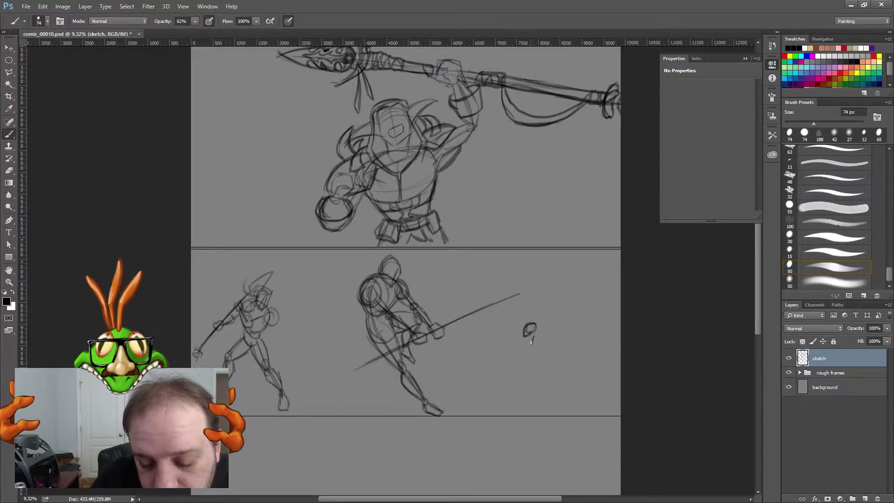
pyautogui.moveTo(535, 333)
pyautogui.mouseDown()
pyautogui.moveTo(534, 346)
pyautogui.moveTo(533, 333)
pyautogui.mouseUp()
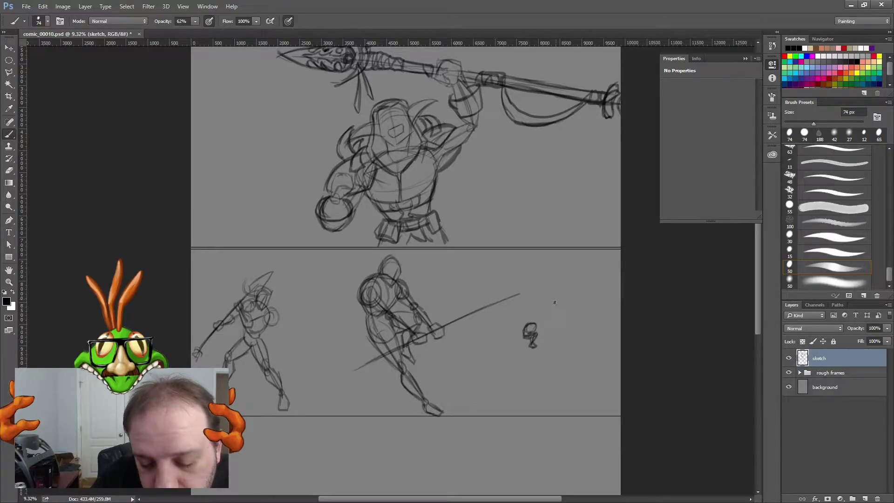
pyautogui.moveTo(523, 334)
pyautogui.mouseDown()
pyautogui.moveTo(513, 341)
pyautogui.moveTo(522, 336)
pyautogui.mouseUp()
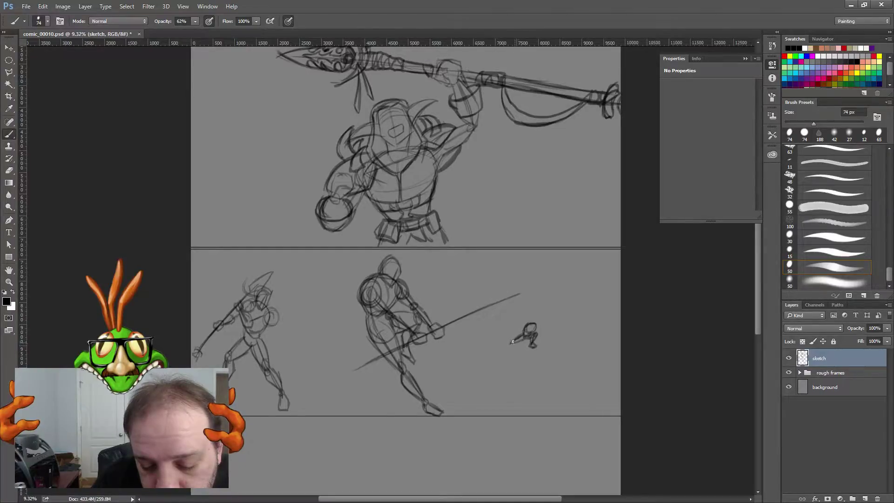
pyautogui.moveTo(521, 337); pyautogui.dragTo(499, 353)
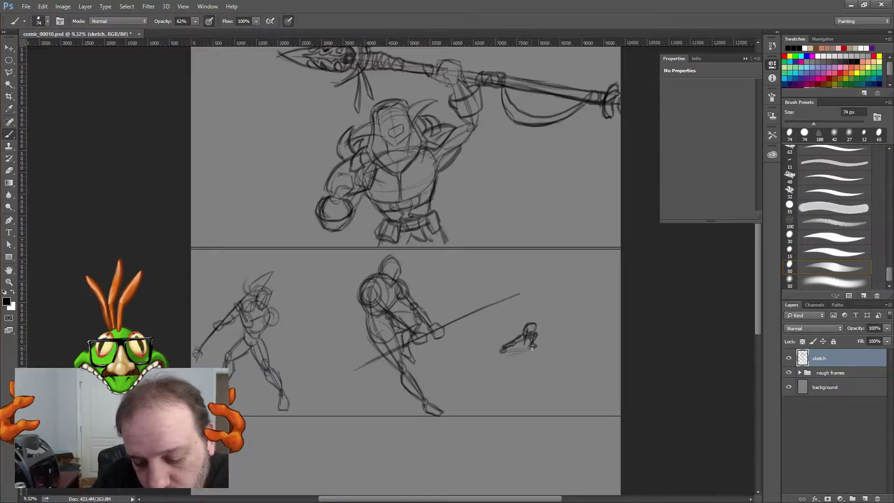
# Step: Finish the tiny distant figure with a darker head and torso, an outstretched arm, and a thin horizontal weapon across its body
pyautogui.moveTo(536, 331); pyautogui.dragTo(529, 345)
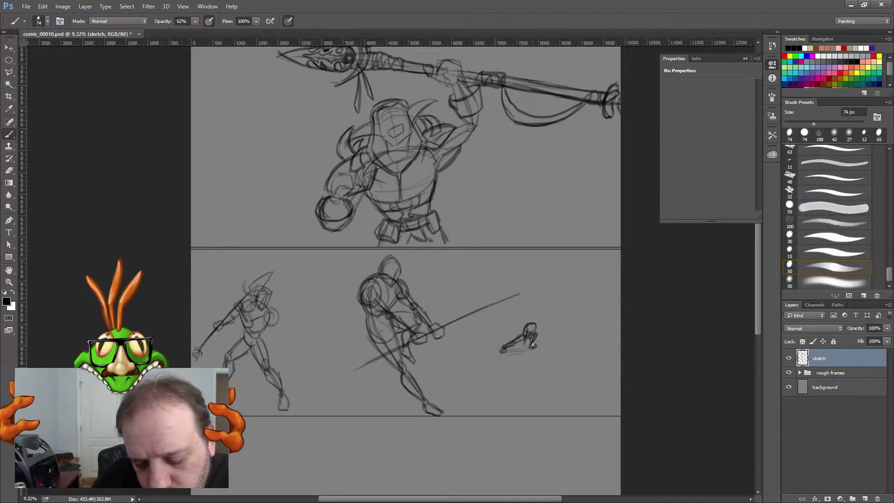
pyautogui.moveTo(526, 334)
pyautogui.mouseDown()
pyautogui.moveTo(528, 348)
pyautogui.moveTo(543, 341)
pyautogui.moveTo(533, 326)
pyautogui.mouseUp()
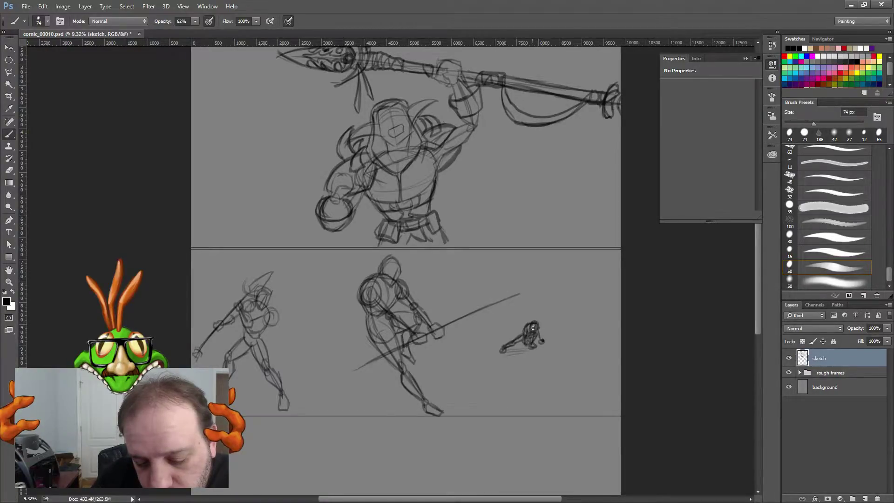
pyautogui.moveTo(501, 346); pyautogui.dragTo(571, 336)
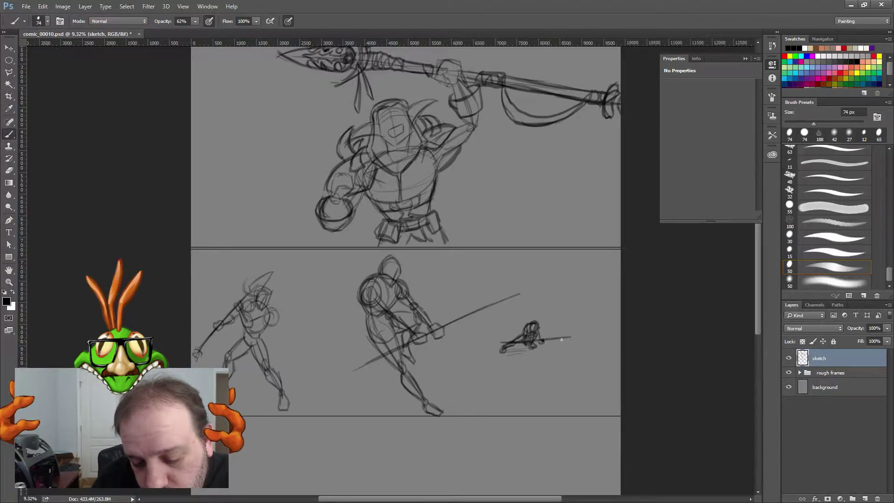
pyautogui.moveTo(551, 337)
pyautogui.mouseDown()
pyautogui.moveTo(563, 339)
pyautogui.moveTo(552, 339)
pyautogui.mouseUp()
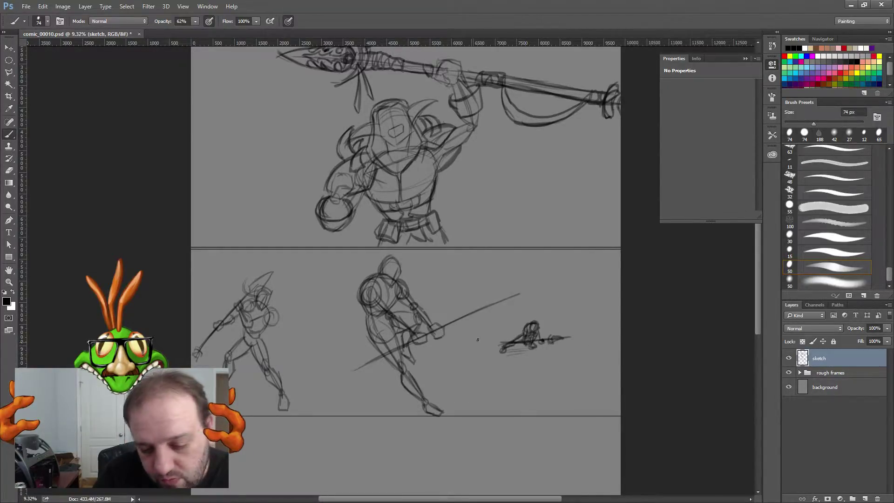
# Step: Draw a slightly rising horizon line behind the tiny figure out to the frame's edge, and loosely hatch the ground below it
pyautogui.moveTo(478, 339)
pyautogui.mouseDown()
pyautogui.moveTo(470, 338)
pyautogui.moveTo(619, 326)
pyautogui.mouseUp()
pyautogui.moveTo(546, 346); pyautogui.dragTo(595, 341)
pyautogui.moveTo(518, 353)
pyautogui.mouseDown()
pyautogui.moveTo(618, 350)
pyautogui.moveTo(527, 362)
pyautogui.moveTo(619, 364)
pyautogui.mouseUp()
pyautogui.moveTo(619, 366)
pyautogui.mouseDown()
pyautogui.moveTo(522, 382)
pyautogui.moveTo(580, 382)
pyautogui.moveTo(580, 400)
pyautogui.mouseUp()
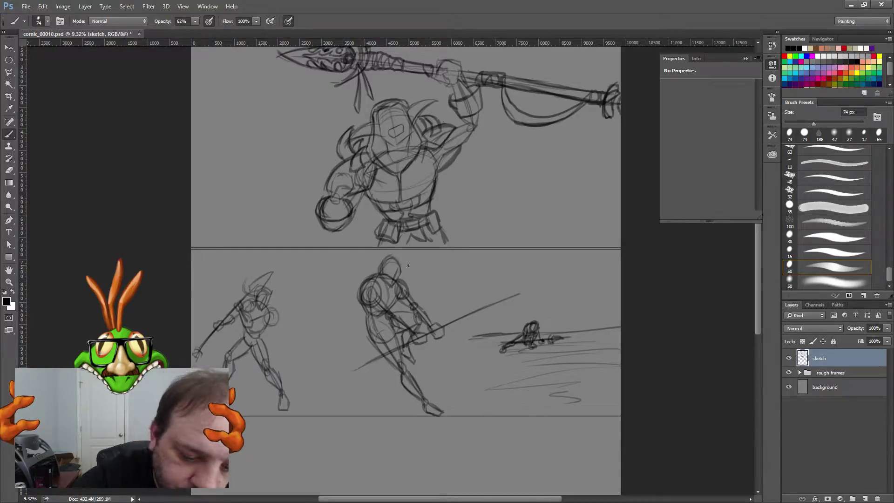
# Step: Add diagonal motion lines from the second figure's head and trailing leg, and short curved motion lines above the tiny figure
pyautogui.moveTo(398, 255)
pyautogui.mouseDown()
pyautogui.moveTo(446, 295)
pyautogui.moveTo(488, 352)
pyautogui.moveTo(448, 297)
pyautogui.mouseUp()
pyautogui.moveTo(453, 335)
pyautogui.mouseDown()
pyautogui.moveTo(485, 366)
pyautogui.moveTo(446, 335)
pyautogui.moveTo(445, 367)
pyautogui.moveTo(421, 355)
pyautogui.moveTo(463, 406)
pyautogui.mouseUp()
pyautogui.moveTo(417, 368); pyautogui.dragTo(456, 416)
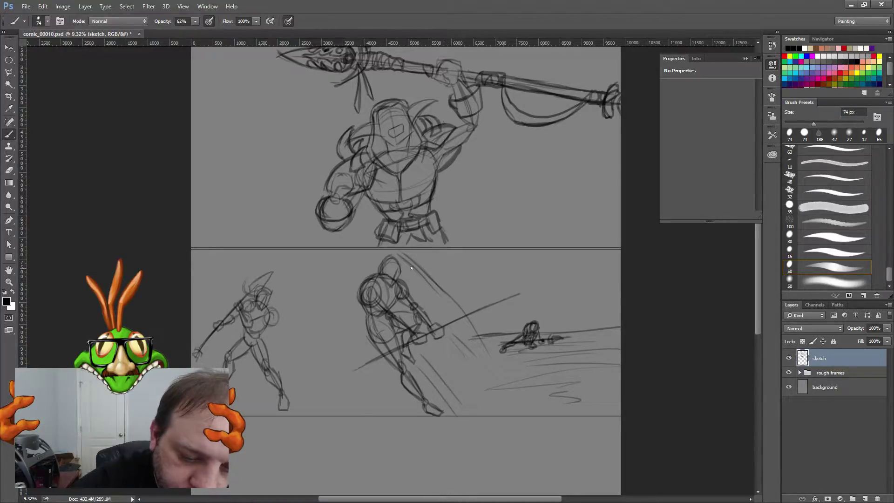
pyautogui.moveTo(410, 267); pyautogui.dragTo(483, 347)
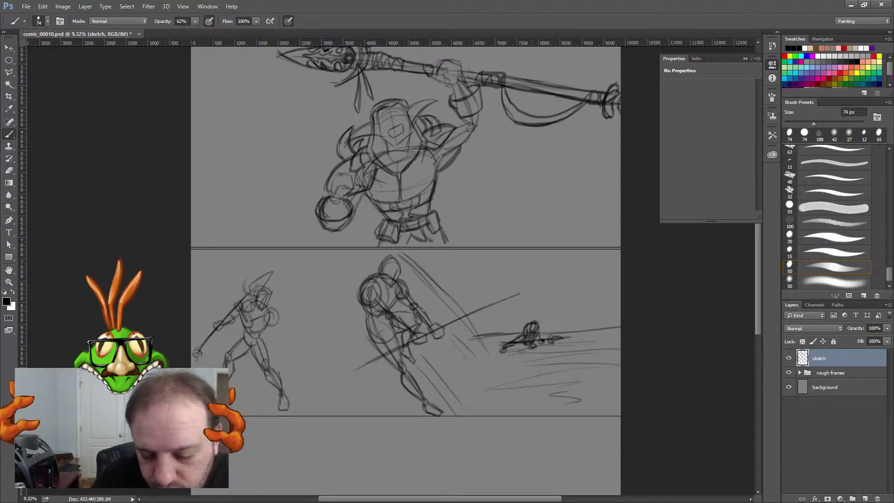
pyautogui.moveTo(519, 327); pyautogui.dragTo(563, 291)
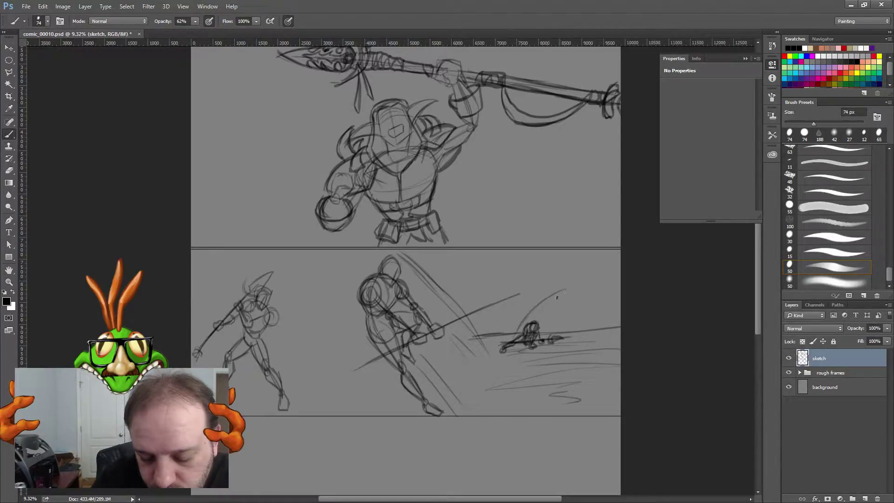
pyautogui.moveTo(544, 329)
pyautogui.mouseDown()
pyautogui.moveTo(572, 306)
pyautogui.moveTo(557, 306)
pyautogui.mouseUp()
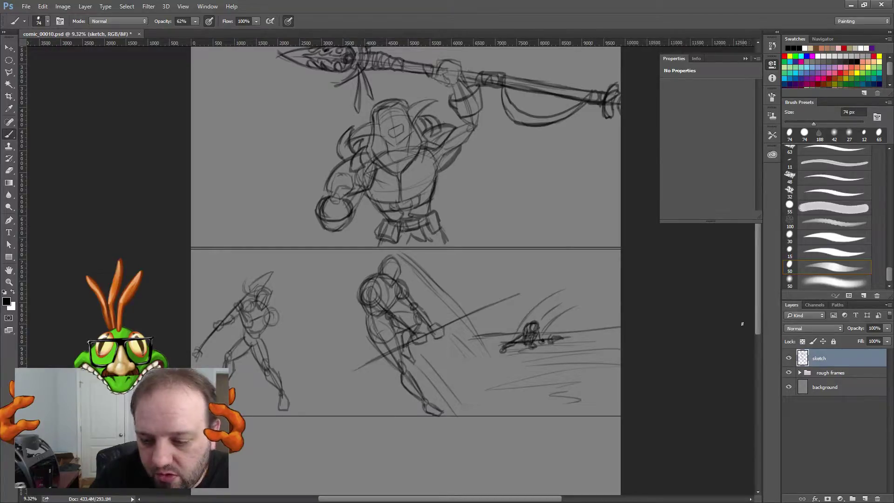
# Step: Turn the second figure's shaft into a spear with a leaf-shaped head, a small block at the butt end, and a thickened pole
pyautogui.moveTo(757, 320); pyautogui.dragTo(757, 324)
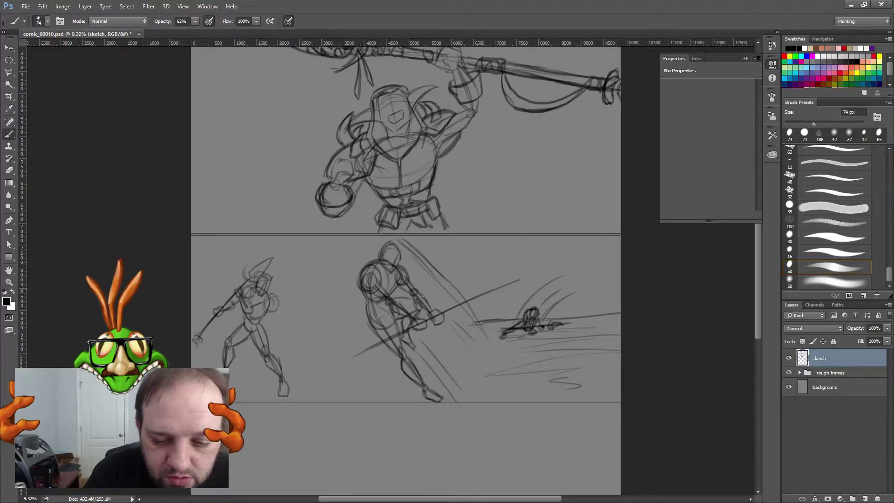
pyautogui.moveTo(473, 290)
pyautogui.mouseDown()
pyautogui.moveTo(477, 302)
pyautogui.moveTo(491, 301)
pyautogui.moveTo(483, 288)
pyautogui.moveTo(520, 278)
pyautogui.moveTo(487, 291)
pyautogui.mouseUp()
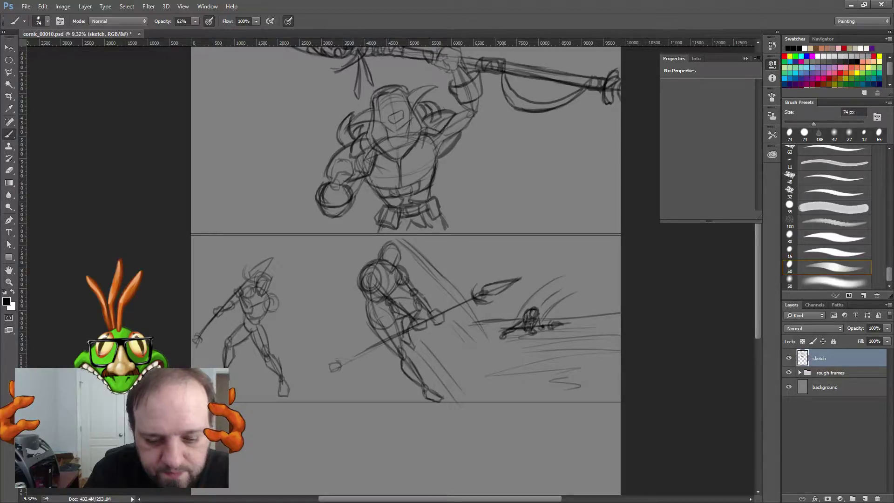
pyautogui.moveTo(344, 363); pyautogui.dragTo(398, 336)
pyautogui.moveTo(444, 314); pyautogui.dragTo(472, 302)
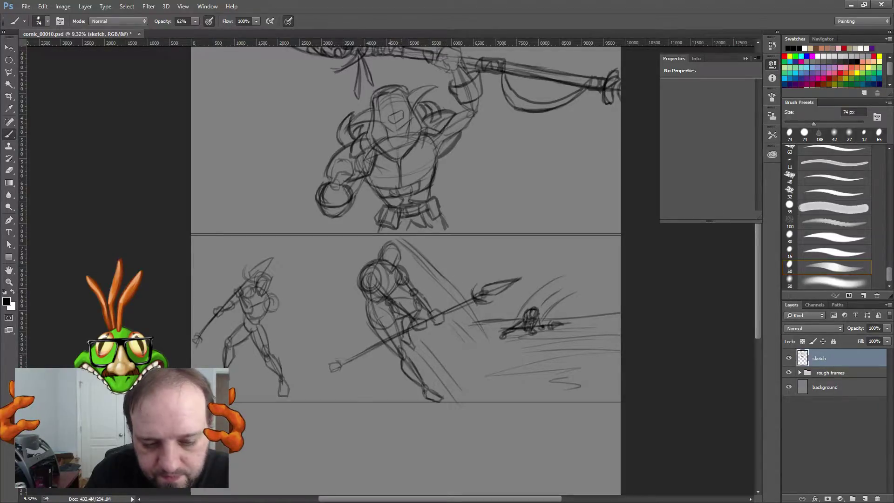
pyautogui.moveTo(408, 333); pyautogui.dragTo(433, 321)
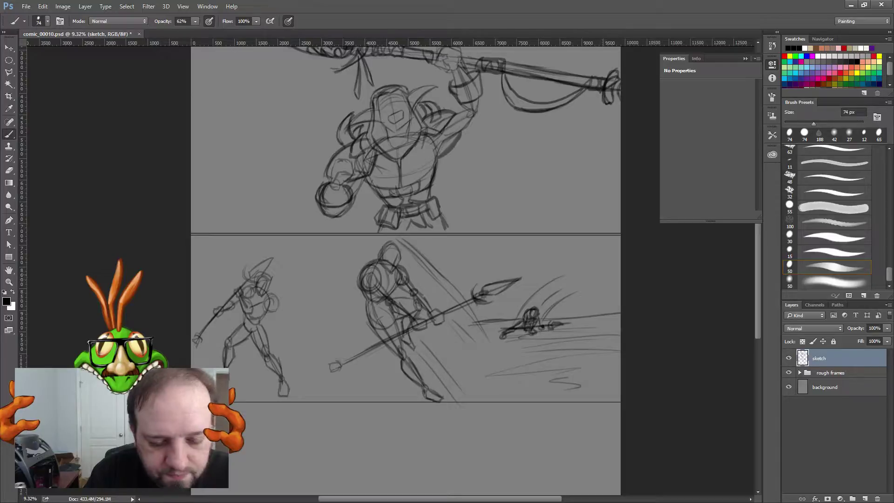
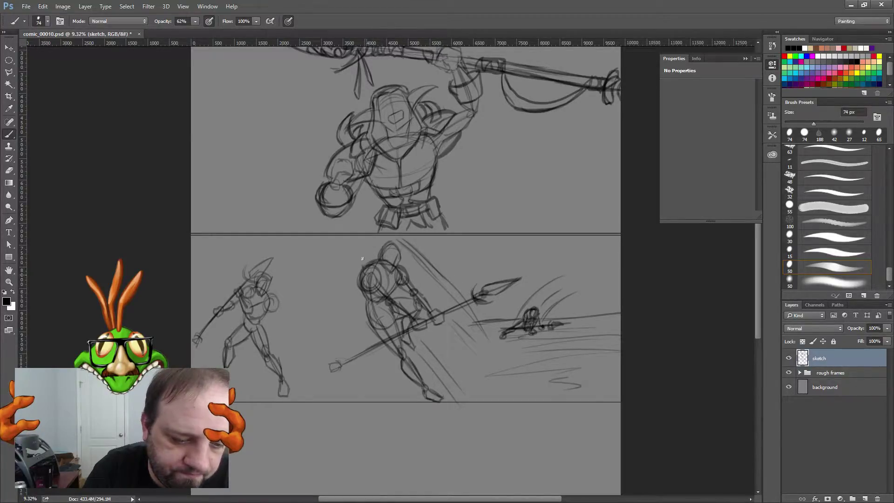
# Step: Add short curved spikes to the shoulders of the second and first figures in the third frame
pyautogui.moveTo(362, 258)
pyautogui.mouseDown()
pyautogui.moveTo(361, 275)
pyautogui.moveTo(379, 274)
pyautogui.moveTo(357, 284)
pyautogui.mouseUp()
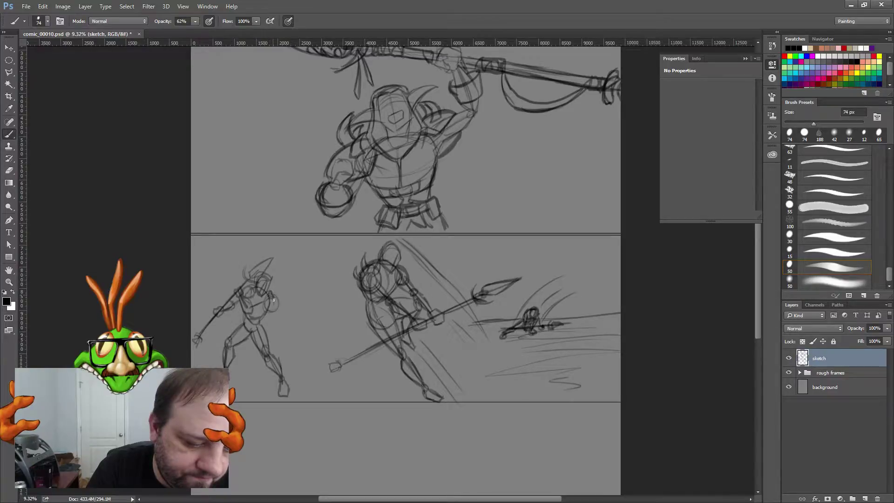
pyautogui.moveTo(275, 289); pyautogui.dragTo(282, 302)
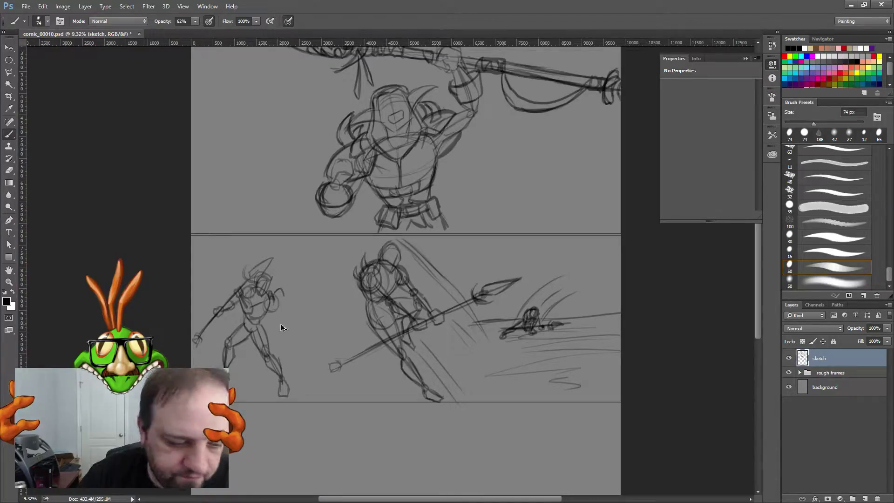
pyautogui.hotkey('ctrl', 'z')
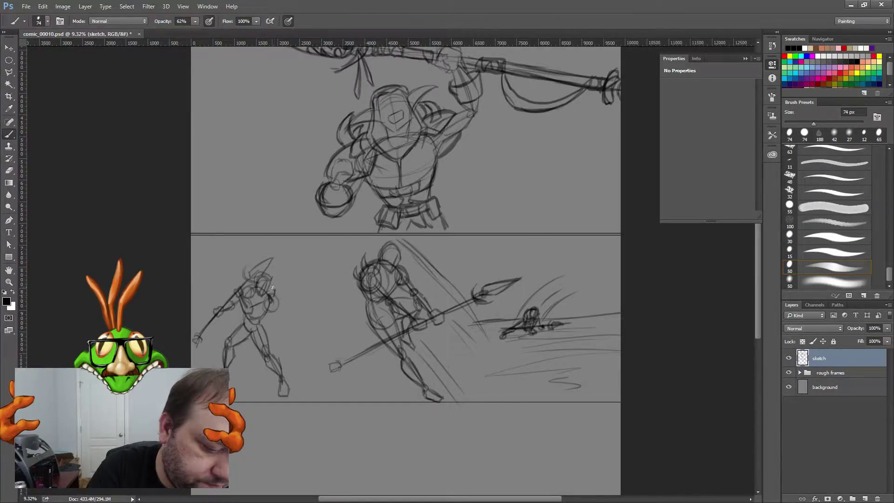
pyautogui.moveTo(273, 288); pyautogui.dragTo(281, 301)
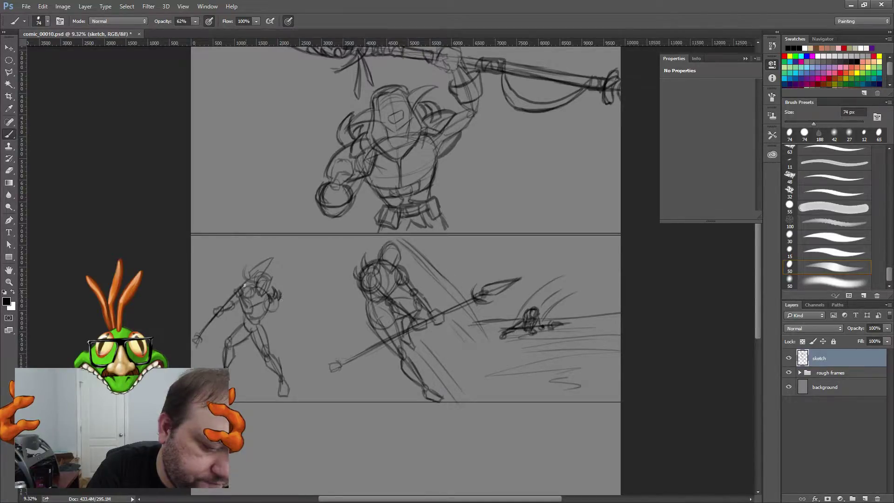
pyautogui.moveTo(242, 289); pyautogui.dragTo(248, 285)
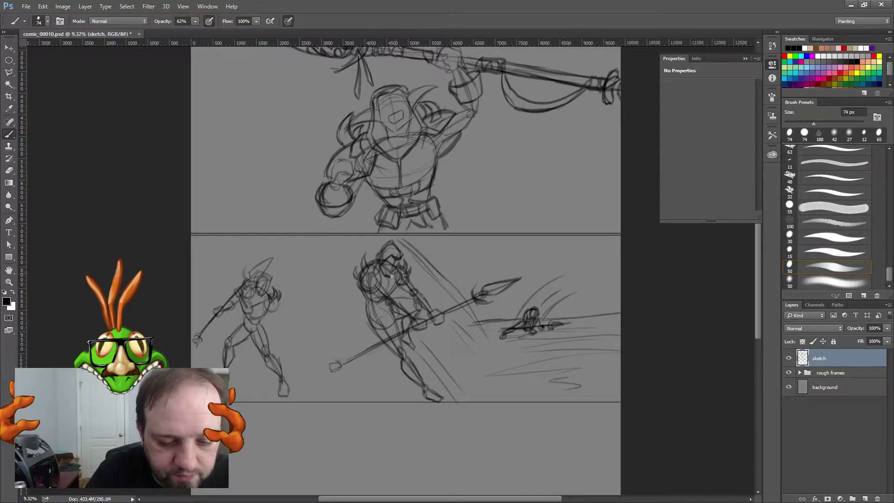
# Step: Refine the heads of the first two figures in the third frame with angular face lines and pointed horns
pyautogui.moveTo(378, 260); pyautogui.dragTo(388, 243)
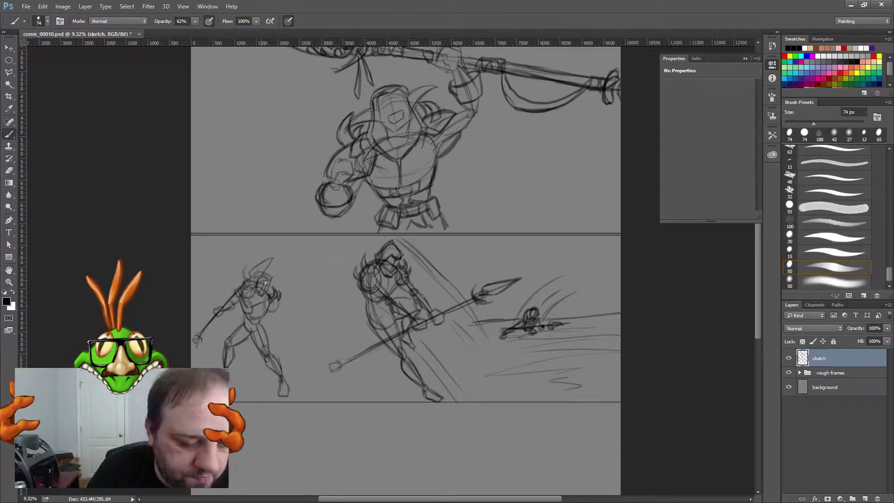
pyautogui.moveTo(258, 280)
pyautogui.mouseDown()
pyautogui.moveTo(271, 280)
pyautogui.moveTo(257, 295)
pyautogui.moveTo(272, 282)
pyautogui.mouseUp()
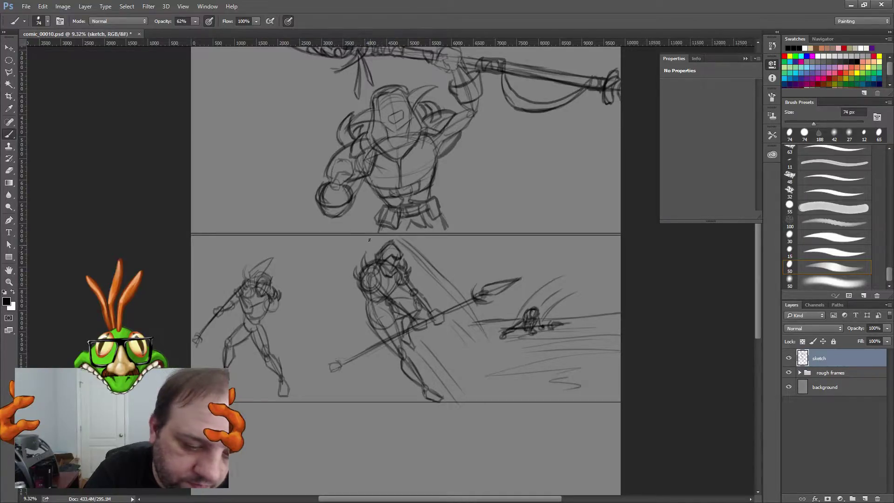
pyautogui.moveTo(368, 240); pyautogui.dragTo(381, 254)
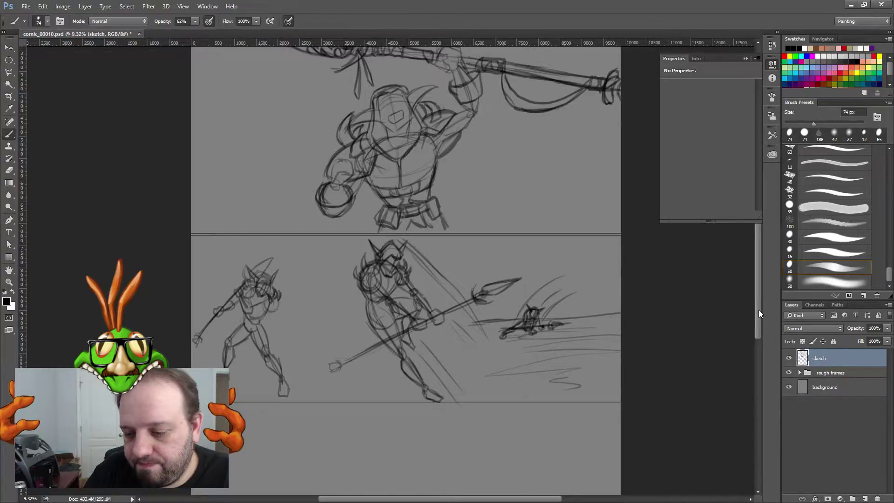
# Step: Fade the sketch layer to 26% opacity, set its blend mode to Multiply, and lock the layer
pyautogui.moveTo(758, 310); pyautogui.dragTo(757, 301)
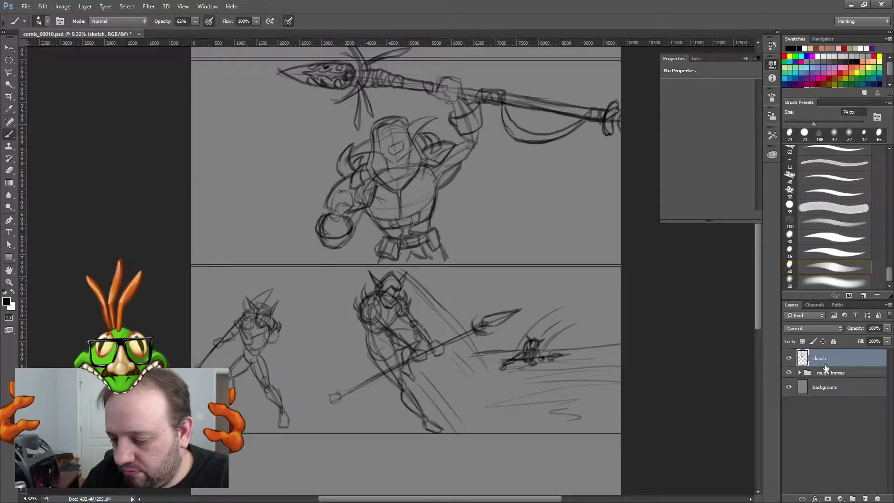
pyautogui.moveTo(886, 328); pyautogui.dragTo(850, 339)
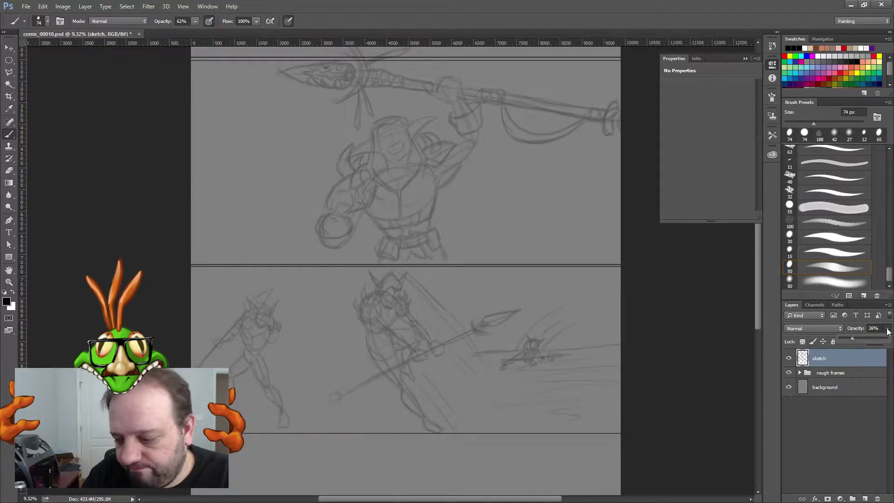
pyautogui.click(888, 330)
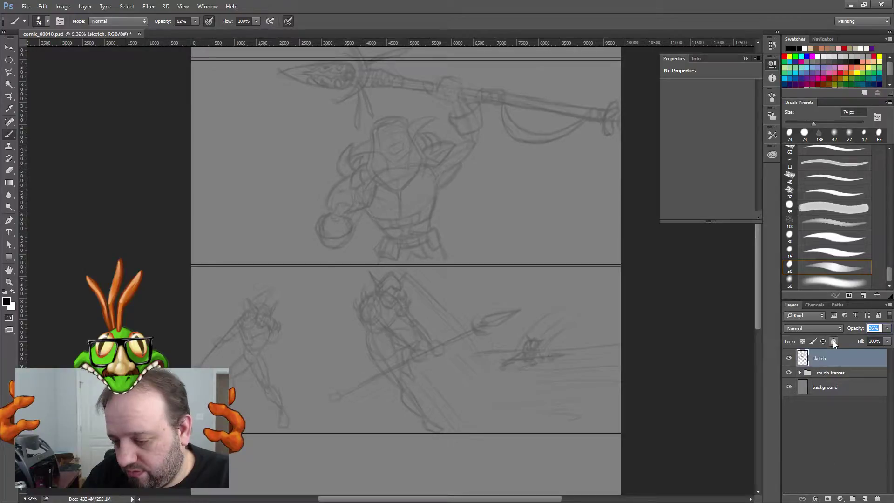
pyautogui.click(818, 329)
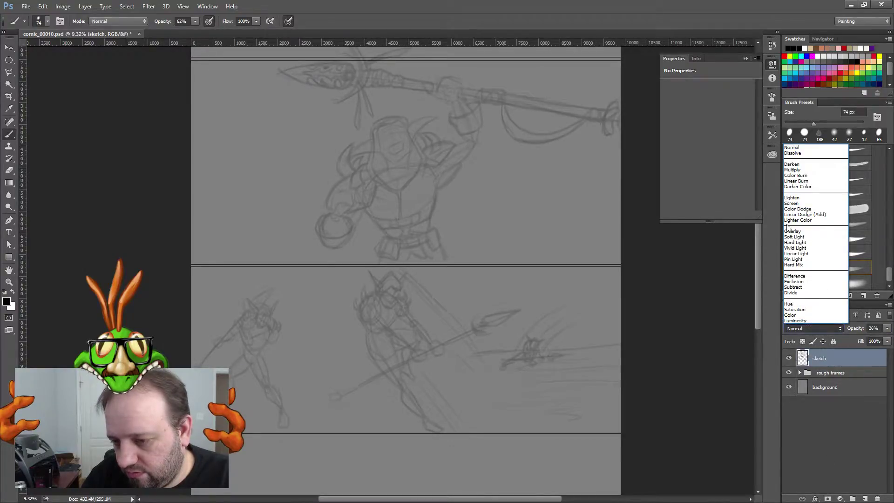
pyautogui.click(797, 169)
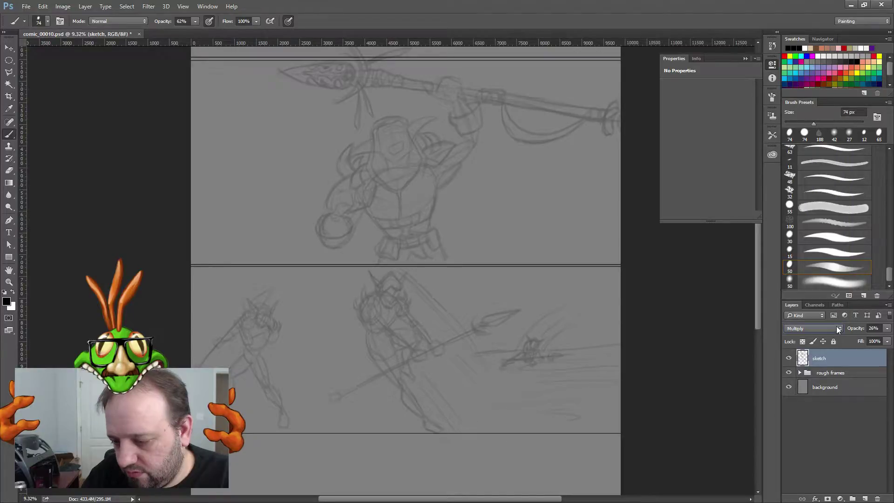
pyautogui.click(833, 341)
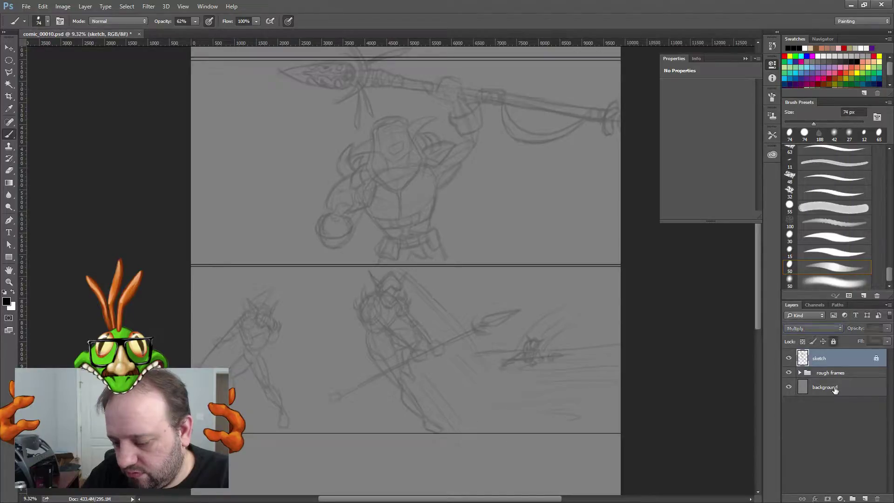
# Step: Add a new layer directly beneath the sketch layer and set the foreground color to dark brown 3b1a0c
pyautogui.click(865, 498)
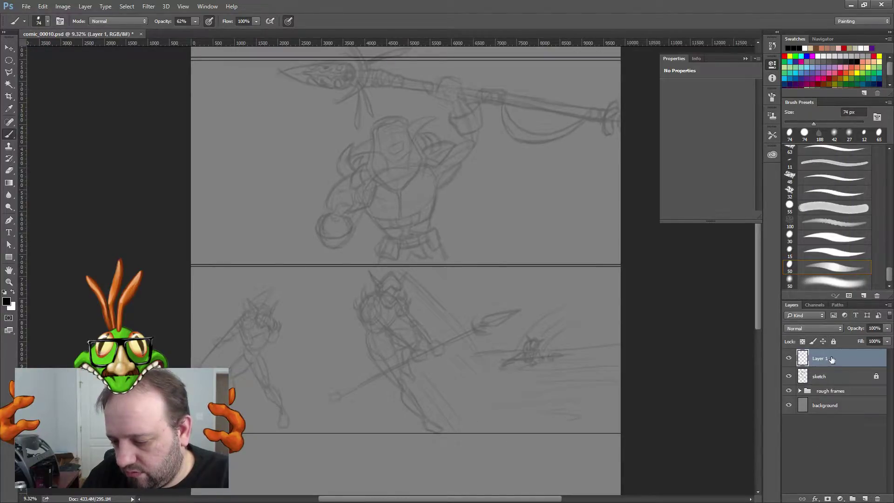
pyautogui.moveTo(821, 358); pyautogui.dragTo(822, 391)
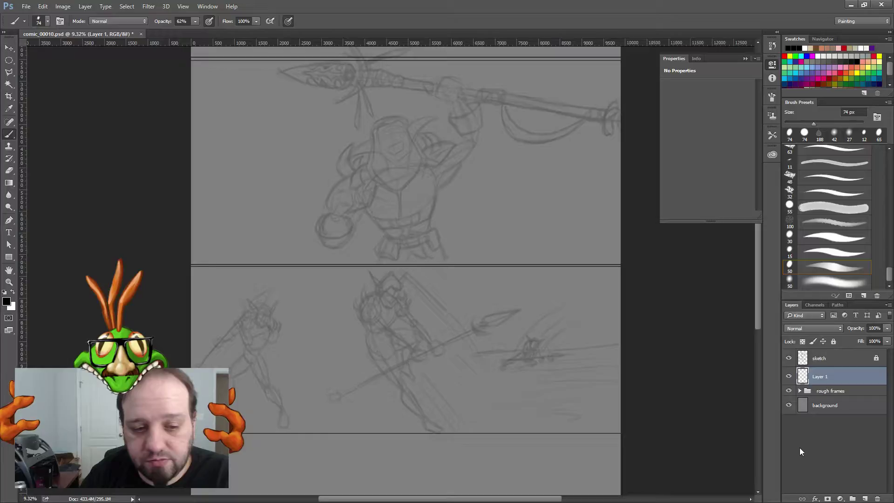
pyautogui.click(7, 302)
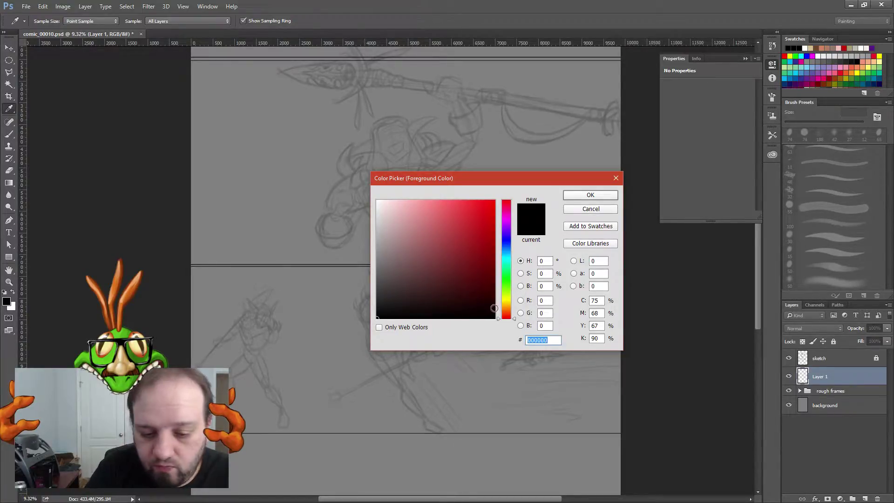
pyautogui.click(508, 312)
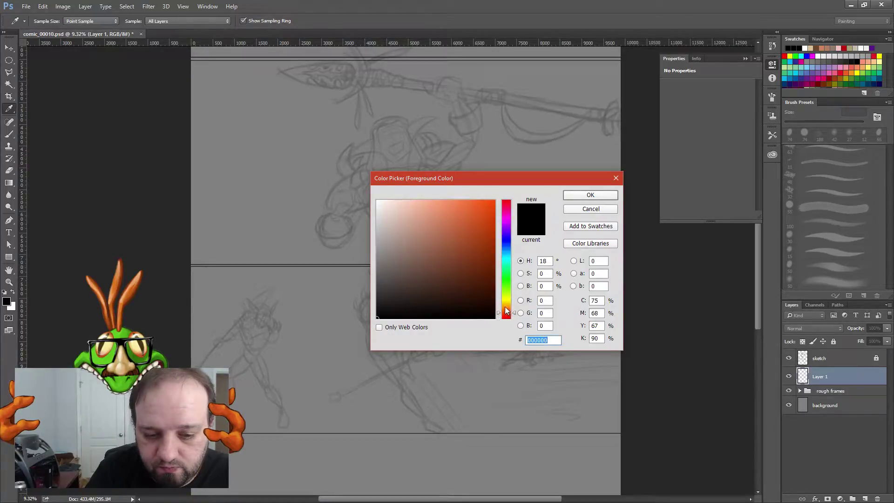
pyautogui.moveTo(481, 275); pyautogui.dragTo(471, 291)
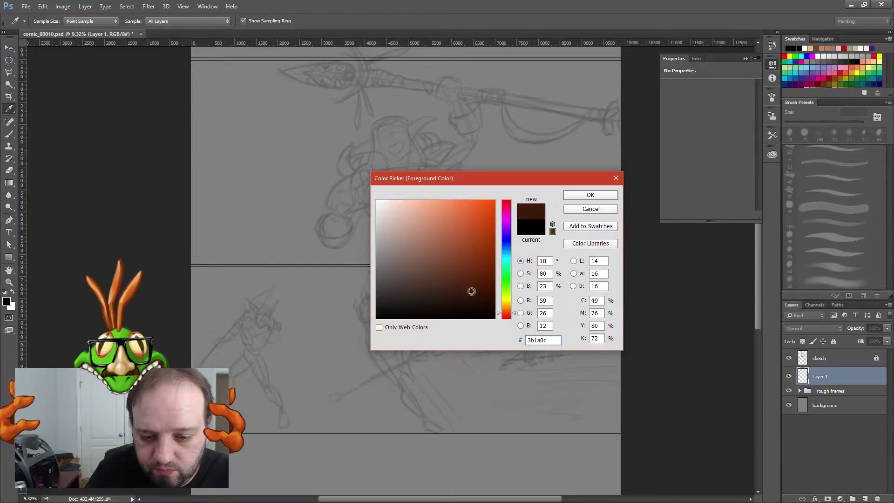
pyautogui.click(590, 195)
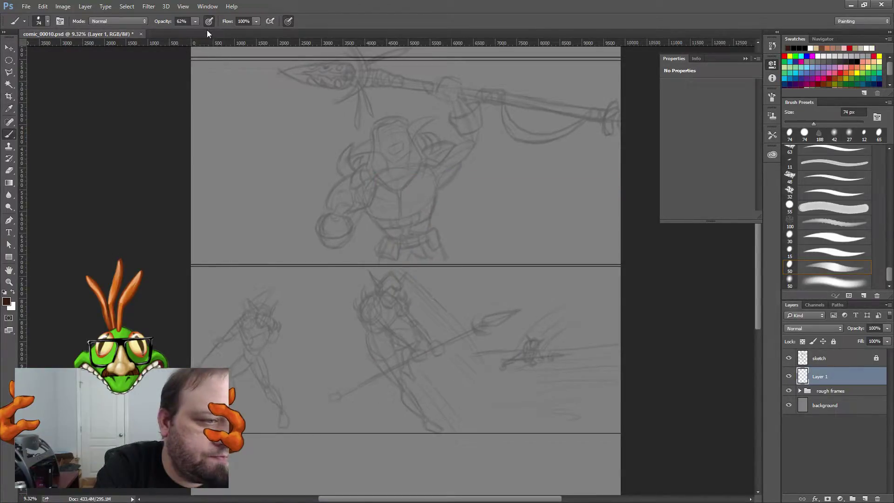
# Step: Set the brush opacity to 100% and paint a solid brown U-shaped collar around the large hooded figure's chin and neck
pyautogui.moveTo(195, 21); pyautogui.dragTo(205, 21)
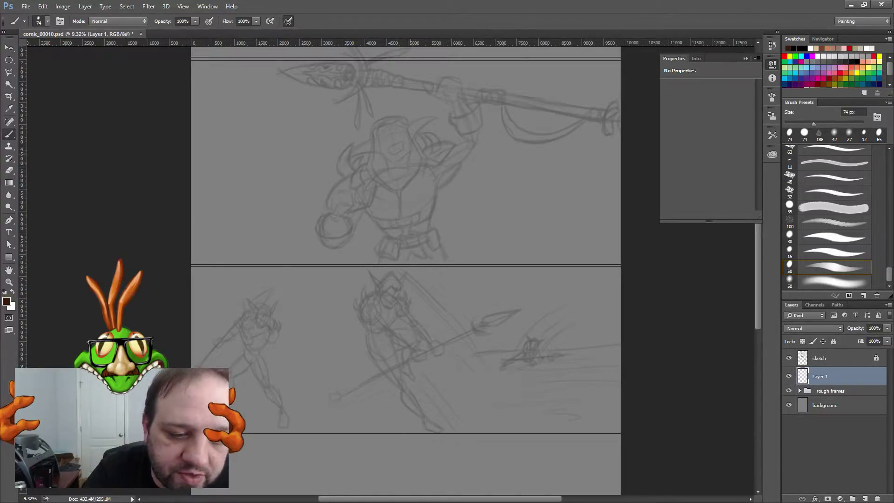
pyautogui.moveTo(410, 152)
pyautogui.mouseDown()
pyautogui.moveTo(411, 144)
pyautogui.moveTo(409, 180)
pyautogui.mouseUp()
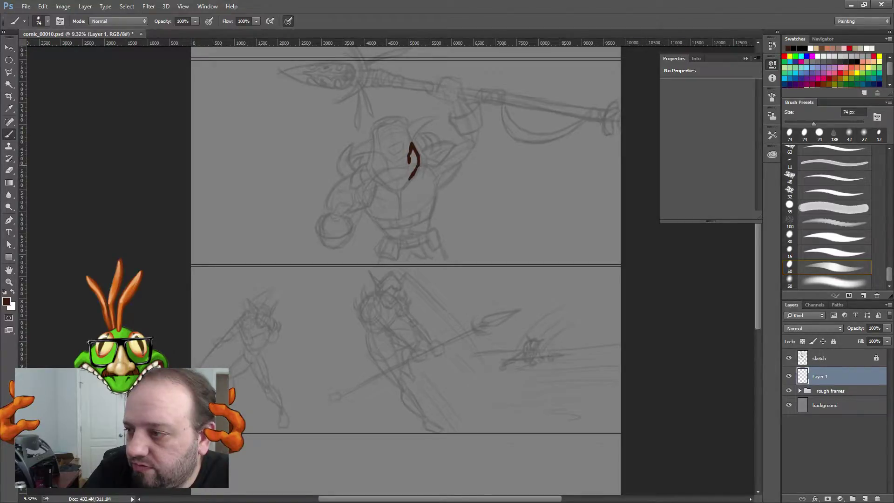
pyautogui.moveTo(411, 171); pyautogui.dragTo(401, 187)
pyautogui.moveTo(416, 160)
pyautogui.mouseDown()
pyautogui.moveTo(413, 168)
pyautogui.moveTo(412, 157)
pyautogui.mouseUp()
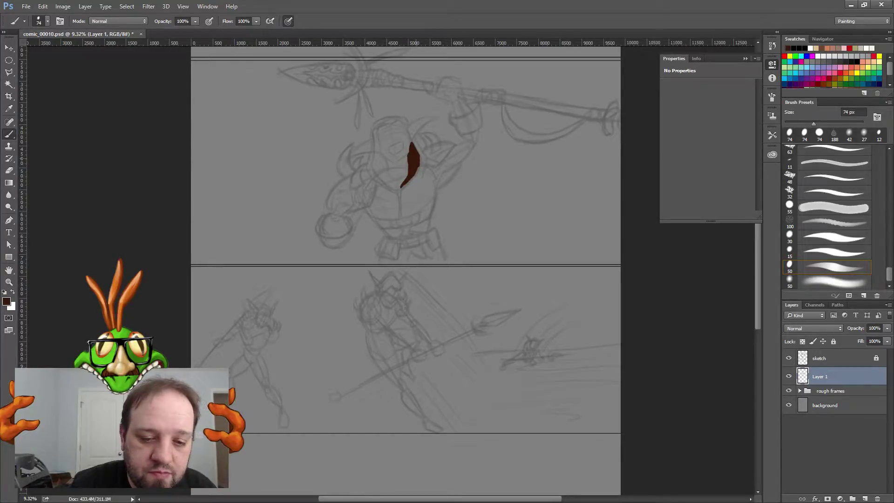
pyautogui.moveTo(409, 181); pyautogui.dragTo(395, 187)
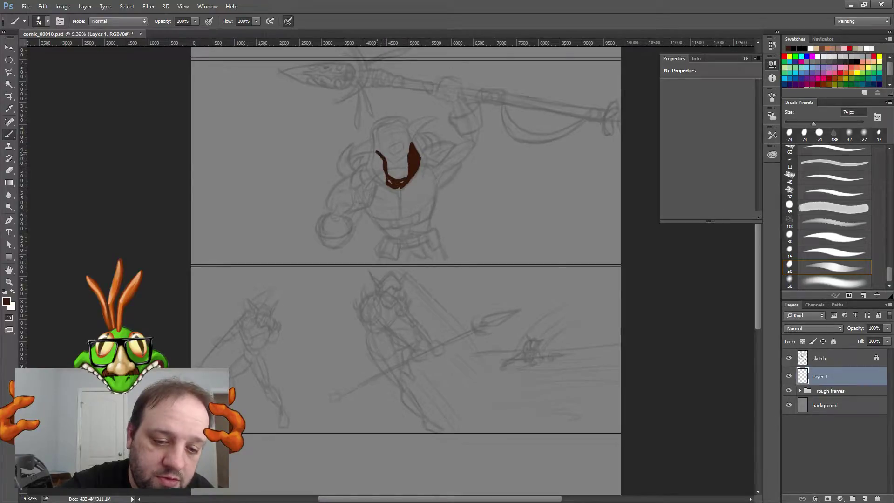
pyautogui.moveTo(372, 166); pyautogui.dragTo(384, 182)
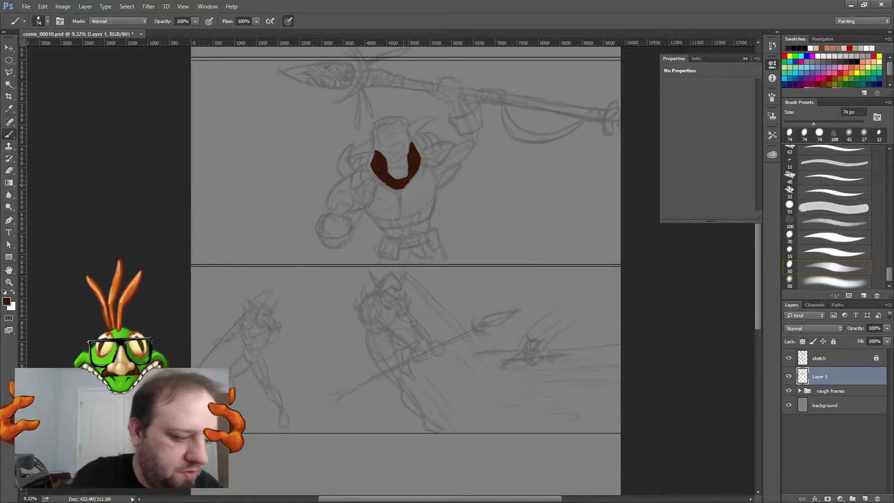
# Step: Widen the collar's inner edges, extend its tip up beside the face, and paint small brown patches on both upper sides of the hood
pyautogui.press('z')
pyautogui.moveTo(377, 141); pyautogui.dragTo(444, 171)
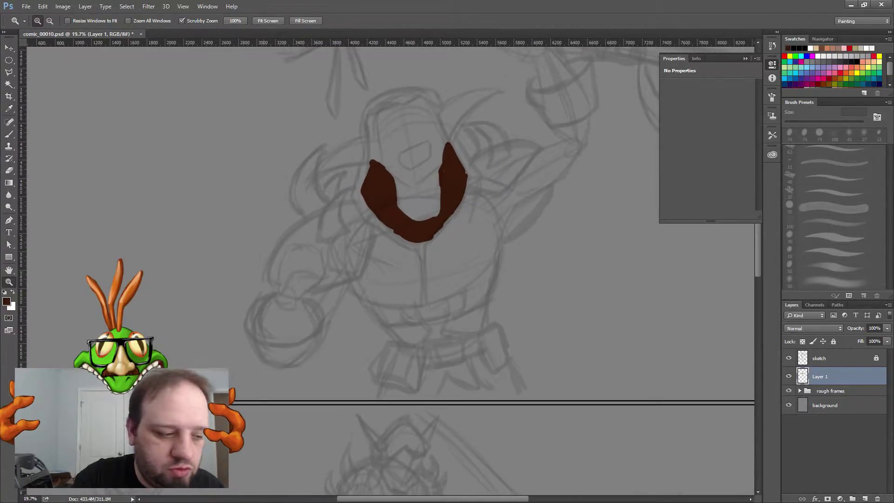
pyautogui.click(11, 271)
pyautogui.moveTo(133, 214); pyautogui.dragTo(120, 312)
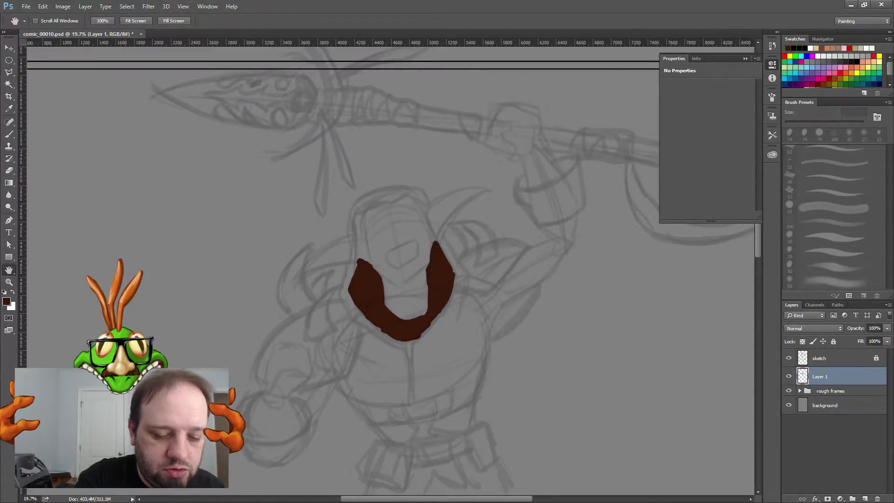
pyautogui.click(9, 134)
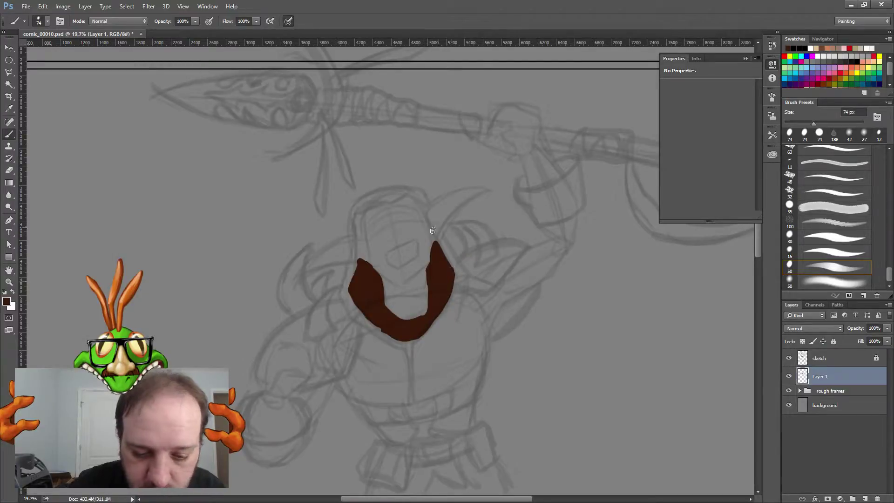
pyautogui.moveTo(446, 272); pyautogui.dragTo(431, 232)
pyautogui.moveTo(380, 275)
pyautogui.mouseDown()
pyautogui.moveTo(384, 309)
pyautogui.moveTo(429, 269)
pyautogui.mouseUp()
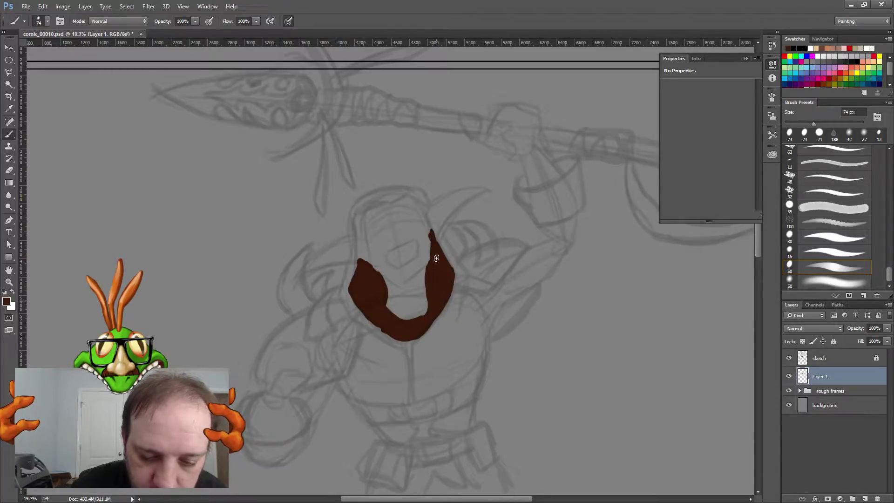
pyautogui.moveTo(359, 236); pyautogui.dragTo(365, 213)
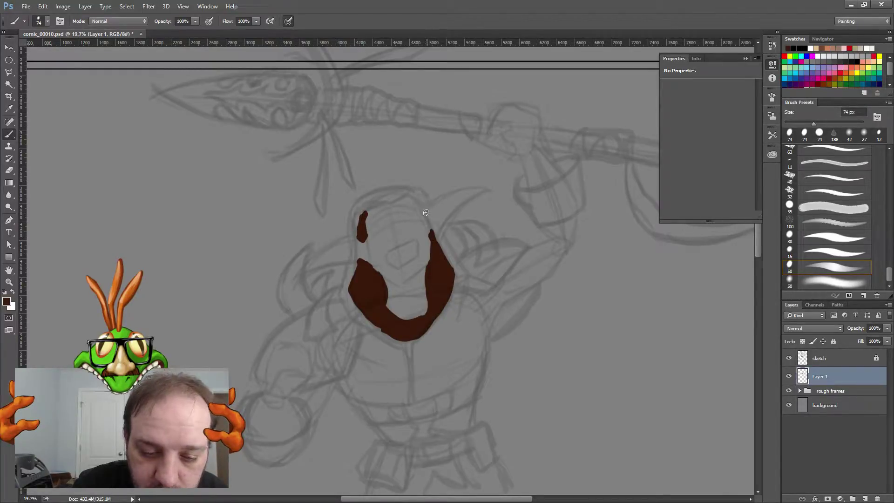
pyautogui.moveTo(424, 205); pyautogui.dragTo(424, 215)
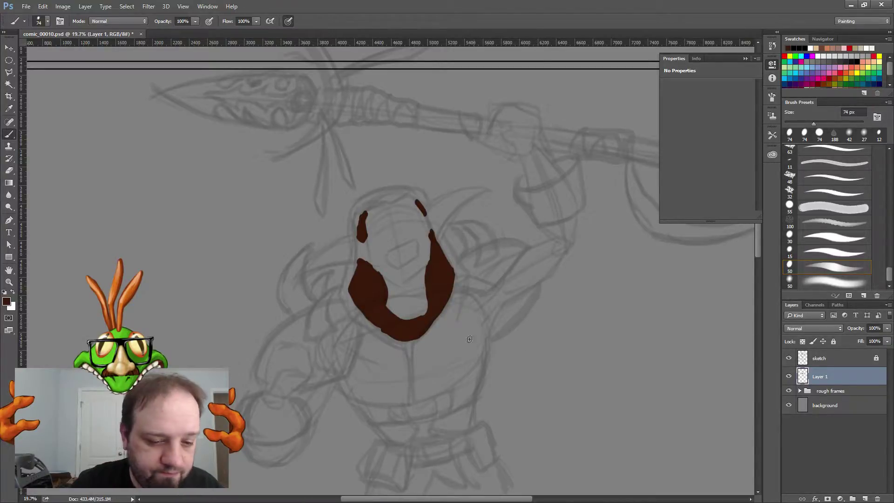
# Step: Set the foreground color to pinkish purple cb72bd and paint a short stroke along the inner edge of the brown collar
pyautogui.click(6, 301)
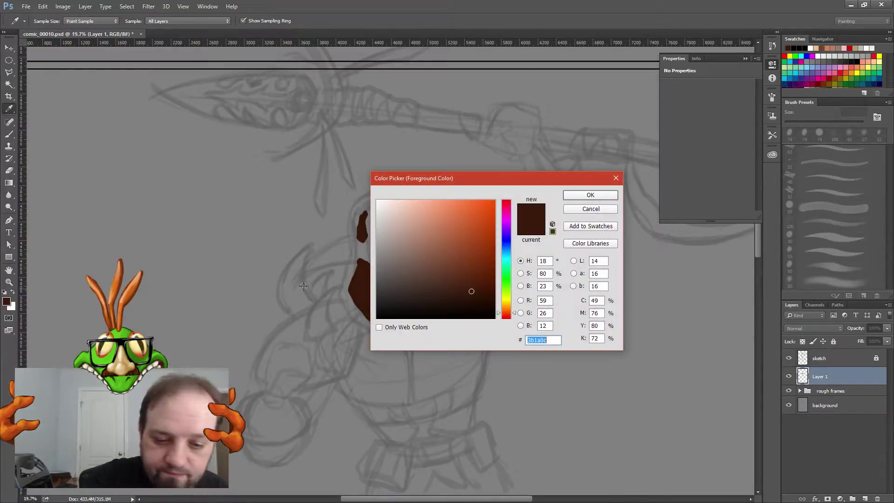
pyautogui.moveTo(507, 311); pyautogui.dragTo(506, 216)
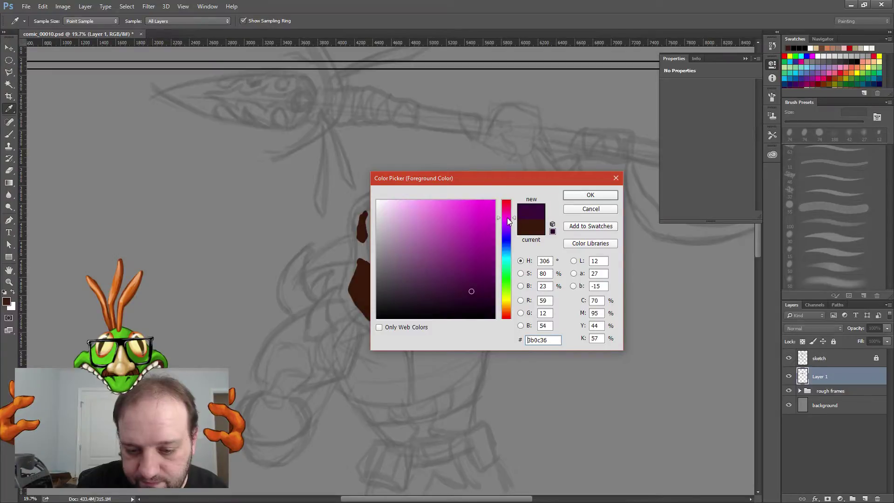
pyautogui.click(425, 213)
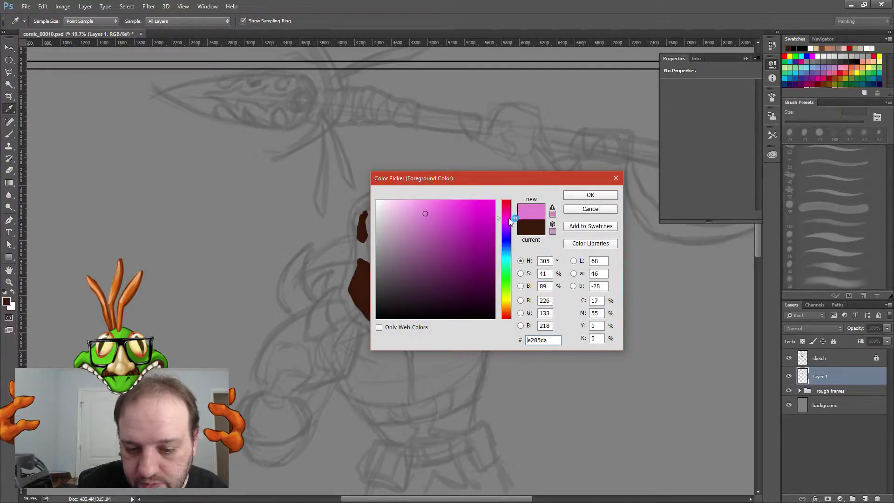
pyautogui.moveTo(508, 218); pyautogui.dragTo(509, 216)
pyautogui.moveTo(423, 223); pyautogui.dragTo(423, 216)
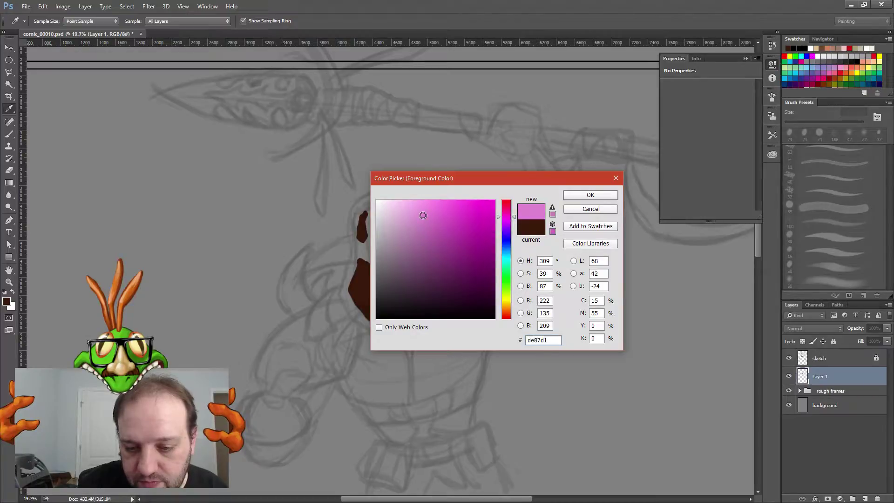
pyautogui.click(427, 227)
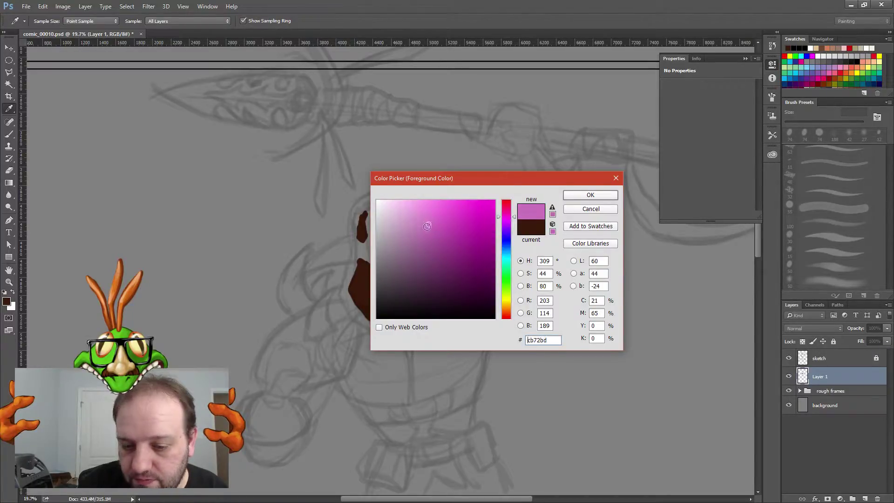
pyautogui.click(590, 194)
pyautogui.press('b')
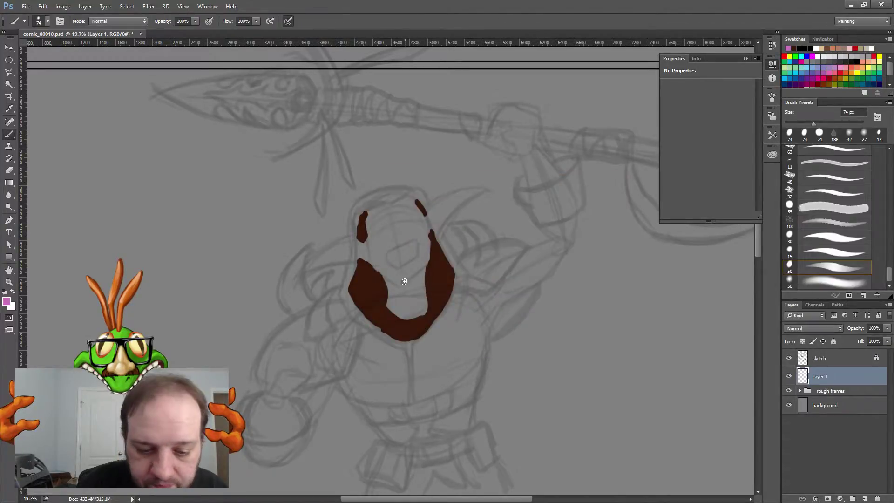
pyautogui.moveTo(385, 274); pyautogui.dragTo(394, 307)
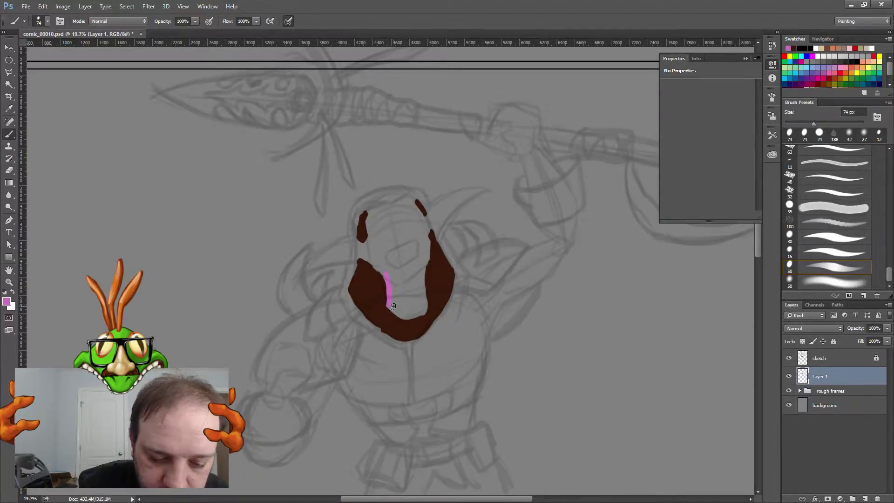
# Step: Darken the foreground color to purple 9e3d8f and fill the figure's neck and face inside the brown hood and collar
pyautogui.press('n')
pyautogui.click(447, 236)
pyautogui.click(450, 244)
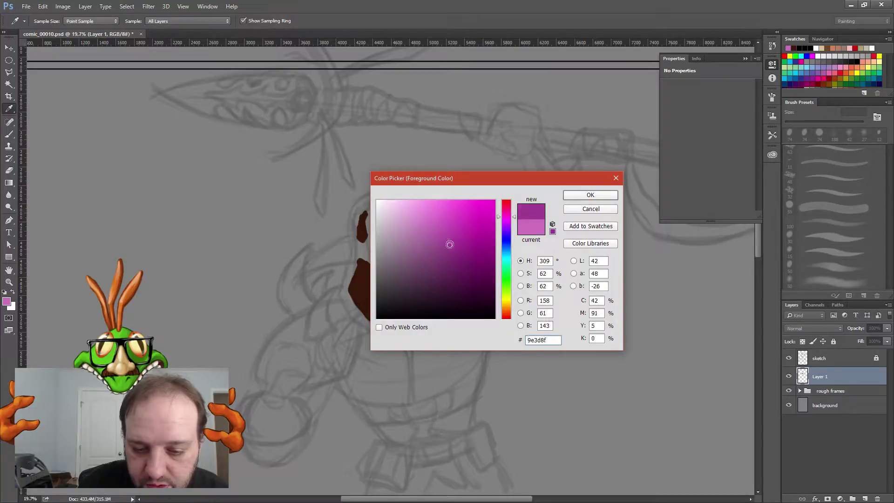
pyautogui.click(590, 195)
pyautogui.moveTo(386, 270)
pyautogui.mouseDown()
pyautogui.moveTo(391, 308)
pyautogui.moveTo(409, 317)
pyautogui.moveTo(425, 304)
pyautogui.moveTo(419, 314)
pyautogui.moveTo(428, 242)
pyautogui.moveTo(410, 207)
pyautogui.moveTo(374, 209)
pyautogui.moveTo(368, 223)
pyautogui.moveTo(376, 265)
pyautogui.moveTo(397, 287)
pyautogui.moveTo(395, 275)
pyautogui.moveTo(392, 308)
pyautogui.moveTo(394, 293)
pyautogui.moveTo(416, 306)
pyautogui.mouseUp()
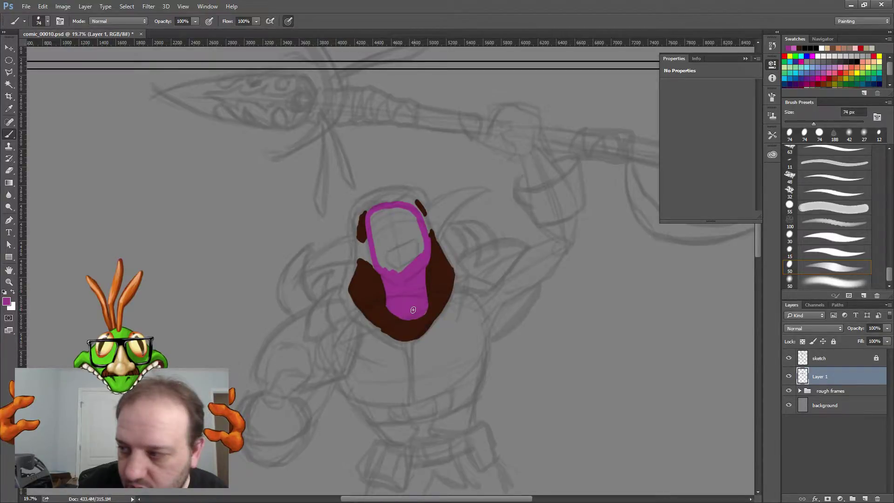
pyautogui.moveTo(416, 262)
pyautogui.mouseDown()
pyautogui.moveTo(393, 270)
pyautogui.moveTo(412, 235)
pyautogui.moveTo(383, 265)
pyautogui.moveTo(373, 231)
pyautogui.moveTo(379, 210)
pyautogui.moveTo(373, 229)
pyautogui.moveTo(395, 216)
pyautogui.moveTo(387, 236)
pyautogui.moveTo(405, 234)
pyautogui.moveTo(381, 244)
pyautogui.moveTo(396, 233)
pyautogui.moveTo(397, 211)
pyautogui.moveTo(418, 227)
pyautogui.mouseUp()
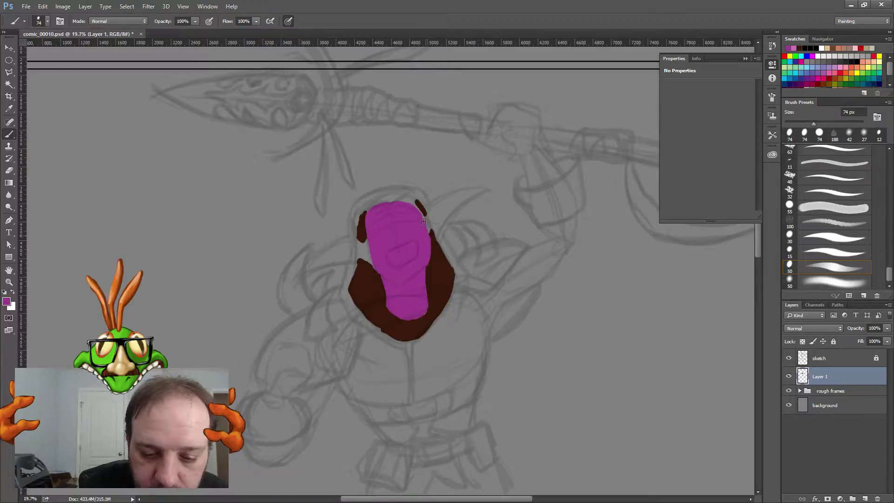
# Step: Paint long pointed purple ears on both sides of the head, join them to the face, and extend the top of the head upward
pyautogui.moveTo(434, 209)
pyautogui.mouseDown()
pyautogui.moveTo(448, 195)
pyautogui.moveTo(483, 190)
pyautogui.mouseUp()
pyautogui.moveTo(434, 208)
pyautogui.mouseDown()
pyautogui.moveTo(439, 217)
pyautogui.moveTo(485, 189)
pyautogui.moveTo(439, 217)
pyautogui.moveTo(452, 201)
pyautogui.moveTo(442, 205)
pyautogui.moveTo(488, 189)
pyautogui.mouseUp()
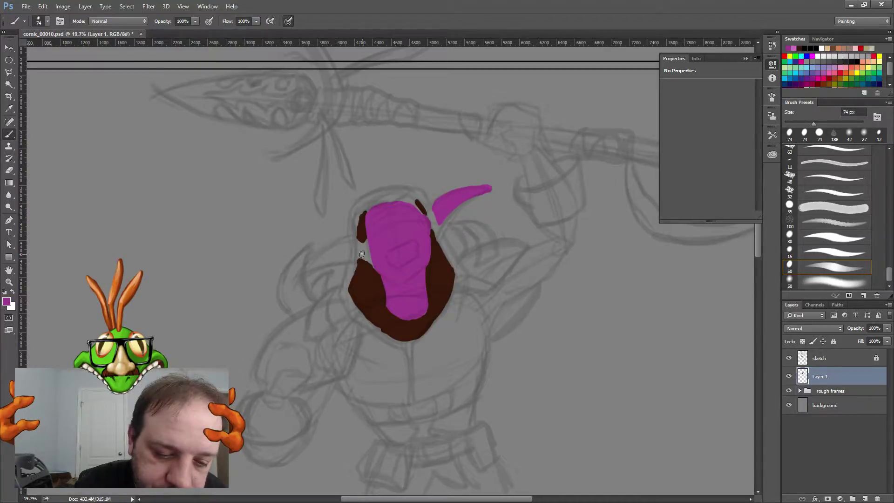
pyautogui.moveTo(362, 253)
pyautogui.mouseDown()
pyautogui.moveTo(363, 239)
pyautogui.moveTo(361, 252)
pyautogui.moveTo(375, 263)
pyautogui.mouseUp()
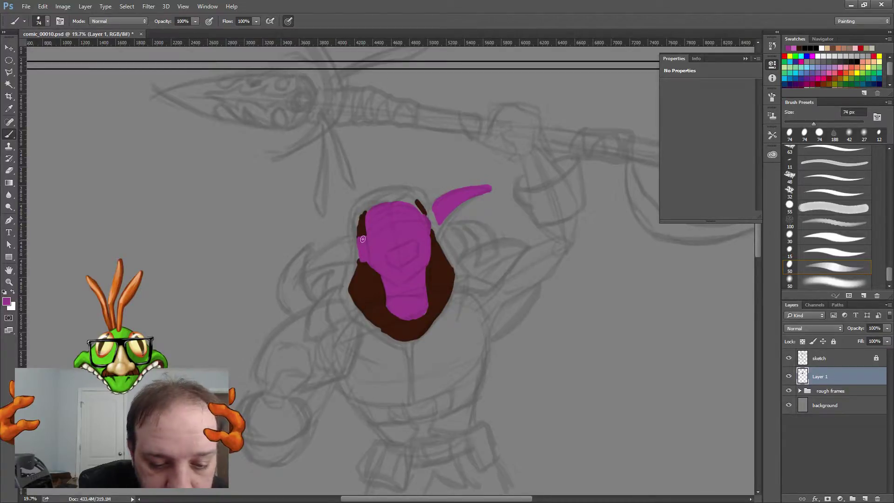
pyautogui.moveTo(363, 239)
pyautogui.mouseDown()
pyautogui.moveTo(324, 249)
pyautogui.moveTo(373, 262)
pyautogui.moveTo(303, 271)
pyautogui.moveTo(361, 248)
pyautogui.moveTo(349, 245)
pyautogui.mouseUp()
pyautogui.moveTo(432, 232)
pyautogui.mouseDown()
pyautogui.moveTo(446, 212)
pyautogui.moveTo(431, 241)
pyautogui.mouseUp()
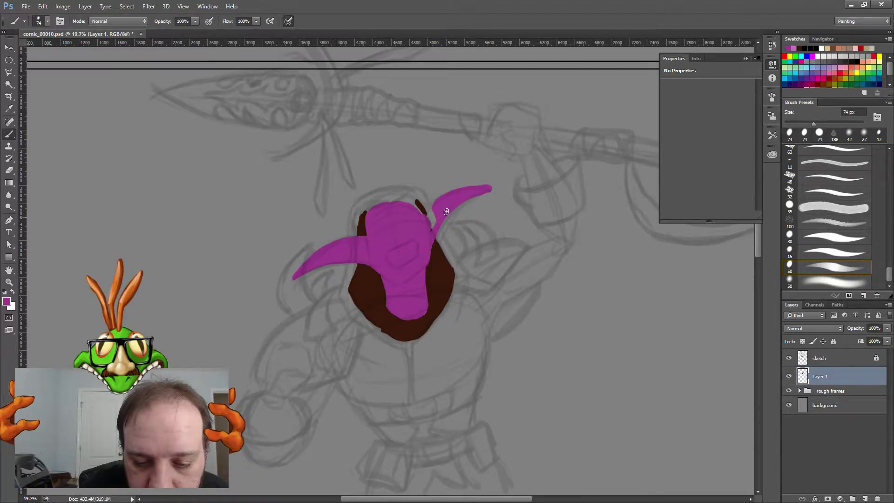
pyautogui.moveTo(446, 211)
pyautogui.mouseDown()
pyautogui.moveTo(426, 222)
pyautogui.moveTo(445, 200)
pyautogui.moveTo(424, 219)
pyautogui.moveTo(449, 197)
pyautogui.moveTo(422, 220)
pyautogui.moveTo(462, 192)
pyautogui.moveTo(421, 221)
pyautogui.moveTo(413, 205)
pyautogui.moveTo(390, 202)
pyautogui.moveTo(405, 201)
pyautogui.moveTo(372, 208)
pyautogui.moveTo(406, 197)
pyautogui.moveTo(382, 201)
pyautogui.mouseUp()
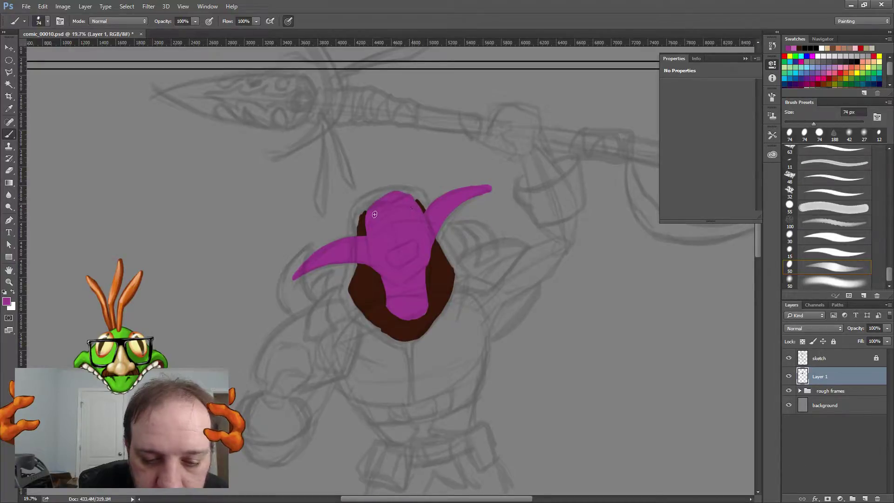
pyautogui.moveTo(374, 214); pyautogui.dragTo(411, 209)
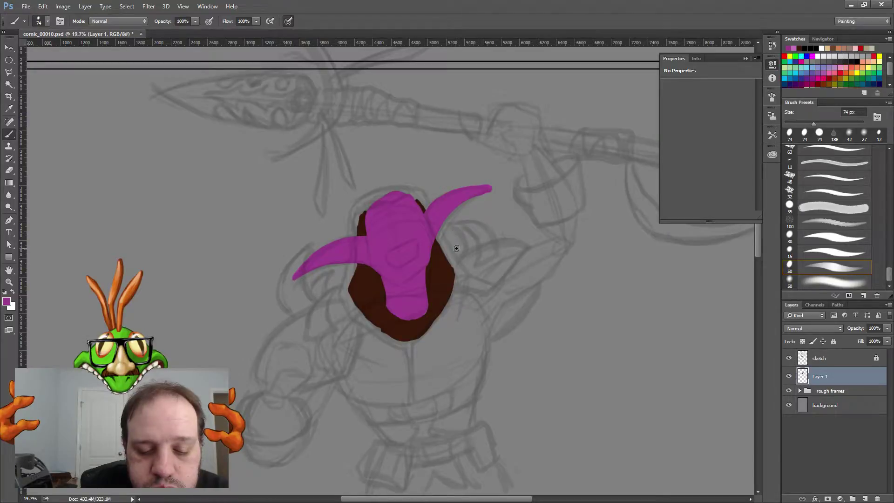
# Step: Choose a darker purple and shade beneath the jawline, along the face's edges, and inside both pointed ears
pyautogui.click(7, 301)
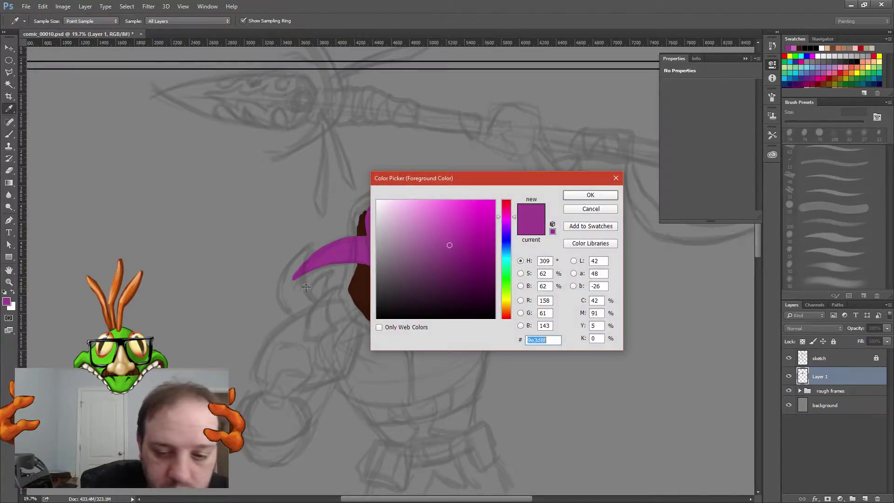
pyautogui.click(467, 275)
pyautogui.click(578, 196)
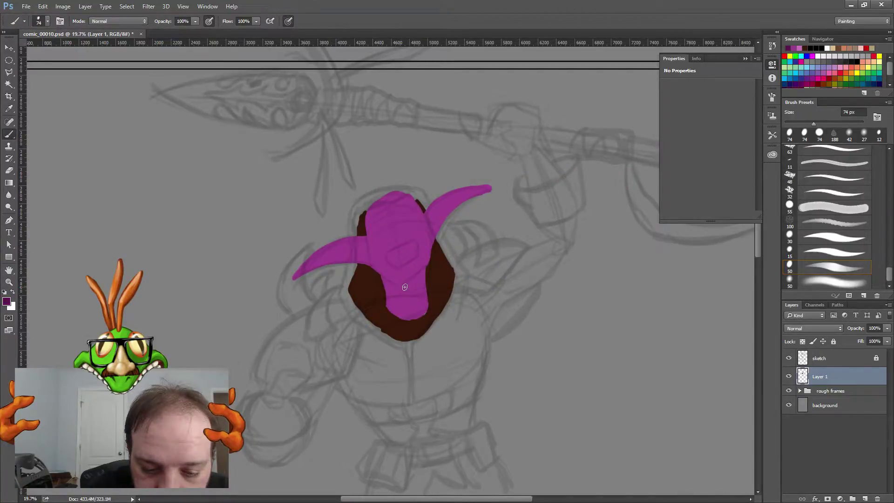
pyautogui.moveTo(370, 254)
pyautogui.mouseDown()
pyautogui.moveTo(390, 283)
pyautogui.moveTo(412, 284)
pyautogui.moveTo(397, 284)
pyautogui.moveTo(414, 283)
pyautogui.moveTo(429, 261)
pyautogui.moveTo(408, 284)
pyautogui.moveTo(431, 257)
pyautogui.moveTo(432, 232)
pyautogui.moveTo(431, 256)
pyautogui.moveTo(426, 220)
pyautogui.mouseUp()
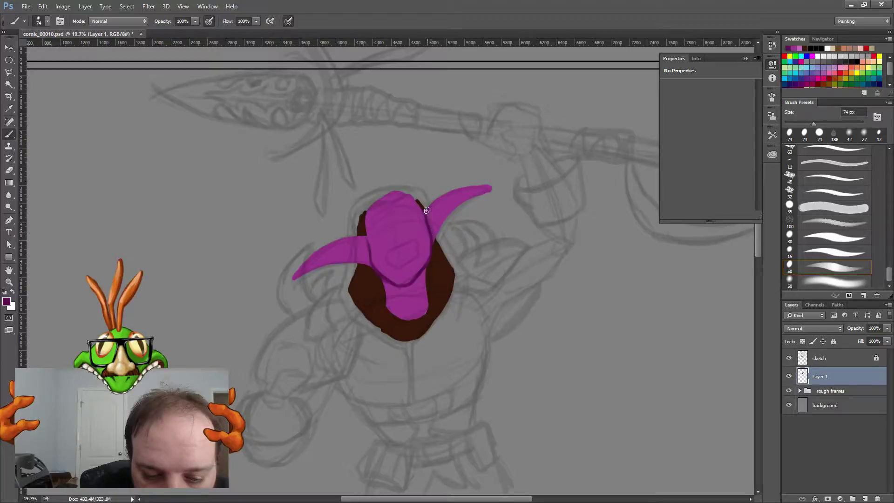
pyautogui.moveTo(429, 227)
pyautogui.mouseDown()
pyautogui.moveTo(437, 206)
pyautogui.moveTo(430, 229)
pyautogui.moveTo(443, 202)
pyautogui.moveTo(430, 229)
pyautogui.moveTo(448, 198)
pyautogui.moveTo(431, 229)
pyautogui.moveTo(452, 197)
pyautogui.moveTo(432, 241)
pyautogui.moveTo(456, 204)
pyautogui.moveTo(437, 235)
pyautogui.moveTo(481, 190)
pyautogui.moveTo(456, 208)
pyautogui.moveTo(488, 192)
pyautogui.mouseUp()
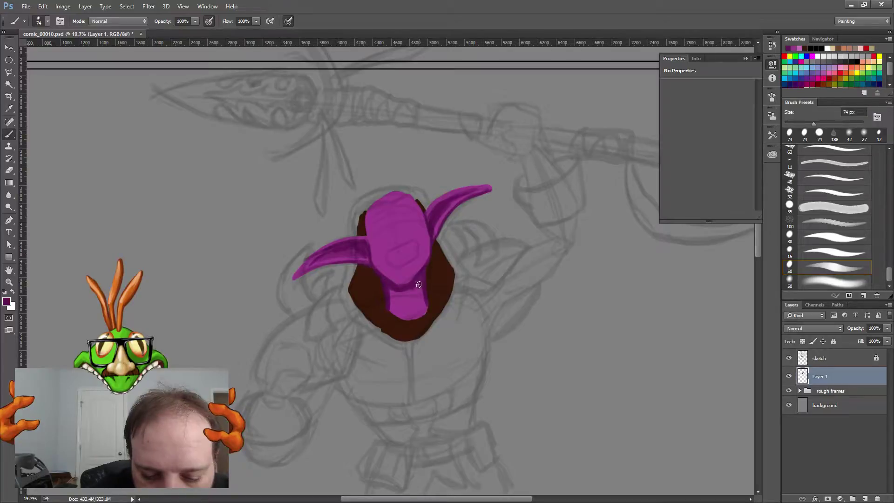
# Step: Shade the neck in dark purple, leaving only a small lighter area at the throat
pyautogui.moveTo(391, 308)
pyautogui.mouseDown()
pyautogui.moveTo(401, 293)
pyautogui.moveTo(394, 309)
pyautogui.moveTo(405, 292)
pyautogui.moveTo(419, 294)
pyautogui.moveTo(417, 315)
pyautogui.moveTo(426, 298)
pyautogui.moveTo(410, 292)
pyautogui.moveTo(399, 300)
pyautogui.moveTo(402, 318)
pyautogui.moveTo(393, 312)
pyautogui.moveTo(403, 294)
pyautogui.moveTo(396, 305)
pyautogui.moveTo(414, 314)
pyautogui.mouseUp()
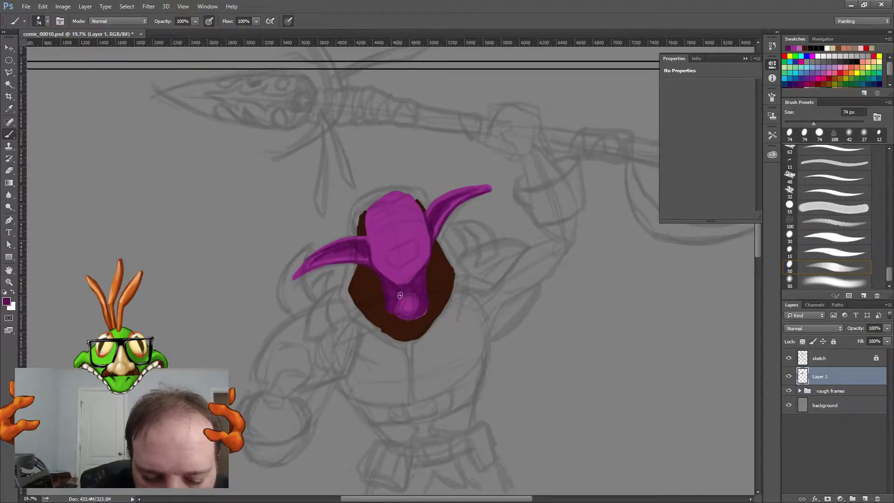
pyautogui.moveTo(400, 295)
pyautogui.mouseDown()
pyautogui.moveTo(389, 290)
pyautogui.moveTo(411, 288)
pyautogui.moveTo(424, 270)
pyautogui.moveTo(424, 294)
pyautogui.mouseUp()
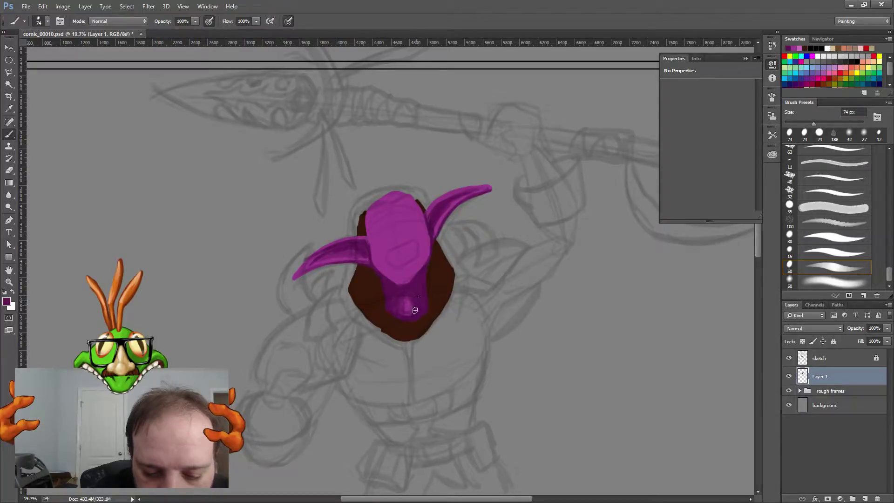
pyautogui.moveTo(415, 305)
pyautogui.mouseDown()
pyautogui.moveTo(409, 314)
pyautogui.moveTo(408, 299)
pyautogui.mouseUp()
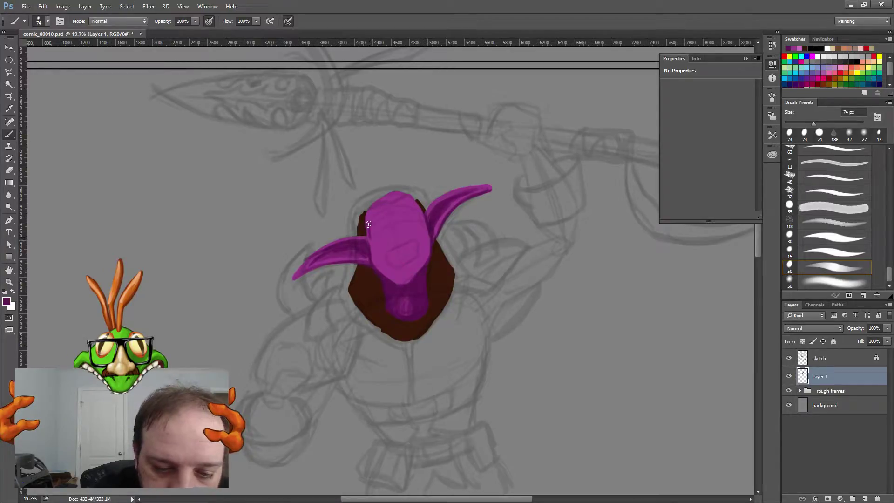
# Step: Block in dark purple eye sockets and a brow band, and add dark strokes for the nose and around the mouth
pyautogui.moveTo(368, 237)
pyautogui.mouseDown()
pyautogui.moveTo(372, 217)
pyautogui.moveTo(368, 229)
pyautogui.moveTo(385, 213)
pyautogui.moveTo(375, 213)
pyautogui.moveTo(406, 206)
pyautogui.moveTo(399, 210)
pyautogui.moveTo(422, 215)
pyautogui.moveTo(378, 215)
pyautogui.moveTo(373, 232)
pyautogui.moveTo(392, 213)
pyautogui.moveTo(399, 218)
pyautogui.moveTo(387, 226)
pyautogui.moveTo(414, 216)
pyautogui.moveTo(399, 212)
pyautogui.moveTo(427, 226)
pyautogui.mouseUp()
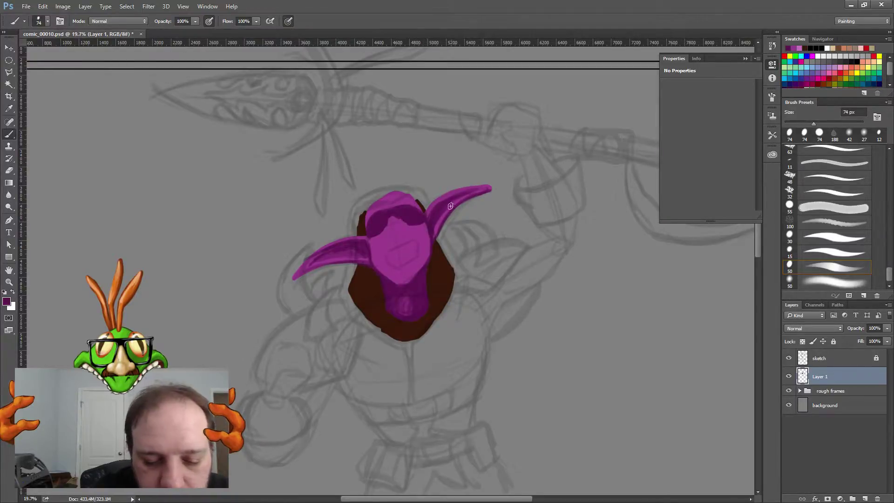
pyautogui.moveTo(368, 209)
pyautogui.mouseDown()
pyautogui.moveTo(389, 204)
pyautogui.moveTo(369, 211)
pyautogui.moveTo(412, 195)
pyautogui.moveTo(402, 199)
pyautogui.moveTo(416, 197)
pyautogui.moveTo(404, 202)
pyautogui.mouseUp()
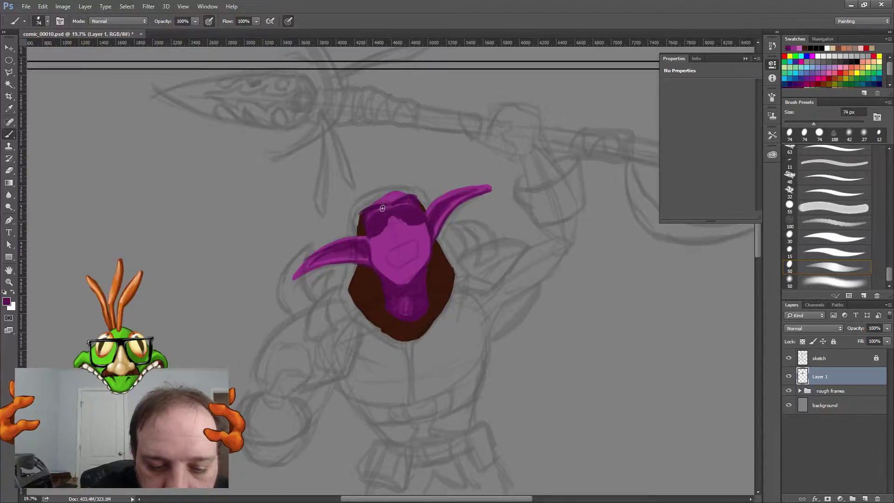
pyautogui.click(398, 238)
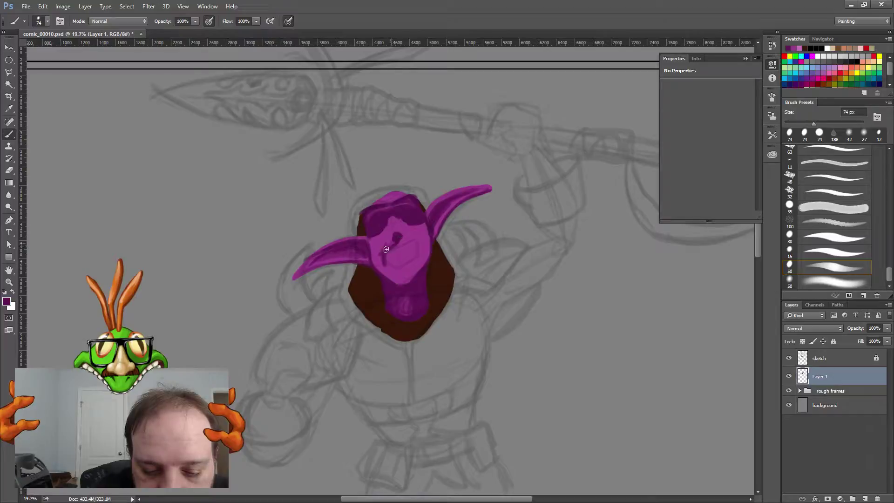
pyautogui.moveTo(385, 250); pyautogui.dragTo(418, 239)
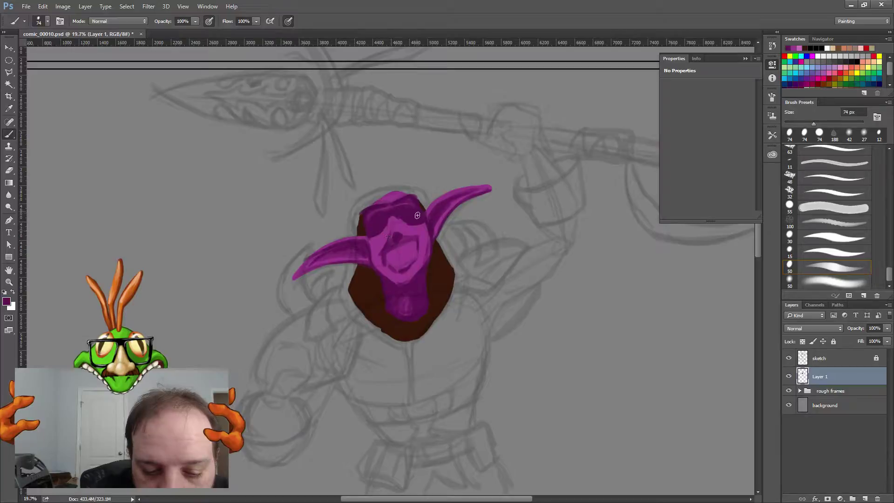
pyautogui.moveTo(400, 226); pyautogui.dragTo(412, 238)
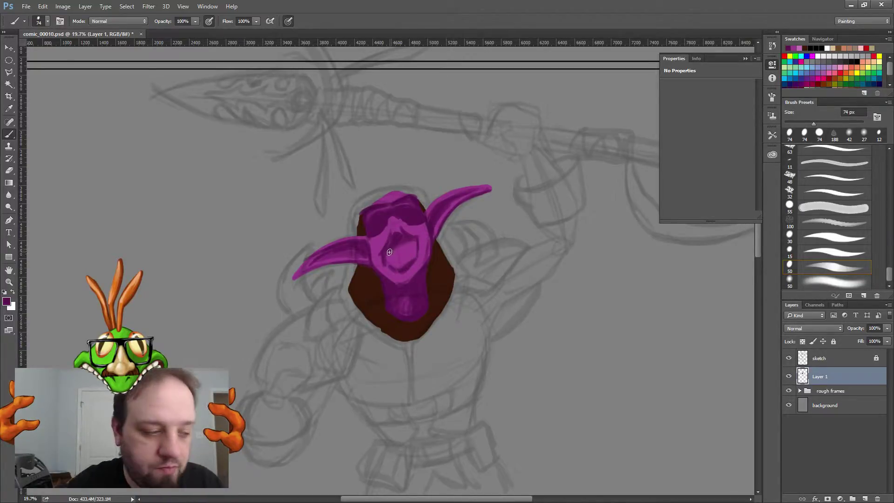
# Step: Sample purples from the neck, eye socket and ear to refine the mouth and eye sockets and blend the ears' shading
pyautogui.press('alt')
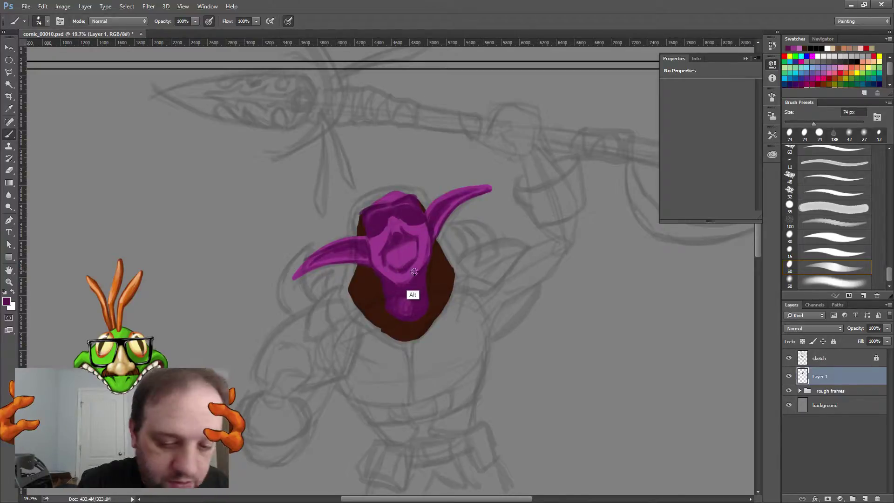
pyautogui.keyDown('alt'); pyautogui.click(405, 306); pyautogui.keyUp('alt')
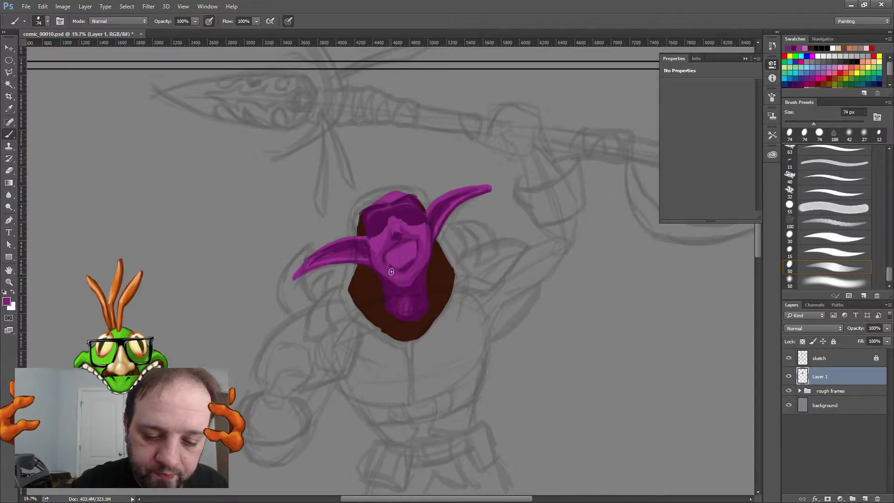
pyautogui.keyDown('alt'); pyautogui.click(411, 217); pyautogui.keyUp('alt')
pyautogui.moveTo(406, 208); pyautogui.dragTo(416, 215)
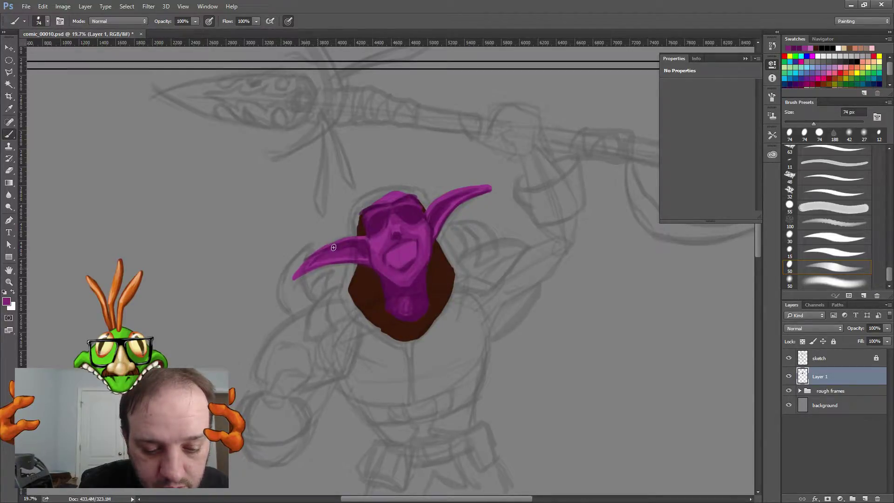
pyautogui.keyDown('alt'); pyautogui.click(365, 247); pyautogui.keyUp('alt')
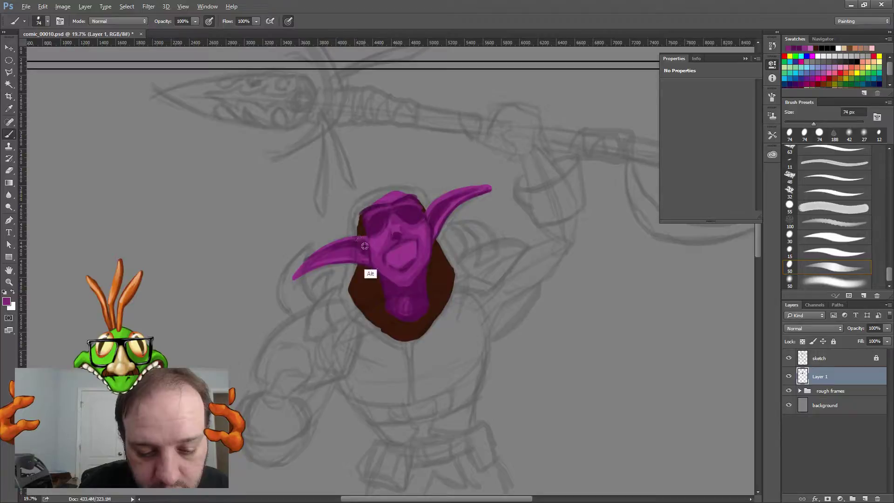
pyautogui.moveTo(363, 239); pyautogui.dragTo(357, 238)
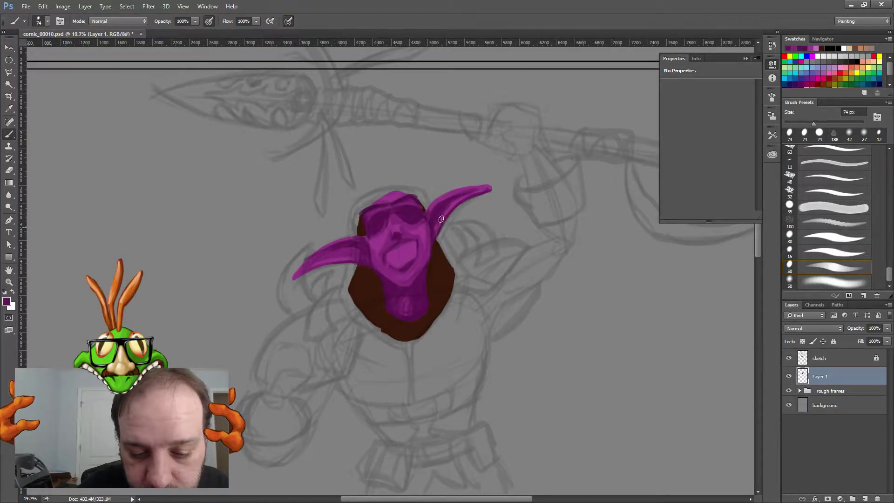
# Step: Sample purples from the face and neck to refine the nose, mouth and eye sockets and smooth the throat's shading
pyautogui.press('alt')
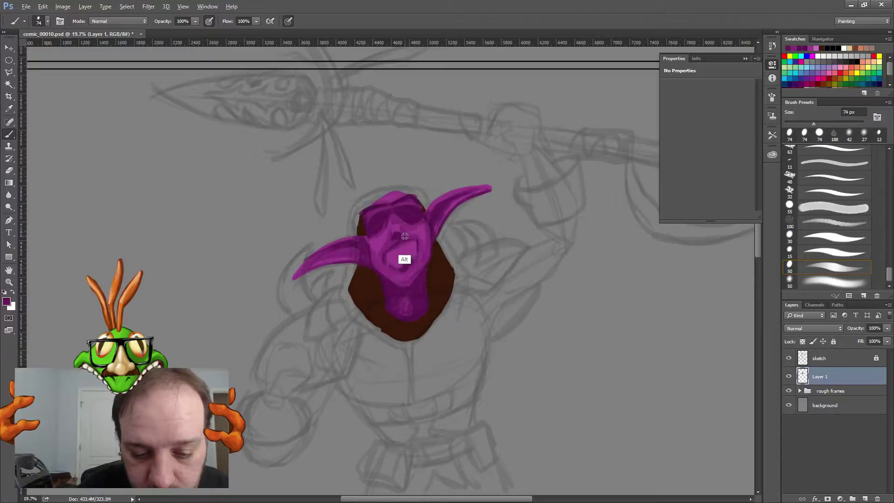
pyautogui.keyDown('alt'); pyautogui.click(405, 237); pyautogui.keyUp('alt')
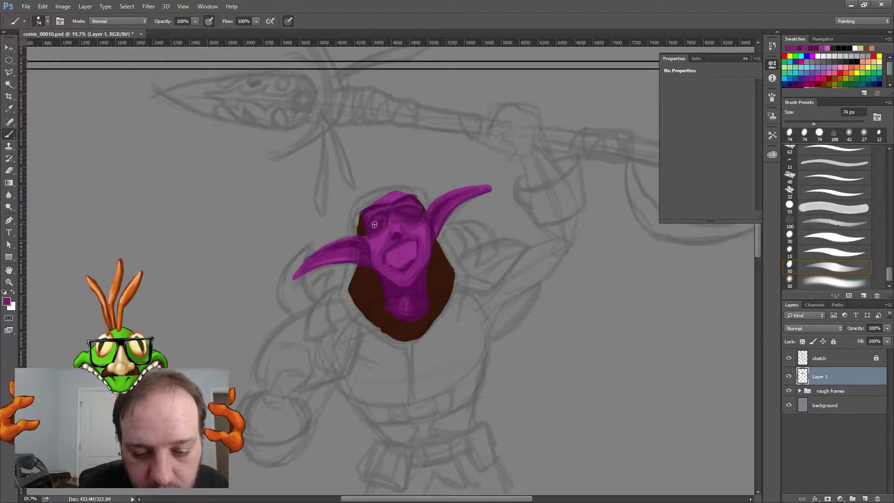
pyautogui.press('alt')
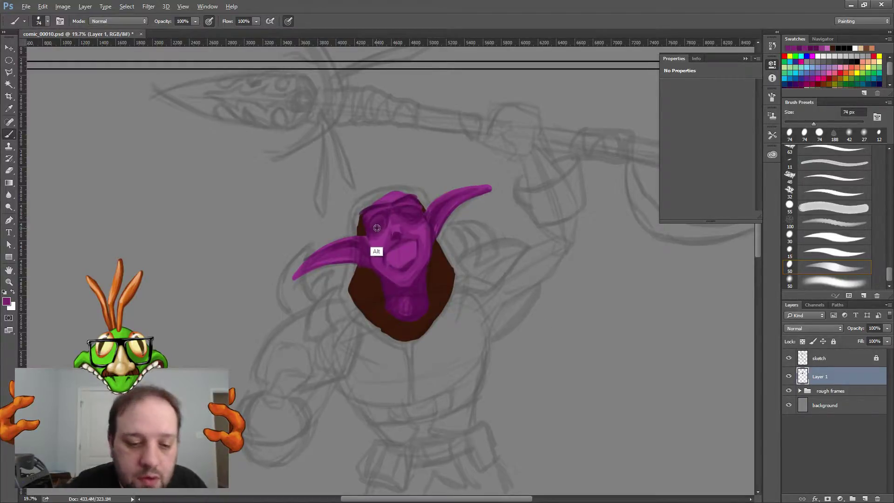
pyautogui.keyDown('alt'); pyautogui.click(377, 228); pyautogui.keyUp('alt')
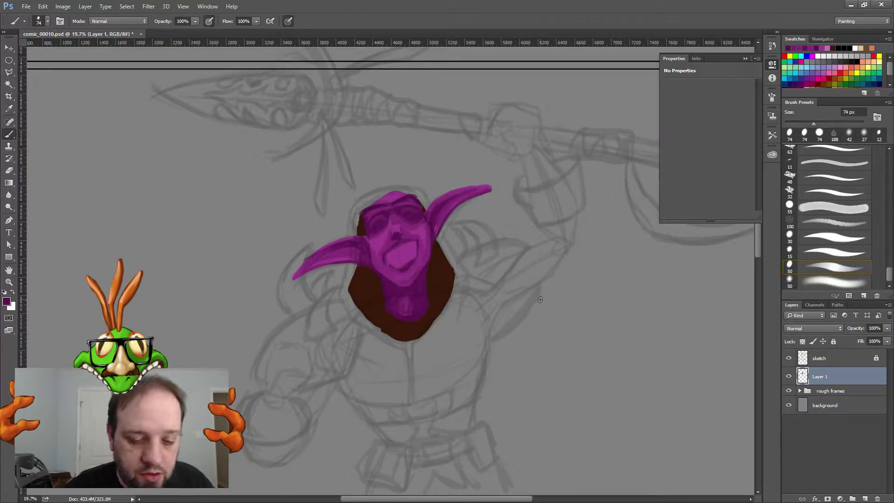
pyautogui.press('alt')
pyautogui.keyDown('alt'); pyautogui.click(405, 305); pyautogui.keyUp('alt')
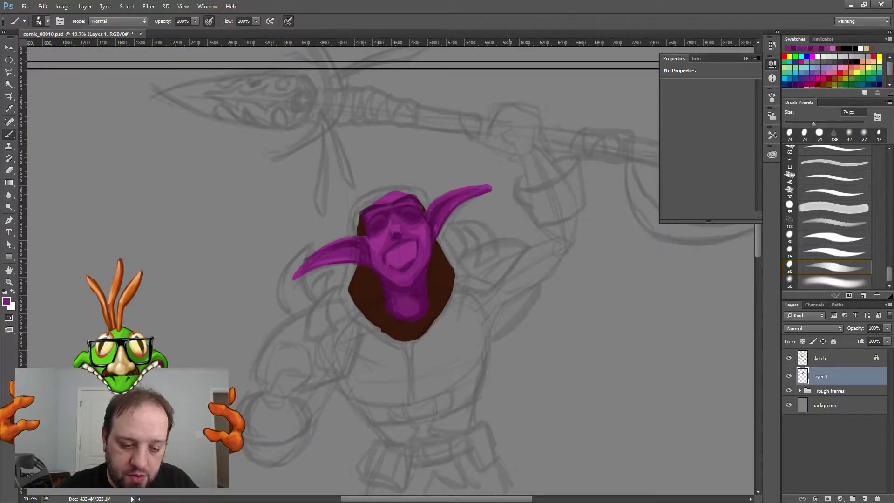
# Step: Sample the hood's dark brown, lighten it to 652d13, and paint the hood's inner lining below the neck
pyautogui.keyDown('alt'); pyautogui.click(404, 337); pyautogui.keyUp('alt')
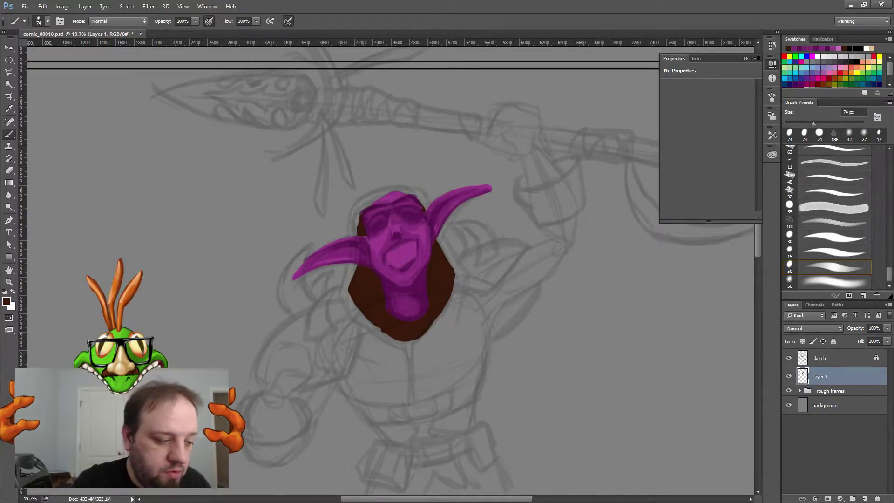
pyautogui.click(6, 301)
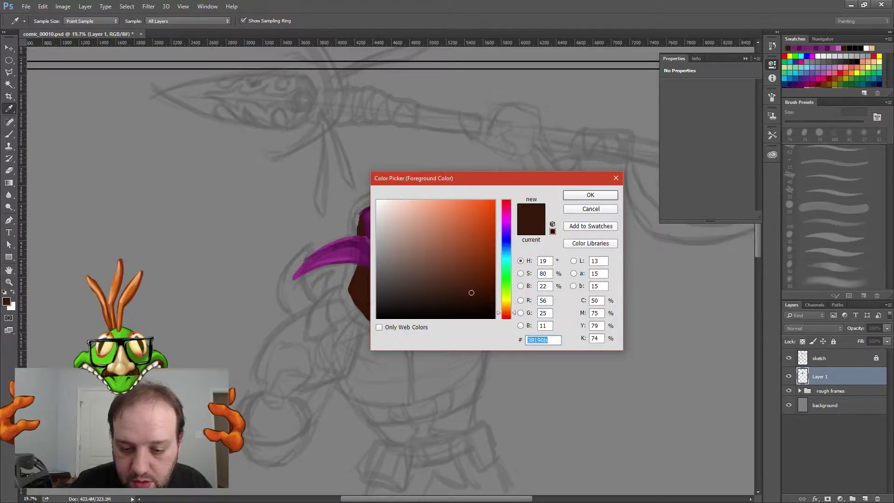
pyautogui.moveTo(472, 283); pyautogui.dragTo(472, 272)
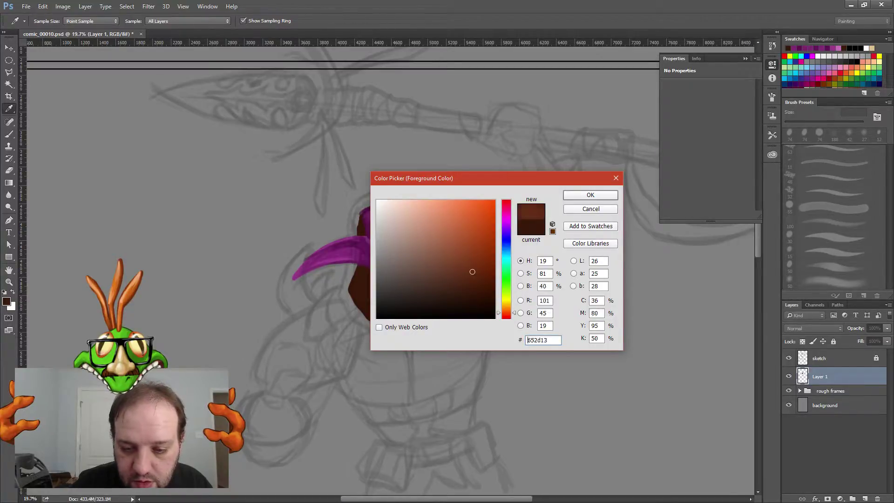
pyautogui.click(590, 195)
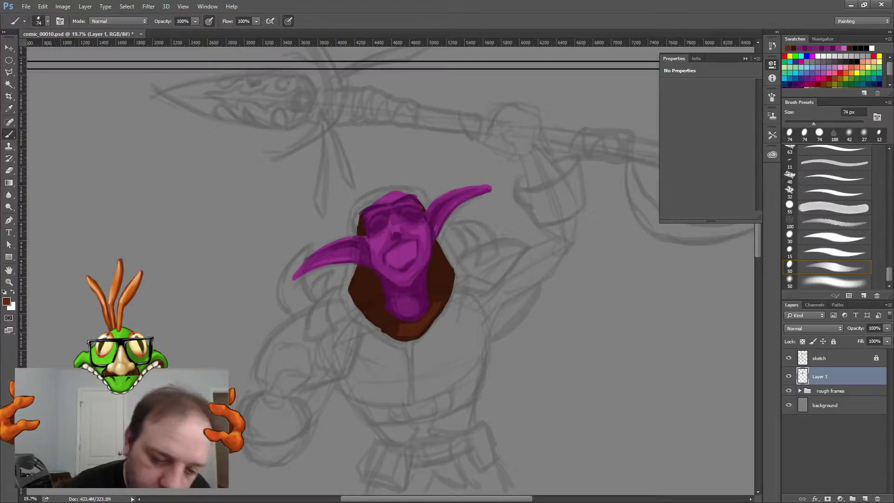
pyautogui.moveTo(385, 319); pyautogui.dragTo(395, 328)
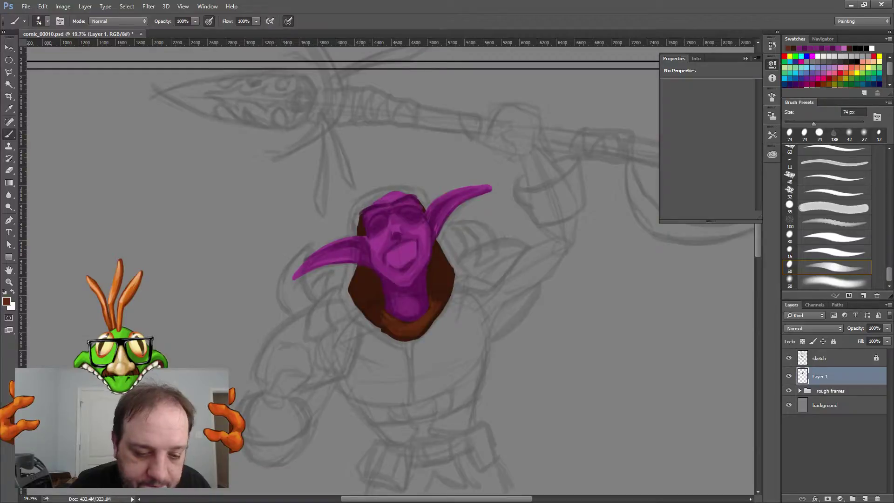
# Step: Choose a lighter orange-brown and a 30 px brush, then outline the hood's opening and fill a patch above the forehead
pyautogui.click(7, 301)
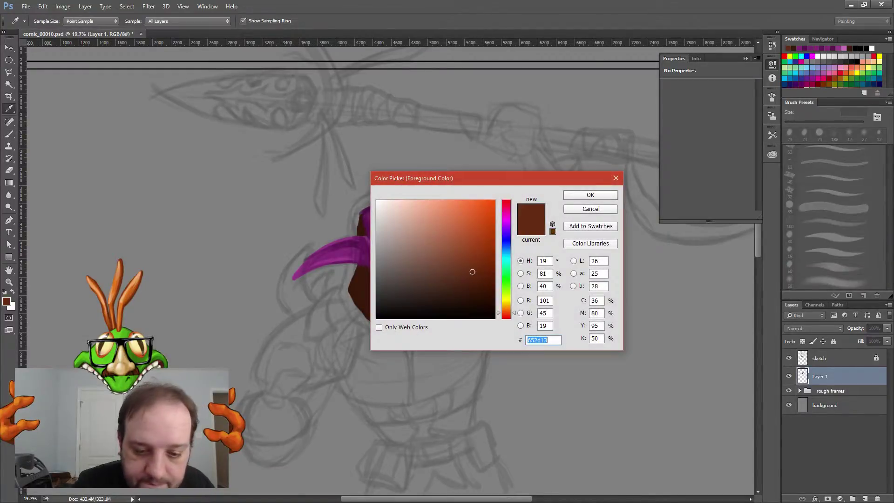
pyautogui.click(465, 248)
pyautogui.moveTo(465, 248); pyautogui.dragTo(451, 240)
pyautogui.press('Return')
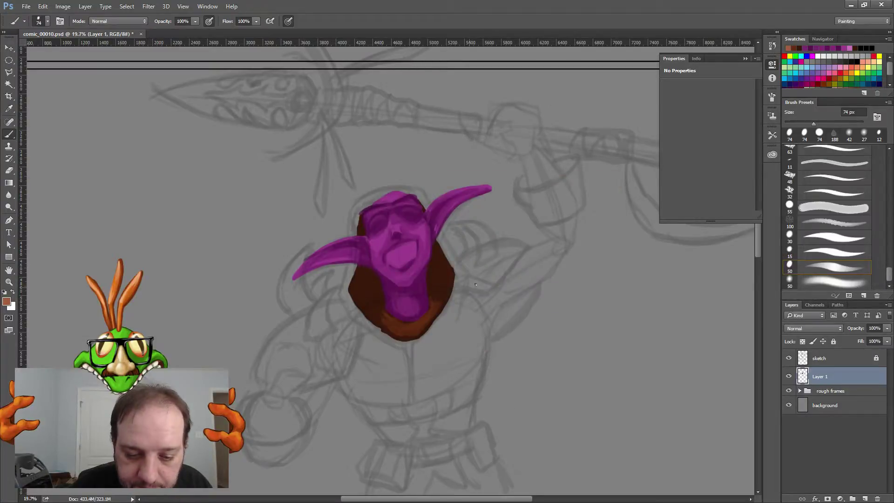
pyautogui.rightClick(475, 284)
pyautogui.moveTo(542, 306); pyautogui.dragTo(527, 305)
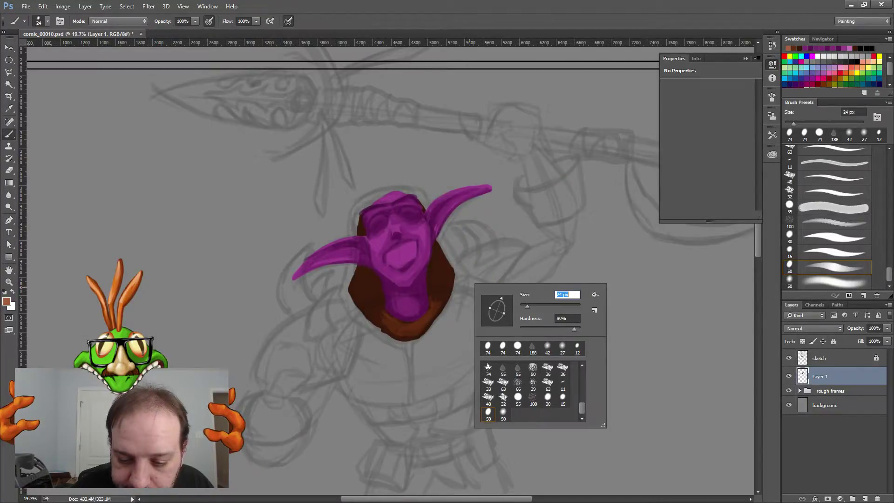
pyautogui.press('Return')
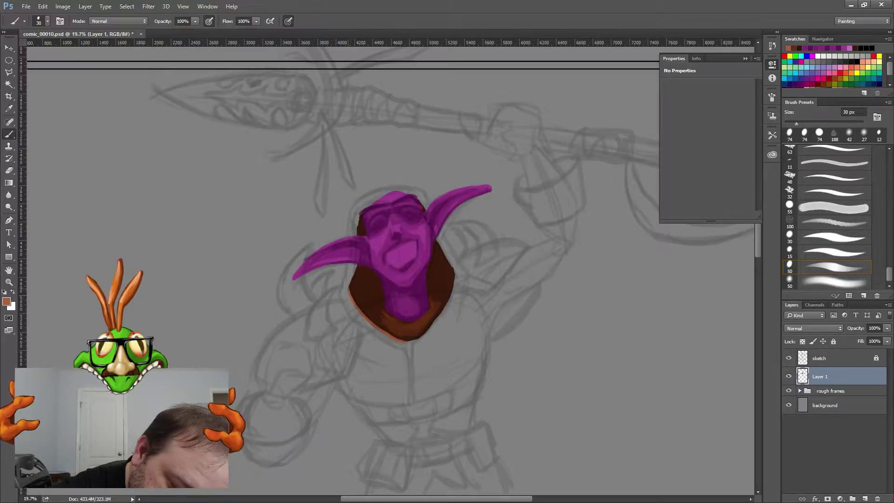
pyautogui.moveTo(348, 289); pyautogui.dragTo(348, 287)
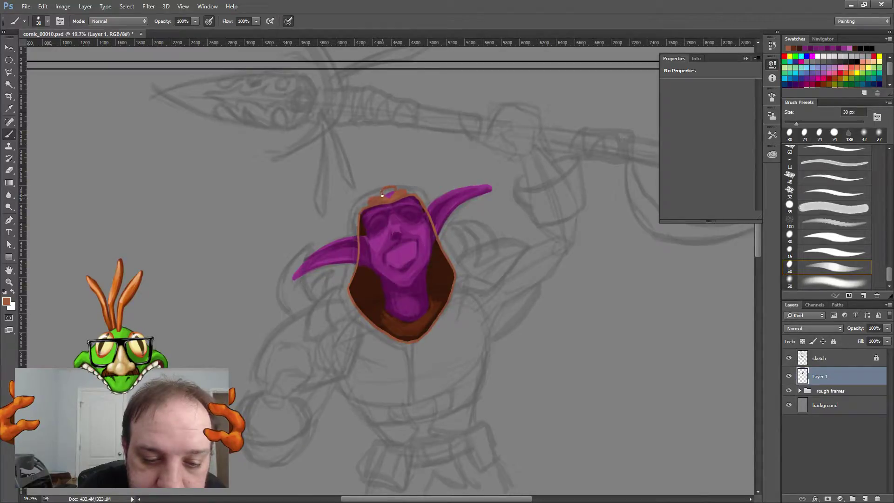
pyautogui.moveTo(384, 189); pyautogui.dragTo(387, 194)
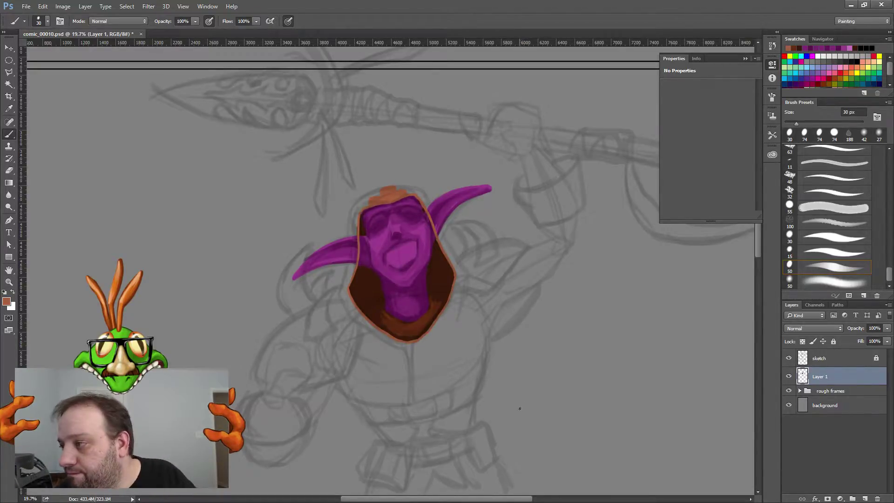
# Step: Choose green 347d2c and block in the hood's outer fabric along the left side of the head up to the crown
pyautogui.click(7, 301)
pyautogui.moveTo(506, 300); pyautogui.dragTo(507, 281)
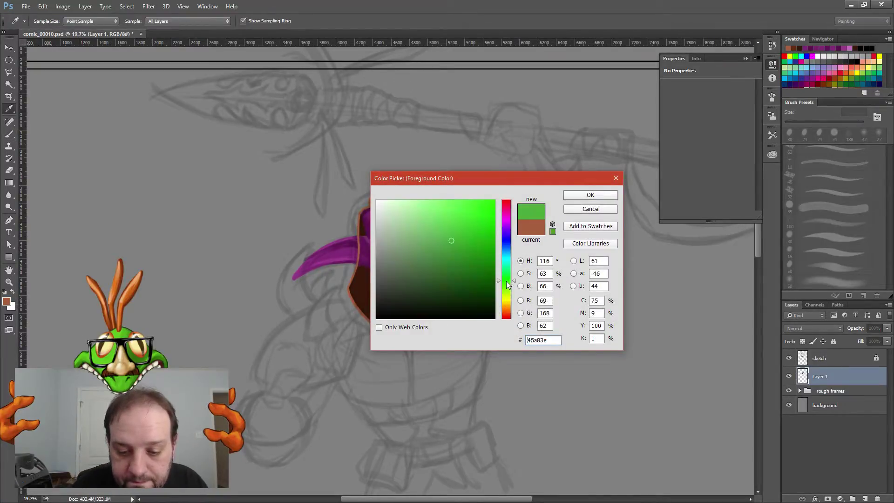
pyautogui.moveTo(469, 247)
pyautogui.mouseDown()
pyautogui.moveTo(470, 257)
pyautogui.moveTo(452, 260)
pyautogui.mouseUp()
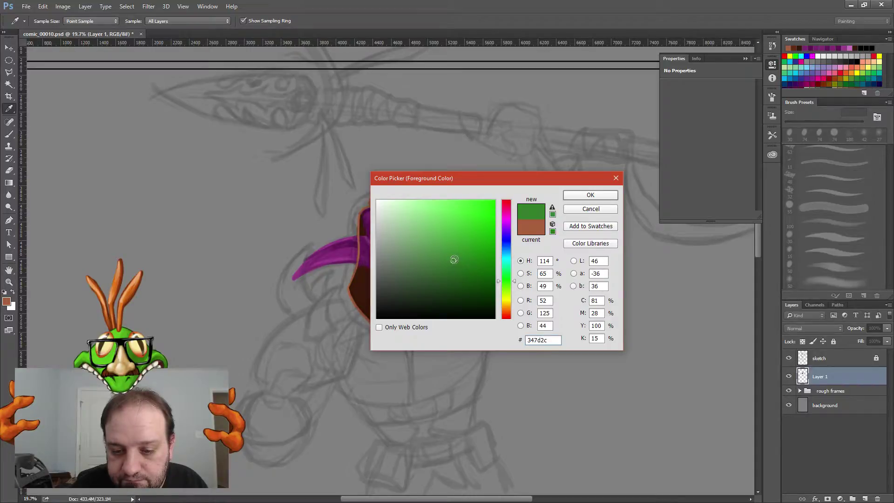
pyautogui.click(582, 196)
pyautogui.press('b')
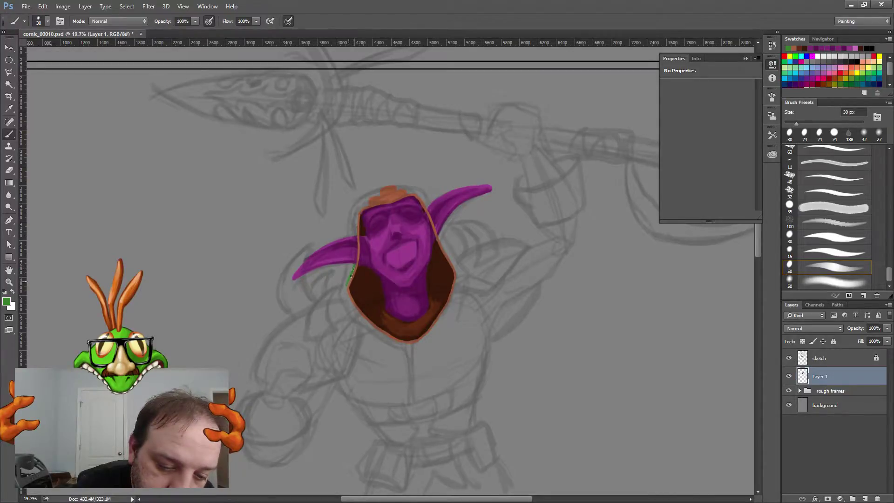
pyautogui.moveTo(351, 276)
pyautogui.mouseDown()
pyautogui.moveTo(356, 218)
pyautogui.moveTo(379, 194)
pyautogui.moveTo(369, 200)
pyautogui.mouseUp()
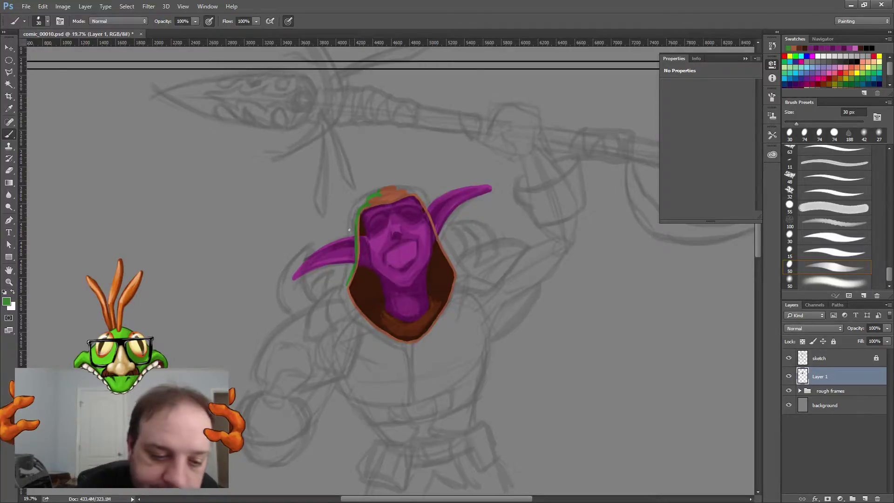
pyautogui.moveTo(350, 223)
pyautogui.mouseDown()
pyautogui.moveTo(356, 203)
pyautogui.moveTo(374, 192)
pyautogui.mouseUp()
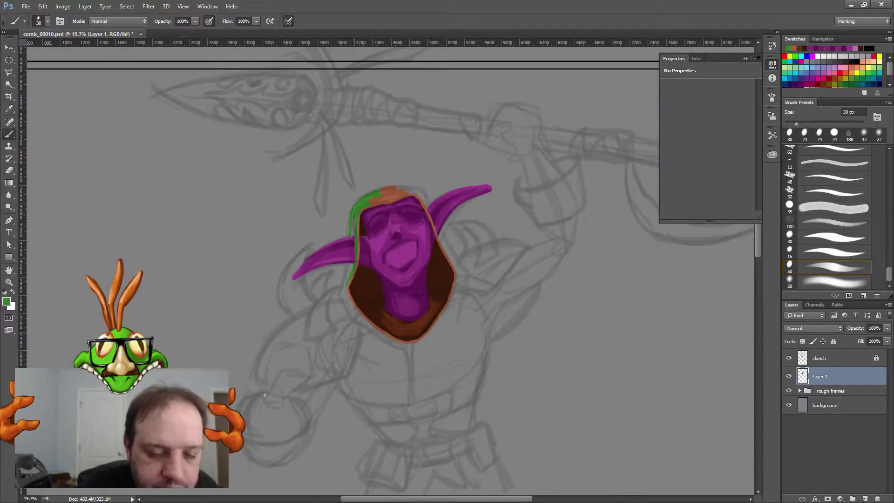
# Step: Choose a darker green, repaint the hood's left side, and extend it around the lower left edge to below the neck
pyautogui.click(7, 301)
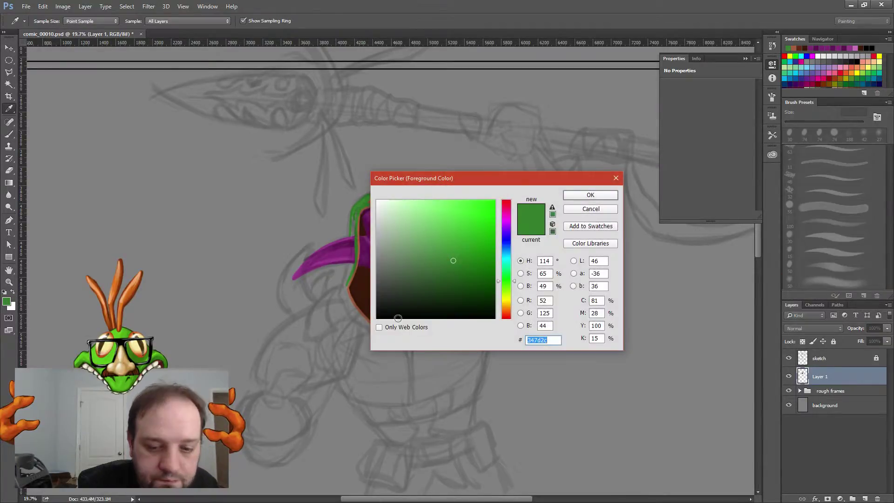
pyautogui.click(464, 285)
pyautogui.click(589, 194)
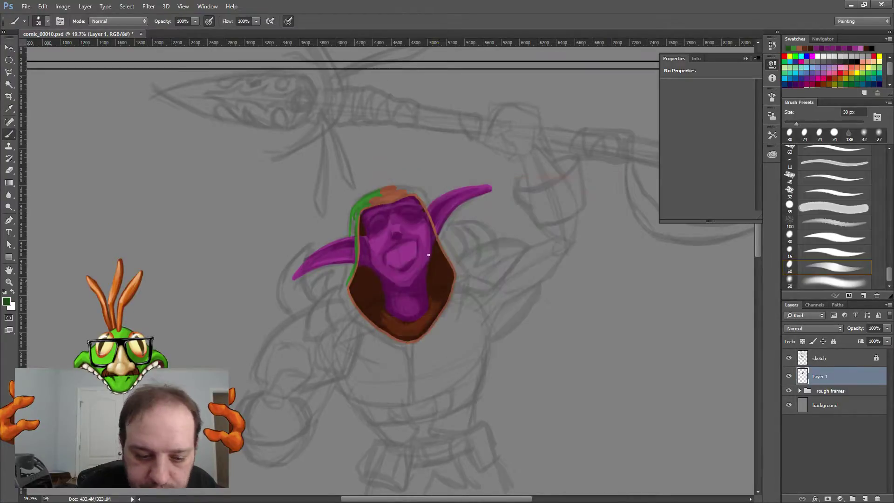
pyautogui.moveTo(347, 286)
pyautogui.mouseDown()
pyautogui.moveTo(354, 246)
pyautogui.moveTo(352, 276)
pyautogui.mouseUp()
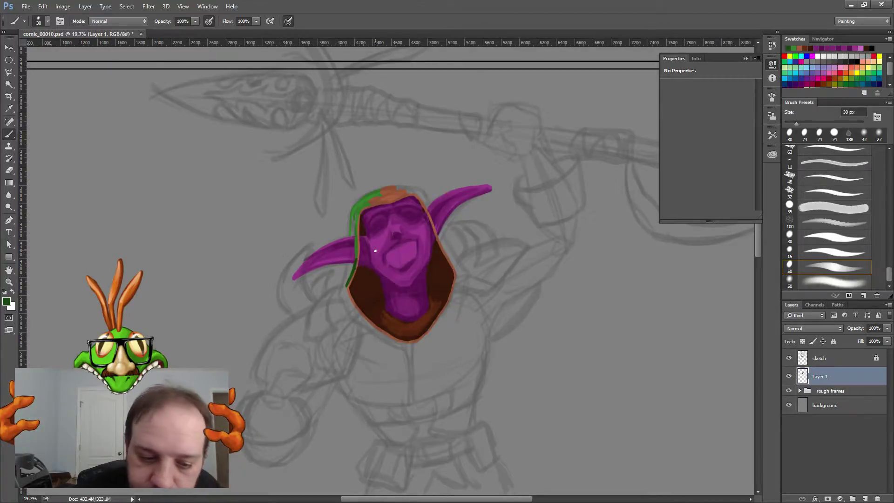
pyautogui.moveTo(352, 268)
pyautogui.mouseDown()
pyautogui.moveTo(357, 217)
pyautogui.moveTo(379, 191)
pyautogui.moveTo(356, 203)
pyautogui.moveTo(353, 209)
pyautogui.moveTo(374, 193)
pyautogui.moveTo(353, 209)
pyautogui.moveTo(350, 231)
pyautogui.mouseUp()
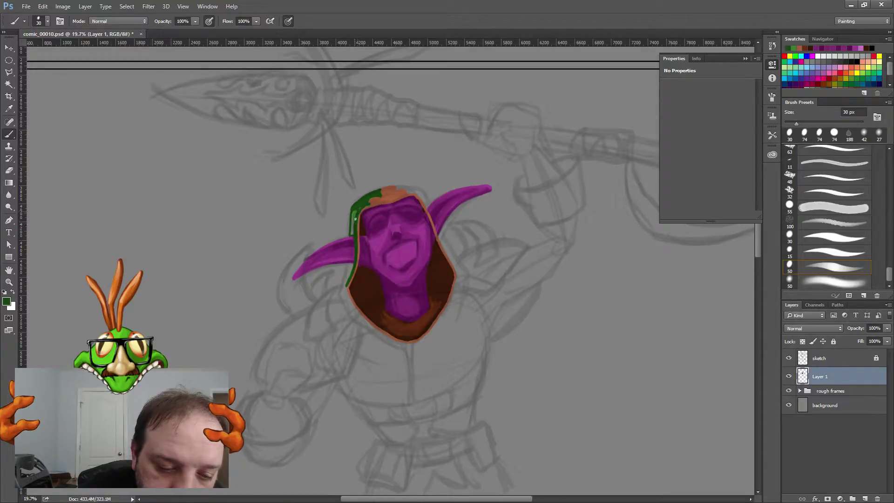
pyautogui.moveTo(357, 210); pyautogui.dragTo(351, 233)
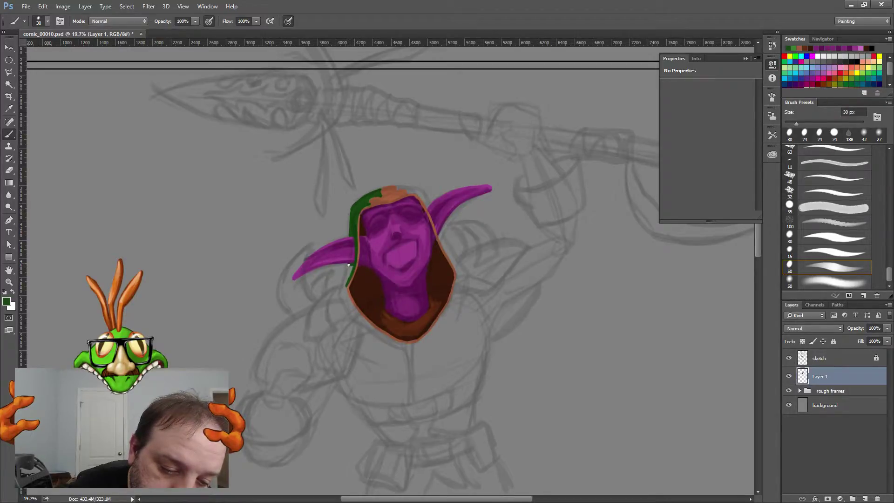
pyautogui.moveTo(348, 266)
pyautogui.mouseDown()
pyautogui.moveTo(339, 291)
pyautogui.moveTo(351, 267)
pyautogui.mouseUp()
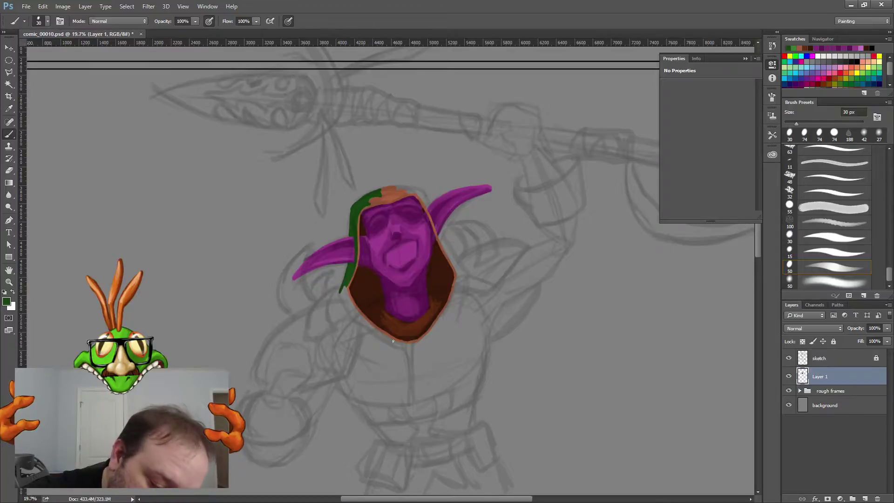
pyautogui.moveTo(410, 345)
pyautogui.mouseDown()
pyautogui.moveTo(366, 321)
pyautogui.moveTo(341, 271)
pyautogui.moveTo(347, 308)
pyautogui.moveTo(376, 335)
pyautogui.moveTo(407, 345)
pyautogui.moveTo(376, 335)
pyautogui.moveTo(386, 336)
pyautogui.moveTo(349, 308)
pyautogui.moveTo(360, 318)
pyautogui.moveTo(347, 294)
pyautogui.moveTo(371, 319)
pyautogui.moveTo(370, 281)
pyautogui.moveTo(350, 268)
pyautogui.mouseUp()
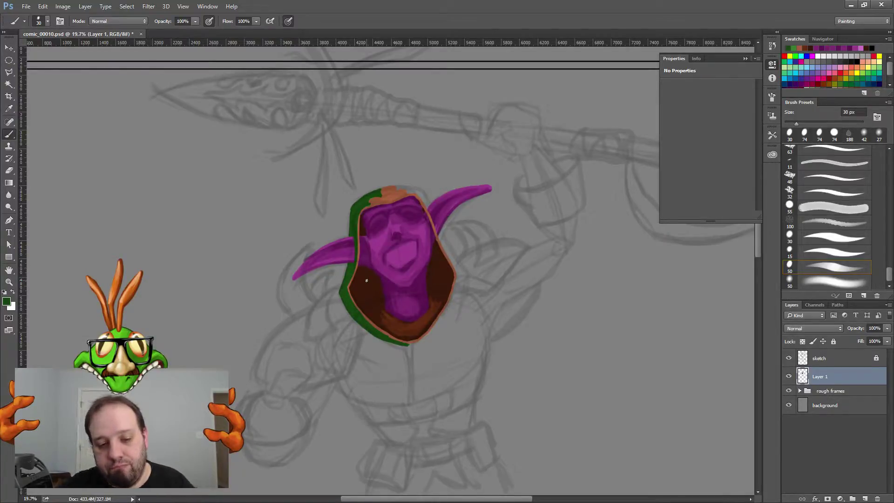
# Step: Outline the hood's right outer edge in dark green, from below the neck up to the base of the right ear
pyautogui.moveTo(366, 280); pyautogui.dragTo(354, 284)
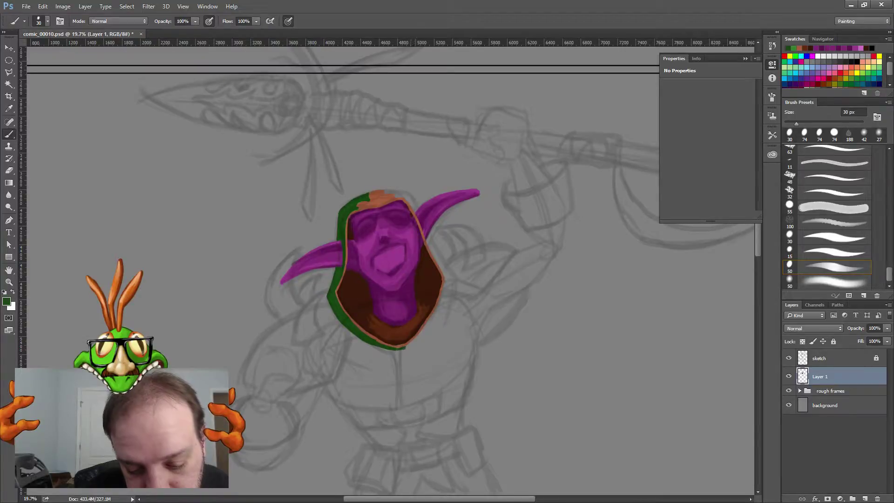
pyautogui.moveTo(404, 347); pyautogui.dragTo(438, 297)
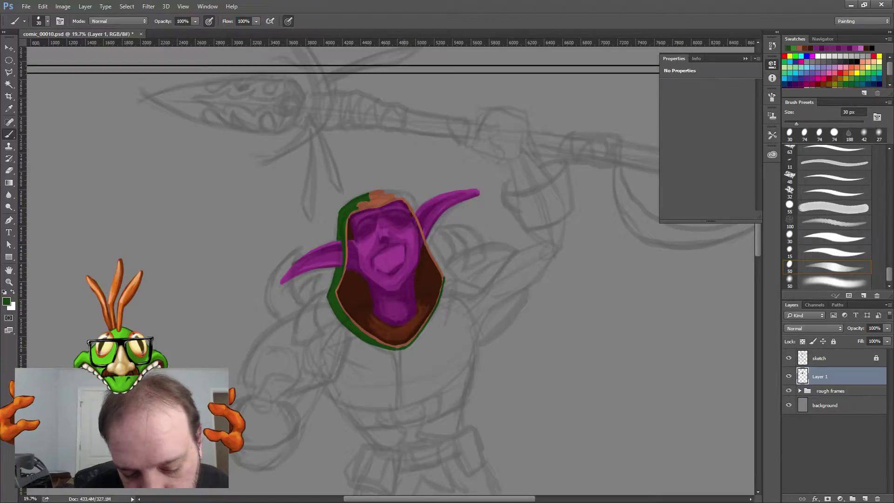
pyautogui.moveTo(411, 343); pyautogui.dragTo(454, 281)
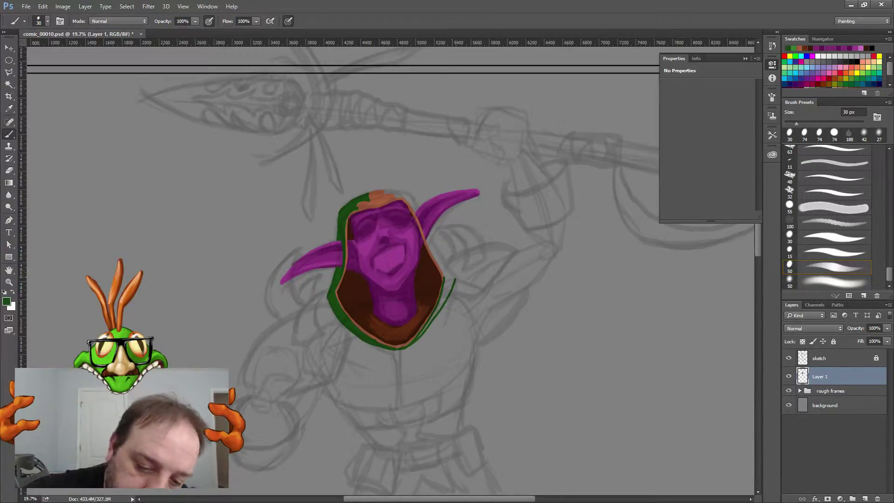
pyautogui.moveTo(455, 279); pyautogui.dragTo(430, 238)
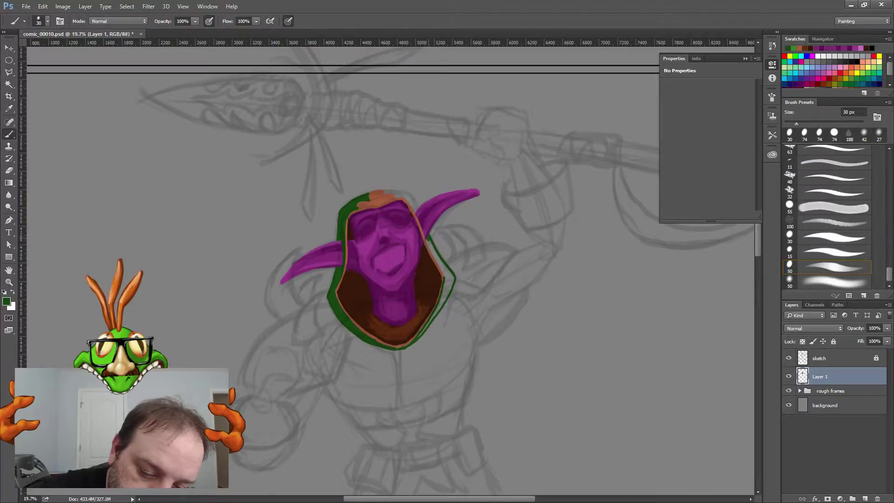
pyautogui.moveTo(444, 276); pyautogui.dragTo(427, 242)
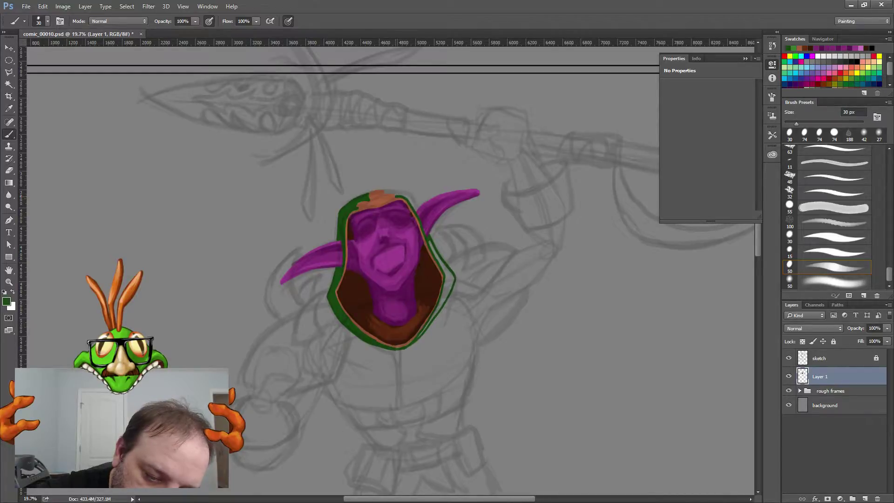
# Step: Fill the gap inside the hood's right-side outline with dark green, down to the lower right edge
pyautogui.moveTo(428, 239); pyautogui.dragTo(447, 275)
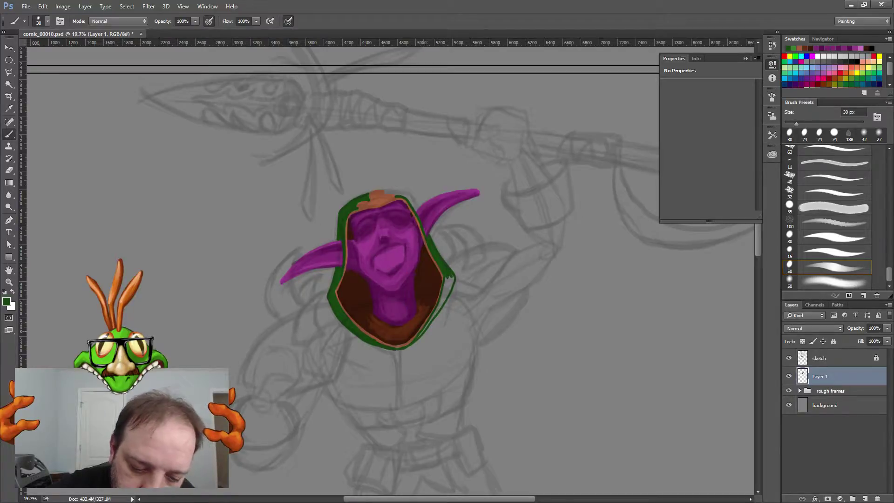
pyautogui.moveTo(433, 316); pyautogui.dragTo(427, 331)
pyautogui.moveTo(445, 296)
pyautogui.mouseDown()
pyautogui.moveTo(435, 312)
pyautogui.moveTo(446, 290)
pyautogui.moveTo(441, 298)
pyautogui.mouseUp()
pyautogui.moveTo(448, 278); pyautogui.dragTo(446, 297)
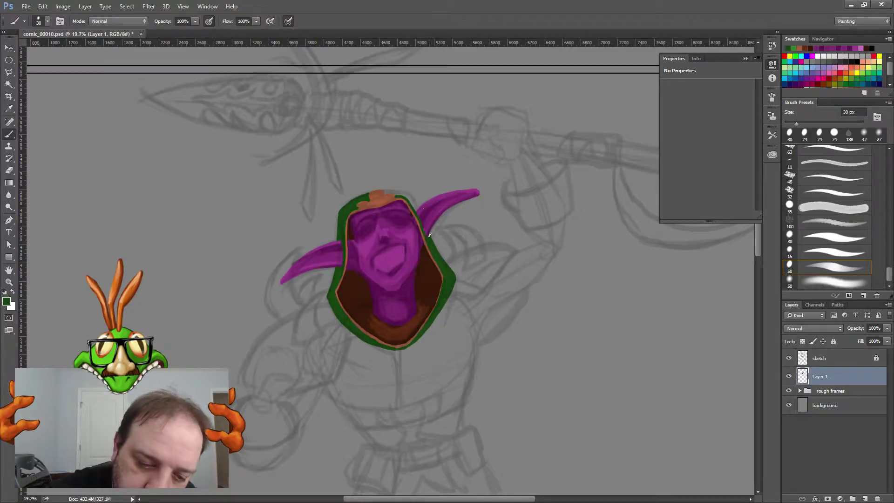
# Step: Fill the remaining gaps in the hood with dark green, beside the right ear and across the crown
pyautogui.moveTo(416, 210); pyautogui.dragTo(412, 204)
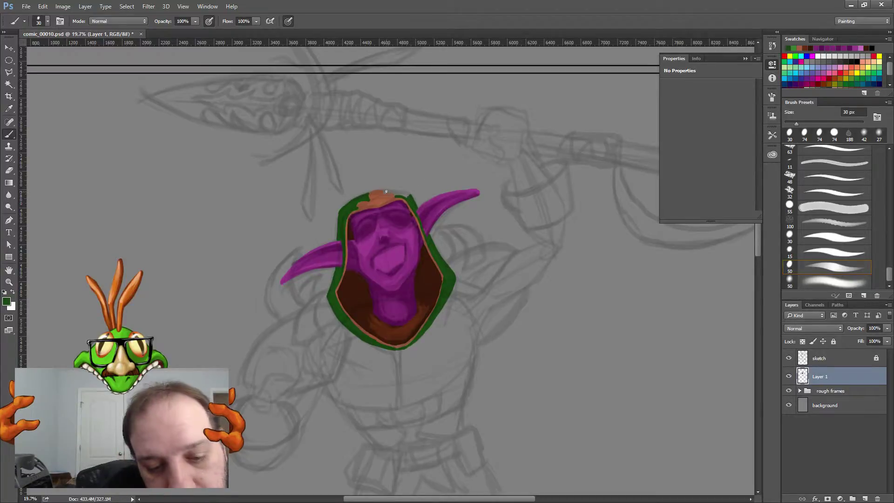
pyautogui.moveTo(381, 189)
pyautogui.mouseDown()
pyautogui.moveTo(408, 194)
pyautogui.moveTo(382, 189)
pyautogui.moveTo(410, 199)
pyautogui.moveTo(364, 195)
pyautogui.mouseUp()
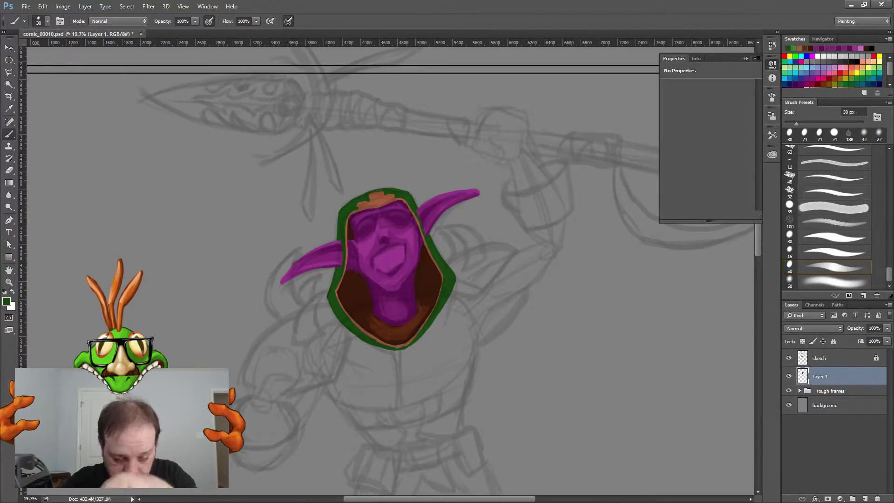
# Step: Choose dark red 650f0f and fill in the figure's open mouth
pyautogui.click(7, 300)
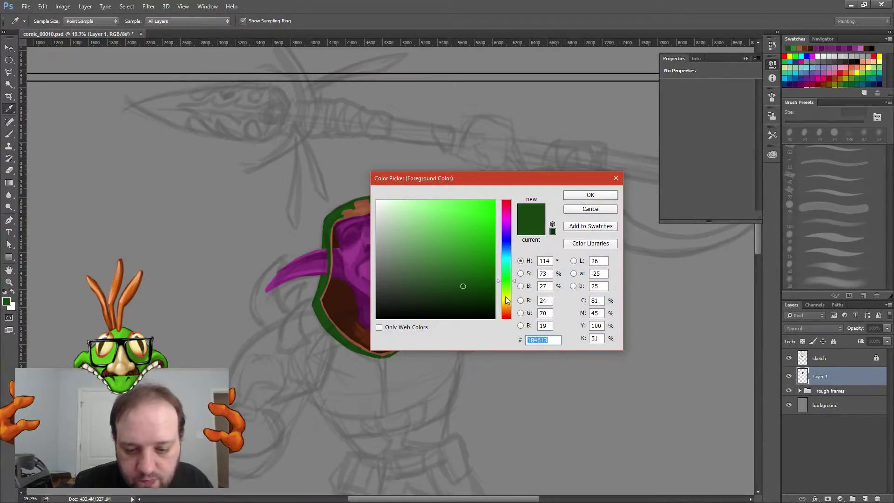
pyautogui.moveTo(507, 301); pyautogui.dragTo(506, 313)
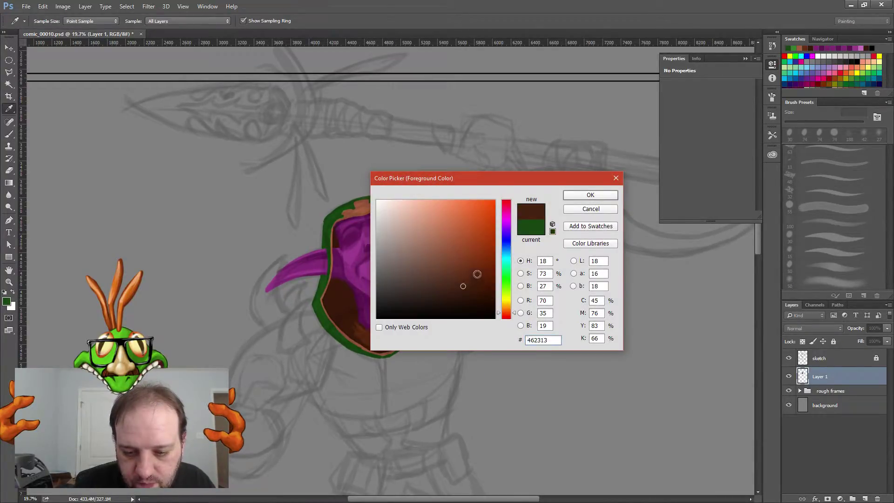
pyautogui.moveTo(476, 281); pyautogui.dragTo(476, 272)
pyautogui.moveTo(505, 311); pyautogui.dragTo(505, 320)
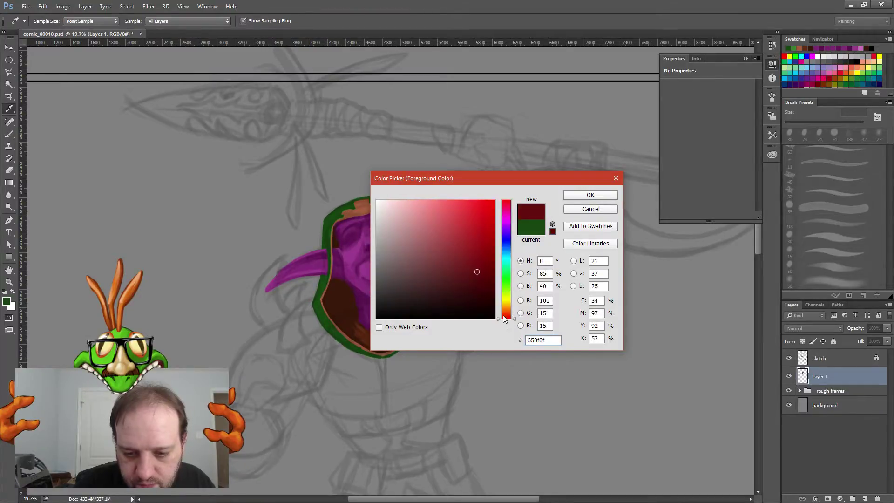
pyautogui.click(590, 195)
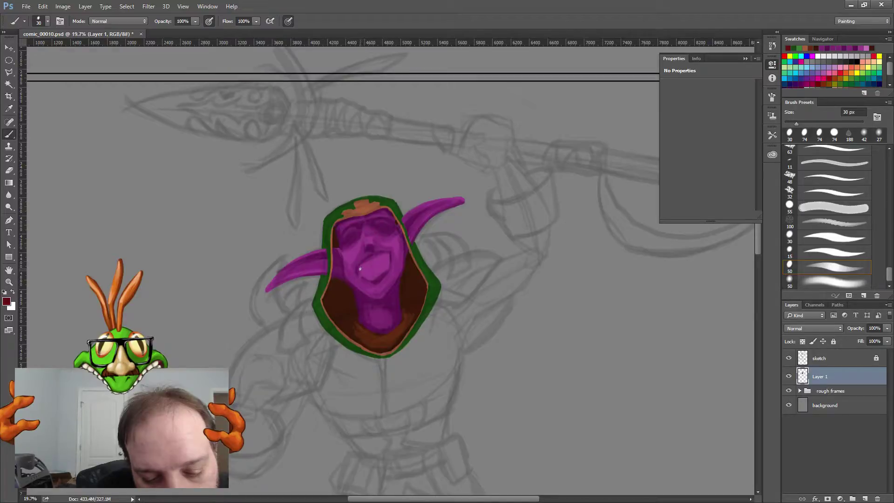
pyautogui.moveTo(360, 270); pyautogui.dragTo(374, 265)
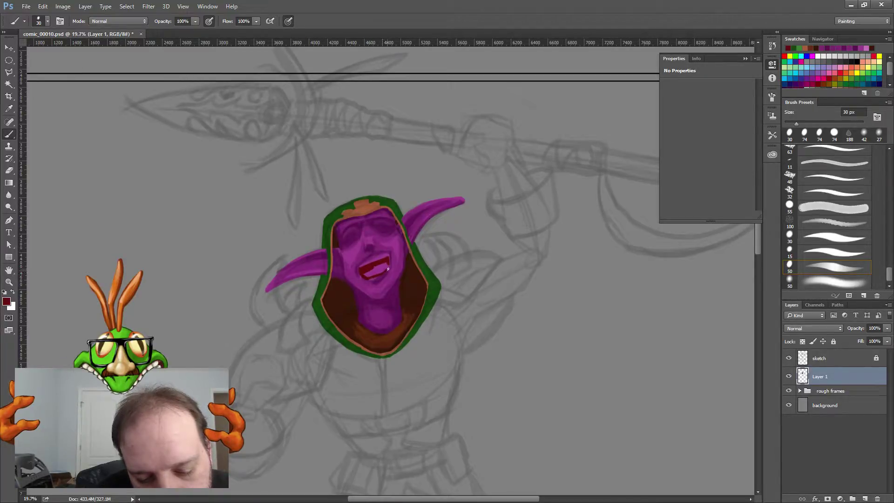
pyautogui.moveTo(382, 271); pyautogui.dragTo(373, 269)
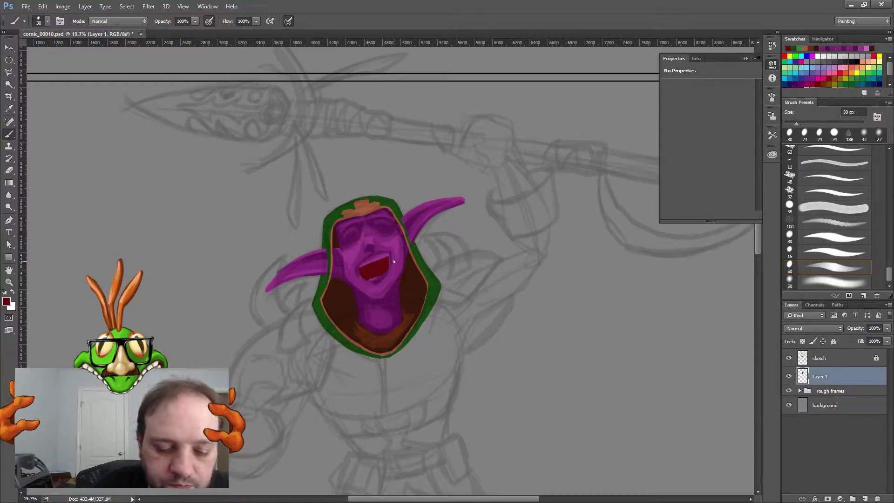
# Step: Choose a darker red, enlarge the brush to 63 px, and darken the inside of the mouth
pyautogui.click(7, 302)
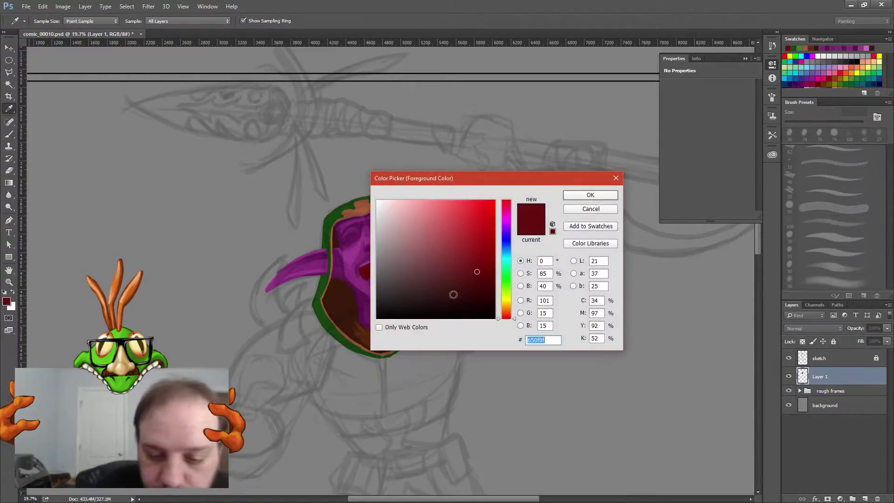
pyautogui.click(477, 291)
pyautogui.press('Return')
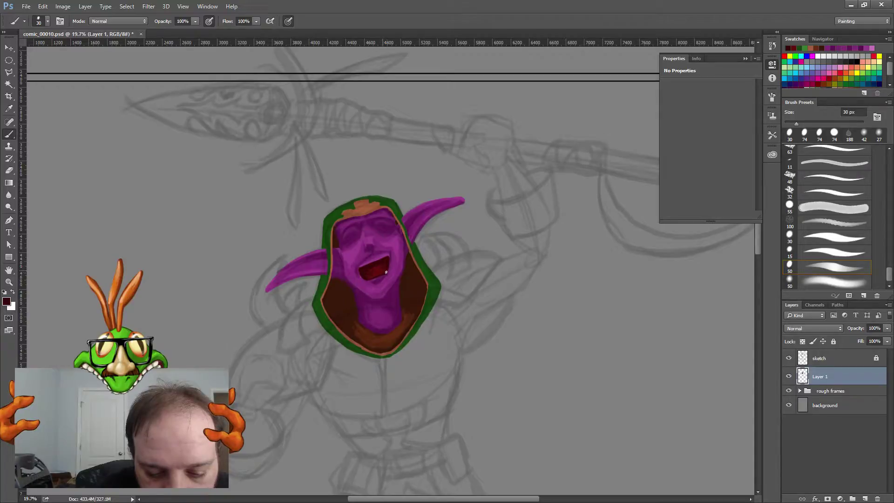
pyautogui.rightClick(381, 254)
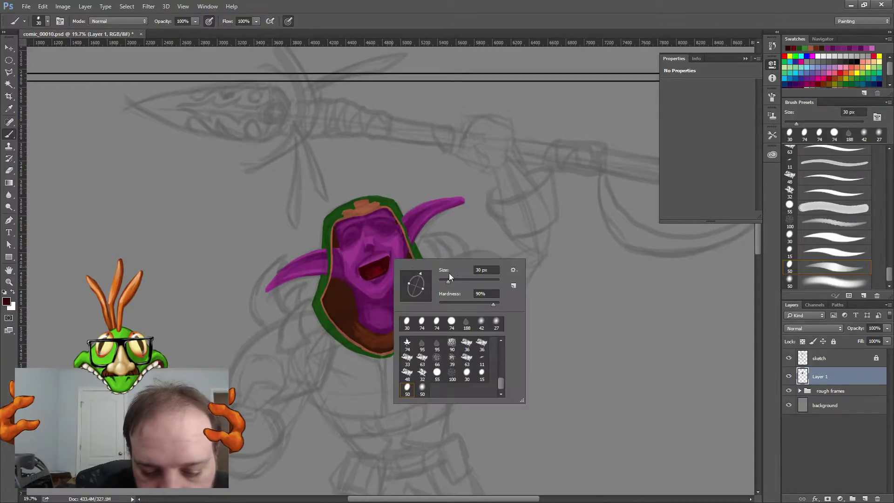
pyautogui.click(457, 281)
pyautogui.press('Return')
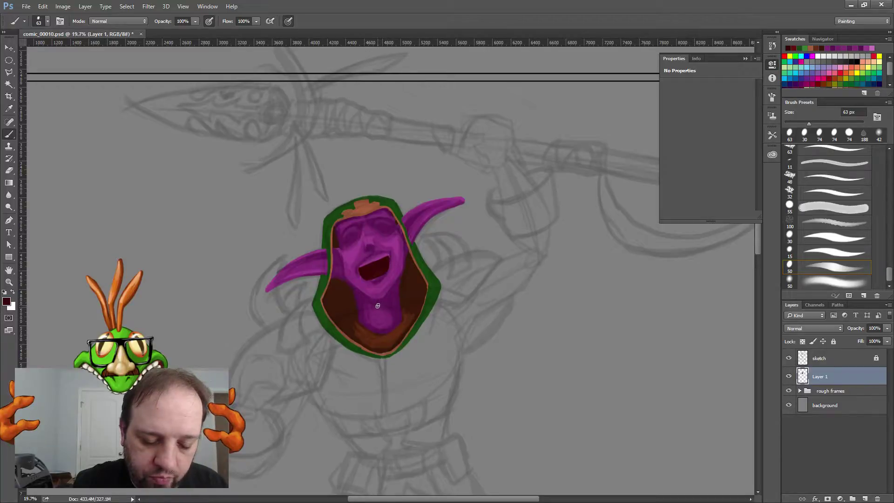
# Step: Choose off-white eeece6 and paint the upper and lower rows of teeth in the mouth
pyautogui.click(7, 302)
pyautogui.moveTo(398, 222); pyautogui.dragTo(376, 202)
pyautogui.moveTo(507, 298); pyautogui.dragTo(506, 305)
pyautogui.moveTo(381, 206); pyautogui.dragTo(381, 208)
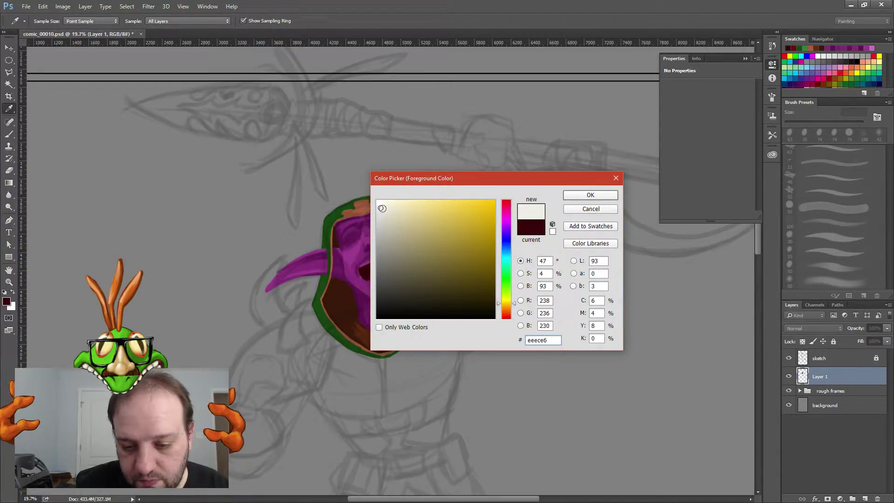
pyautogui.click(579, 195)
pyautogui.press('b')
pyautogui.moveTo(362, 263)
pyautogui.mouseDown()
pyautogui.moveTo(384, 255)
pyautogui.moveTo(362, 264)
pyautogui.moveTo(388, 256)
pyautogui.moveTo(360, 267)
pyautogui.moveTo(369, 263)
pyautogui.moveTo(384, 275)
pyautogui.mouseUp()
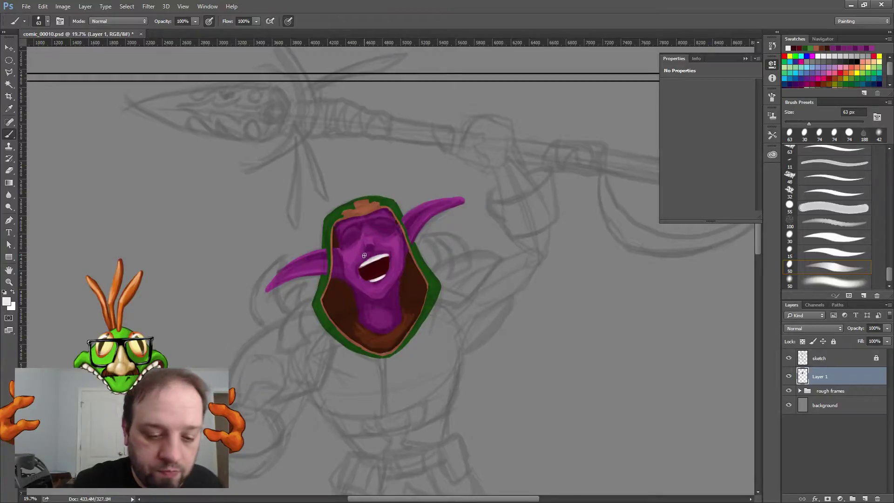
# Step: Sample purples from the face and refine the skin edges around the mouth and teeth
pyautogui.press('ctrl')
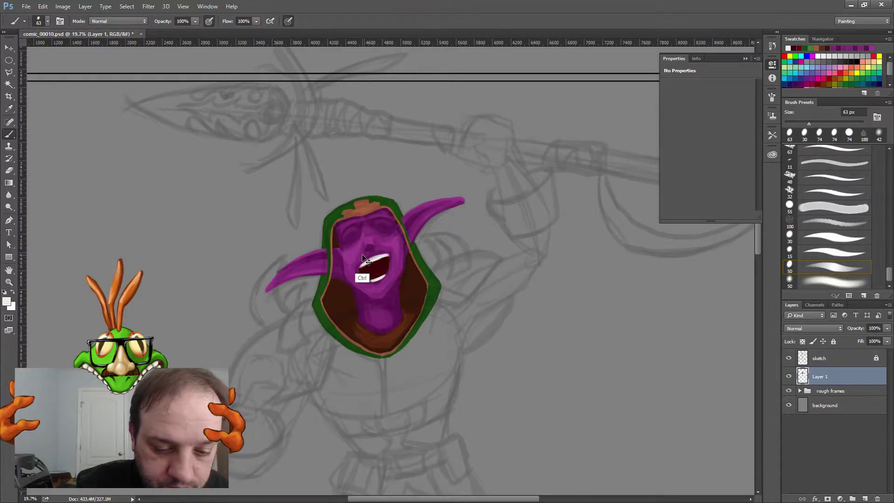
pyautogui.press('alt')
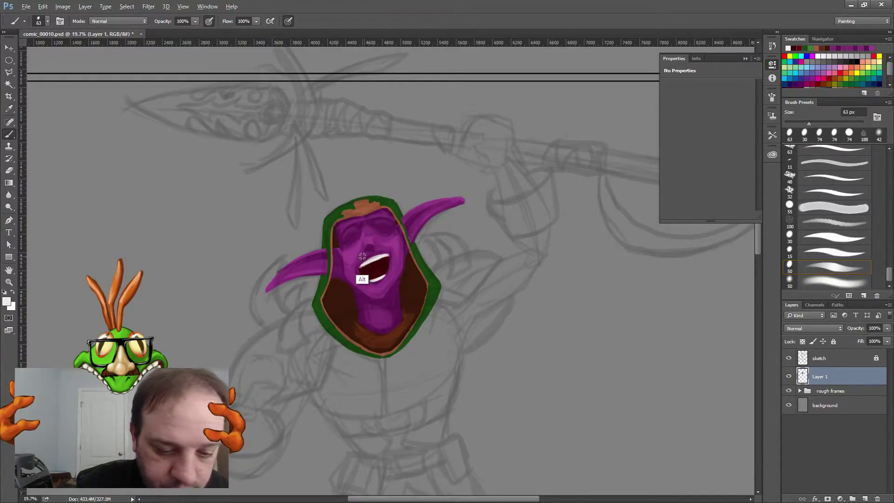
pyautogui.keyDown('alt'); pyautogui.click(362, 256); pyautogui.keyUp('alt')
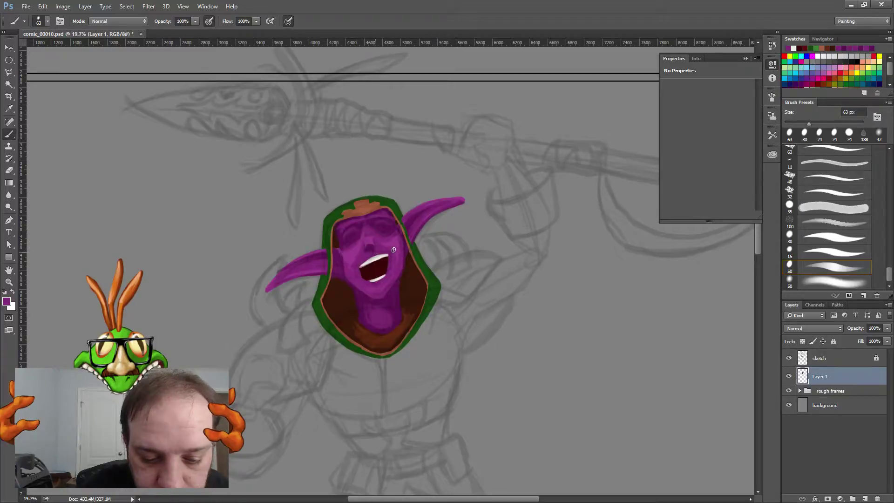
pyautogui.press('alt')
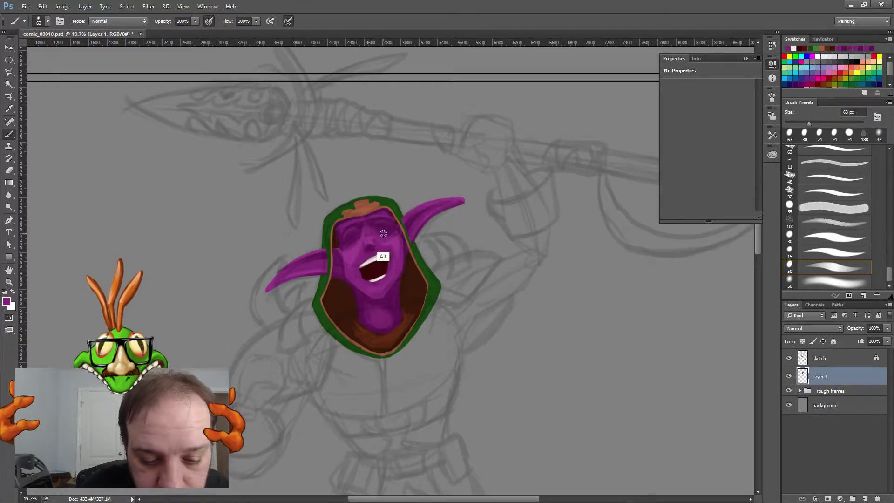
pyautogui.keyDown('alt'); pyautogui.click(383, 236); pyautogui.keyUp('alt')
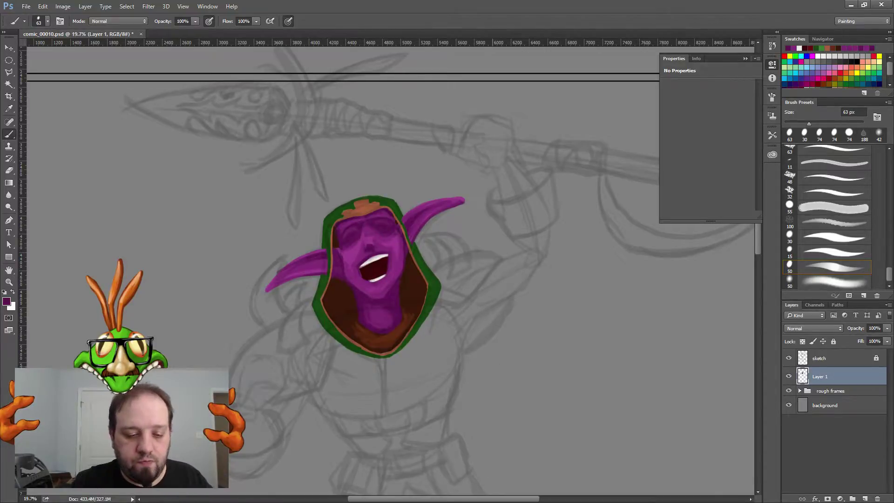
# Step: Try shading the upper teeth with pale greyish pink bfabab, and undo the stray stroke running off the mouth
pyautogui.scroll(5, 492, 366)
pyautogui.hscroll(10, 492, 367)
pyautogui.scroll(1, 391, 274)
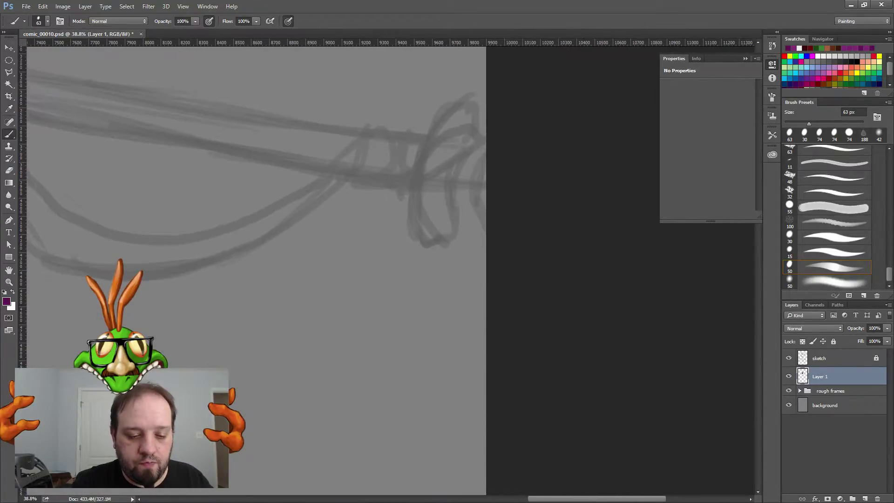
pyautogui.hscroll(-8, 391, 275)
pyautogui.hscroll(-6, 391, 270)
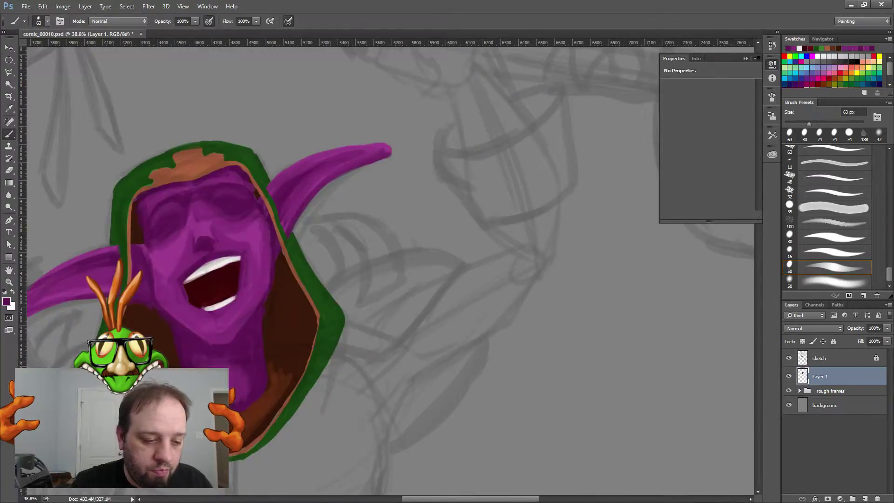
pyautogui.hscroll(-4, 390, 270)
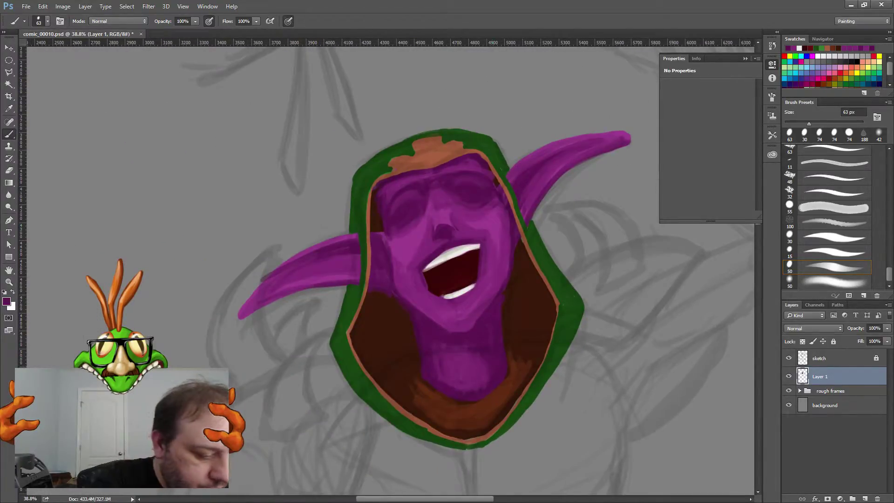
pyautogui.click(13, 306)
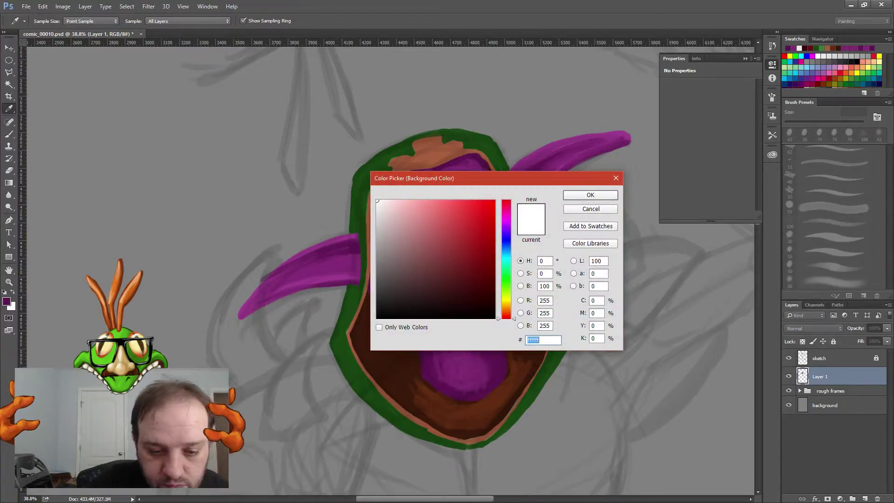
pyautogui.moveTo(390, 236); pyautogui.dragTo(389, 230)
pyautogui.click(590, 194)
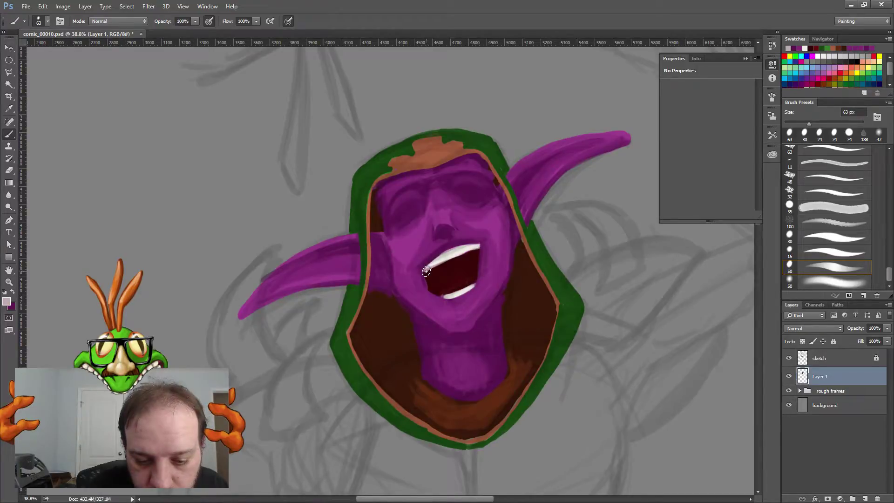
pyautogui.moveTo(426, 271)
pyautogui.mouseDown()
pyautogui.moveTo(477, 246)
pyautogui.moveTo(468, 247)
pyautogui.moveTo(447, 251)
pyautogui.moveTo(519, 264)
pyautogui.mouseUp()
pyautogui.rightClick(518, 262)
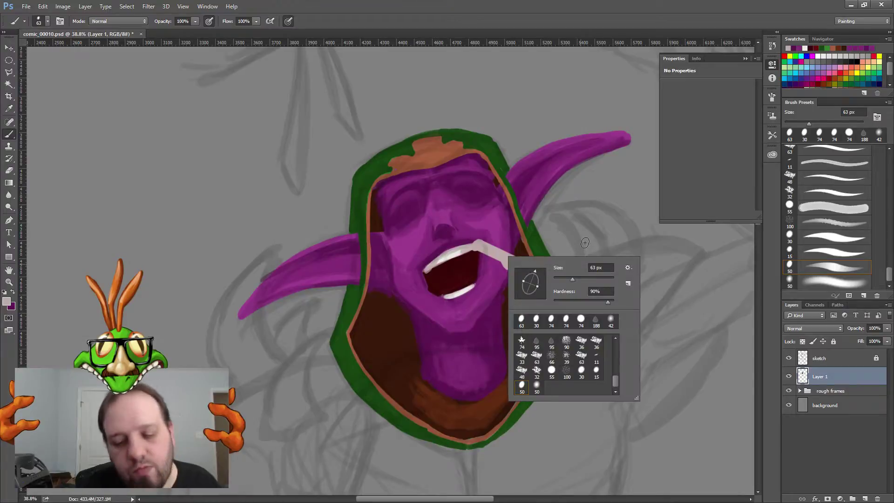
pyautogui.press('Escape')
pyautogui.hotkey('ctrl', 'z')
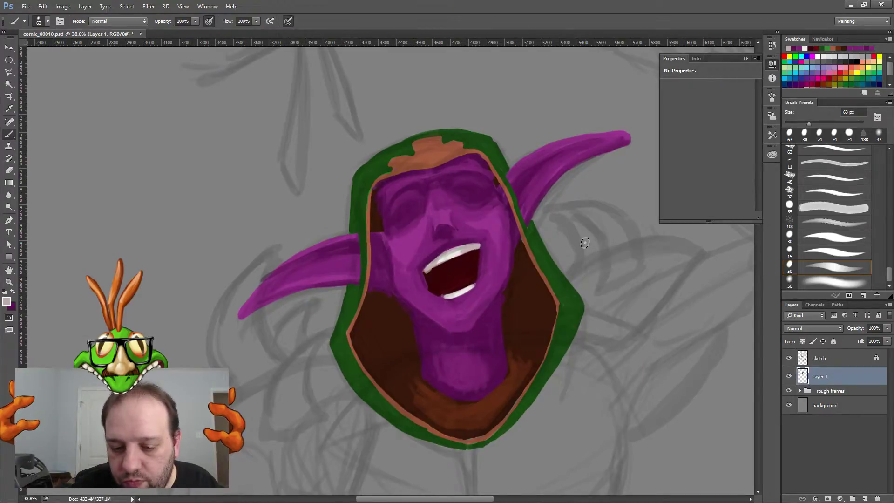
# Step: Reduce the brush size to 24 px for the teeth details
pyautogui.rightClick(538, 304)
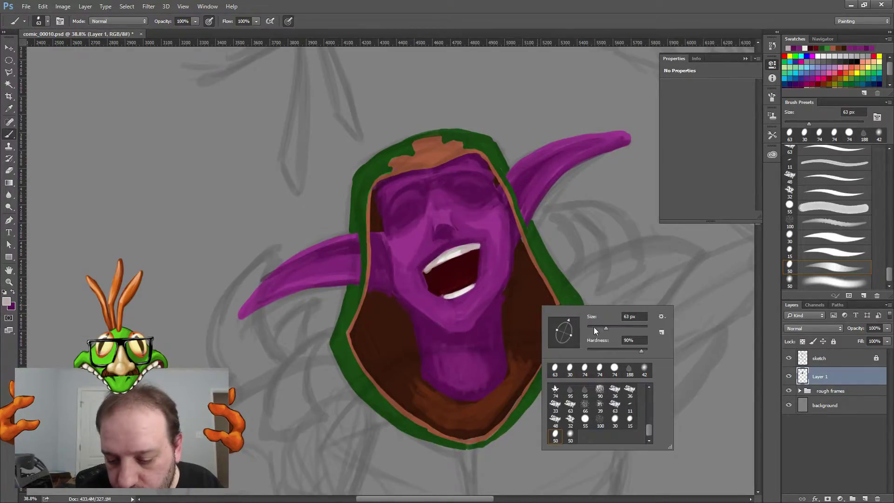
pyautogui.click(593, 327)
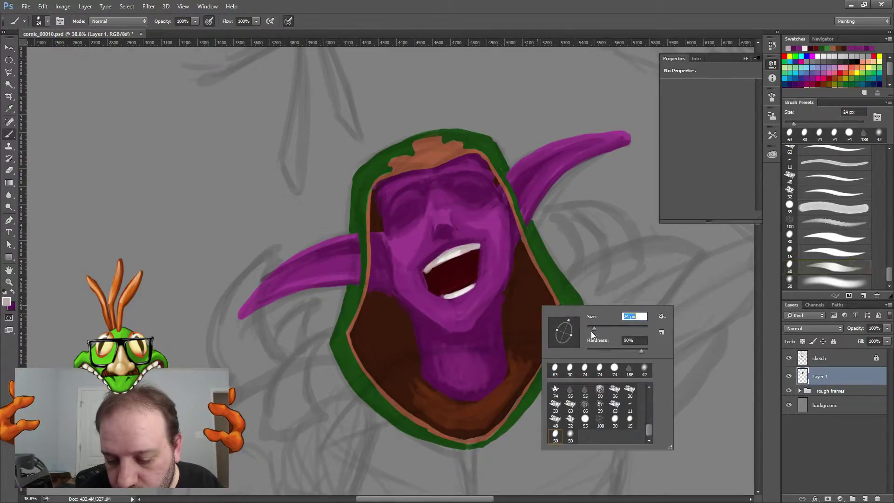
pyautogui.press('Escape')
pyautogui.rightClick(434, 264)
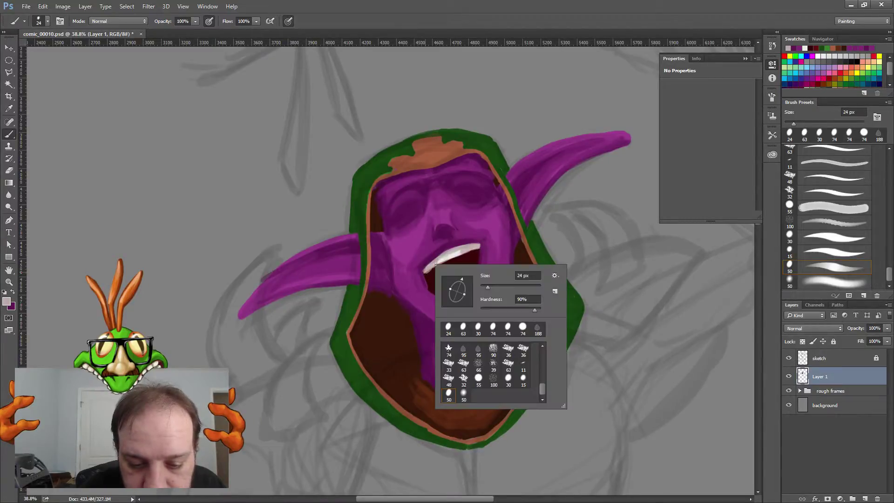
pyautogui.press('Escape')
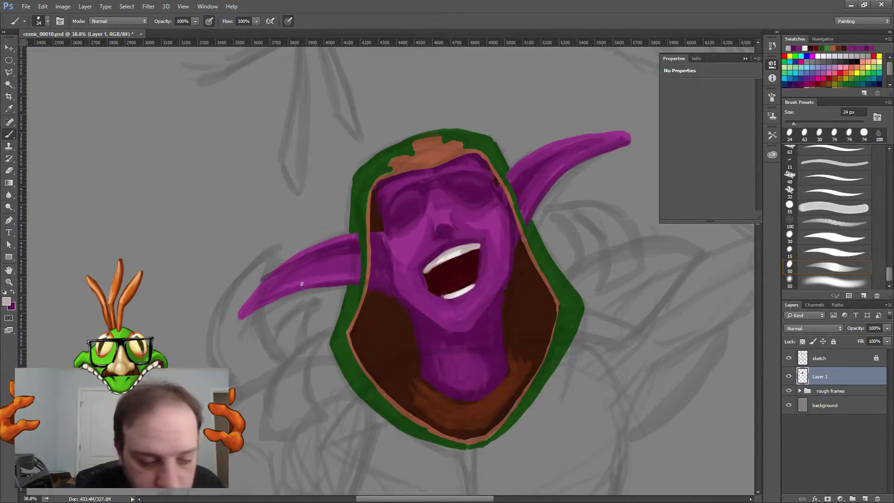
# Step: Choose a muted grey-beige and add thin shading along the upper row of teeth
pyautogui.click(7, 302)
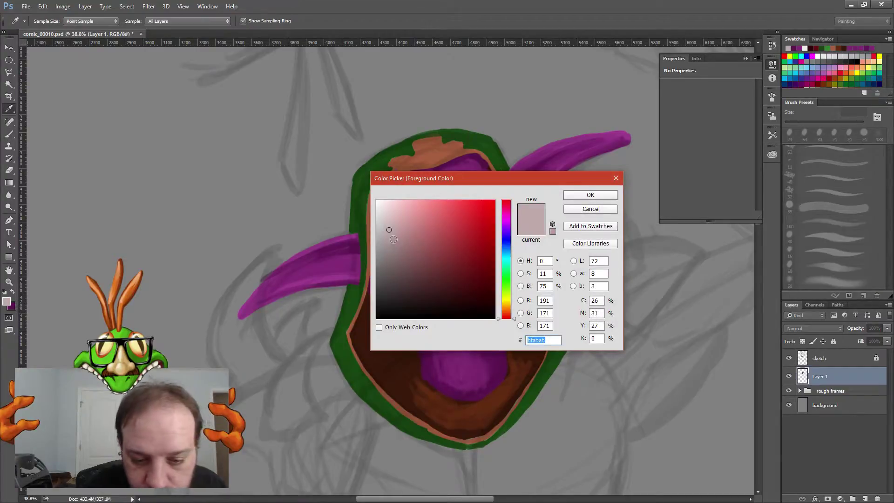
pyautogui.moveTo(506, 307); pyautogui.dragTo(507, 304)
pyautogui.click(398, 224)
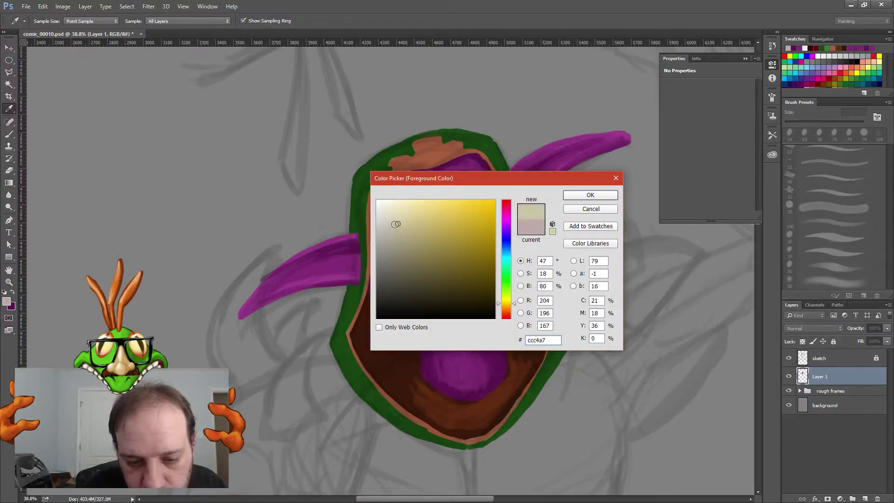
pyautogui.moveTo(397, 223)
pyautogui.mouseDown()
pyautogui.moveTo(391, 218)
pyautogui.moveTo(395, 246)
pyautogui.mouseUp()
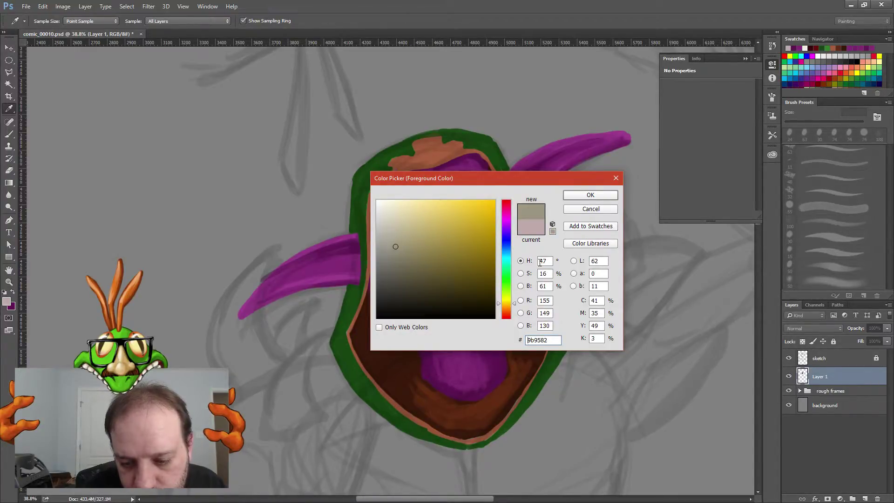
pyautogui.moveTo(509, 305); pyautogui.dragTo(507, 304)
pyautogui.click(587, 194)
pyautogui.press('b')
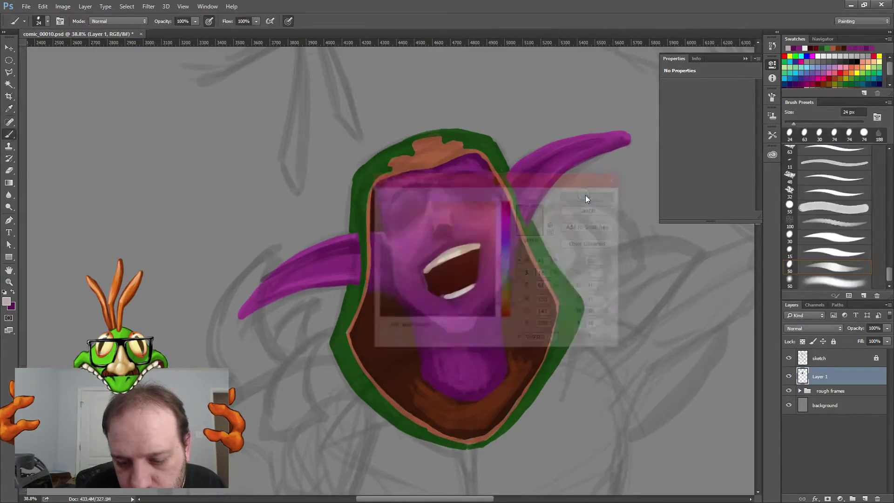
pyautogui.moveTo(425, 271); pyautogui.dragTo(468, 245)
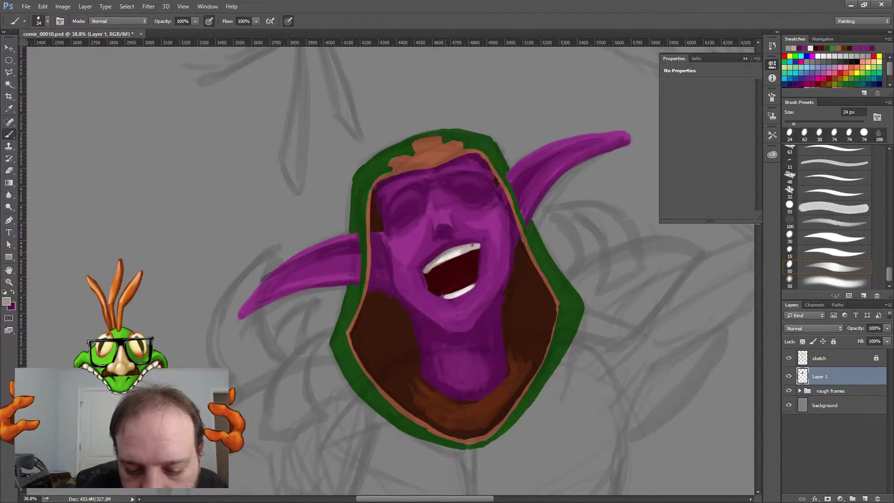
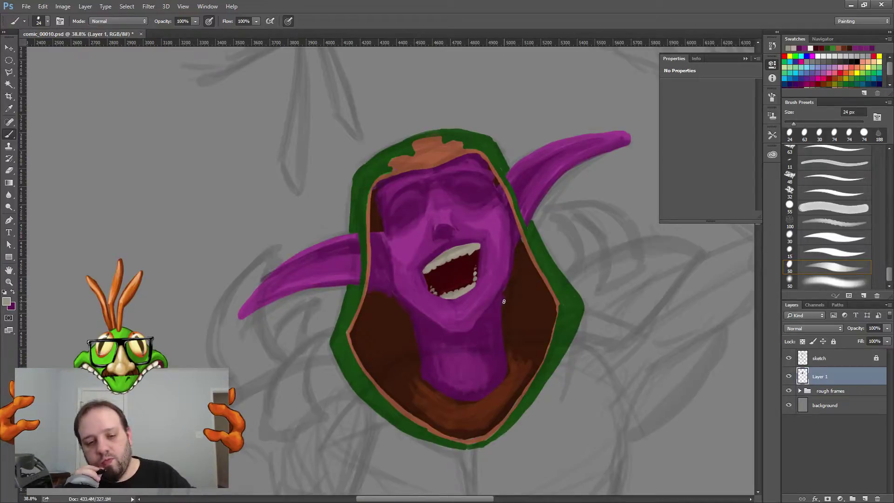
# Step: Choose the off-white f1ebde and paint bright highlights on the individual teeth in both rows
pyautogui.click(7, 301)
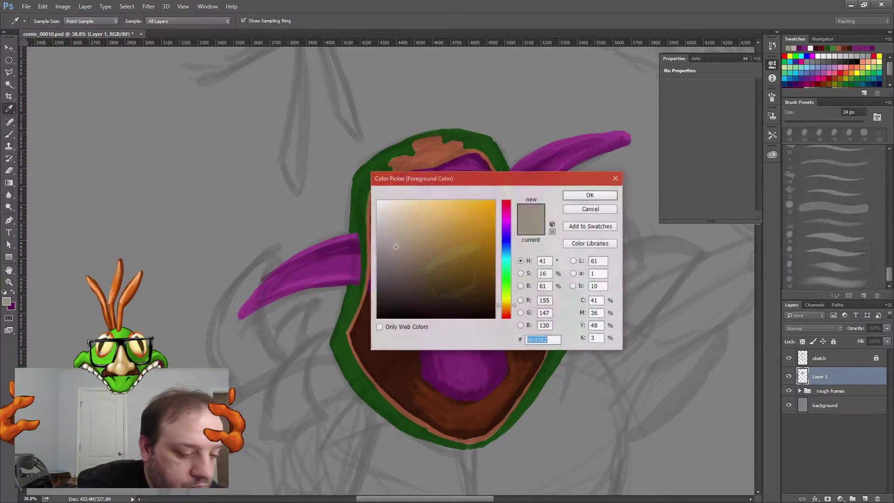
pyautogui.click(390, 227)
pyautogui.moveTo(390, 227); pyautogui.dragTo(385, 206)
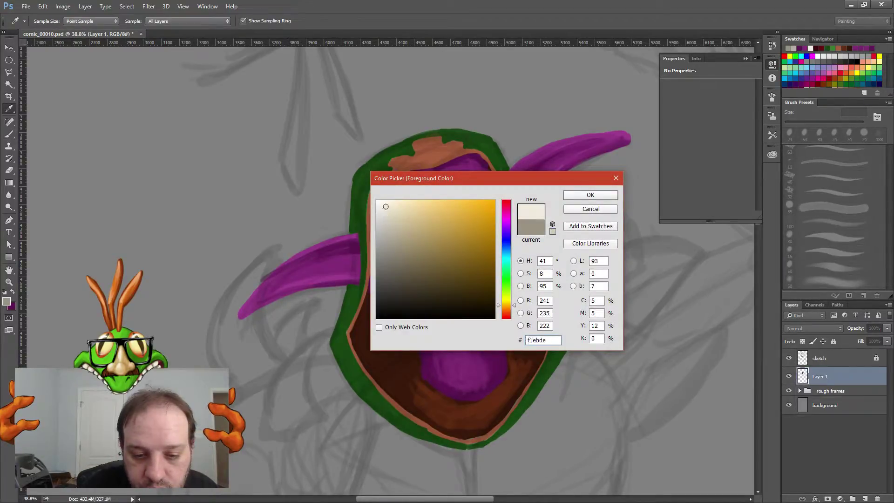
pyautogui.click(574, 195)
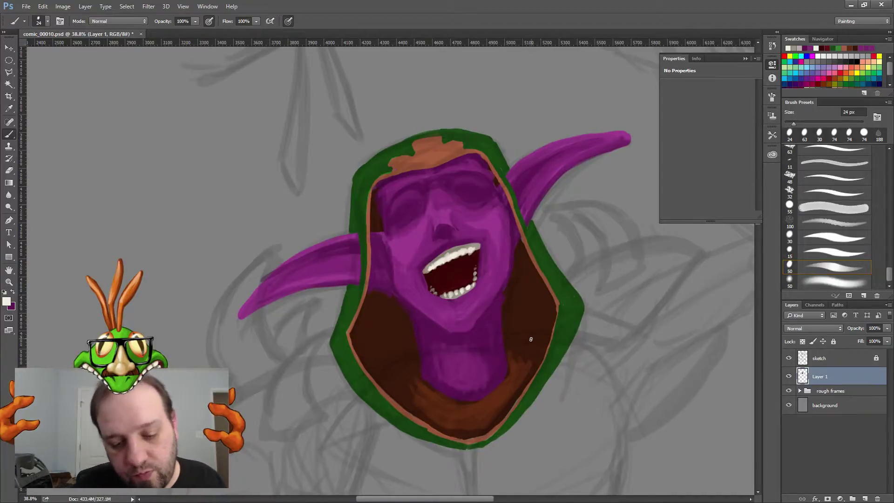
# Step: Sample the dark mouth interior and the off-white of the teeth to refine the tooth edges
pyautogui.keyDown('alt'); pyautogui.click(439, 270); pyautogui.keyUp('alt')
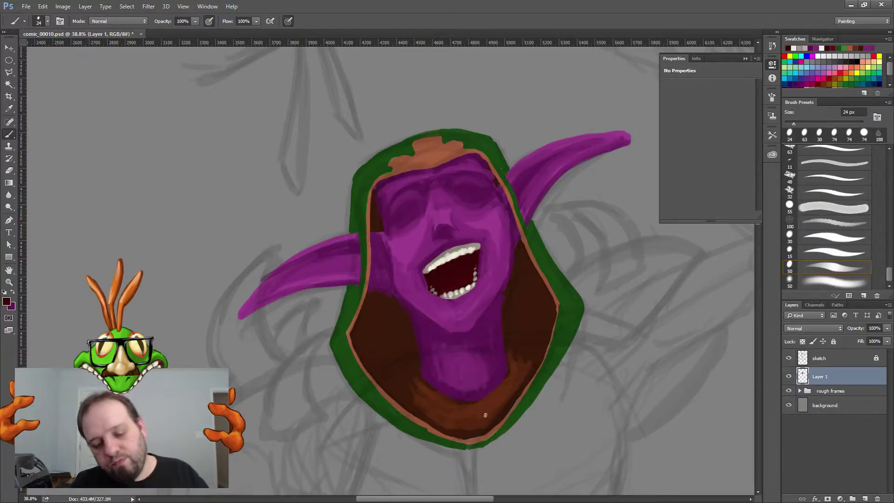
pyautogui.press('alt')
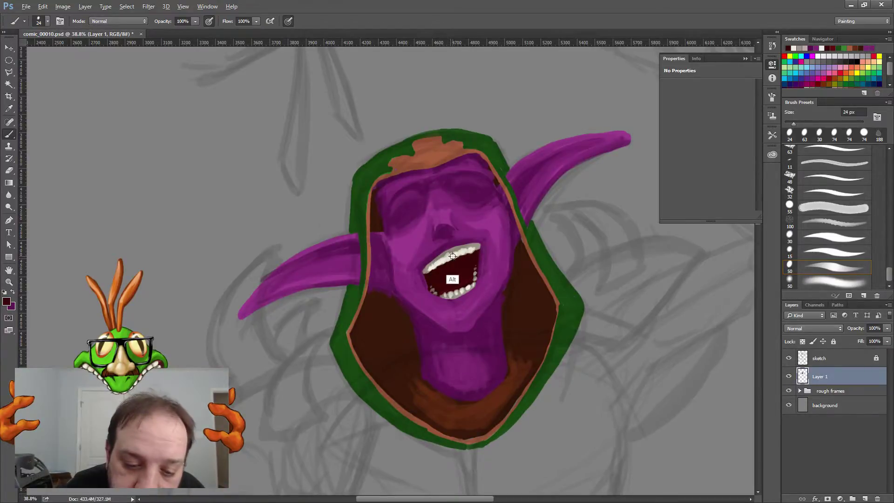
pyautogui.keyDown('alt'); pyautogui.click(452, 255); pyautogui.keyUp('alt')
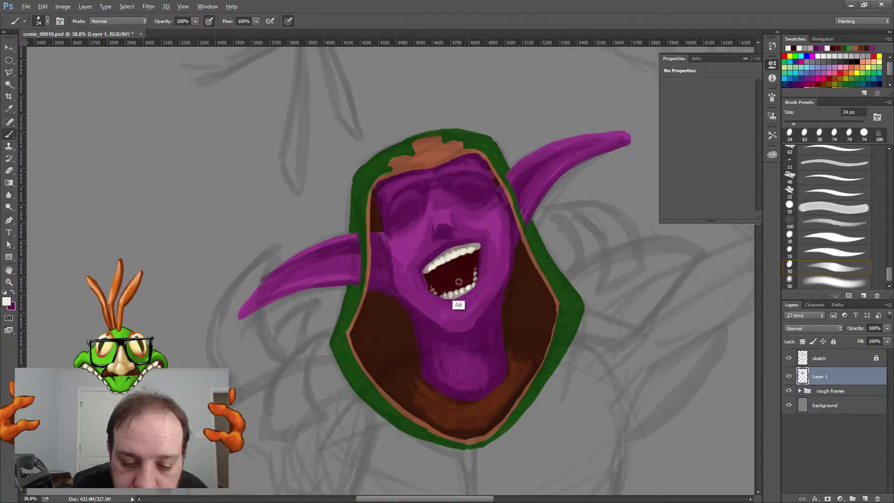
pyautogui.keyDown('alt'); pyautogui.click(433, 299); pyautogui.keyUp('alt')
# Step: Choose a medium muted red and paint the tongue and the gum line above the upper teeth
pyautogui.click(8, 301)
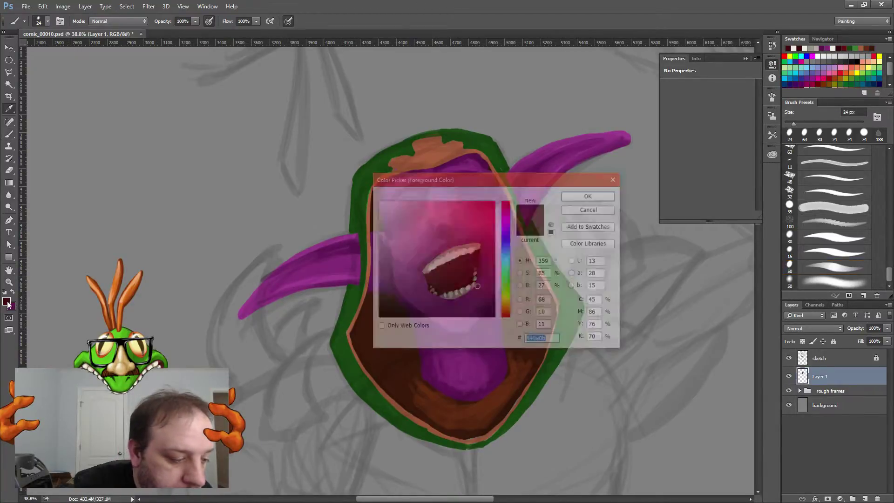
pyautogui.click(472, 257)
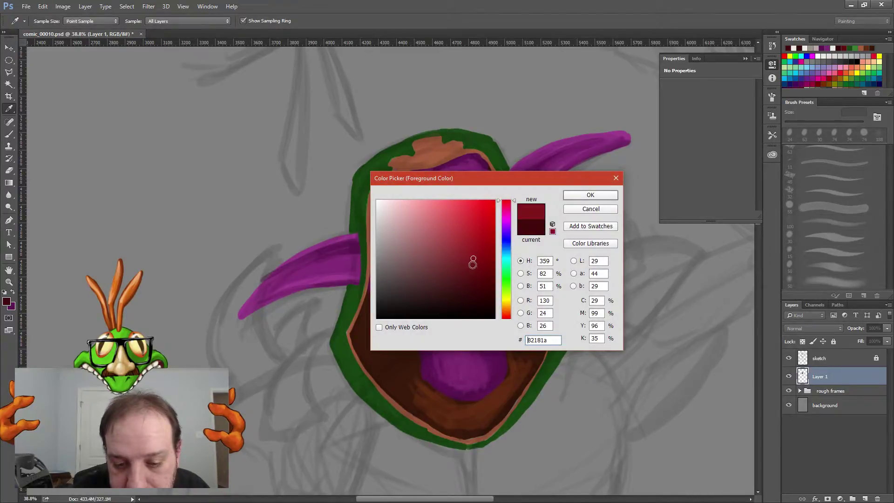
pyautogui.click(453, 258)
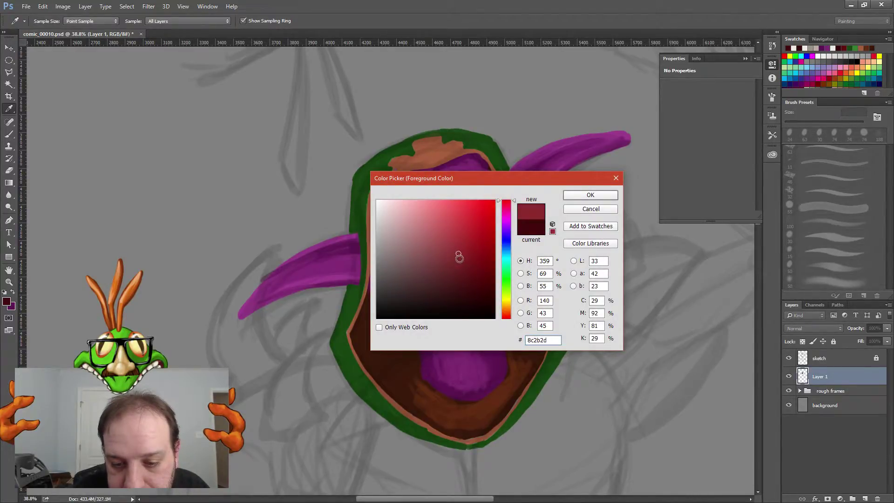
pyautogui.click(577, 194)
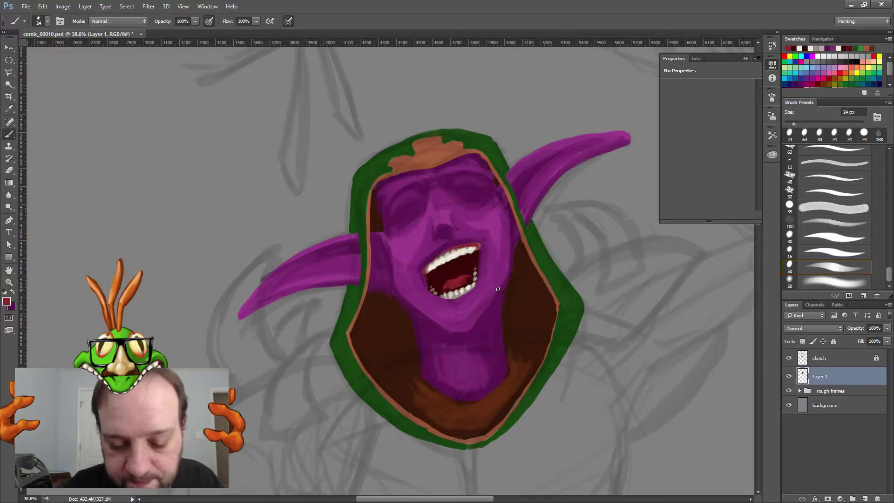
# Step: Sample the dark red of the mouth and the surrounding dark purple to clean up the mouth's outline
pyautogui.press('alt')
pyautogui.keyDown('alt'); pyautogui.click(432, 277); pyautogui.keyUp('alt')
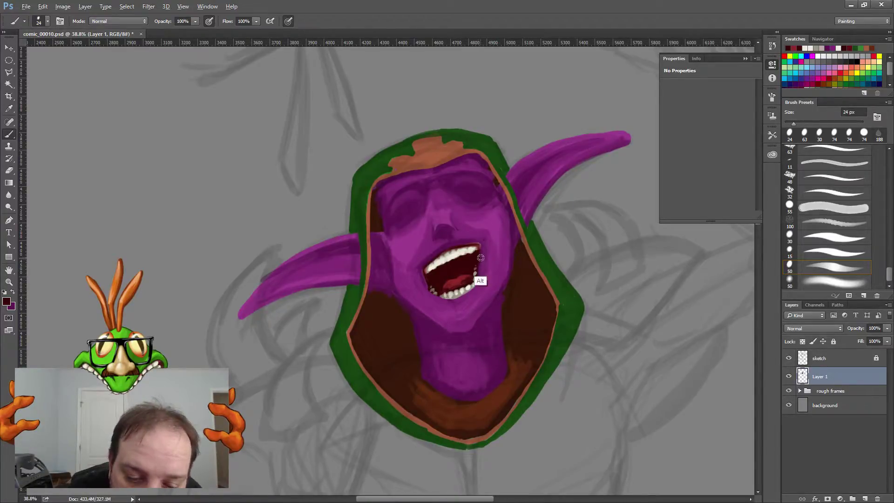
pyautogui.keyDown('alt'); pyautogui.click(473, 237); pyautogui.keyUp('alt')
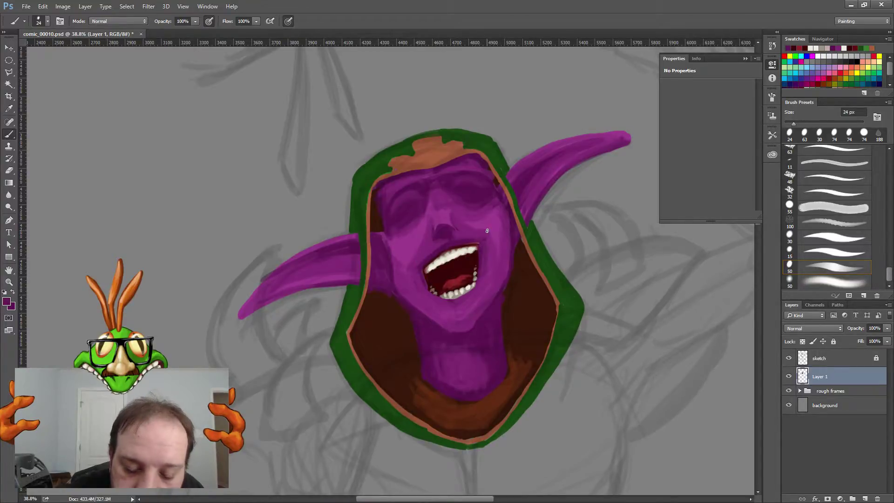
# Step: Hide the sketch layer to show the painted mouth without the lines
pyautogui.press('z')
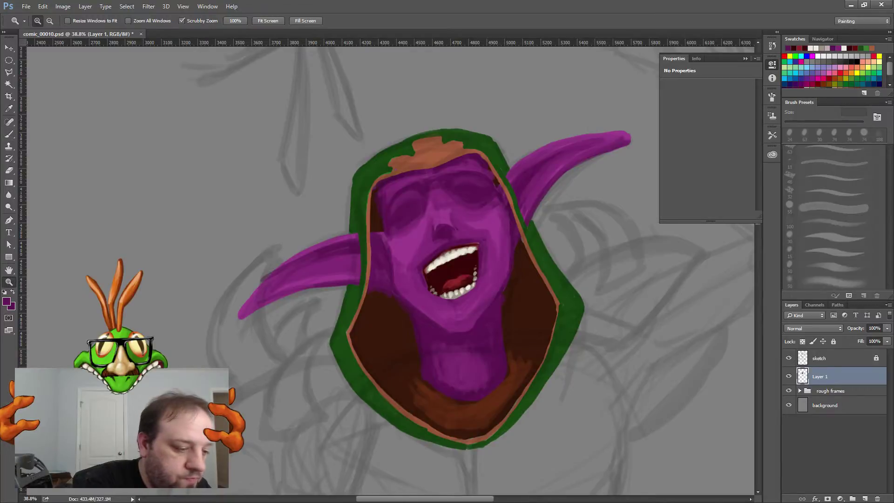
pyautogui.moveTo(472, 237); pyautogui.dragTo(504, 240)
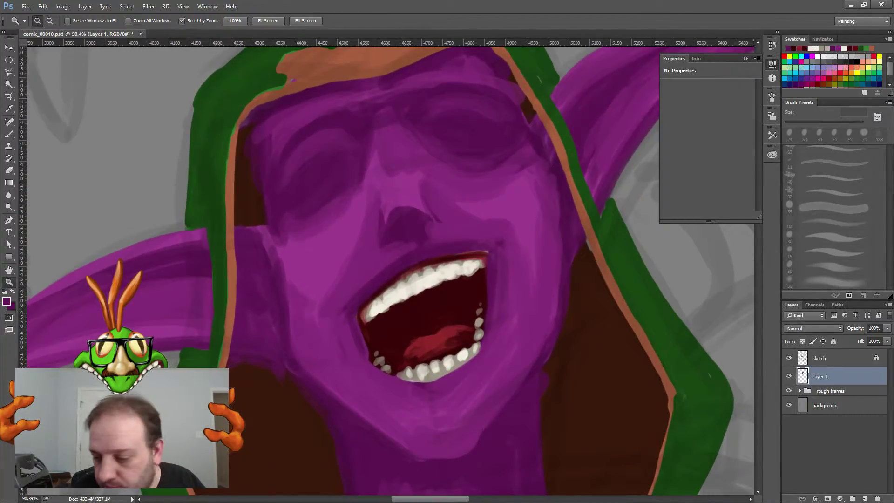
pyautogui.click(788, 358)
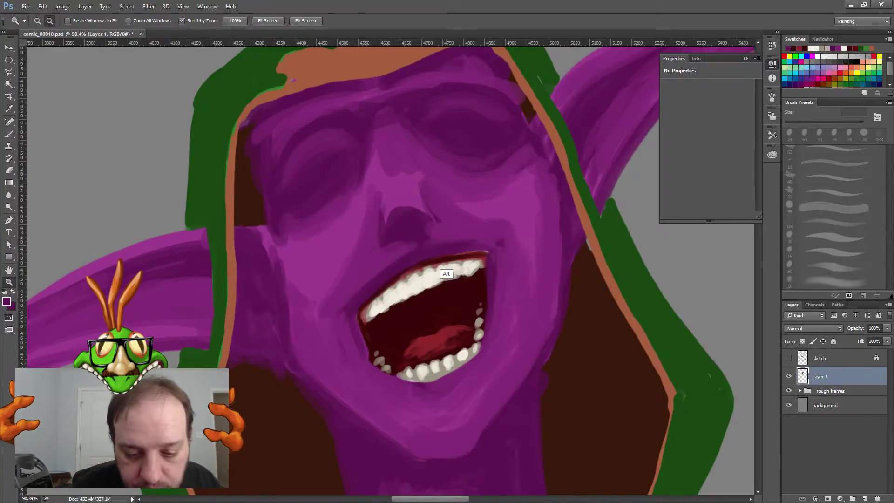
pyautogui.keyDown('alt'); pyautogui.click(447, 275); pyautogui.keyUp('alt')
pyautogui.moveTo(451, 255); pyautogui.dragTo(459, 255)
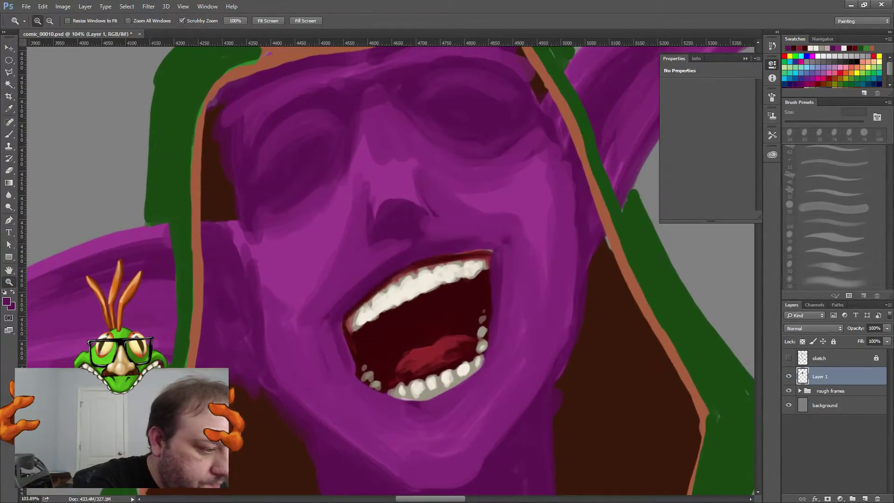
# Step: Reduce the brush size to 13 px and paint purple along the upper lip, trimming the red gum line
pyautogui.press('b')
pyautogui.moveTo(444, 247); pyautogui.dragTo(452, 249)
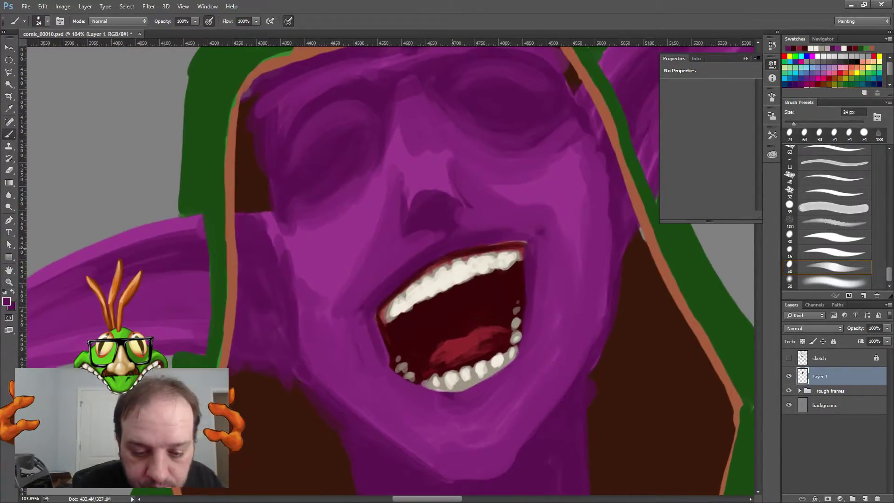
pyautogui.rightClick(495, 240)
pyautogui.moveTo(548, 264); pyautogui.dragTo(546, 264)
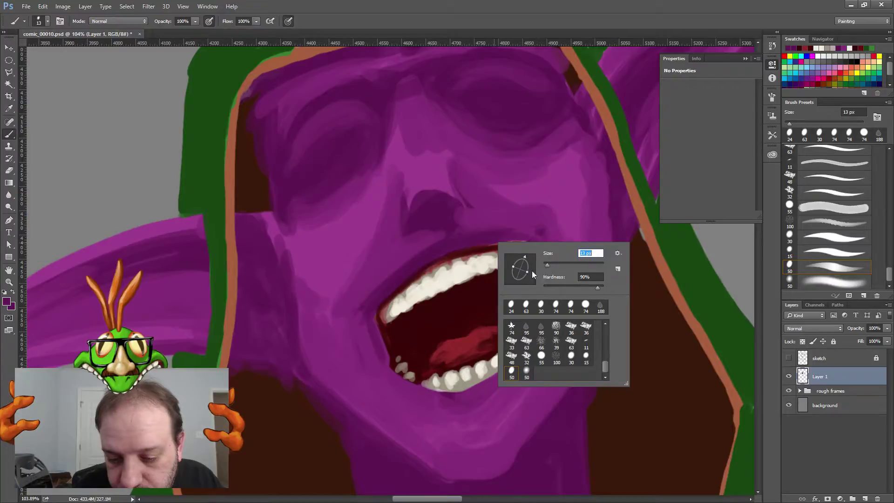
pyautogui.click(423, 257)
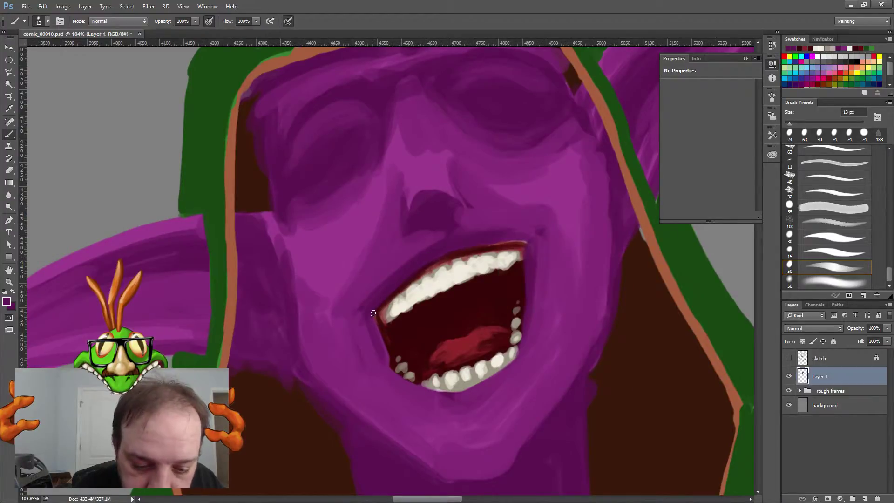
pyautogui.moveTo(375, 312); pyautogui.dragTo(421, 267)
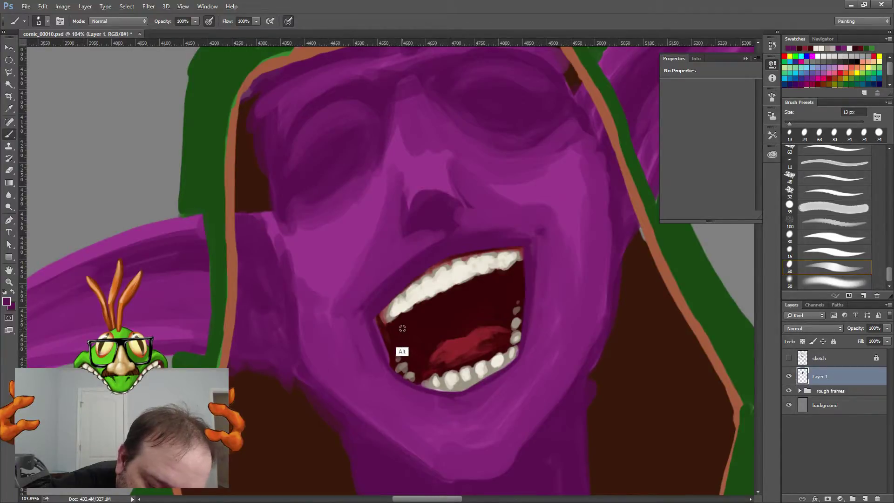
# Step: Darken the mouth's inner corner with sampled dark red and touch up the upper teeth's gum edge with grey-beige
pyautogui.keyDown('alt'); pyautogui.click(398, 350); pyautogui.keyUp('alt')
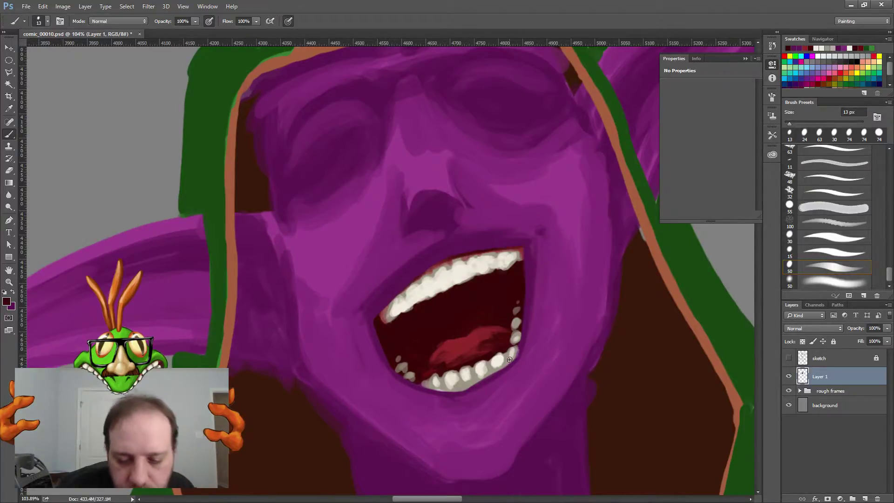
pyautogui.keyDown('alt'); pyautogui.click(390, 342); pyautogui.keyUp('alt')
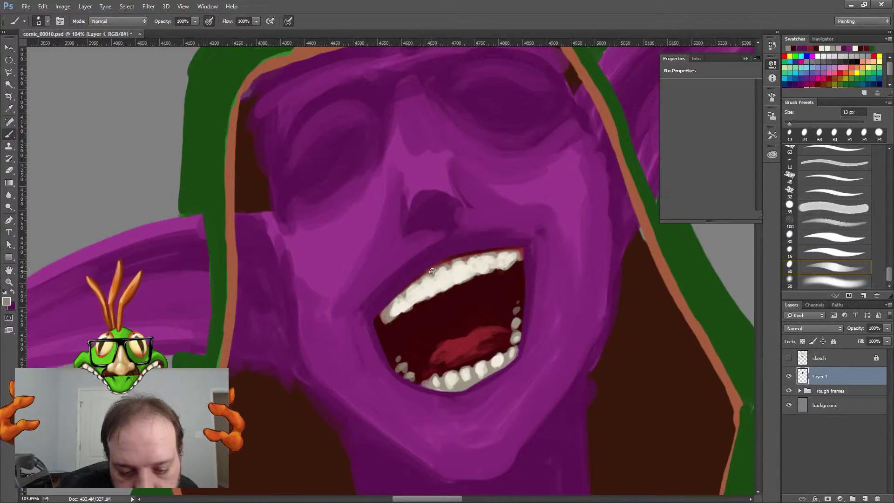
pyautogui.moveTo(452, 267); pyautogui.dragTo(499, 253)
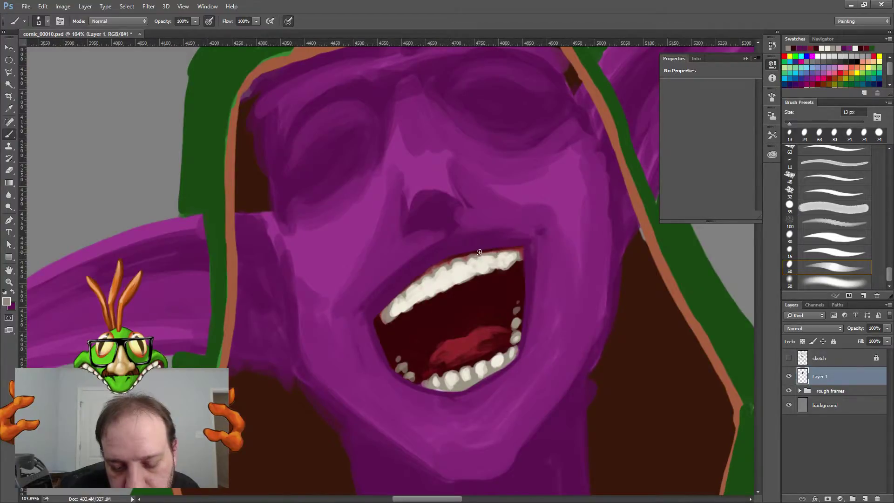
# Step: Sample red and dark red to rework the gum lines above the upper teeth and below the lower teeth
pyautogui.keyDown('alt'); pyautogui.click(521, 275); pyautogui.keyUp('alt')
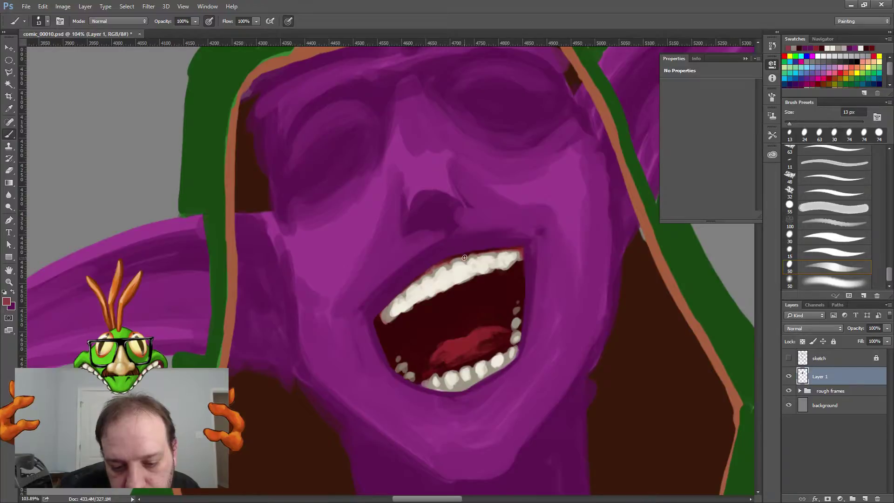
pyautogui.moveTo(461, 259)
pyautogui.mouseDown()
pyautogui.moveTo(453, 263)
pyautogui.moveTo(470, 257)
pyautogui.moveTo(447, 262)
pyautogui.mouseUp()
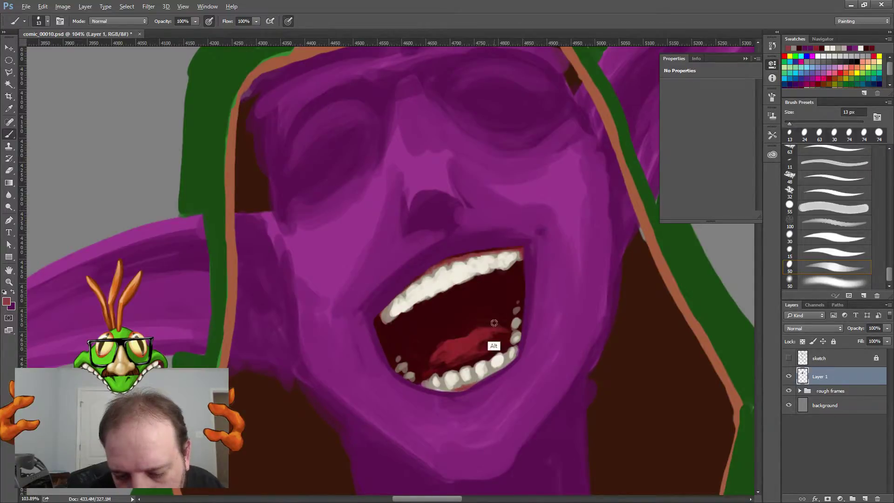
pyautogui.keyDown('alt'); pyautogui.click(499, 292); pyautogui.keyUp('alt')
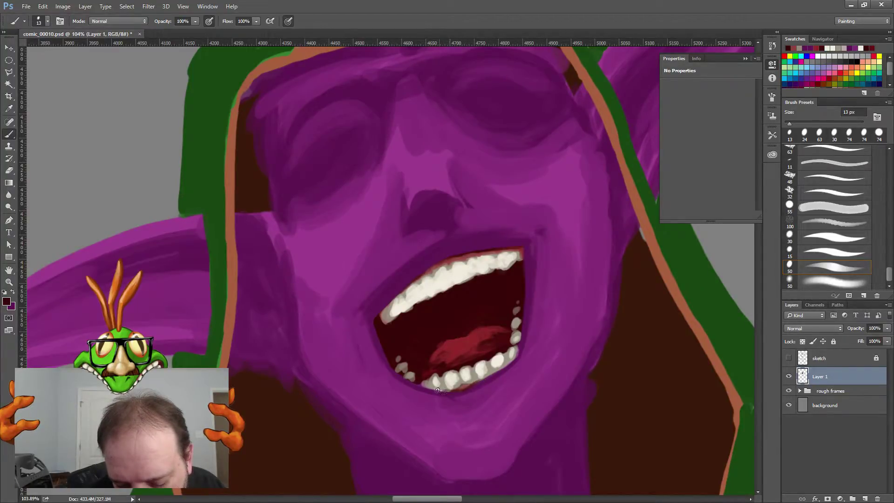
pyautogui.moveTo(438, 390); pyautogui.dragTo(481, 378)
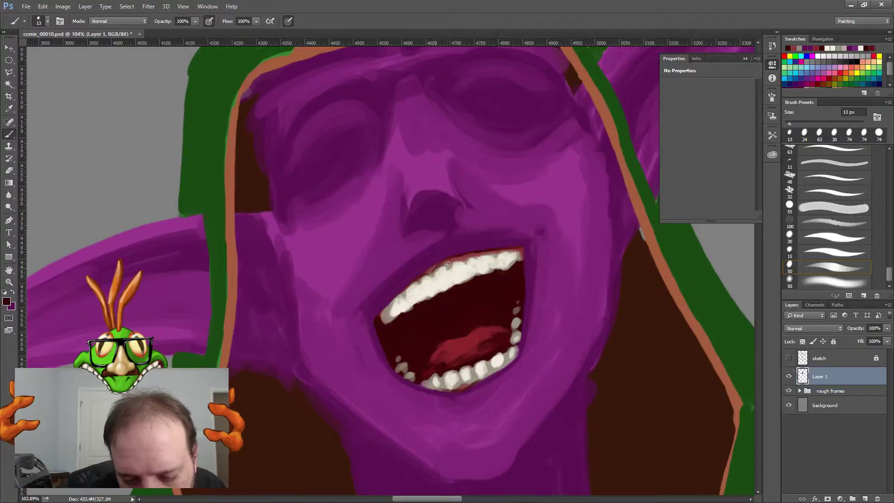
pyautogui.moveTo(422, 275)
pyautogui.mouseDown()
pyautogui.moveTo(451, 258)
pyautogui.moveTo(440, 265)
pyautogui.mouseUp()
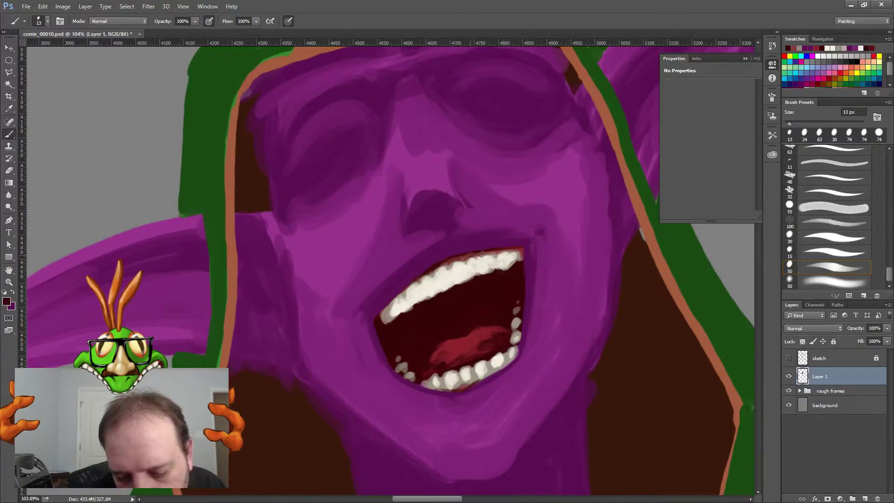
pyautogui.moveTo(482, 254)
pyautogui.mouseDown()
pyautogui.moveTo(516, 251)
pyautogui.moveTo(521, 267)
pyautogui.moveTo(521, 249)
pyautogui.mouseUp()
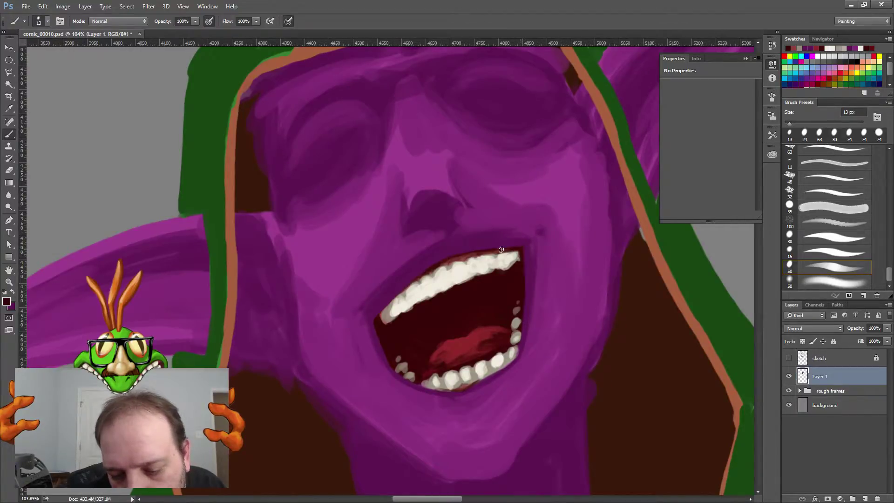
# Step: Sample purples from the skin and reshape the upper lip edge and the area beneath the nose
pyautogui.keyDown('alt'); pyautogui.click(434, 258); pyautogui.keyUp('alt')
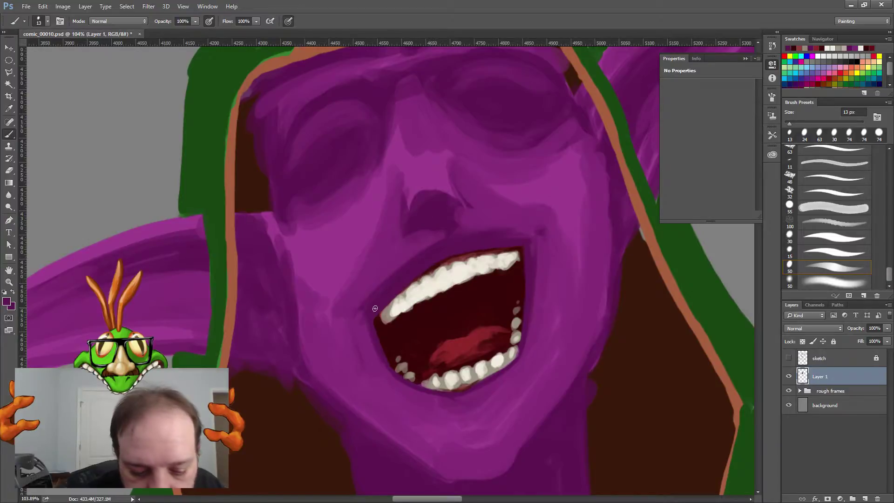
pyautogui.moveTo(373, 315); pyautogui.dragTo(424, 249)
pyautogui.keyDown('alt'); pyautogui.click(429, 241); pyautogui.keyUp('alt')
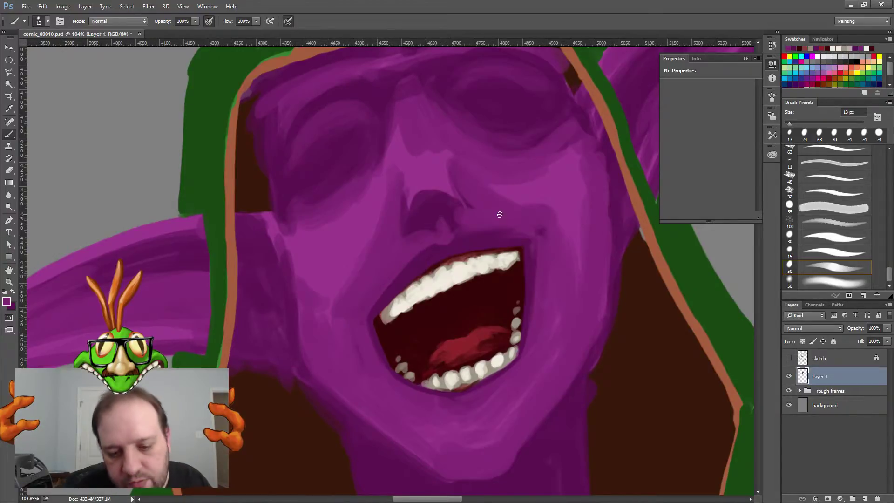
pyautogui.moveTo(475, 233); pyautogui.dragTo(527, 236)
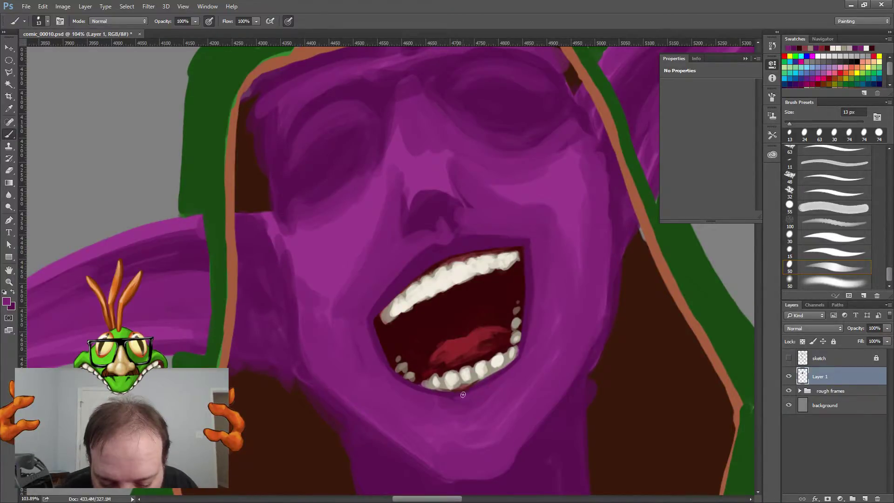
# Step: Define the lower lip beneath the bottom teeth with sampled darker and lighter purples
pyautogui.keyDown('alt'); pyautogui.click(471, 428); pyautogui.keyUp('alt')
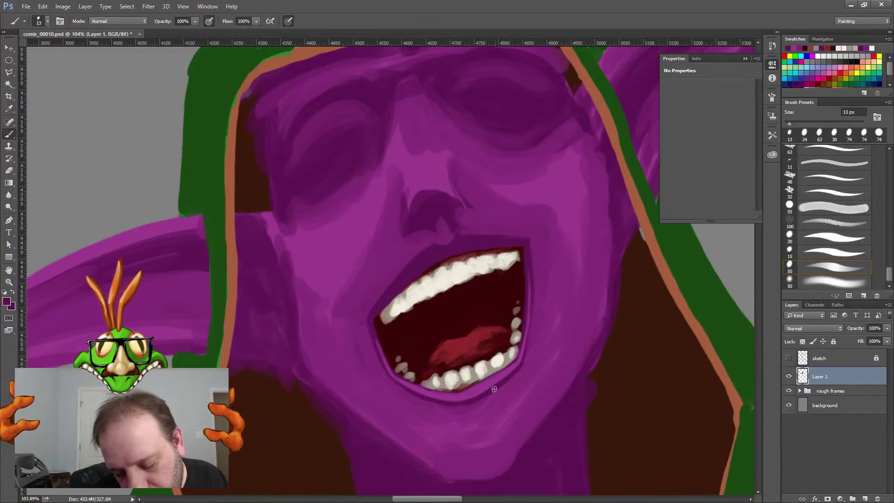
pyautogui.click(467, 409)
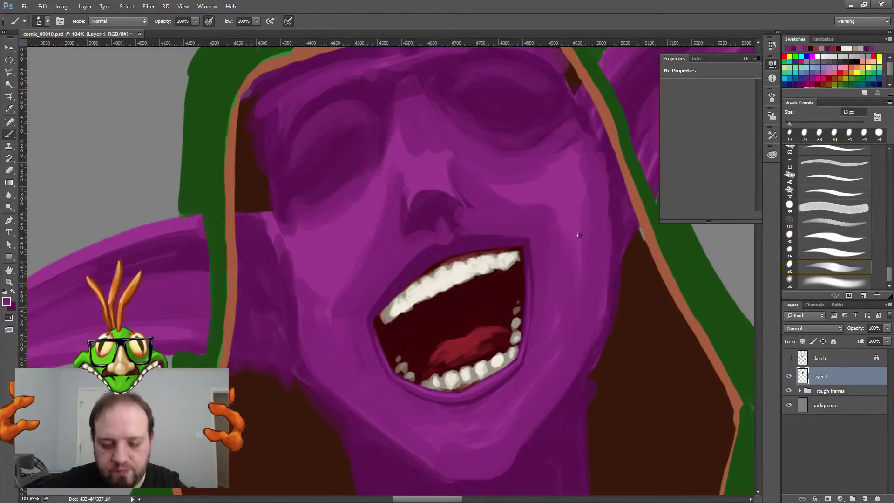
pyautogui.keyDown('alt'); pyautogui.click(454, 397); pyautogui.keyUp('alt')
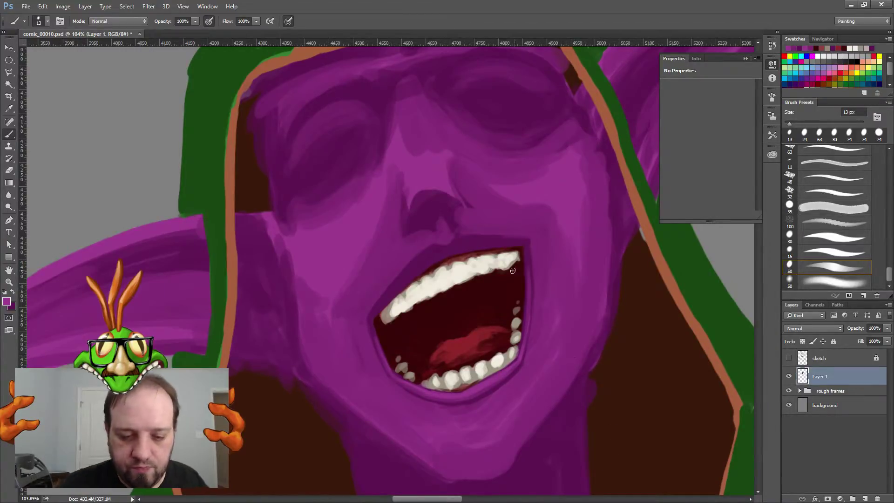
# Step: Sample dark and light purples from the face to define the nose's side contour, bridge highlight and nostril edge
pyautogui.keyDown('alt'); pyautogui.click(432, 213); pyautogui.keyUp('alt')
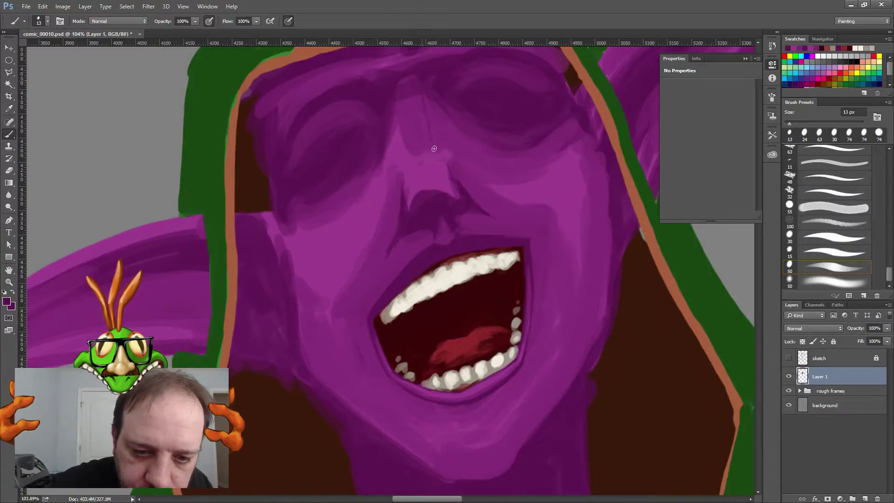
pyautogui.moveTo(422, 79)
pyautogui.mouseDown()
pyautogui.moveTo(434, 145)
pyautogui.moveTo(432, 134)
pyautogui.moveTo(452, 175)
pyautogui.moveTo(449, 154)
pyautogui.moveTo(444, 190)
pyautogui.mouseUp()
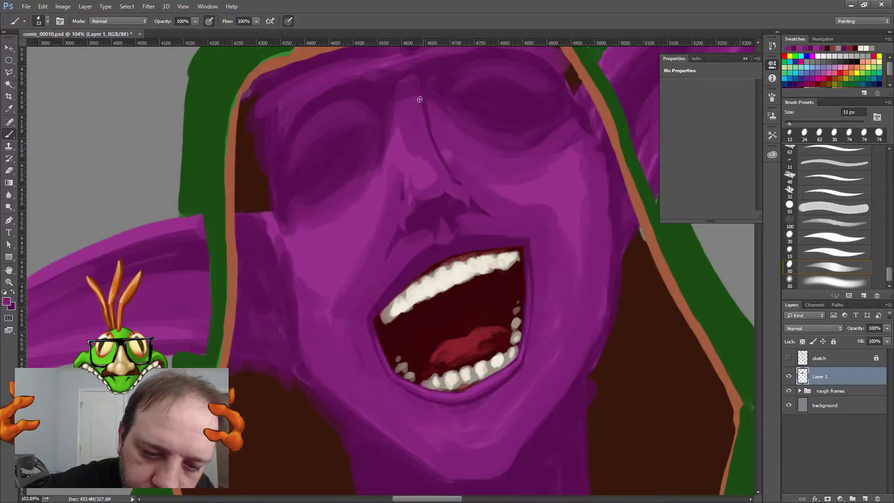
pyautogui.keyDown('alt'); pyautogui.click(413, 86); pyautogui.keyUp('alt')
pyautogui.moveTo(416, 89); pyautogui.dragTo(423, 137)
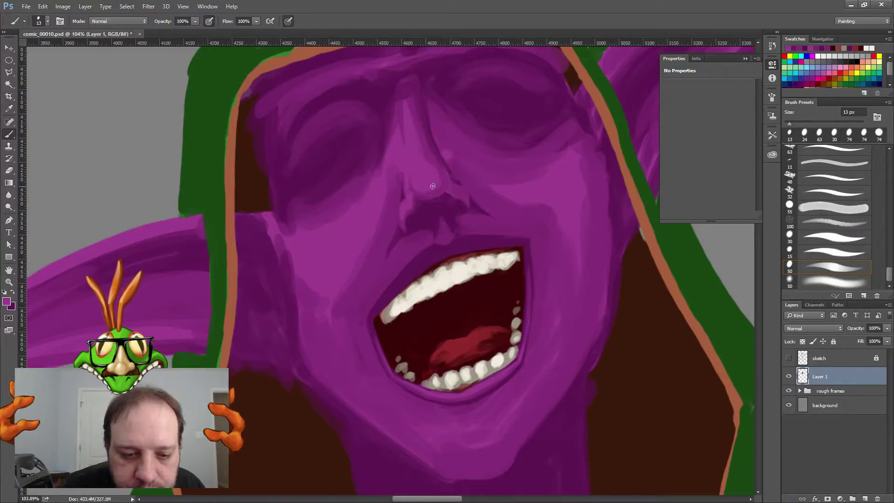
pyautogui.keyDown('alt'); pyautogui.click(398, 180); pyautogui.keyUp('alt')
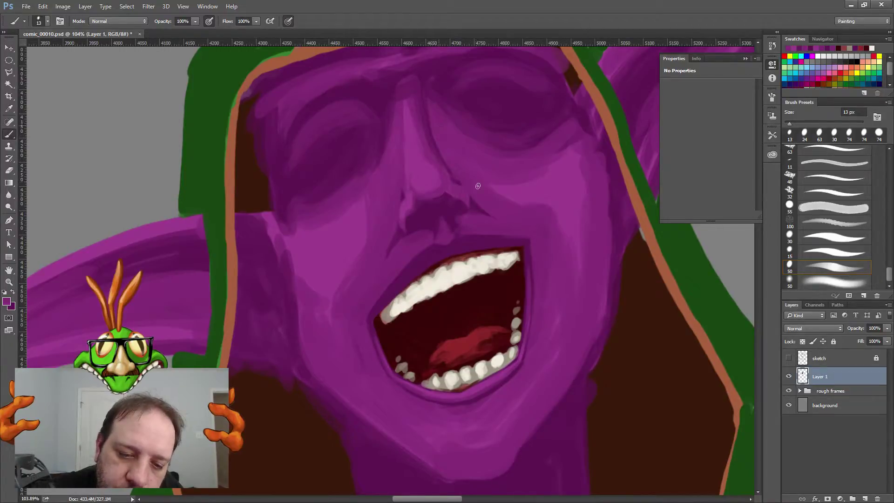
# Step: Set the brush size to 37 px and soften the cheeks, chin and area above the upper lip with sampled purples
pyautogui.rightClick(571, 211)
pyautogui.click(633, 228)
pyautogui.click(578, 156)
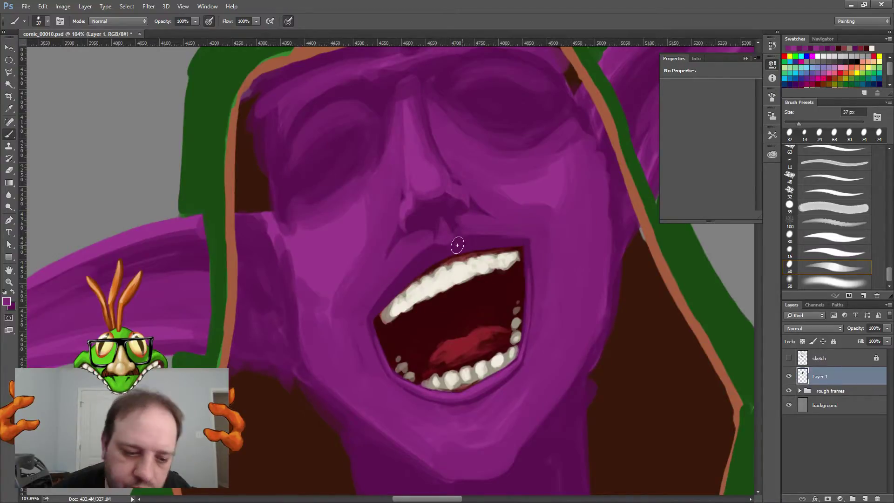
pyautogui.moveTo(292, 248); pyautogui.dragTo(287, 245)
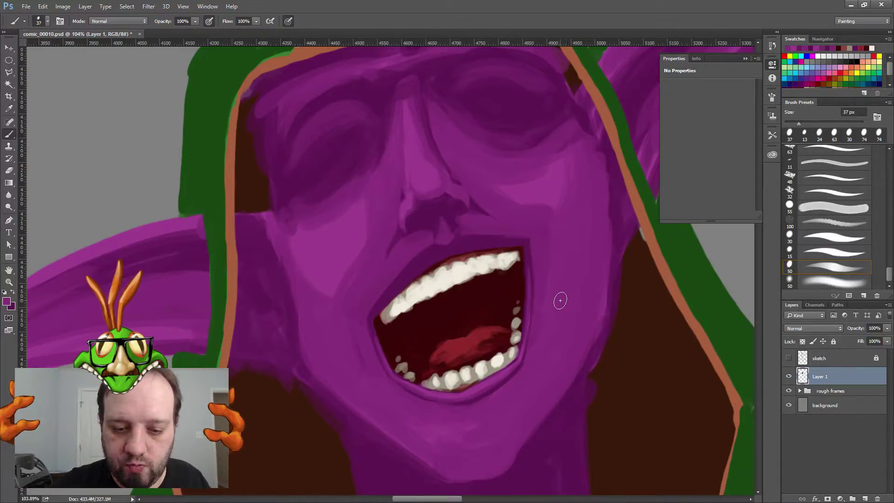
pyautogui.press('alt')
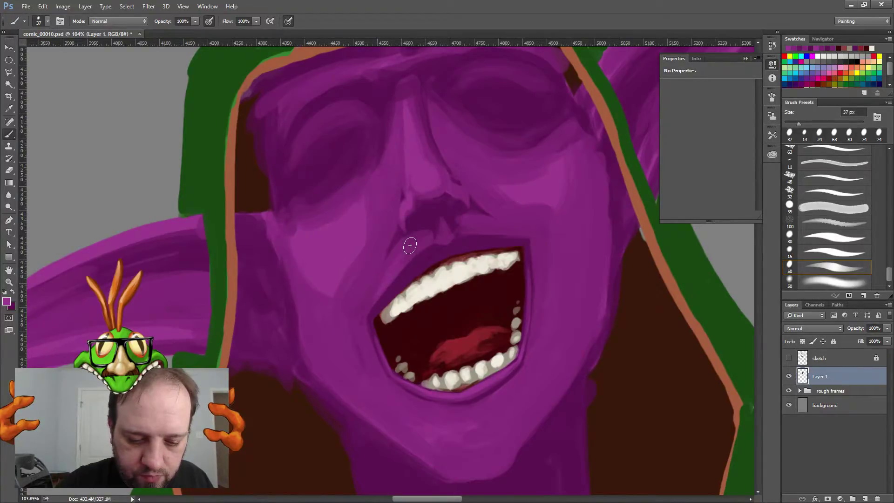
pyautogui.moveTo(447, 239)
pyautogui.mouseDown()
pyautogui.moveTo(447, 225)
pyautogui.moveTo(441, 244)
pyautogui.moveTo(446, 232)
pyautogui.mouseUp()
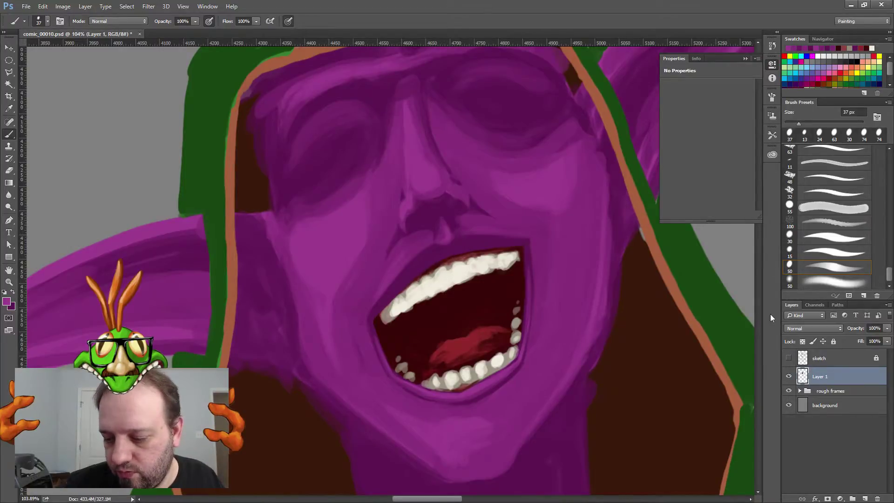
# Step: Collapse the Properties panel and paint light purple strokes along the brow ridge
pyautogui.click(744, 58)
pyautogui.moveTo(756, 187); pyautogui.dragTo(756, 180)
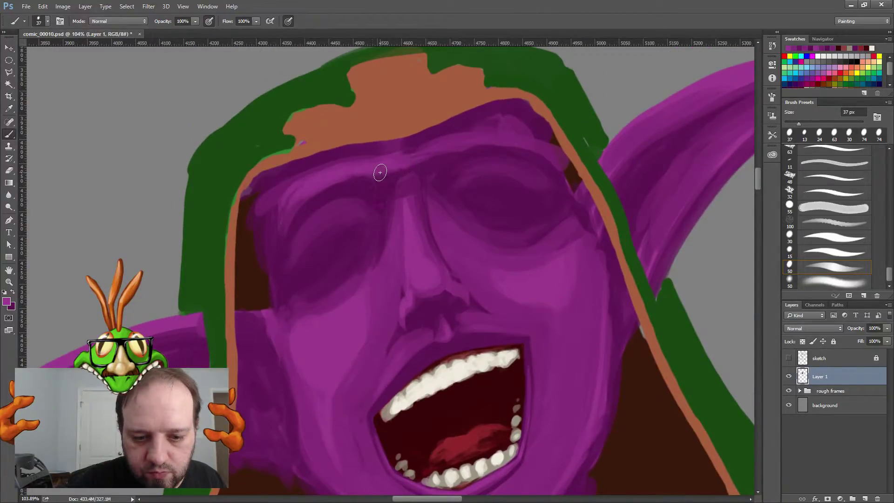
pyautogui.moveTo(387, 154)
pyautogui.mouseDown()
pyautogui.moveTo(495, 117)
pyautogui.moveTo(456, 124)
pyautogui.moveTo(489, 118)
pyautogui.moveTo(465, 131)
pyautogui.moveTo(470, 143)
pyautogui.moveTo(449, 150)
pyautogui.moveTo(420, 145)
pyautogui.moveTo(474, 120)
pyautogui.moveTo(400, 150)
pyautogui.moveTo(408, 146)
pyautogui.moveTo(329, 160)
pyautogui.moveTo(288, 179)
pyautogui.moveTo(333, 163)
pyautogui.moveTo(279, 208)
pyautogui.mouseUp()
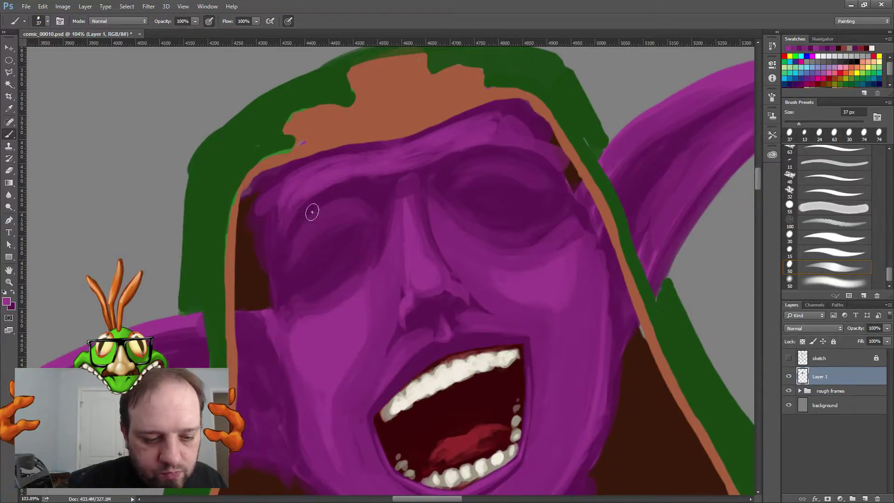
# Step: Darken the temple and outer eye corner beside the right-hand hood trim, blending them into the cheek with sampled purples
pyautogui.keyDown('alt'); pyautogui.click(309, 232); pyautogui.keyUp('alt')
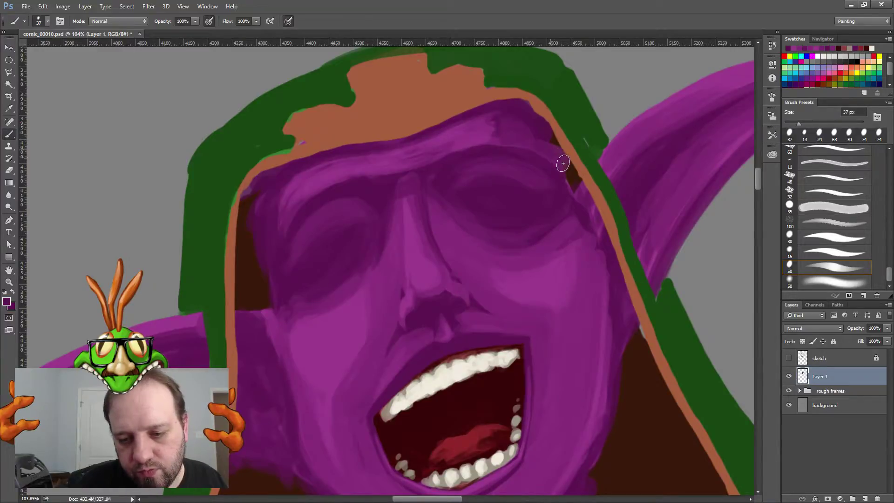
pyautogui.moveTo(570, 178); pyautogui.dragTo(576, 183)
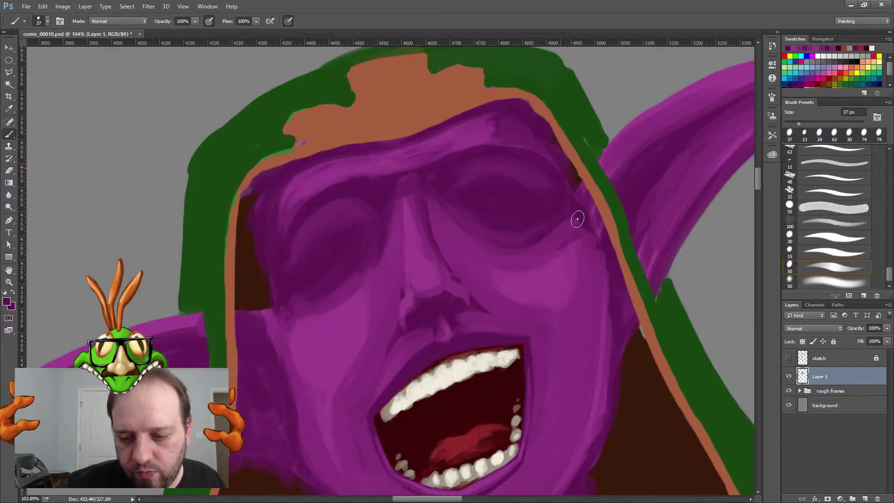
pyautogui.moveTo(577, 219); pyautogui.dragTo(585, 258)
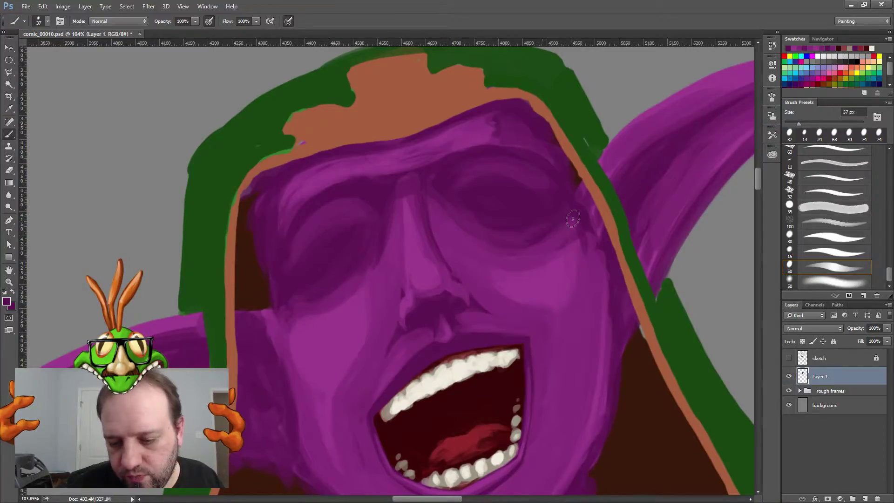
pyautogui.moveTo(587, 242)
pyautogui.mouseDown()
pyautogui.moveTo(595, 286)
pyautogui.moveTo(589, 251)
pyautogui.moveTo(561, 249)
pyautogui.mouseUp()
pyautogui.keyDown('alt'); pyautogui.click(589, 297); pyautogui.keyUp('alt')
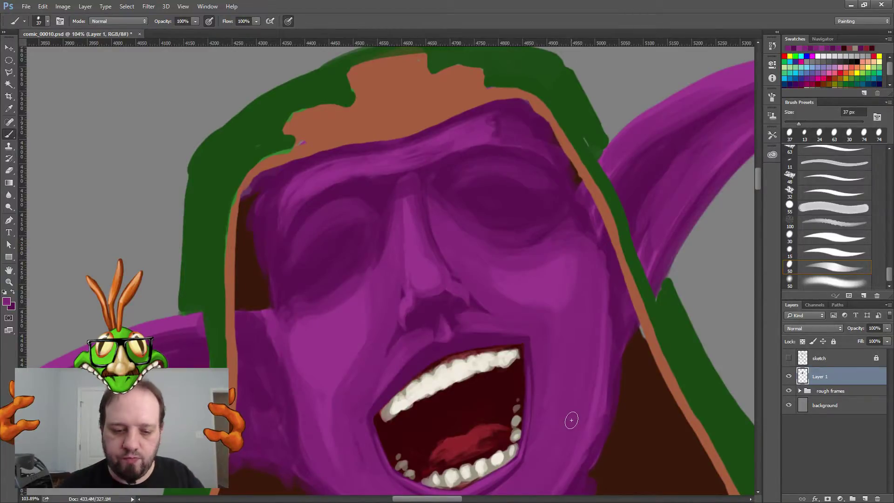
# Step: Refine the eye socket shadows and brow highlight with sampled dark and light purples, and save the file
pyautogui.keyDown('alt'); pyautogui.click(341, 271); pyautogui.keyUp('alt')
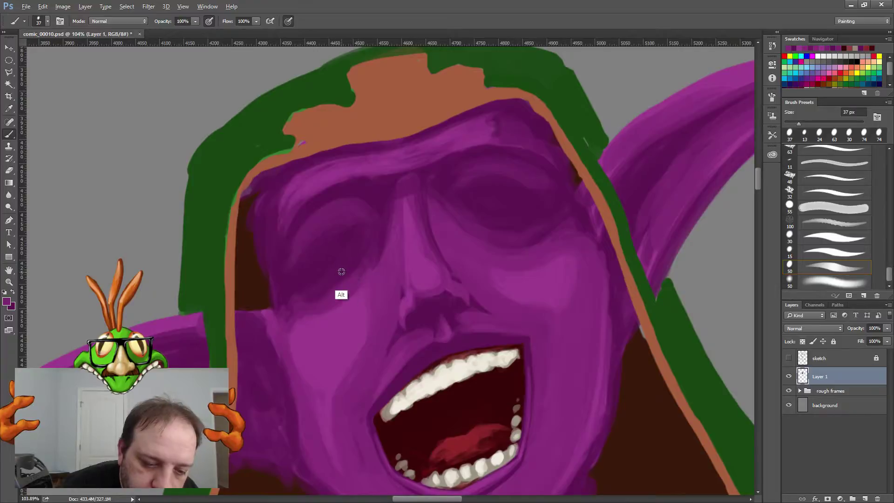
pyautogui.keyDown('alt'); pyautogui.click(341, 271); pyautogui.keyUp('alt')
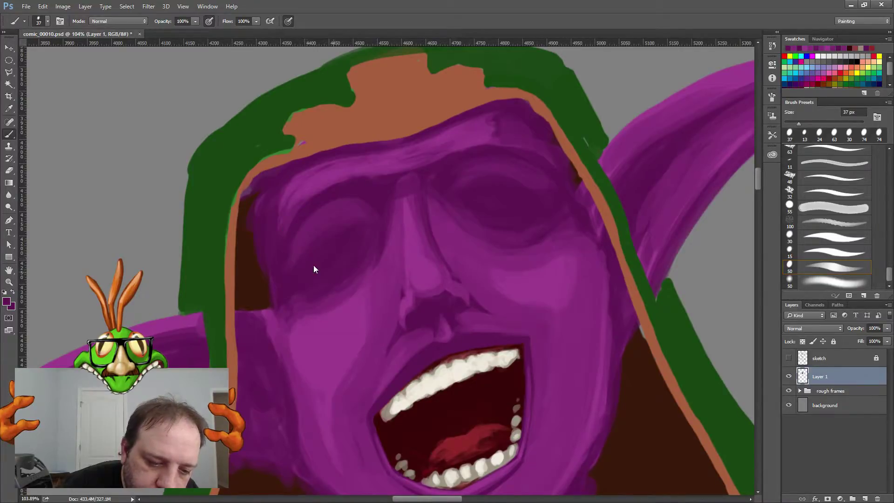
pyautogui.keyDown('alt'); pyautogui.click(324, 257); pyautogui.keyUp('alt')
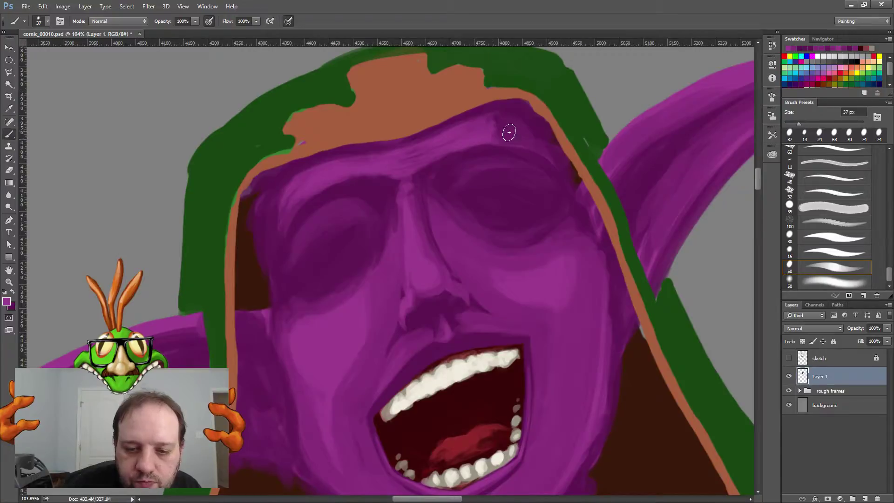
pyautogui.moveTo(493, 126)
pyautogui.mouseDown()
pyautogui.moveTo(519, 139)
pyautogui.moveTo(500, 136)
pyautogui.moveTo(514, 141)
pyautogui.moveTo(493, 118)
pyautogui.moveTo(511, 137)
pyautogui.moveTo(494, 137)
pyautogui.moveTo(526, 143)
pyautogui.moveTo(508, 115)
pyautogui.mouseUp()
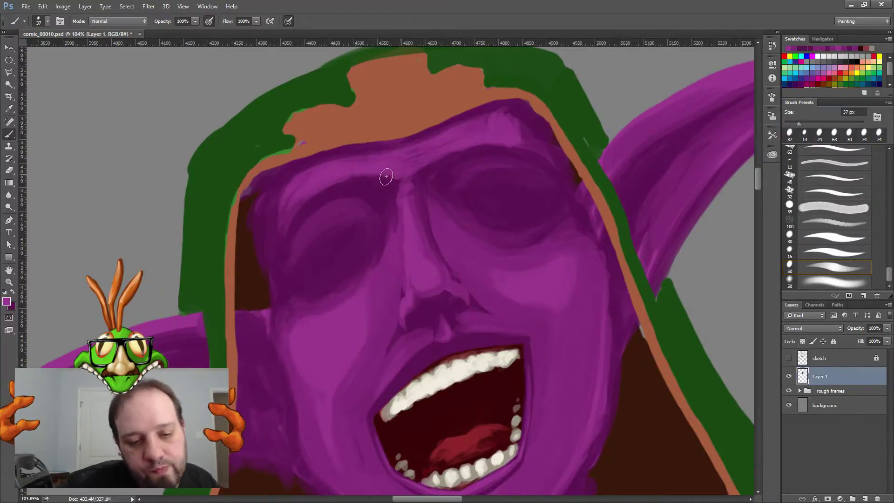
pyautogui.keyDown('alt'); pyautogui.click(367, 184); pyautogui.keyUp('alt')
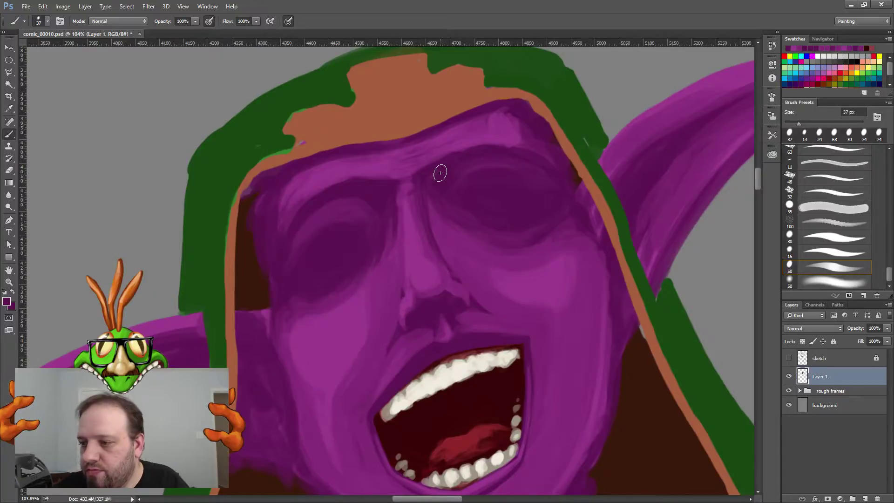
pyautogui.hotkey('ctrl', 's')
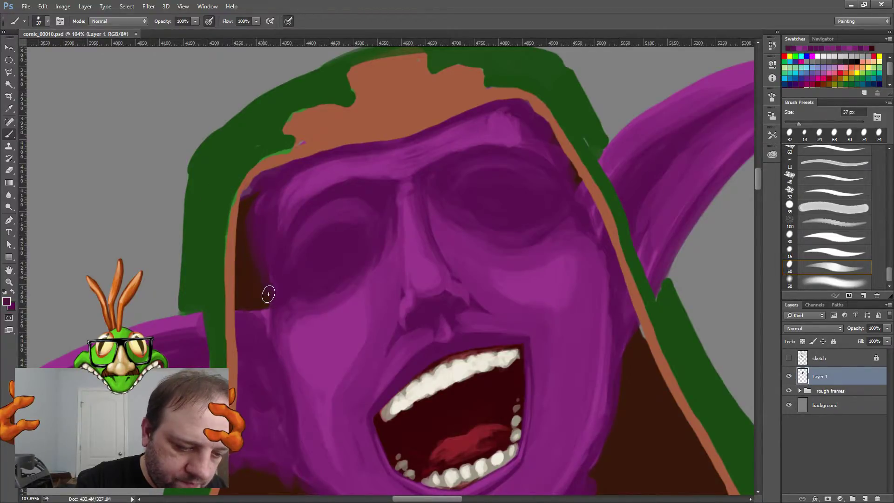
# Step: Blend the face's left edge and upper temple into the hood's dark interior with sampled brown and dark maroon
pyautogui.keyDown('alt'); pyautogui.click(246, 274); pyautogui.keyUp('alt')
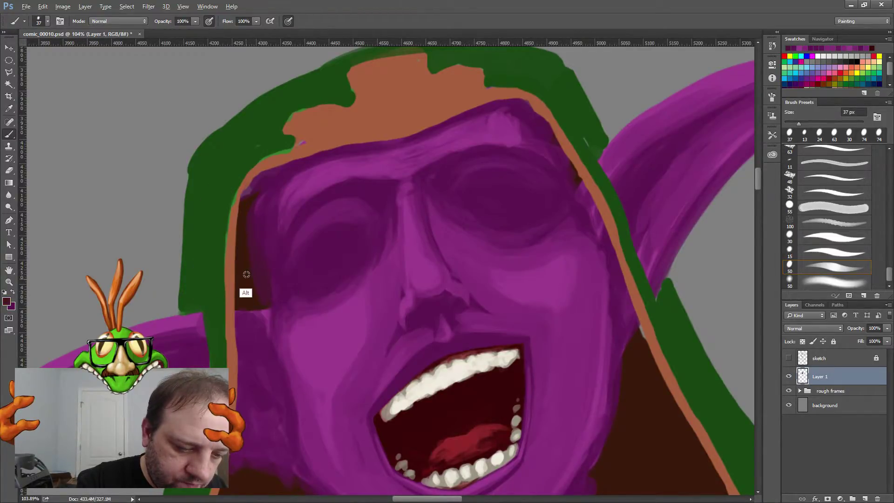
pyautogui.moveTo(251, 263); pyautogui.dragTo(258, 293)
pyautogui.moveTo(246, 206); pyautogui.dragTo(248, 236)
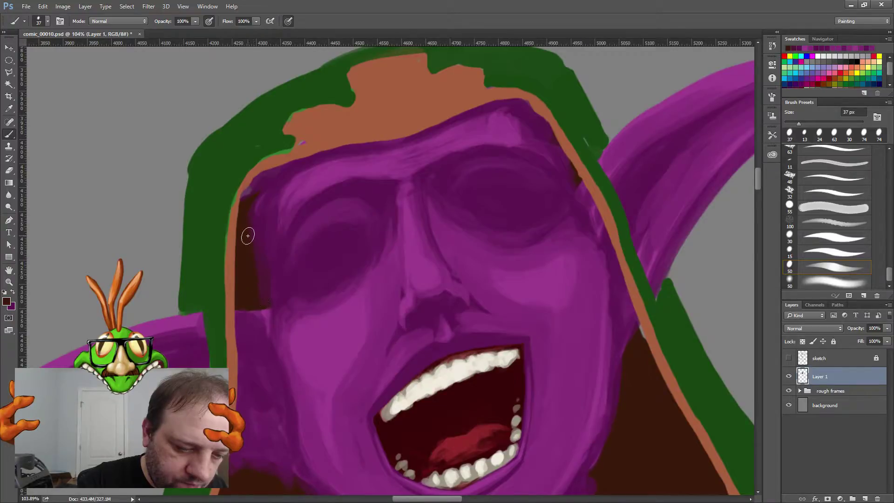
pyautogui.keyDown('alt'); pyautogui.click(259, 279); pyautogui.keyUp('alt')
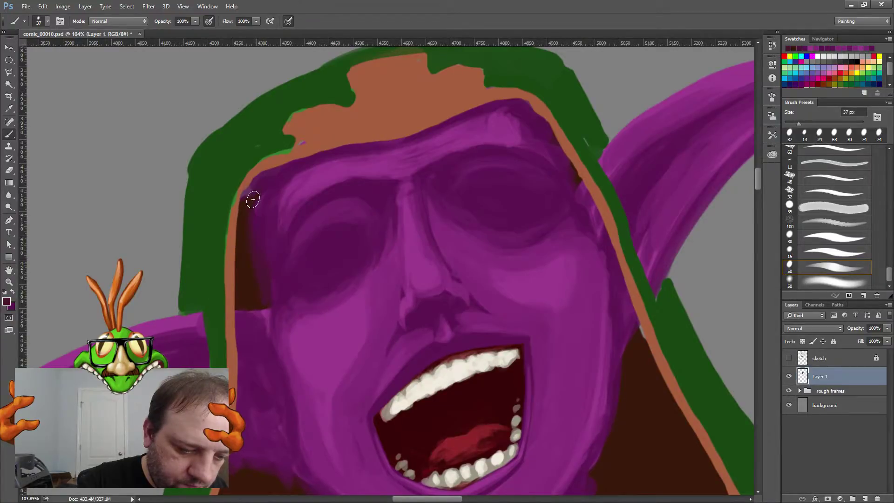
pyautogui.moveTo(253, 199); pyautogui.dragTo(267, 304)
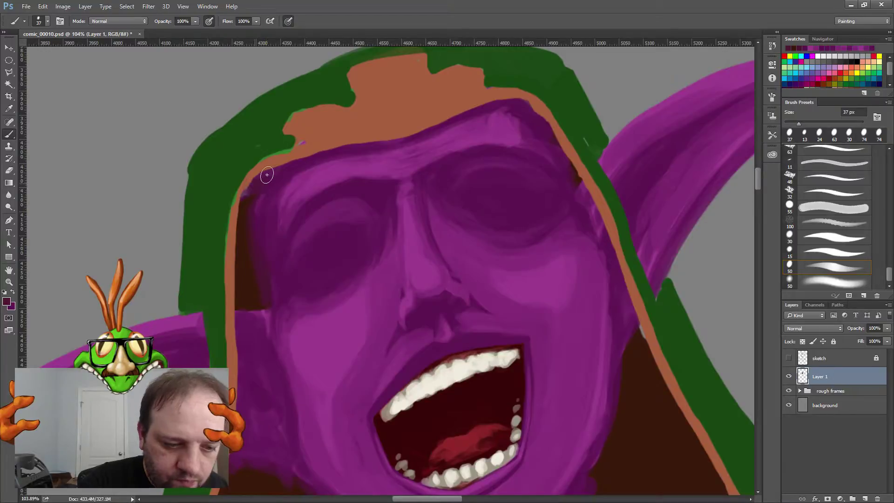
pyautogui.moveTo(245, 196); pyautogui.dragTo(296, 162)
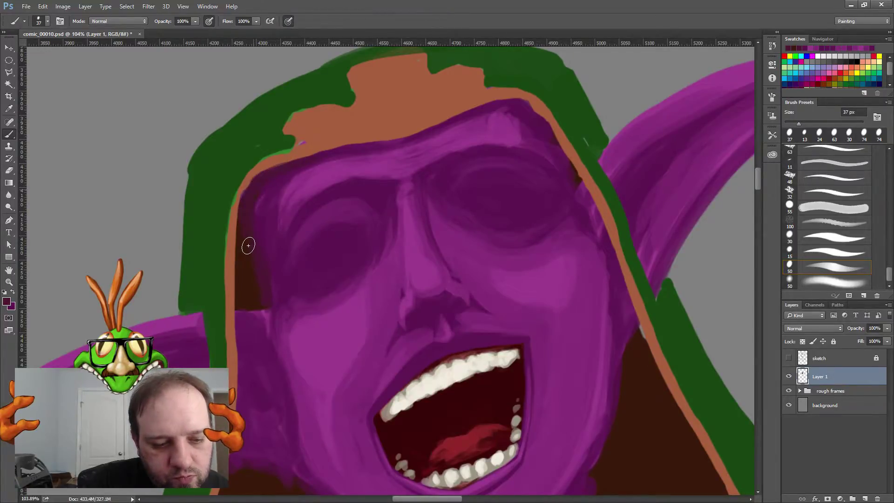
# Step: Set the brush size to 23 px and paint a dark maroon shadow across the forehead under the orange hood trim
pyautogui.rightClick(361, 151)
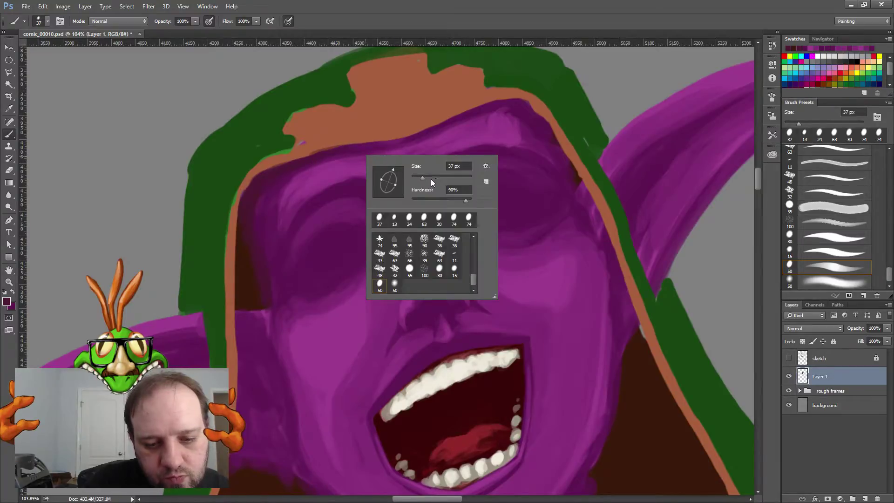
pyautogui.moveTo(418, 176); pyautogui.dragTo(418, 176)
pyautogui.click(340, 153)
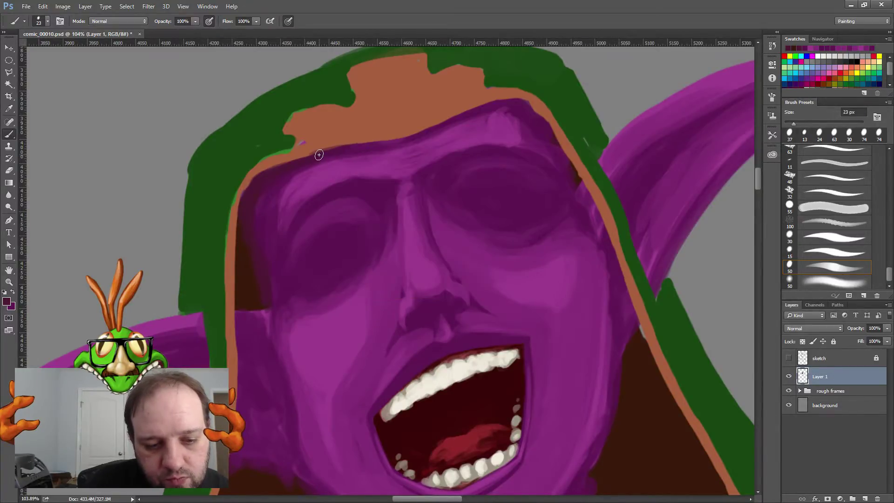
pyautogui.moveTo(368, 147); pyautogui.dragTo(438, 129)
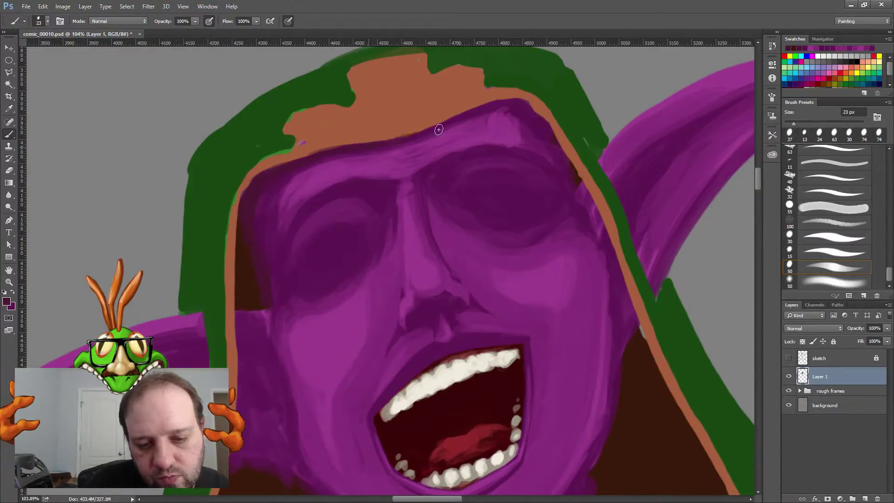
pyautogui.moveTo(520, 103); pyautogui.dragTo(529, 108)
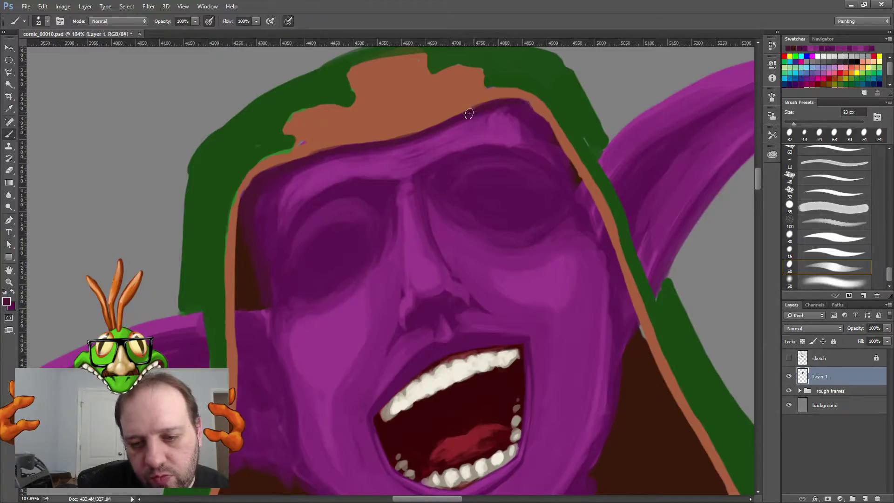
# Step: Continue the dark maroon shadow along the inside of the right-hand hood trim, from the forehead down past the cheek
pyautogui.moveTo(468, 114)
pyautogui.mouseDown()
pyautogui.moveTo(534, 107)
pyautogui.moveTo(607, 241)
pyautogui.mouseUp()
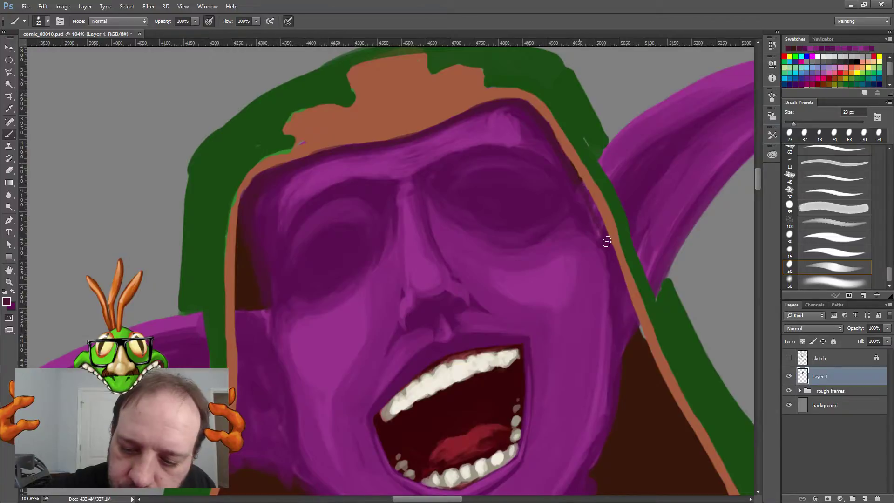
pyautogui.moveTo(584, 190); pyautogui.dragTo(601, 216)
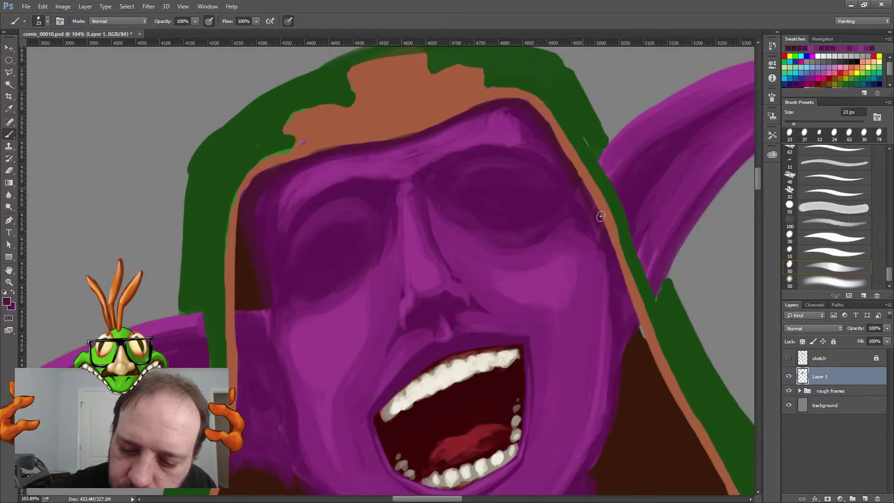
pyautogui.moveTo(567, 166); pyautogui.dragTo(608, 249)
pyautogui.moveTo(588, 199); pyautogui.dragTo(621, 402)
pyautogui.moveTo(631, 328); pyautogui.dragTo(621, 366)
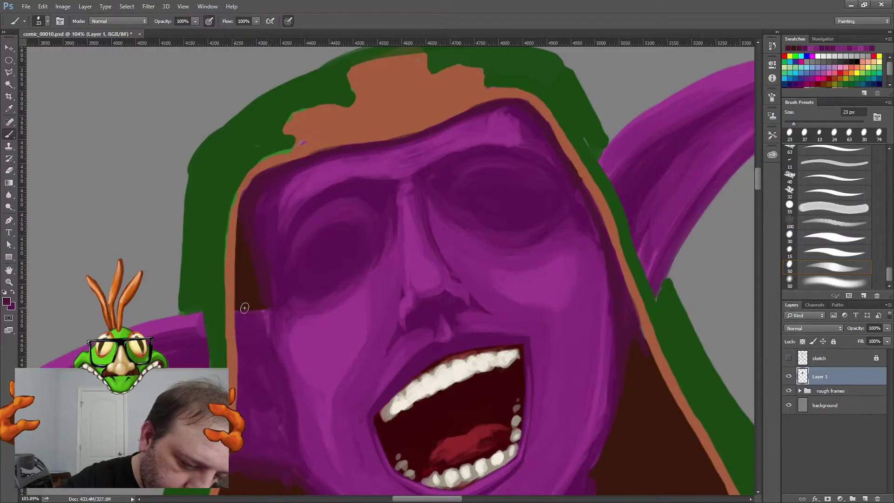
# Step: Shade the purple area between the left hood trim and the cheek, toning down its bright upper edge with sampled purples
pyautogui.moveTo(237, 314); pyautogui.dragTo(240, 353)
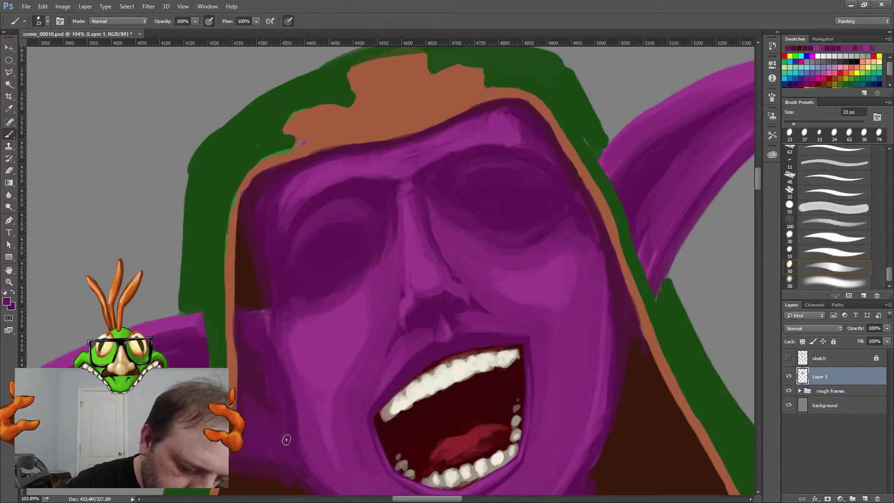
pyautogui.keyDown('alt'); pyautogui.click(265, 328); pyautogui.keyUp('alt')
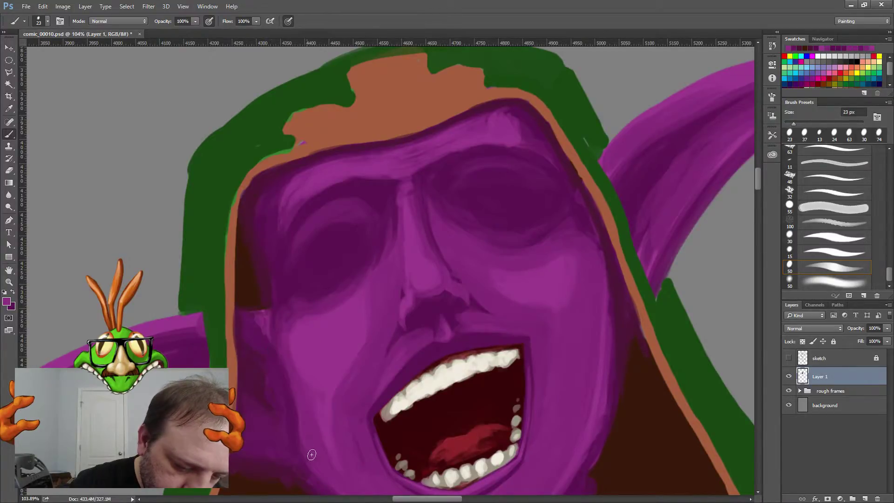
pyautogui.keyDown('alt'); pyautogui.click(259, 335); pyautogui.keyUp('alt')
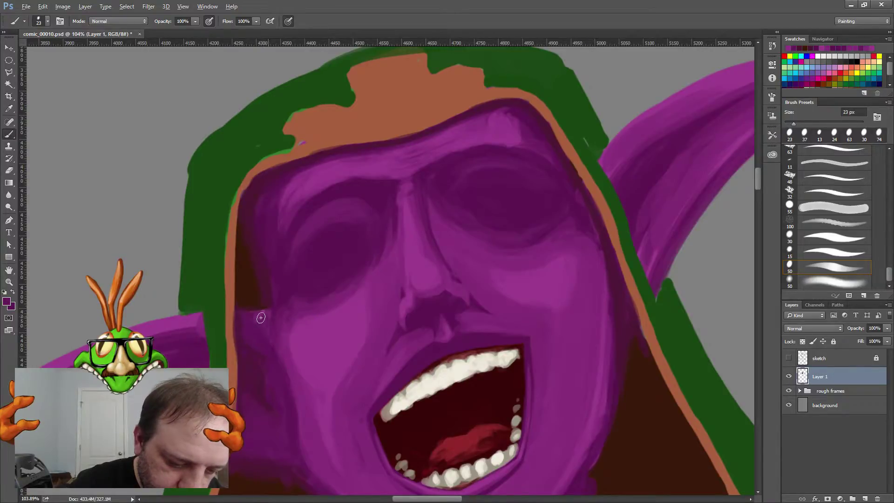
# Step: Touch up the upper edge of the purple area between the left hood trim and the cheek
pyautogui.moveTo(254, 316); pyautogui.dragTo(285, 311)
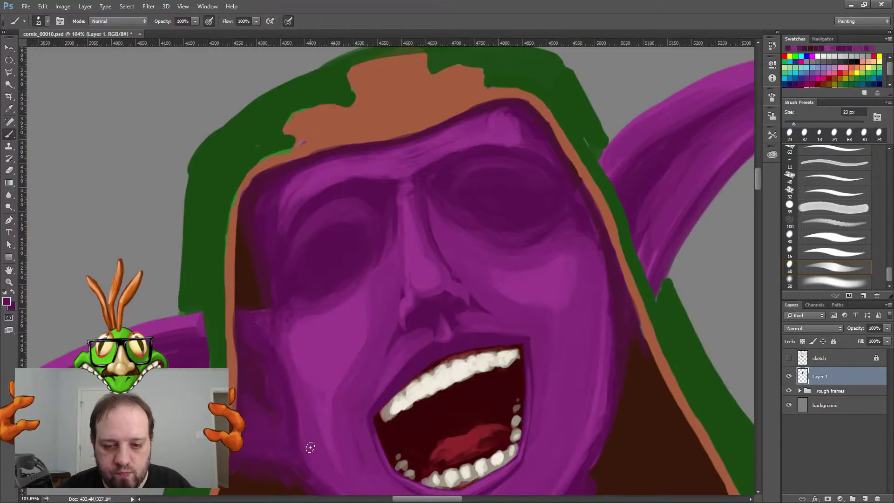
# Step: Set the brush size to 24 px, choose a light pinkish purple, and paint a solid almond eye shape in the left socket
pyautogui.rightClick(366, 254)
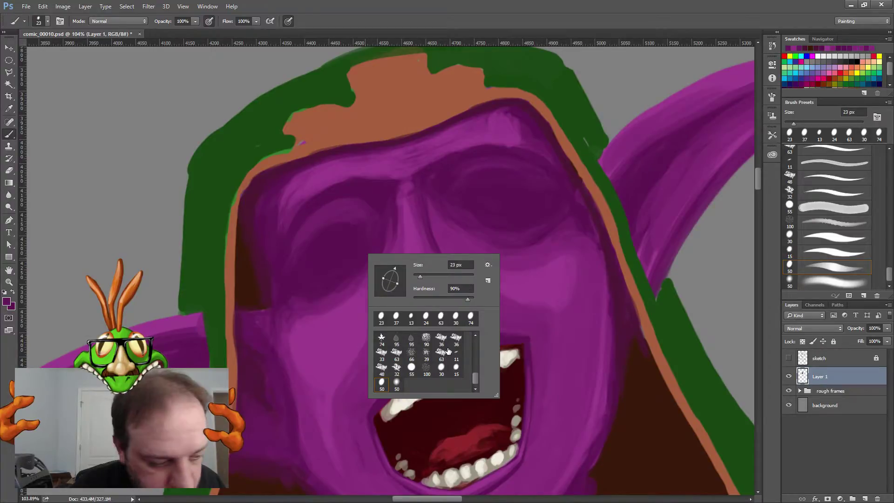
pyautogui.click(422, 273)
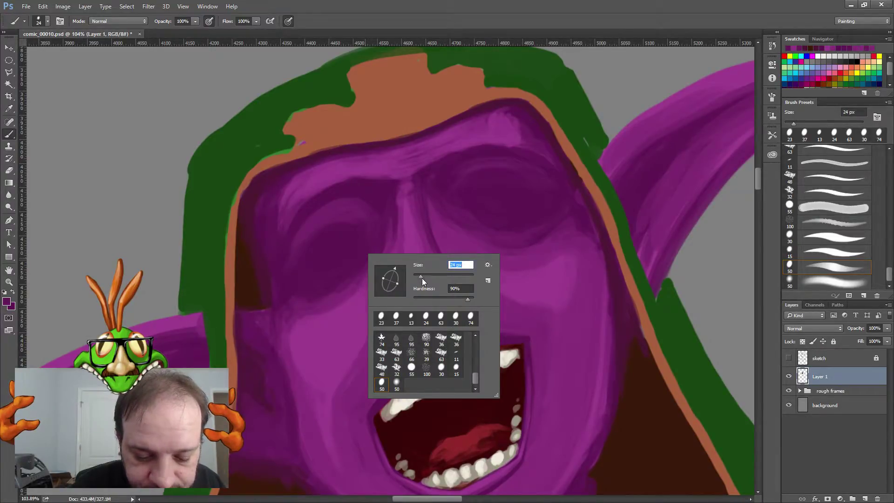
pyautogui.click(7, 303)
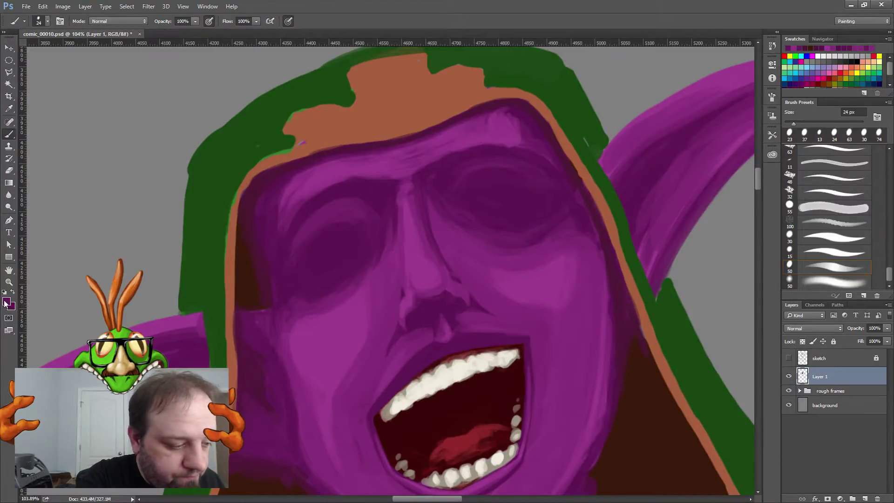
pyautogui.click(6, 302)
pyautogui.moveTo(423, 221)
pyautogui.mouseDown()
pyautogui.moveTo(432, 217)
pyautogui.moveTo(415, 211)
pyautogui.moveTo(418, 221)
pyautogui.mouseUp()
pyautogui.click(575, 198)
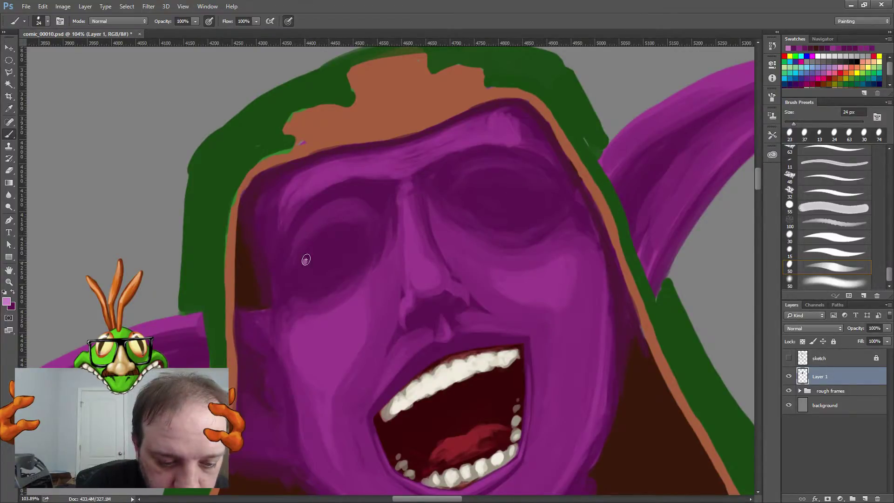
pyautogui.moveTo(309, 252)
pyautogui.mouseDown()
pyautogui.moveTo(303, 266)
pyautogui.moveTo(315, 242)
pyautogui.moveTo(347, 227)
pyautogui.moveTo(367, 243)
pyautogui.mouseUp()
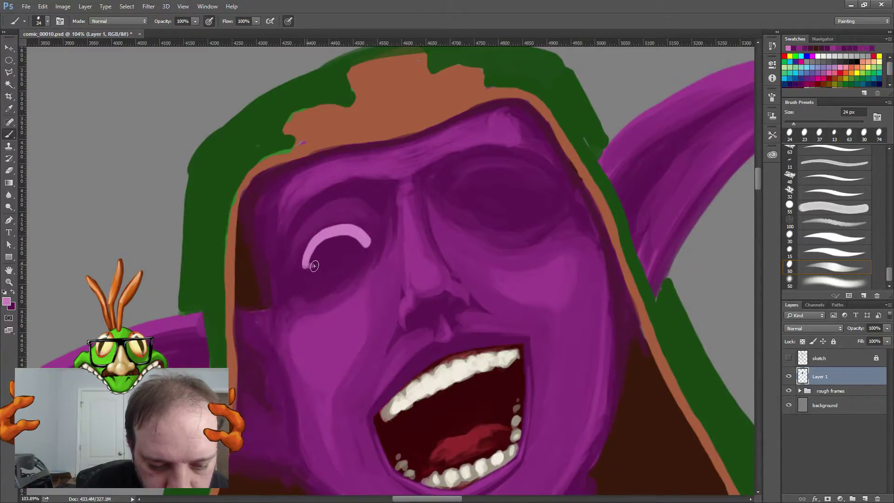
pyautogui.moveTo(307, 267)
pyautogui.mouseDown()
pyautogui.moveTo(362, 243)
pyautogui.moveTo(326, 242)
pyautogui.moveTo(312, 257)
pyautogui.moveTo(353, 242)
pyautogui.moveTo(316, 260)
pyautogui.moveTo(344, 251)
pyautogui.mouseUp()
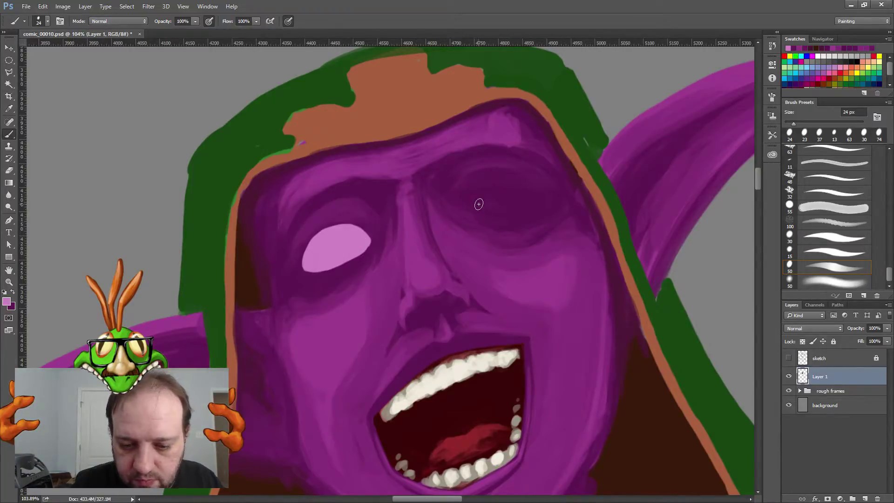
pyautogui.moveTo(477, 205)
pyautogui.mouseDown()
pyautogui.moveTo(477, 192)
pyautogui.moveTo(512, 180)
pyautogui.moveTo(535, 199)
pyautogui.mouseUp()
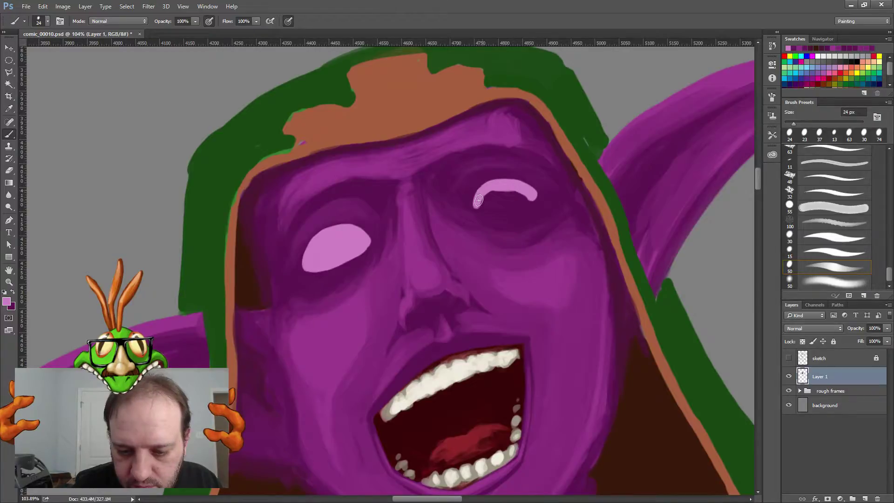
pyautogui.moveTo(478, 200)
pyautogui.mouseDown()
pyautogui.moveTo(475, 208)
pyautogui.moveTo(503, 211)
pyautogui.moveTo(533, 196)
pyautogui.moveTo(491, 204)
pyautogui.moveTo(514, 193)
pyautogui.moveTo(488, 198)
pyautogui.mouseUp()
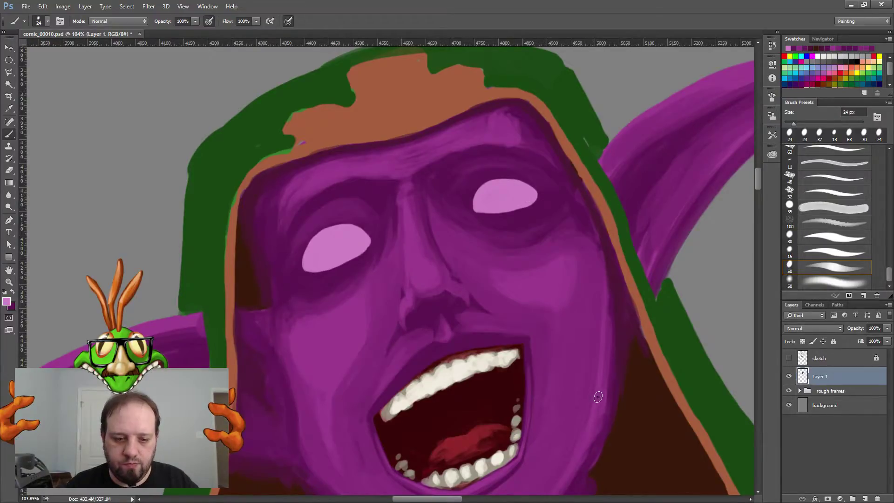
pyautogui.moveTo(755, 183)
pyautogui.mouseDown()
pyautogui.moveTo(758, 193)
pyautogui.moveTo(756, 186)
pyautogui.mouseUp()
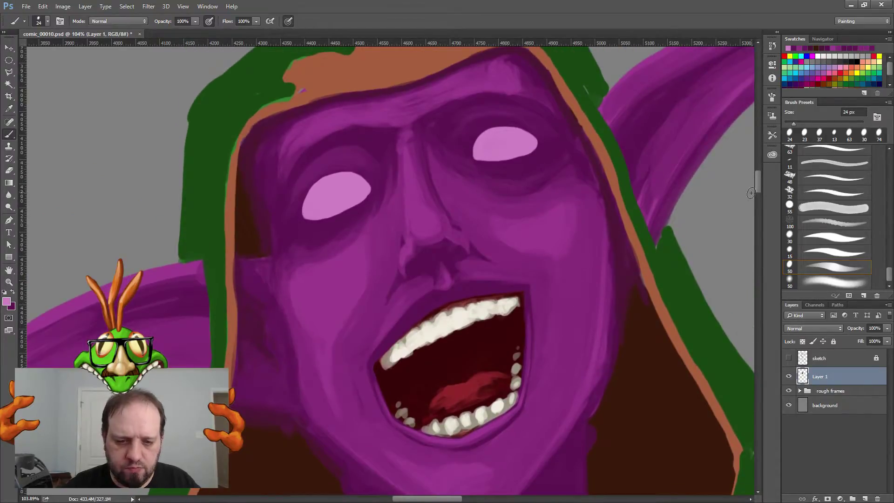
pyautogui.hotkey('ctrl', 'alt', 'z')
pyautogui.hotkey('ctrl', 'alt', 'z')
pyautogui.hotkey('ctrl', 'alt', 'z')
pyautogui.hotkey('ctrl', 'alt', 'z')
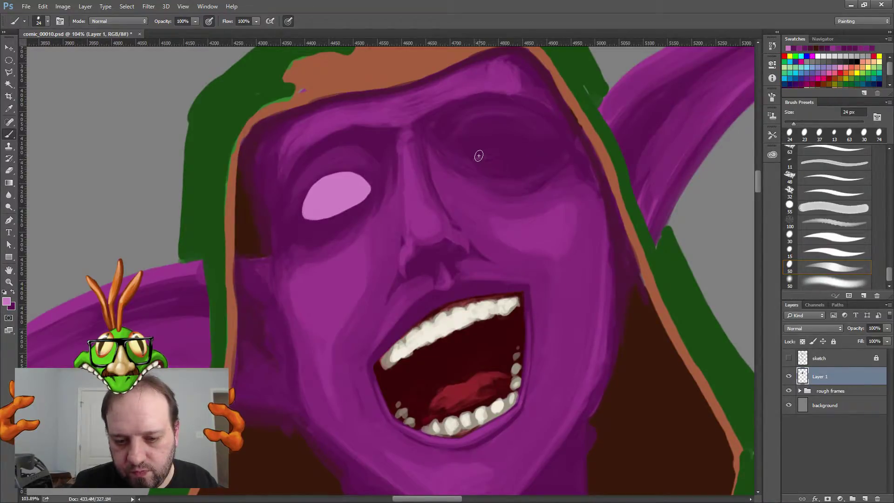
# Step: Paint a solid light pinkish-purple almond eye shape in the right socket
pyautogui.moveTo(474, 158)
pyautogui.mouseDown()
pyautogui.moveTo(534, 152)
pyautogui.moveTo(469, 160)
pyautogui.mouseUp()
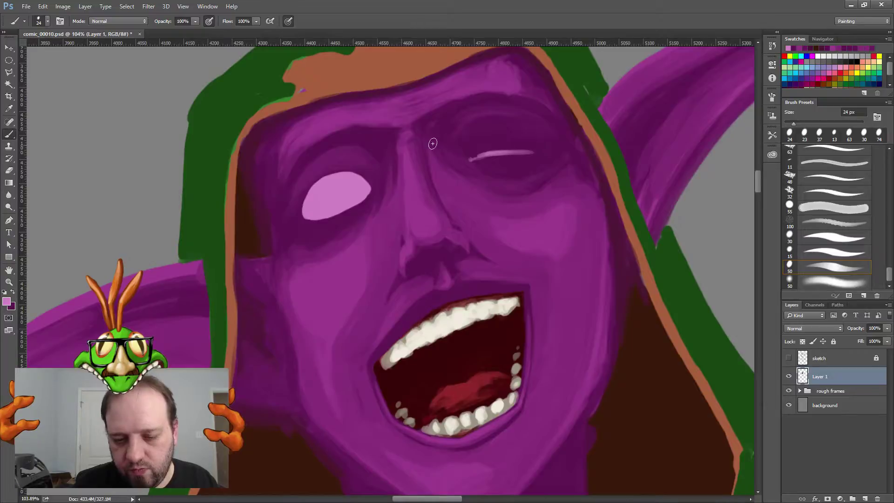
pyautogui.moveTo(485, 130)
pyautogui.mouseDown()
pyautogui.moveTo(495, 127)
pyautogui.moveTo(472, 143)
pyautogui.moveTo(512, 131)
pyautogui.moveTo(533, 148)
pyautogui.moveTo(523, 144)
pyautogui.mouseUp()
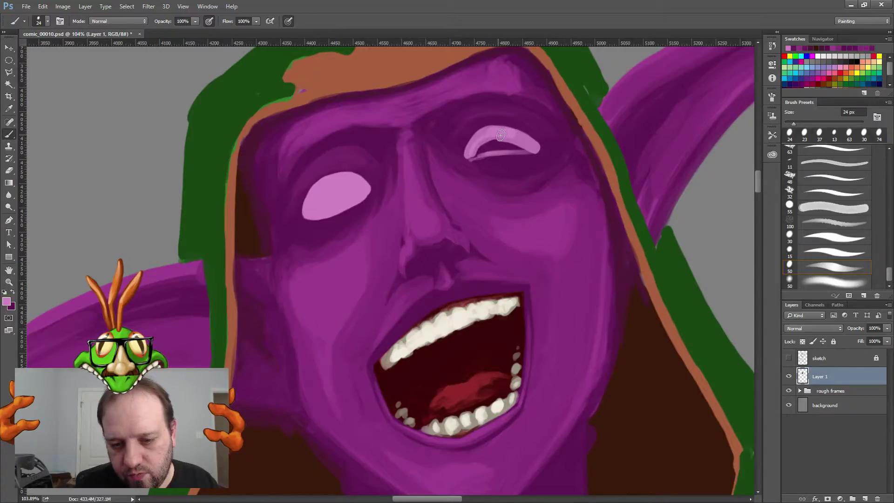
pyautogui.moveTo(469, 157)
pyautogui.mouseDown()
pyautogui.moveTo(501, 159)
pyautogui.moveTo(534, 149)
pyautogui.moveTo(498, 156)
pyautogui.moveTo(516, 136)
pyautogui.moveTo(495, 153)
pyautogui.moveTo(521, 151)
pyautogui.moveTo(527, 148)
pyautogui.moveTo(484, 148)
pyautogui.moveTo(496, 140)
pyautogui.moveTo(482, 151)
pyautogui.moveTo(501, 134)
pyautogui.moveTo(540, 145)
pyautogui.moveTo(519, 152)
pyautogui.mouseUp()
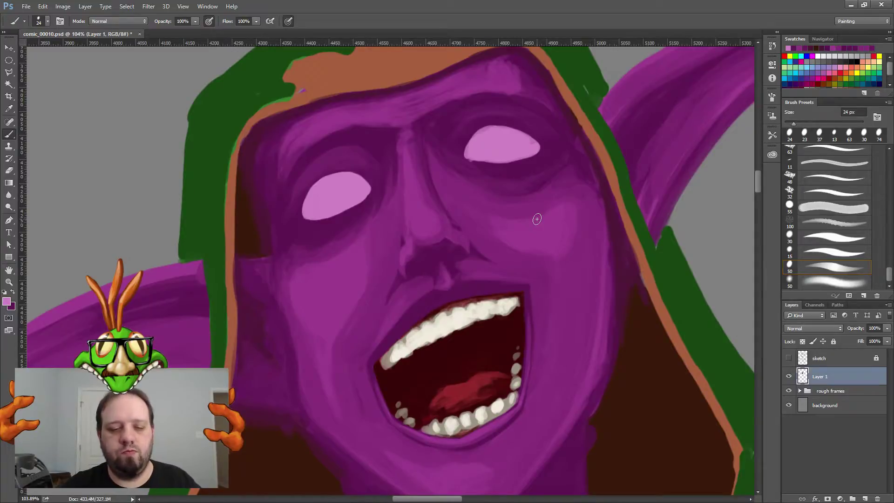
# Step: Set the brush size to 12 px and outline the right eye with dark purple #48103f
pyautogui.rightClick(491, 139)
pyautogui.moveTo(543, 160); pyautogui.dragTo(539, 161)
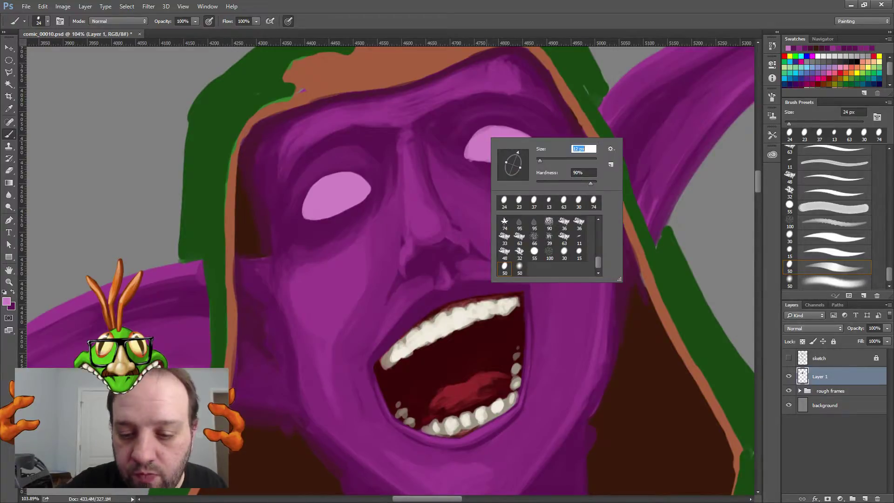
pyautogui.press('Return')
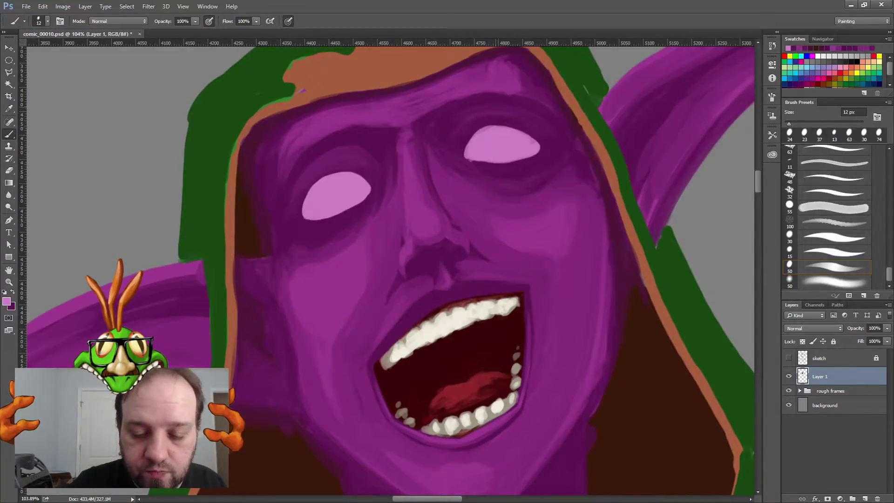
pyautogui.keyDown('alt'); pyautogui.click(471, 153); pyautogui.keyUp('alt')
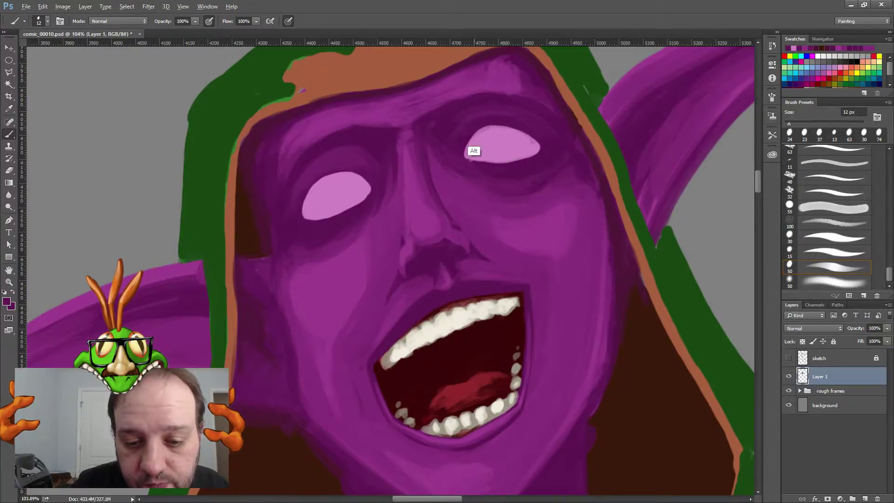
pyautogui.keyDown('alt'); pyautogui.click(475, 150); pyautogui.keyUp('alt')
pyautogui.click(7, 301)
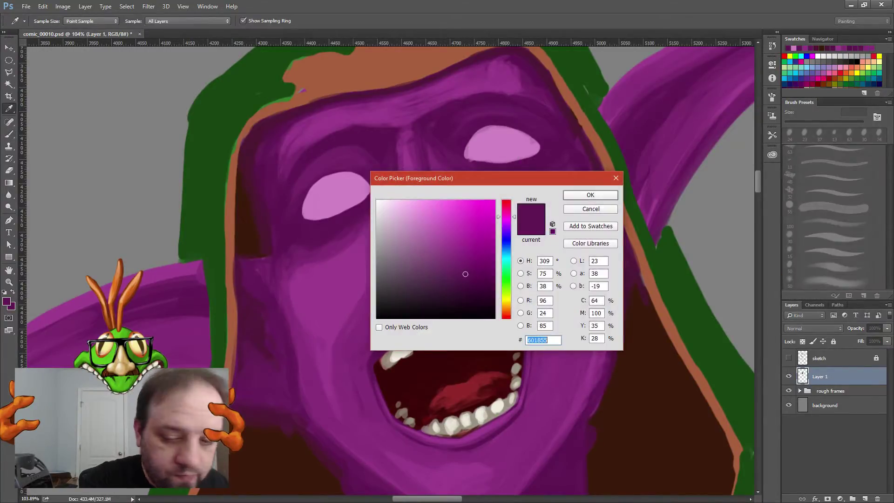
pyautogui.moveTo(465, 274); pyautogui.dragTo(469, 285)
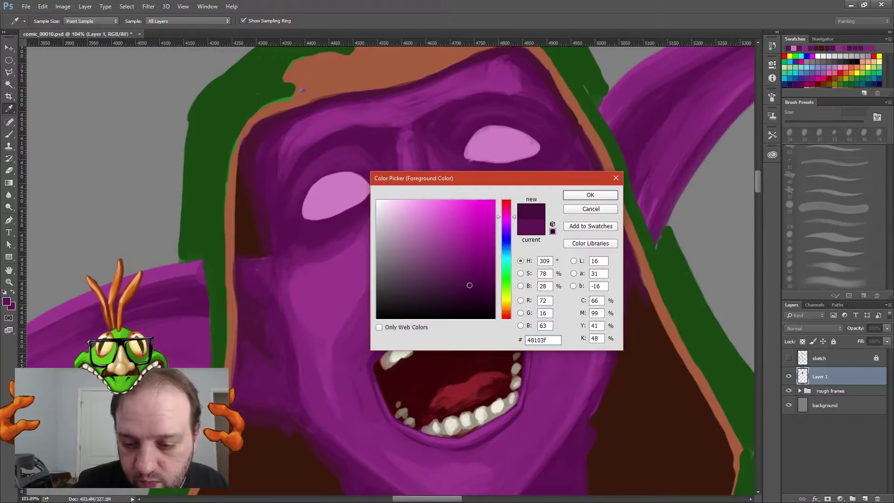
pyautogui.press('Return')
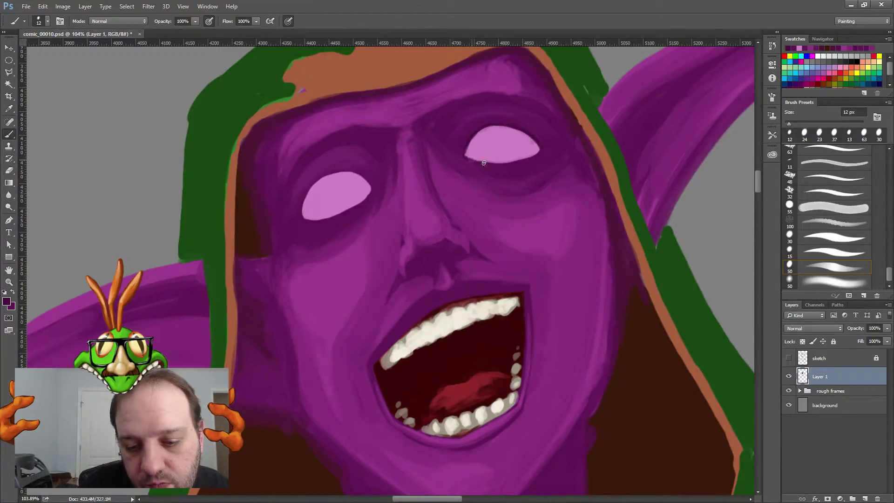
pyautogui.moveTo(474, 160); pyautogui.dragTo(514, 162)
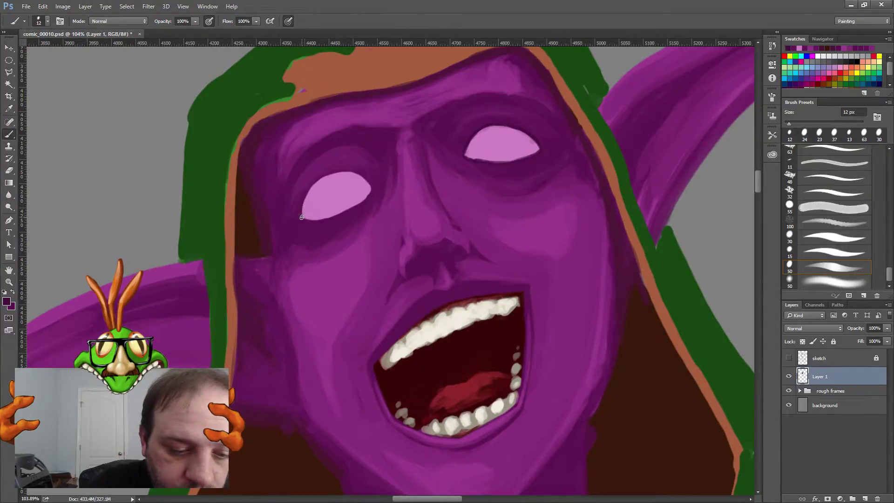
# Step: Outline the left eye's upper and lower lids in dark purple, cleaning up its edges with the sampled eye color
pyautogui.moveTo(304, 200)
pyautogui.mouseDown()
pyautogui.moveTo(315, 185)
pyautogui.moveTo(303, 208)
pyautogui.moveTo(323, 175)
pyautogui.moveTo(317, 180)
pyautogui.moveTo(369, 182)
pyautogui.mouseUp()
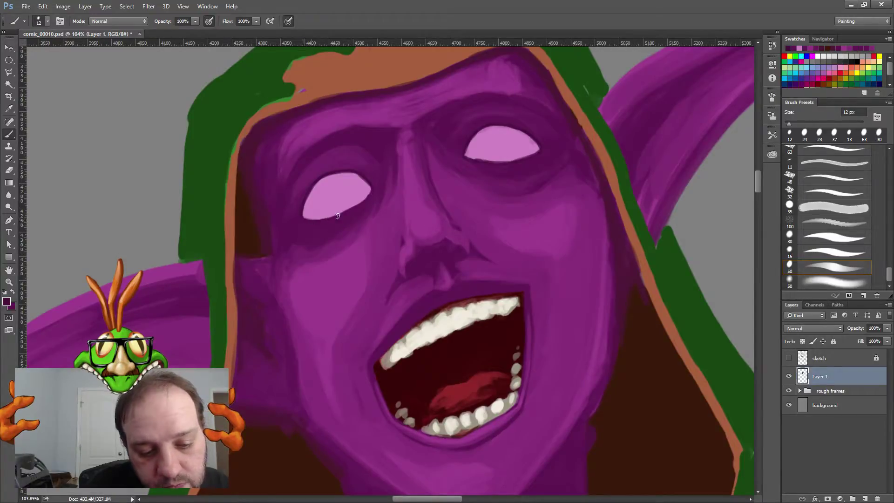
pyautogui.moveTo(326, 217)
pyautogui.mouseDown()
pyautogui.moveTo(351, 208)
pyautogui.moveTo(325, 220)
pyautogui.moveTo(362, 201)
pyautogui.mouseUp()
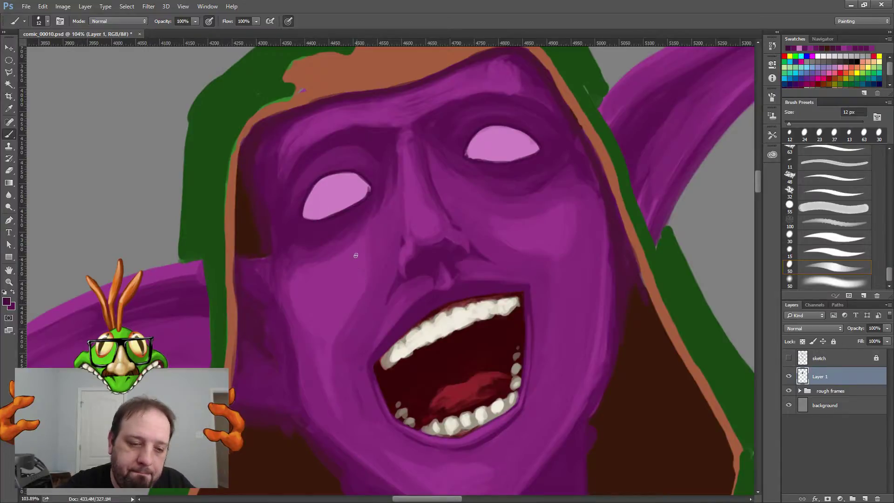
pyautogui.keyDown('alt'); pyautogui.click(316, 193); pyautogui.keyUp('alt')
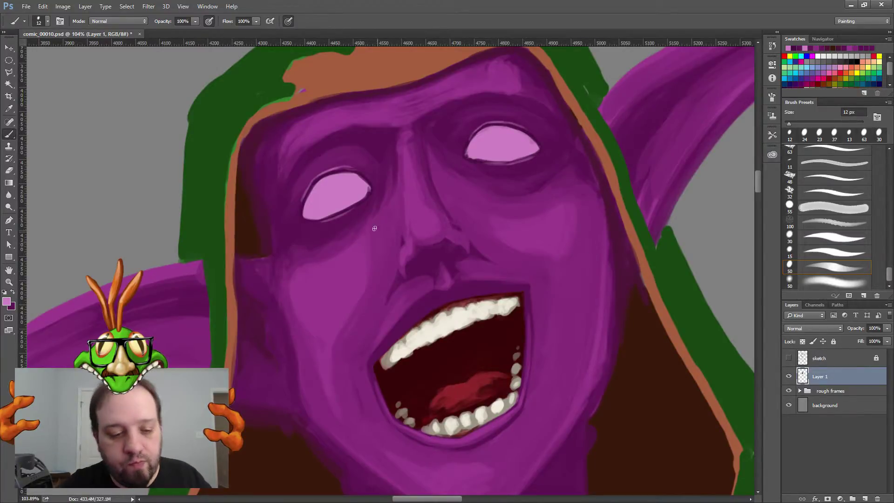
pyautogui.keyDown('alt'); pyautogui.click(321, 176); pyautogui.keyUp('alt')
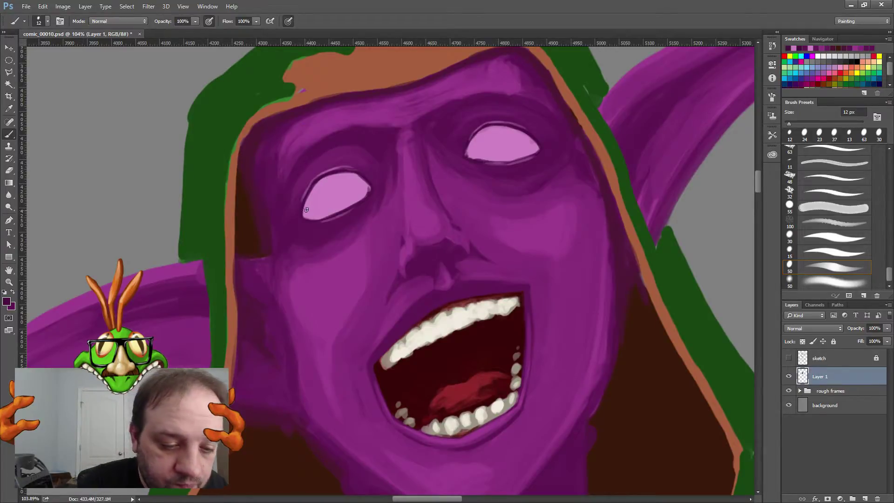
# Step: Set the brush size to 4 px and paint short dark purple eyelashes along the lids of both eyes
pyautogui.rightClick(316, 207)
pyautogui.moveTo(367, 221); pyautogui.dragTo(361, 226)
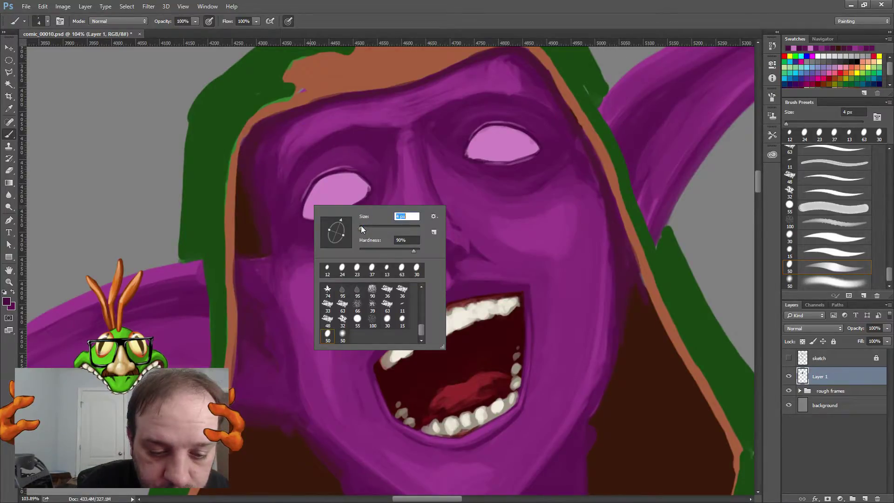
pyautogui.click(344, 168)
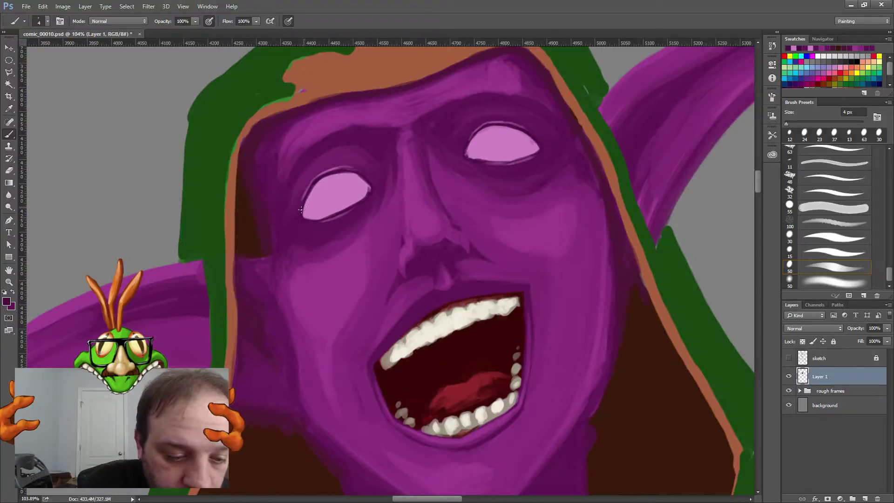
pyautogui.moveTo(305, 205); pyautogui.dragTo(303, 208)
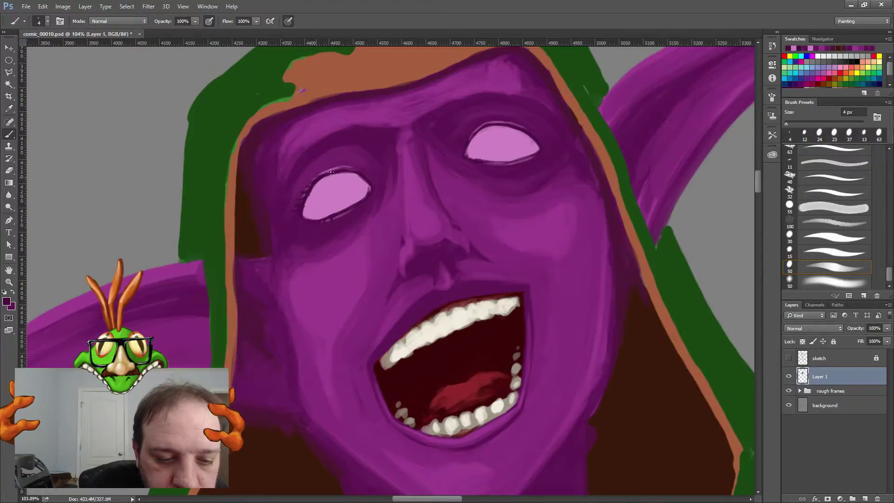
pyautogui.moveTo(321, 171); pyautogui.dragTo(345, 170)
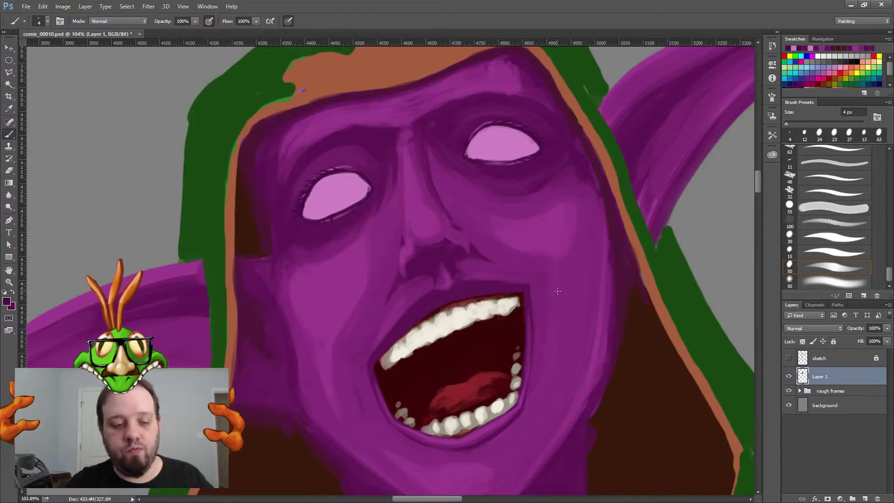
# Step: Sample the light pinkish purple of the eyes and add fine strokes along the upper lash lines of both eyes
pyautogui.keyDown('alt'); pyautogui.click(496, 143); pyautogui.keyUp('alt')
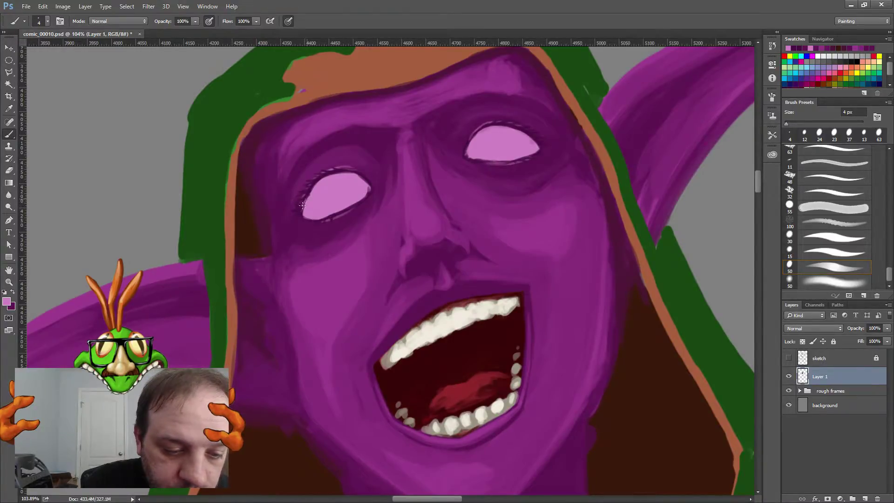
pyautogui.moveTo(307, 196); pyautogui.dragTo(313, 183)
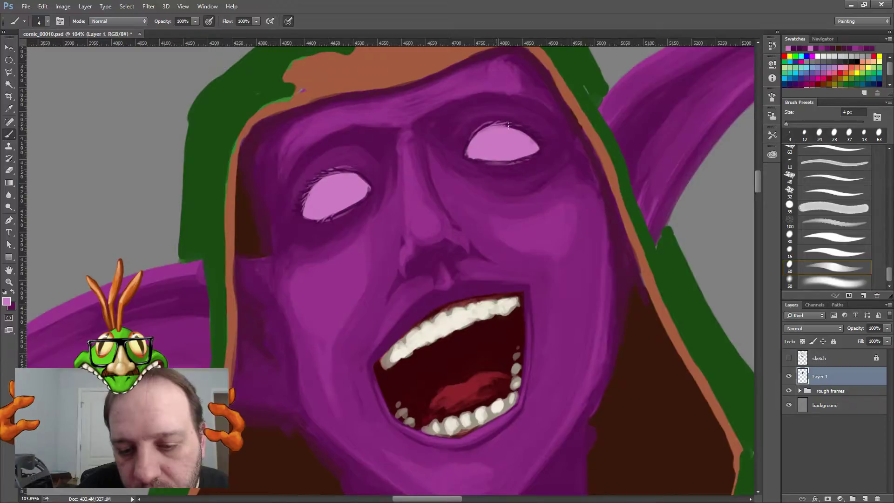
pyautogui.moveTo(511, 125); pyautogui.dragTo(536, 134)
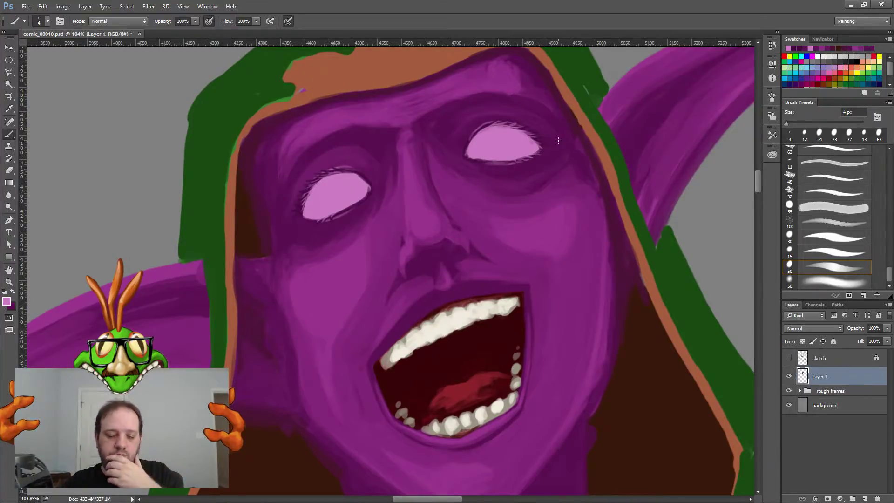
# Step: Set the foreground color to the near-white pink #fcf0fa
pyautogui.click(7, 301)
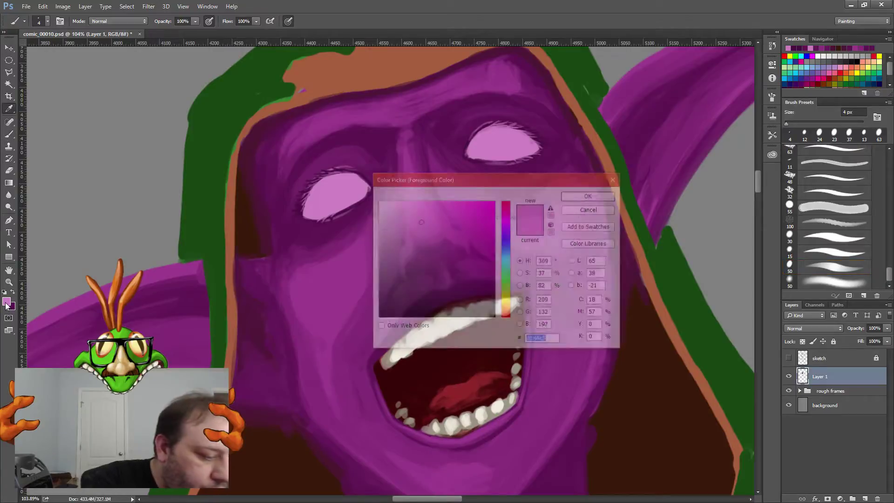
pyautogui.moveTo(390, 206); pyautogui.dragTo(378, 200)
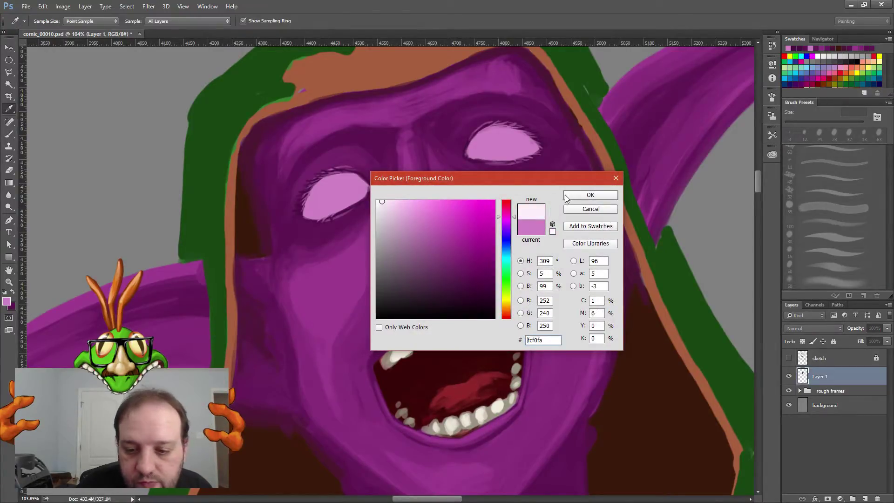
pyautogui.click(590, 194)
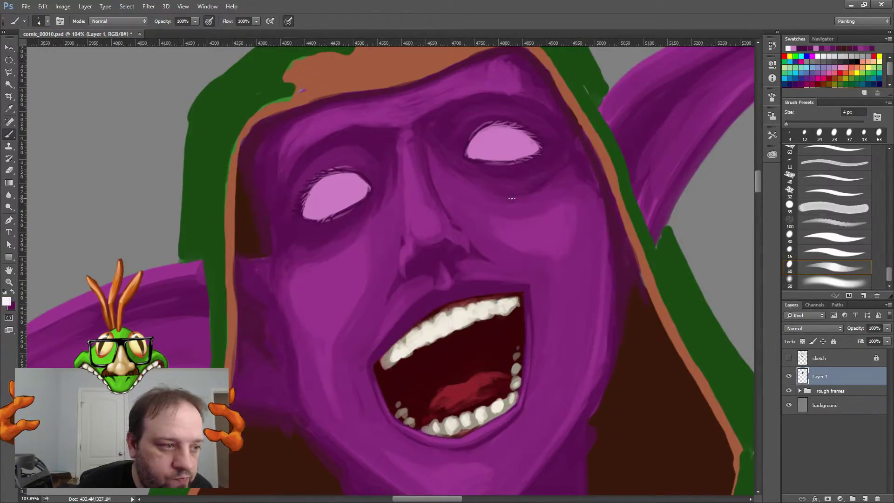
# Step: Set the brush size to 40 px and dab a near-white pink highlight in the center of the left eye
pyautogui.rightClick(346, 189)
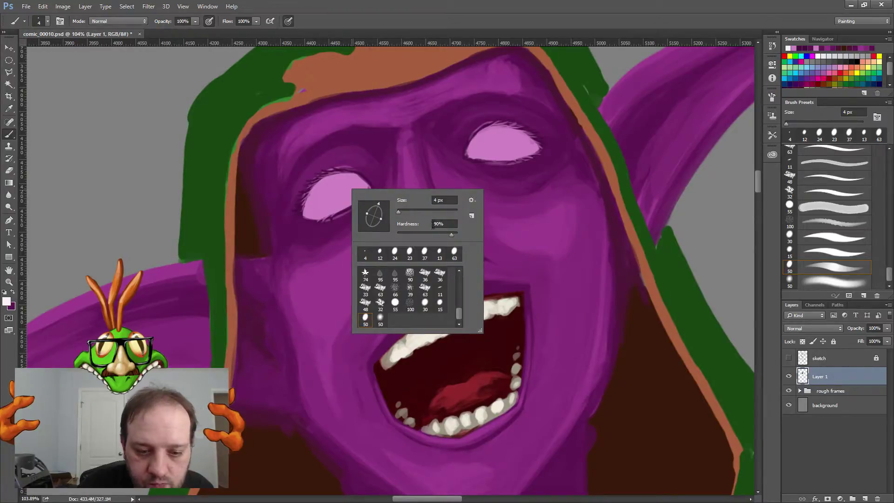
pyautogui.moveTo(402, 210); pyautogui.dragTo(409, 211)
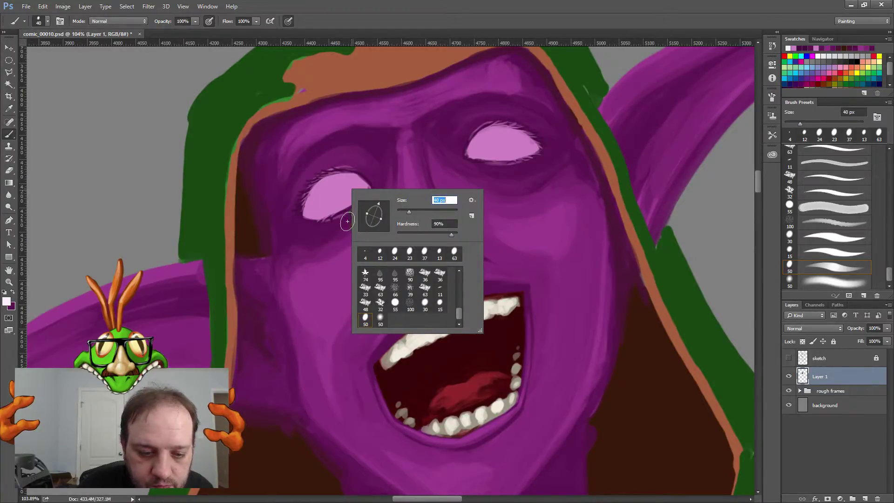
pyautogui.click(330, 192)
pyautogui.moveTo(327, 196)
pyautogui.mouseDown()
pyautogui.moveTo(342, 184)
pyautogui.moveTo(333, 191)
pyautogui.mouseUp()
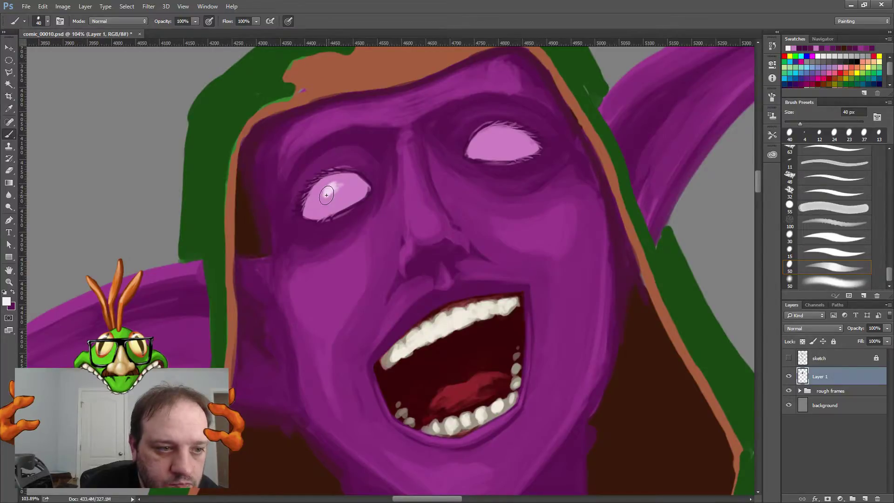
# Step: Lower the brush opacity to 35% and build up a soft near-white glow inside both eyes
pyautogui.click(195, 21)
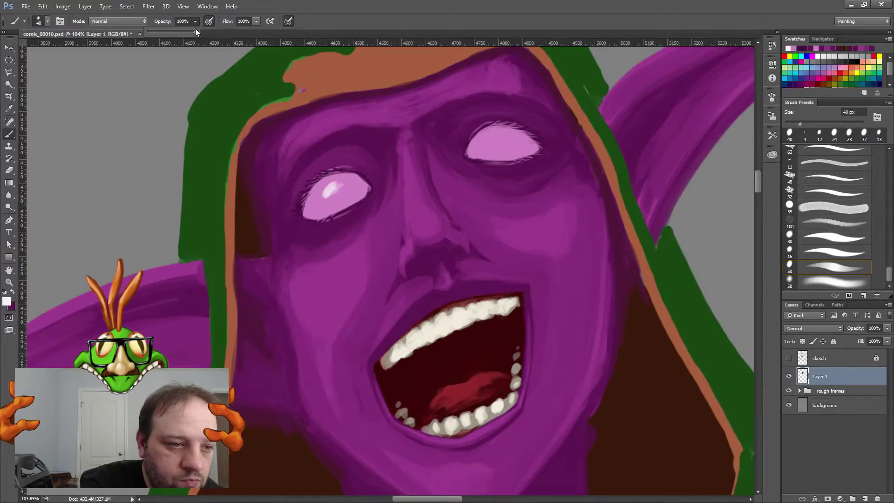
pyautogui.click(164, 31)
pyautogui.click(302, 200)
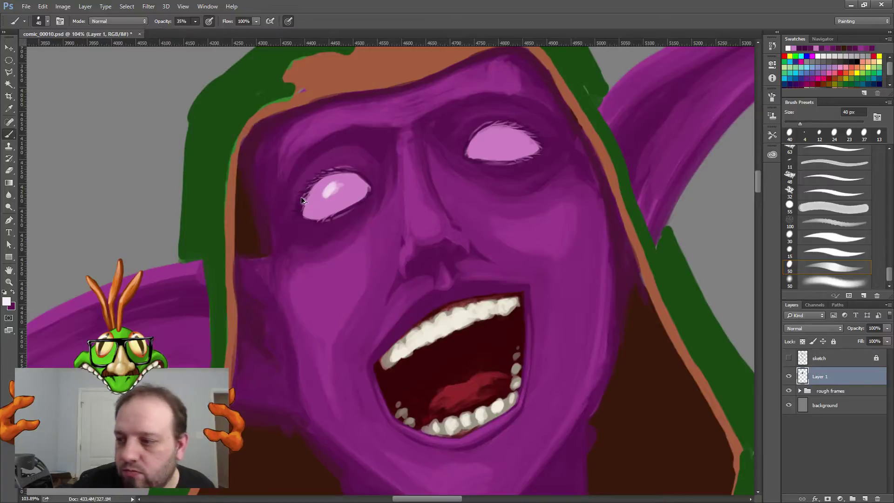
pyautogui.moveTo(302, 200)
pyautogui.mouseDown()
pyautogui.moveTo(334, 186)
pyautogui.moveTo(325, 195)
pyautogui.moveTo(336, 201)
pyautogui.mouseUp()
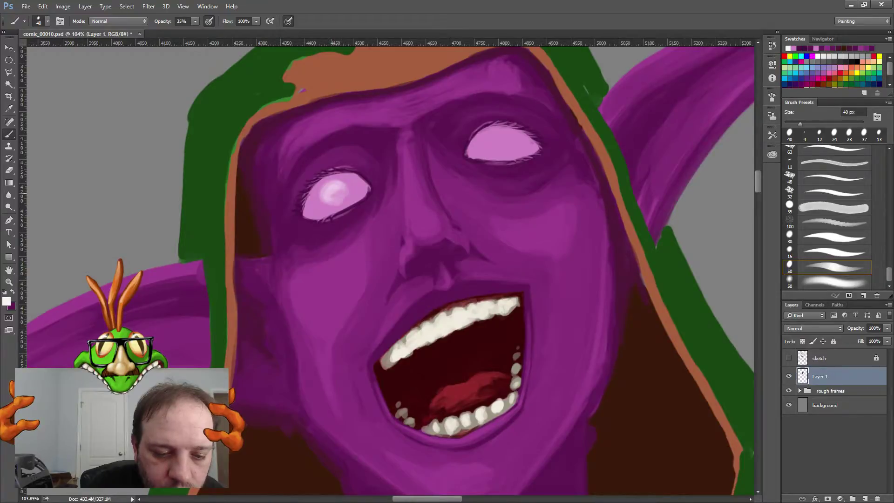
pyautogui.moveTo(326, 203)
pyautogui.mouseDown()
pyautogui.moveTo(321, 186)
pyautogui.moveTo(357, 188)
pyautogui.moveTo(308, 208)
pyautogui.mouseUp()
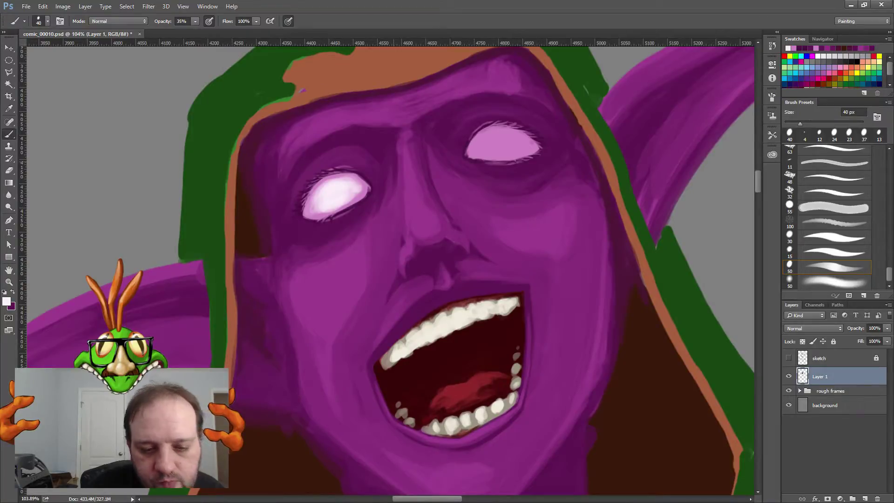
pyautogui.moveTo(501, 141)
pyautogui.mouseDown()
pyautogui.moveTo(481, 145)
pyautogui.moveTo(523, 144)
pyautogui.moveTo(474, 147)
pyautogui.moveTo(498, 134)
pyautogui.moveTo(480, 139)
pyautogui.moveTo(523, 147)
pyautogui.moveTo(514, 138)
pyautogui.moveTo(523, 146)
pyautogui.moveTo(486, 151)
pyautogui.moveTo(514, 152)
pyautogui.moveTo(496, 148)
pyautogui.moveTo(506, 145)
pyautogui.moveTo(497, 139)
pyautogui.moveTo(510, 139)
pyautogui.moveTo(495, 134)
pyautogui.moveTo(522, 146)
pyautogui.moveTo(514, 152)
pyautogui.moveTo(507, 139)
pyautogui.mouseUp()
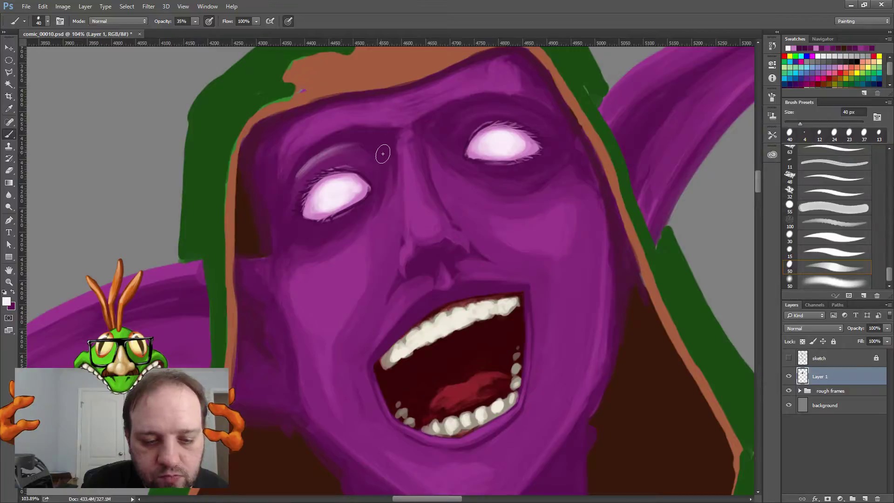
# Step: Paint faint pale highlights on the skin folds around both eyes and along the sides of the nose bridge
pyautogui.moveTo(335, 232)
pyautogui.mouseDown()
pyautogui.moveTo(317, 235)
pyautogui.moveTo(352, 224)
pyautogui.moveTo(373, 204)
pyautogui.moveTo(324, 238)
pyautogui.moveTo(359, 216)
pyautogui.mouseUp()
pyautogui.moveTo(390, 157); pyautogui.dragTo(376, 211)
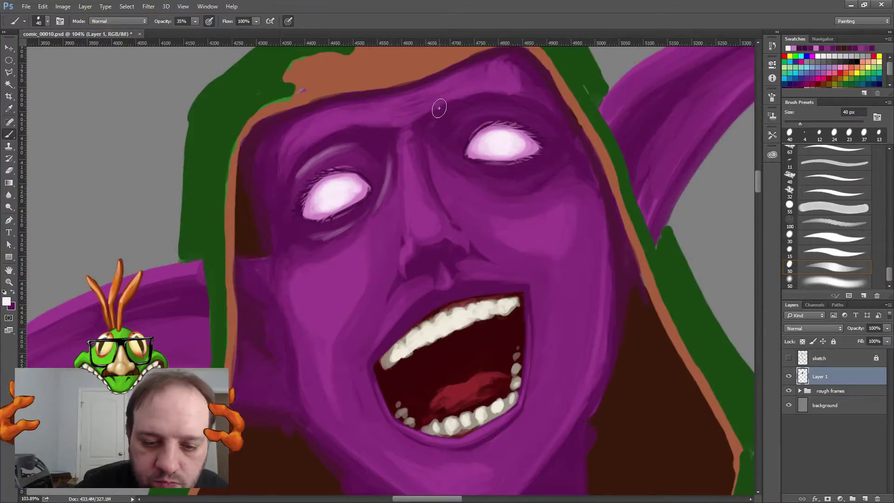
pyautogui.moveTo(432, 123)
pyautogui.mouseDown()
pyautogui.moveTo(434, 161)
pyautogui.moveTo(430, 149)
pyautogui.moveTo(440, 171)
pyautogui.mouseUp()
pyautogui.moveTo(428, 140)
pyautogui.mouseDown()
pyautogui.moveTo(453, 179)
pyautogui.moveTo(426, 135)
pyautogui.moveTo(442, 181)
pyautogui.mouseUp()
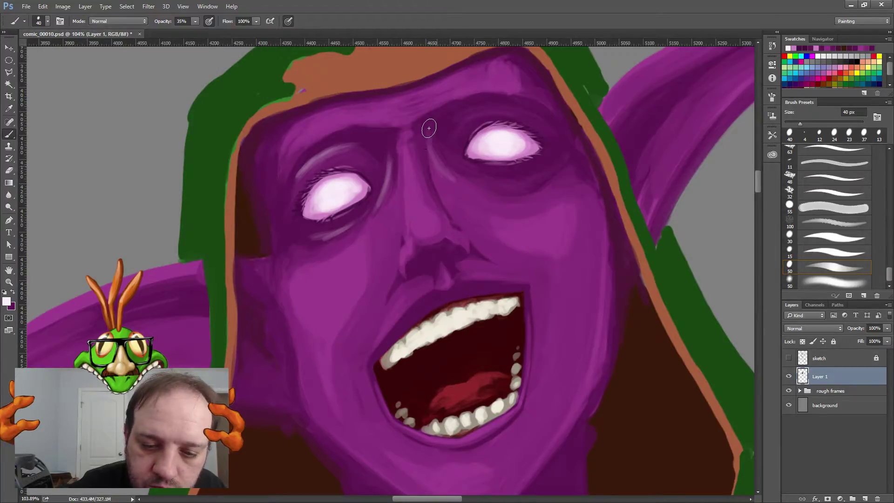
pyautogui.moveTo(460, 132)
pyautogui.mouseDown()
pyautogui.moveTo(507, 113)
pyautogui.moveTo(467, 119)
pyautogui.moveTo(526, 115)
pyautogui.moveTo(501, 112)
pyautogui.moveTo(545, 130)
pyautogui.mouseUp()
pyautogui.moveTo(491, 175); pyautogui.dragTo(535, 175)
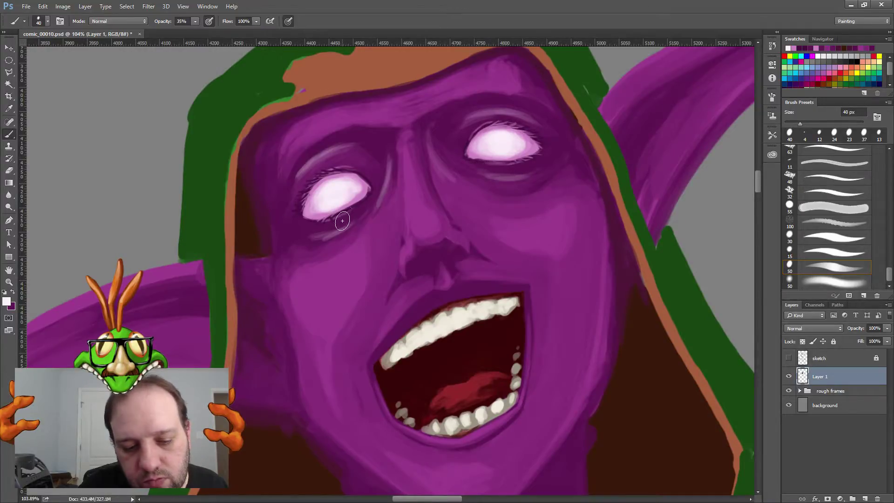
pyautogui.moveTo(333, 226); pyautogui.dragTo(373, 203)
pyautogui.moveTo(304, 243); pyautogui.dragTo(330, 234)
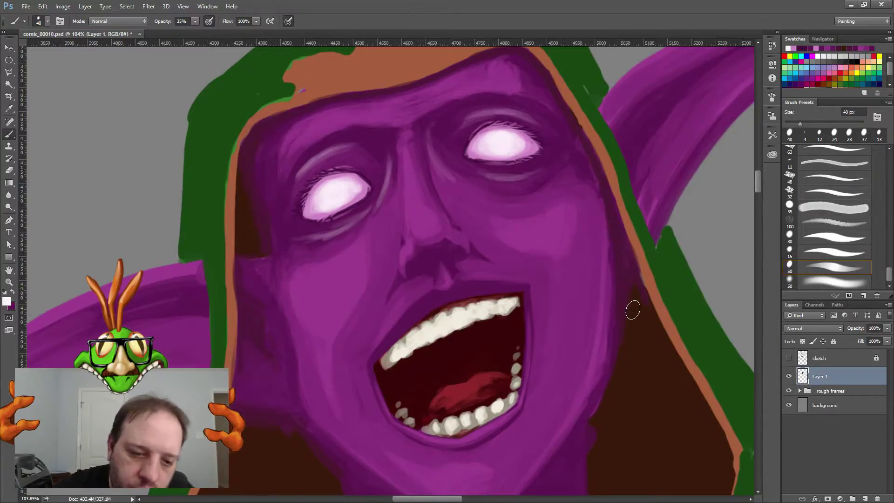
pyautogui.moveTo(400, 171)
pyautogui.mouseDown()
pyautogui.moveTo(406, 224)
pyautogui.moveTo(399, 161)
pyautogui.moveTo(404, 214)
pyautogui.moveTo(431, 194)
pyautogui.moveTo(423, 165)
pyautogui.moveTo(438, 205)
pyautogui.moveTo(421, 151)
pyautogui.moveTo(442, 213)
pyautogui.moveTo(421, 162)
pyautogui.moveTo(427, 179)
pyautogui.mouseUp()
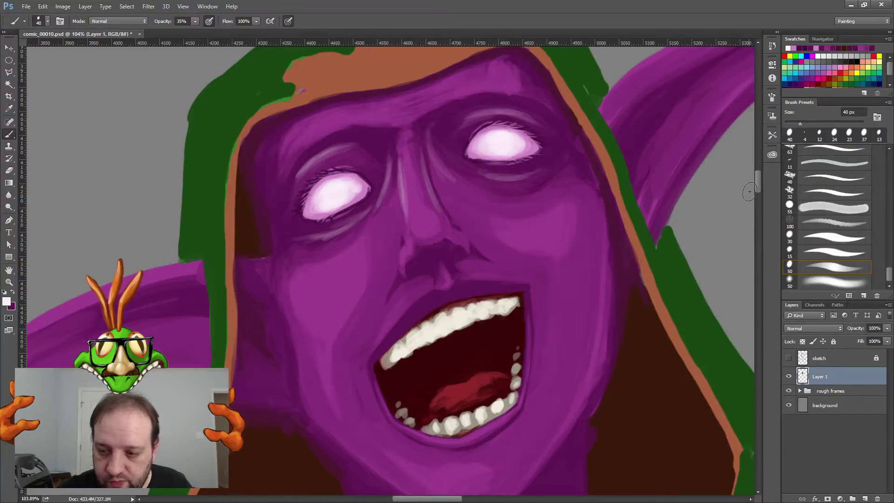
# Step: Sample the purple at the jaw edge and stroke the neck's right edge below it with a 17 px brush at 100% opacity
pyautogui.moveTo(756, 189); pyautogui.dragTo(758, 199)
pyautogui.scroll(1, 759, 200)
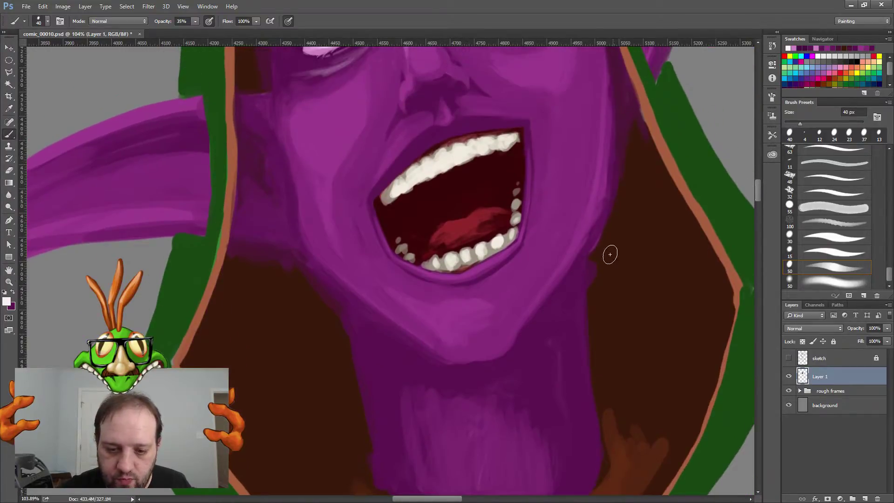
pyautogui.keyDown('alt'); pyautogui.click(598, 242); pyautogui.keyUp('alt')
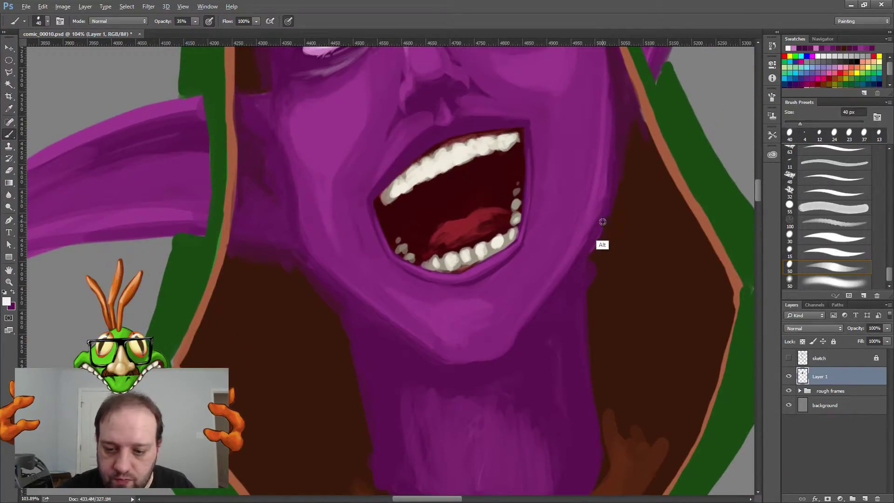
pyautogui.rightClick(593, 278)
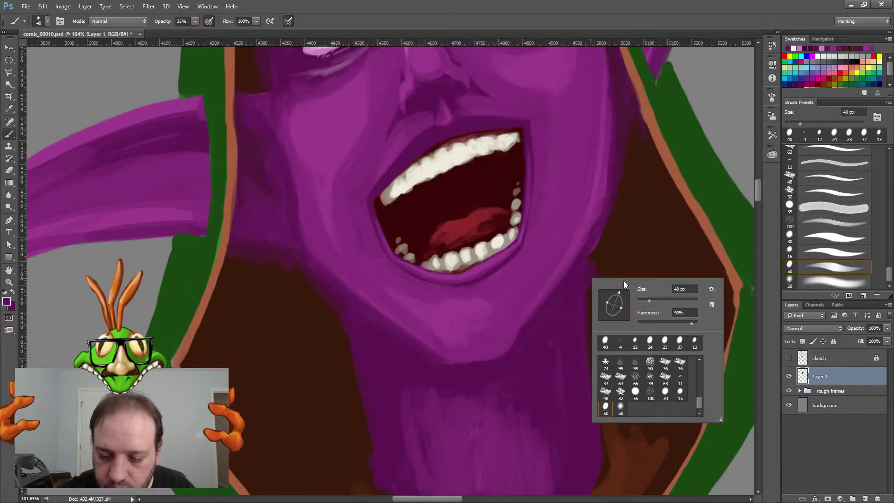
pyautogui.moveTo(645, 301); pyautogui.dragTo(642, 300)
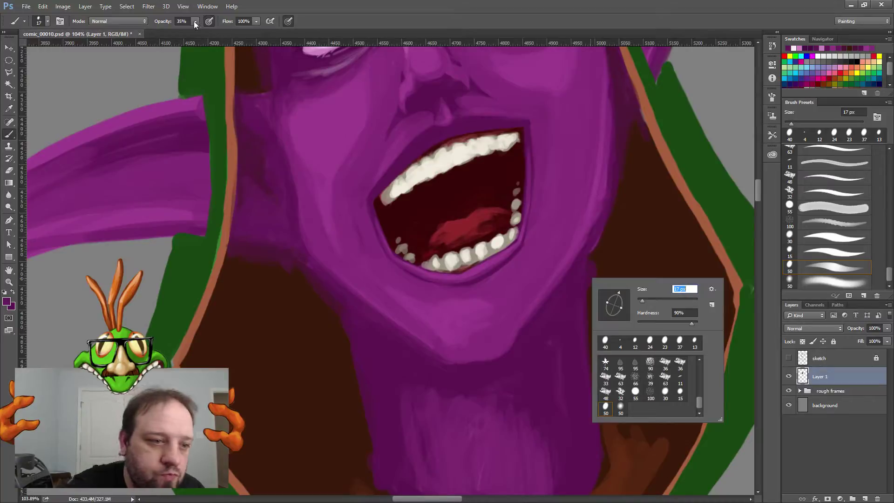
pyautogui.press('Return')
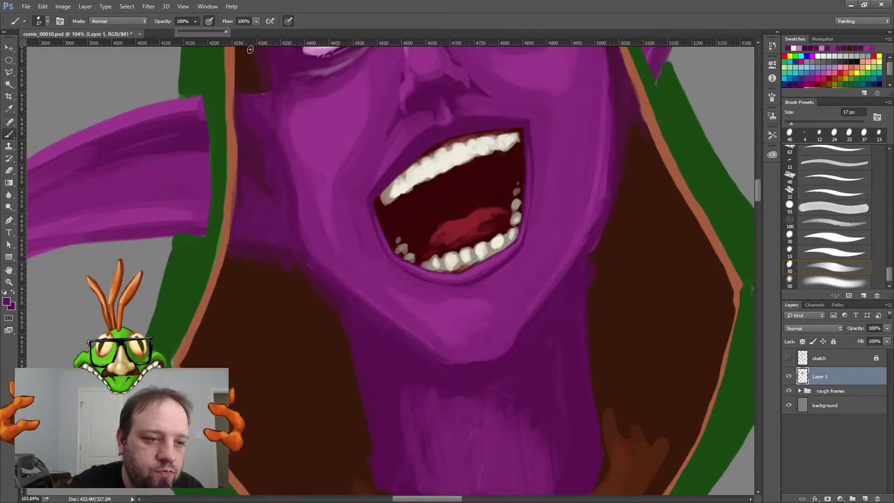
pyautogui.moveTo(593, 255); pyautogui.dragTo(596, 293)
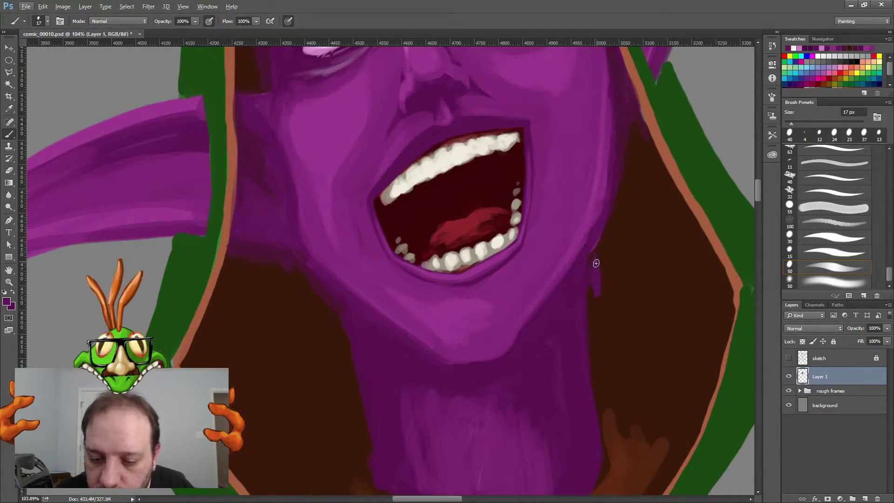
# Step: Sample the hood's dark brown interior color and trim the edges of the jaw and neck into clean contours
pyautogui.keyDown('alt'); pyautogui.click(612, 249); pyautogui.keyUp('alt')
pyautogui.moveTo(598, 258); pyautogui.dragTo(600, 292)
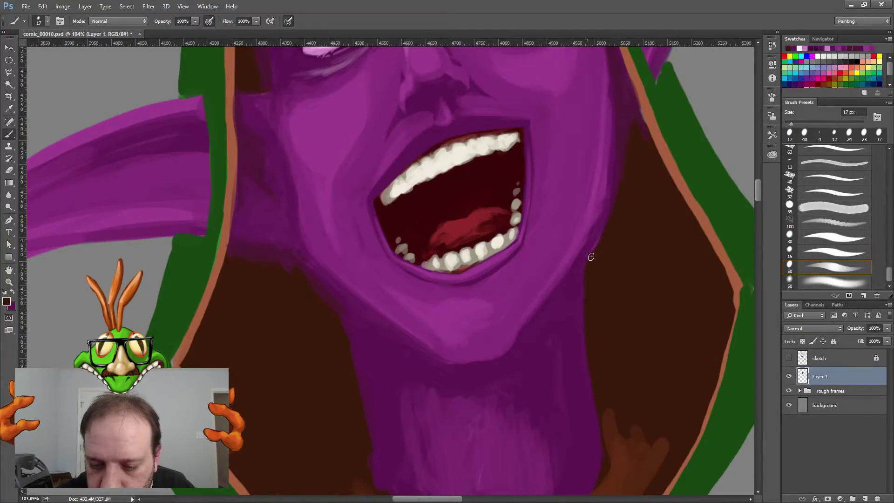
pyautogui.moveTo(590, 257); pyautogui.dragTo(610, 209)
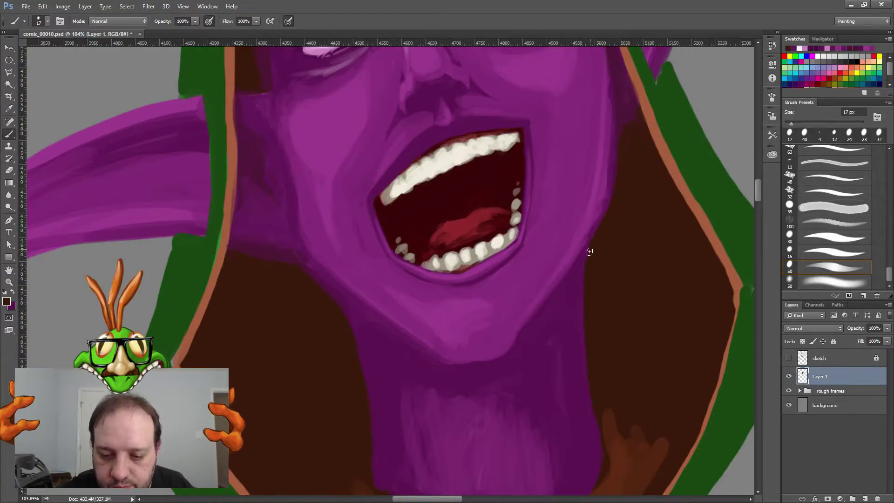
pyautogui.moveTo(582, 271)
pyautogui.mouseDown()
pyautogui.moveTo(583, 334)
pyautogui.moveTo(600, 430)
pyautogui.mouseUp()
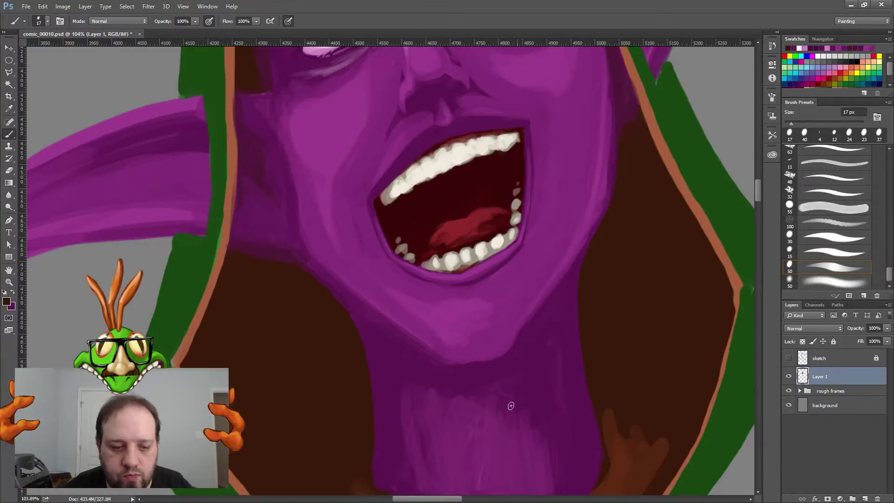
# Step: Set the foreground color to the dark purple #470c3e and paint the cast shadow under the jaw and chin
pyautogui.keyDown('alt'); pyautogui.click(377, 349); pyautogui.keyUp('alt')
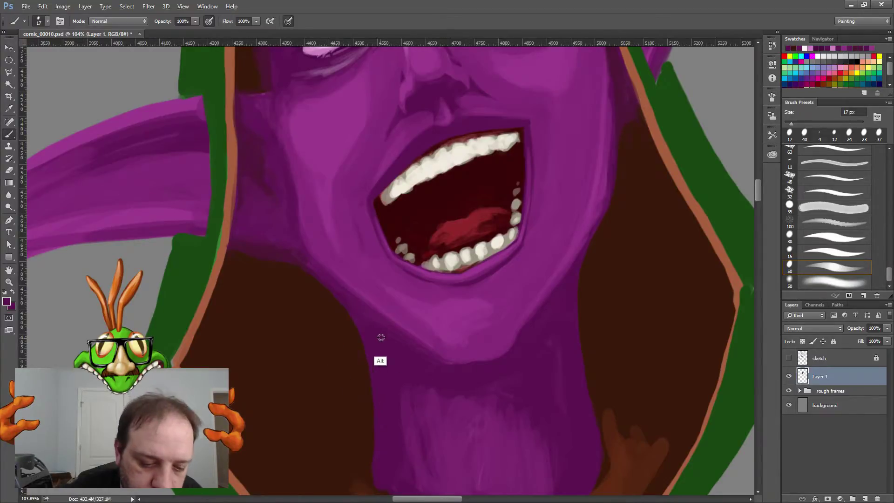
pyautogui.click(6, 302)
pyautogui.click(474, 285)
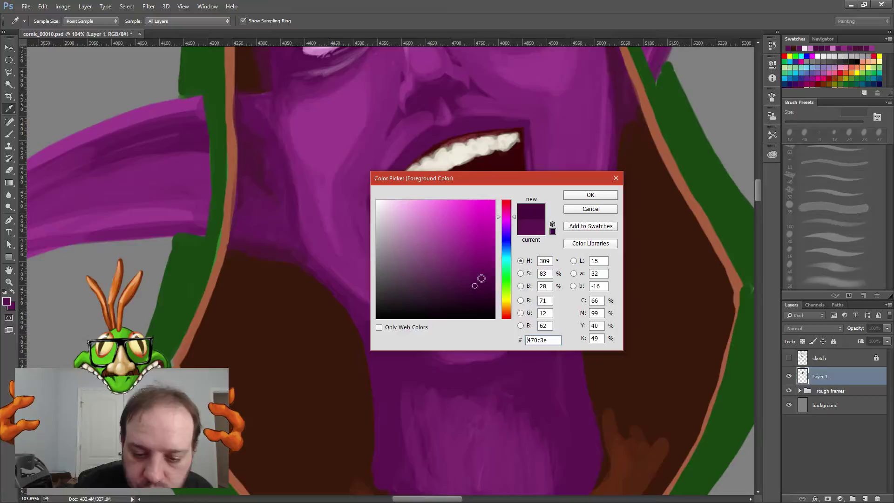
pyautogui.click(582, 196)
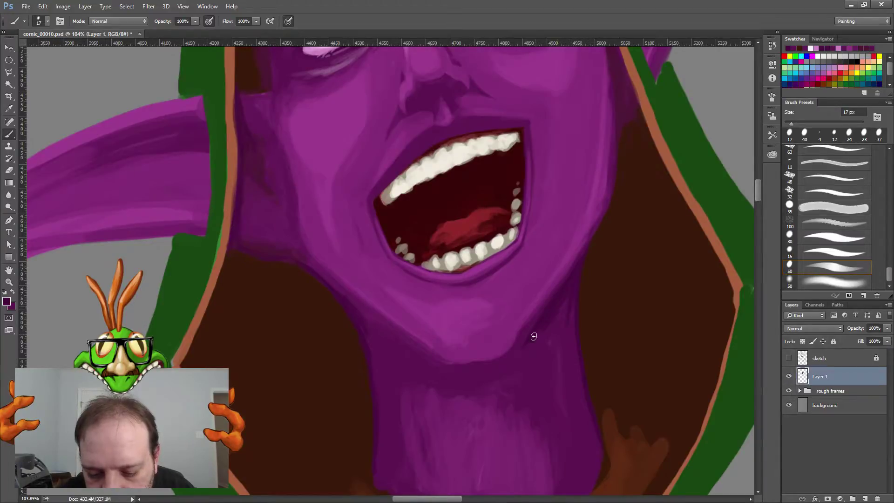
pyautogui.moveTo(534, 336); pyautogui.dragTo(559, 321)
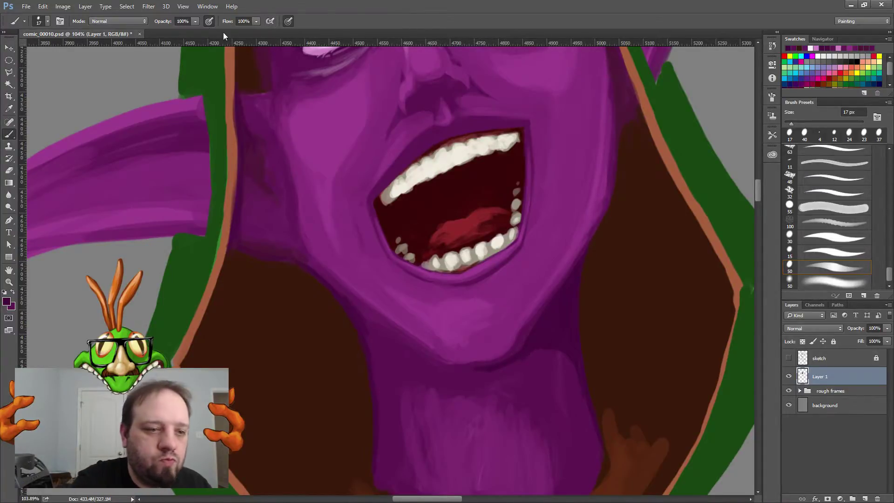
# Step: Set the brush to 39% opacity and 44 px and blend the dark purple chin shadow down into the neck
pyautogui.click(195, 21)
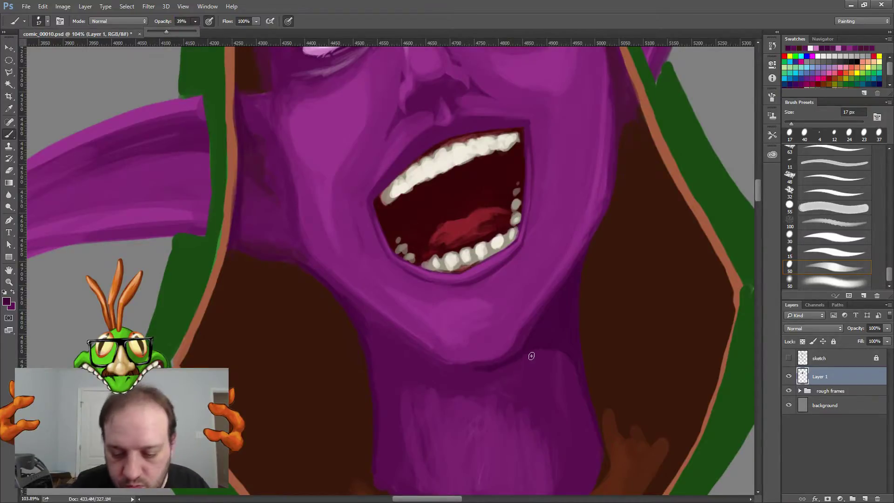
pyautogui.click(529, 376)
pyautogui.rightClick(582, 406)
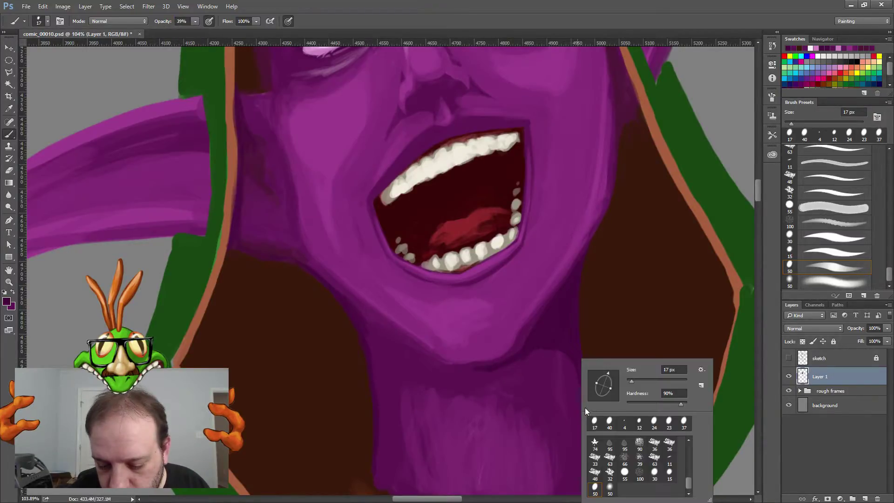
pyautogui.click(639, 380)
pyautogui.moveTo(539, 378)
pyautogui.mouseDown()
pyautogui.moveTo(506, 369)
pyautogui.moveTo(533, 356)
pyautogui.moveTo(565, 366)
pyautogui.mouseUp()
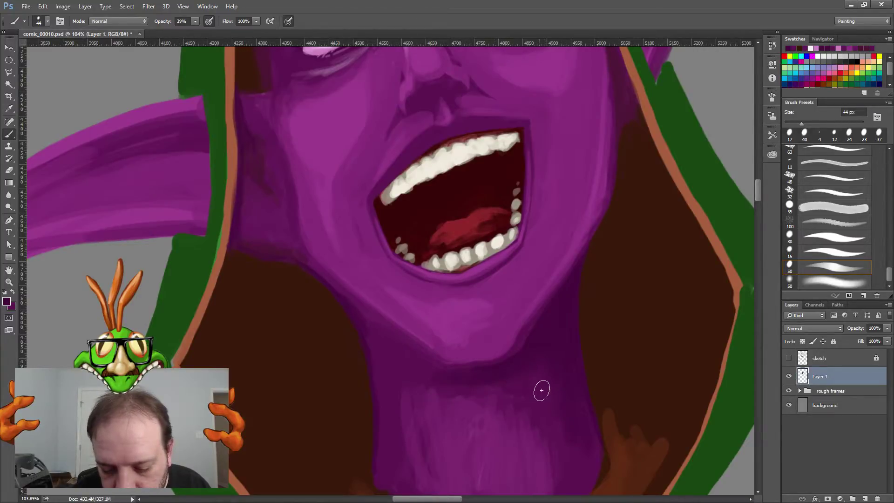
pyautogui.moveTo(548, 369); pyautogui.dragTo(501, 378)
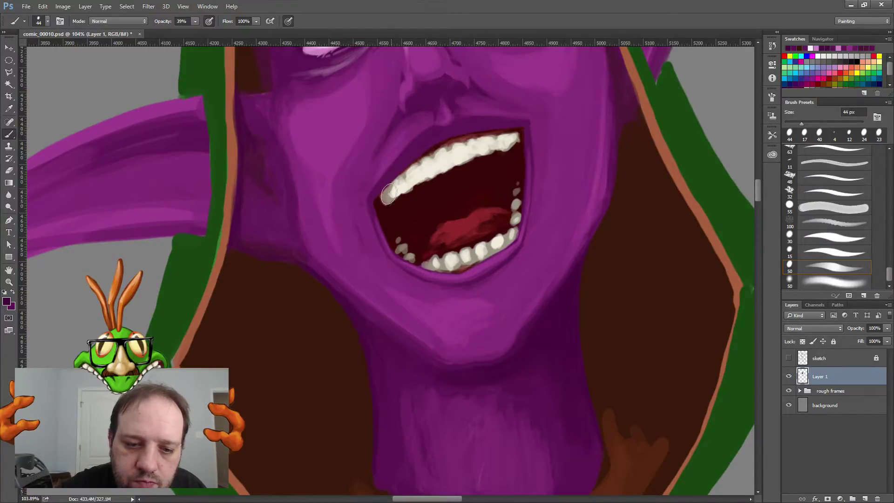
# Step: Sample the dark purple below the jaw and outline the right ear's upper and lower edges with a 17 px brush at 100% opacity
pyautogui.moveTo(758, 191)
pyautogui.mouseDown()
pyautogui.moveTo(758, 177)
pyautogui.moveTo(758, 185)
pyautogui.mouseUp()
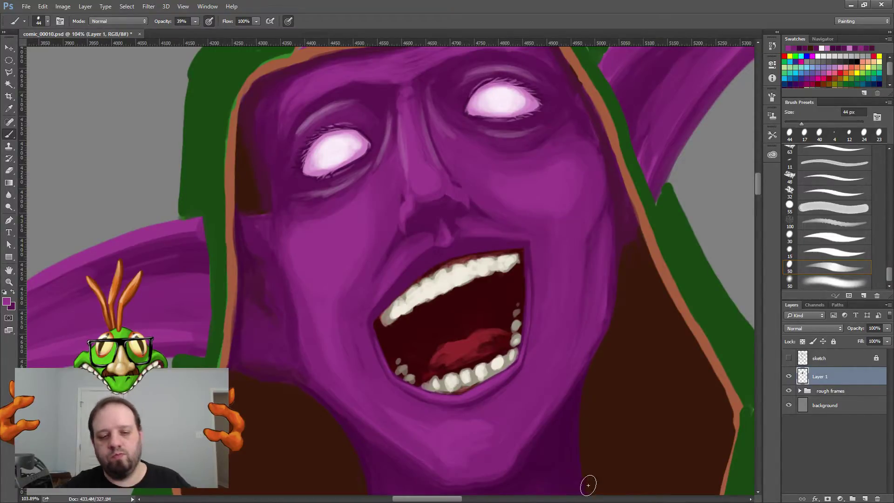
pyautogui.moveTo(756, 191); pyautogui.dragTo(755, 184)
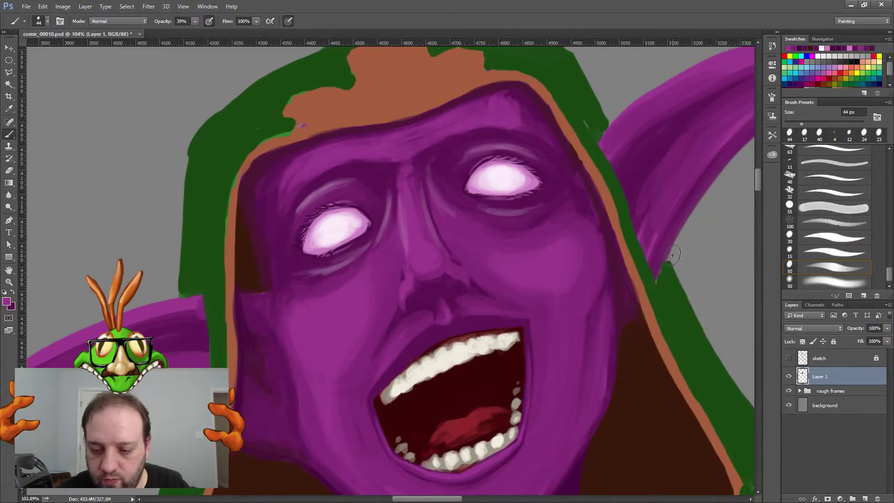
pyautogui.press('alt')
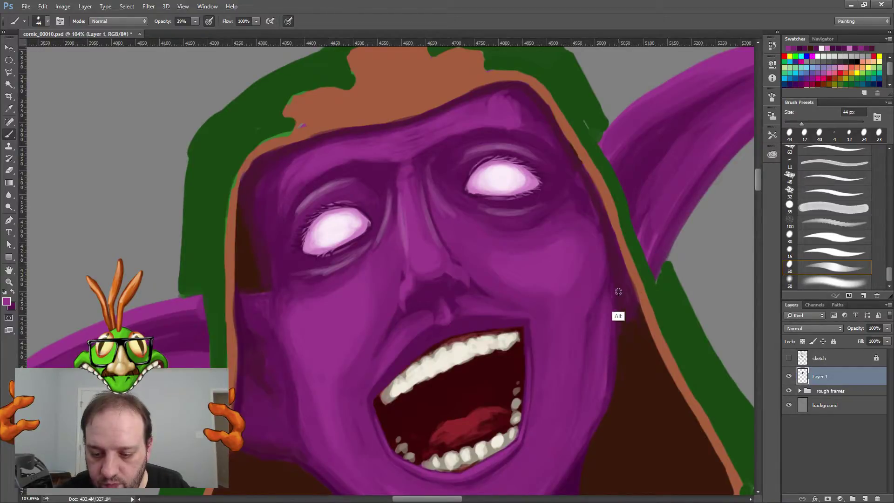
pyautogui.keyDown('alt'); pyautogui.click(597, 229); pyautogui.keyUp('alt')
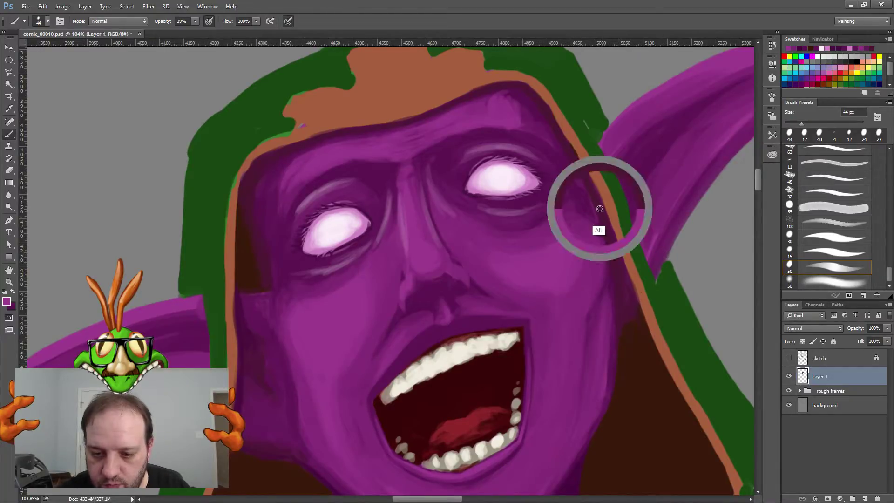
pyautogui.keyDown('alt'); pyautogui.click(577, 465); pyautogui.keyUp('alt')
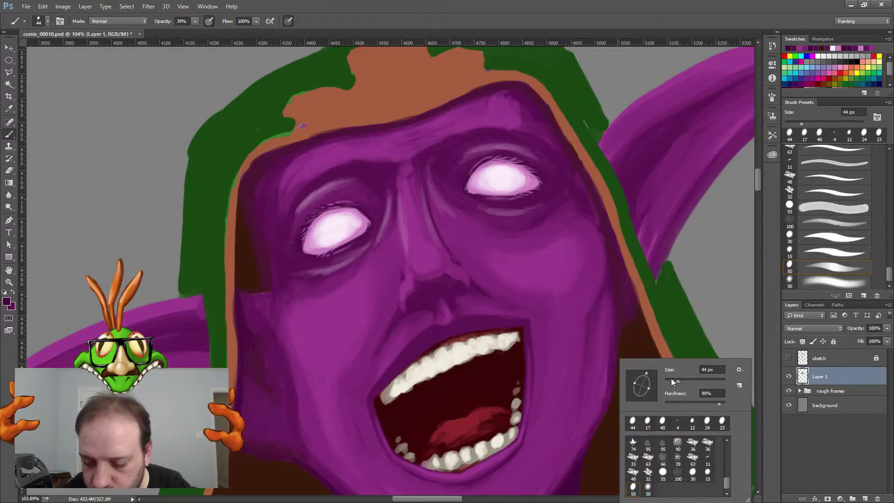
pyautogui.moveTo(671, 378); pyautogui.dragTo(669, 379)
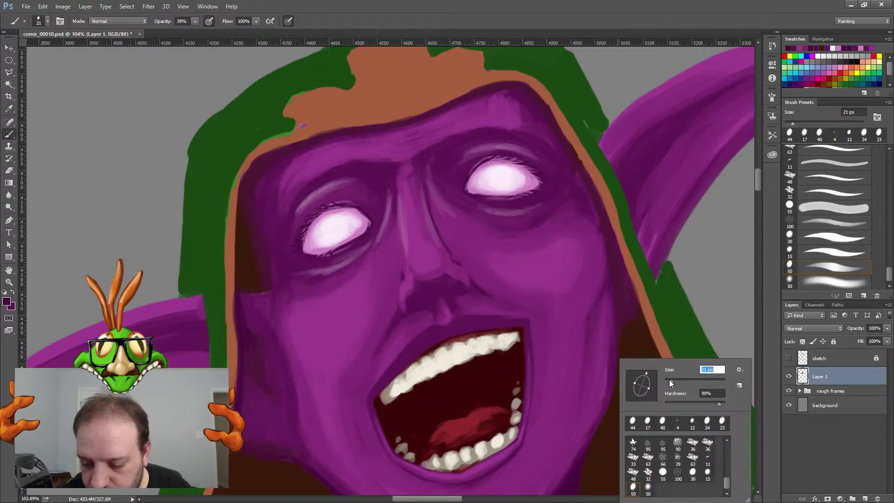
pyautogui.click(195, 21)
pyautogui.moveTo(219, 32); pyautogui.dragTo(226, 32)
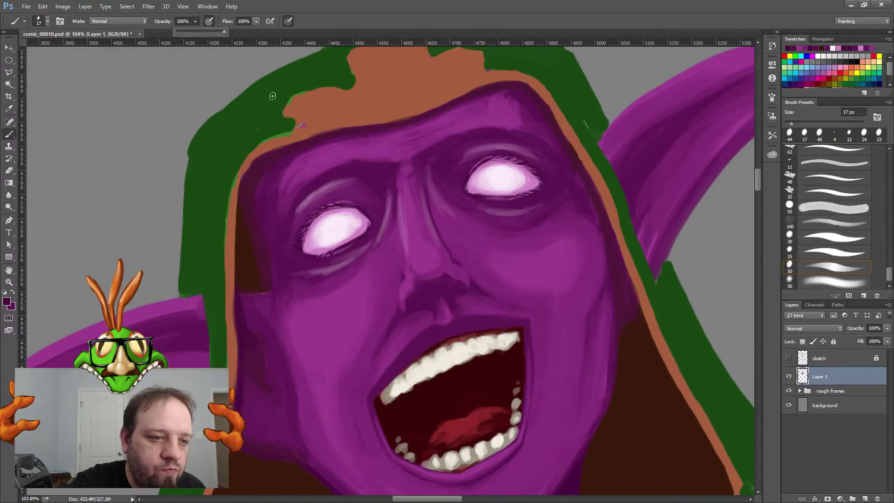
pyautogui.click(656, 280)
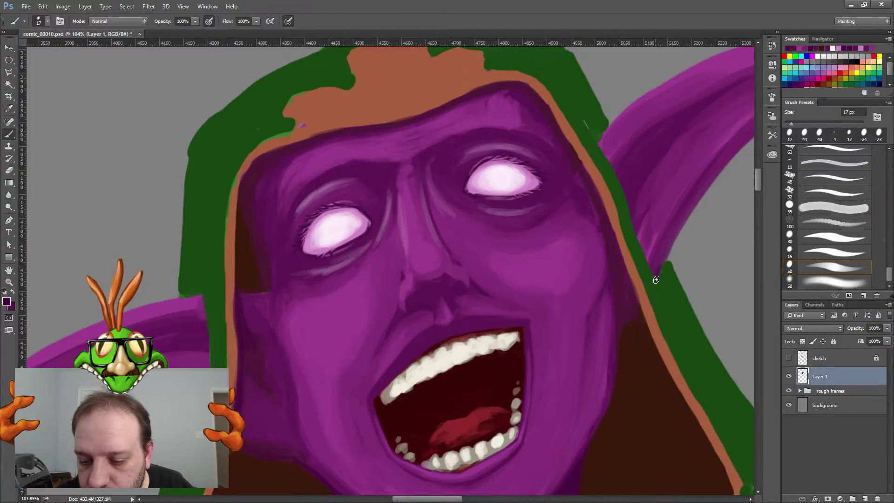
pyautogui.moveTo(665, 259)
pyautogui.mouseDown()
pyautogui.moveTo(673, 239)
pyautogui.moveTo(649, 249)
pyautogui.moveTo(655, 280)
pyautogui.moveTo(645, 253)
pyautogui.moveTo(656, 283)
pyautogui.moveTo(638, 238)
pyautogui.mouseUp()
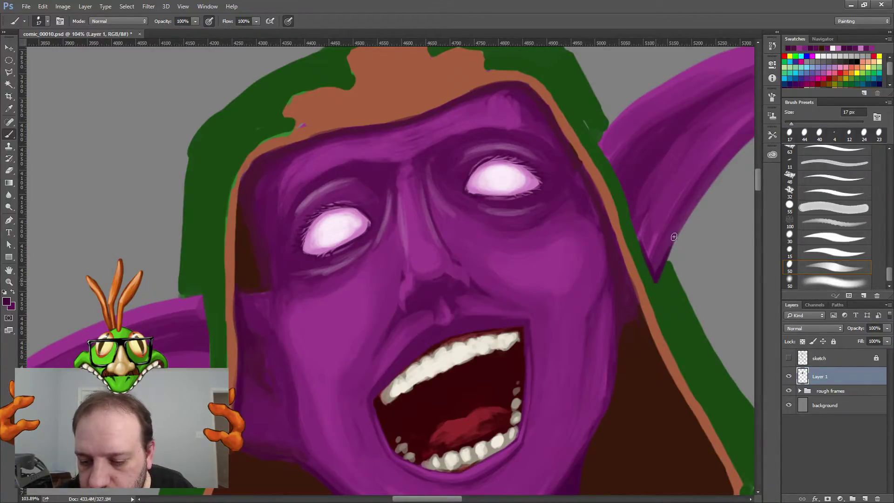
pyautogui.moveTo(685, 217); pyautogui.dragTo(663, 264)
pyautogui.moveTo(715, 179); pyautogui.dragTo(682, 230)
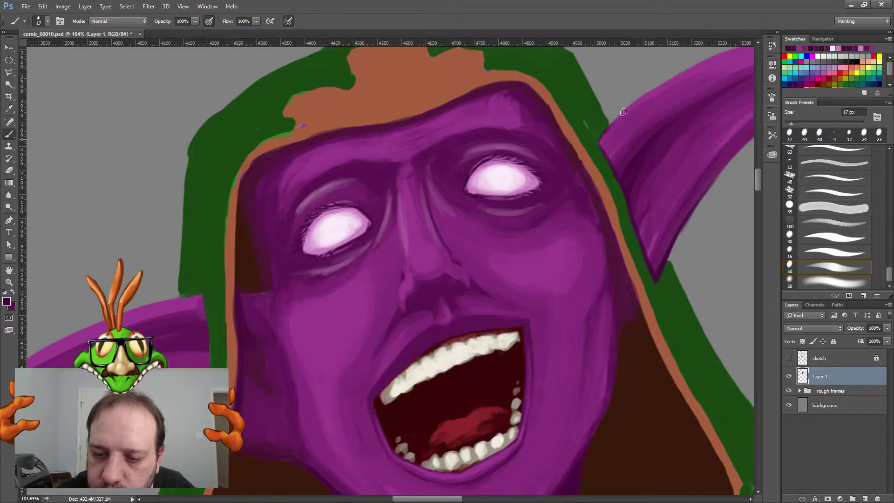
pyautogui.moveTo(608, 126); pyautogui.dragTo(666, 81)
pyautogui.moveTo(624, 110); pyautogui.dragTo(681, 74)
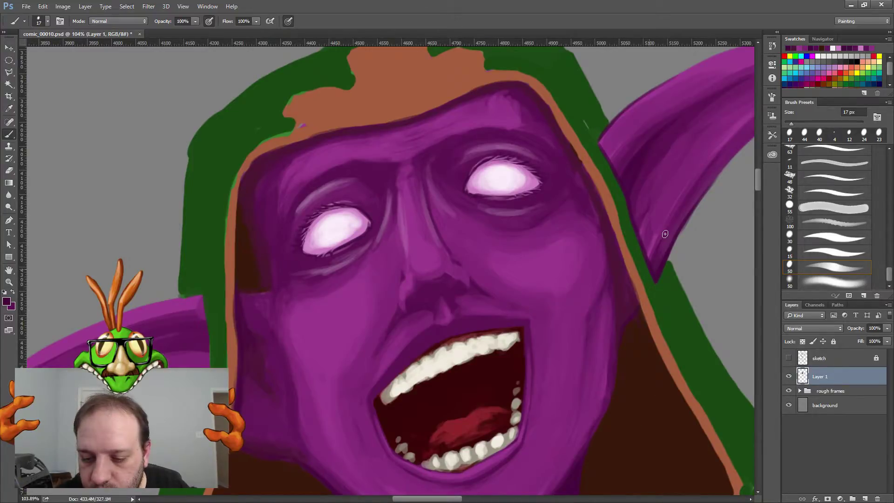
# Step: Shade the base of the right ear with short dark purple strokes and blend them with a sampled mid purple using a 41 px brush
pyautogui.moveTo(663, 229); pyautogui.dragTo(645, 259)
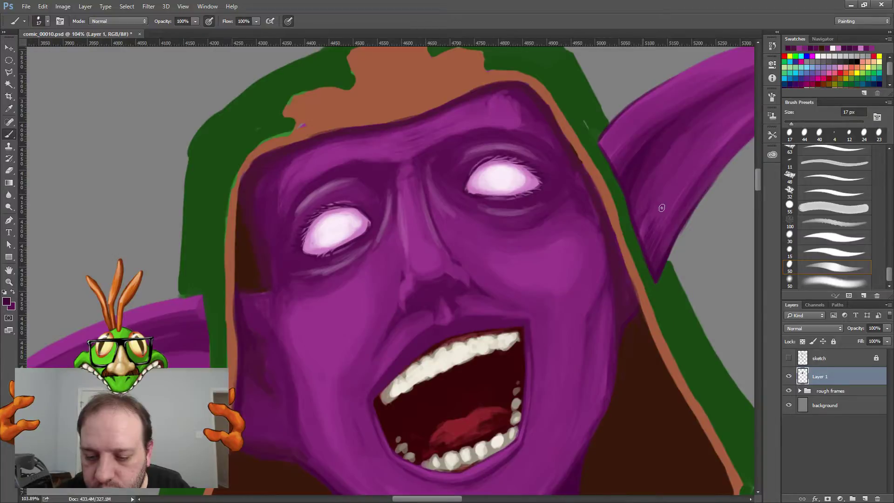
pyautogui.moveTo(661, 207); pyautogui.dragTo(638, 239)
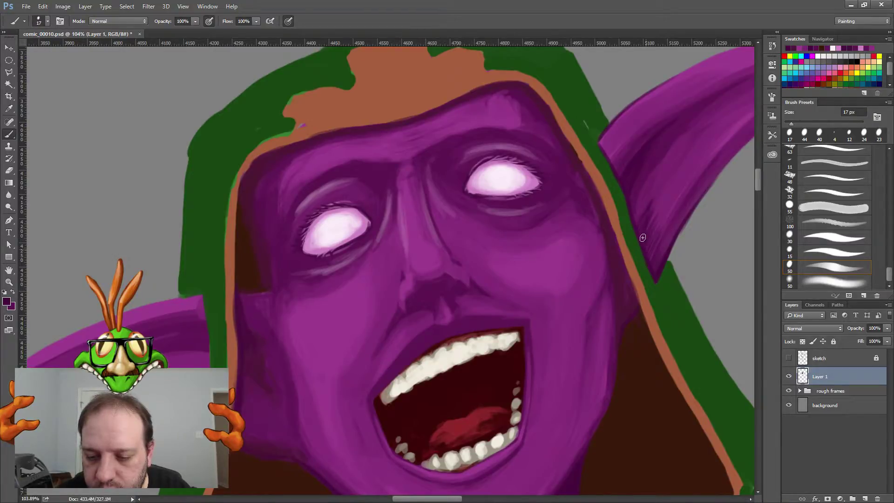
pyautogui.keyDown('alt'); pyautogui.click(662, 209); pyautogui.keyUp('alt')
pyautogui.moveTo(658, 207); pyautogui.dragTo(651, 222)
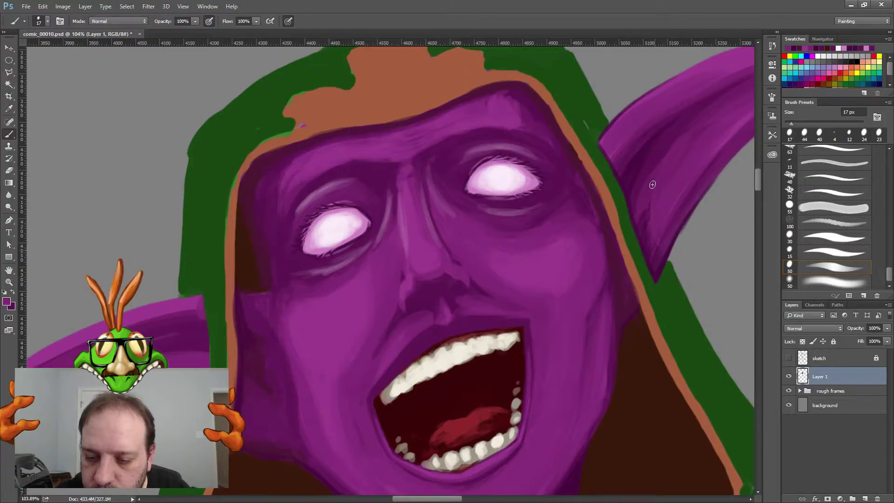
pyautogui.rightClick(667, 211)
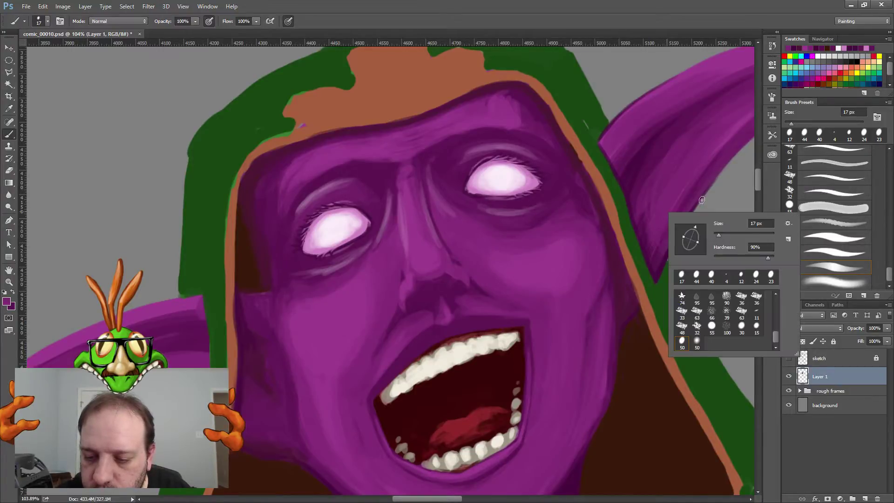
pyautogui.click(727, 233)
pyautogui.moveTo(652, 232); pyautogui.dragTo(646, 223)
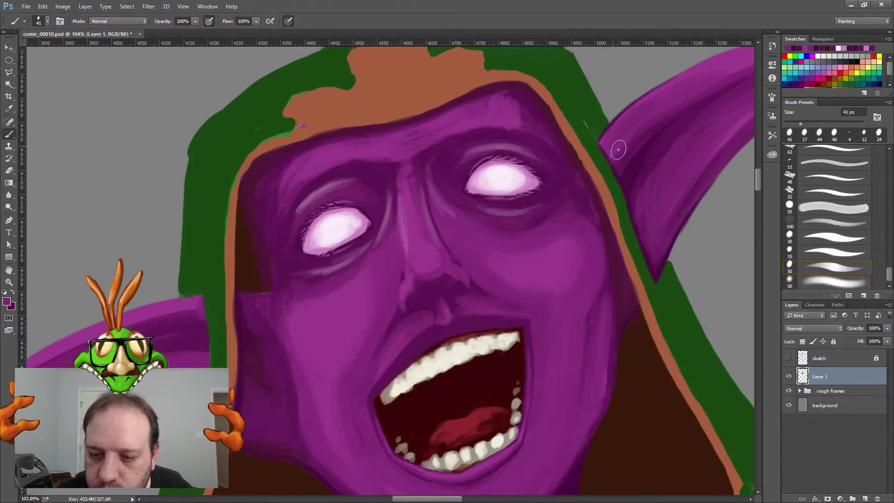
# Step: Sample lighter and mid purples from the right ear and smooth the shading of its upper rim beside the hood
pyautogui.keyDown('alt'); pyautogui.click(602, 159); pyautogui.keyUp('alt')
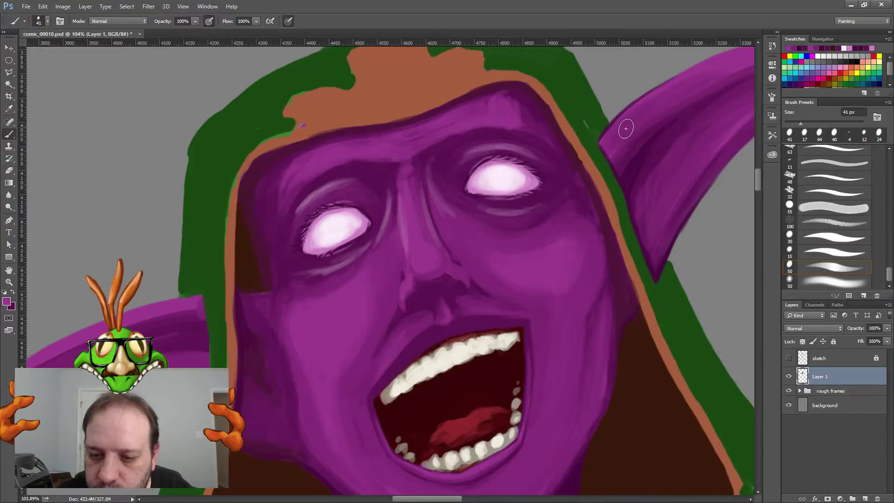
pyautogui.keyDown('alt'); pyautogui.click(642, 148); pyautogui.keyUp('alt')
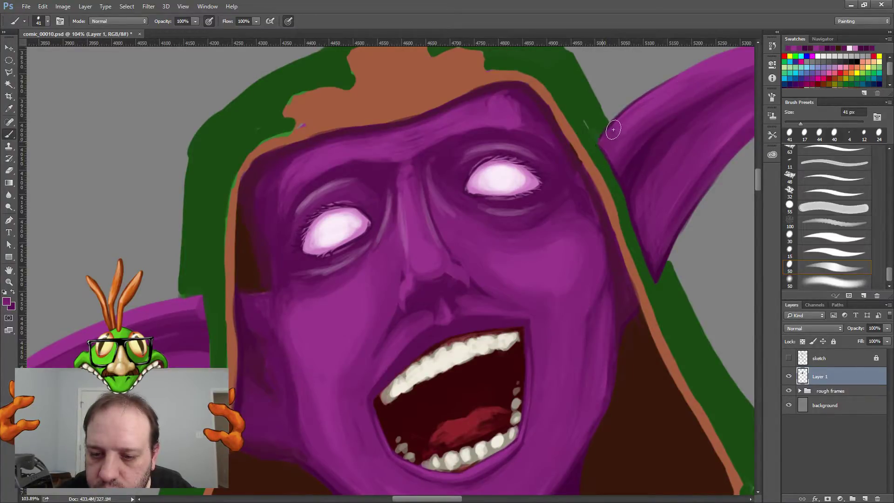
pyautogui.keyDown('alt'); pyautogui.click(641, 138); pyautogui.keyUp('alt')
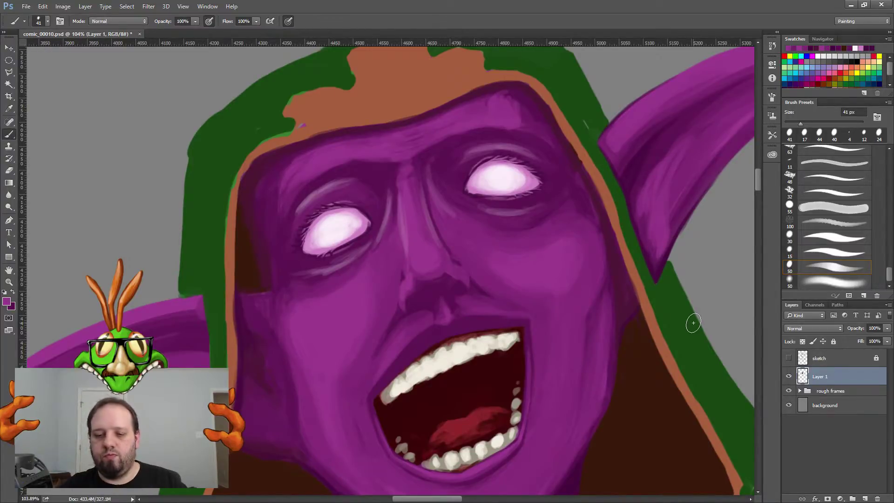
# Step: Sample mid and dark purples inside the right ear and blend long strokes along its inner fold toward the base
pyautogui.keyDown('alt'); pyautogui.click(680, 195); pyautogui.keyUp('alt')
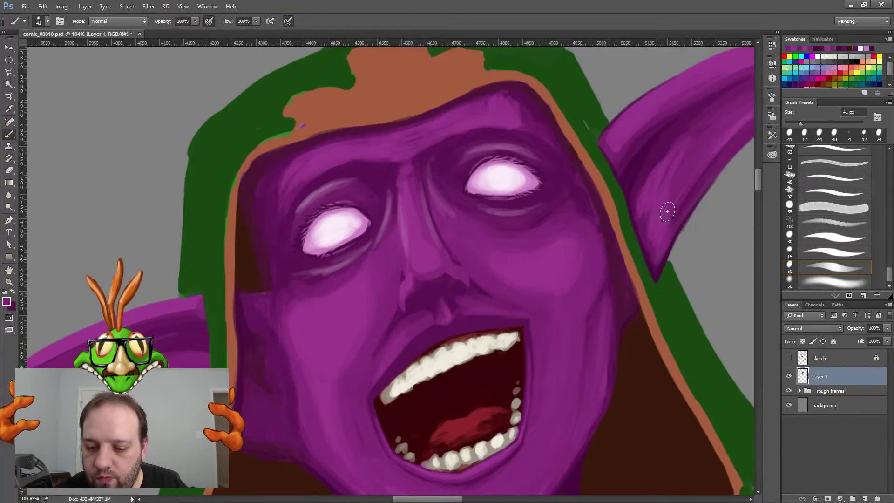
pyautogui.keyDown('alt'); pyautogui.click(684, 180); pyautogui.keyUp('alt')
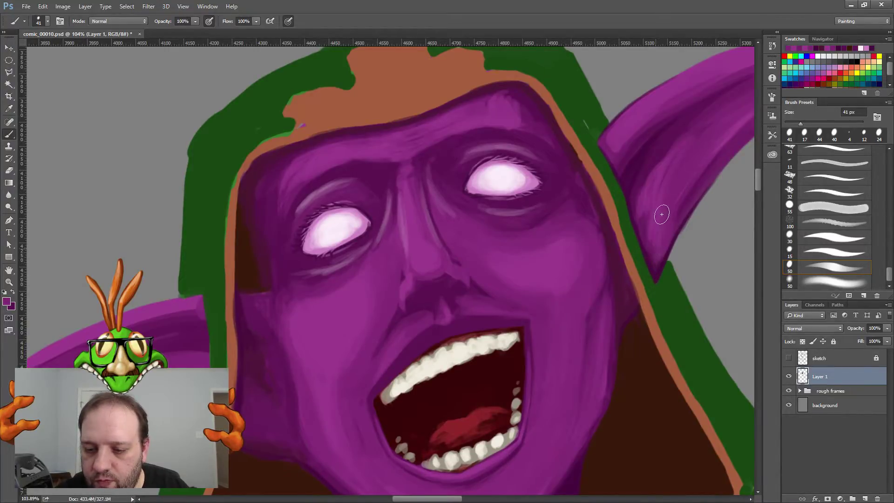
pyautogui.keyDown('alt'); pyautogui.click(663, 169); pyautogui.keyUp('alt')
pyautogui.moveTo(684, 130); pyautogui.dragTo(644, 190)
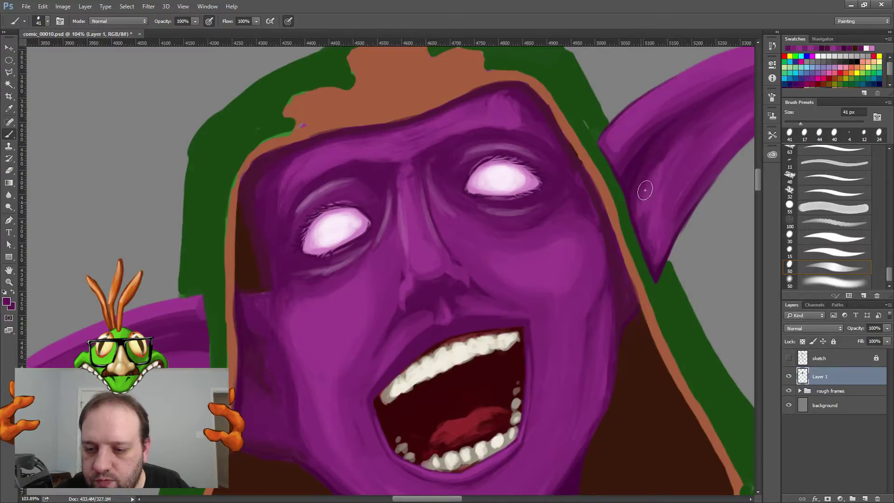
pyautogui.moveTo(706, 114)
pyautogui.mouseDown()
pyautogui.moveTo(648, 195)
pyautogui.moveTo(707, 121)
pyautogui.moveTo(644, 218)
pyautogui.mouseUp()
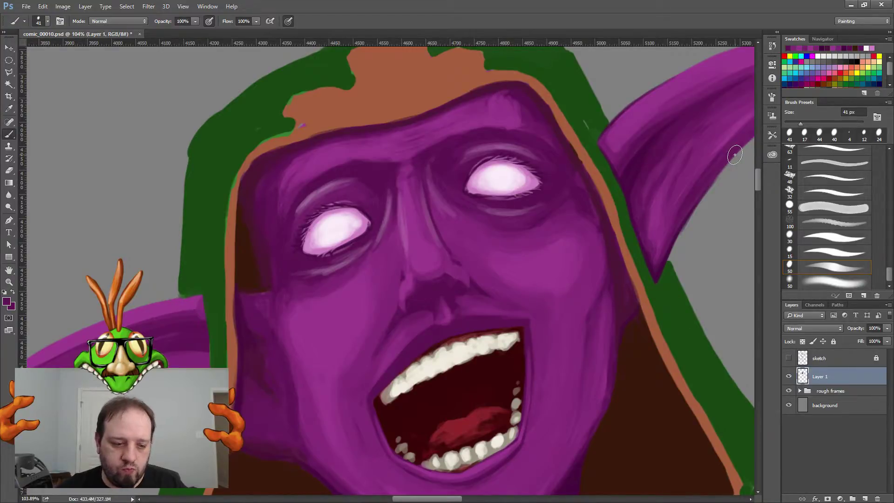
# Step: Show the sketch layer over the painted head and bring the figure's torso into view
pyautogui.click(9, 282)
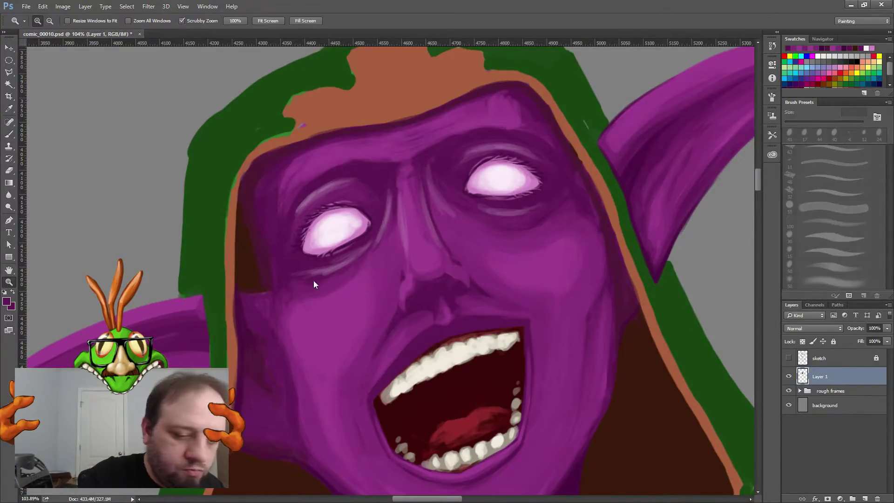
pyautogui.moveTo(451, 293); pyautogui.dragTo(391, 304)
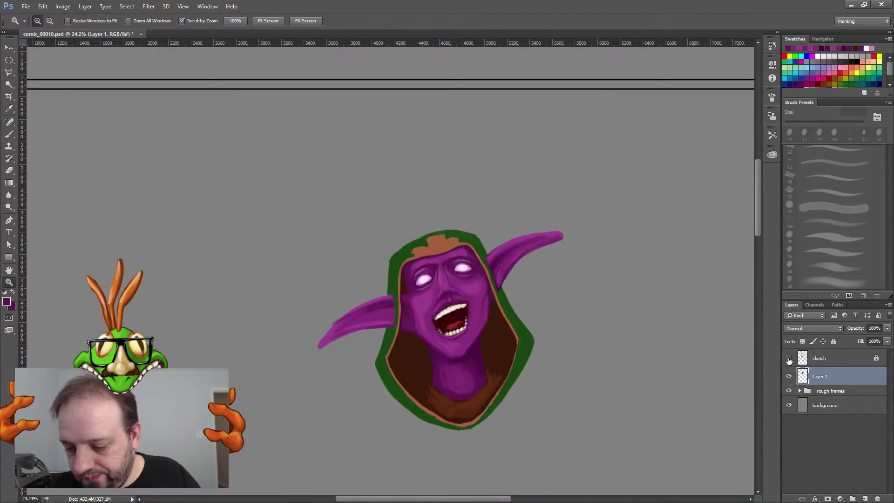
pyautogui.click(789, 358)
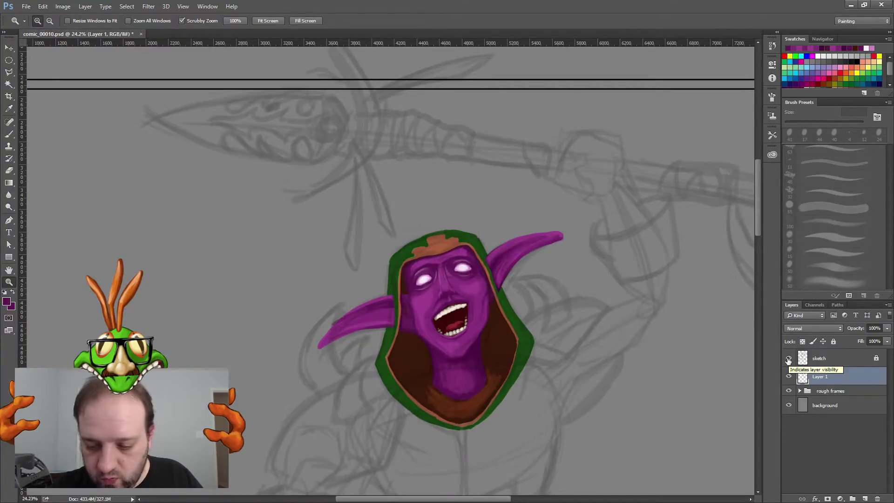
pyautogui.moveTo(758, 222); pyautogui.dragTo(758, 240)
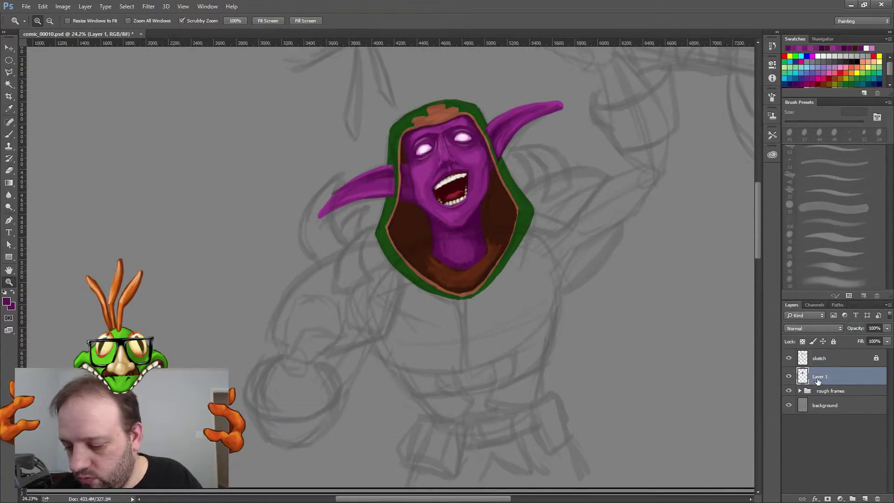
# Step: Rename Layer 1 as Base
pyautogui.doubleClick(818, 380)
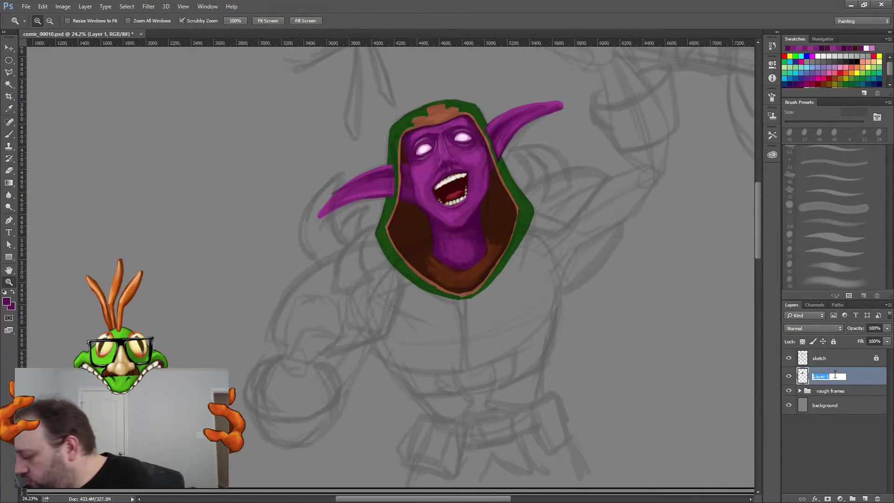
pyautogui.write('Base')
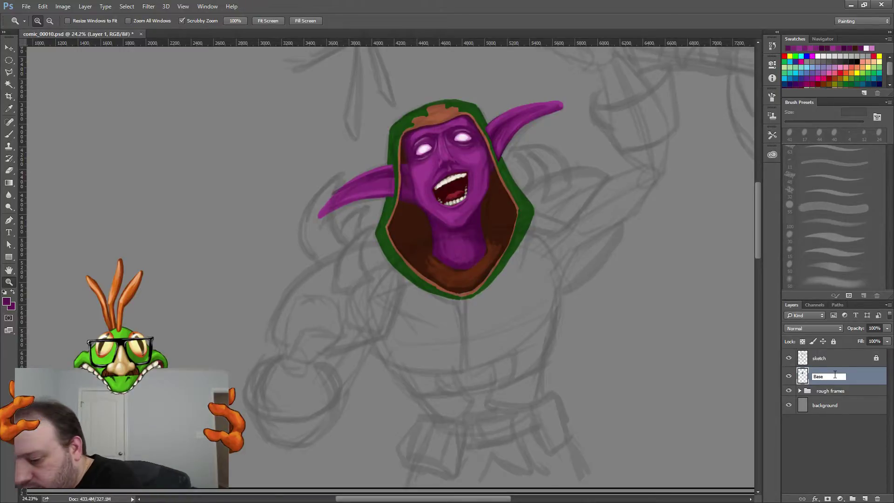
pyautogui.press('Return')
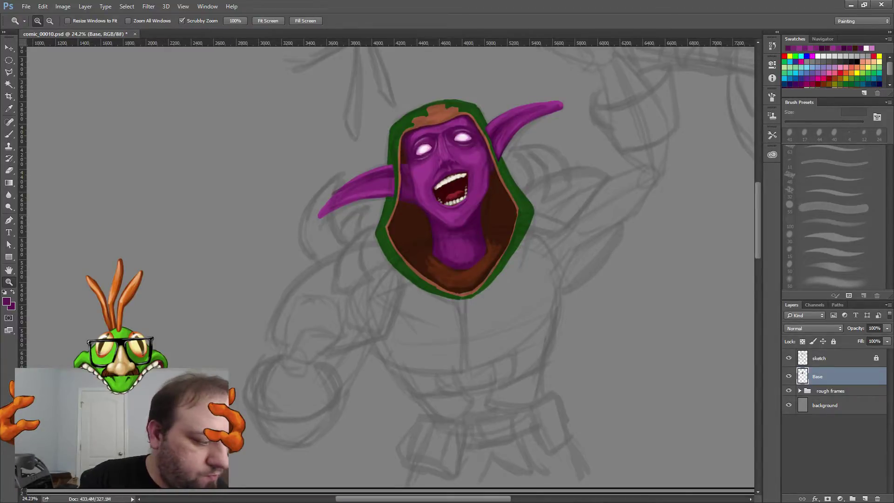
# Step: Switch to the Brush tool and sample the dark brown of the hood's interior as the foreground color
pyautogui.press('alt')
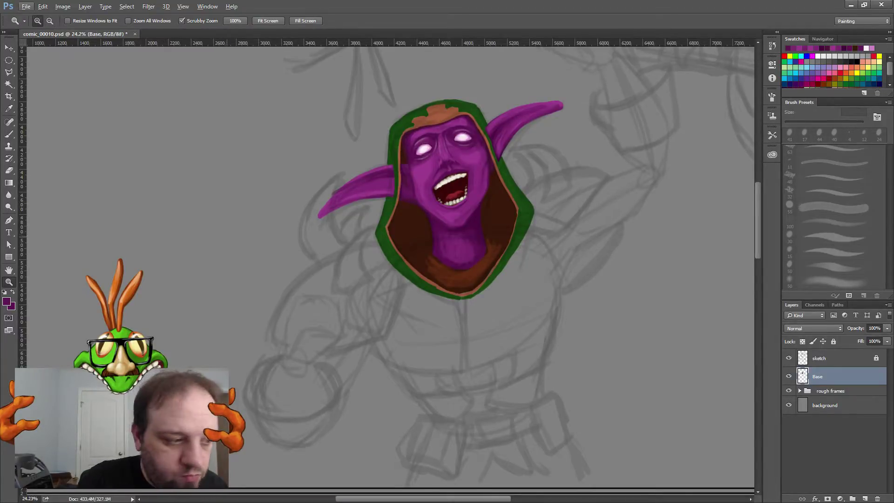
pyautogui.press('b')
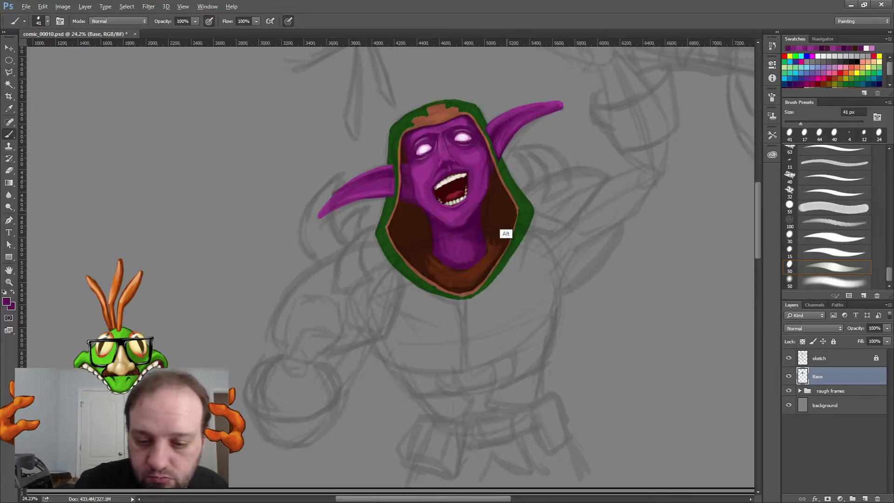
pyautogui.keyDown('alt'); pyautogui.click(506, 210); pyautogui.keyUp('alt')
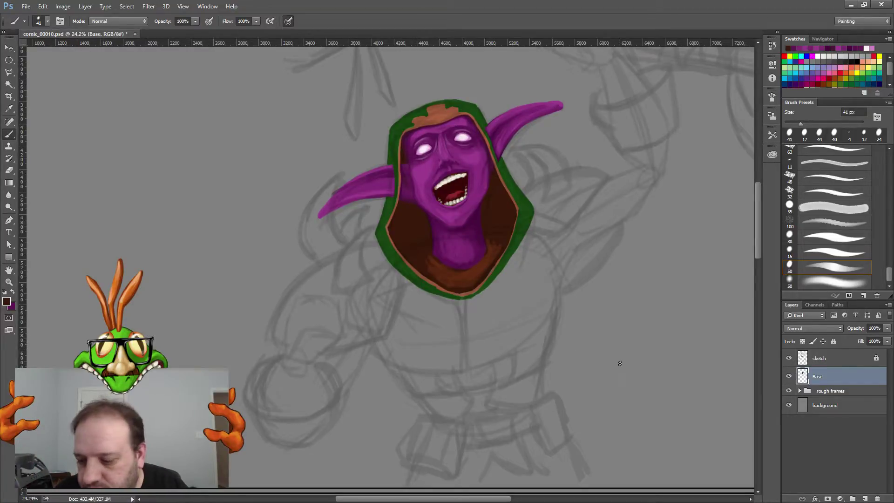
# Step: Rename the Base layer as base face
pyautogui.doubleClick(818, 376)
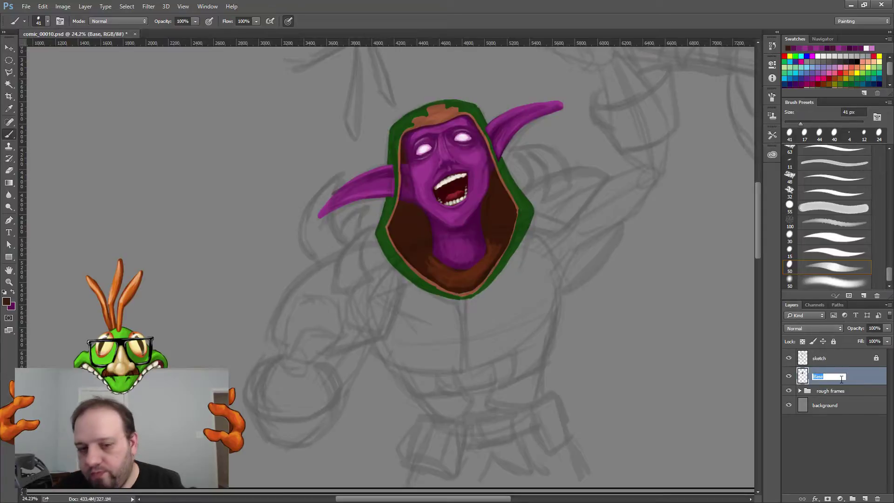
pyautogui.write('bas')
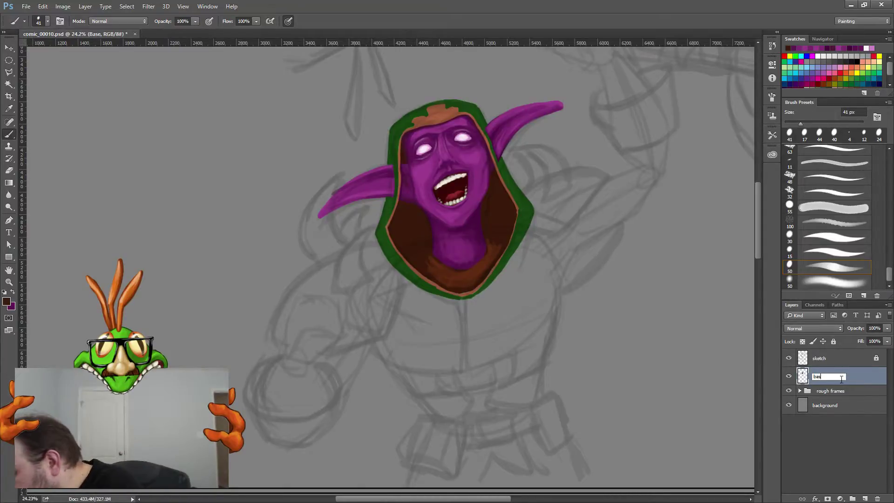
pyautogui.write('e face')
pyautogui.press('Return')
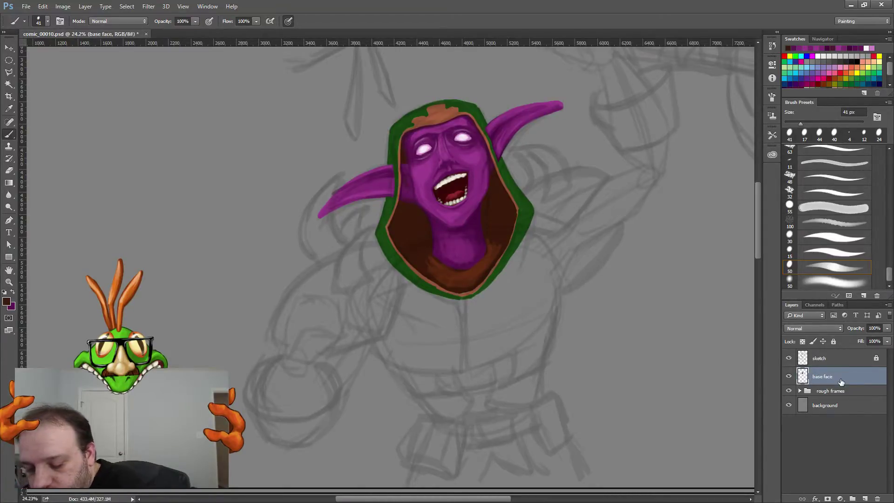
# Step: Add a new layer directly beneath base face and name it base body
pyautogui.click(865, 499)
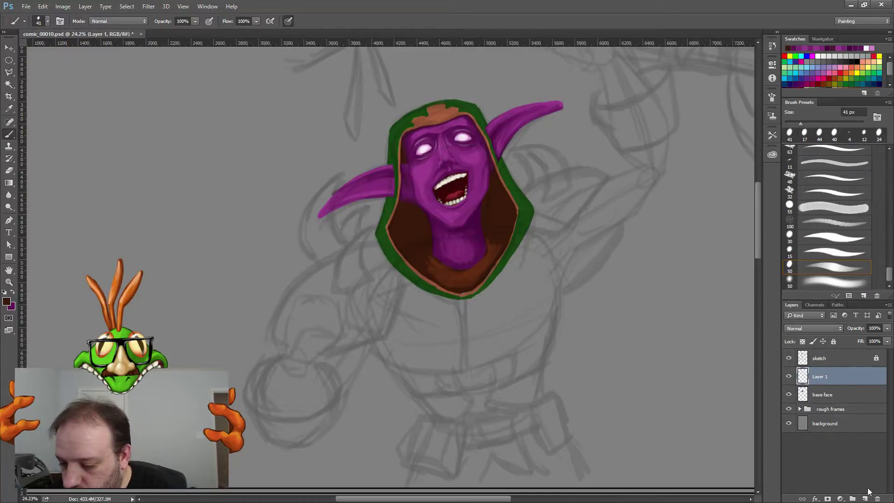
pyautogui.moveTo(837, 375); pyautogui.dragTo(834, 410)
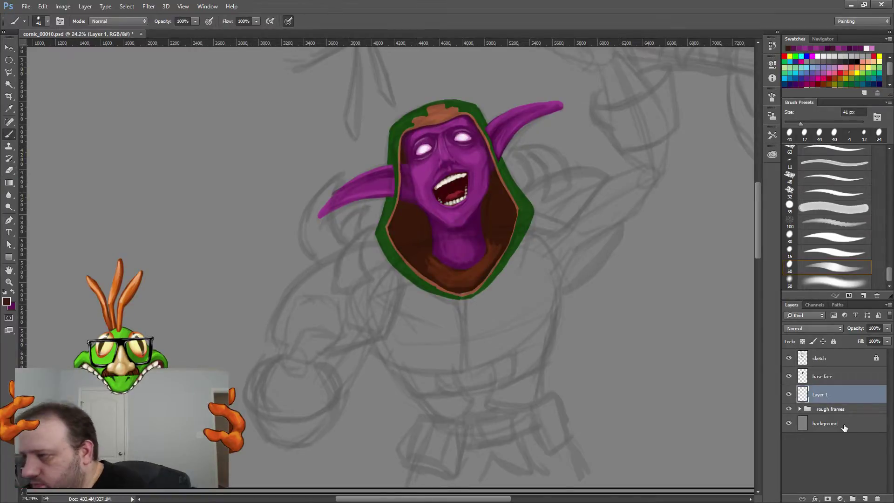
pyautogui.doubleClick(821, 395)
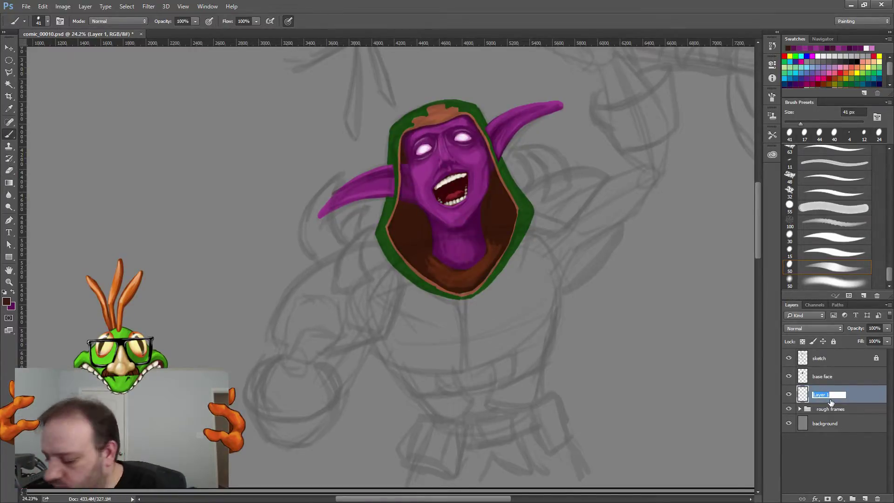
pyautogui.write('base b')
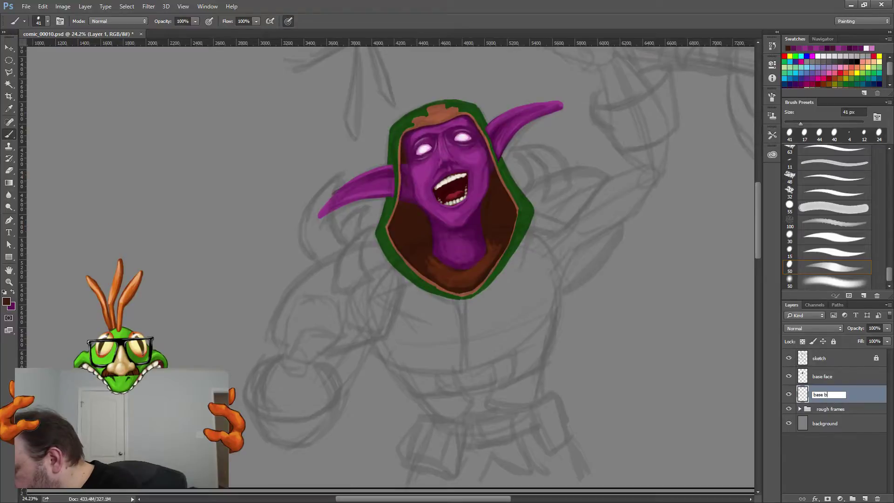
pyautogui.write('ody')
pyautogui.press('Return')
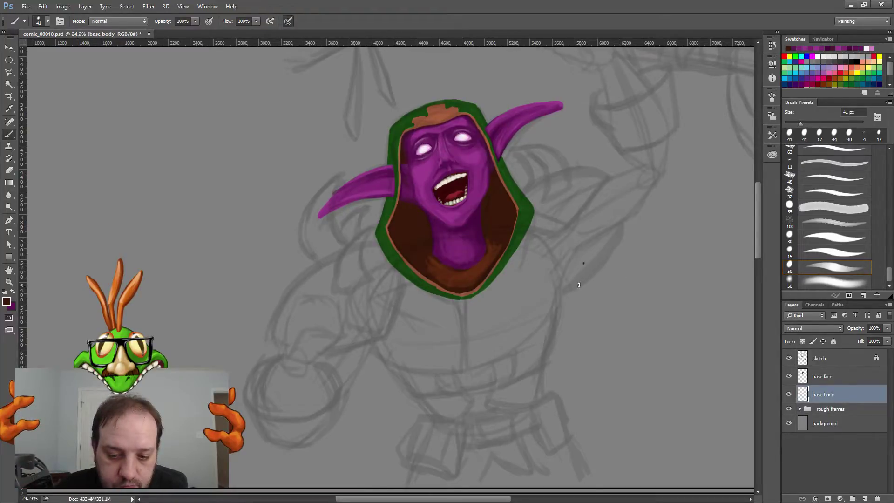
# Step: Set the brush size to 235 px and block in the raised arm's shoulder and the torso with flat dark brown
pyautogui.rightClick(588, 252)
pyautogui.click(666, 273)
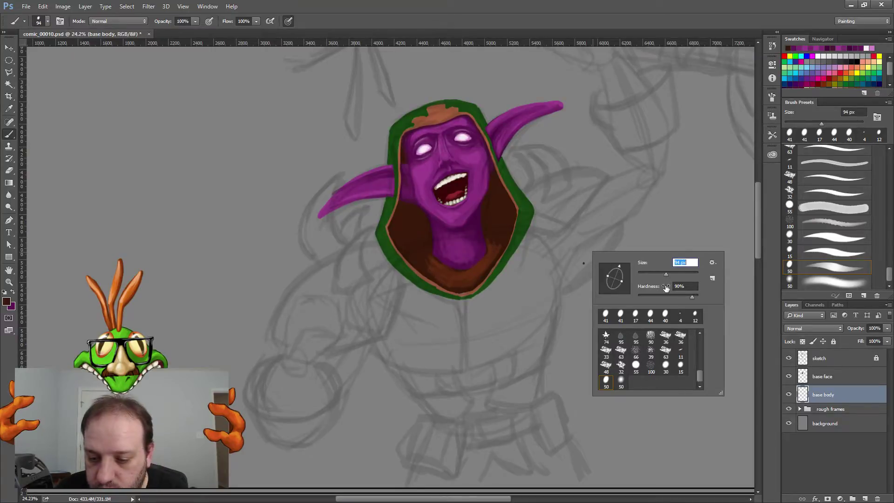
pyautogui.click(683, 273)
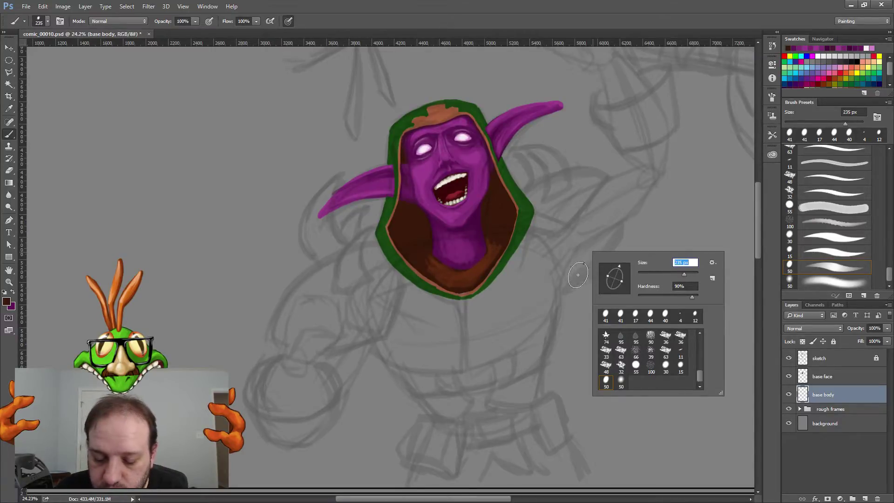
pyautogui.click(580, 243)
pyautogui.moveTo(580, 244)
pyautogui.mouseDown()
pyautogui.moveTo(545, 297)
pyautogui.moveTo(575, 259)
pyautogui.moveTo(543, 287)
pyautogui.moveTo(569, 241)
pyautogui.moveTo(570, 262)
pyautogui.moveTo(546, 292)
pyautogui.moveTo(581, 272)
pyautogui.moveTo(610, 229)
pyautogui.moveTo(567, 278)
pyautogui.moveTo(609, 227)
pyautogui.moveTo(517, 291)
pyautogui.moveTo(511, 268)
pyautogui.moveTo(532, 229)
pyautogui.moveTo(508, 246)
pyautogui.moveTo(516, 214)
pyautogui.moveTo(557, 186)
pyautogui.moveTo(593, 186)
pyautogui.moveTo(610, 204)
pyautogui.moveTo(579, 229)
pyautogui.moveTo(576, 206)
pyautogui.moveTo(545, 220)
pyautogui.moveTo(565, 236)
pyautogui.mouseUp()
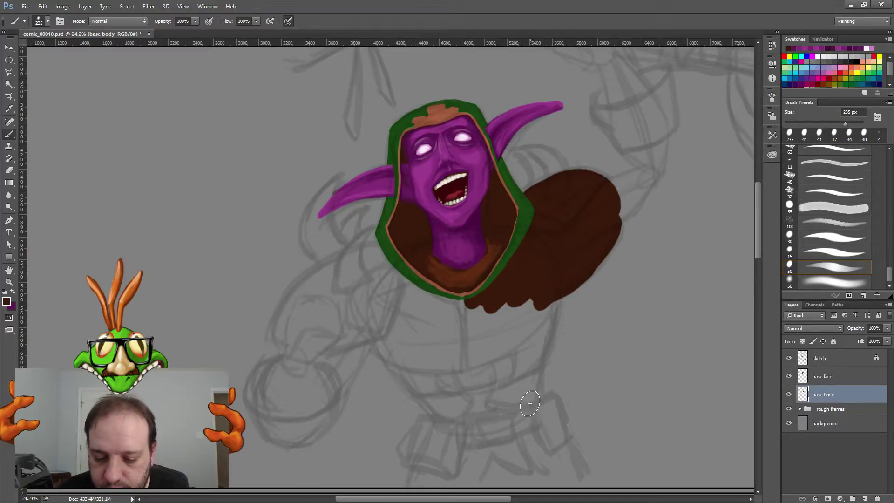
pyautogui.moveTo(528, 410)
pyautogui.mouseDown()
pyautogui.moveTo(532, 352)
pyautogui.moveTo(552, 285)
pyautogui.mouseUp()
pyautogui.moveTo(529, 369); pyautogui.dragTo(523, 395)
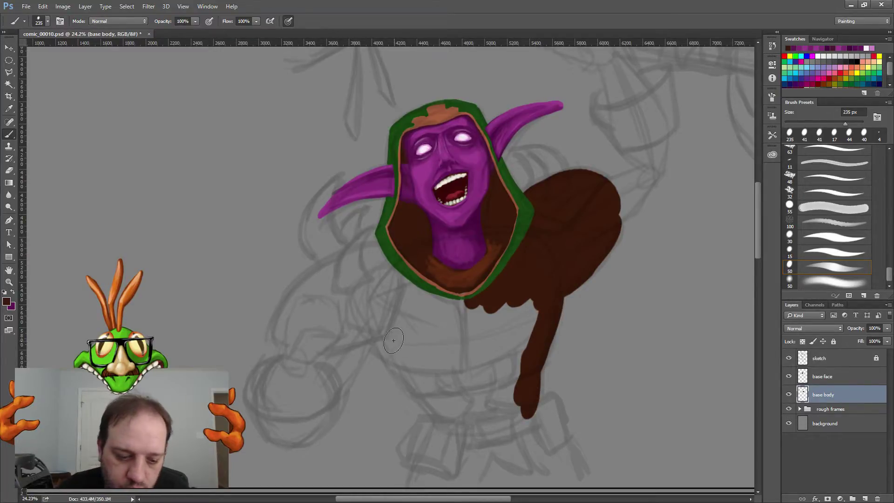
pyautogui.moveTo(391, 337)
pyautogui.mouseDown()
pyautogui.moveTo(442, 414)
pyautogui.moveTo(394, 332)
pyautogui.moveTo(405, 351)
pyautogui.moveTo(406, 293)
pyautogui.moveTo(396, 329)
pyautogui.moveTo(407, 329)
pyautogui.moveTo(413, 350)
pyautogui.moveTo(492, 383)
pyautogui.moveTo(515, 414)
pyautogui.moveTo(481, 426)
pyautogui.moveTo(457, 361)
pyautogui.moveTo(439, 375)
pyautogui.moveTo(473, 432)
pyautogui.moveTo(474, 412)
pyautogui.mouseUp()
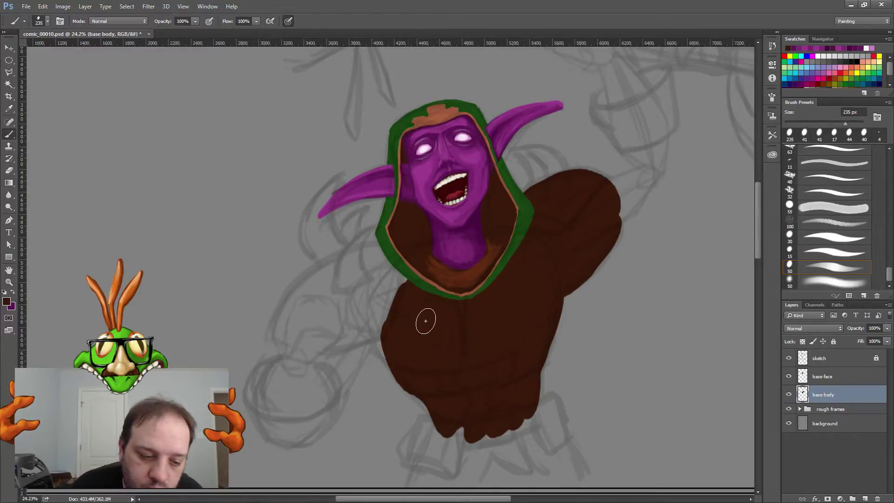
# Step: Fill the lowered arm's upper half and the whole raised arm up to its fist with dark brown, following the sketch
pyautogui.moveTo(287, 316)
pyautogui.mouseDown()
pyautogui.moveTo(338, 267)
pyautogui.moveTo(409, 253)
pyautogui.moveTo(352, 254)
pyautogui.moveTo(298, 287)
pyautogui.moveTo(273, 332)
pyautogui.moveTo(385, 323)
pyautogui.moveTo(423, 294)
pyautogui.moveTo(378, 323)
pyautogui.moveTo(413, 290)
pyautogui.moveTo(325, 331)
pyautogui.moveTo(411, 272)
pyautogui.moveTo(299, 320)
pyautogui.moveTo(355, 266)
pyautogui.mouseUp()
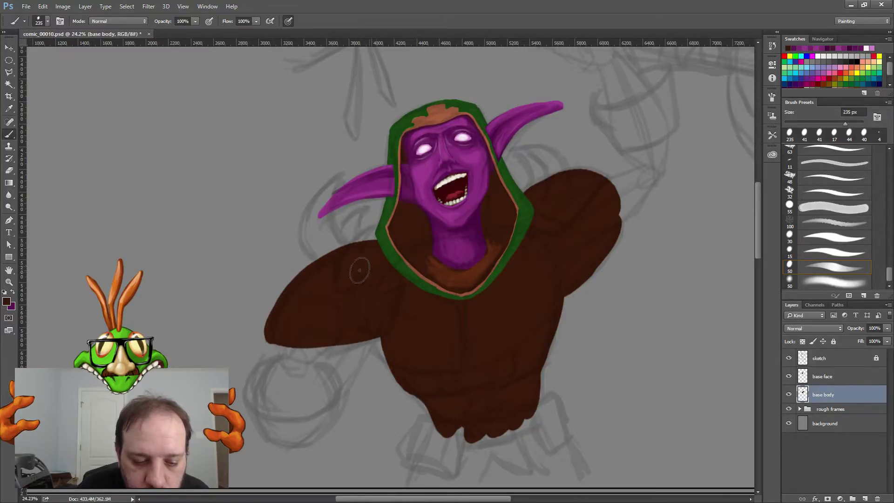
pyautogui.moveTo(583, 220)
pyautogui.mouseDown()
pyautogui.moveTo(546, 198)
pyautogui.moveTo(523, 204)
pyautogui.moveTo(576, 180)
pyautogui.moveTo(607, 187)
pyautogui.moveTo(616, 200)
pyautogui.moveTo(614, 226)
pyautogui.moveTo(561, 278)
pyautogui.mouseUp()
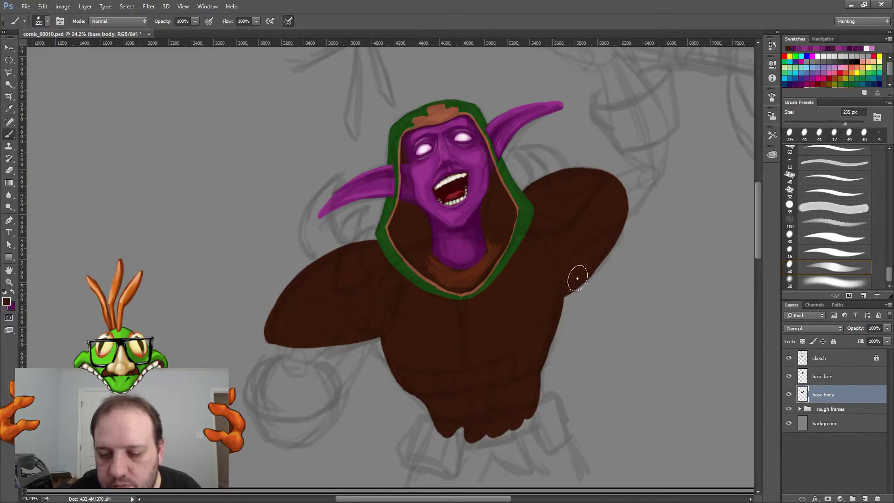
pyautogui.moveTo(600, 200)
pyautogui.mouseDown()
pyautogui.moveTo(639, 179)
pyautogui.moveTo(618, 184)
pyautogui.moveTo(635, 178)
pyautogui.moveTo(614, 198)
pyautogui.moveTo(631, 222)
pyautogui.moveTo(629, 198)
pyautogui.moveTo(609, 213)
pyautogui.moveTo(660, 174)
pyautogui.moveTo(657, 136)
pyautogui.moveTo(636, 144)
pyautogui.moveTo(641, 153)
pyautogui.moveTo(618, 105)
pyautogui.moveTo(600, 104)
pyautogui.moveTo(626, 142)
pyautogui.moveTo(668, 115)
pyautogui.moveTo(663, 129)
pyautogui.moveTo(662, 89)
pyautogui.moveTo(651, 78)
pyautogui.moveTo(604, 105)
pyautogui.moveTo(648, 120)
pyautogui.mouseUp()
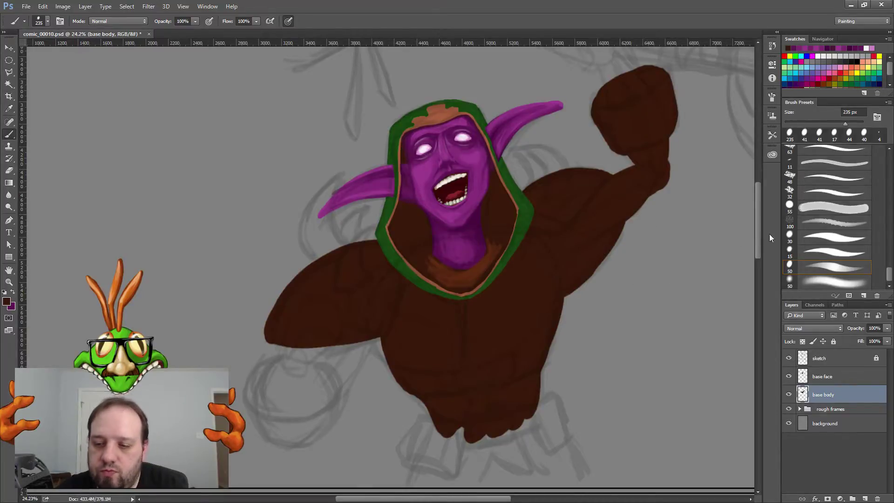
pyautogui.scroll(5, 691, 216)
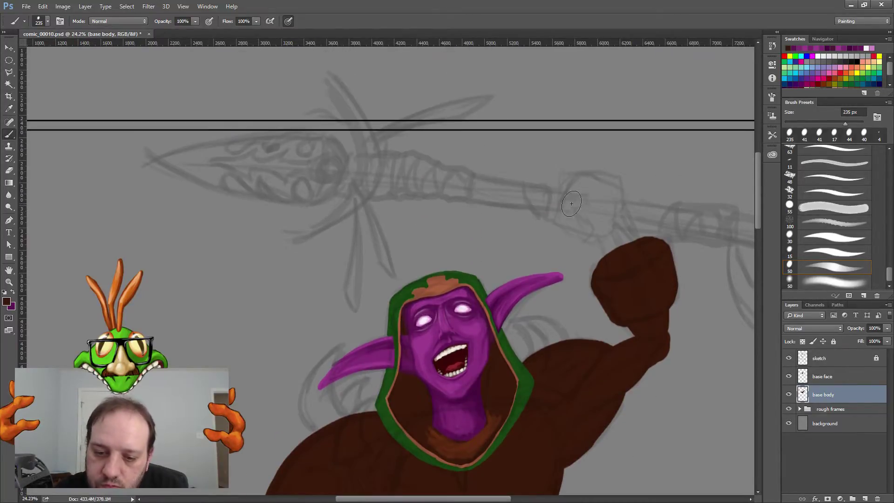
pyautogui.moveTo(571, 195)
pyautogui.mouseDown()
pyautogui.moveTo(568, 218)
pyautogui.moveTo(584, 224)
pyautogui.moveTo(575, 186)
pyautogui.moveTo(580, 198)
pyautogui.moveTo(588, 188)
pyautogui.moveTo(588, 202)
pyautogui.moveTo(601, 193)
pyautogui.moveTo(606, 206)
pyautogui.moveTo(611, 196)
pyautogui.moveTo(614, 218)
pyautogui.moveTo(611, 201)
pyautogui.moveTo(612, 219)
pyautogui.moveTo(592, 230)
pyautogui.moveTo(620, 266)
pyautogui.moveTo(609, 235)
pyautogui.moveTo(633, 261)
pyautogui.moveTo(616, 232)
pyautogui.moveTo(634, 257)
pyautogui.mouseUp()
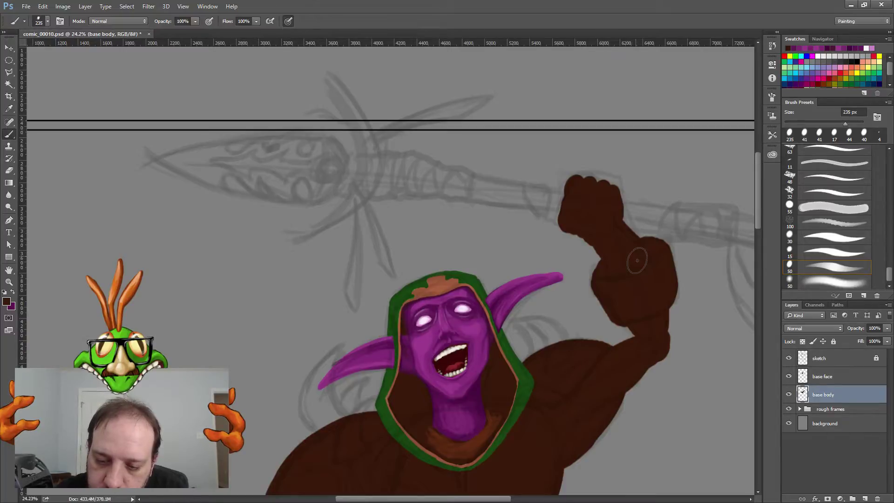
pyautogui.moveTo(659, 325)
pyautogui.mouseDown()
pyautogui.moveTo(659, 332)
pyautogui.moveTo(658, 347)
pyautogui.moveTo(656, 325)
pyautogui.mouseUp()
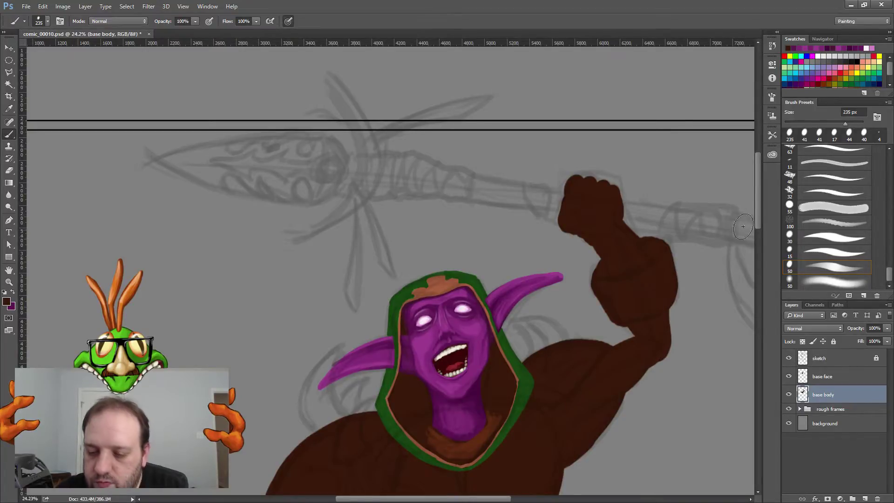
# Step: Block in the lowered forearm and fist, then the waist, belt pouches and skirt in dark brown down to the panel border
pyautogui.moveTo(755, 210); pyautogui.dragTo(759, 258)
pyautogui.moveTo(298, 258)
pyautogui.mouseDown()
pyautogui.moveTo(297, 301)
pyautogui.moveTo(304, 255)
pyautogui.moveTo(319, 271)
pyautogui.moveTo(304, 292)
pyautogui.moveTo(325, 278)
pyautogui.moveTo(293, 284)
pyautogui.moveTo(272, 310)
pyautogui.moveTo(279, 359)
pyautogui.moveTo(304, 364)
pyautogui.moveTo(275, 334)
pyautogui.moveTo(297, 366)
pyautogui.moveTo(316, 356)
pyautogui.moveTo(324, 331)
pyautogui.moveTo(301, 304)
pyautogui.moveTo(287, 306)
pyautogui.moveTo(288, 323)
pyautogui.moveTo(308, 334)
pyautogui.moveTo(302, 309)
pyautogui.moveTo(289, 301)
pyautogui.moveTo(256, 316)
pyautogui.moveTo(261, 277)
pyautogui.moveTo(270, 306)
pyautogui.moveTo(255, 315)
pyautogui.moveTo(254, 336)
pyautogui.moveTo(278, 364)
pyautogui.moveTo(327, 357)
pyautogui.moveTo(329, 315)
pyautogui.moveTo(308, 301)
pyautogui.moveTo(341, 315)
pyautogui.moveTo(372, 268)
pyautogui.moveTo(339, 303)
pyautogui.moveTo(349, 270)
pyautogui.moveTo(378, 246)
pyautogui.moveTo(394, 278)
pyautogui.moveTo(378, 262)
pyautogui.moveTo(417, 305)
pyautogui.mouseUp()
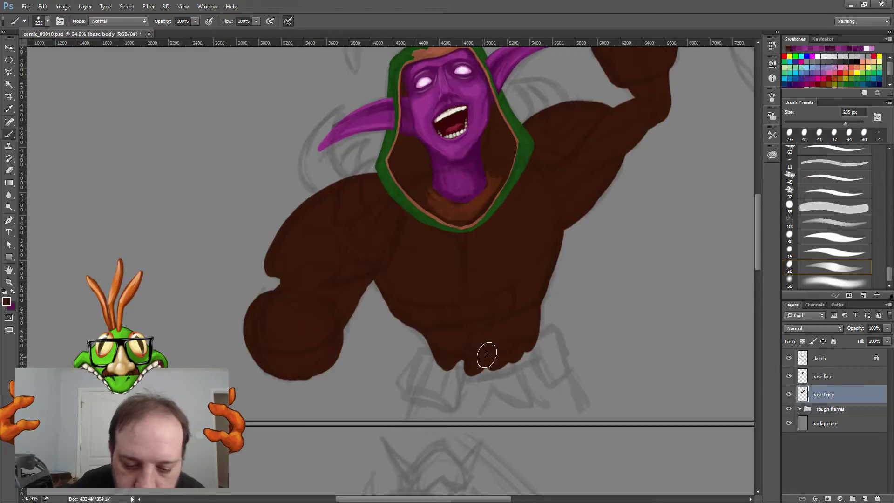
pyautogui.moveTo(422, 366)
pyautogui.mouseDown()
pyautogui.moveTo(404, 386)
pyautogui.moveTo(426, 362)
pyautogui.moveTo(446, 367)
pyautogui.moveTo(436, 368)
pyautogui.moveTo(430, 341)
pyautogui.moveTo(422, 381)
pyautogui.moveTo(407, 387)
pyautogui.moveTo(444, 400)
pyautogui.moveTo(427, 381)
pyautogui.moveTo(435, 392)
pyautogui.moveTo(460, 379)
pyautogui.moveTo(431, 387)
pyautogui.moveTo(420, 420)
pyautogui.moveTo(432, 404)
pyautogui.moveTo(416, 421)
pyautogui.moveTo(597, 419)
pyautogui.moveTo(560, 374)
pyautogui.moveTo(548, 343)
pyautogui.moveTo(538, 342)
pyautogui.moveTo(555, 339)
pyautogui.moveTo(568, 364)
pyautogui.moveTo(562, 370)
pyautogui.moveTo(556, 375)
pyautogui.moveTo(536, 353)
pyautogui.moveTo(546, 381)
pyautogui.moveTo(530, 359)
pyautogui.moveTo(569, 407)
pyautogui.moveTo(560, 400)
pyautogui.moveTo(592, 419)
pyautogui.moveTo(461, 410)
pyautogui.moveTo(547, 395)
pyautogui.moveTo(446, 402)
pyautogui.moveTo(525, 387)
pyautogui.moveTo(498, 383)
pyautogui.moveTo(492, 368)
pyautogui.moveTo(418, 428)
pyautogui.moveTo(602, 430)
pyautogui.moveTo(594, 425)
pyautogui.moveTo(593, 433)
pyautogui.moveTo(610, 411)
pyautogui.mouseUp()
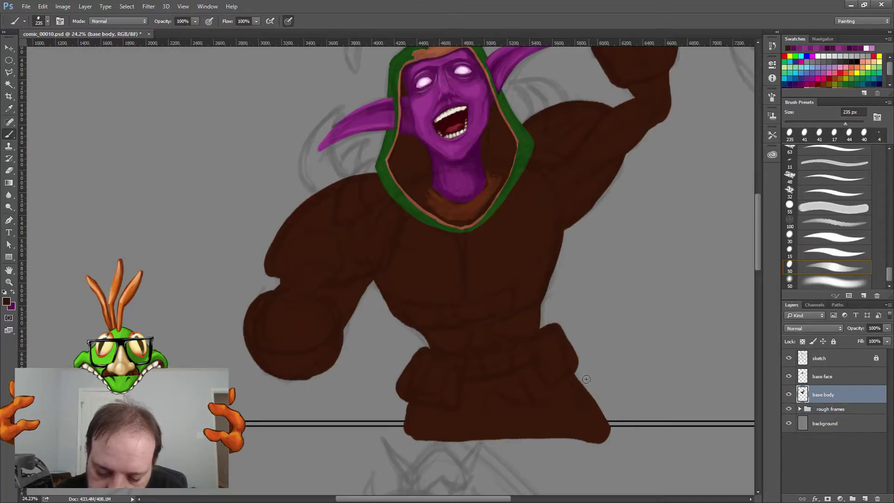
pyautogui.moveTo(598, 399); pyautogui.dragTo(587, 391)
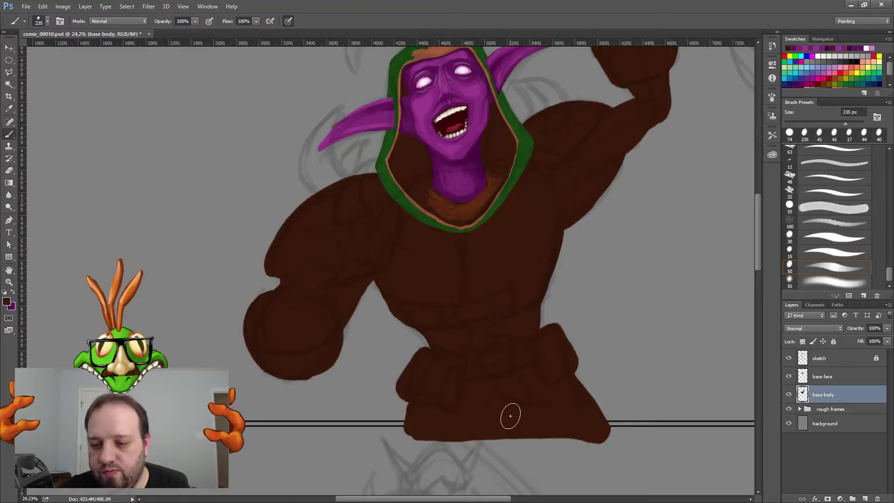
# Step: Set the brush size to 44 px and paint curved dark brown spikes on top of the raised arm's shoulder
pyautogui.moveTo(758, 261)
pyautogui.mouseDown()
pyautogui.moveTo(755, 236)
pyautogui.moveTo(736, 239)
pyautogui.mouseUp()
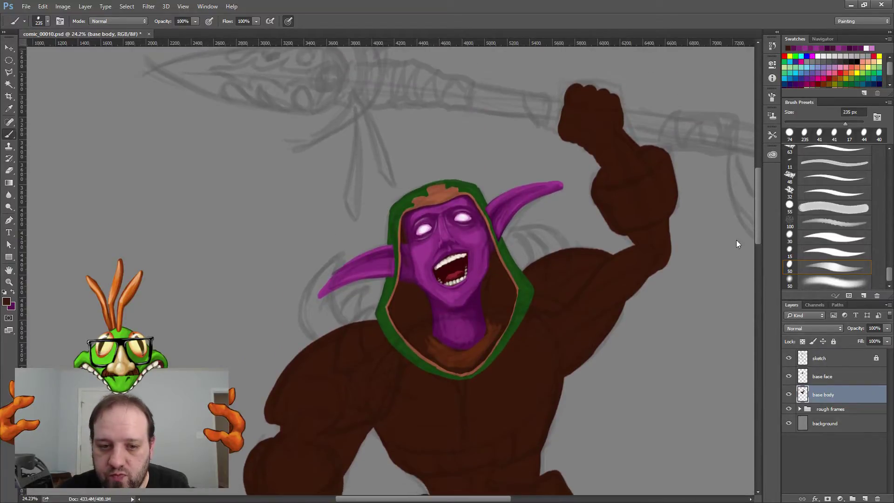
pyautogui.rightClick(579, 308)
pyautogui.click(643, 331)
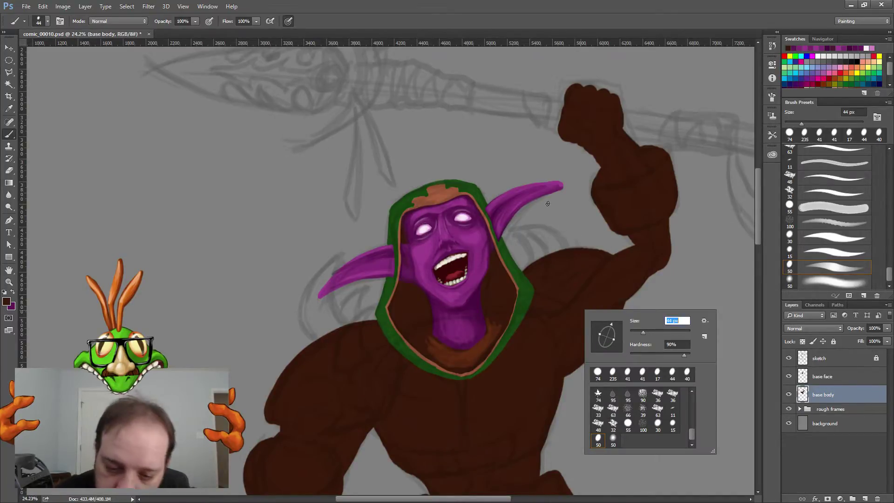
pyautogui.press('Return')
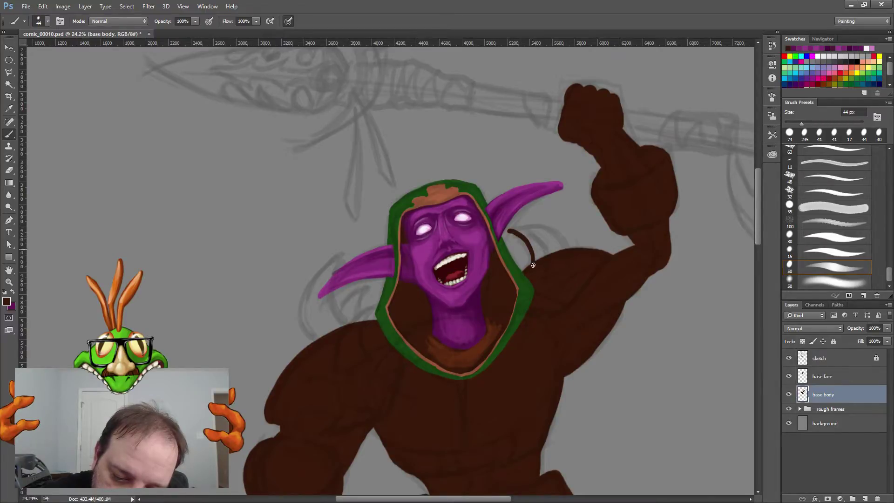
pyautogui.moveTo(511, 230)
pyautogui.mouseDown()
pyautogui.moveTo(532, 234)
pyautogui.moveTo(552, 267)
pyautogui.moveTo(523, 231)
pyautogui.moveTo(545, 246)
pyautogui.moveTo(536, 242)
pyautogui.moveTo(543, 260)
pyautogui.moveTo(528, 239)
pyautogui.moveTo(543, 260)
pyautogui.mouseUp()
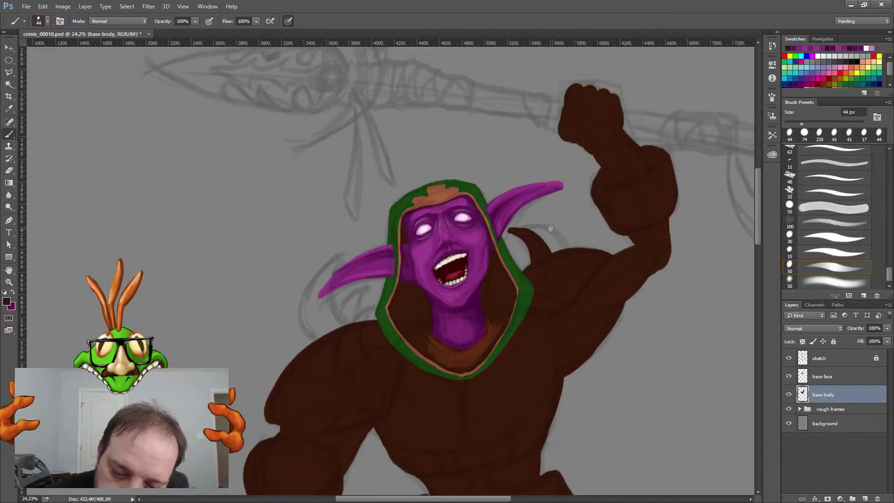
pyautogui.moveTo(550, 229)
pyautogui.mouseDown()
pyautogui.moveTo(558, 252)
pyautogui.moveTo(571, 251)
pyautogui.mouseUp()
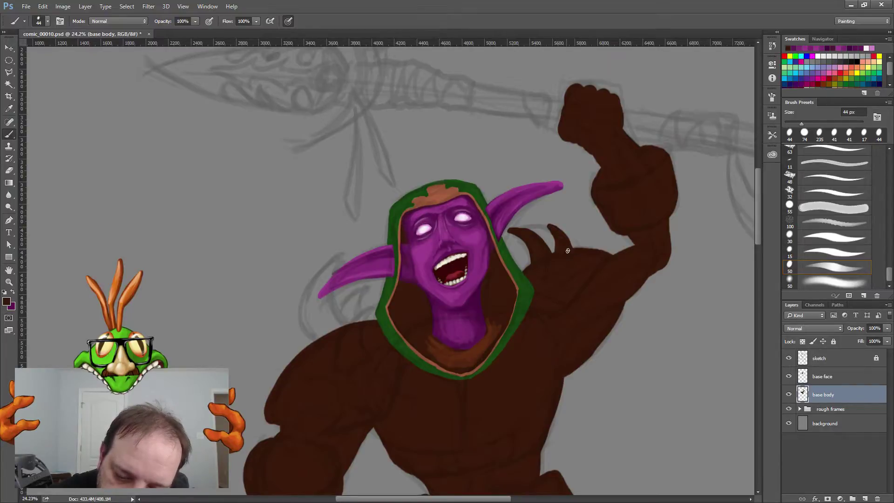
pyautogui.moveTo(513, 257); pyautogui.dragTo(527, 264)
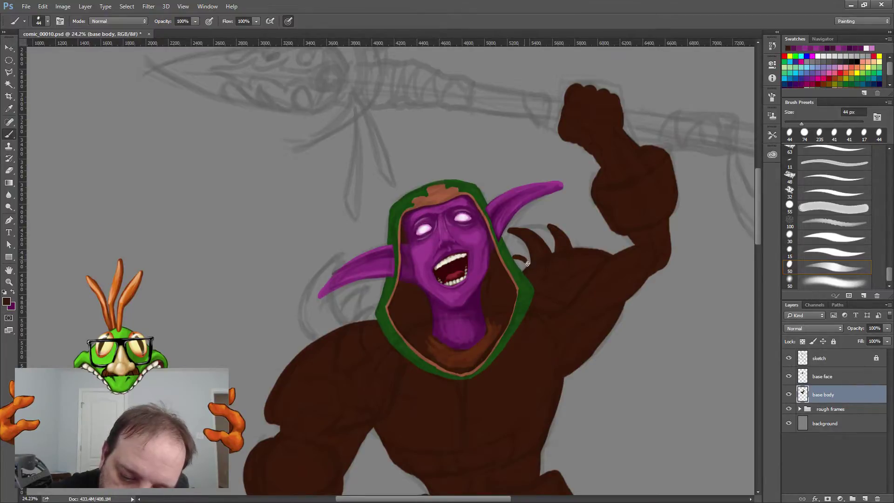
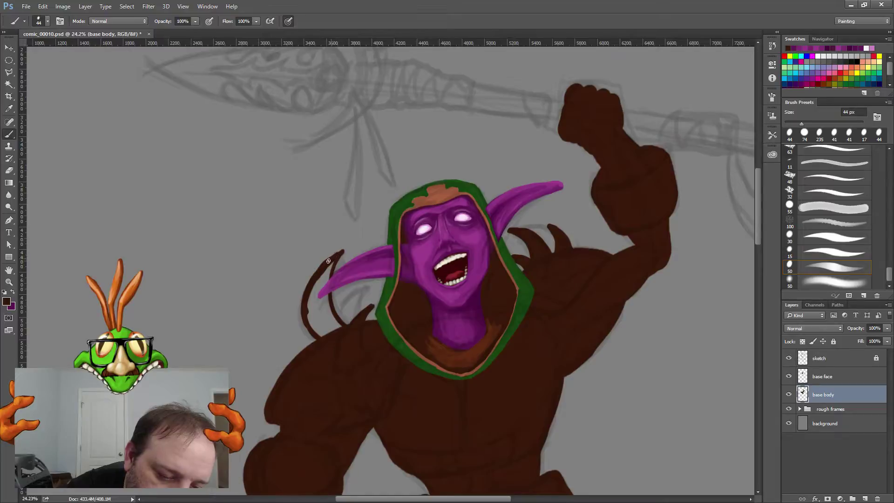
# Step: Fill the large curved spike and the small spikes on the lowered arm's shoulder with dark brown, and touch up the raised shoulder's spikes
pyautogui.moveTo(312, 322); pyautogui.dragTo(315, 326)
pyautogui.moveTo(308, 292)
pyautogui.mouseDown()
pyautogui.moveTo(306, 310)
pyautogui.moveTo(321, 335)
pyautogui.moveTo(329, 321)
pyautogui.mouseUp()
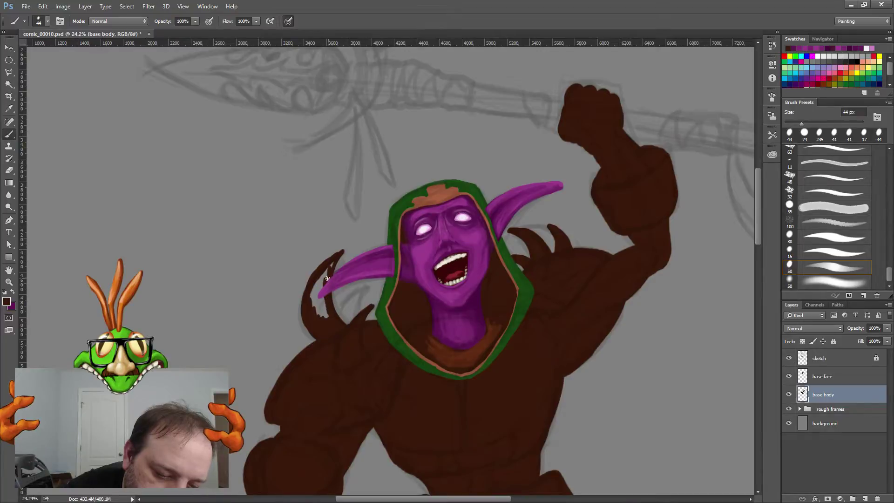
pyautogui.moveTo(333, 263)
pyautogui.mouseDown()
pyautogui.moveTo(307, 301)
pyautogui.moveTo(323, 284)
pyautogui.moveTo(321, 313)
pyautogui.mouseUp()
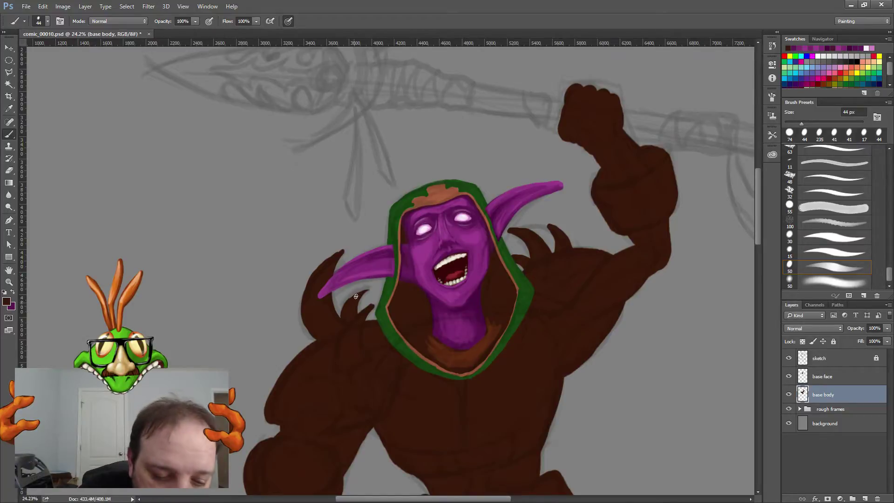
pyautogui.moveTo(361, 292); pyautogui.dragTo(371, 304)
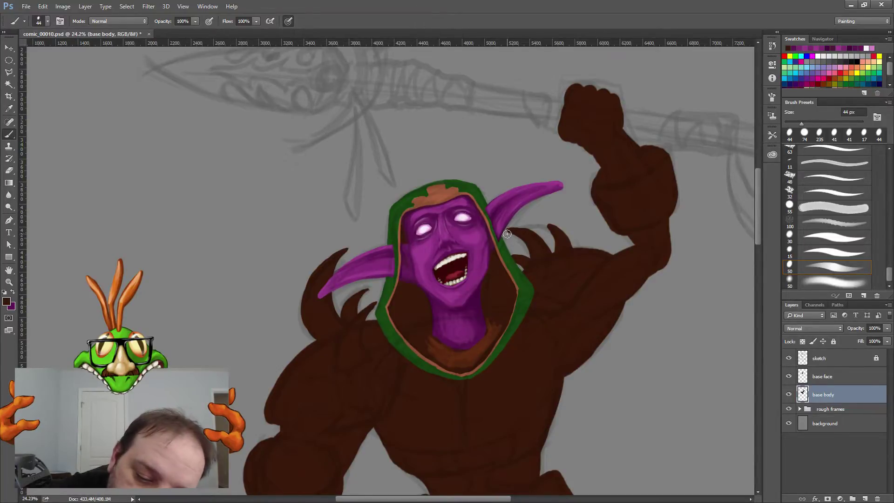
pyautogui.moveTo(507, 234); pyautogui.dragTo(515, 239)
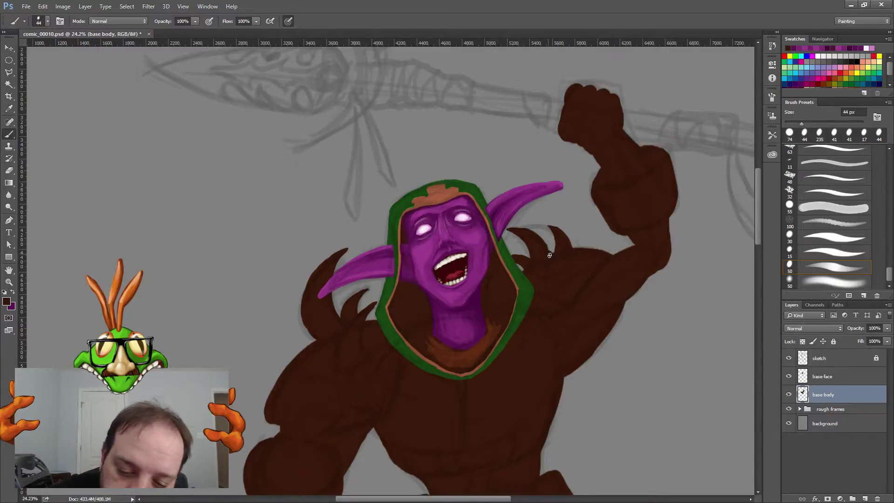
pyautogui.moveTo(559, 286); pyautogui.dragTo(557, 331)
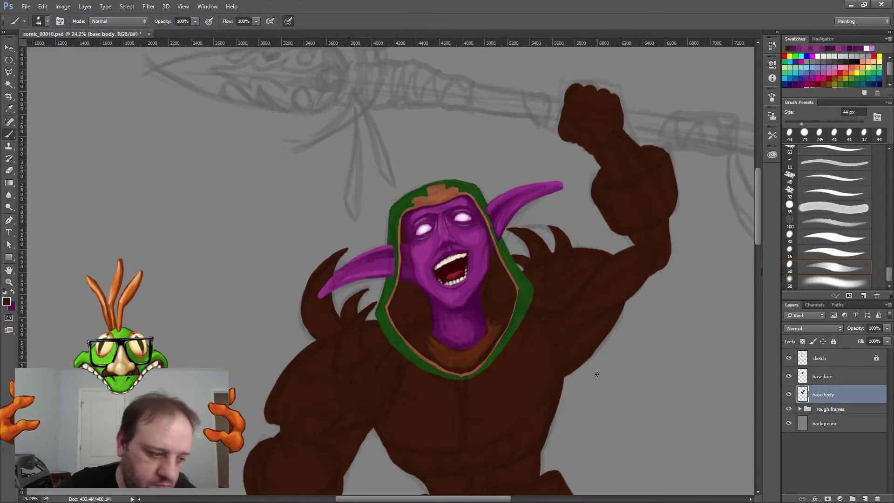
# Step: Add a layer above base body and outline both halves of the torn chest mantle in the hood's green
pyautogui.moveTo(756, 240)
pyautogui.mouseDown()
pyautogui.moveTo(755, 259)
pyautogui.moveTo(758, 252)
pyautogui.mouseUp()
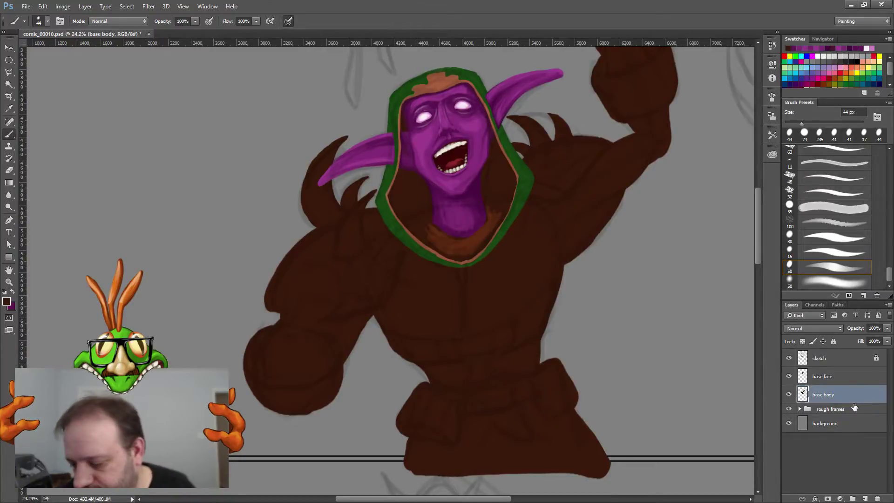
pyautogui.click(864, 498)
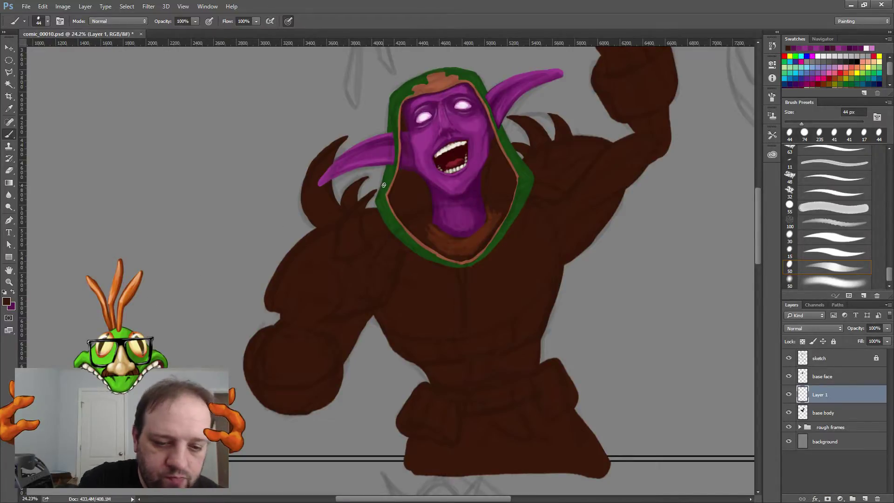
pyautogui.press('alt')
pyautogui.keyDown('alt'); pyautogui.click(384, 183); pyautogui.keyUp('alt')
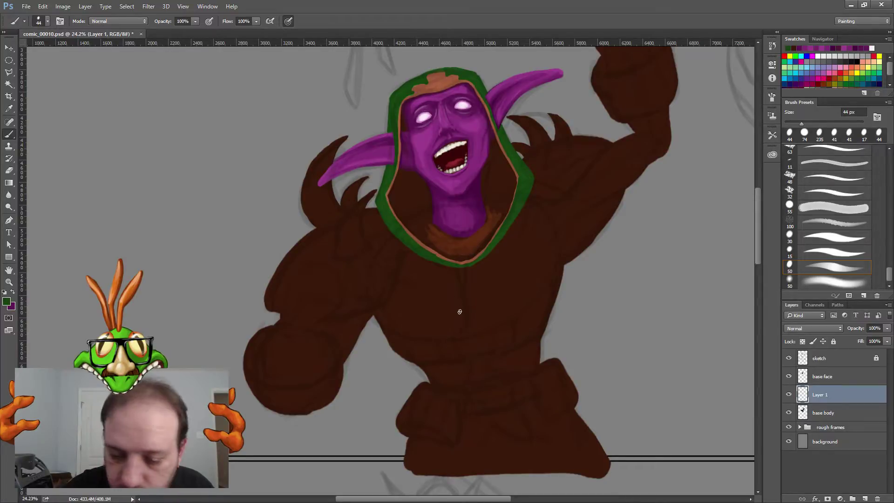
pyautogui.moveTo(460, 336)
pyautogui.mouseDown()
pyautogui.moveTo(464, 266)
pyautogui.moveTo(473, 335)
pyautogui.mouseUp()
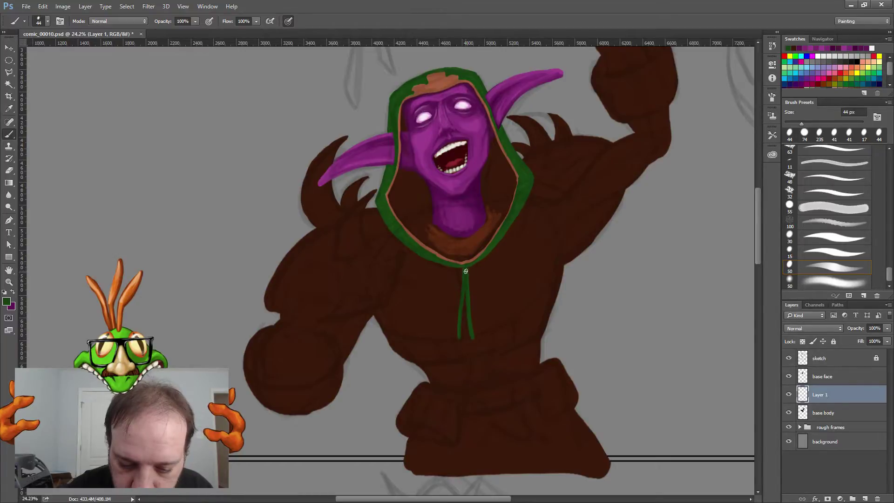
pyautogui.moveTo(474, 335)
pyautogui.mouseDown()
pyautogui.moveTo(521, 317)
pyautogui.moveTo(551, 288)
pyautogui.mouseUp()
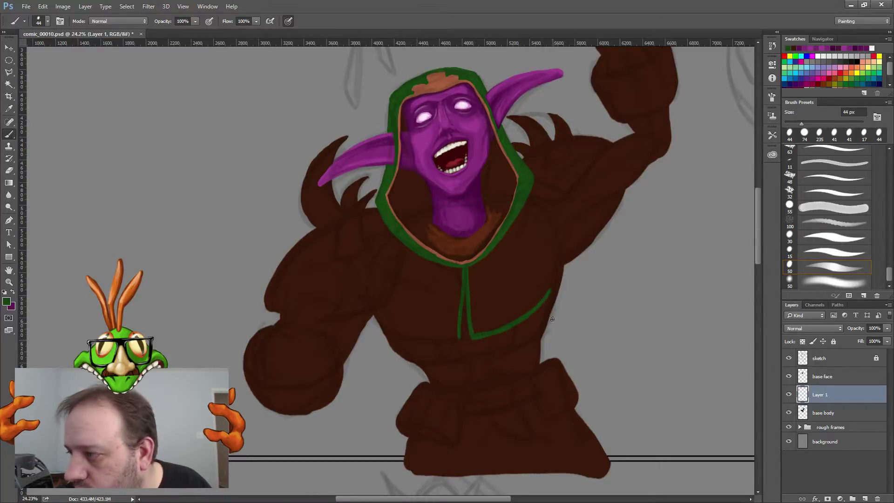
pyautogui.moveTo(548, 291); pyautogui.dragTo(539, 255)
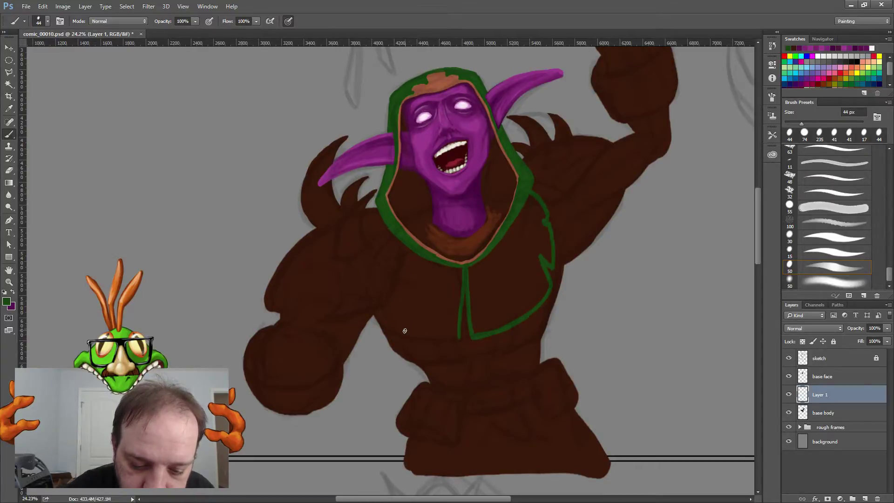
pyautogui.moveTo(404, 320); pyautogui.dragTo(409, 298)
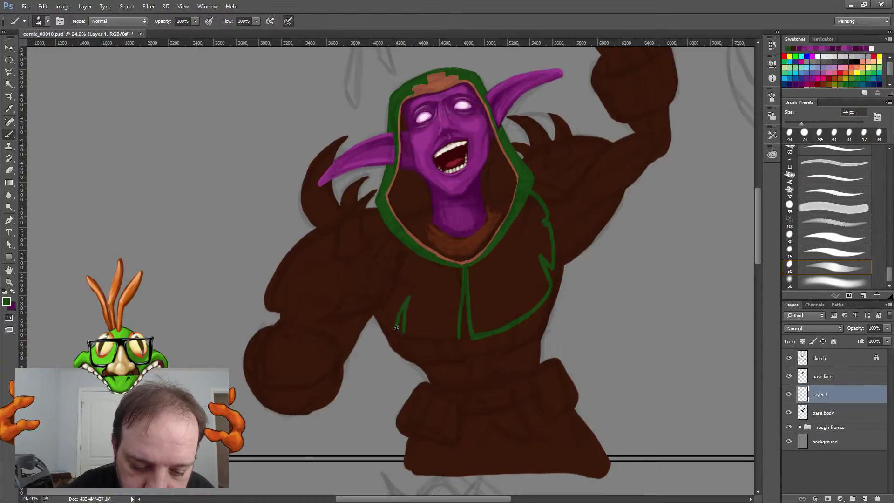
pyautogui.moveTo(405, 333); pyautogui.dragTo(454, 339)
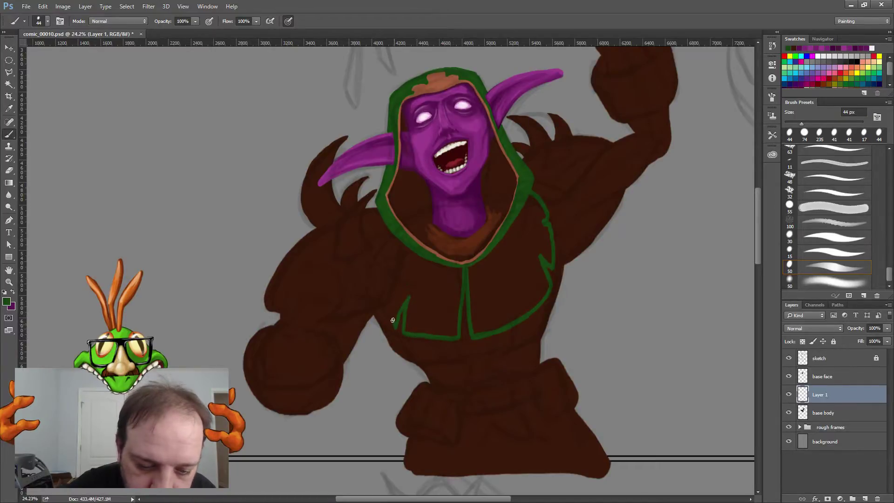
pyautogui.moveTo(383, 292); pyautogui.dragTo(400, 240)
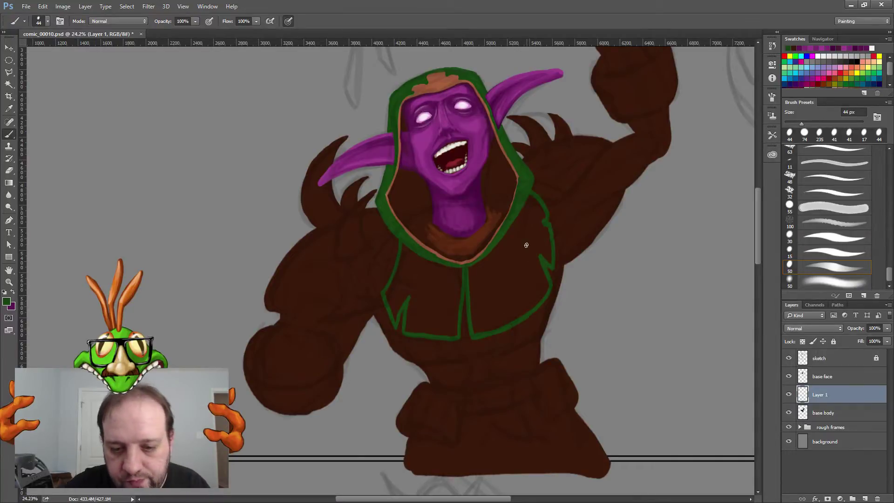
# Step: Set the brush size to 102 px and fill the outlined chest mantle with solid green
pyautogui.rightClick(528, 245)
pyautogui.moveTo(594, 265); pyautogui.dragTo(603, 266)
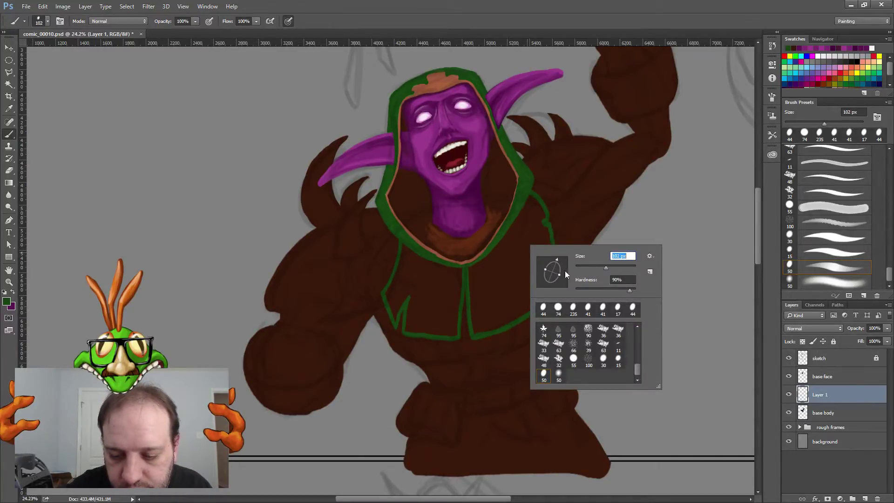
pyautogui.click(440, 290)
pyautogui.moveTo(418, 270)
pyautogui.mouseDown()
pyautogui.moveTo(395, 315)
pyautogui.moveTo(407, 291)
pyautogui.moveTo(398, 306)
pyautogui.moveTo(391, 299)
pyautogui.moveTo(393, 309)
pyautogui.moveTo(389, 297)
pyautogui.moveTo(408, 274)
pyautogui.moveTo(396, 299)
pyautogui.moveTo(406, 272)
pyautogui.moveTo(390, 288)
pyautogui.moveTo(405, 247)
pyautogui.moveTo(405, 279)
pyautogui.moveTo(392, 304)
pyautogui.moveTo(397, 297)
pyautogui.moveTo(396, 315)
pyautogui.moveTo(411, 281)
pyautogui.moveTo(406, 327)
pyautogui.moveTo(426, 333)
pyautogui.moveTo(453, 334)
pyautogui.moveTo(458, 268)
pyautogui.moveTo(442, 320)
pyautogui.moveTo(454, 269)
pyautogui.moveTo(410, 282)
pyautogui.moveTo(418, 252)
pyautogui.moveTo(401, 280)
pyautogui.moveTo(408, 269)
pyautogui.moveTo(420, 291)
pyautogui.moveTo(413, 315)
pyautogui.moveTo(442, 305)
pyautogui.moveTo(419, 323)
pyautogui.moveTo(443, 330)
pyautogui.moveTo(453, 300)
pyautogui.moveTo(474, 309)
pyautogui.moveTo(473, 299)
pyautogui.moveTo(479, 319)
pyautogui.moveTo(497, 322)
pyautogui.moveTo(475, 325)
pyautogui.moveTo(523, 309)
pyautogui.moveTo(544, 289)
pyautogui.moveTo(526, 250)
pyautogui.moveTo(552, 260)
pyautogui.moveTo(535, 238)
pyautogui.moveTo(542, 201)
pyautogui.moveTo(546, 239)
pyautogui.moveTo(521, 210)
pyautogui.moveTo(478, 257)
pyautogui.moveTo(505, 233)
pyautogui.moveTo(493, 253)
pyautogui.moveTo(525, 231)
pyautogui.moveTo(515, 255)
pyautogui.moveTo(525, 271)
pyautogui.moveTo(499, 311)
pyautogui.moveTo(531, 281)
pyautogui.mouseUp()
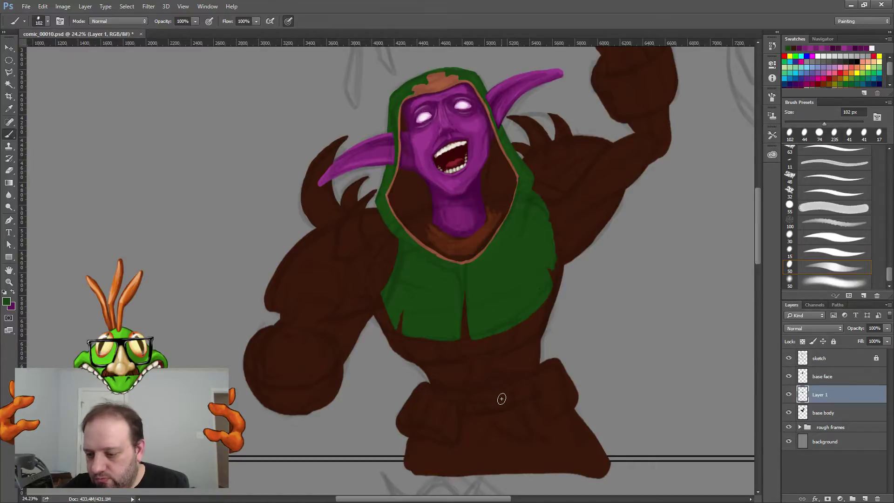
# Step: Add a layer directly above base body and set the paint color to orange-brown b85a33
pyautogui.click(824, 412)
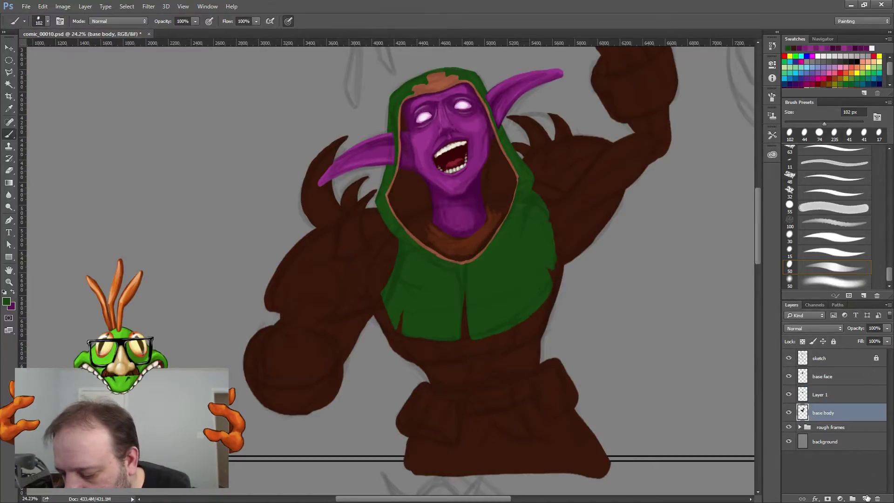
pyautogui.click(865, 498)
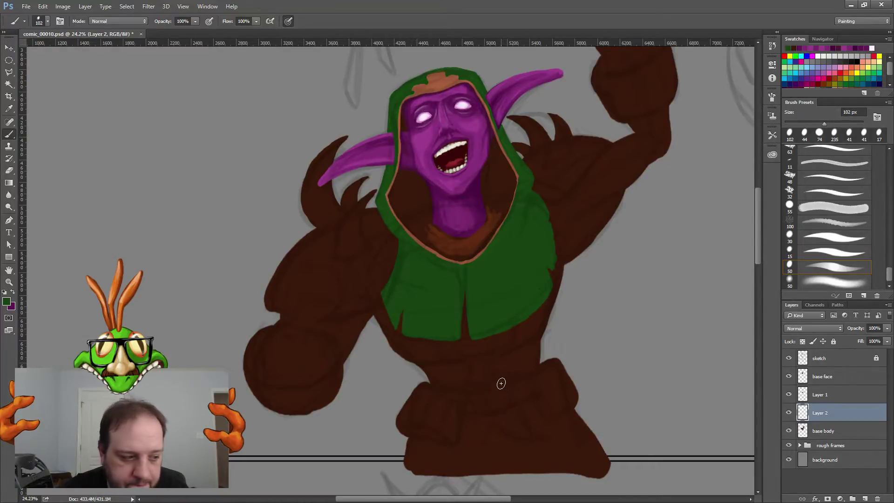
pyautogui.keyDown('alt'); pyautogui.click(463, 373); pyautogui.keyUp('alt')
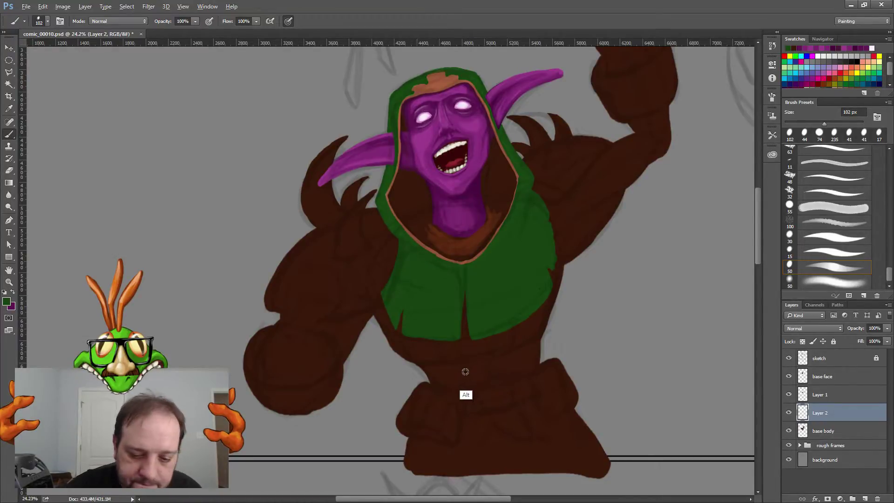
pyautogui.click(7, 301)
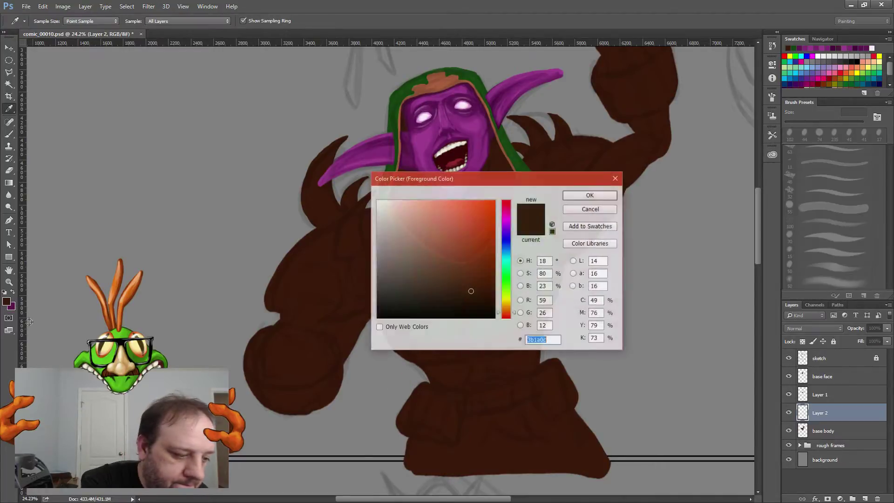
pyautogui.moveTo(468, 250)
pyautogui.mouseDown()
pyautogui.moveTo(473, 243)
pyautogui.moveTo(464, 247)
pyautogui.moveTo(463, 235)
pyautogui.mouseUp()
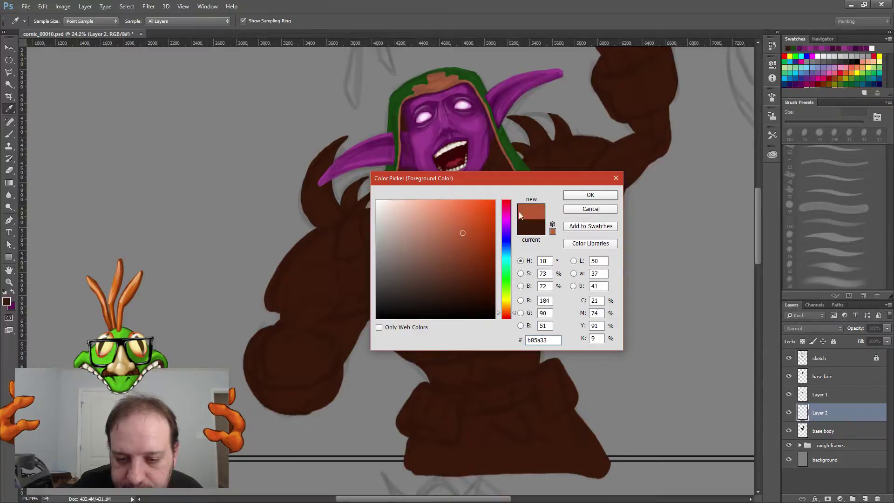
pyautogui.click(590, 195)
pyautogui.press('b')
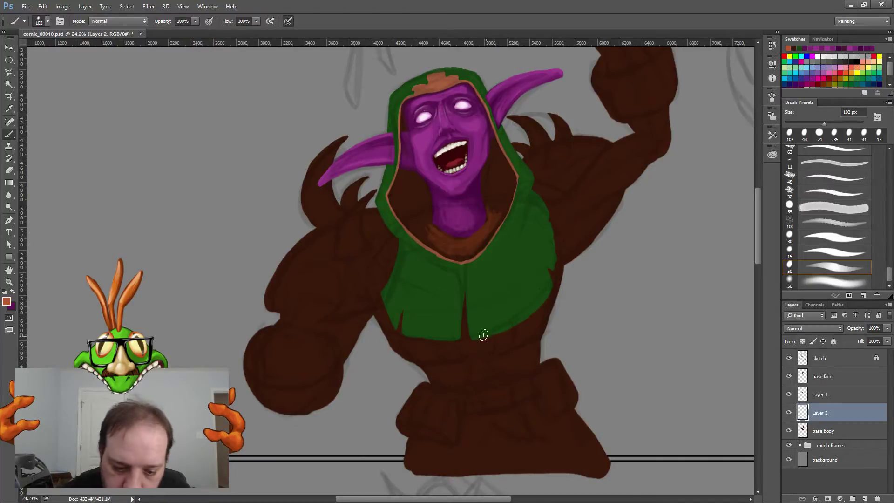
# Step: Paint the jagged orange-brown strip down the middle of the torso, from the mantle's split past the belt onto the skirt
pyautogui.moveTo(471, 354)
pyautogui.mouseDown()
pyautogui.moveTo(458, 337)
pyautogui.moveTo(463, 311)
pyautogui.moveTo(486, 333)
pyautogui.moveTo(474, 357)
pyautogui.moveTo(470, 322)
pyautogui.moveTo(480, 343)
pyautogui.mouseUp()
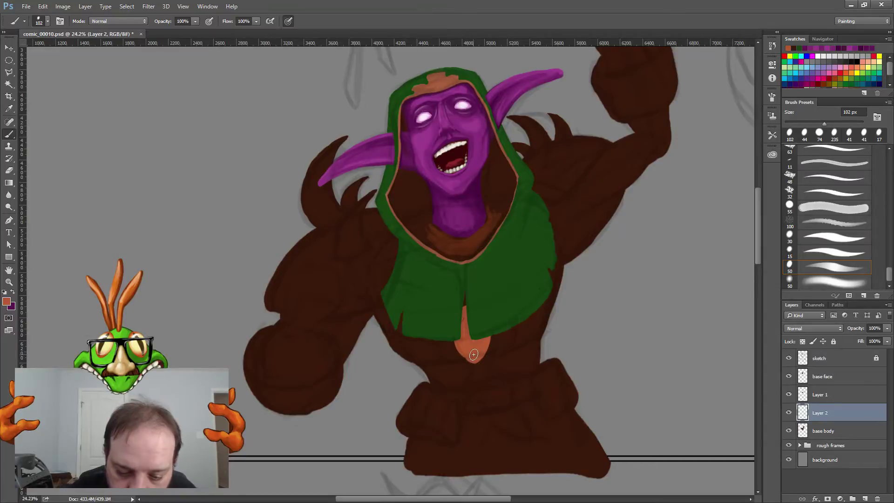
pyautogui.moveTo(475, 365)
pyautogui.mouseDown()
pyautogui.moveTo(462, 382)
pyautogui.moveTo(476, 358)
pyautogui.moveTo(493, 377)
pyautogui.moveTo(468, 382)
pyautogui.moveTo(495, 365)
pyautogui.mouseUp()
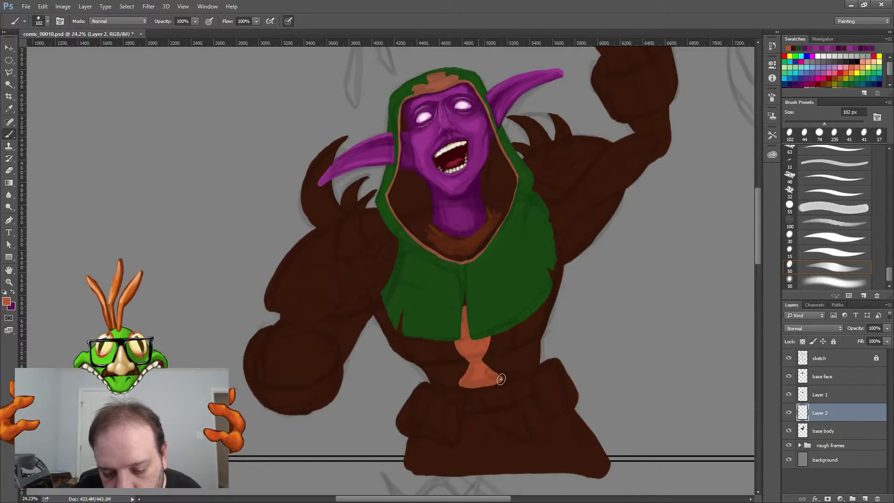
pyautogui.moveTo(502, 379)
pyautogui.mouseDown()
pyautogui.moveTo(484, 365)
pyautogui.moveTo(502, 379)
pyautogui.moveTo(482, 356)
pyautogui.moveTo(488, 337)
pyautogui.moveTo(480, 365)
pyautogui.moveTo(503, 383)
pyautogui.moveTo(467, 388)
pyautogui.mouseUp()
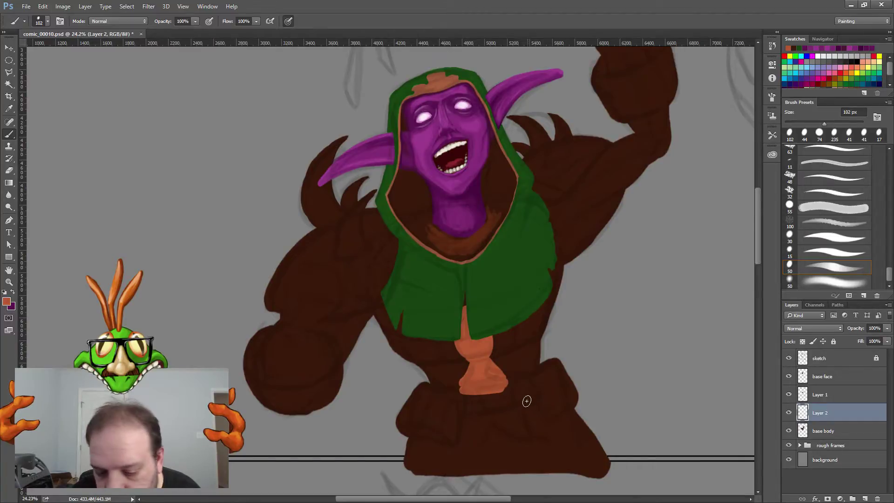
pyautogui.moveTo(481, 423)
pyautogui.mouseDown()
pyautogui.moveTo(474, 427)
pyautogui.moveTo(489, 433)
pyautogui.moveTo(505, 415)
pyautogui.moveTo(496, 396)
pyautogui.moveTo(501, 418)
pyautogui.moveTo(475, 425)
pyautogui.moveTo(480, 398)
pyautogui.moveTo(489, 405)
pyautogui.moveTo(461, 384)
pyautogui.moveTo(477, 389)
pyautogui.moveTo(502, 377)
pyautogui.moveTo(502, 386)
pyautogui.moveTo(504, 378)
pyautogui.moveTo(495, 391)
pyautogui.mouseUp()
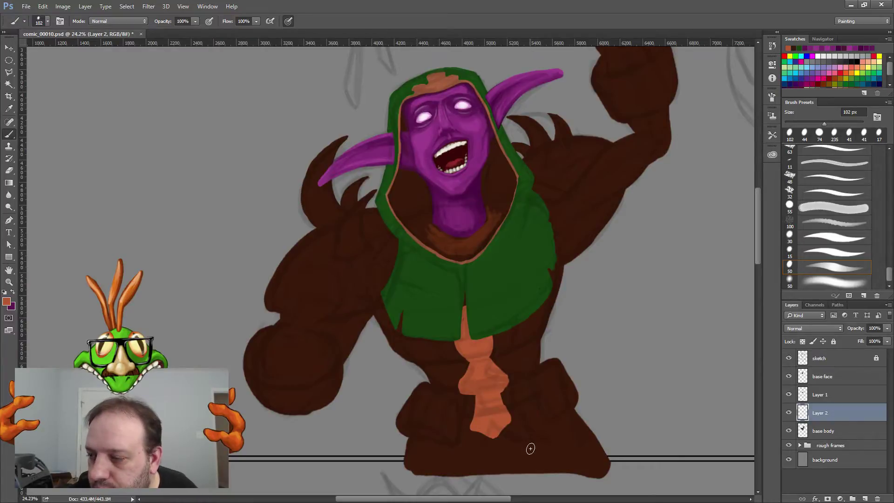
# Step: Outline and fill the rounded shoulder patch on the lowered arm with orange-brown, following the sketch
pyautogui.moveTo(299, 254)
pyautogui.mouseDown()
pyautogui.moveTo(300, 276)
pyautogui.moveTo(319, 286)
pyautogui.moveTo(350, 277)
pyautogui.mouseUp()
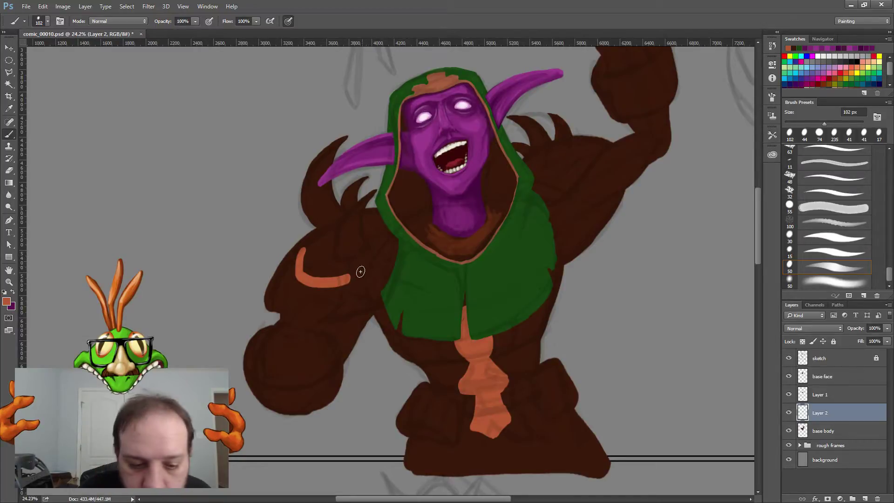
pyautogui.moveTo(341, 279)
pyautogui.mouseDown()
pyautogui.moveTo(373, 252)
pyautogui.moveTo(367, 219)
pyautogui.moveTo(335, 225)
pyautogui.moveTo(304, 246)
pyautogui.moveTo(300, 257)
pyautogui.moveTo(353, 224)
pyautogui.moveTo(304, 264)
pyautogui.moveTo(332, 250)
pyautogui.moveTo(321, 274)
pyautogui.moveTo(358, 262)
pyautogui.mouseUp()
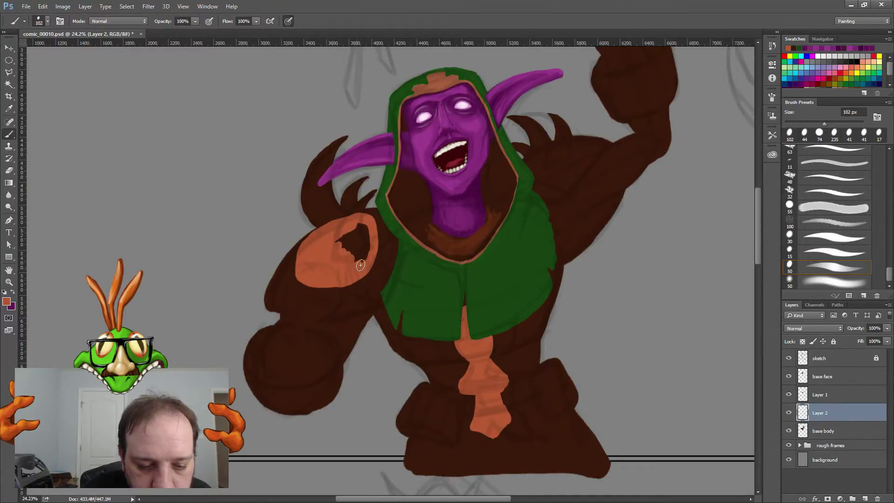
pyautogui.rightClick(349, 258)
pyautogui.click(358, 216)
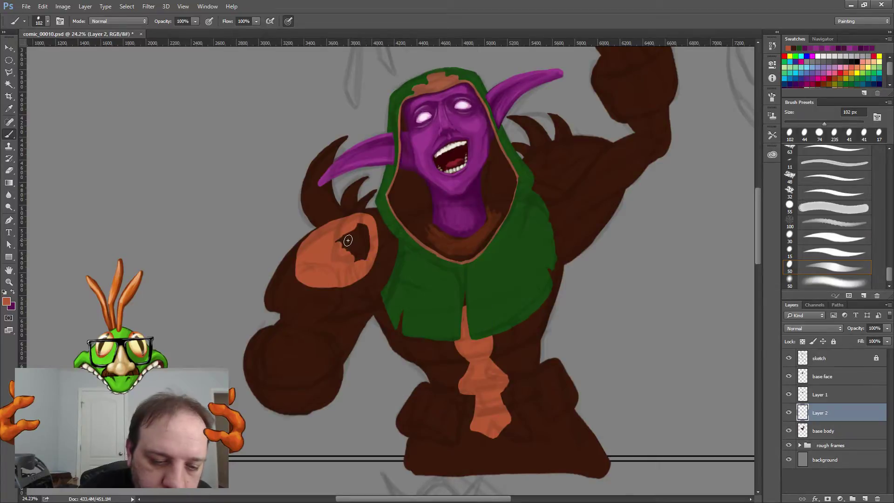
pyautogui.moveTo(345, 234)
pyautogui.mouseDown()
pyautogui.moveTo(349, 245)
pyautogui.moveTo(363, 232)
pyautogui.moveTo(360, 265)
pyautogui.mouseUp()
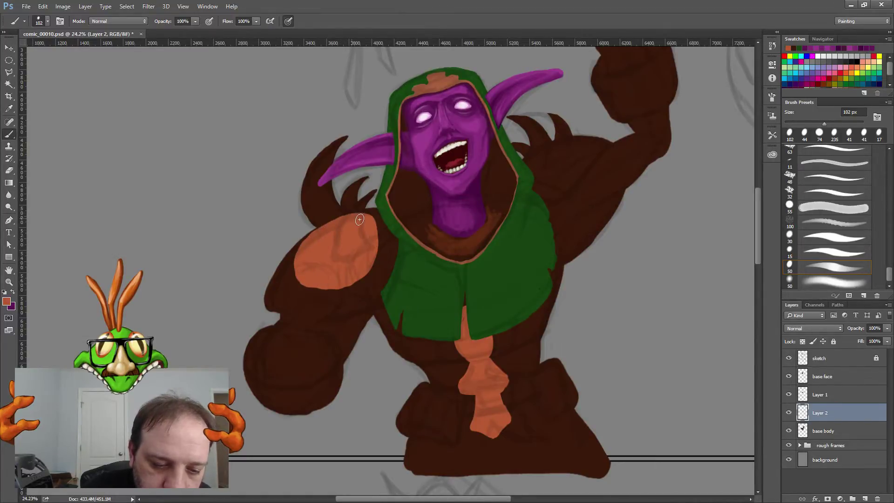
pyautogui.moveTo(373, 226); pyautogui.dragTo(371, 259)
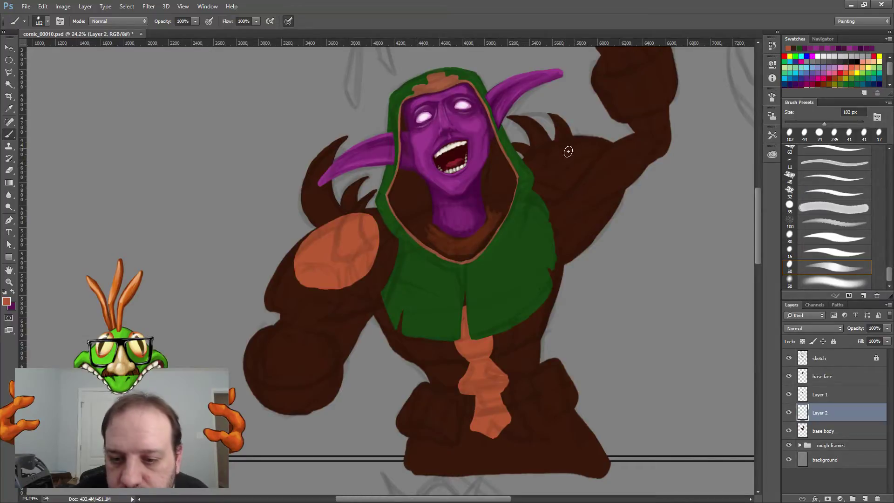
# Step: Load the base body layer's silhouette as a selection and fill the raised arm's shoulder patch with orange-brown inside it
pyautogui.moveTo(548, 172)
pyautogui.mouseDown()
pyautogui.moveTo(581, 142)
pyautogui.moveTo(568, 147)
pyautogui.mouseUp()
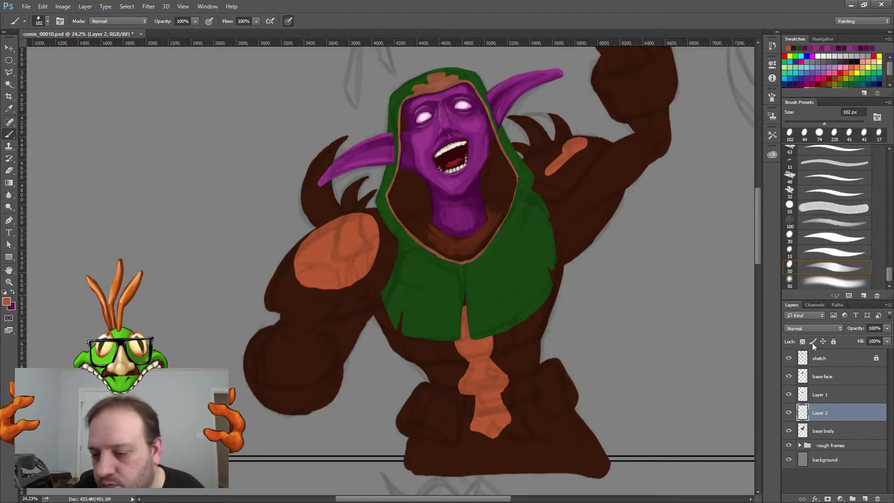
pyautogui.keyDown('ctrl'); pyautogui.click(802, 430); pyautogui.keyUp('ctrl')
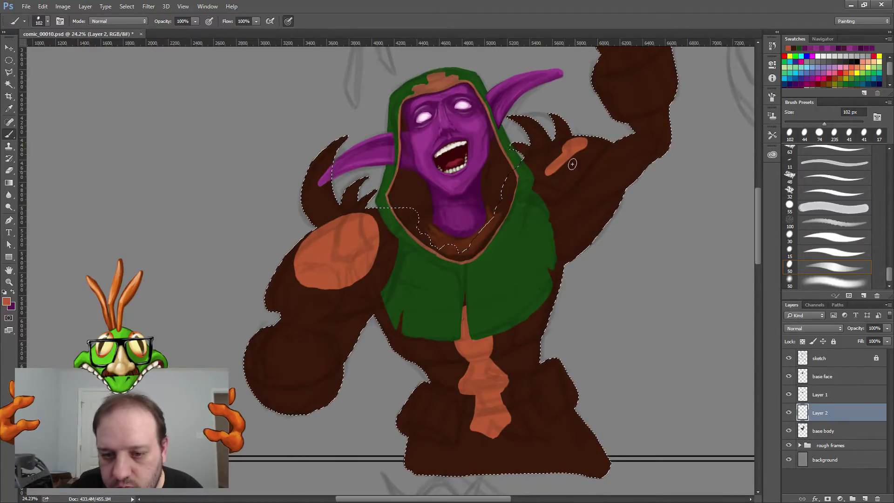
pyautogui.moveTo(559, 153)
pyautogui.mouseDown()
pyautogui.moveTo(543, 161)
pyautogui.moveTo(585, 141)
pyautogui.moveTo(530, 161)
pyautogui.moveTo(565, 161)
pyautogui.moveTo(552, 175)
pyautogui.moveTo(523, 164)
pyautogui.moveTo(536, 166)
pyautogui.moveTo(541, 154)
pyautogui.moveTo(529, 157)
pyautogui.moveTo(575, 141)
pyautogui.moveTo(552, 161)
pyautogui.mouseUp()
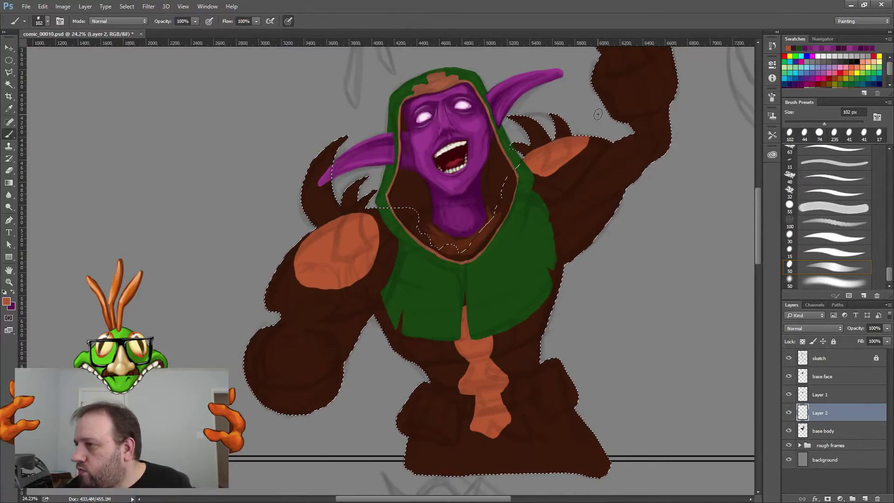
pyautogui.scroll(3, 833, 217)
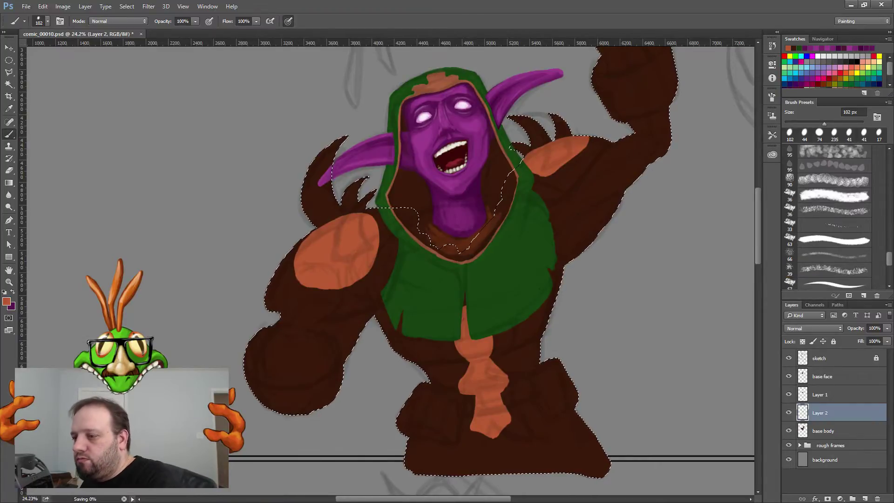
# Step: Save the comic page and bring back the cleared body silhouette selection
pyautogui.hotkey('ctrl', 's')
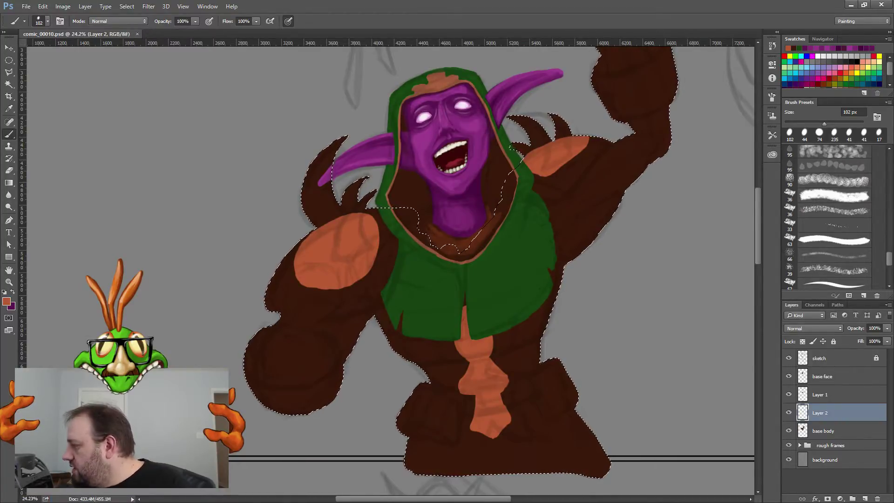
pyautogui.hotkey('ctrl', 'd')
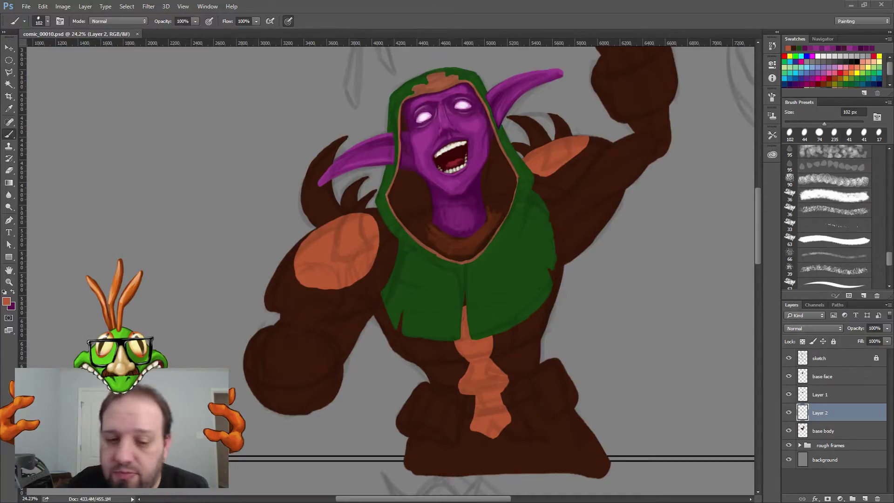
pyautogui.hotkey('ctrl', 'z')
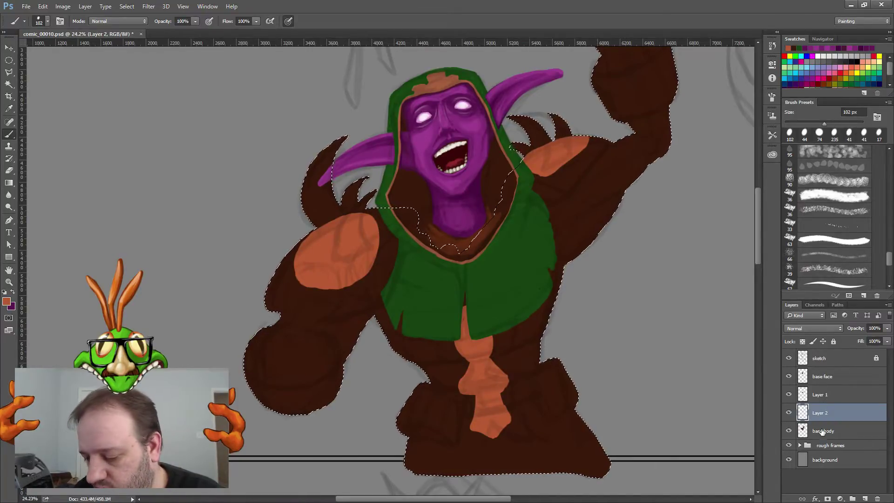
# Step: Add a layer directly above Layer 2 and set the paint color to warm gray 8b7d77
pyautogui.click(865, 498)
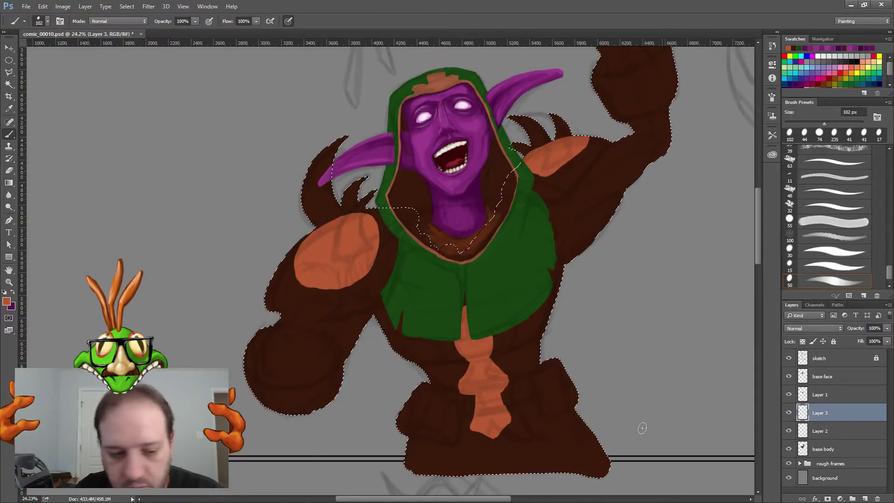
pyautogui.click(7, 302)
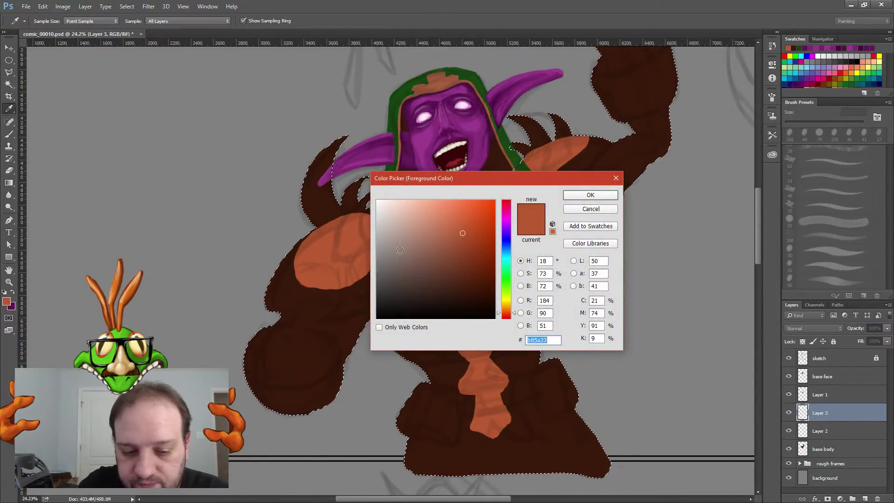
pyautogui.click(399, 251)
pyautogui.moveTo(399, 251); pyautogui.dragTo(399, 245)
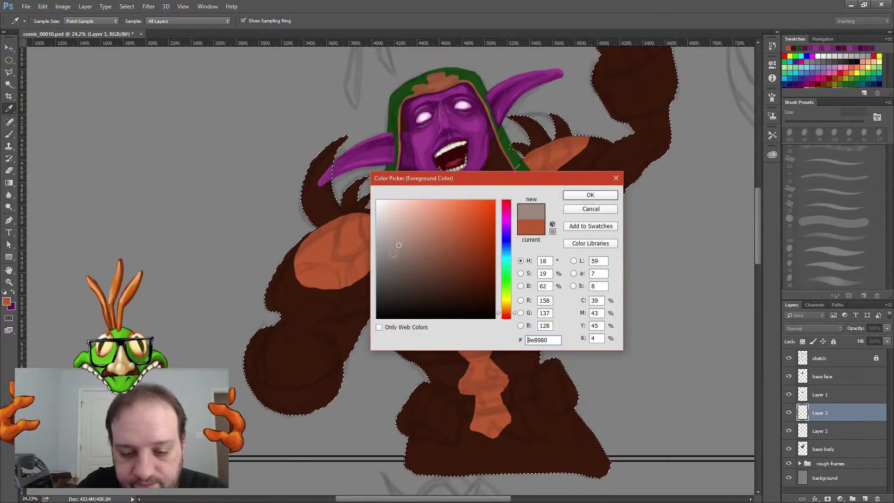
pyautogui.moveTo(393, 255); pyautogui.dragTo(393, 251)
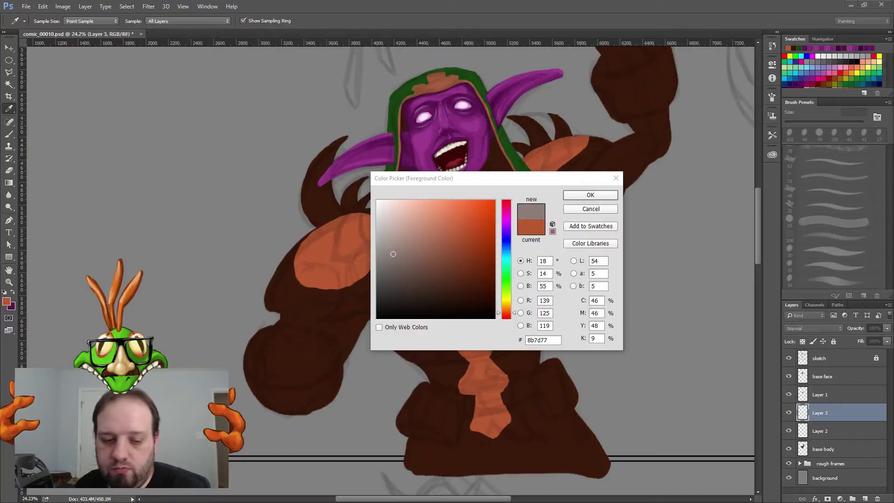
pyautogui.click(583, 195)
pyautogui.press('b')
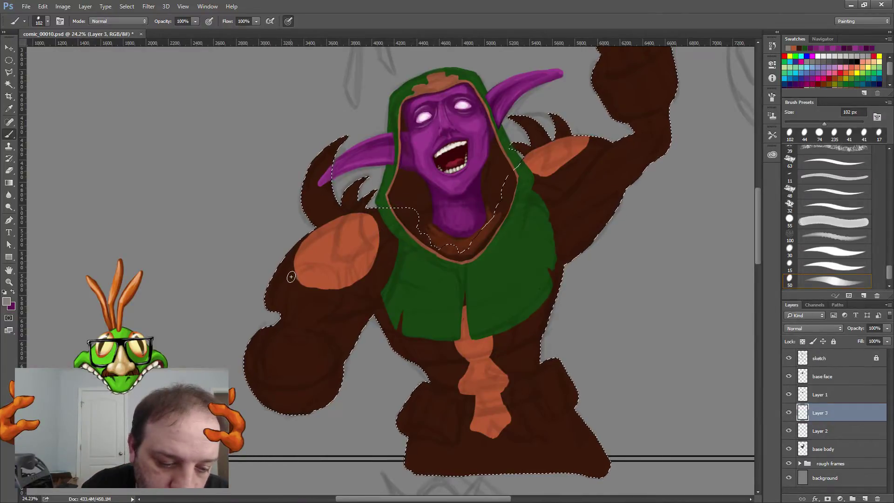
# Step: Paint the lowered arm's shoulder armor gray, filling the curved rim beneath the orange-brown patch and the spikes above it
pyautogui.moveTo(291, 275)
pyautogui.mouseDown()
pyautogui.moveTo(271, 304)
pyautogui.moveTo(292, 277)
pyautogui.moveTo(267, 290)
pyautogui.moveTo(274, 294)
pyautogui.mouseUp()
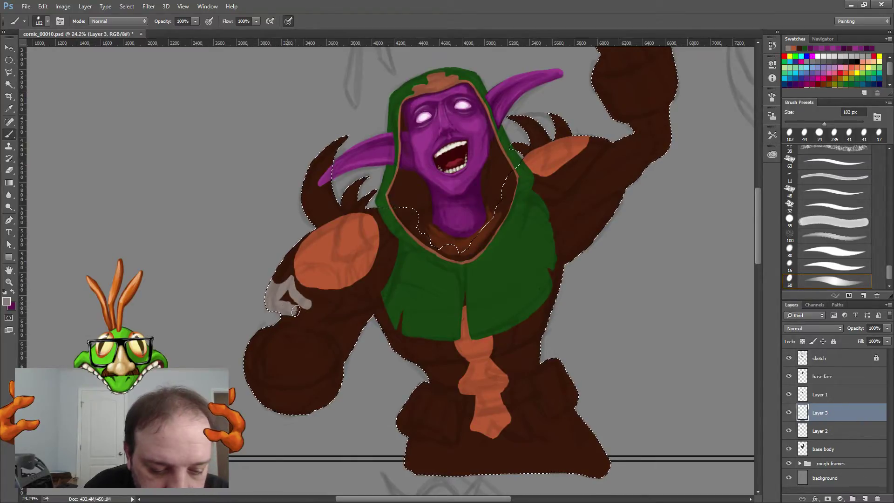
pyautogui.moveTo(295, 311)
pyautogui.mouseDown()
pyautogui.moveTo(339, 312)
pyautogui.moveTo(378, 288)
pyautogui.moveTo(403, 237)
pyautogui.moveTo(381, 211)
pyautogui.moveTo(394, 240)
pyautogui.moveTo(383, 214)
pyautogui.mouseUp()
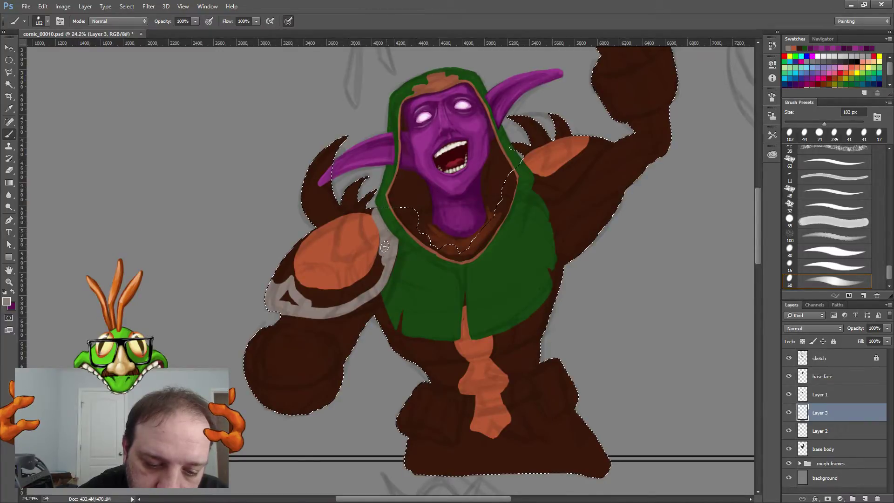
pyautogui.moveTo(384, 246)
pyautogui.mouseDown()
pyautogui.moveTo(369, 208)
pyautogui.moveTo(382, 238)
pyautogui.moveTo(379, 281)
pyautogui.mouseUp()
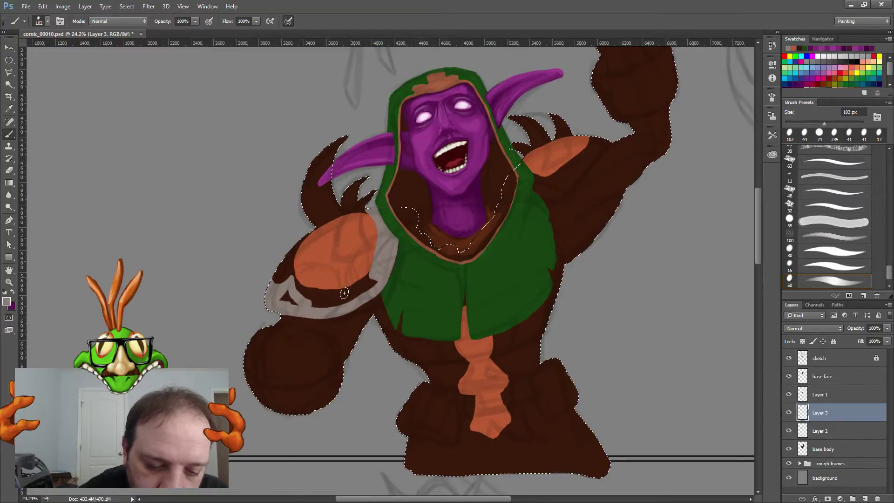
pyautogui.moveTo(291, 292)
pyautogui.mouseDown()
pyautogui.moveTo(332, 302)
pyautogui.moveTo(377, 273)
pyautogui.moveTo(334, 306)
pyautogui.moveTo(376, 281)
pyautogui.moveTo(326, 303)
pyautogui.moveTo(281, 297)
pyautogui.moveTo(303, 303)
pyautogui.moveTo(289, 281)
pyautogui.moveTo(317, 304)
pyautogui.moveTo(343, 306)
pyautogui.moveTo(273, 286)
pyautogui.mouseUp()
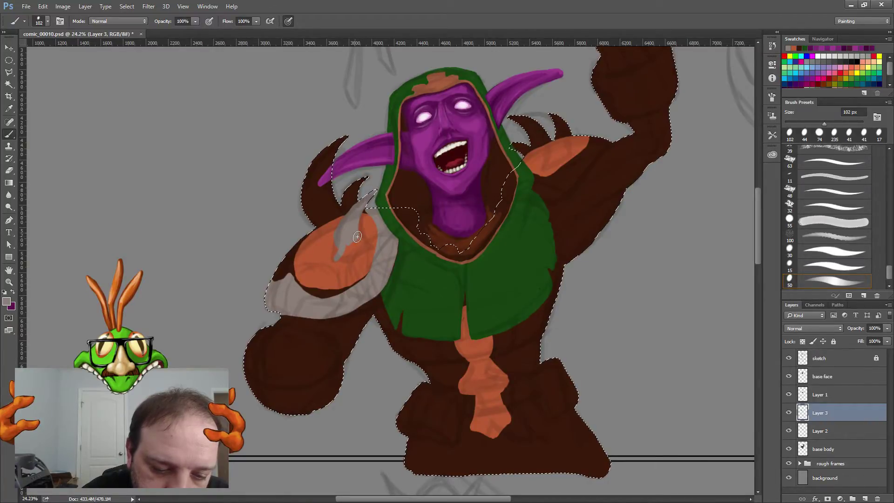
pyautogui.moveTo(353, 249)
pyautogui.mouseDown()
pyautogui.moveTo(358, 212)
pyautogui.moveTo(359, 241)
pyautogui.moveTo(339, 259)
pyautogui.moveTo(354, 255)
pyautogui.moveTo(371, 229)
pyautogui.moveTo(351, 242)
pyautogui.moveTo(318, 237)
pyautogui.moveTo(320, 224)
pyautogui.moveTo(317, 237)
pyautogui.moveTo(320, 221)
pyautogui.moveTo(327, 228)
pyautogui.moveTo(317, 237)
pyautogui.moveTo(338, 222)
pyautogui.moveTo(326, 225)
pyautogui.moveTo(334, 209)
pyautogui.moveTo(338, 222)
pyautogui.moveTo(330, 212)
pyautogui.moveTo(318, 221)
pyautogui.moveTo(305, 199)
pyautogui.moveTo(316, 161)
pyautogui.moveTo(346, 136)
pyautogui.moveTo(320, 155)
pyautogui.moveTo(313, 185)
pyautogui.moveTo(339, 142)
pyautogui.moveTo(313, 200)
pyautogui.moveTo(330, 168)
pyautogui.moveTo(331, 185)
pyautogui.moveTo(346, 134)
pyautogui.moveTo(326, 155)
pyautogui.moveTo(330, 217)
pyautogui.moveTo(311, 213)
pyautogui.moveTo(312, 220)
pyautogui.moveTo(308, 166)
pyautogui.moveTo(315, 222)
pyautogui.moveTo(309, 190)
pyautogui.moveTo(347, 200)
pyautogui.moveTo(361, 180)
pyautogui.moveTo(344, 208)
pyautogui.moveTo(351, 208)
pyautogui.moveTo(363, 179)
pyautogui.moveTo(355, 201)
pyautogui.mouseUp()
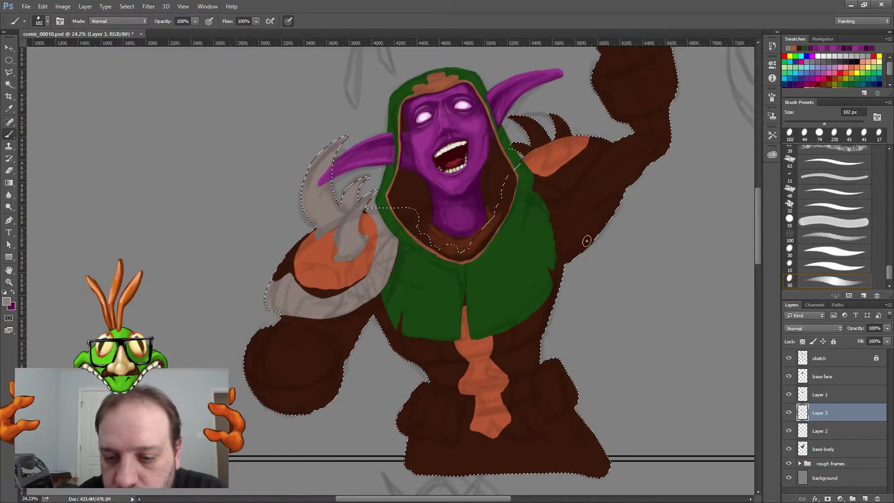
# Step: Paint the raised arm's shoulder rim, its curved spikes and the plate under the upper arm in gray
pyautogui.moveTo(533, 187)
pyautogui.mouseDown()
pyautogui.moveTo(552, 197)
pyautogui.moveTo(530, 194)
pyautogui.moveTo(566, 191)
pyautogui.moveTo(599, 145)
pyautogui.mouseUp()
pyautogui.moveTo(571, 182)
pyautogui.mouseDown()
pyautogui.moveTo(556, 189)
pyautogui.moveTo(593, 143)
pyautogui.mouseUp()
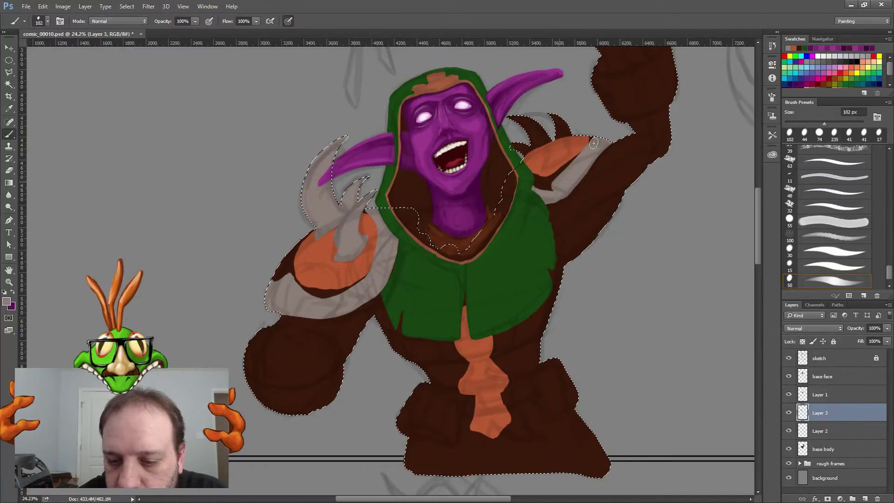
pyautogui.moveTo(571, 172)
pyautogui.mouseDown()
pyautogui.moveTo(545, 190)
pyautogui.moveTo(532, 182)
pyautogui.moveTo(555, 193)
pyautogui.mouseUp()
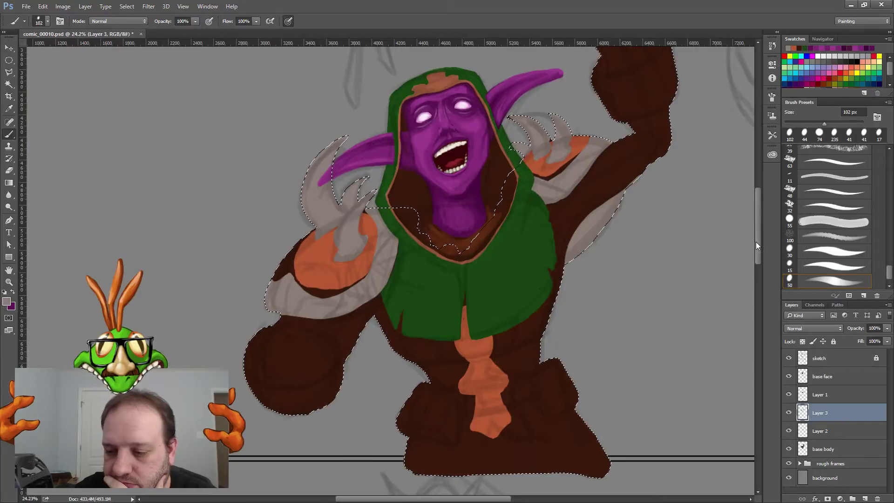
# Step: Rename the layer holding the gray armor pieces as "body metal"
pyautogui.moveTo(756, 242); pyautogui.dragTo(756, 252)
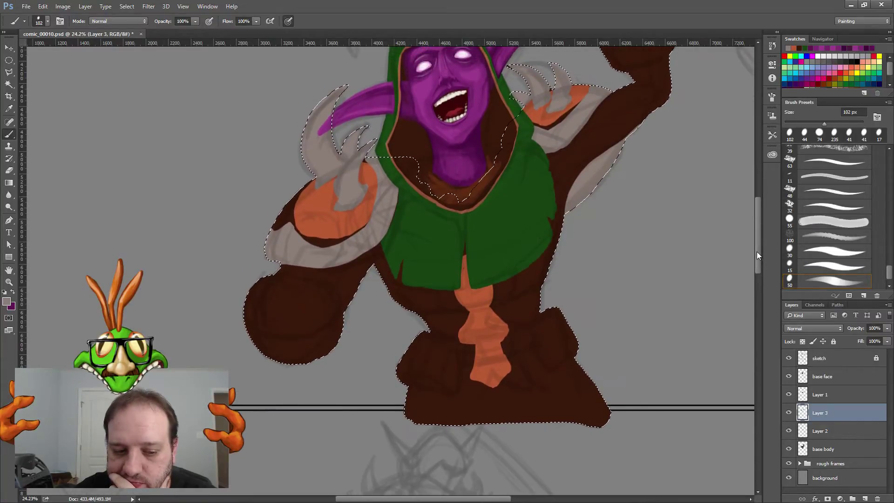
pyautogui.doubleClick(820, 413)
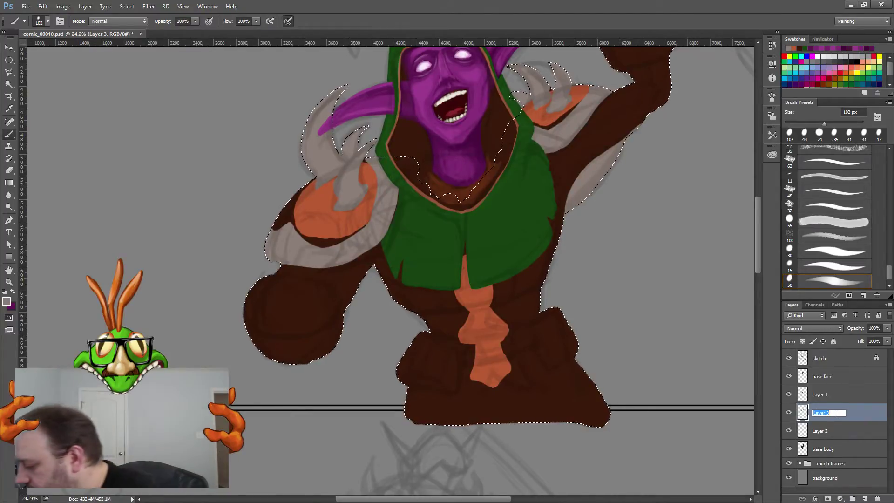
pyautogui.write('b')
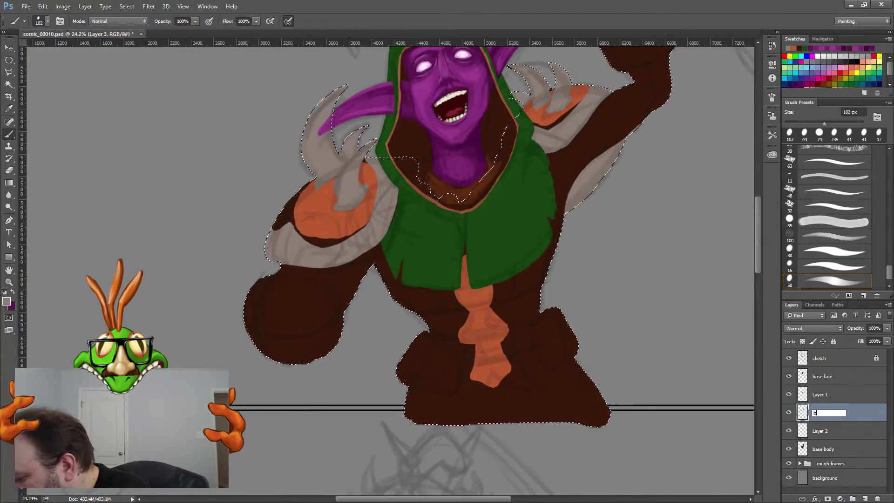
pyautogui.write('ody')
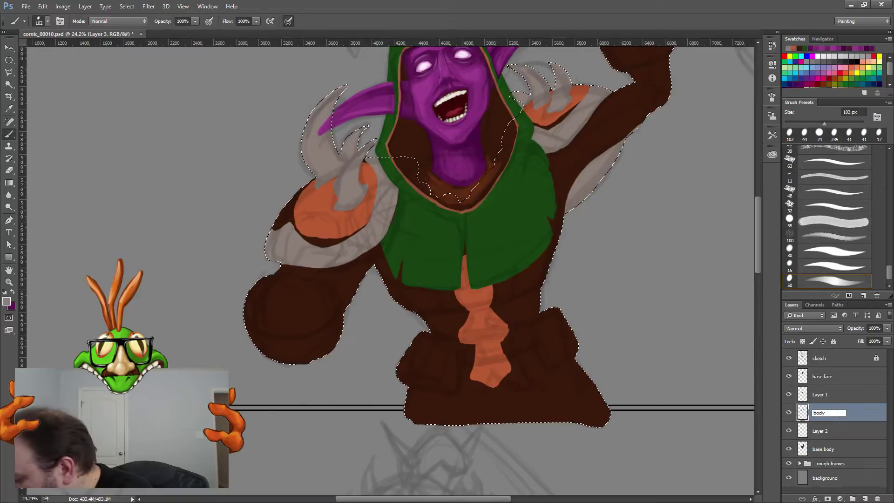
pyautogui.write(' metal')
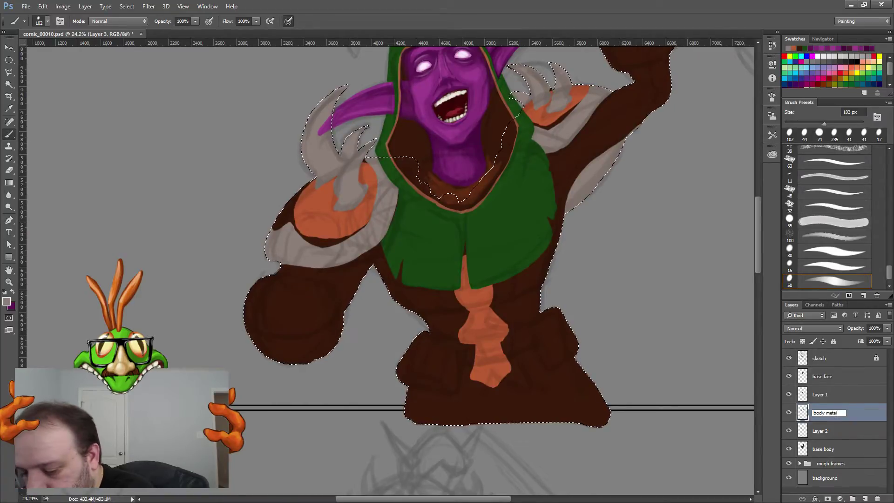
pyautogui.press('Return')
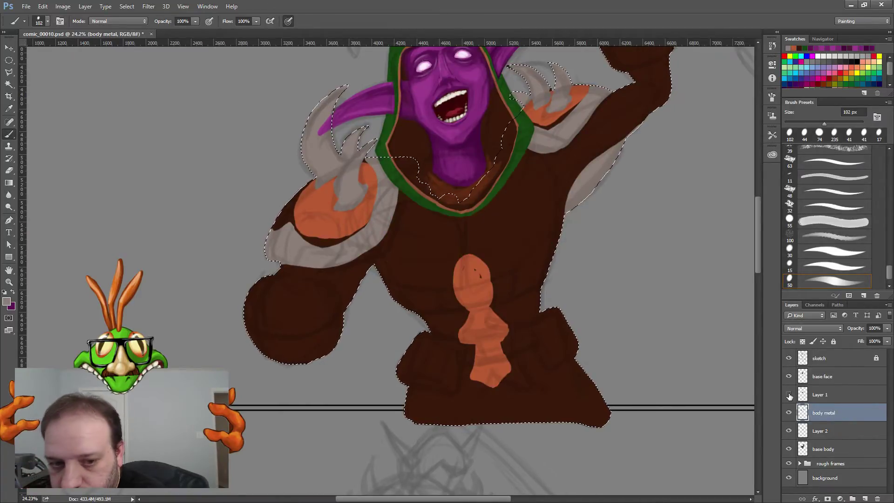
# Step: Check which layer holds the green mantle by toggling its visibility and rename it "body hood"
pyautogui.click(788, 395)
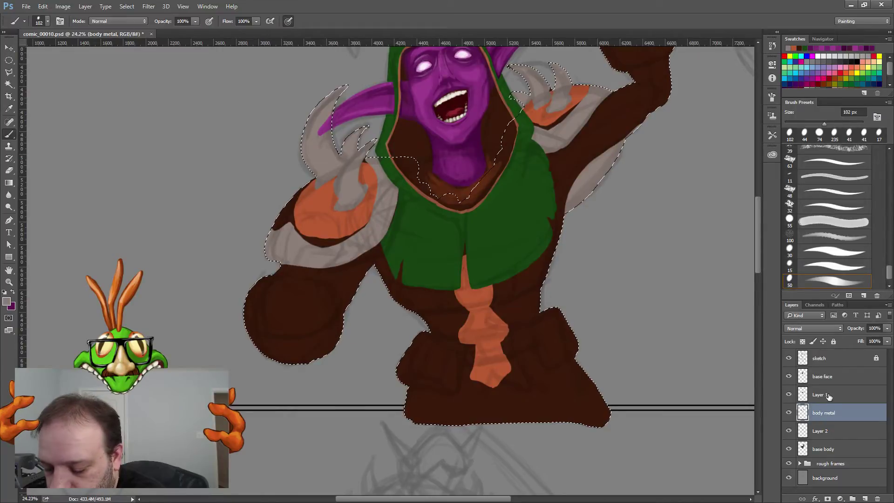
pyautogui.click(829, 395)
pyautogui.doubleClick(820, 395)
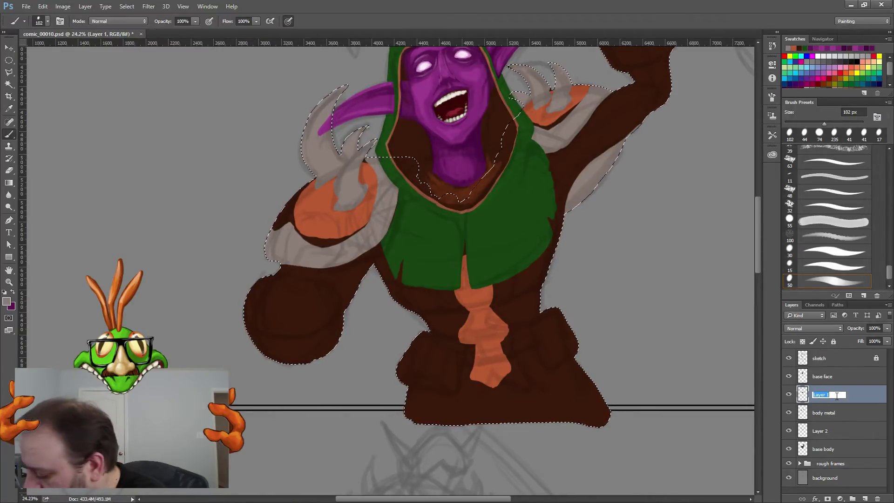
pyautogui.write('body hoo')
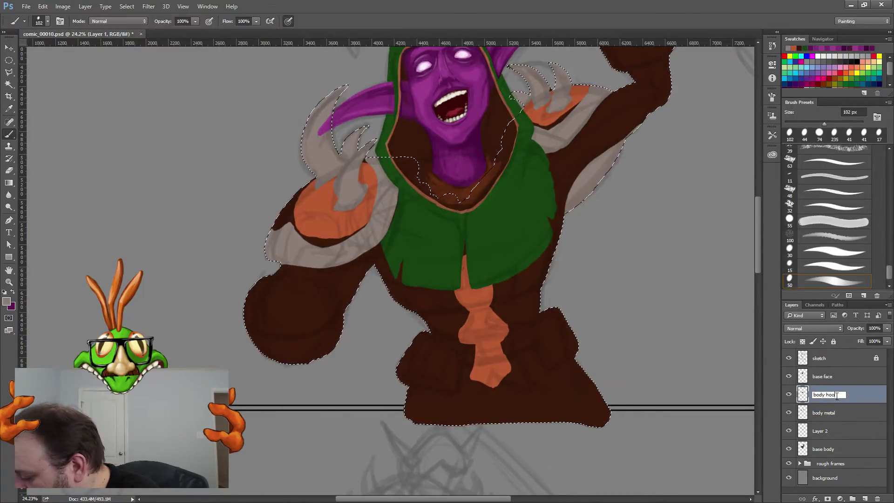
pyautogui.write('d')
pyautogui.press('Return')
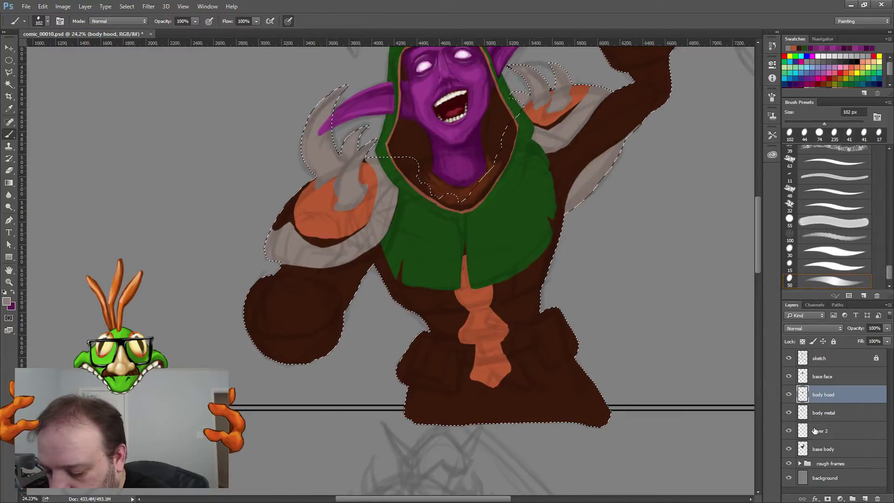
# Step: Rename the layer holding the orange-brown patches as "body alt color"
pyautogui.click(789, 432)
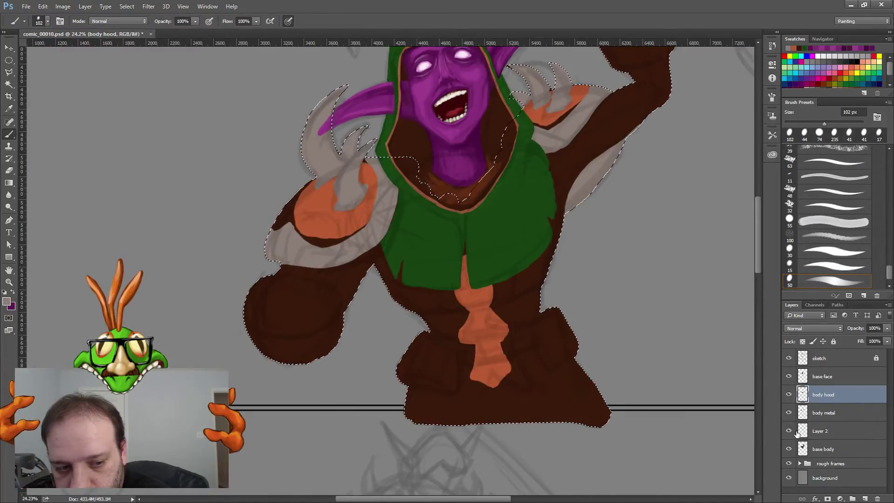
pyautogui.click(825, 434)
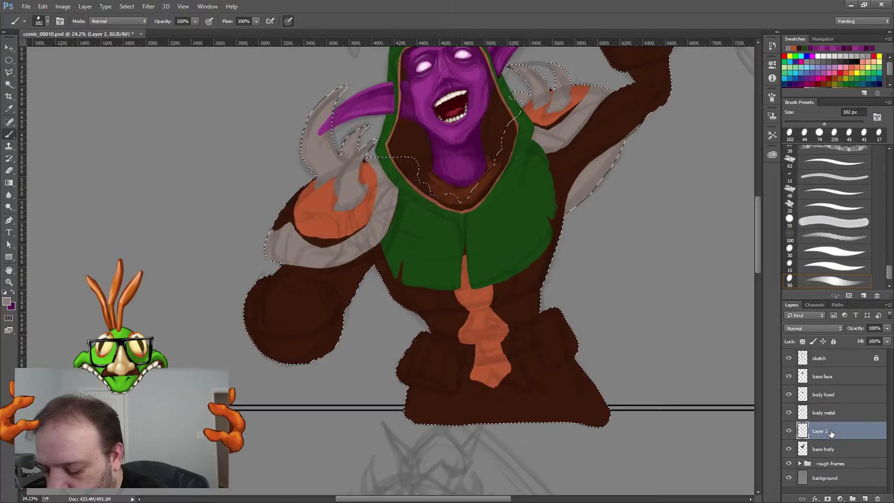
pyautogui.doubleClick(820, 431)
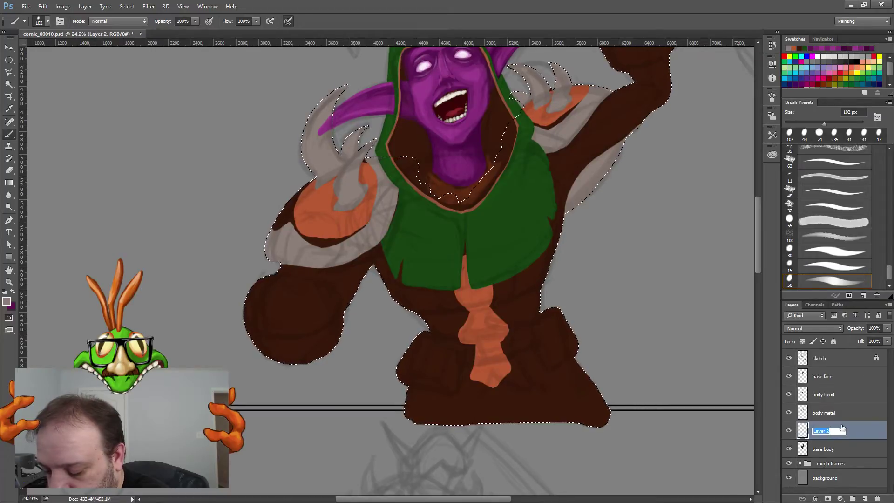
pyautogui.write('body')
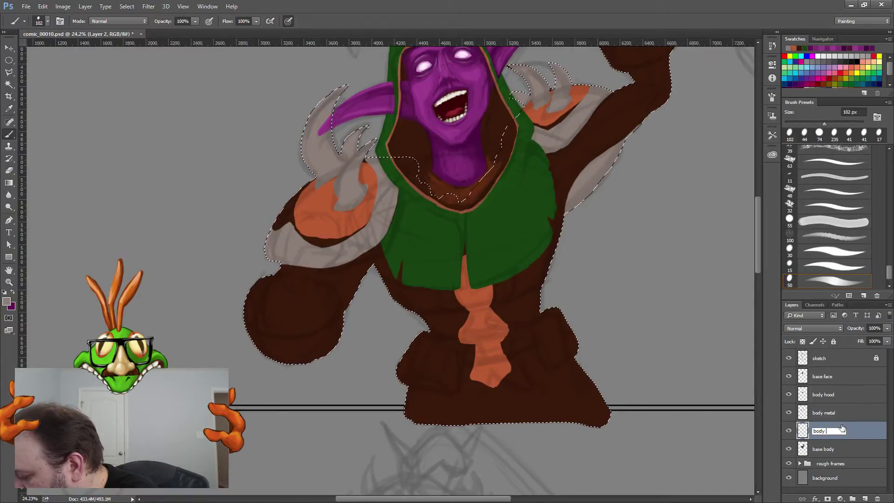
pyautogui.write(' alt')
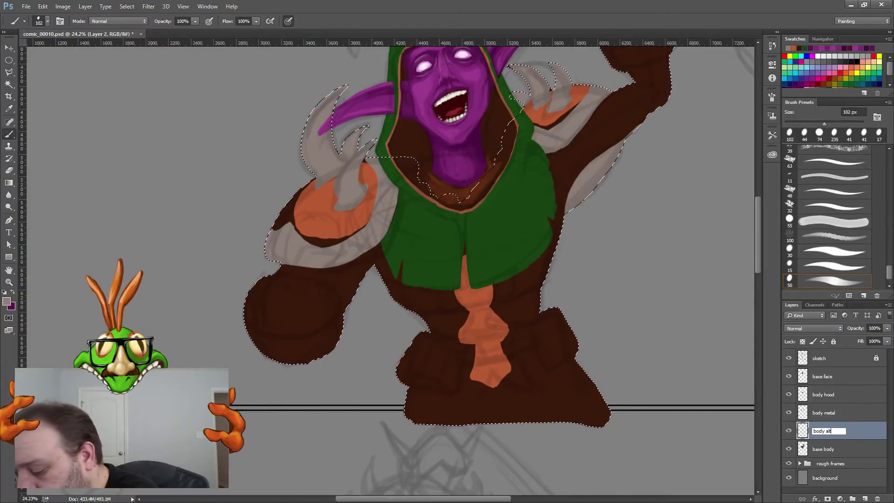
pyautogui.write(' color')
pyautogui.press('Return')
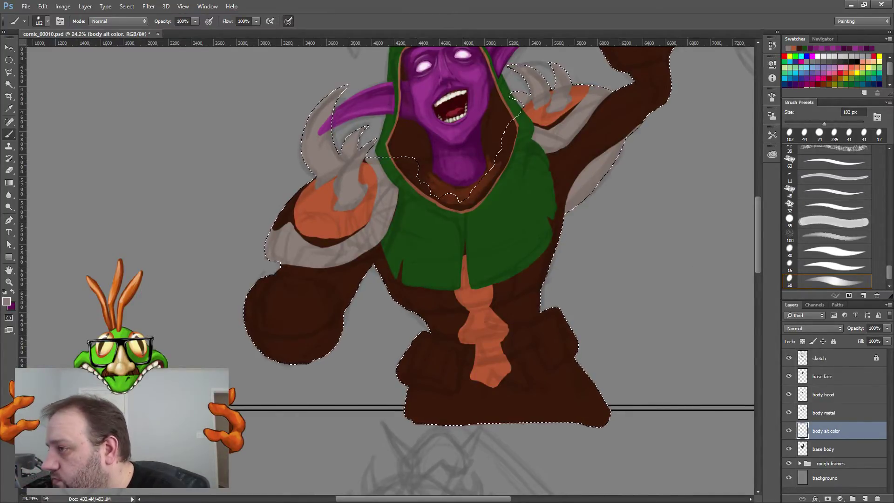
# Step: Make base face the active layer and load its hood and head silhouette as a selection
pyautogui.hotkey('alt', 'Tab')
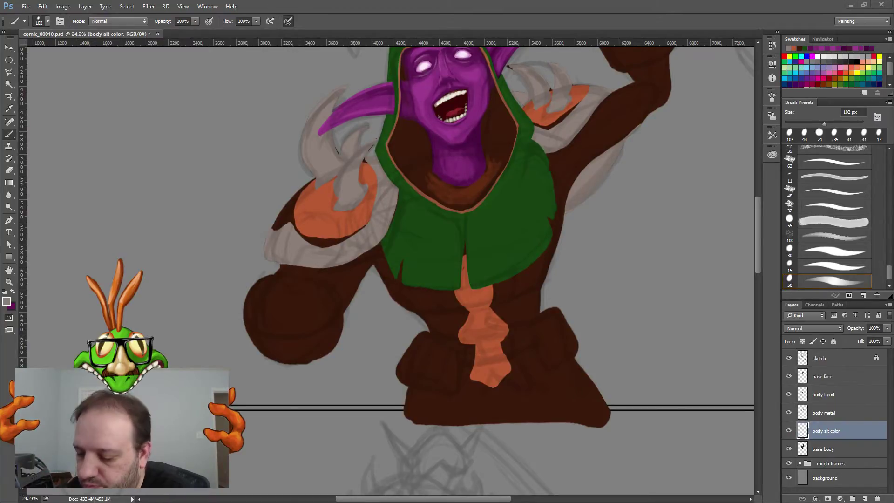
pyautogui.click(822, 376)
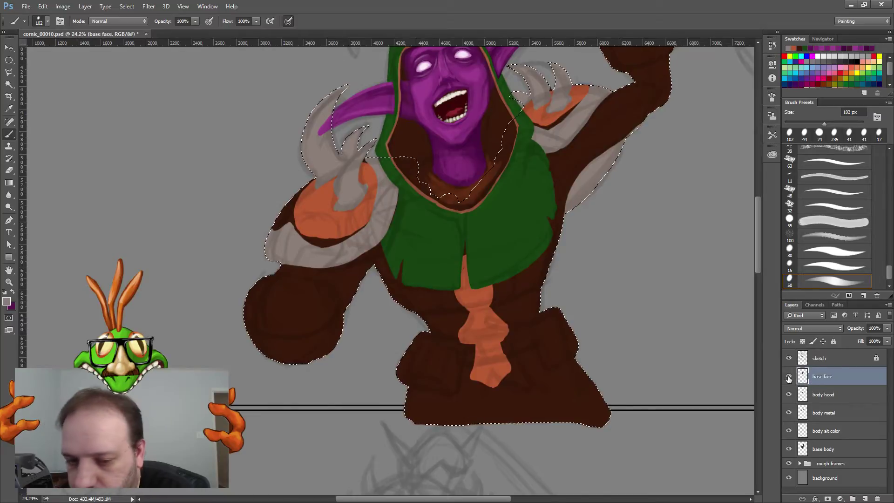
pyautogui.scroll(5, 753, 259)
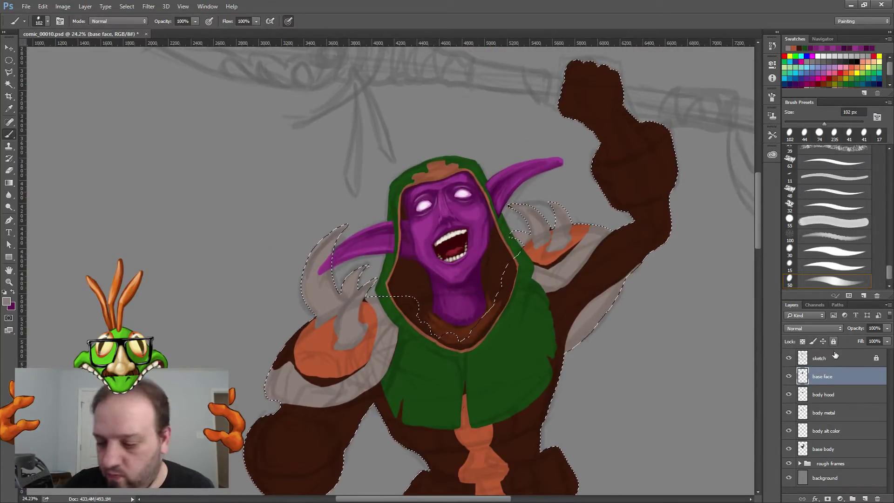
pyautogui.keyDown('ctrl'); pyautogui.click(808, 379); pyautogui.keyUp('ctrl')
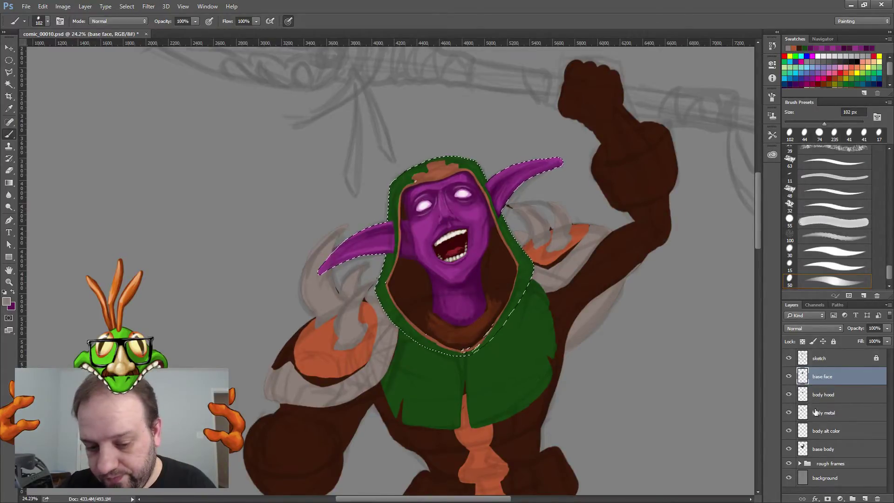
# Step: Add a new layer above base face and set the foreground color to pale peach e6c5b3
pyautogui.click(864, 498)
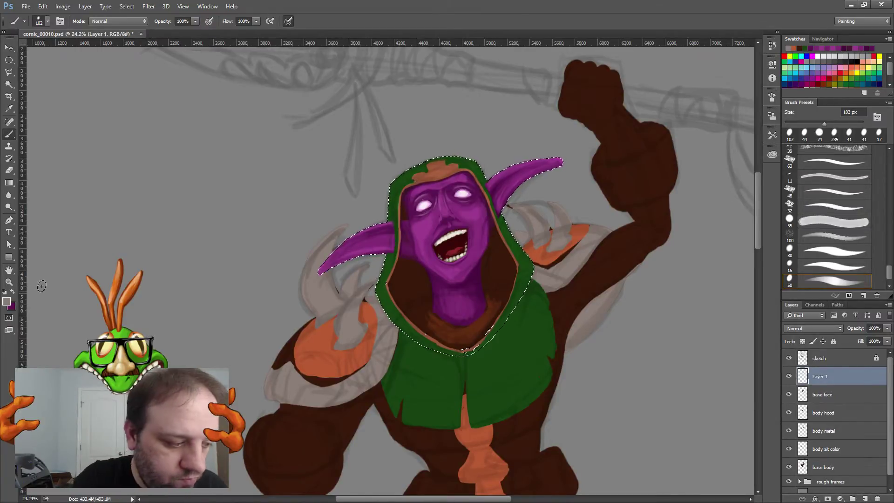
pyautogui.click(7, 301)
pyautogui.moveTo(391, 226)
pyautogui.mouseDown()
pyautogui.moveTo(382, 223)
pyautogui.moveTo(407, 213)
pyautogui.mouseUp()
pyautogui.click(508, 307)
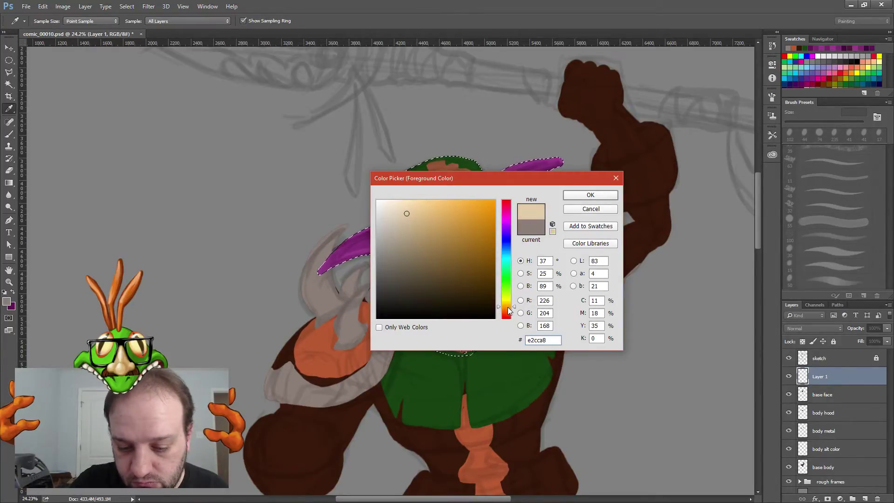
pyautogui.moveTo(507, 308); pyautogui.dragTo(508, 315)
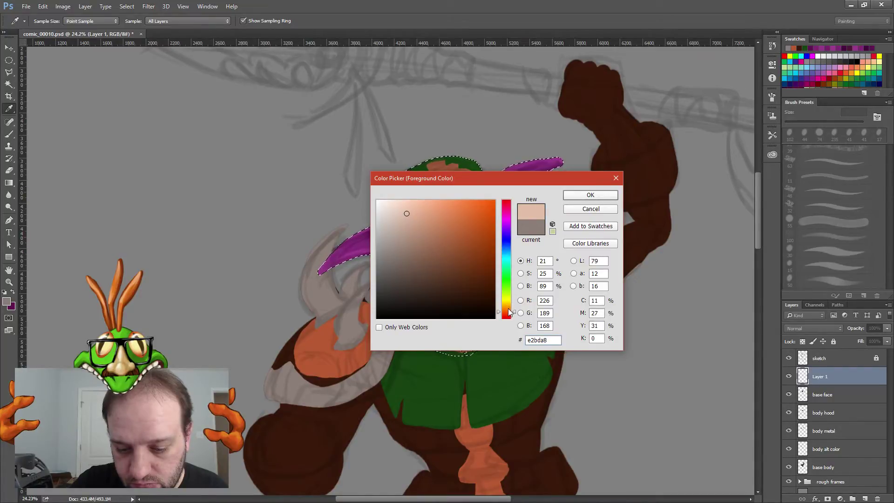
pyautogui.click(412, 209)
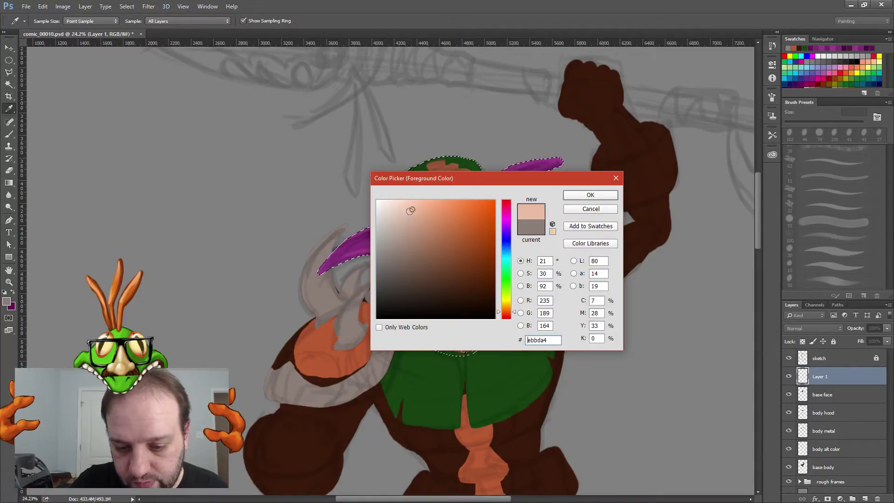
pyautogui.moveTo(412, 209)
pyautogui.mouseDown()
pyautogui.moveTo(403, 208)
pyautogui.moveTo(402, 221)
pyautogui.moveTo(398, 211)
pyautogui.mouseUp()
pyautogui.click(404, 219)
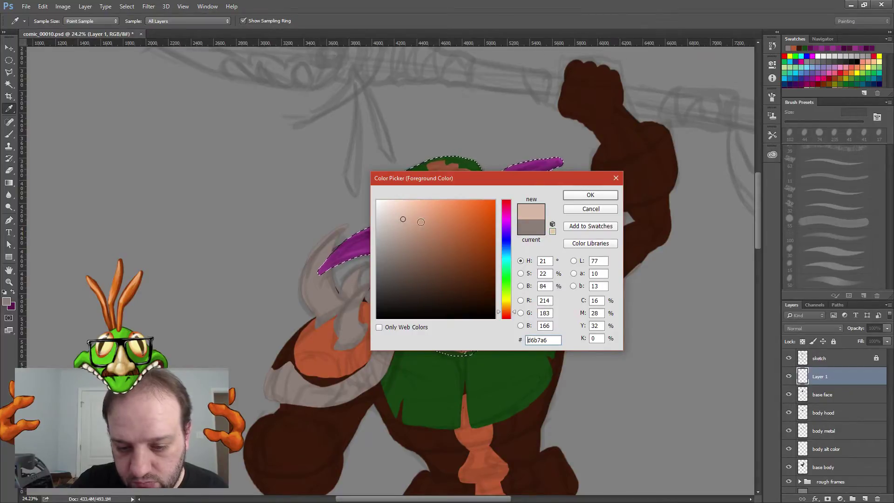
pyautogui.click(402, 212)
pyautogui.click(581, 195)
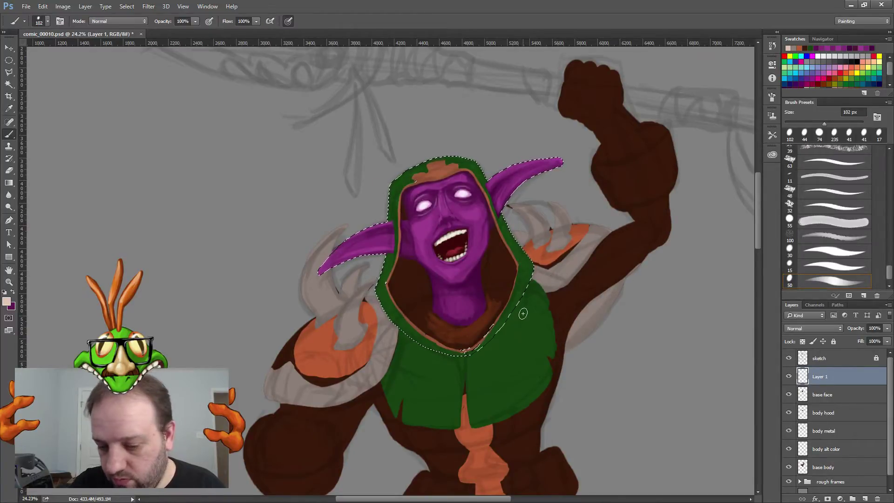
# Step: Paint the face, ears and neck peach within the selection, including around the eyes, and set the layer's blend mode to Screen
pyautogui.moveTo(462, 278)
pyautogui.mouseDown()
pyautogui.moveTo(485, 241)
pyautogui.moveTo(490, 206)
pyautogui.moveTo(487, 220)
pyautogui.moveTo(500, 197)
pyautogui.moveTo(485, 232)
pyautogui.moveTo(512, 189)
pyautogui.moveTo(564, 159)
pyautogui.moveTo(520, 177)
pyautogui.moveTo(490, 214)
pyautogui.moveTo(545, 160)
pyautogui.moveTo(485, 210)
pyautogui.moveTo(513, 169)
pyautogui.moveTo(486, 193)
pyautogui.moveTo(537, 157)
pyautogui.moveTo(510, 171)
pyautogui.moveTo(565, 156)
pyautogui.moveTo(476, 195)
pyautogui.moveTo(481, 220)
pyautogui.moveTo(480, 211)
pyautogui.moveTo(459, 214)
pyautogui.moveTo(448, 198)
pyautogui.moveTo(460, 213)
pyautogui.moveTo(478, 211)
pyautogui.moveTo(445, 198)
pyautogui.moveTo(444, 187)
pyautogui.moveTo(467, 178)
pyautogui.moveTo(405, 198)
pyautogui.moveTo(418, 192)
pyautogui.moveTo(409, 217)
pyautogui.moveTo(432, 189)
pyautogui.moveTo(415, 198)
pyautogui.moveTo(438, 197)
pyautogui.moveTo(422, 232)
pyautogui.moveTo(436, 214)
pyautogui.moveTo(415, 223)
pyautogui.moveTo(416, 245)
pyautogui.moveTo(416, 229)
pyautogui.moveTo(426, 253)
pyautogui.moveTo(440, 233)
pyautogui.moveTo(433, 275)
pyautogui.moveTo(441, 312)
pyautogui.moveTo(468, 321)
pyautogui.moveTo(480, 308)
pyautogui.moveTo(475, 263)
pyautogui.moveTo(461, 306)
pyautogui.moveTo(442, 265)
pyautogui.moveTo(466, 266)
pyautogui.moveTo(459, 261)
pyautogui.moveTo(473, 228)
pyautogui.moveTo(478, 244)
pyautogui.moveTo(461, 218)
pyautogui.moveTo(435, 233)
pyautogui.moveTo(439, 212)
pyautogui.moveTo(477, 195)
pyautogui.moveTo(466, 182)
pyautogui.moveTo(412, 239)
pyautogui.moveTo(413, 254)
pyautogui.moveTo(380, 242)
pyautogui.moveTo(391, 230)
pyautogui.moveTo(395, 247)
pyautogui.moveTo(383, 245)
pyautogui.moveTo(393, 233)
pyautogui.moveTo(382, 229)
pyautogui.moveTo(326, 268)
pyautogui.moveTo(379, 254)
pyautogui.mouseUp()
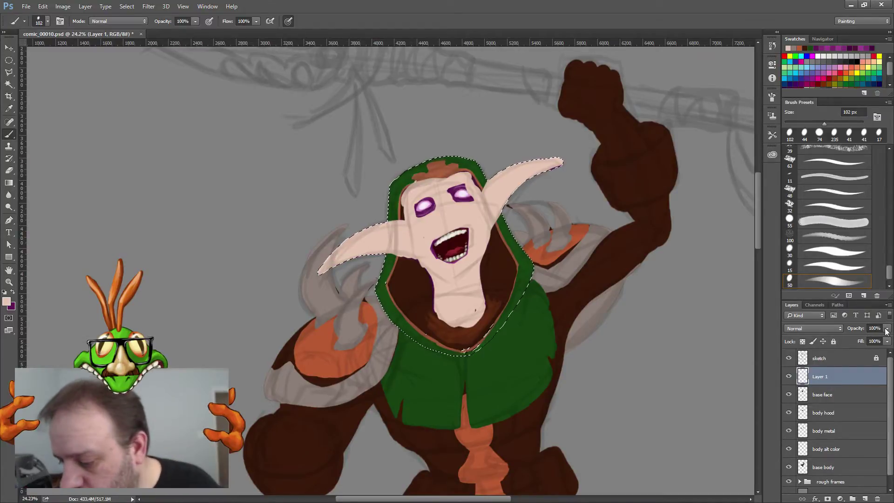
pyautogui.click(831, 329)
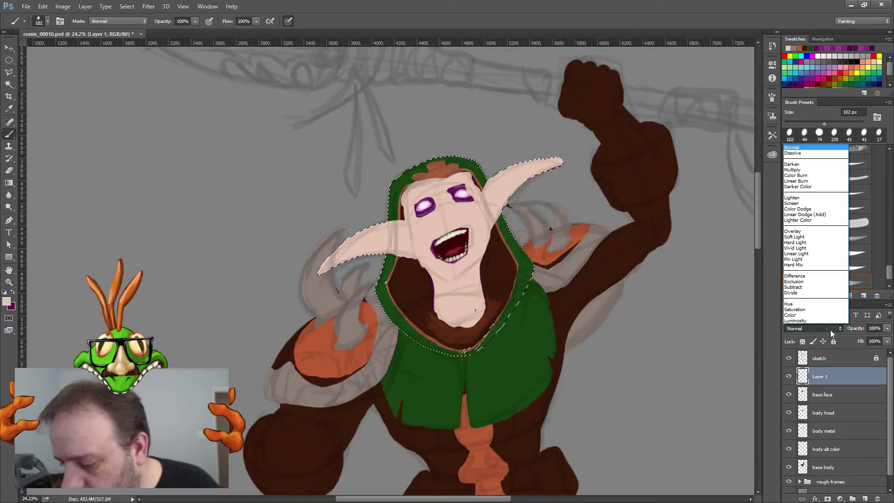
pyautogui.click(806, 205)
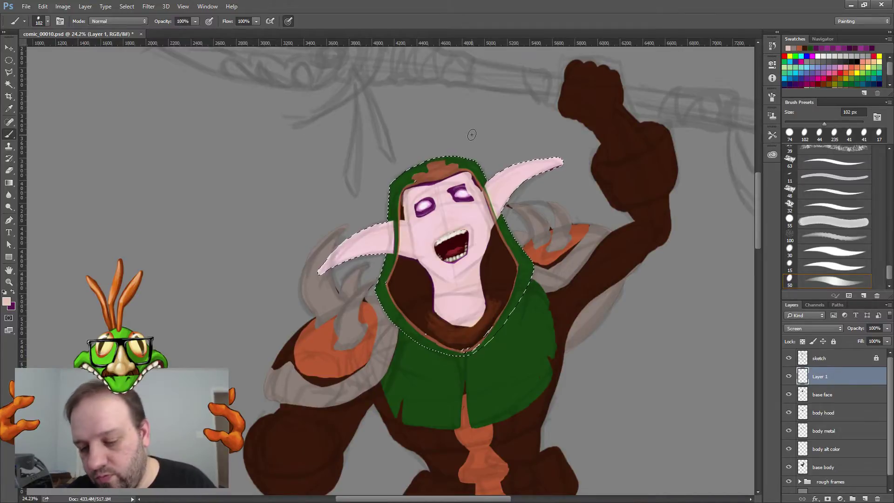
pyautogui.moveTo(423, 206); pyautogui.dragTo(468, 197)
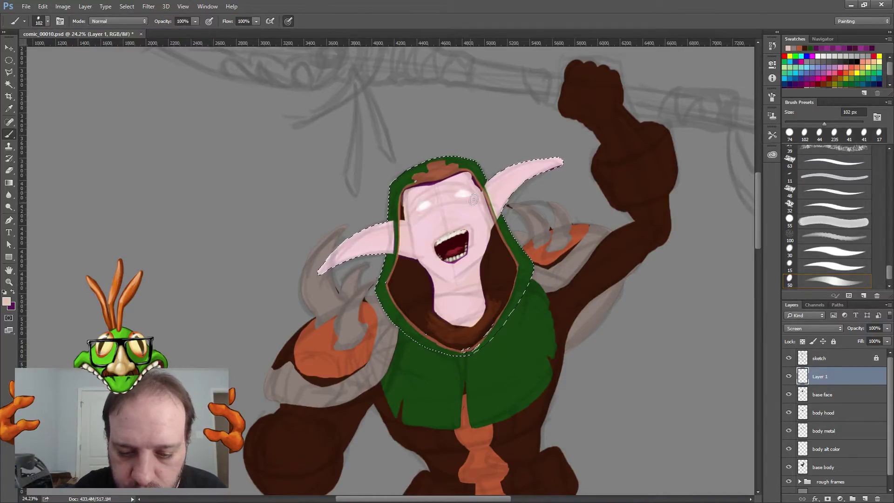
# Step: Lower the peach skin layer's opacity to 27% and hide the sketch layer
pyautogui.click(887, 328)
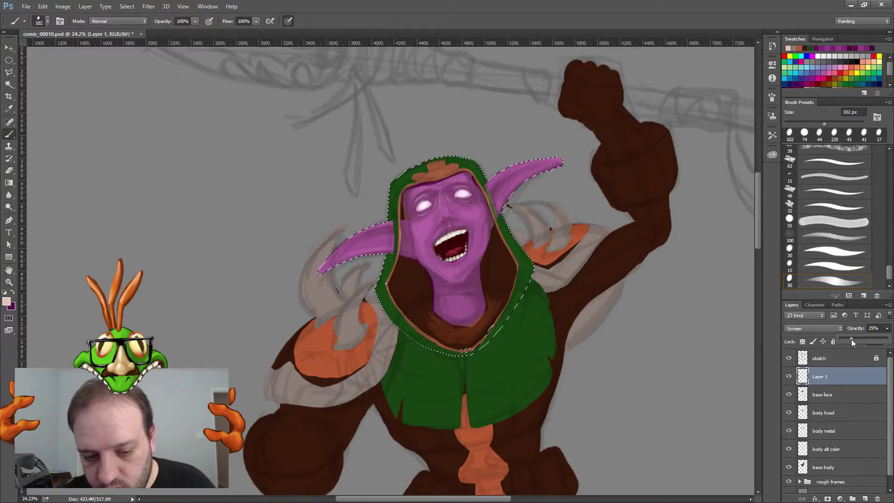
pyautogui.moveTo(850, 337); pyautogui.dragTo(844, 339)
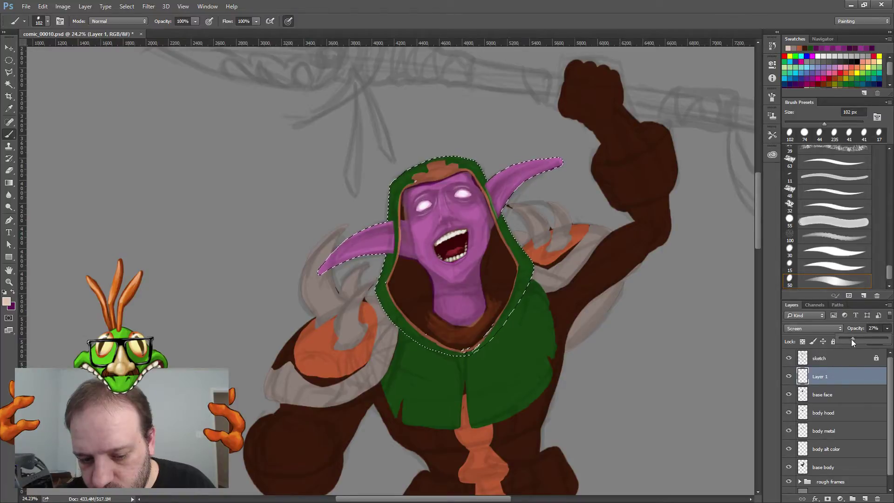
pyautogui.click(788, 357)
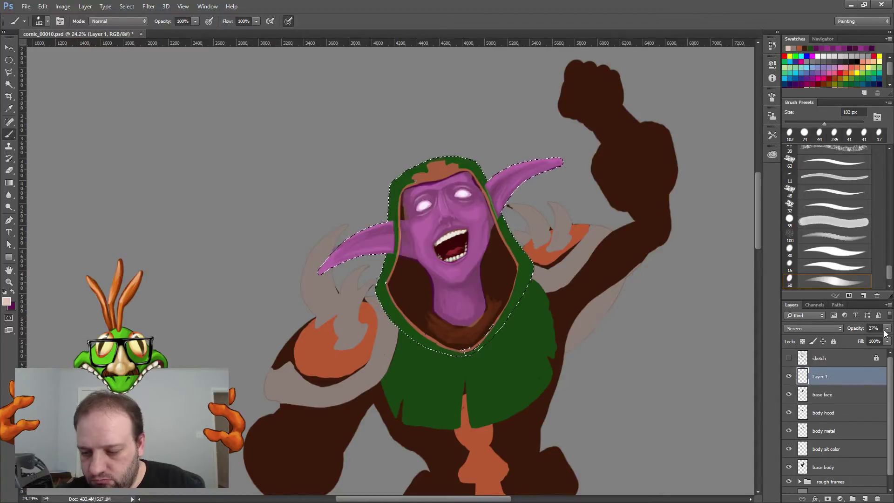
# Step: Change the peach skin layer's blend mode to Lighten and add another new layer above it
pyautogui.click(834, 328)
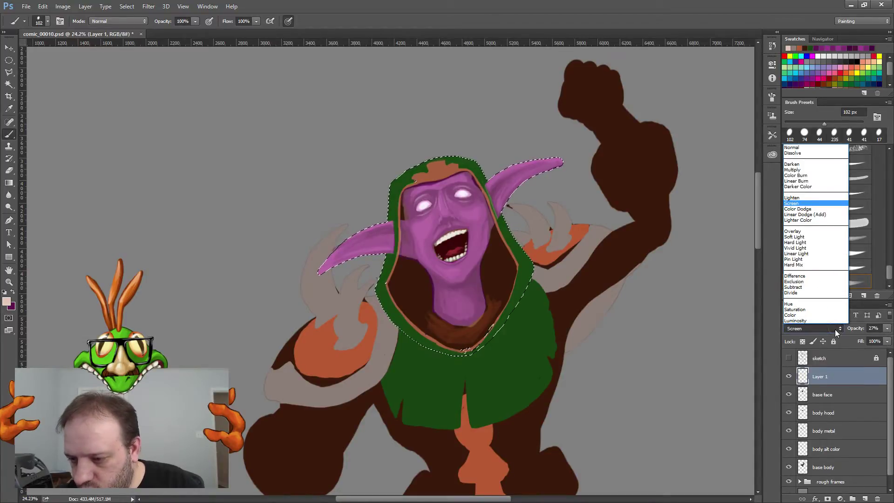
pyautogui.click(796, 198)
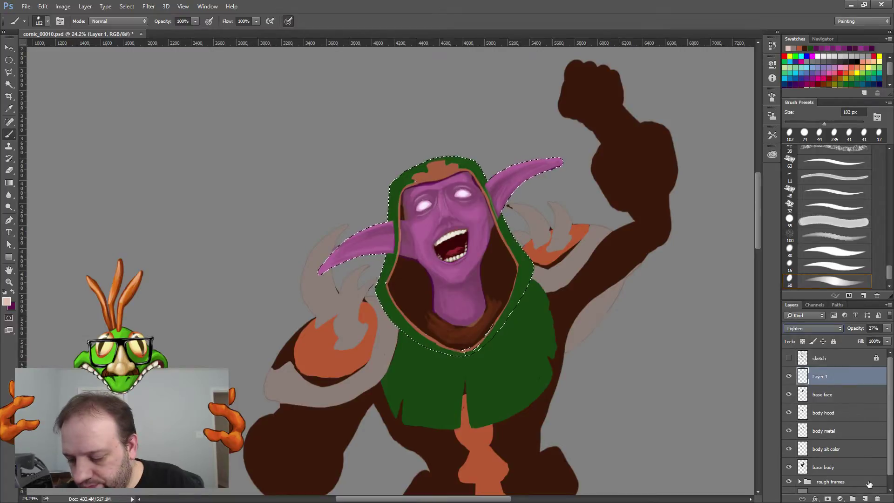
pyautogui.click(864, 498)
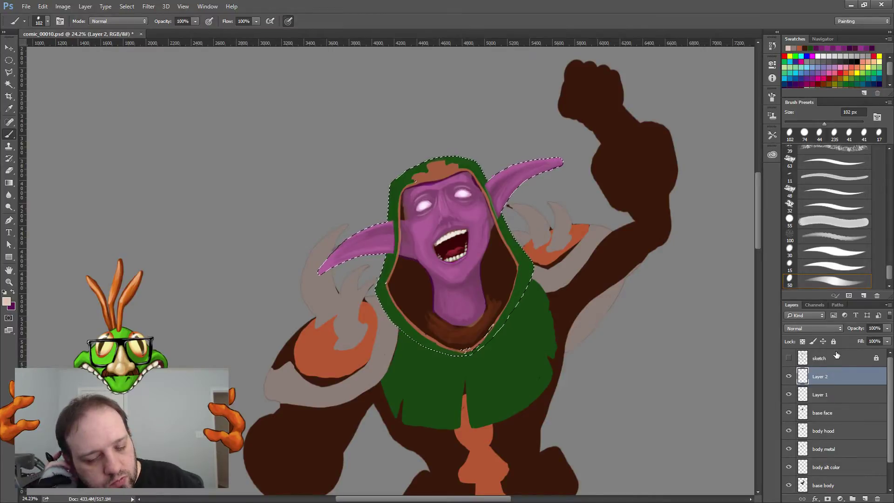
# Step: Erase the peach layer over the shadowed parts of the face, ears and neck at 22% eraser opacity, and make Layer 2 active
pyautogui.click(823, 485)
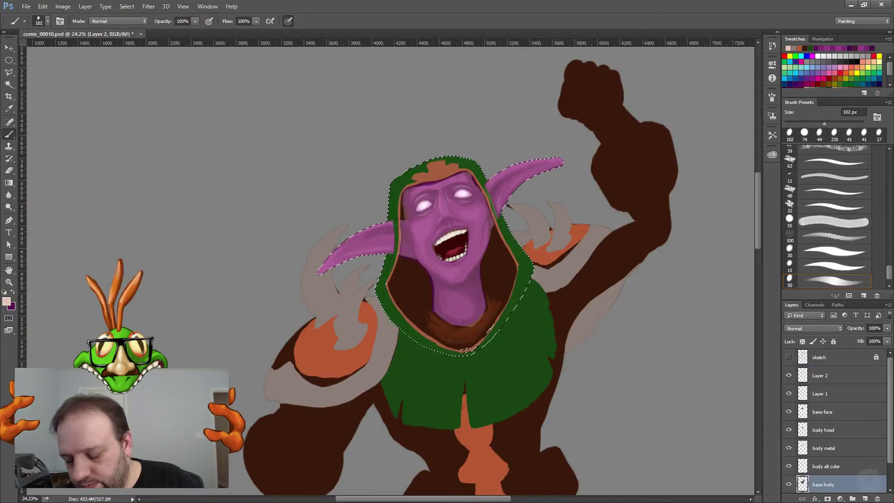
pyautogui.click(820, 393)
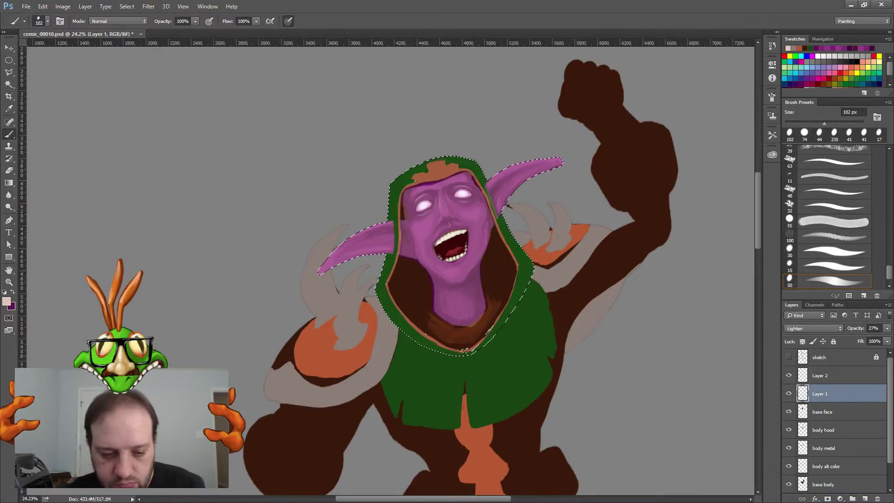
pyautogui.click(9, 171)
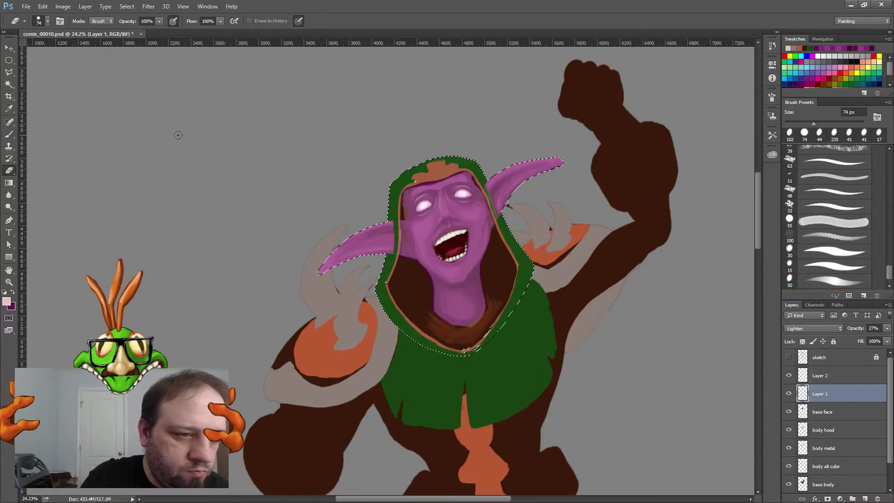
pyautogui.click(159, 21)
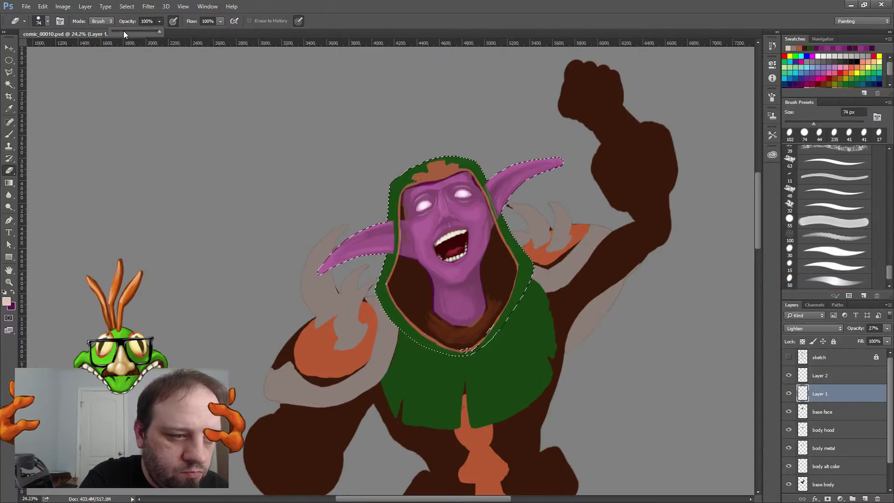
pyautogui.click(122, 31)
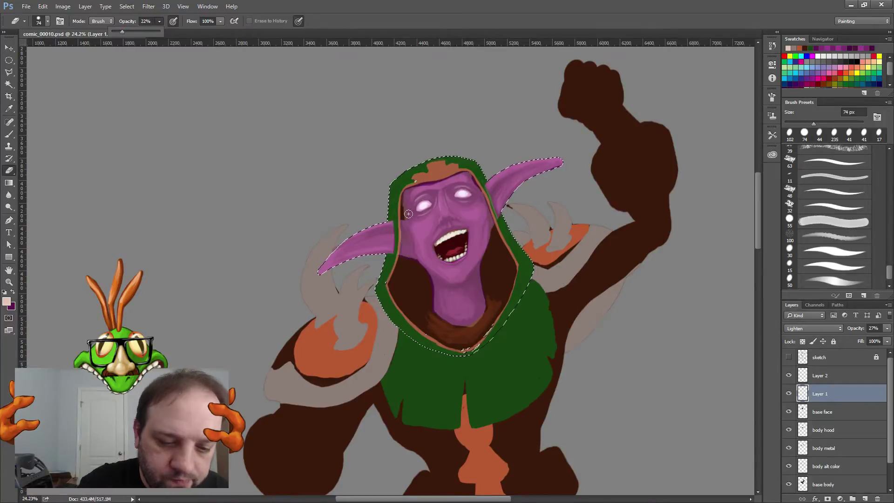
pyautogui.click(401, 264)
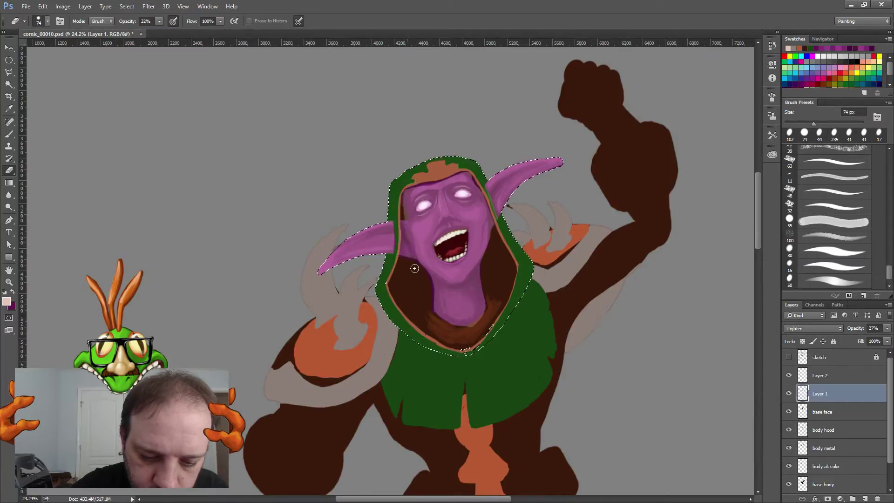
pyautogui.moveTo(405, 254); pyautogui.dragTo(405, 250)
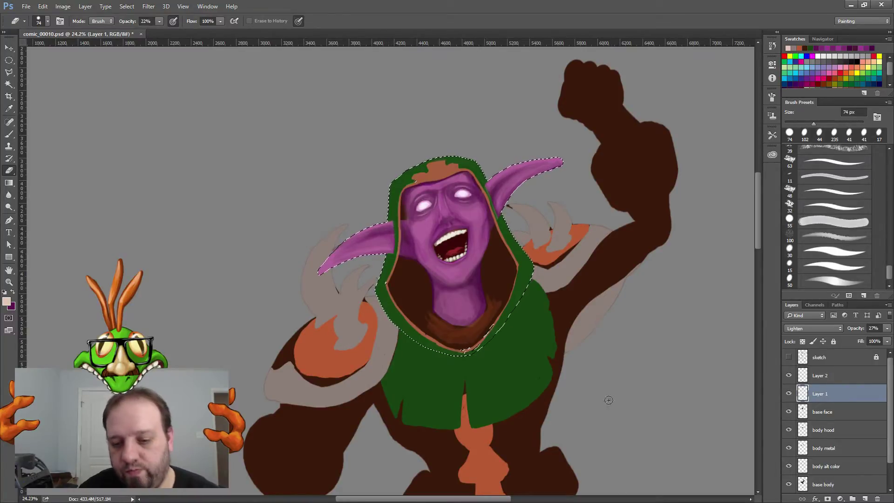
pyautogui.click(820, 376)
pyautogui.click(820, 376)
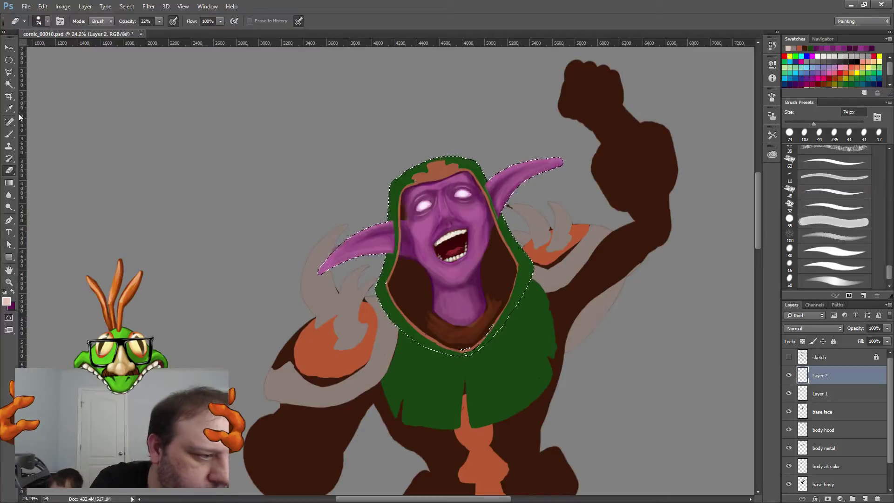
pyautogui.press('i')
pyautogui.click(6, 301)
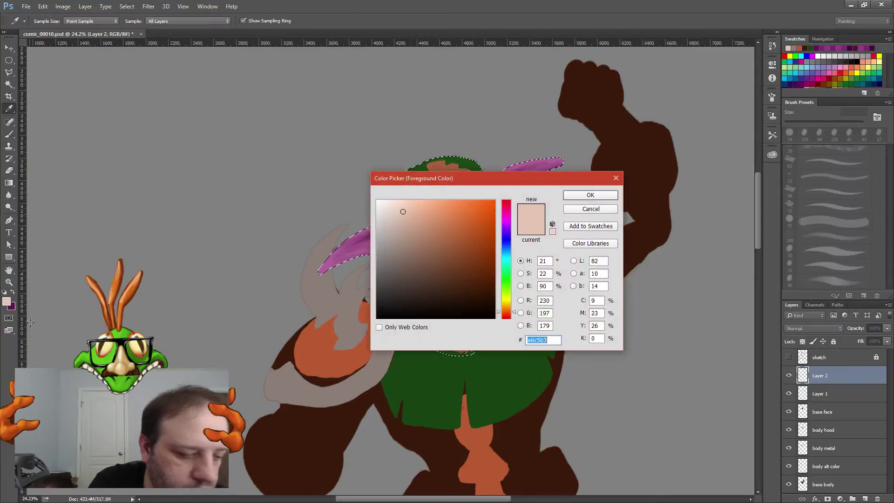
pyautogui.moveTo(523, 175); pyautogui.dragTo(241, 203)
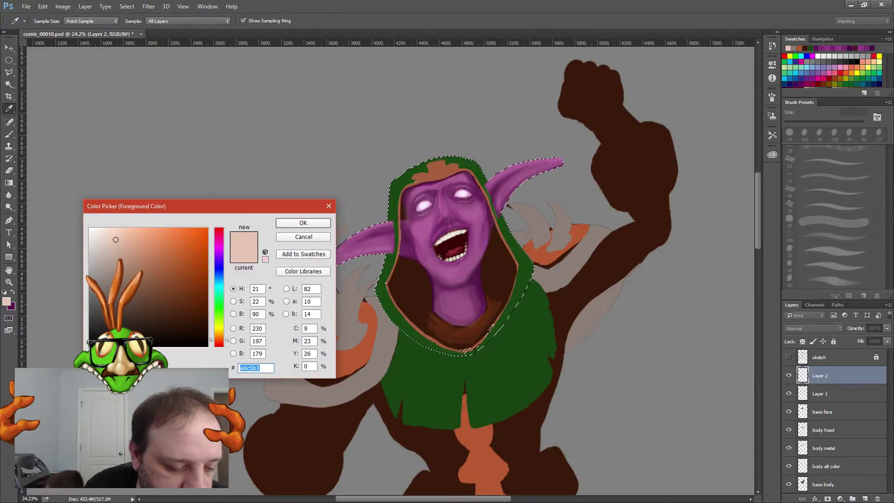
pyautogui.write('b3cae6')
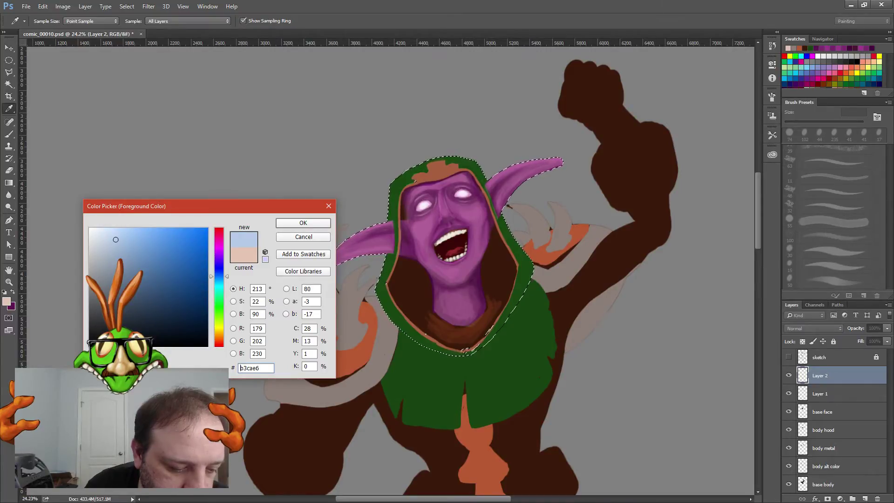
pyautogui.moveTo(219, 276); pyautogui.dragTo(219, 344)
pyautogui.click(191, 270)
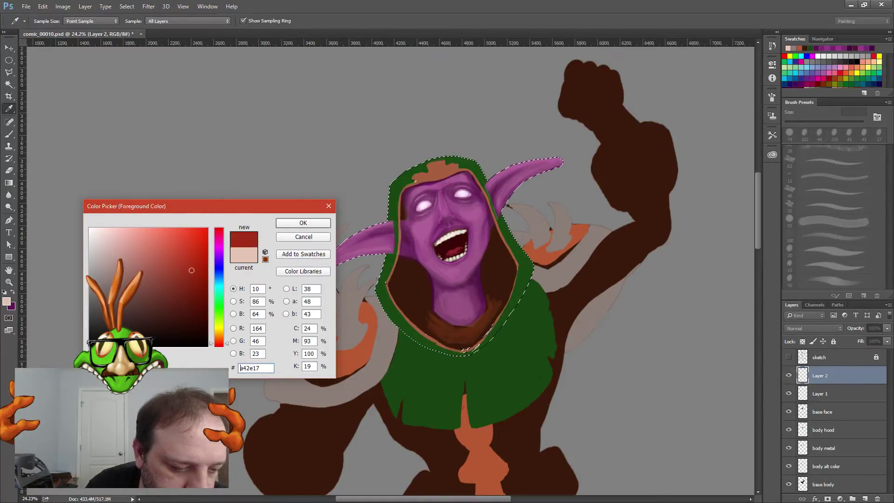
pyautogui.moveTo(192, 270); pyautogui.dragTo(195, 237)
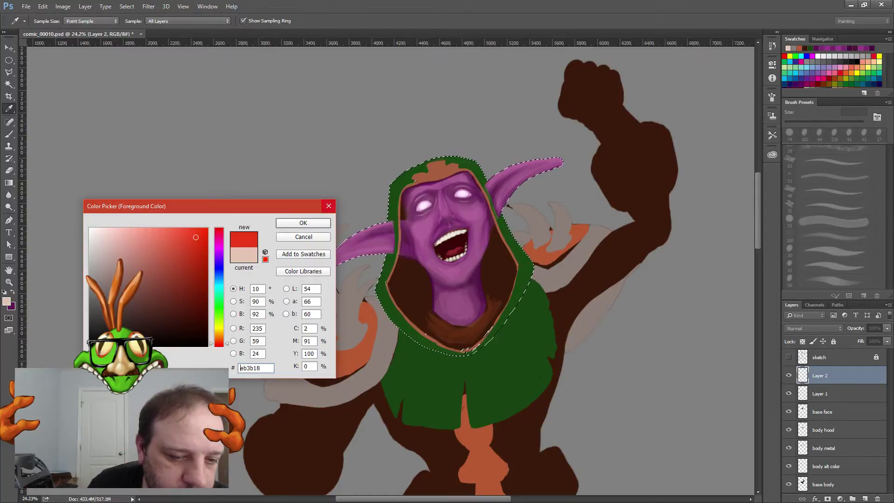
pyautogui.press('Escape')
# Step: Set the brush opacity to 23% and dab the peach color onto the cheek beside the nose on Layer 2
pyautogui.press('b')
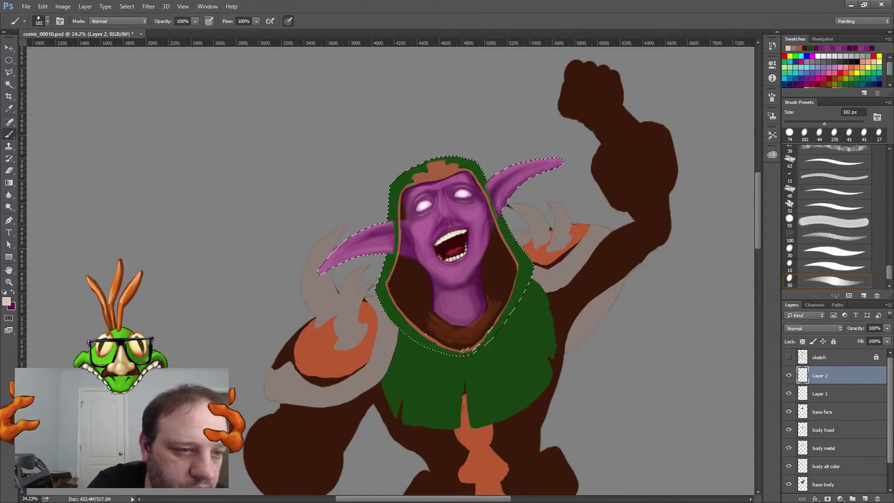
pyautogui.click(195, 22)
pyautogui.click(159, 32)
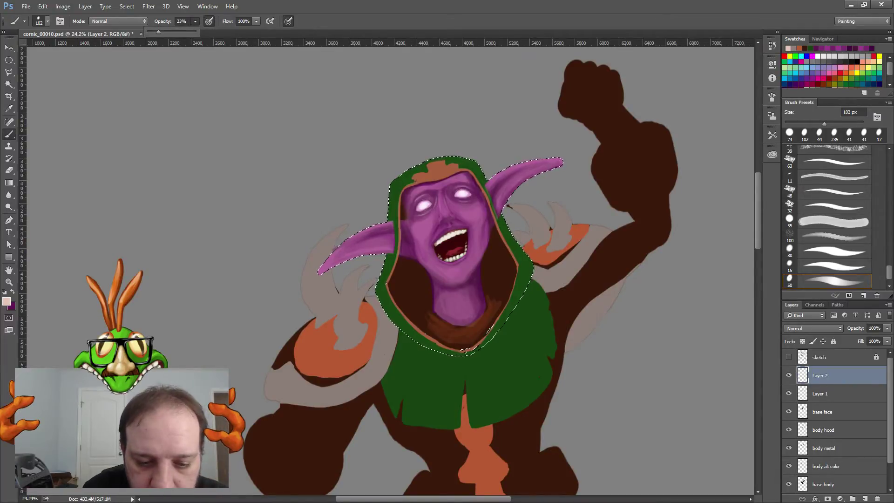
pyautogui.click(413, 228)
pyautogui.moveTo(422, 221); pyautogui.dragTo(417, 233)
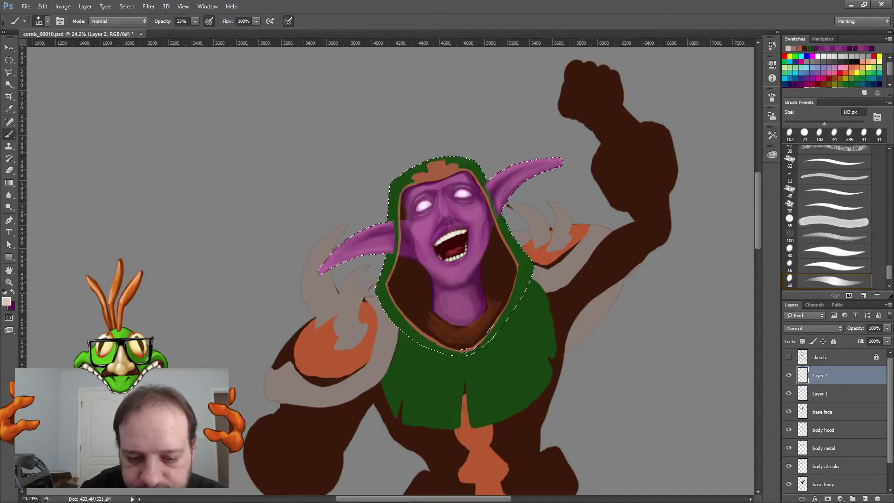
# Step: Set the foreground color to red cb3131 and paint a blush over the cheeks and nose on Layer 2
pyautogui.click(7, 301)
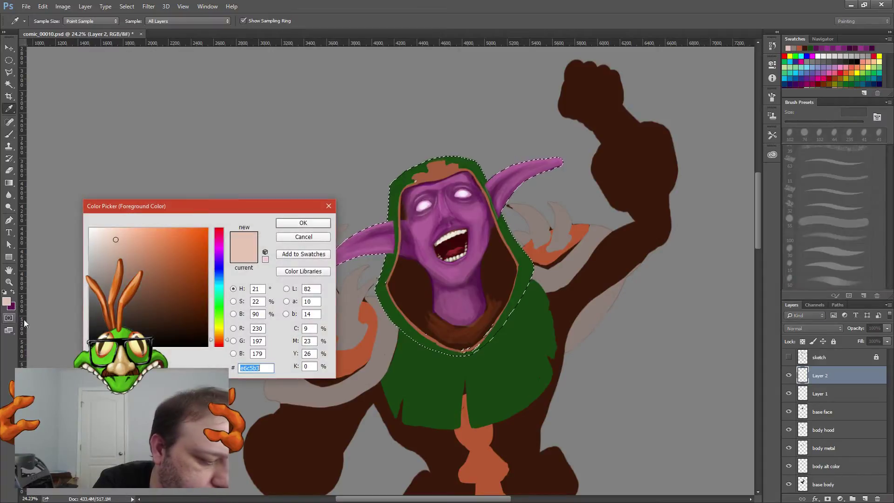
pyautogui.moveTo(220, 239); pyautogui.dragTo(179, 252)
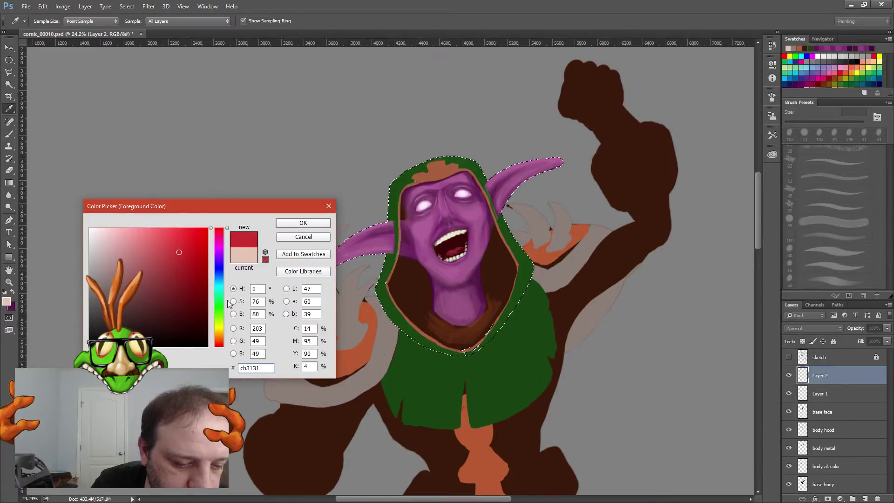
pyautogui.click(303, 223)
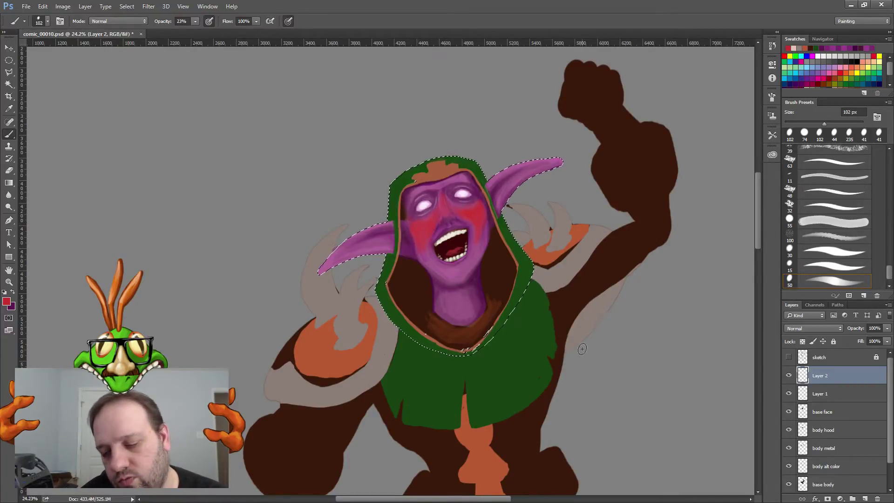
# Step: Change Layer 2's blend mode to Multiply and lower its opacity to 25%
pyautogui.click(887, 329)
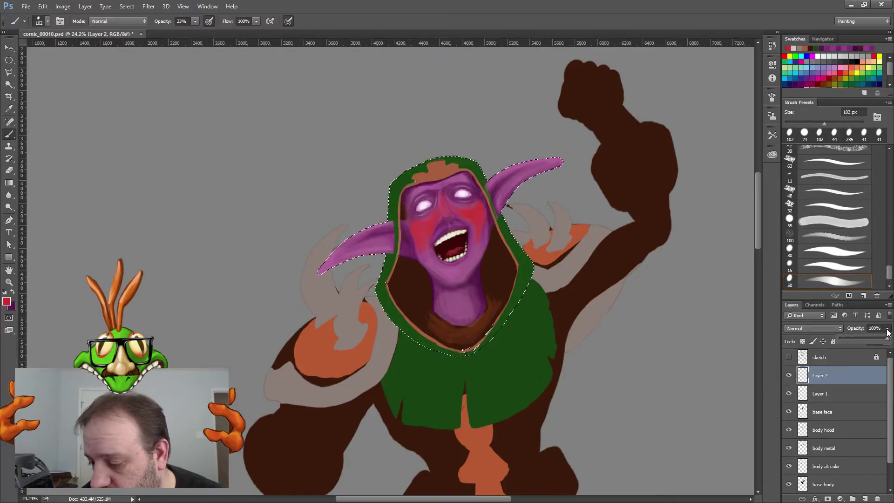
pyautogui.click(833, 328)
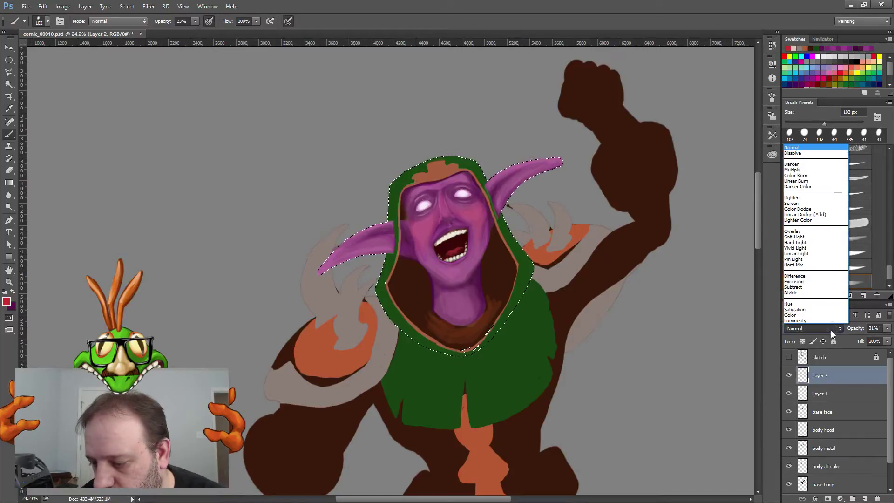
pyautogui.click(808, 171)
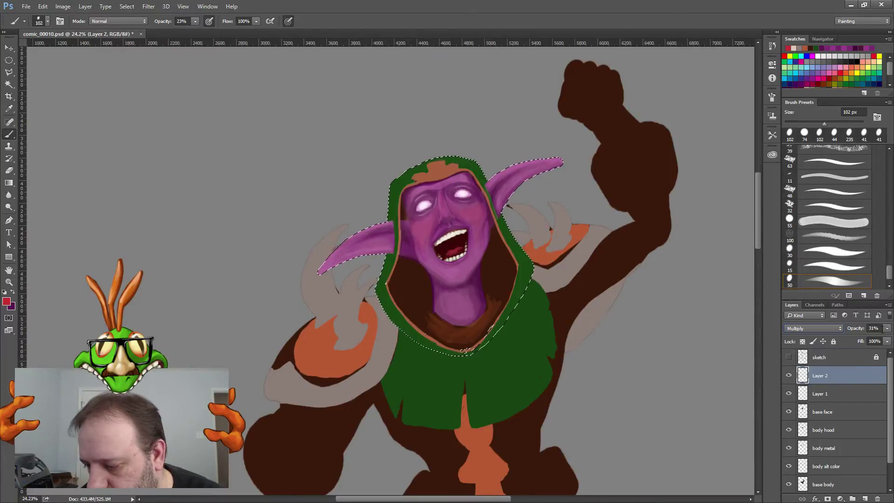
pyautogui.click(886, 328)
pyautogui.moveTo(856, 337); pyautogui.dragTo(859, 339)
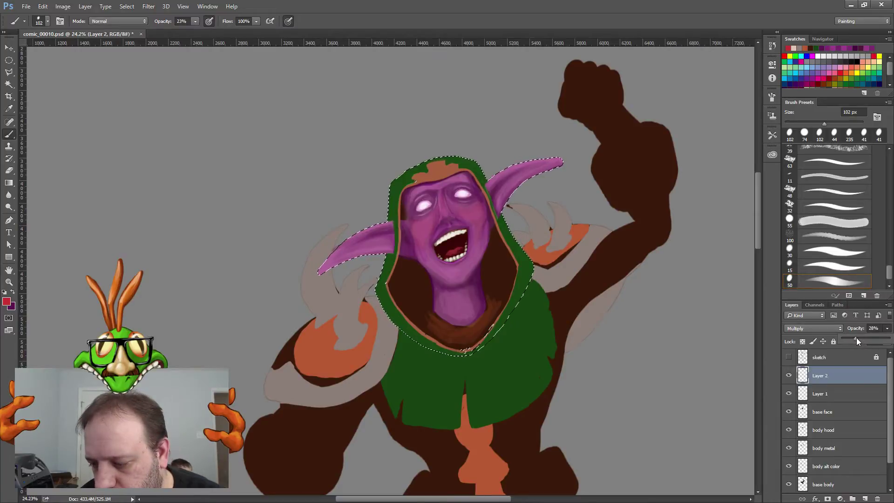
pyautogui.moveTo(856, 337); pyautogui.dragTo(853, 337)
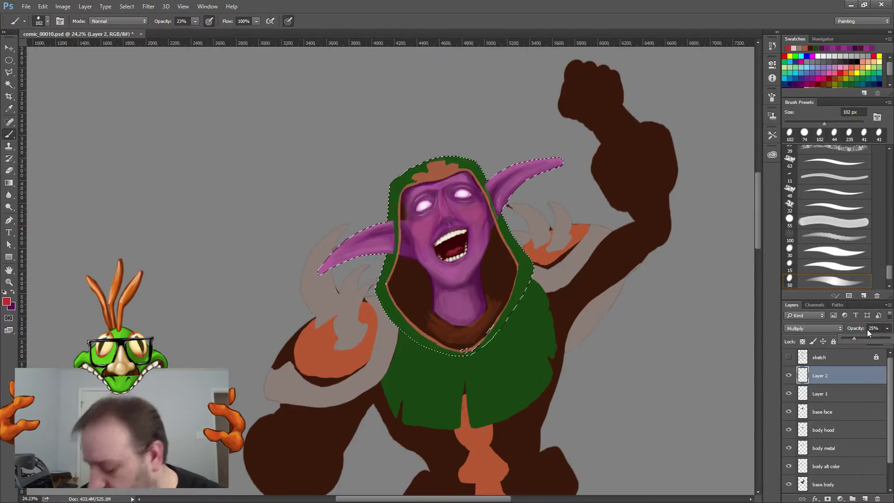
pyautogui.click(837, 376)
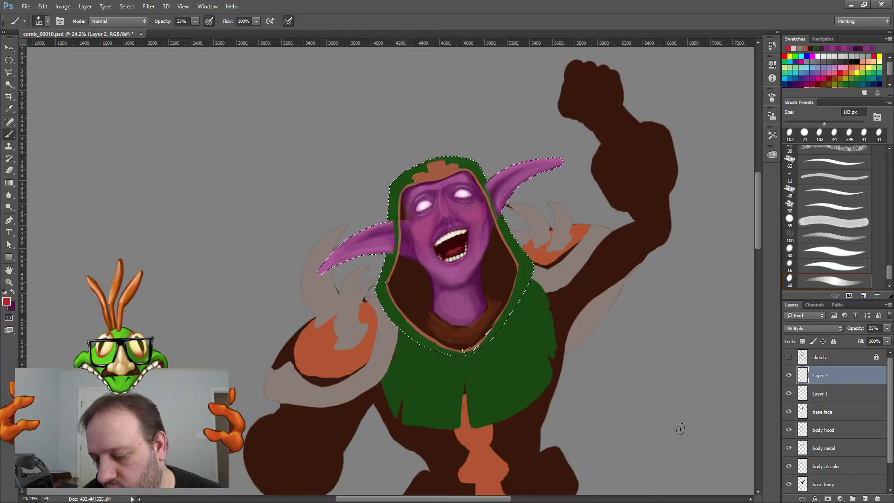
# Step: Set the foreground color to blue 3931cb
pyautogui.click(6, 301)
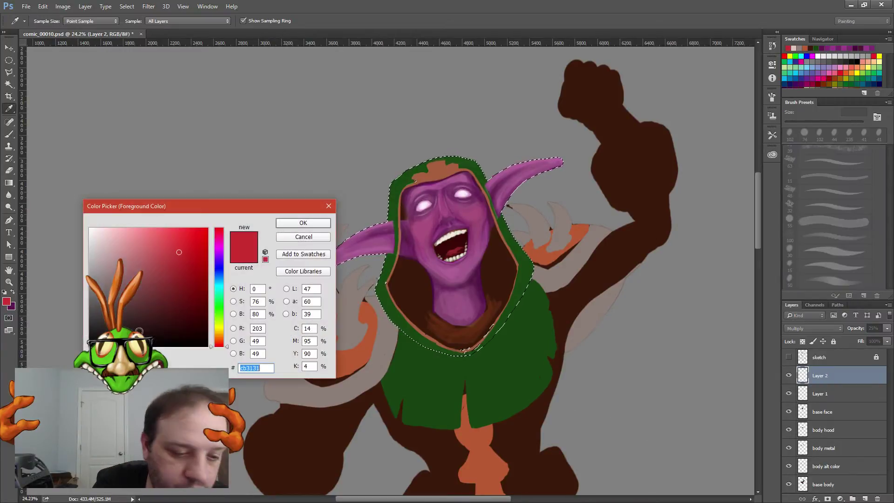
pyautogui.moveTo(216, 283); pyautogui.dragTo(219, 270)
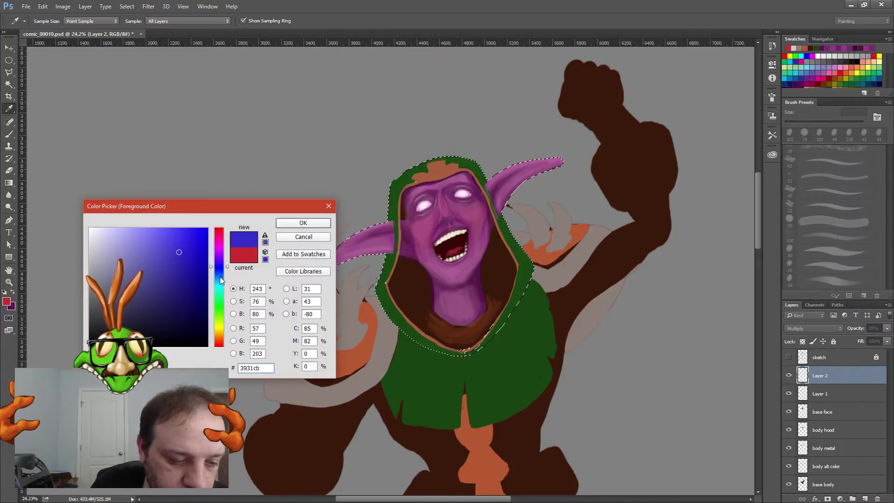
pyautogui.click(291, 224)
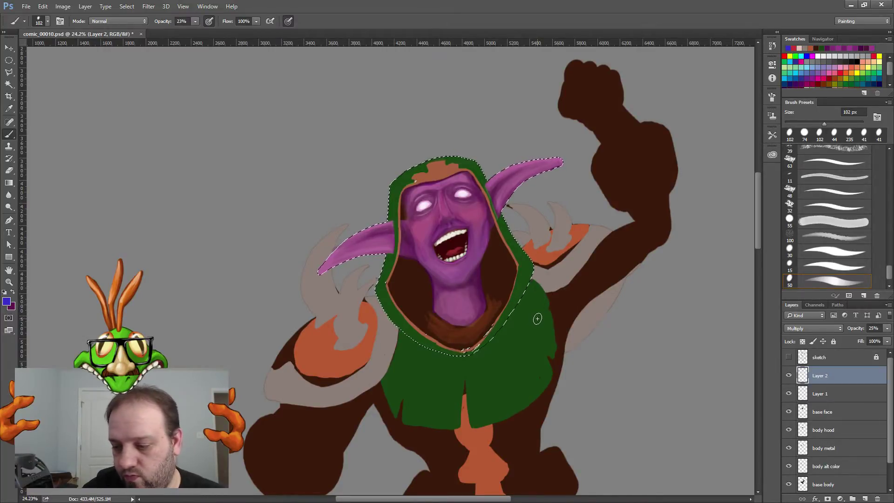
# Step: Set the foreground color to pale yellow efe196 and paint the forehead and brow on a new layer above Layer 2
pyautogui.click(7, 301)
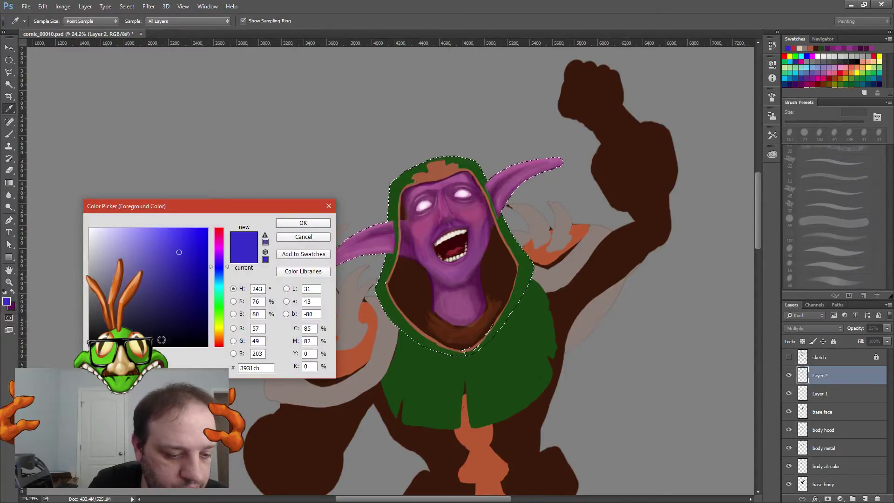
pyautogui.click(220, 329)
pyautogui.moveTo(179, 251); pyautogui.dragTo(131, 235)
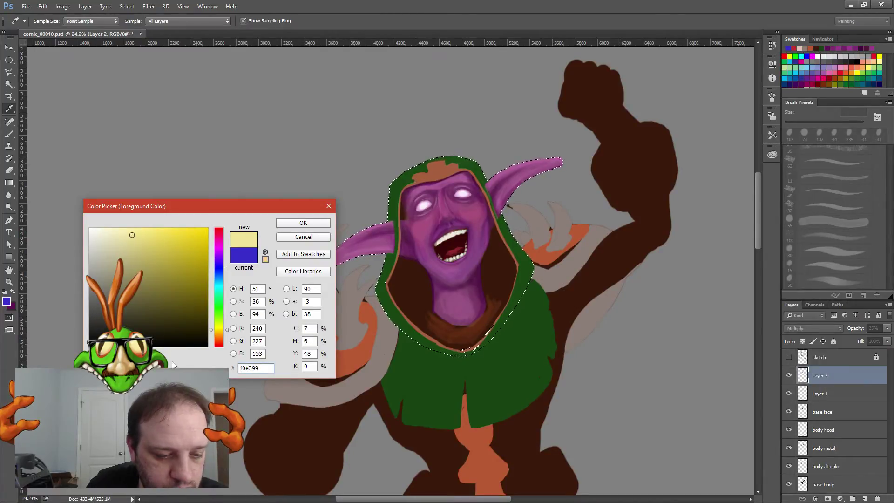
pyautogui.moveTo(133, 235)
pyautogui.mouseDown()
pyautogui.moveTo(151, 254)
pyautogui.moveTo(137, 239)
pyautogui.mouseUp()
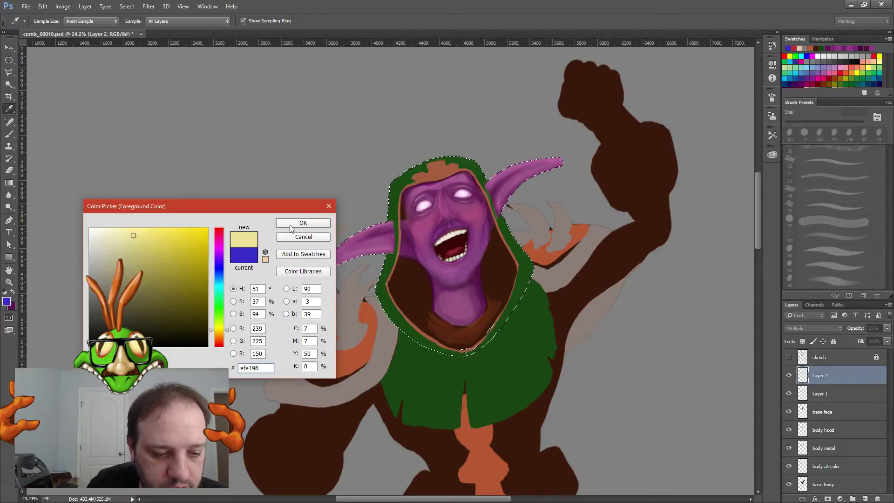
pyautogui.click(291, 224)
pyautogui.press('b')
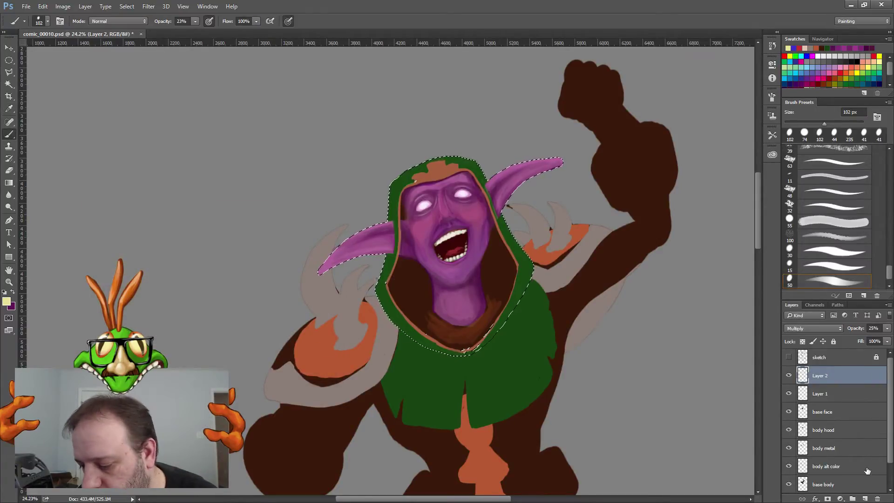
pyautogui.click(864, 498)
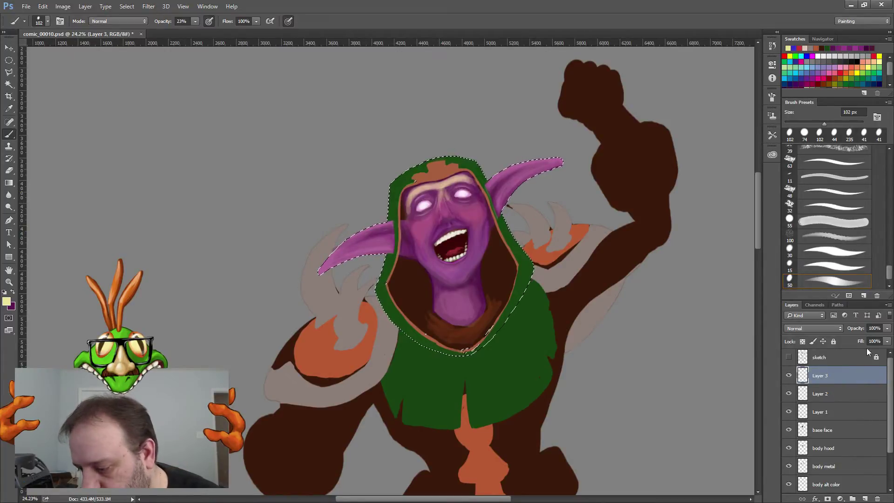
# Step: Change Layer 3's blend mode to Screen and reduce its opacity to 23%
pyautogui.click(833, 328)
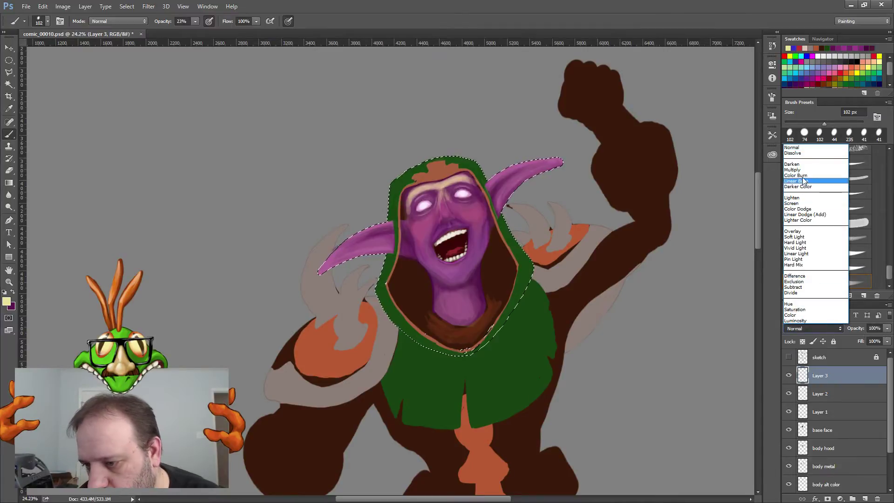
pyautogui.click(797, 202)
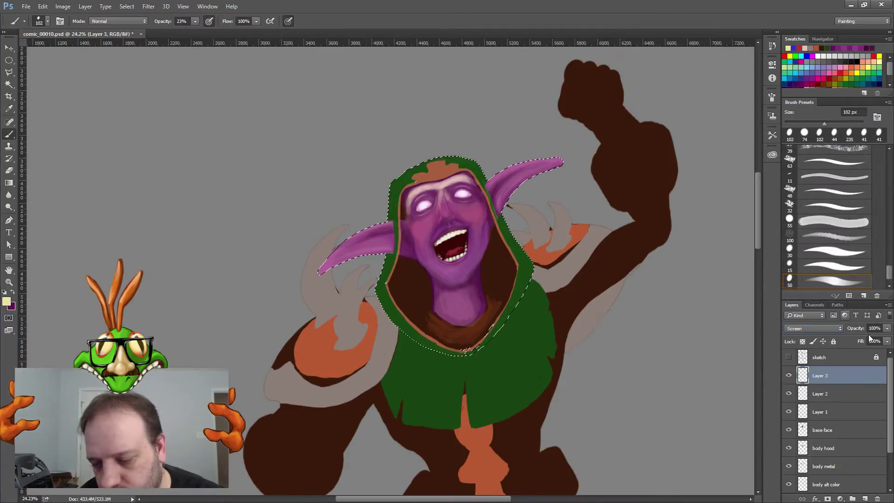
pyautogui.click(886, 328)
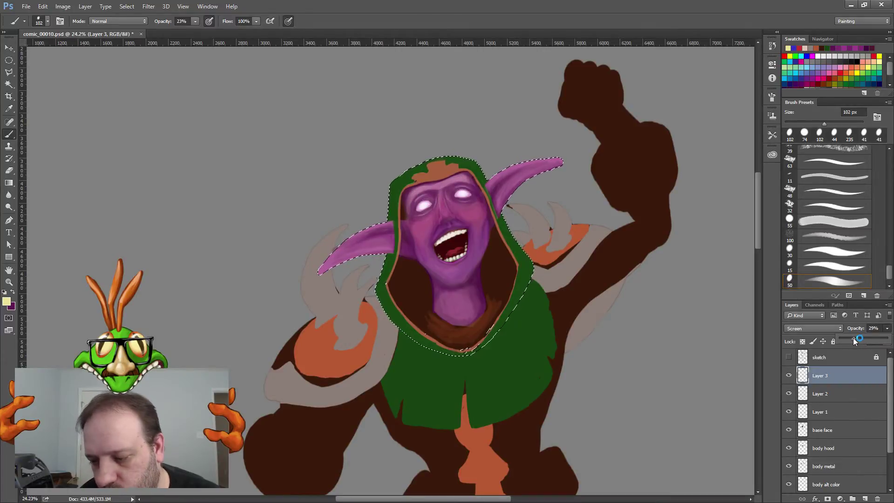
pyautogui.moveTo(853, 341); pyautogui.dragTo(851, 338)
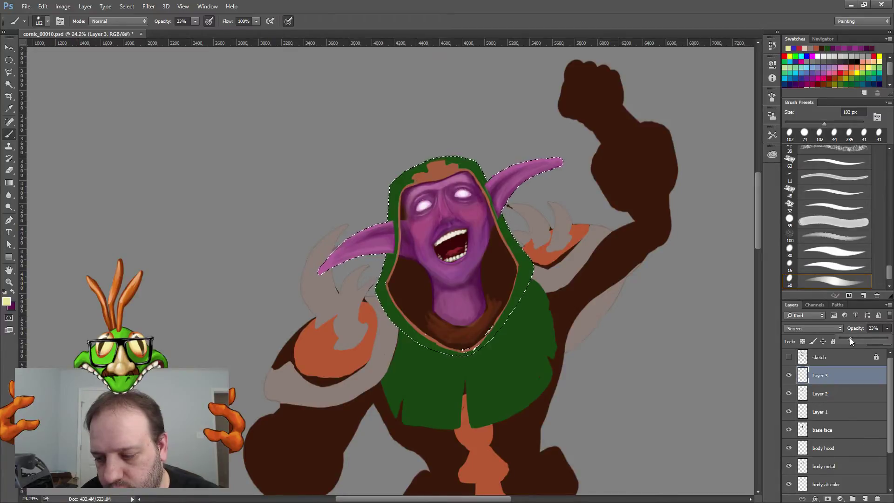
# Step: Darken the foreground color to the muted yellow bdaa5f and return to the Brush tool
pyautogui.click(6, 302)
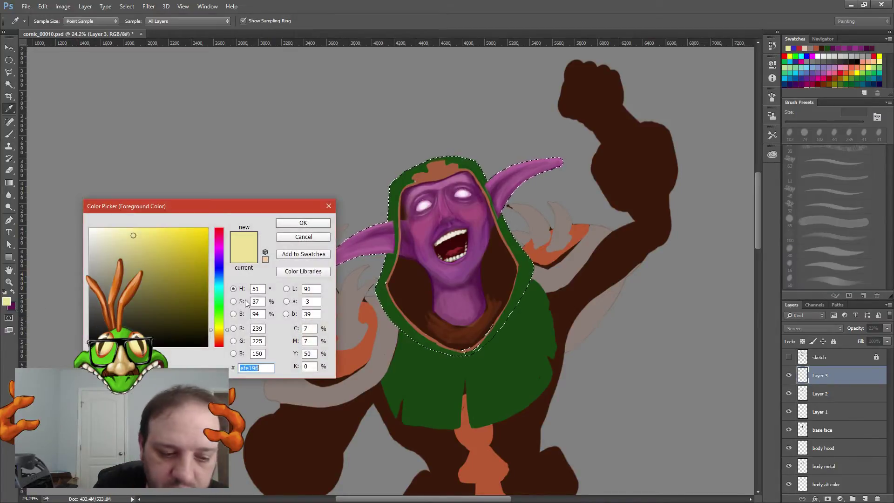
pyautogui.click(219, 330)
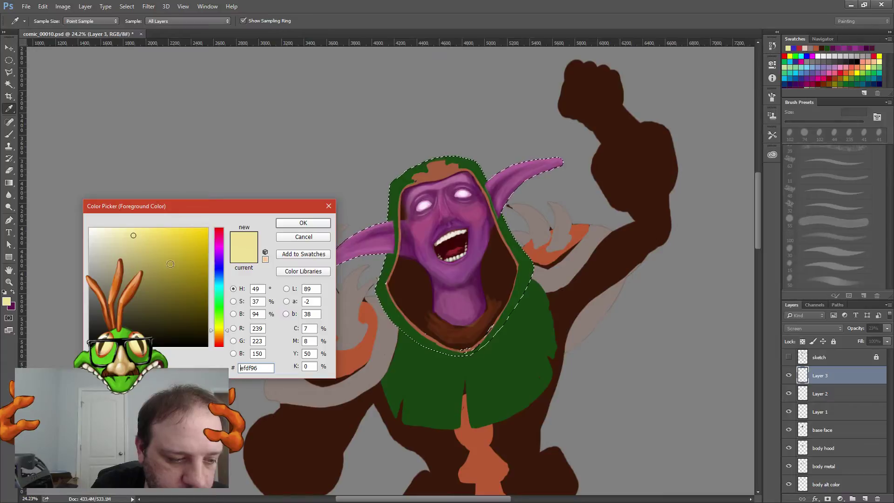
pyautogui.click(149, 246)
pyautogui.click(148, 258)
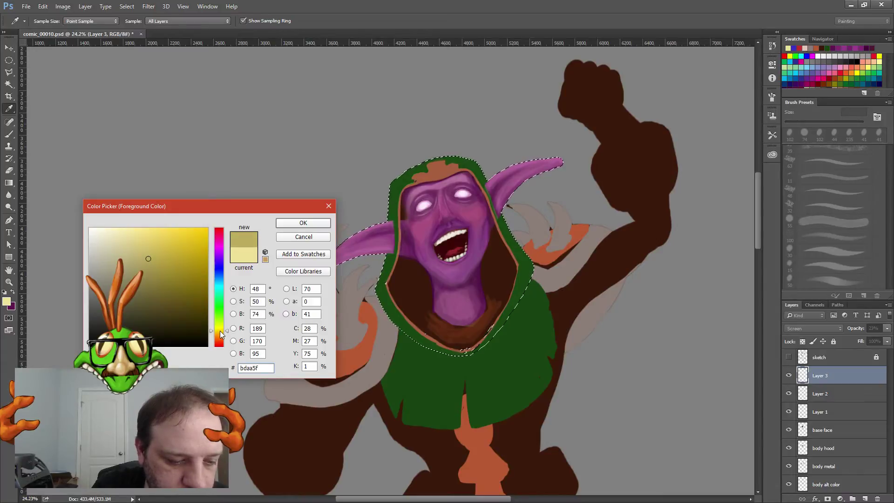
pyautogui.click(302, 223)
pyautogui.press('b')
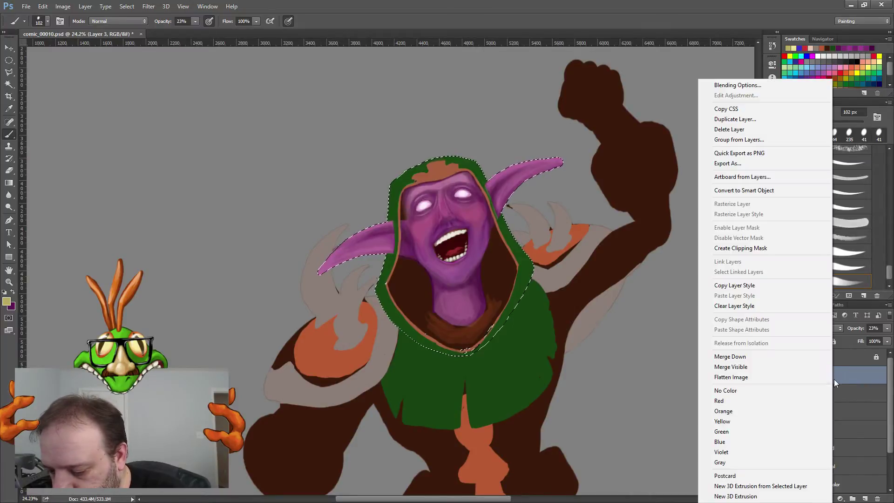
# Step: Try merging Layer 3 down into Layer 2 and the result into Layer 1, and undo both merges
pyautogui.rightClick(833, 377)
pyautogui.click(769, 356)
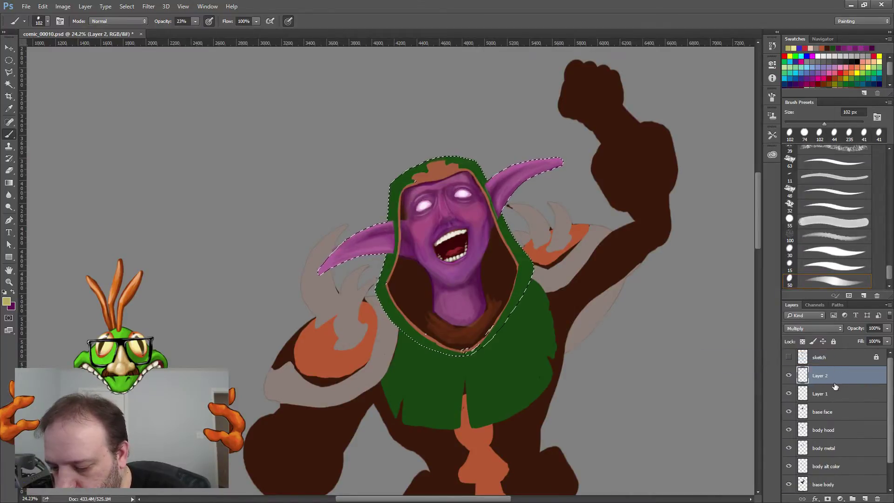
pyautogui.rightClick(834, 377)
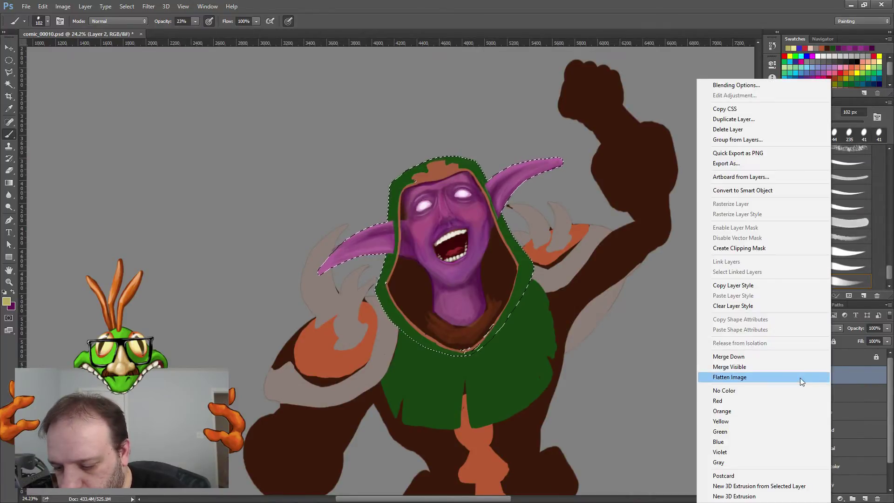
pyautogui.click(774, 356)
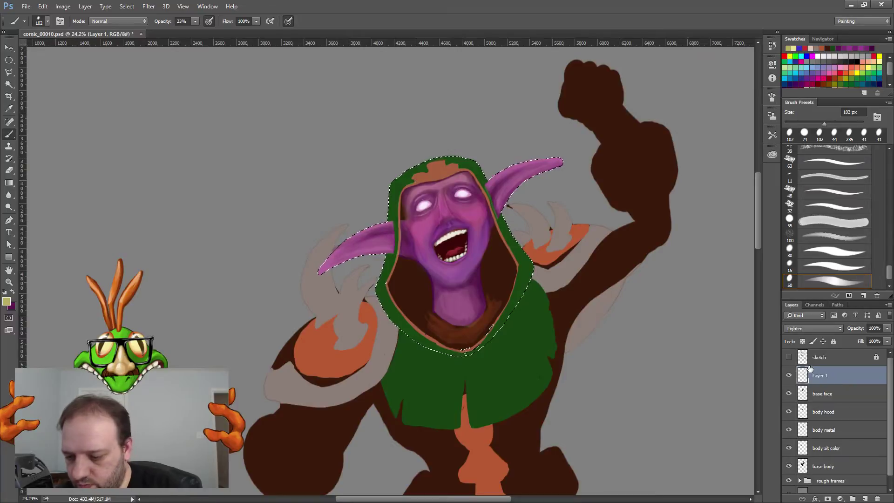
pyautogui.click(788, 376)
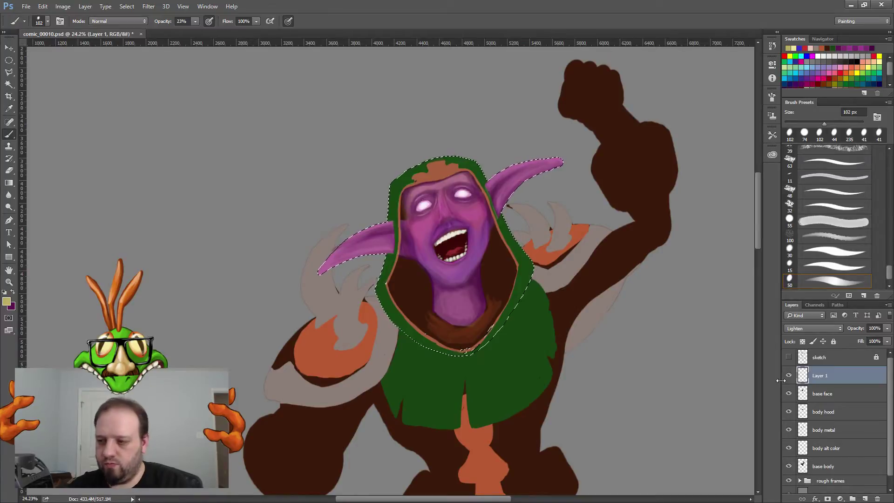
pyautogui.hotkey('ctrl', 'z')
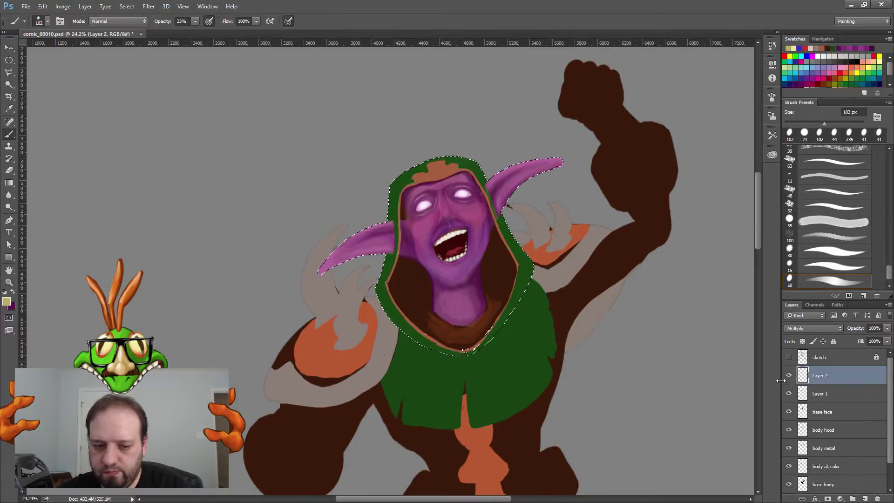
pyautogui.hotkey('ctrl', 'shift', 'alt', 'n')
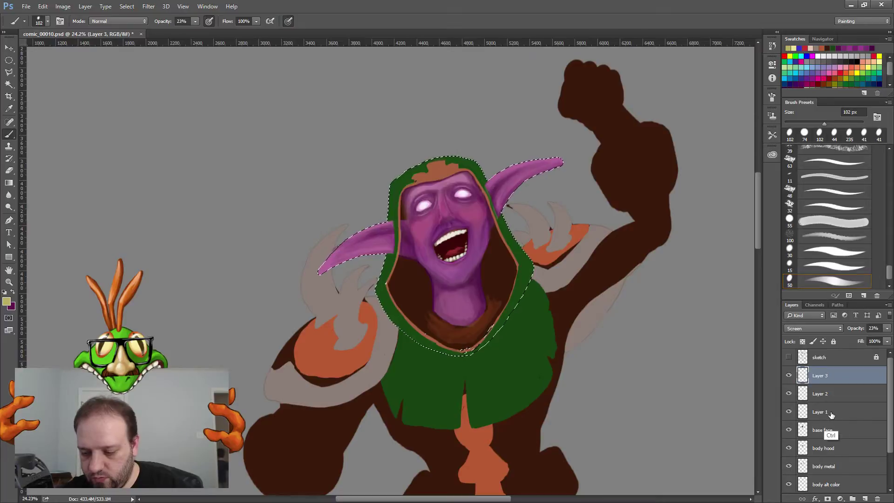
# Step: Merge Layer 3, Layer 2, Layer 1 and base face into one layer, and check it by toggling its visibility
pyautogui.keyDown('ctrl'); pyautogui.click(833, 412); pyautogui.keyUp('ctrl')
pyautogui.keyDown('ctrl'); pyautogui.click(834, 395); pyautogui.keyUp('ctrl')
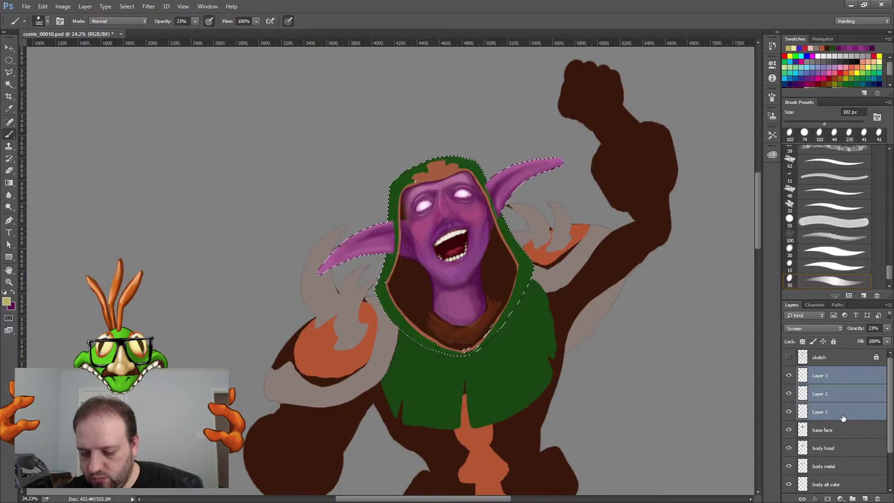
pyautogui.keyDown('ctrl'); pyautogui.click(836, 429); pyautogui.keyUp('ctrl')
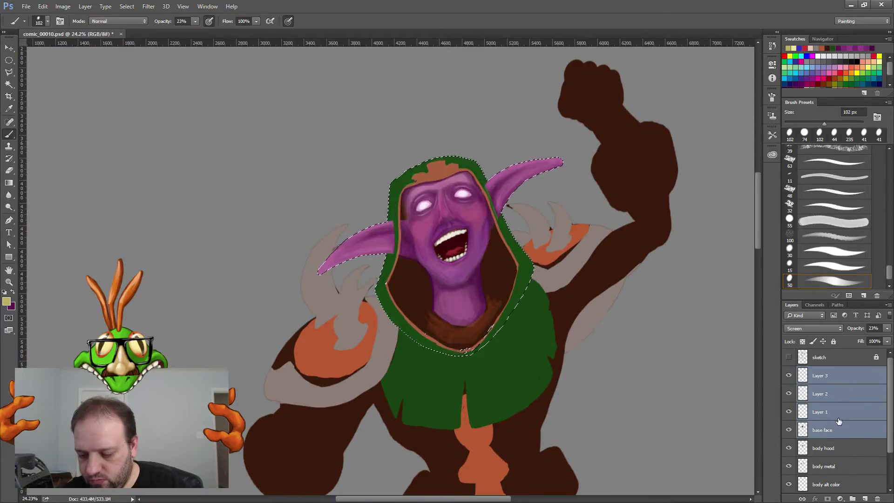
pyautogui.rightClick(839, 419)
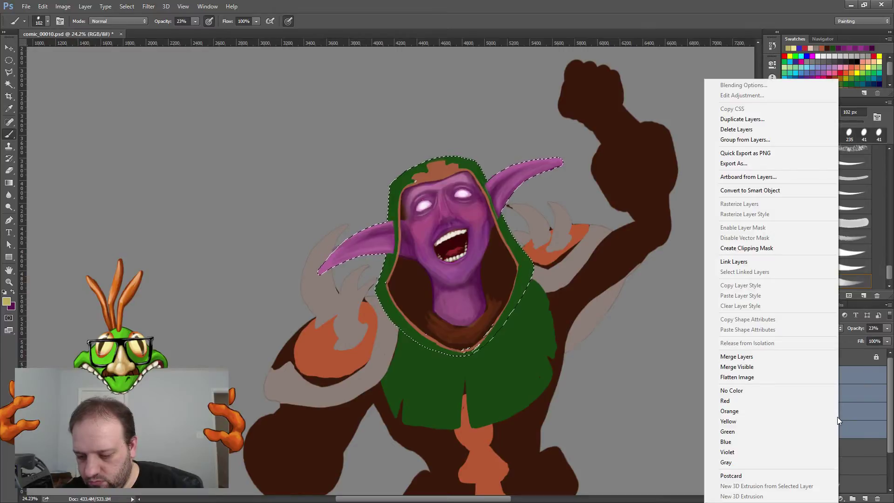
pyautogui.click(783, 357)
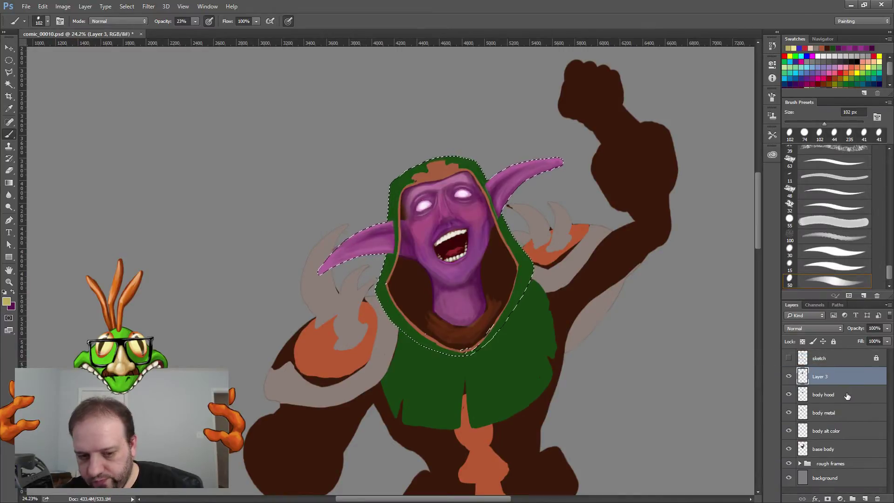
pyautogui.click(789, 378)
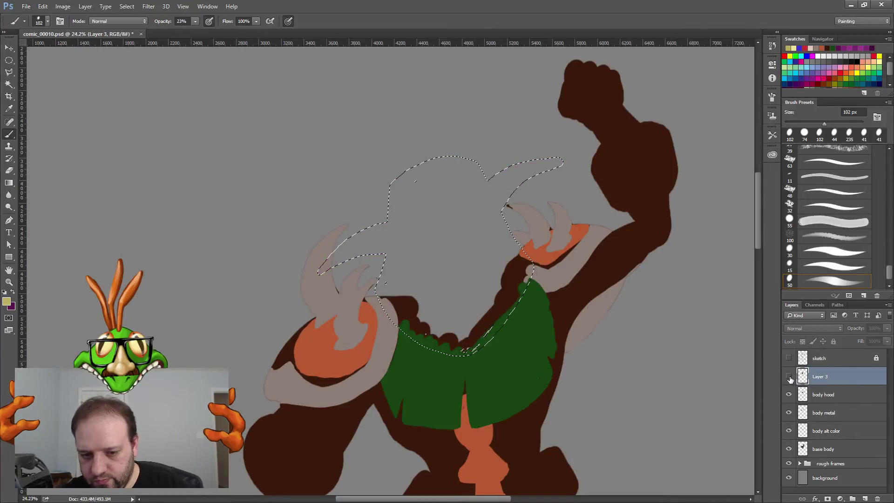
pyautogui.click(789, 379)
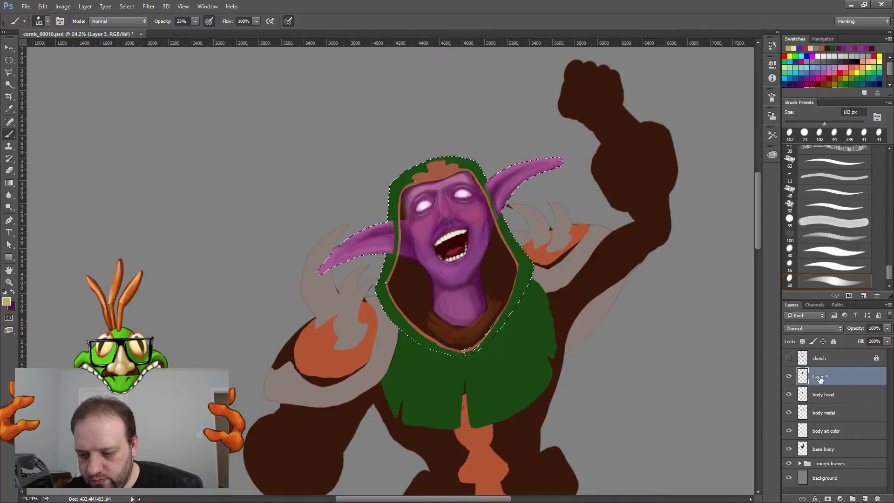
# Step: Rename the merged face layer as "face base"
pyautogui.doubleClick(820, 377)
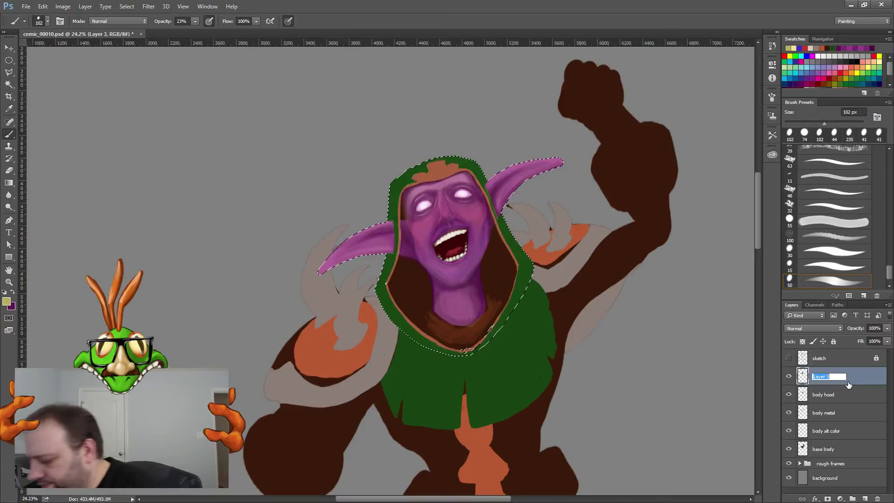
pyautogui.write('face bas')
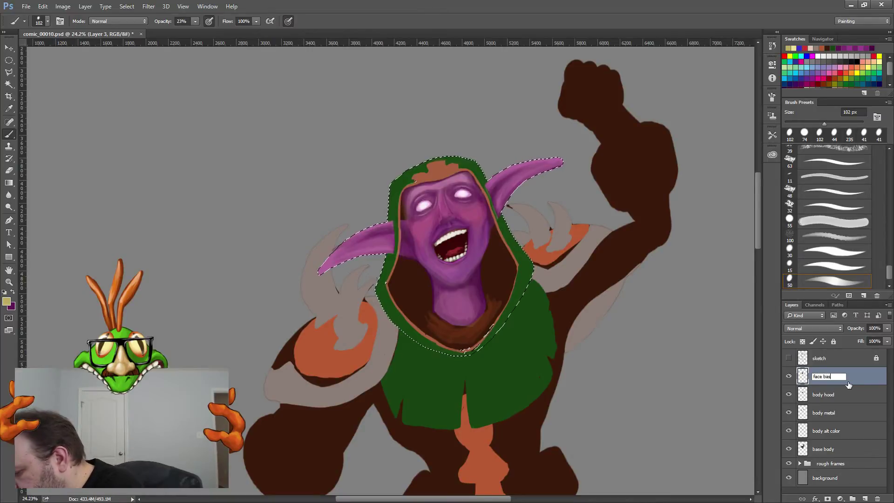
pyautogui.write('e')
pyautogui.press('Return')
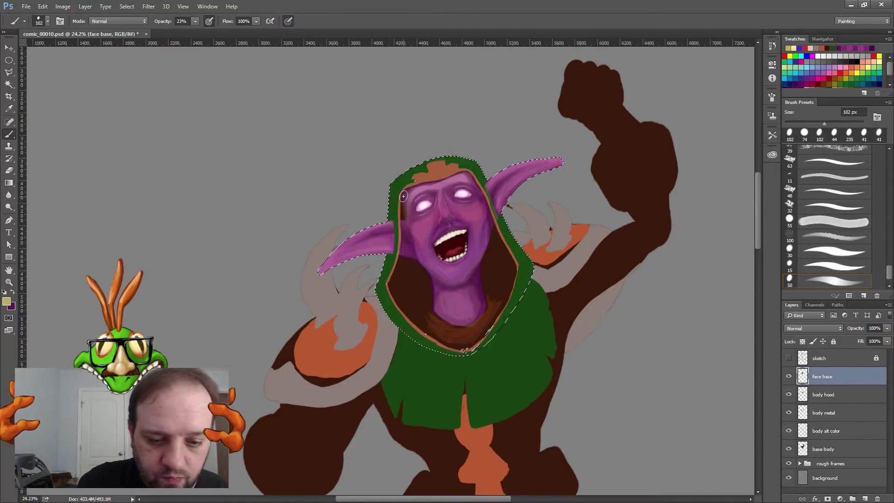
# Step: Add a new empty layer directly above the face base layer for the face's dark shadows
pyautogui.hscroll(-1, 404, 199)
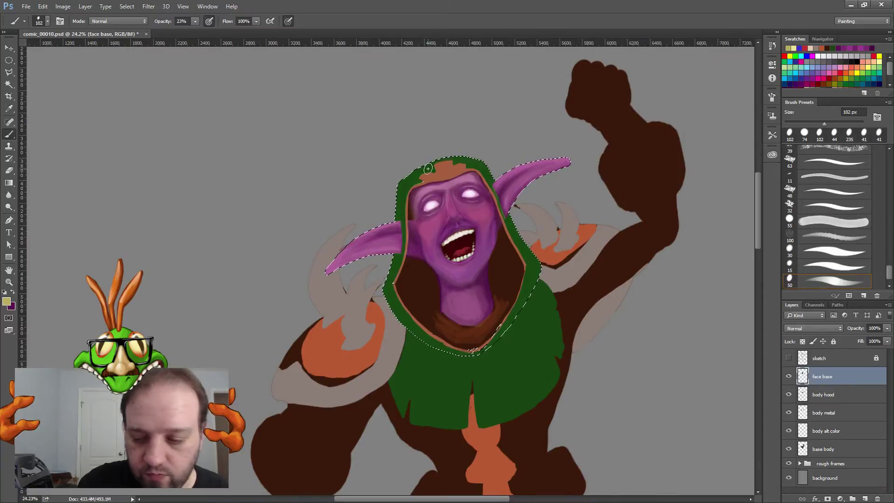
pyautogui.scroll(2, 428, 168)
pyautogui.hscroll(3, 427, 168)
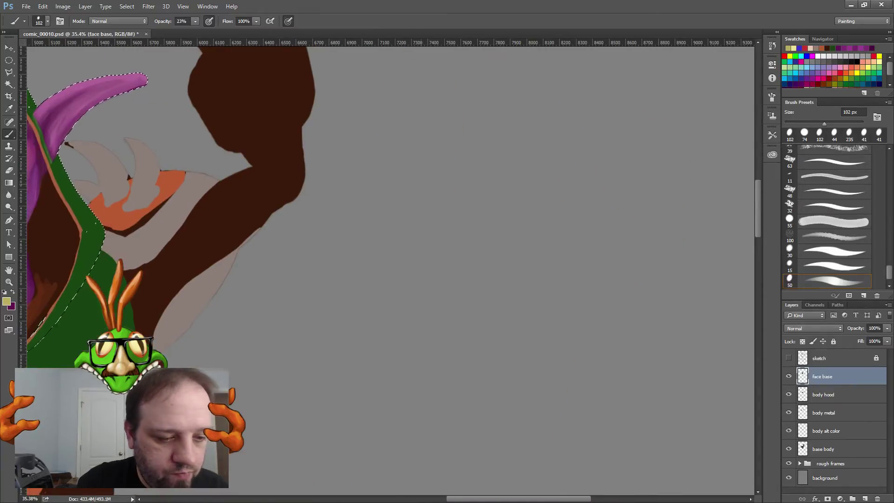
pyautogui.hscroll(-3, 428, 169)
pyautogui.moveTo(298, 199); pyautogui.dragTo(421, 184)
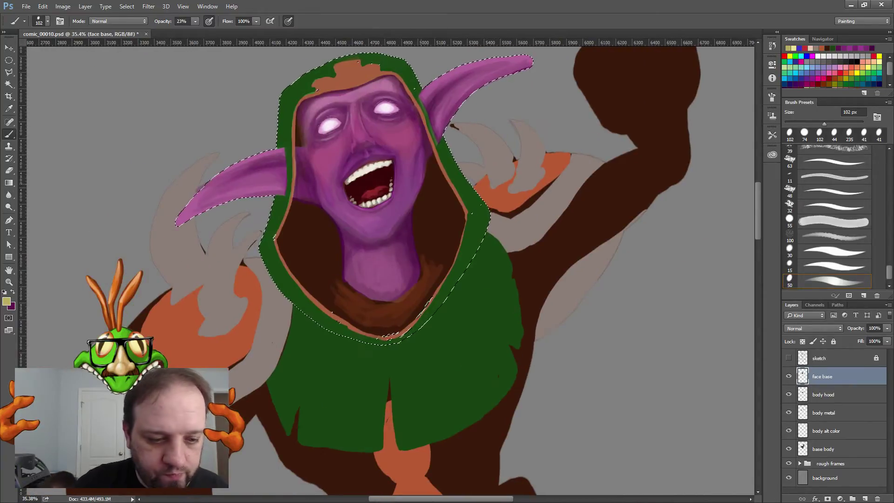
pyautogui.press('z')
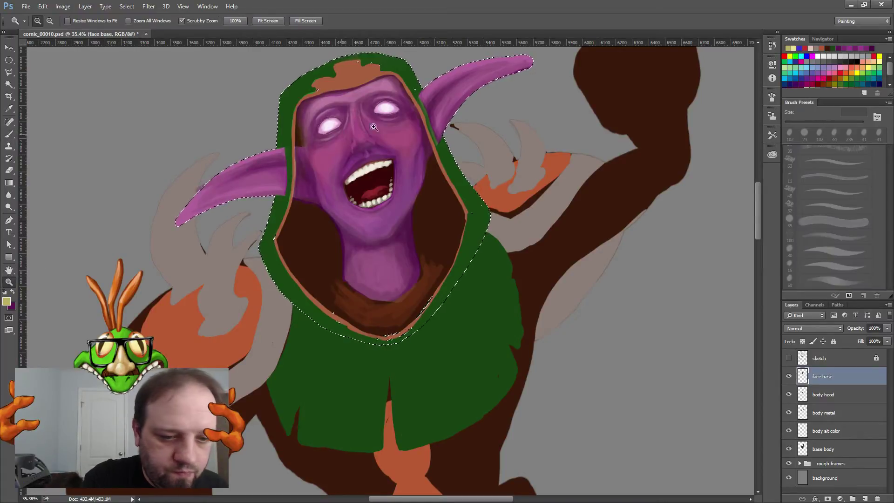
pyautogui.moveTo(348, 164); pyautogui.dragTo(378, 164)
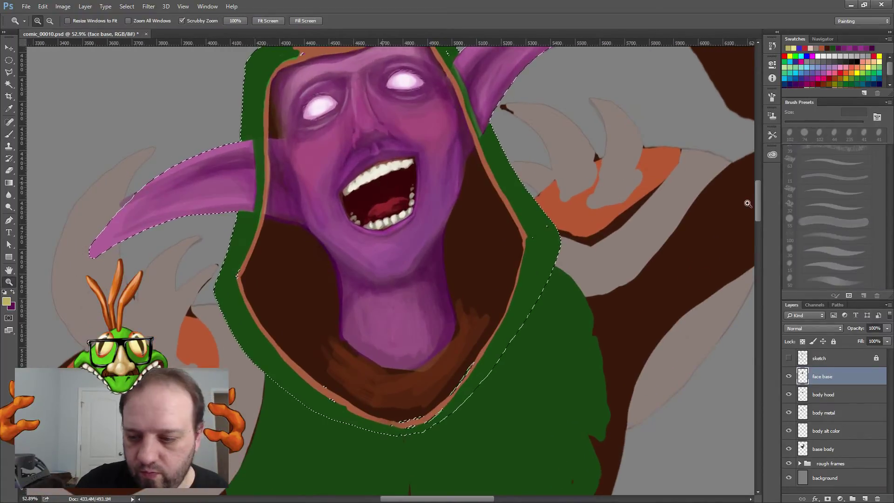
pyautogui.moveTo(758, 213); pyautogui.dragTo(758, 207)
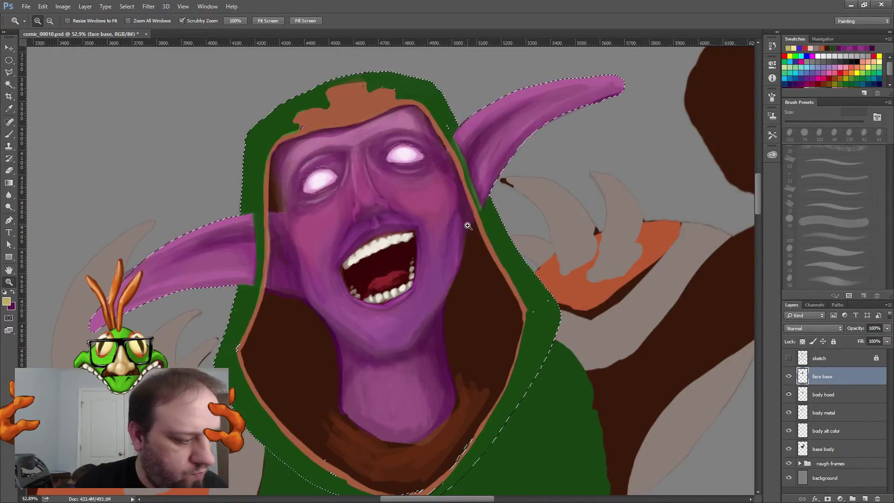
pyautogui.press('alt')
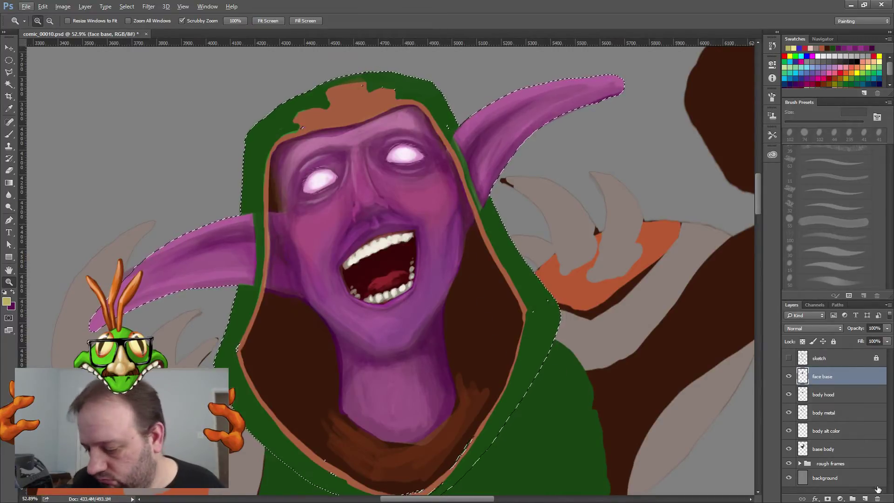
pyautogui.click(864, 499)
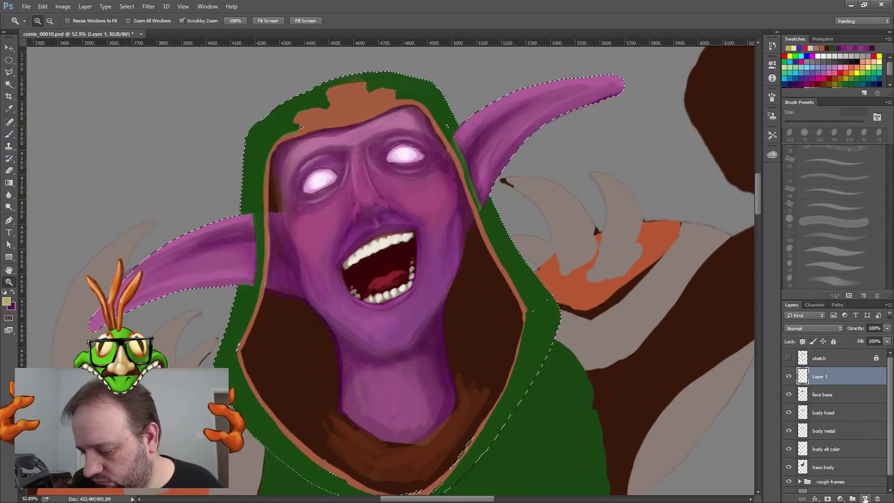
# Step: Swap the foreground and background colors and darken the foreground purple to 22041d
pyautogui.click(13, 292)
pyautogui.click(7, 302)
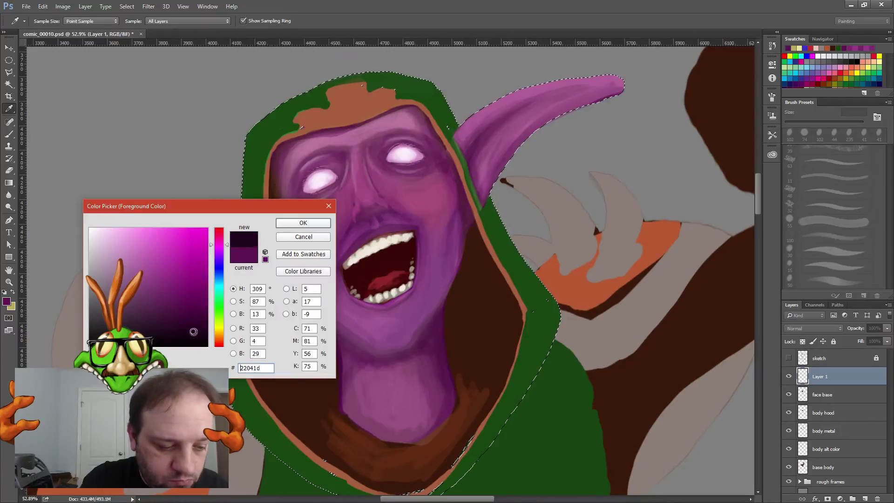
pyautogui.press('Return')
pyautogui.press('z')
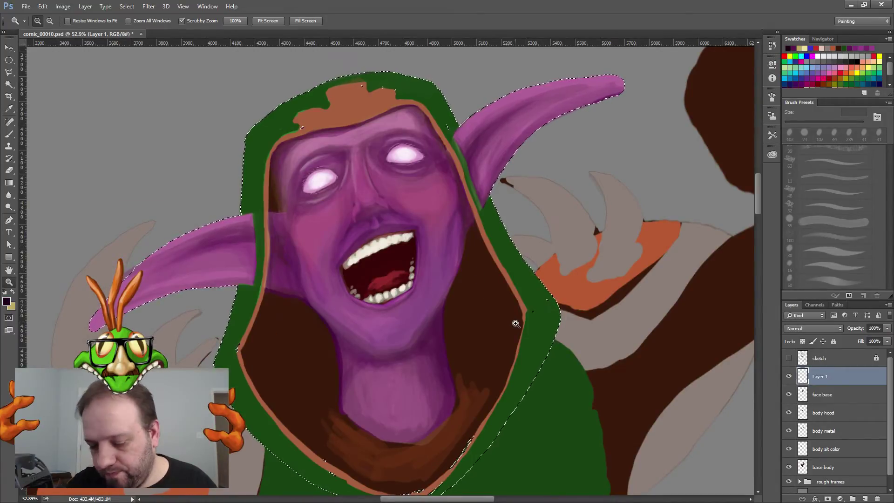
# Step: Set the Brush tool to 100% opacity and a 30 px size
pyautogui.click(10, 136)
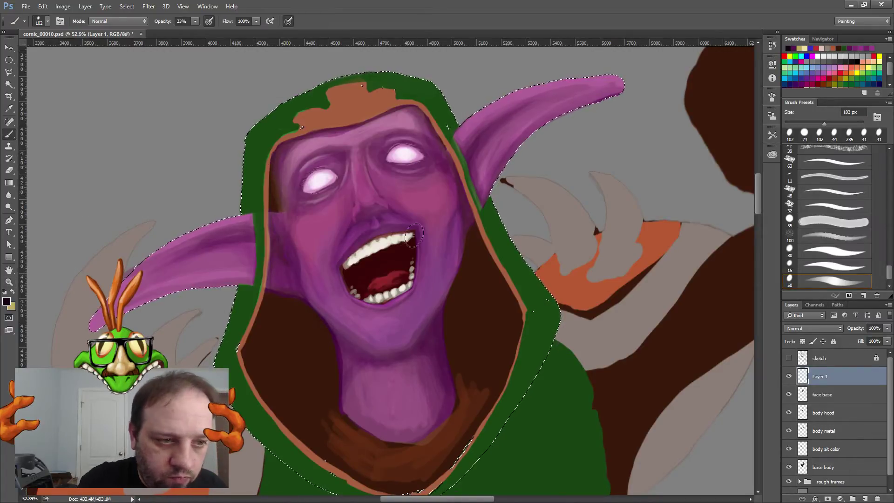
pyautogui.click(195, 21)
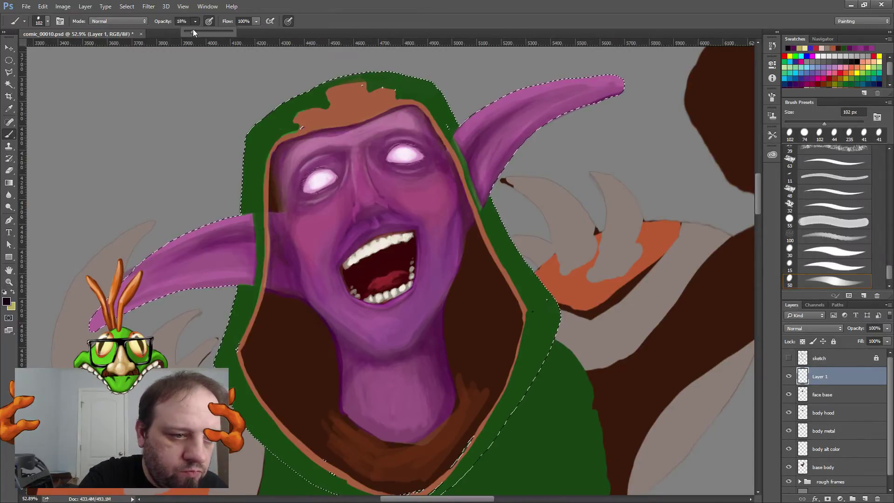
pyautogui.click(472, 282)
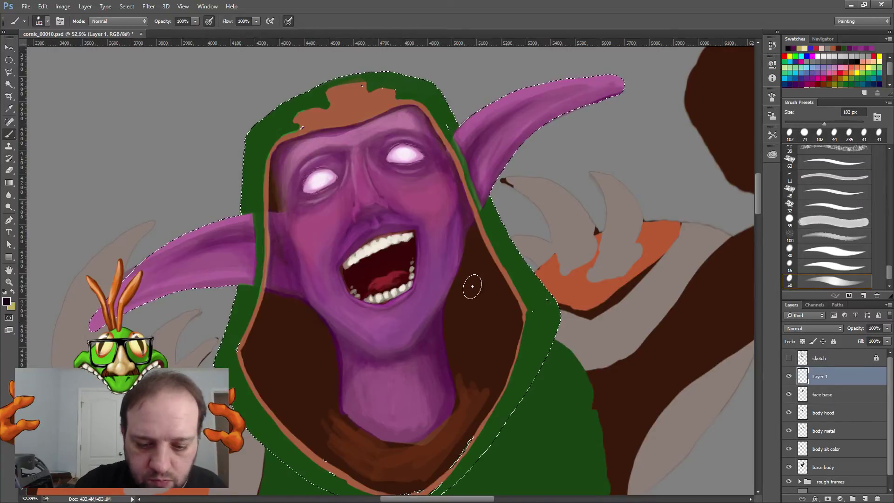
pyautogui.rightClick(441, 259)
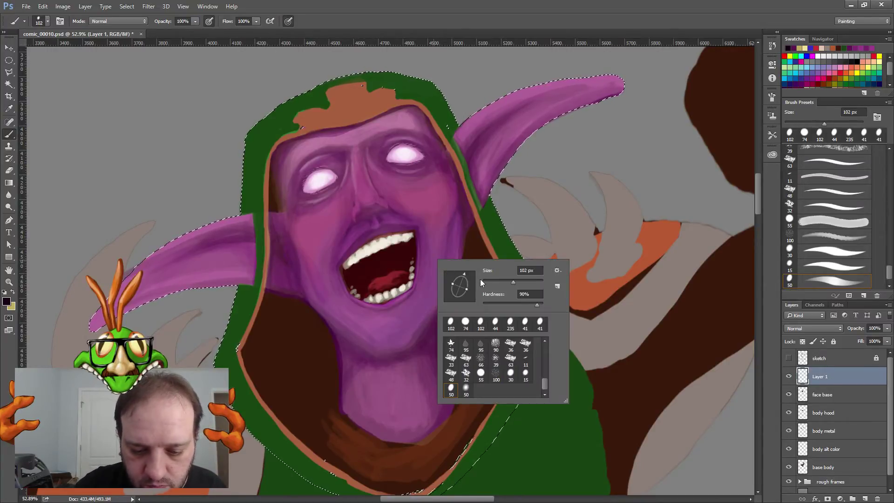
pyautogui.moveTo(480, 278); pyautogui.dragTo(492, 278)
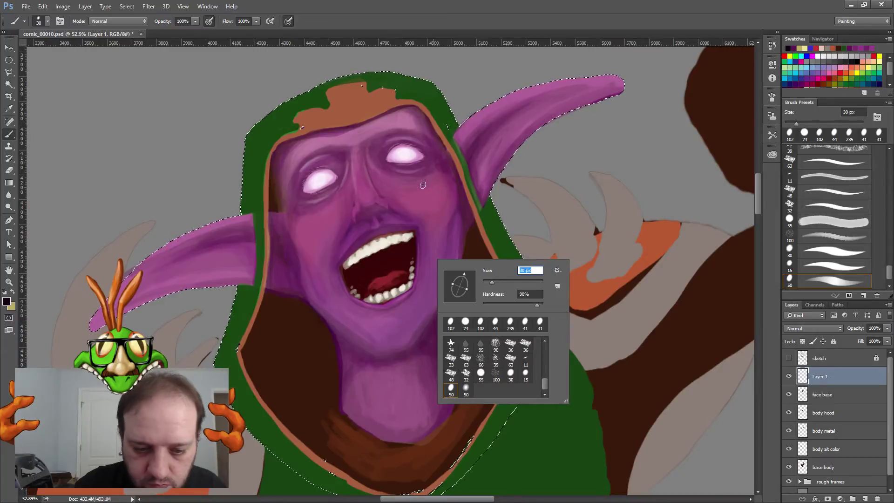
pyautogui.click(274, 199)
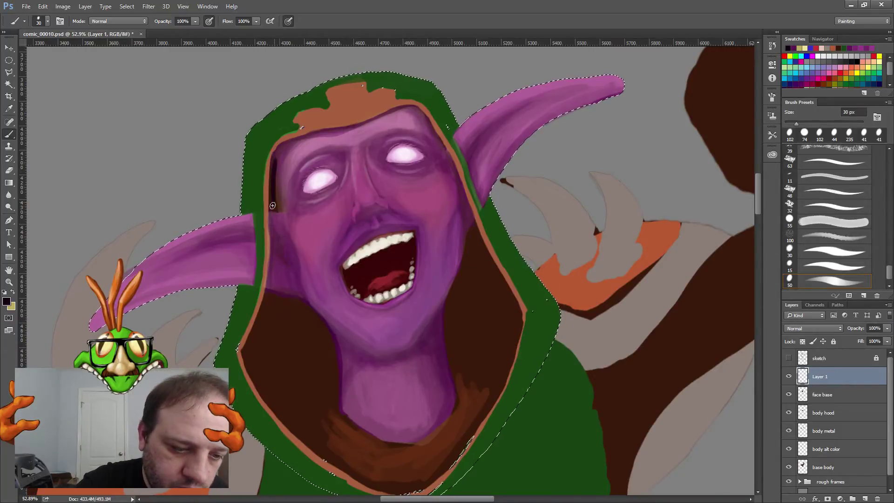
# Step: Paint dark shadows along the hood's inner edge over the forehead, above the right-hand eye, and down the right-hand temple and cheek
pyautogui.moveTo(273, 205)
pyautogui.mouseDown()
pyautogui.moveTo(270, 171)
pyautogui.moveTo(274, 209)
pyautogui.moveTo(273, 159)
pyautogui.moveTo(300, 141)
pyautogui.moveTo(282, 147)
pyautogui.moveTo(276, 159)
pyautogui.moveTo(289, 143)
pyautogui.moveTo(296, 139)
pyautogui.moveTo(282, 147)
pyautogui.moveTo(319, 134)
pyautogui.moveTo(294, 140)
pyautogui.moveTo(409, 111)
pyautogui.mouseUp()
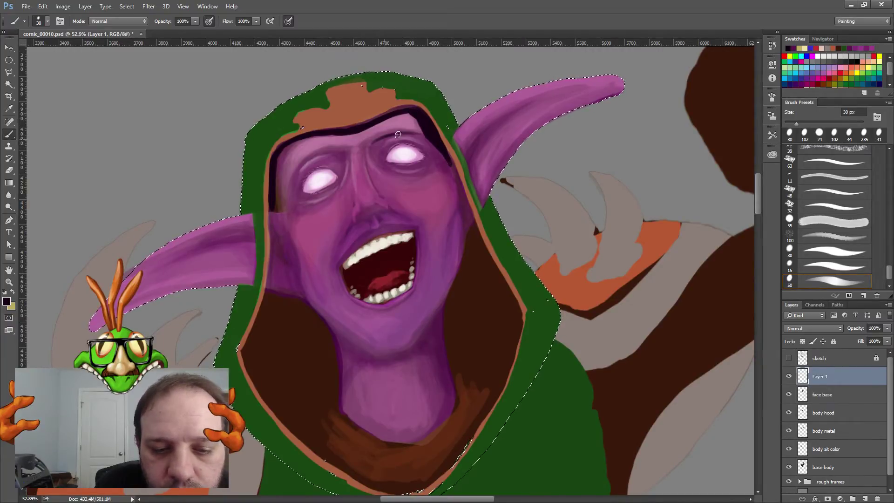
pyautogui.moveTo(397, 134)
pyautogui.mouseDown()
pyautogui.moveTo(433, 142)
pyautogui.moveTo(404, 135)
pyautogui.moveTo(370, 155)
pyautogui.moveTo(412, 136)
pyautogui.mouseUp()
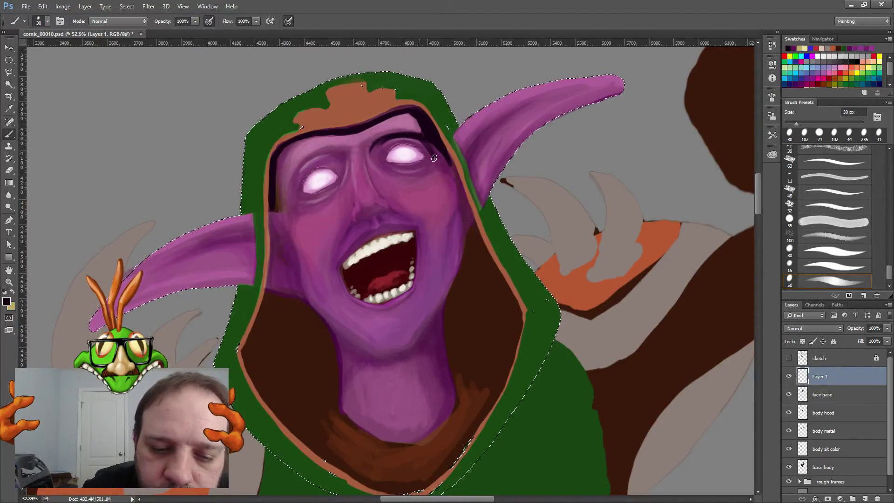
pyautogui.moveTo(435, 158)
pyautogui.mouseDown()
pyautogui.moveTo(459, 191)
pyautogui.moveTo(443, 156)
pyautogui.moveTo(479, 238)
pyautogui.moveTo(469, 236)
pyautogui.moveTo(468, 247)
pyautogui.moveTo(454, 178)
pyautogui.moveTo(457, 205)
pyautogui.mouseUp()
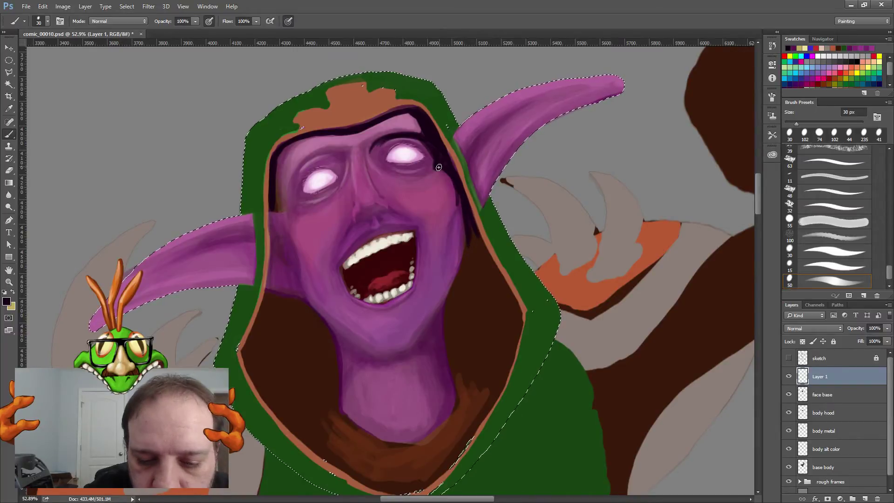
pyautogui.moveTo(448, 172)
pyautogui.mouseDown()
pyautogui.moveTo(437, 284)
pyautogui.moveTo(456, 198)
pyautogui.moveTo(446, 224)
pyautogui.mouseUp()
pyautogui.moveTo(442, 228)
pyautogui.mouseDown()
pyautogui.moveTo(440, 274)
pyautogui.moveTo(454, 187)
pyautogui.moveTo(458, 205)
pyautogui.moveTo(445, 227)
pyautogui.moveTo(463, 229)
pyautogui.moveTo(465, 251)
pyautogui.mouseUp()
pyautogui.moveTo(463, 212); pyautogui.dragTo(463, 269)
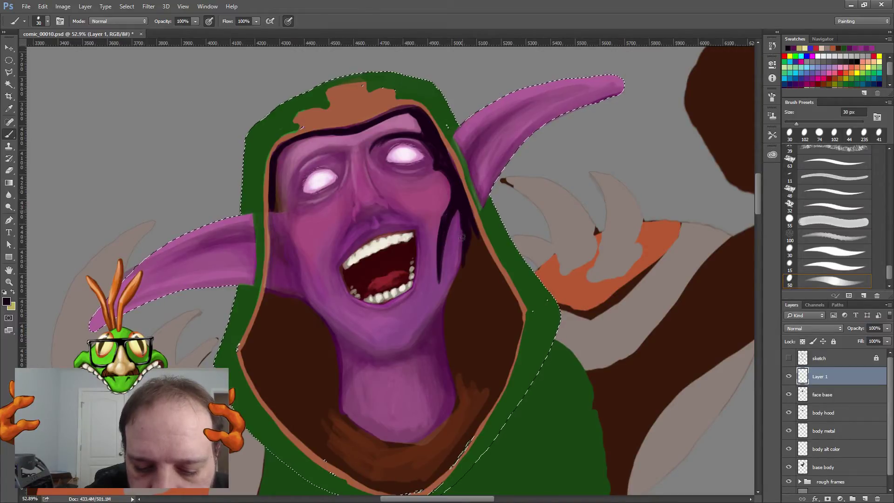
# Step: Outline the right-hand jaw from cheek to chin in dark purple and fill the gap between the cheek and jaw strokes
pyautogui.moveTo(464, 228); pyautogui.dragTo(456, 283)
pyautogui.moveTo(410, 351); pyautogui.dragTo(450, 287)
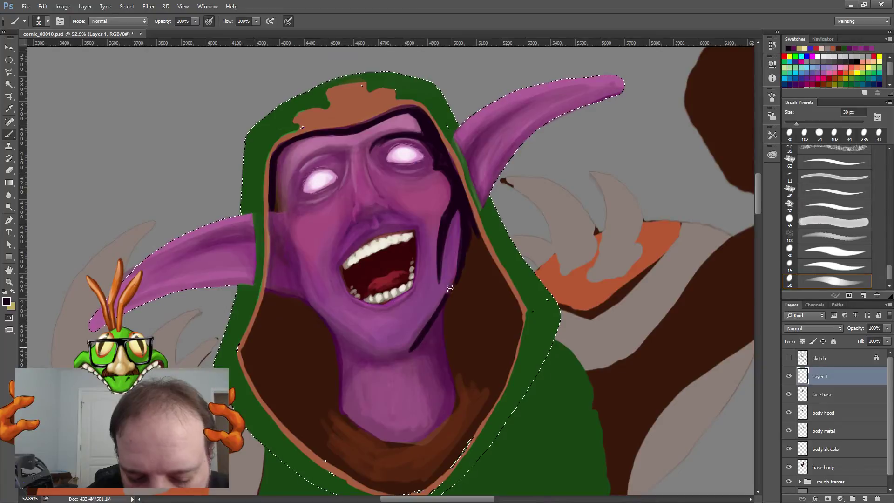
pyautogui.moveTo(425, 338); pyautogui.dragTo(451, 285)
pyautogui.moveTo(465, 243); pyautogui.dragTo(453, 288)
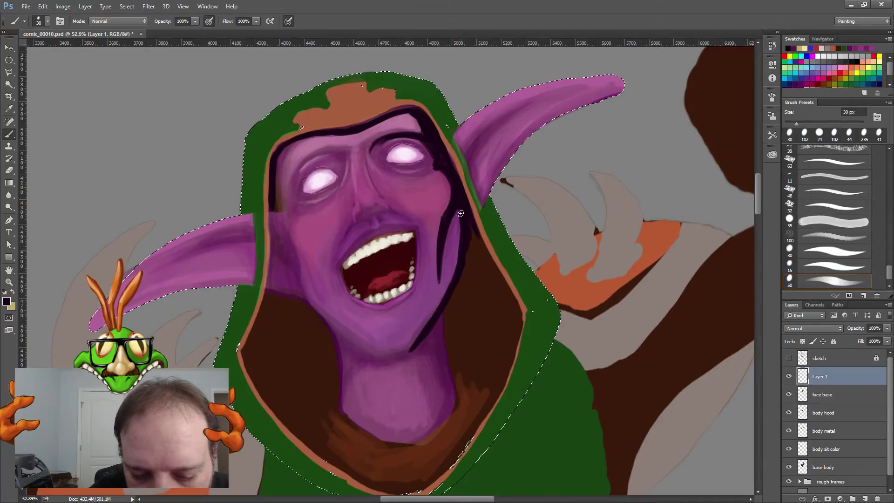
pyautogui.moveTo(457, 211); pyautogui.dragTo(454, 276)
pyautogui.moveTo(456, 214); pyautogui.dragTo(454, 279)
pyautogui.moveTo(454, 233); pyautogui.dragTo(454, 284)
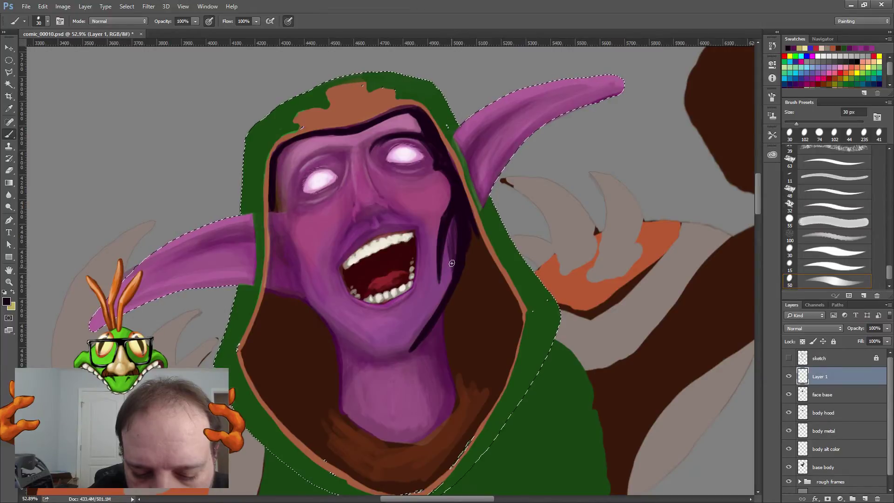
pyautogui.moveTo(456, 232); pyautogui.dragTo(452, 287)
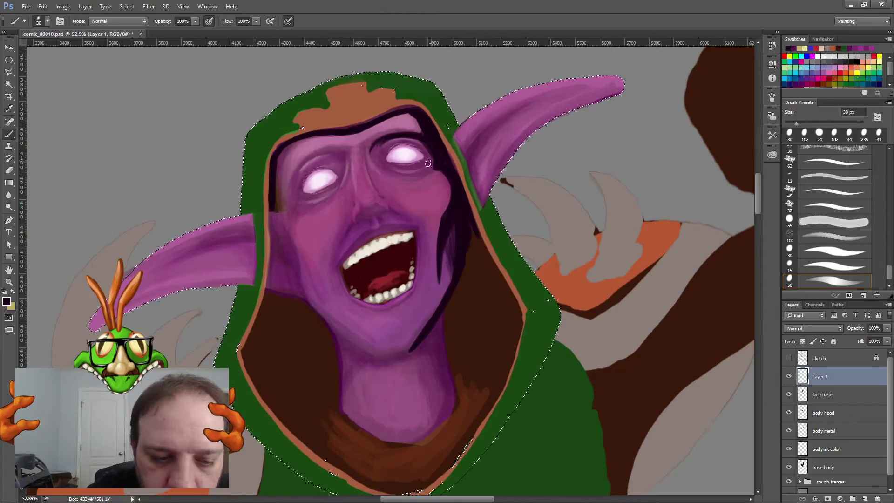
# Step: Paint the dark crease above the left-hand eye down to the nose bridge, and darken the left-hand temple and cheek edge
pyautogui.moveTo(291, 192)
pyautogui.mouseDown()
pyautogui.moveTo(314, 157)
pyautogui.moveTo(291, 200)
pyautogui.moveTo(296, 179)
pyautogui.mouseUp()
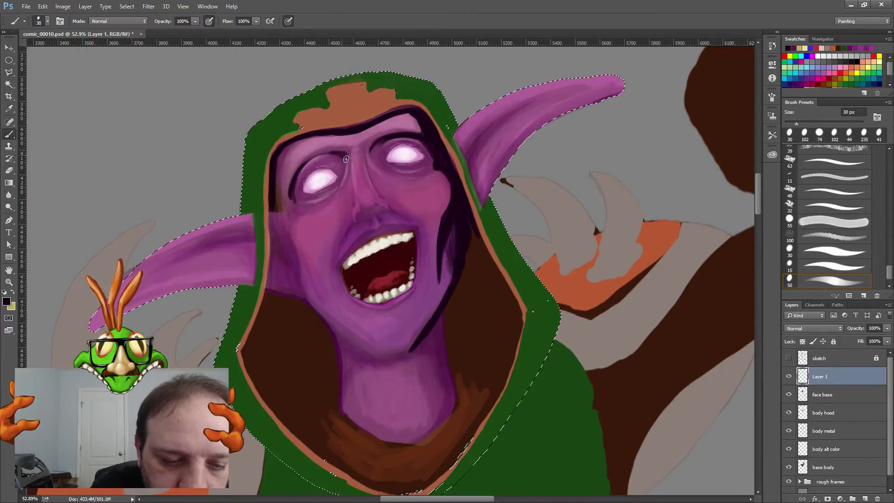
pyautogui.moveTo(347, 159)
pyautogui.mouseDown()
pyautogui.moveTo(369, 151)
pyautogui.moveTo(369, 169)
pyautogui.moveTo(376, 142)
pyautogui.moveTo(371, 164)
pyautogui.moveTo(367, 149)
pyautogui.moveTo(378, 141)
pyautogui.moveTo(351, 174)
pyautogui.mouseUp()
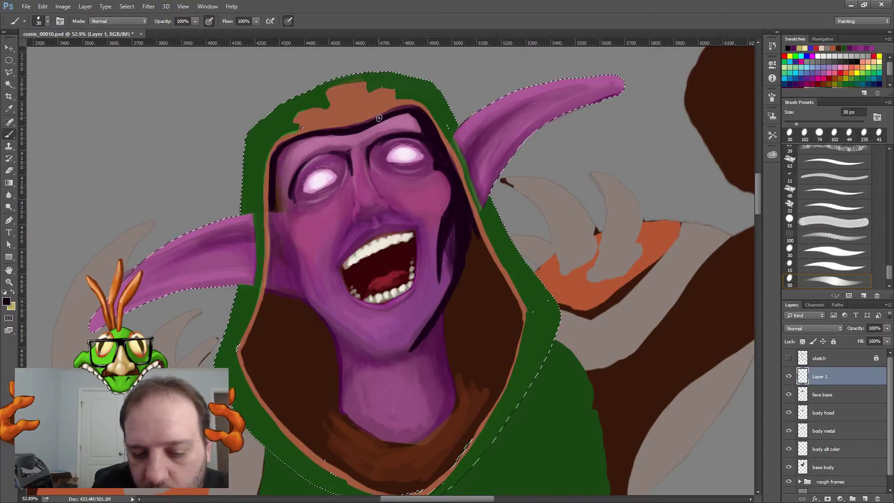
pyautogui.moveTo(280, 163); pyautogui.dragTo(286, 196)
pyautogui.moveTo(282, 164); pyautogui.dragTo(287, 189)
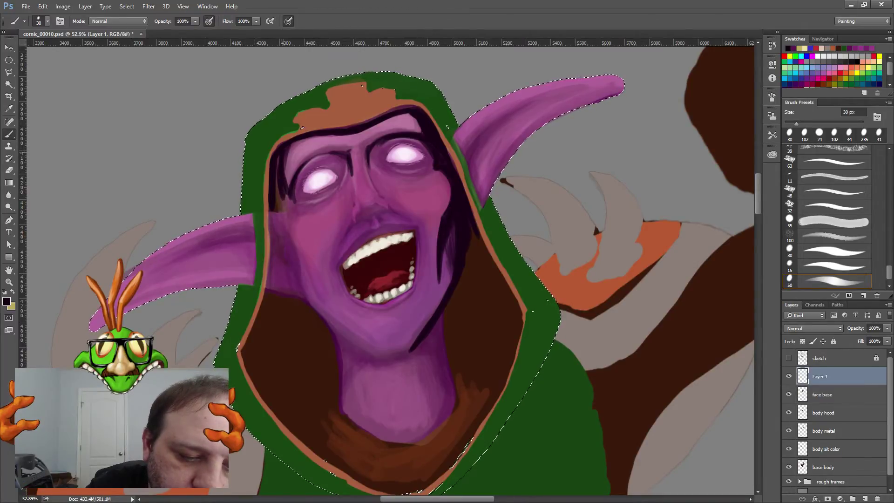
pyautogui.moveTo(276, 158)
pyautogui.mouseDown()
pyautogui.moveTo(276, 210)
pyautogui.moveTo(281, 204)
pyautogui.moveTo(313, 309)
pyautogui.mouseUp()
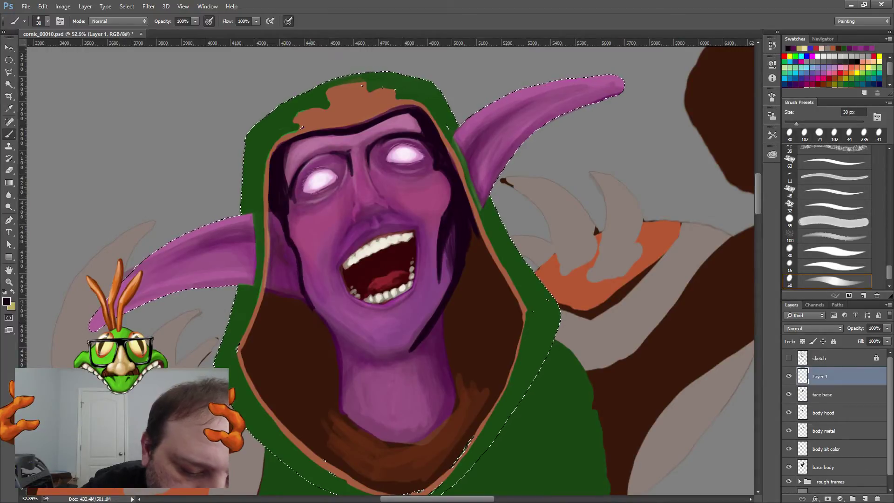
# Step: Fill the hood interior beside the left-hand cheek with dark purple down past the ear's base
pyautogui.moveTo(298, 273)
pyautogui.mouseDown()
pyautogui.moveTo(279, 220)
pyautogui.moveTo(268, 305)
pyautogui.mouseUp()
pyautogui.moveTo(275, 246)
pyautogui.mouseDown()
pyautogui.moveTo(274, 307)
pyautogui.moveTo(284, 298)
pyautogui.mouseUp()
pyautogui.moveTo(286, 262); pyautogui.dragTo(292, 296)
pyautogui.moveTo(295, 268); pyautogui.dragTo(300, 301)
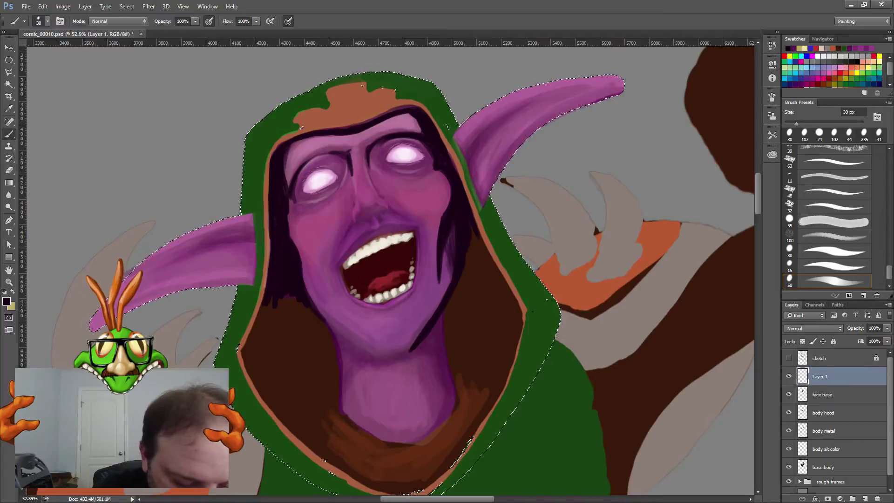
# Step: Paint dark purple along the hood's lower left-hand inner edge and extend the shadow below the left-hand cheek
pyautogui.moveTo(245, 368)
pyautogui.mouseDown()
pyautogui.moveTo(273, 412)
pyautogui.moveTo(319, 455)
pyautogui.mouseUp()
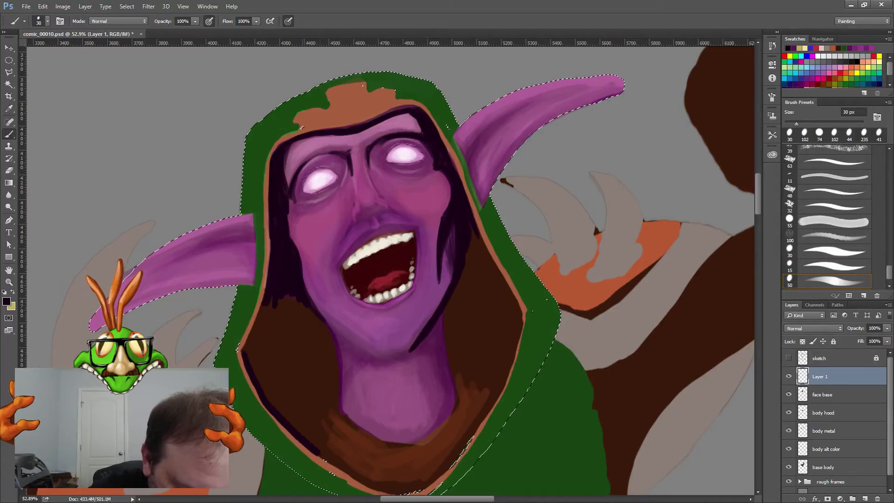
pyautogui.moveTo(285, 416); pyautogui.dragTo(256, 372)
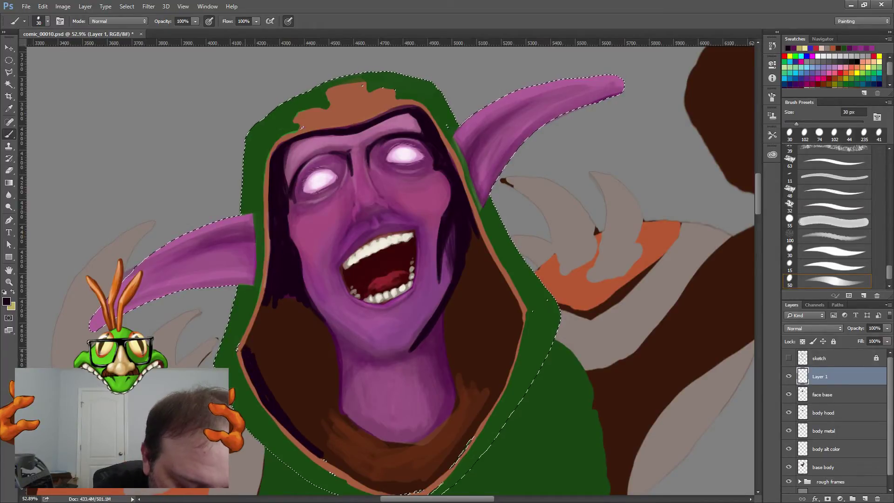
pyautogui.moveTo(253, 342)
pyautogui.mouseDown()
pyautogui.moveTo(264, 305)
pyautogui.moveTo(257, 349)
pyautogui.moveTo(290, 300)
pyautogui.moveTo(287, 330)
pyautogui.moveTo(259, 354)
pyautogui.mouseUp()
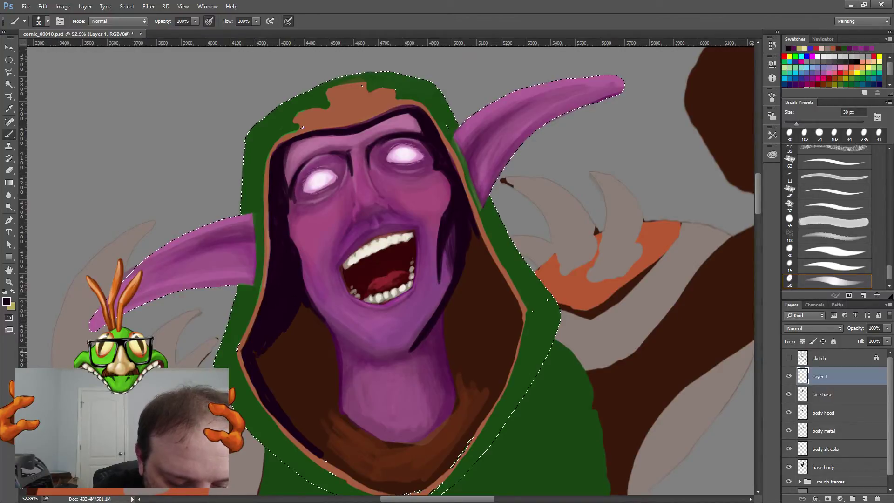
pyautogui.moveTo(292, 325); pyautogui.dragTo(302, 305)
pyautogui.moveTo(282, 335); pyautogui.dragTo(302, 307)
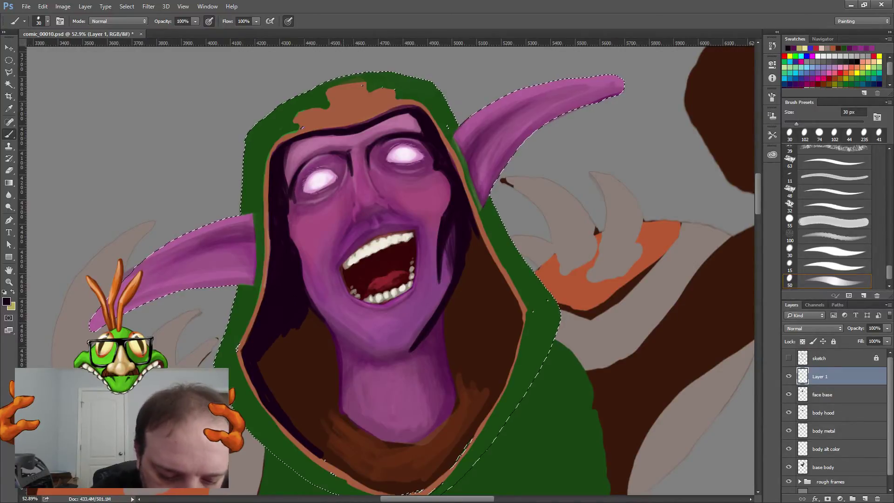
# Step: Outline the left-hand collar's upper edge in dark purple and paint the shadow along the jaw and under the chin
pyautogui.moveTo(280, 408); pyautogui.dragTo(316, 385)
pyautogui.moveTo(315, 385); pyautogui.dragTo(333, 378)
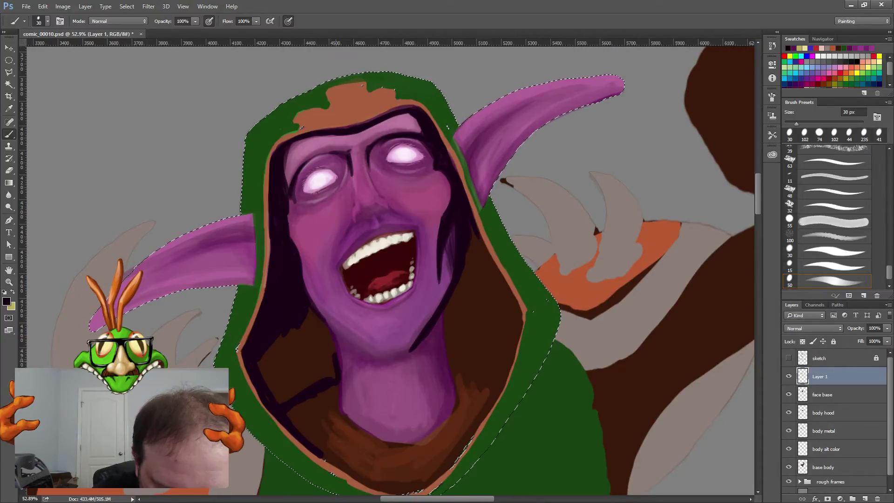
pyautogui.moveTo(309, 316); pyautogui.dragTo(319, 337)
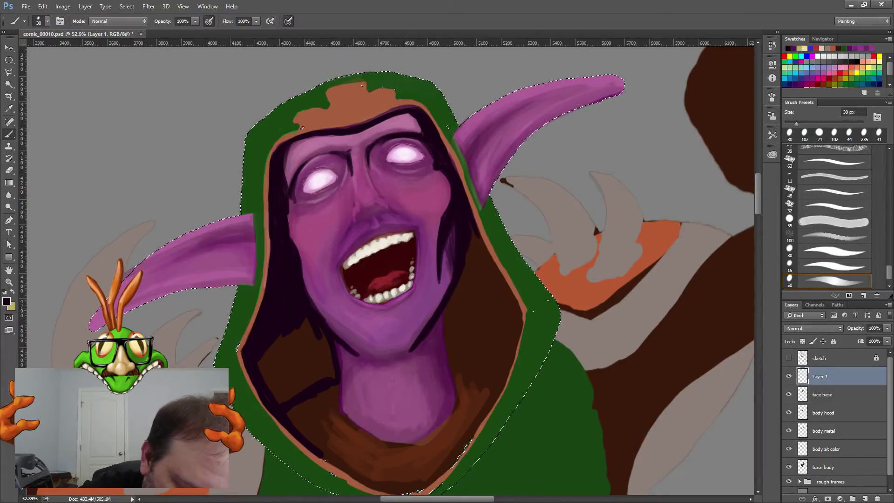
pyautogui.moveTo(313, 307); pyautogui.dragTo(376, 363)
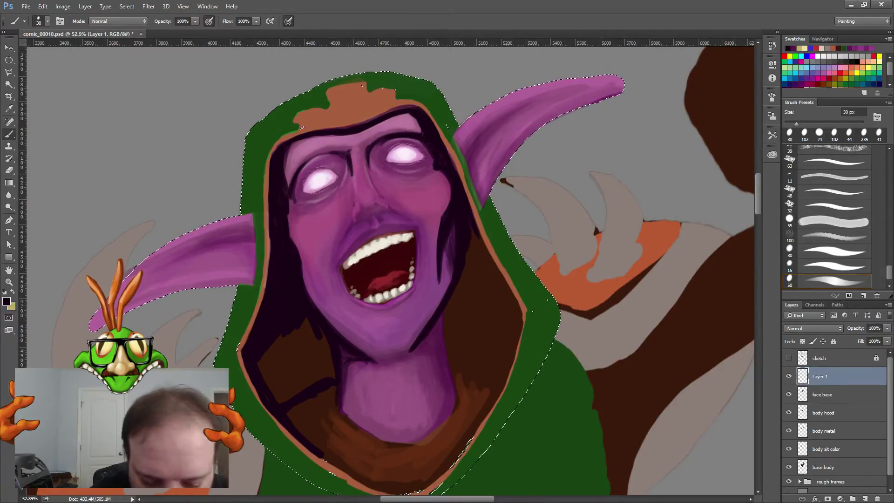
pyautogui.moveTo(375, 361); pyautogui.dragTo(449, 341)
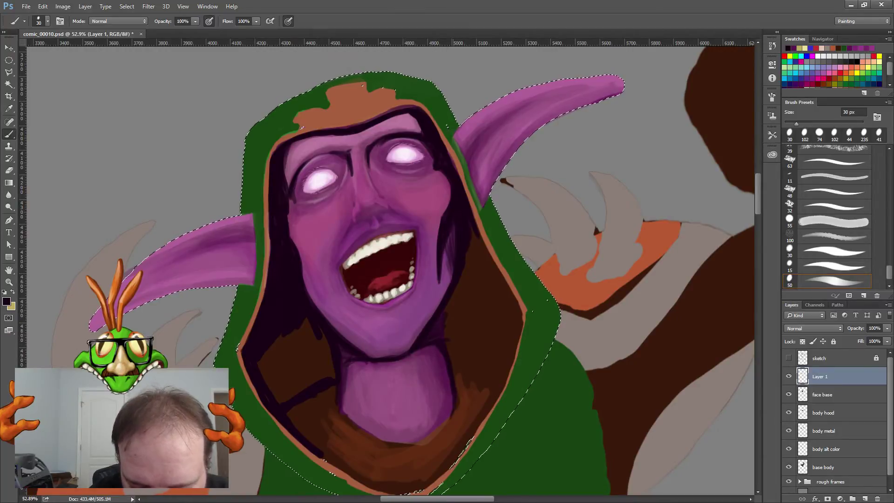
# Step: Darken the neck's right-hand edge and outline the right-hand hood interior in dark purple down to the collar
pyautogui.moveTo(453, 407)
pyautogui.mouseDown()
pyautogui.moveTo(439, 430)
pyautogui.moveTo(452, 403)
pyautogui.mouseUp()
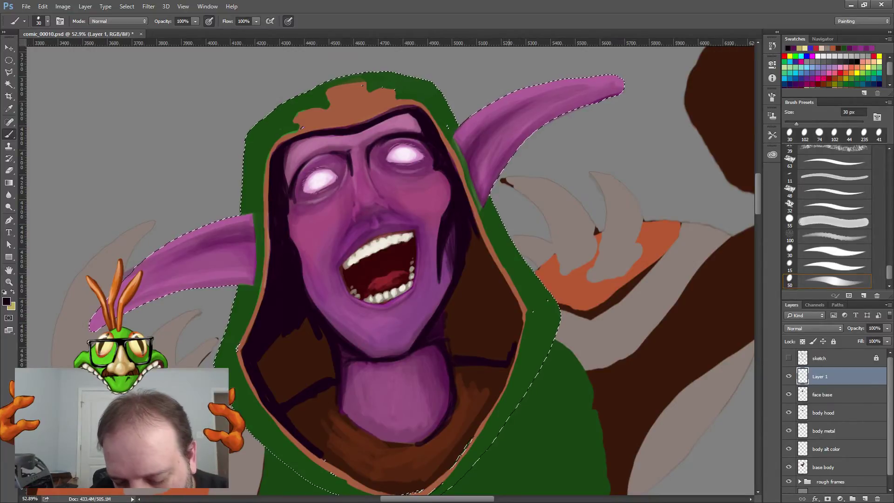
pyautogui.moveTo(517, 312); pyautogui.dragTo(478, 243)
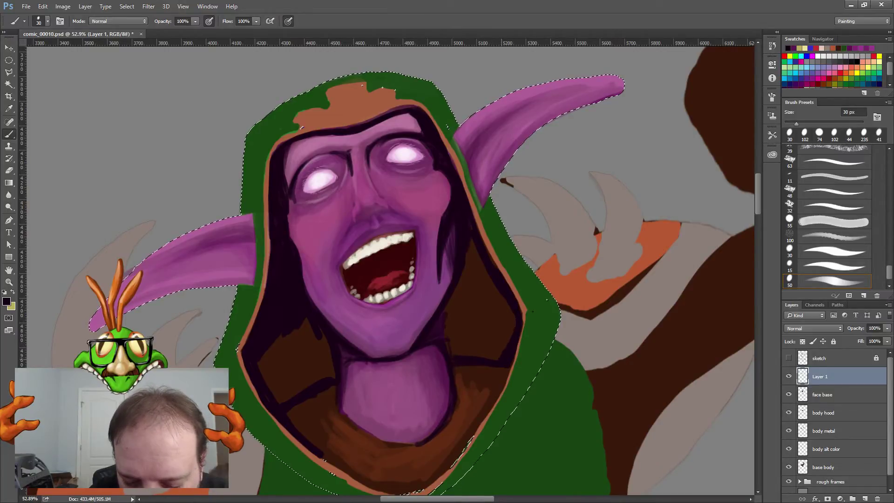
pyautogui.moveTo(501, 358)
pyautogui.mouseDown()
pyautogui.moveTo(503, 345)
pyautogui.moveTo(449, 342)
pyautogui.moveTo(448, 323)
pyautogui.mouseUp()
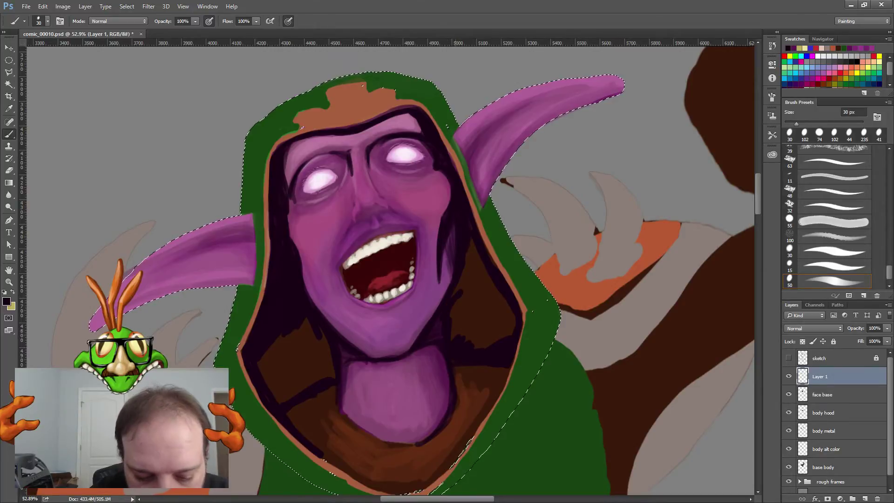
# Step: Enlarge the brush to 72 px and fill the remaining brown area of the right-hand hood interior with dark purple
pyautogui.rightClick(481, 317)
pyautogui.click(547, 337)
pyautogui.click(469, 298)
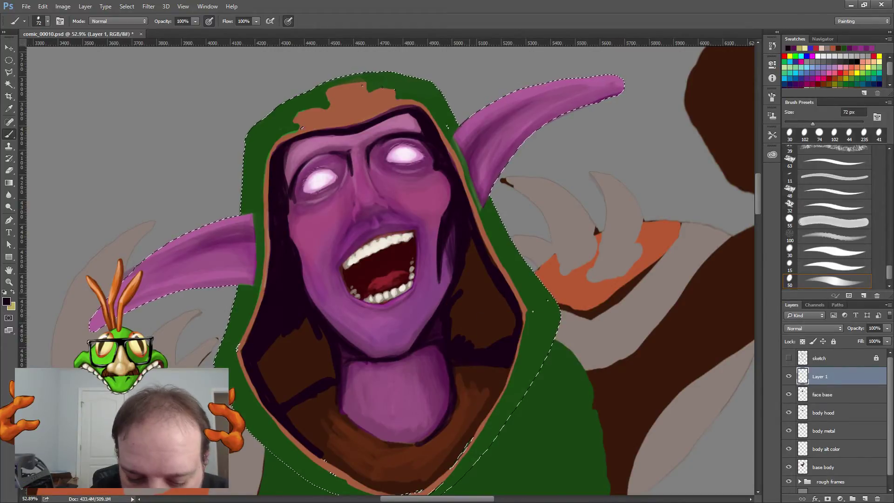
pyautogui.moveTo(471, 293); pyautogui.dragTo(458, 320)
pyautogui.moveTo(464, 286)
pyautogui.mouseDown()
pyautogui.moveTo(471, 242)
pyautogui.moveTo(486, 314)
pyautogui.mouseUp()
pyautogui.moveTo(484, 263)
pyautogui.mouseDown()
pyautogui.moveTo(497, 341)
pyautogui.moveTo(508, 330)
pyautogui.moveTo(461, 314)
pyautogui.mouseUp()
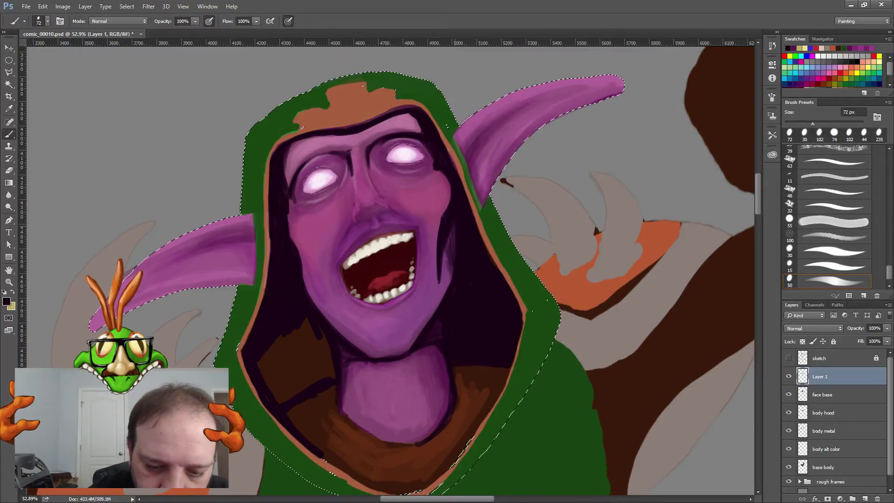
# Step: Darken the right-hand side of the face from the cheek down to the jaw
pyautogui.moveTo(454, 237); pyautogui.dragTo(441, 291)
pyautogui.moveTo(450, 255); pyautogui.dragTo(445, 294)
pyautogui.moveTo(447, 277)
pyautogui.mouseDown()
pyautogui.moveTo(409, 350)
pyautogui.moveTo(424, 321)
pyautogui.mouseUp()
pyautogui.moveTo(446, 258); pyautogui.dragTo(439, 304)
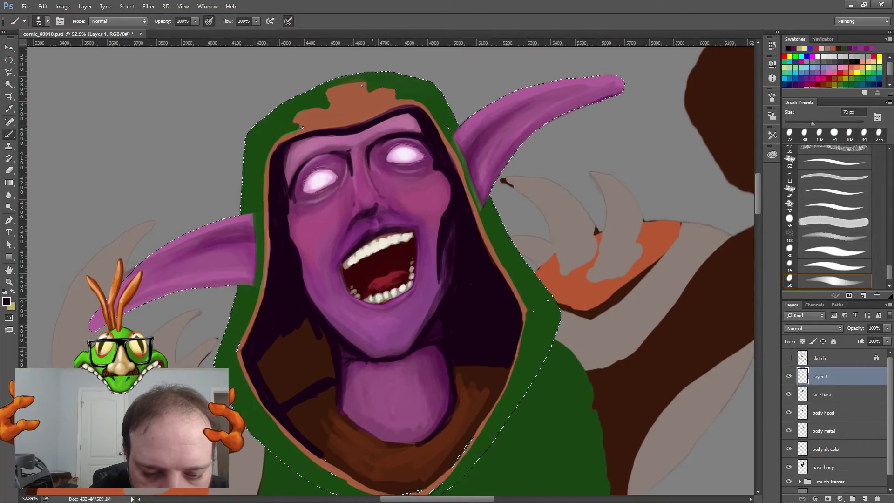
# Step: Shade under the nose and below the lower lip, and fill the remaining left-hand hood interior with dark purple
pyautogui.moveTo(377, 212); pyautogui.dragTo(390, 209)
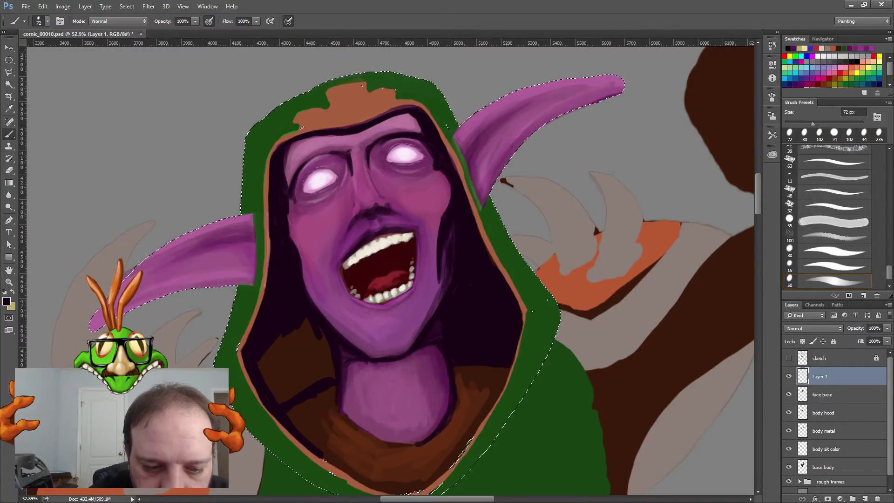
pyautogui.moveTo(377, 201); pyautogui.dragTo(378, 189)
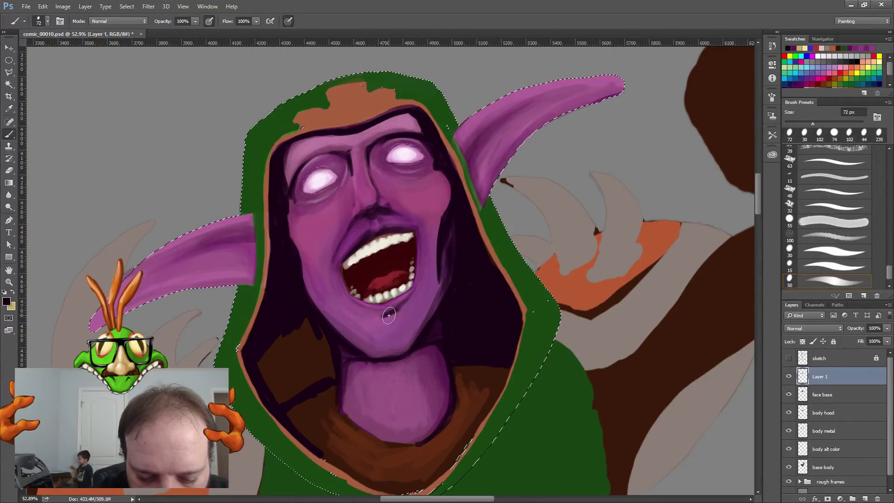
pyautogui.moveTo(388, 315)
pyautogui.mouseDown()
pyautogui.moveTo(408, 307)
pyautogui.moveTo(413, 352)
pyautogui.moveTo(362, 357)
pyautogui.moveTo(349, 345)
pyautogui.moveTo(371, 353)
pyautogui.moveTo(332, 362)
pyautogui.moveTo(351, 355)
pyautogui.moveTo(313, 385)
pyautogui.moveTo(312, 330)
pyautogui.moveTo(319, 369)
pyautogui.moveTo(311, 363)
pyautogui.moveTo(278, 400)
pyautogui.moveTo(271, 339)
pyautogui.moveTo(277, 376)
pyautogui.moveTo(308, 365)
pyautogui.moveTo(291, 391)
pyautogui.moveTo(325, 378)
pyautogui.moveTo(289, 413)
pyautogui.moveTo(303, 389)
pyautogui.moveTo(309, 444)
pyautogui.moveTo(310, 378)
pyautogui.moveTo(303, 428)
pyautogui.moveTo(306, 391)
pyautogui.mouseUp()
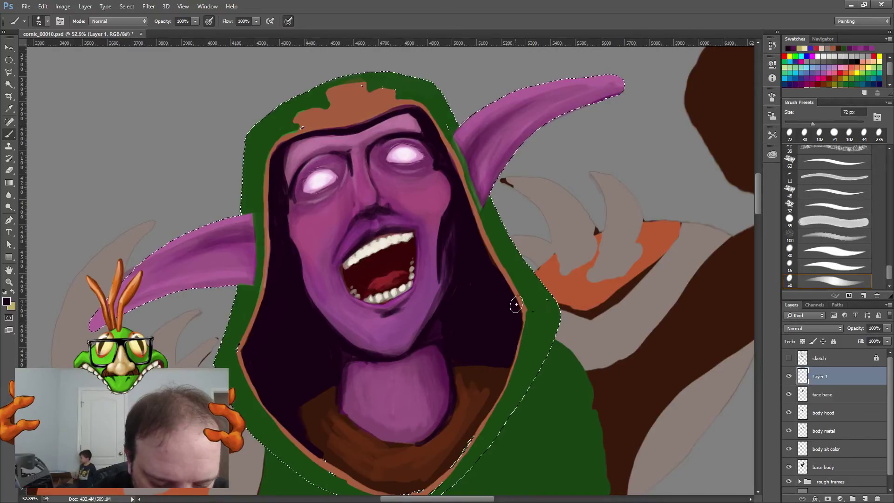
# Step: Paint dark shadow over the right-hand collar and deepen the shadow along the right-hand cheek and jaw
pyautogui.moveTo(503, 373)
pyautogui.mouseDown()
pyautogui.moveTo(498, 389)
pyautogui.moveTo(496, 377)
pyautogui.moveTo(470, 375)
pyautogui.moveTo(439, 427)
pyautogui.moveTo(451, 421)
pyautogui.moveTo(424, 437)
pyautogui.moveTo(454, 401)
pyautogui.moveTo(427, 431)
pyautogui.moveTo(411, 434)
pyautogui.moveTo(441, 421)
pyautogui.moveTo(419, 440)
pyautogui.moveTo(473, 373)
pyautogui.moveTo(469, 387)
pyautogui.moveTo(490, 369)
pyautogui.moveTo(474, 404)
pyautogui.moveTo(493, 352)
pyautogui.moveTo(481, 390)
pyautogui.mouseUp()
pyautogui.moveTo(456, 206); pyautogui.dragTo(442, 315)
pyautogui.moveTo(454, 221); pyautogui.dragTo(447, 313)
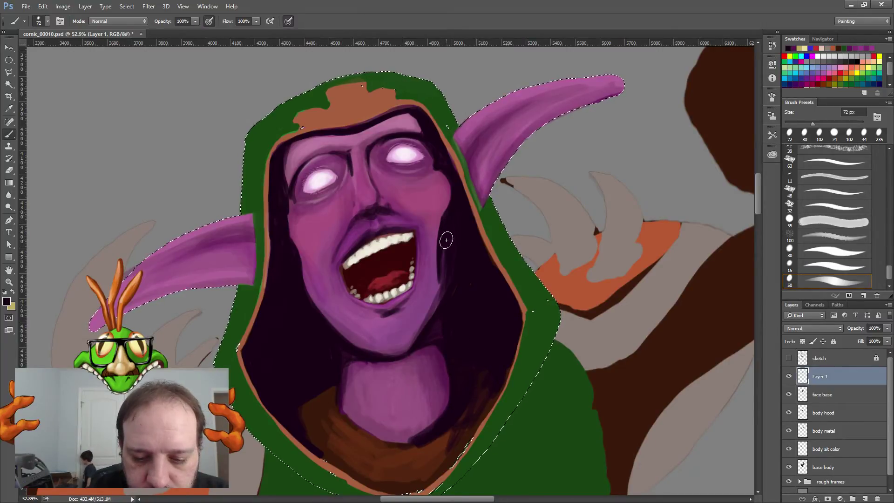
pyautogui.moveTo(446, 239); pyautogui.dragTo(436, 316)
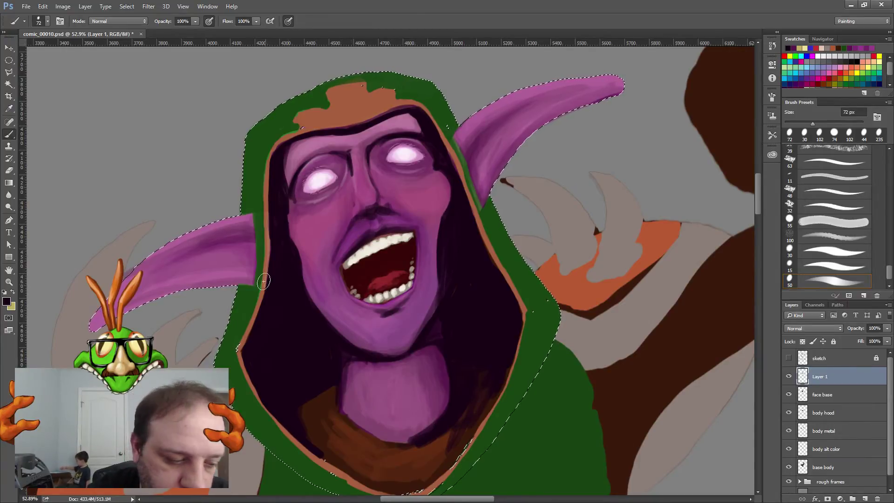
# Step: Soften the dark shadow edges around the neck and collar with the Eraser
pyautogui.click(9, 170)
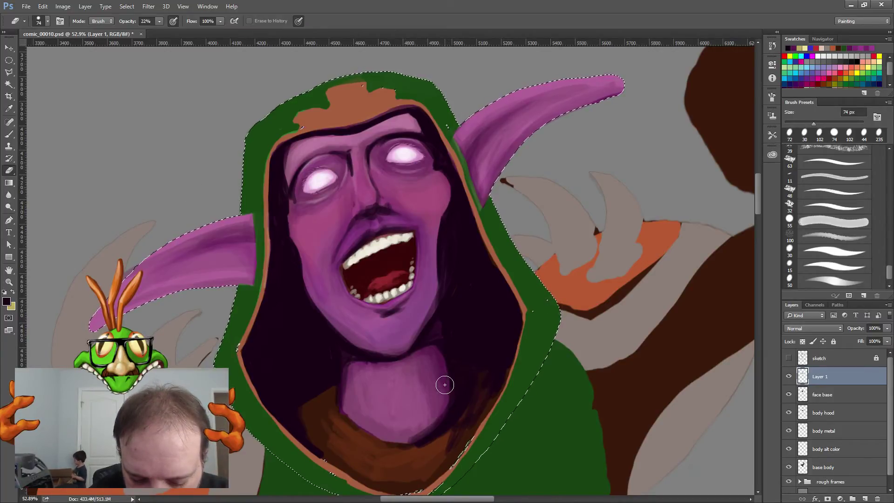
pyautogui.moveTo(424, 424); pyautogui.dragTo(411, 452)
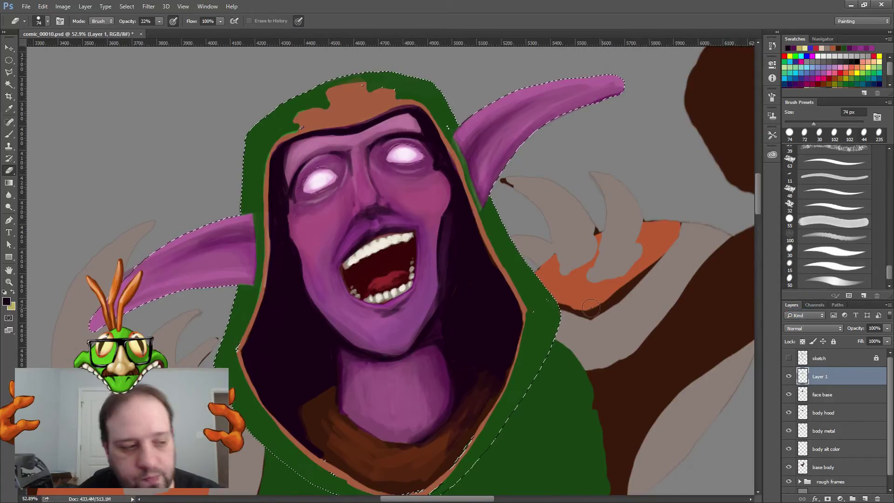
# Step: Brush dark shadows onto both sides of the forehead and the left-hand temple beneath the hood
pyautogui.click(11, 135)
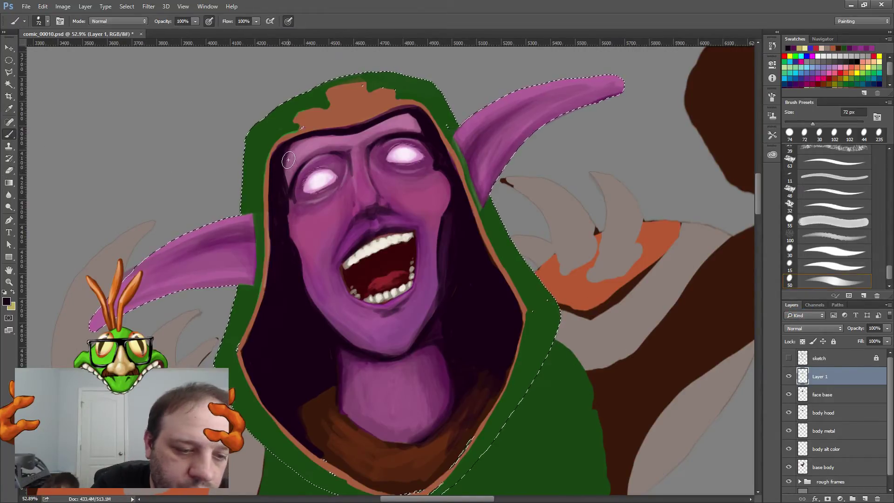
pyautogui.moveTo(288, 187)
pyautogui.mouseDown()
pyautogui.moveTo(297, 142)
pyautogui.moveTo(285, 160)
pyautogui.moveTo(311, 136)
pyautogui.moveTo(289, 153)
pyautogui.moveTo(322, 136)
pyautogui.moveTo(286, 182)
pyautogui.moveTo(298, 145)
pyautogui.moveTo(283, 191)
pyautogui.moveTo(300, 161)
pyautogui.moveTo(293, 151)
pyautogui.moveTo(284, 165)
pyautogui.moveTo(297, 144)
pyautogui.mouseUp()
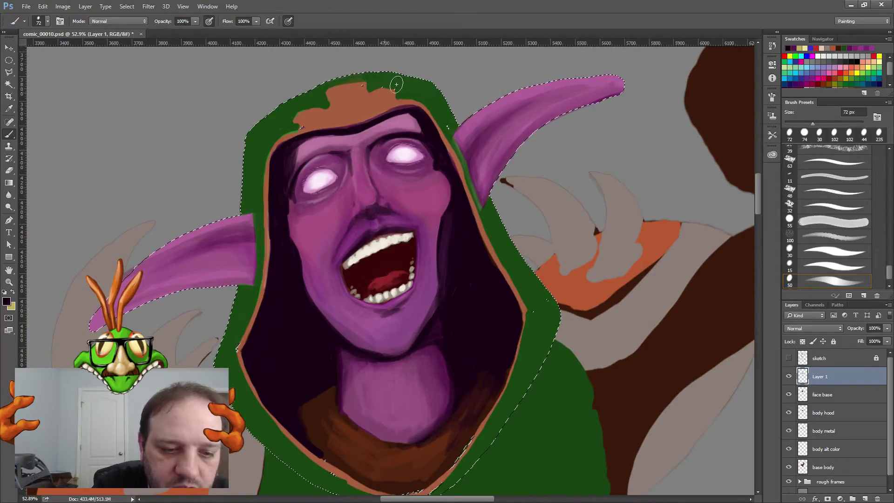
pyautogui.moveTo(406, 112)
pyautogui.mouseDown()
pyautogui.moveTo(411, 132)
pyautogui.moveTo(412, 118)
pyautogui.mouseUp()
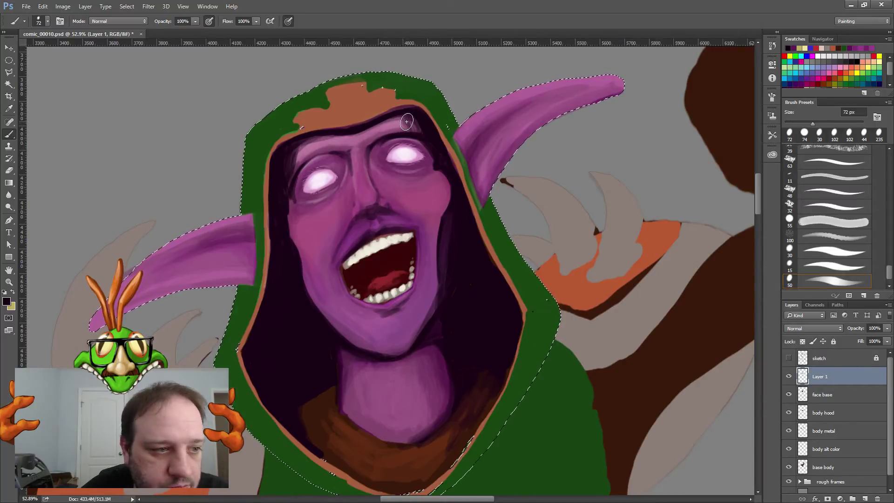
pyautogui.moveTo(417, 130)
pyautogui.mouseDown()
pyautogui.moveTo(428, 144)
pyautogui.moveTo(413, 127)
pyautogui.moveTo(385, 121)
pyautogui.moveTo(402, 116)
pyautogui.moveTo(365, 127)
pyautogui.moveTo(397, 114)
pyautogui.moveTo(307, 140)
pyautogui.moveTo(277, 177)
pyautogui.moveTo(307, 141)
pyautogui.moveTo(299, 139)
pyautogui.moveTo(279, 216)
pyautogui.mouseUp()
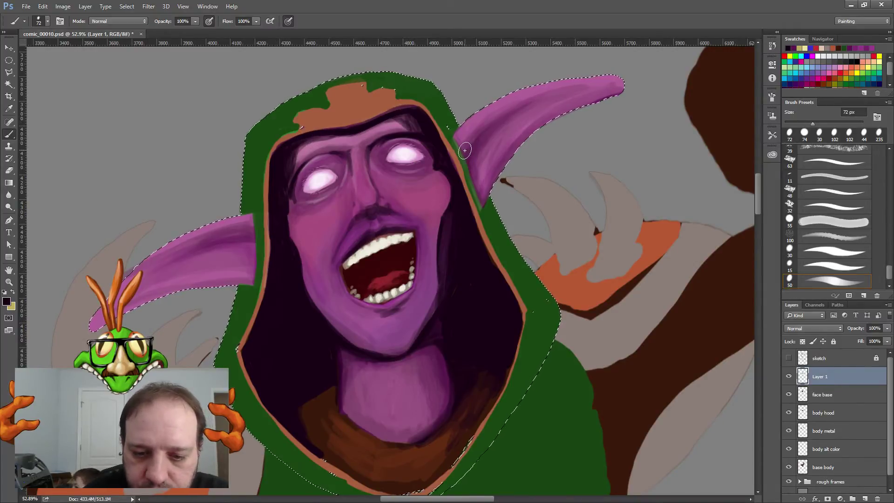
# Step: Paint dark shadows at the base of the ears and along their inner folds
pyautogui.moveTo(484, 209); pyautogui.dragTo(474, 140)
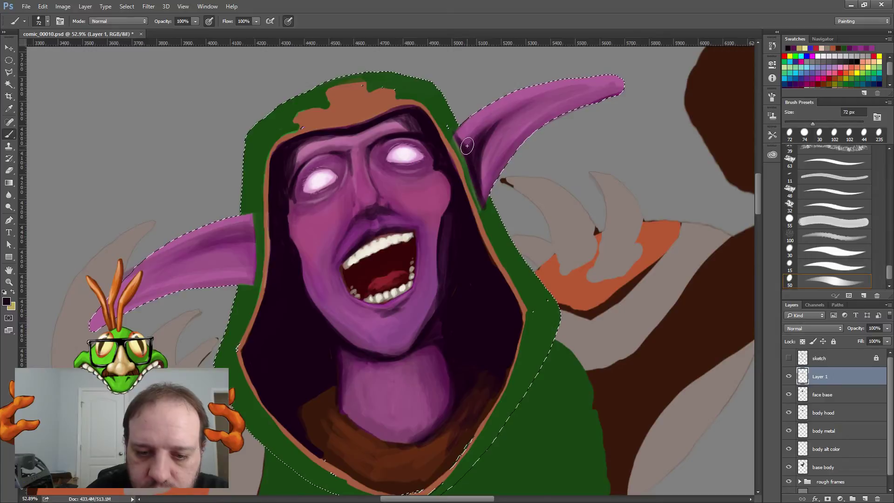
pyautogui.moveTo(489, 122); pyautogui.dragTo(533, 100)
pyautogui.moveTo(476, 137); pyautogui.dragTo(537, 102)
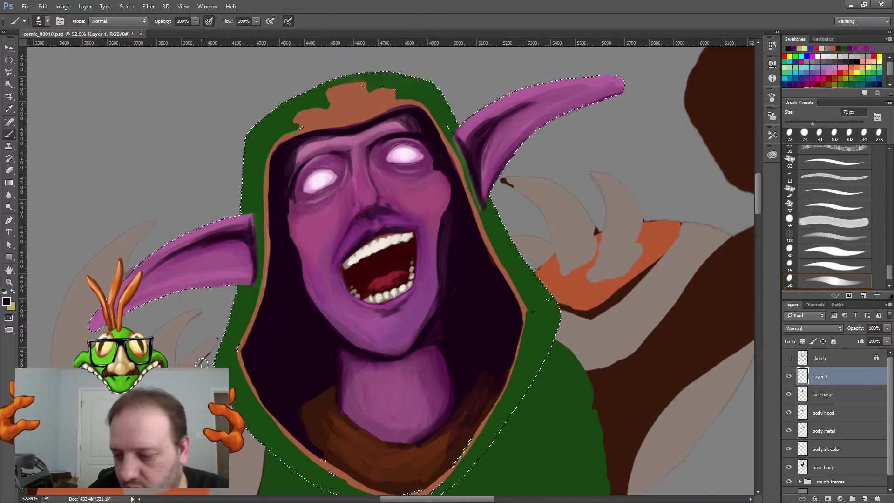
# Step: Set the shadow layer's blend mode to Multiply and its opacity to 25%
pyautogui.click(836, 329)
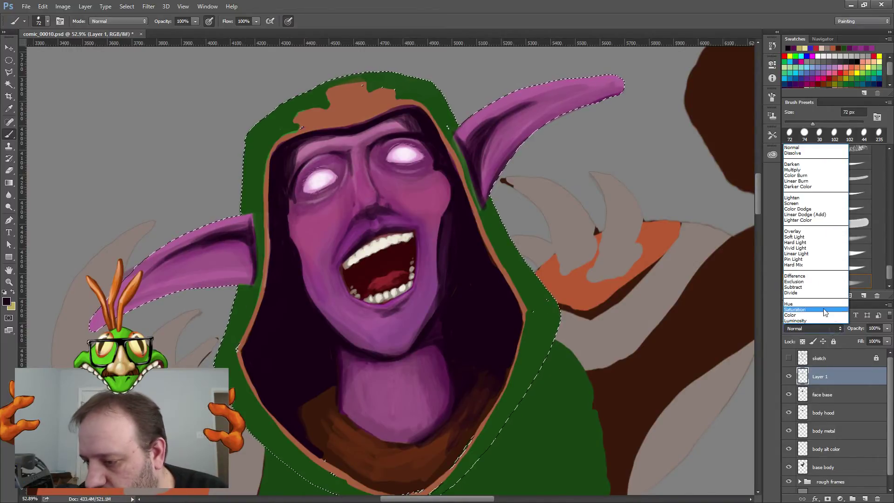
pyautogui.click(802, 170)
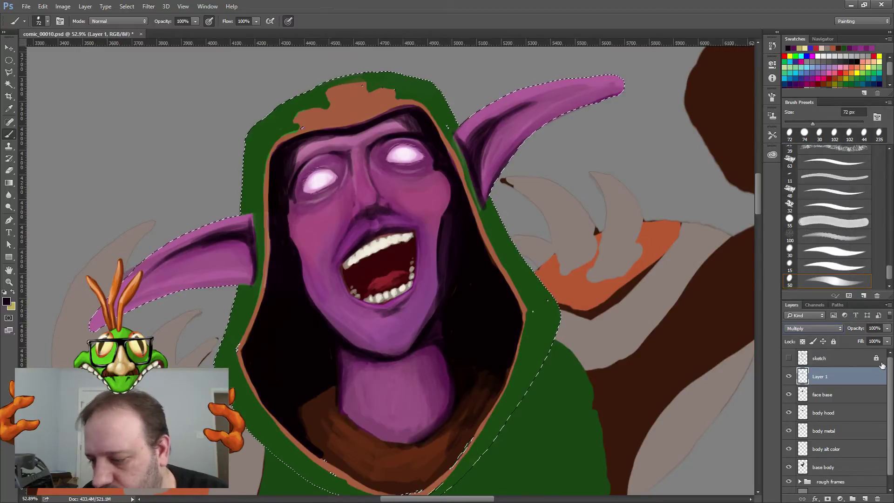
pyautogui.click(886, 329)
pyautogui.moveTo(886, 338); pyautogui.dragTo(849, 338)
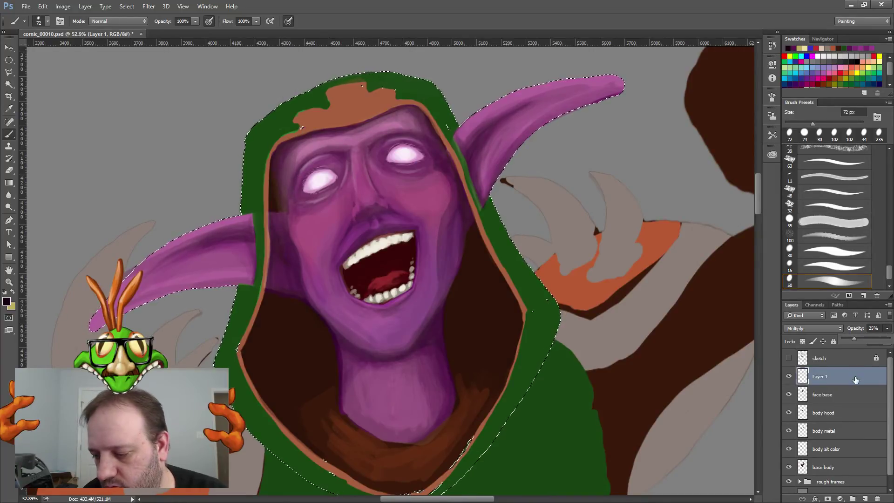
# Step: Rename the shadow layer "face shadow"
pyautogui.doubleClick(825, 378)
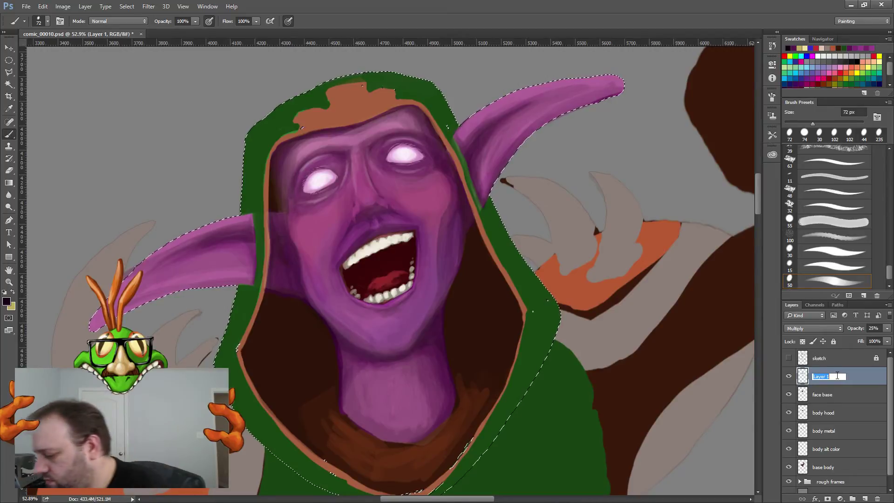
pyautogui.write('face sh')
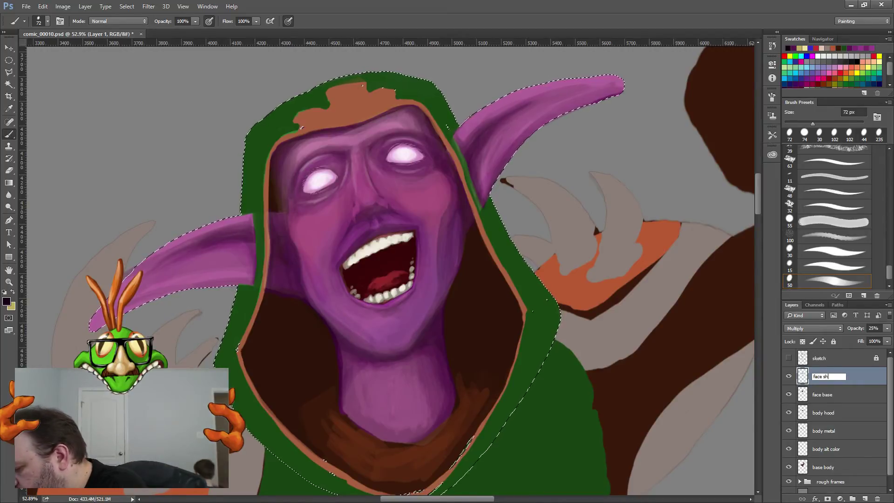
pyautogui.write('adow')
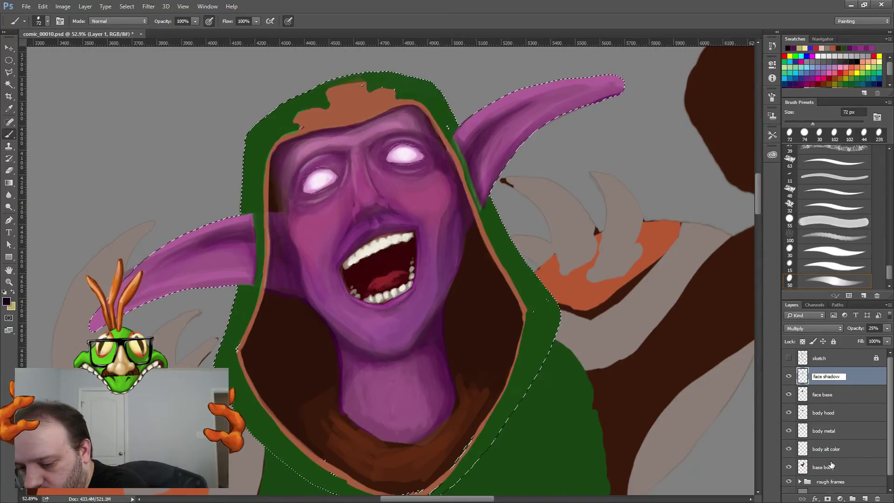
pyautogui.press('Return')
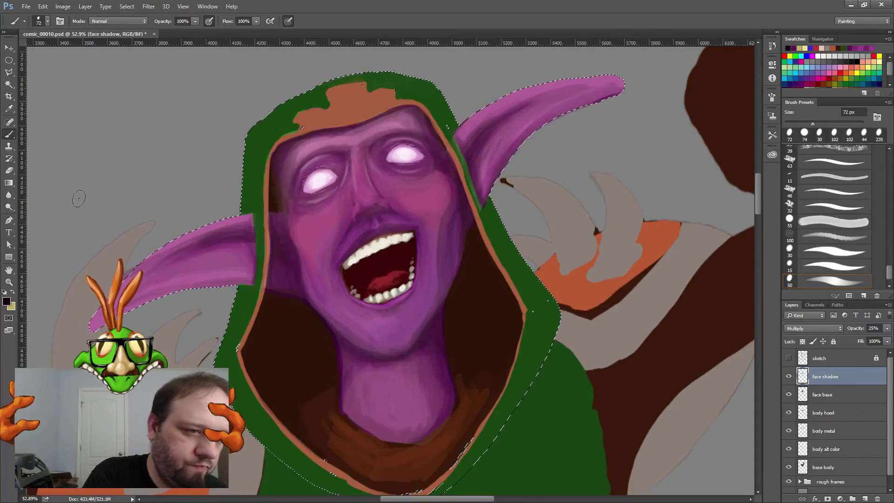
# Step: Replace the selection around the hood and ears with a selection of the entire canvas
pyautogui.click(128, 9)
pyautogui.click(135, 26)
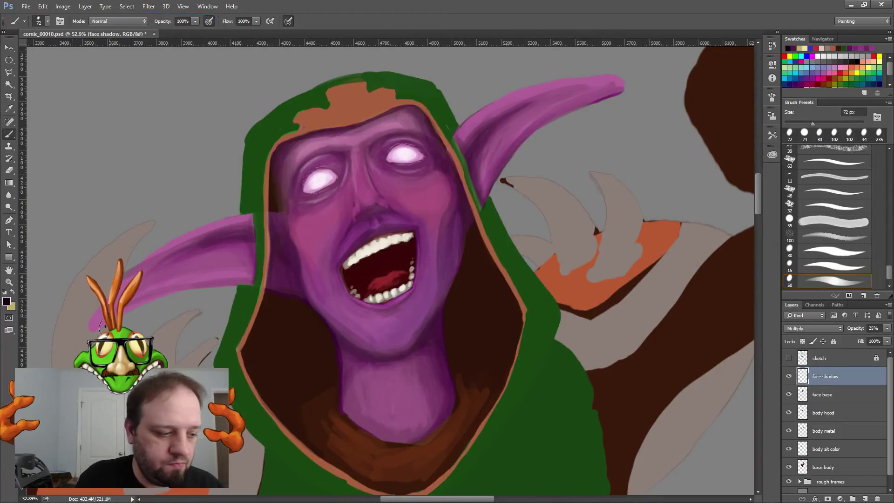
# Step: Fit the whole page in view, and examine the hooded figure's colors and face shading from raised fist to waist
pyautogui.click(9, 282)
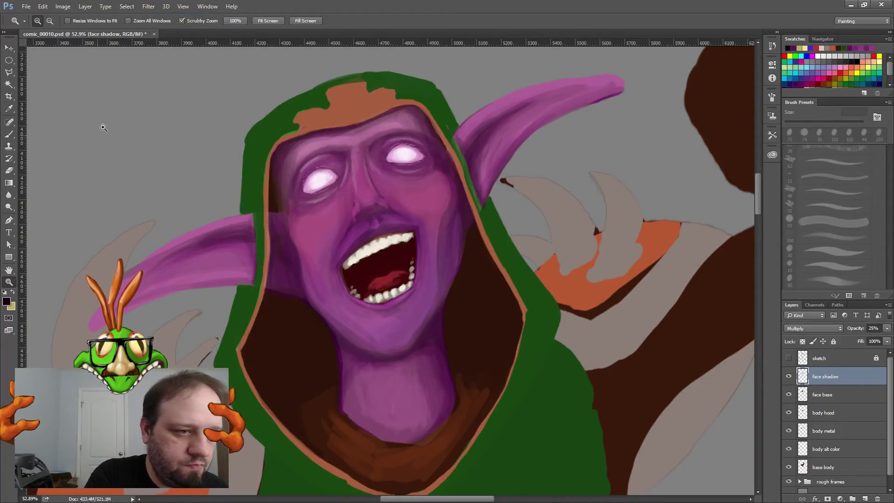
pyautogui.click(267, 21)
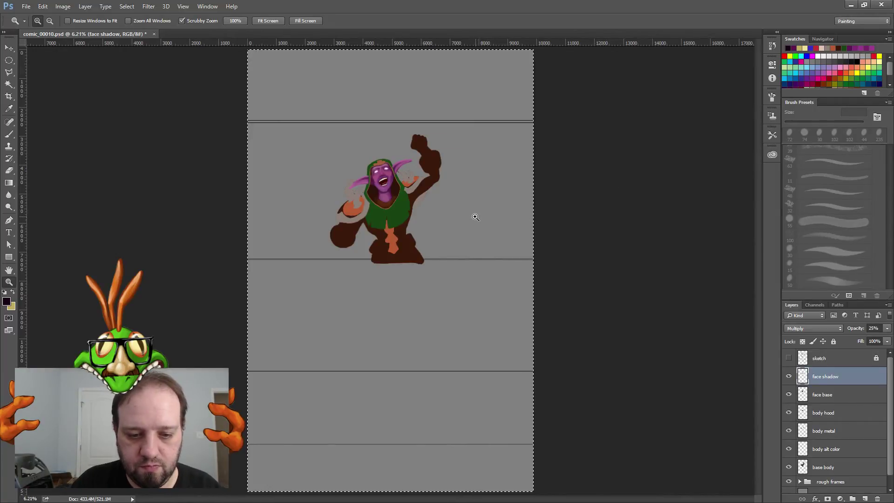
pyautogui.moveTo(328, 149); pyautogui.dragTo(373, 167)
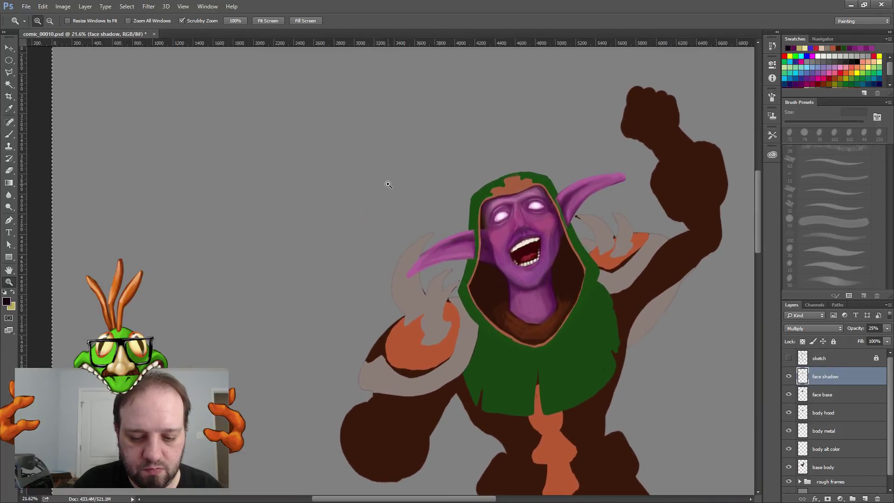
pyautogui.moveTo(479, 498); pyautogui.dragTo(525, 498)
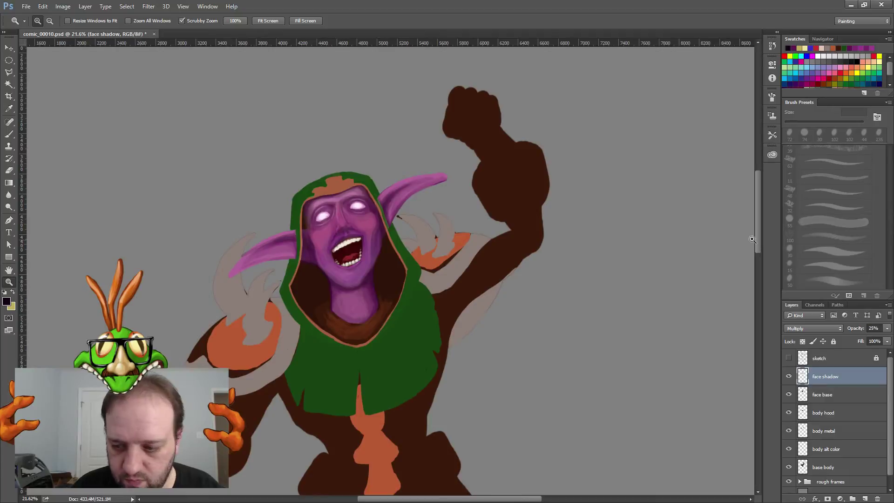
pyautogui.scroll(-4, 759, 242)
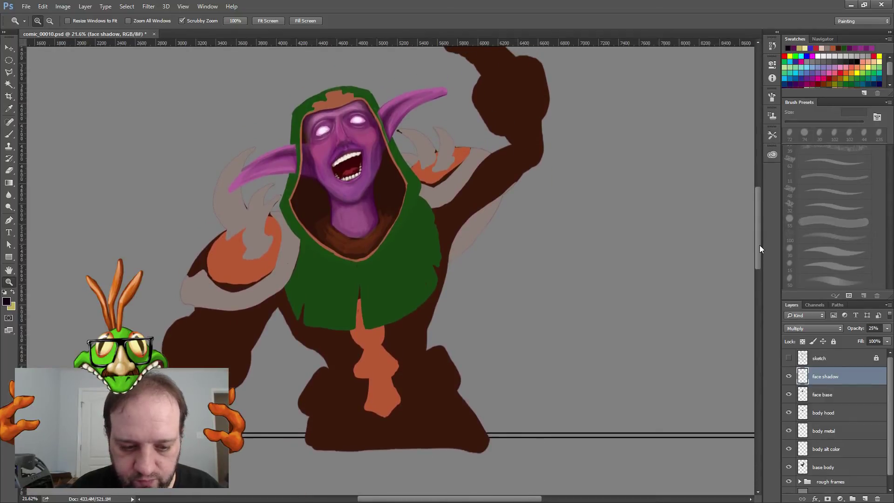
pyautogui.scroll(3, 758, 245)
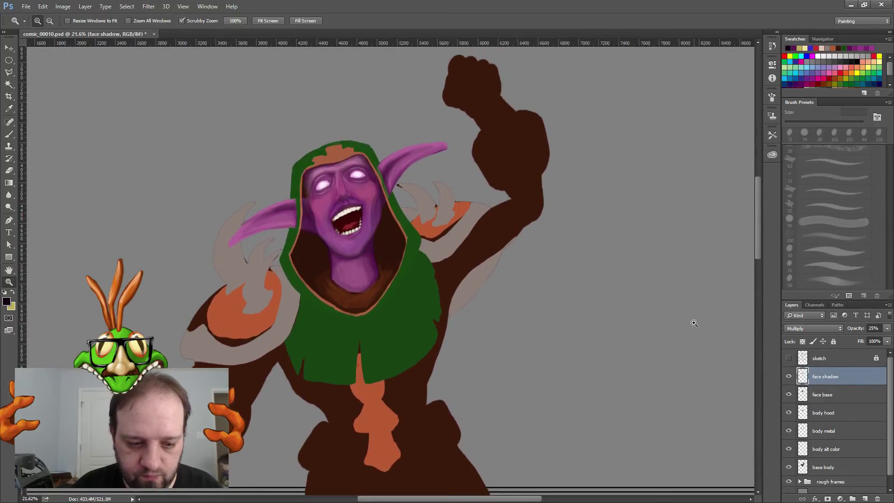
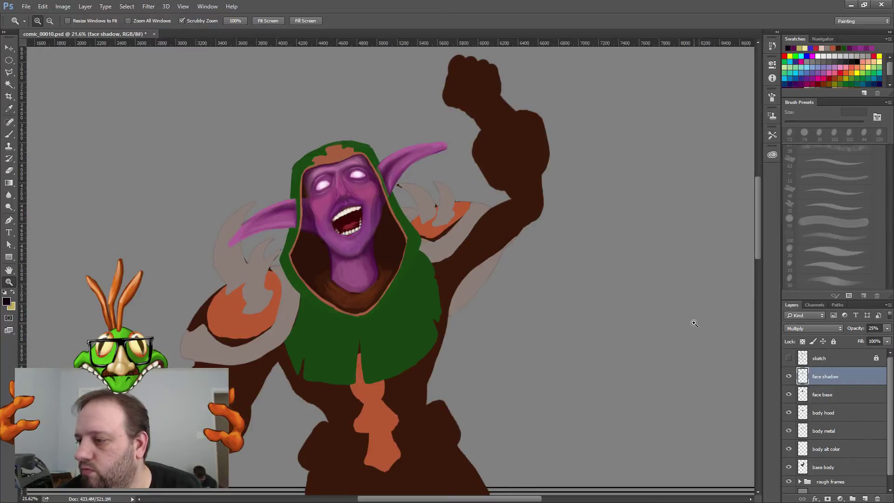
# Step: Save the comic page and examine the shaded face up close, from the top of the hood down to the neck
pyautogui.hotkey('ctrl', 's')
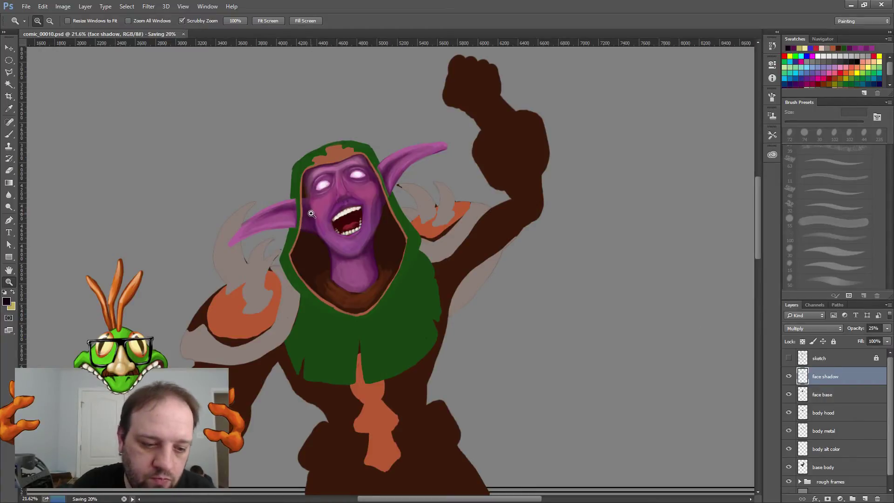
pyautogui.moveTo(312, 214); pyautogui.dragTo(365, 214)
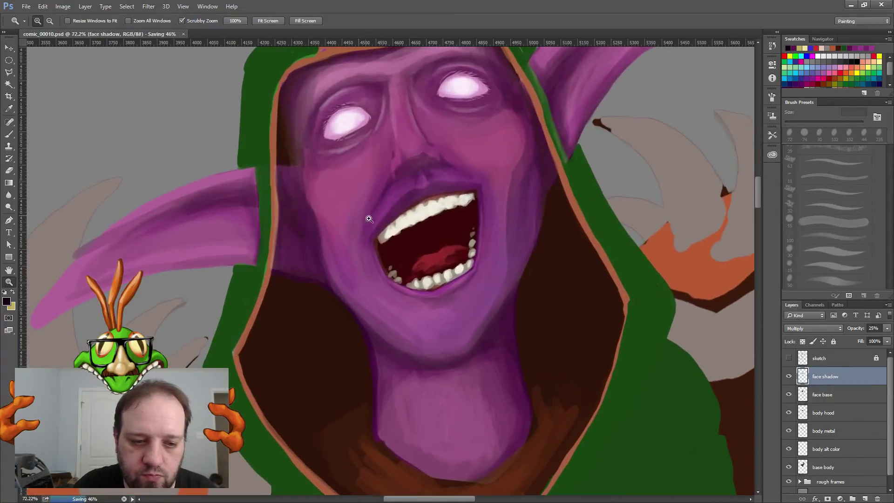
pyautogui.scroll(10, 755, 200)
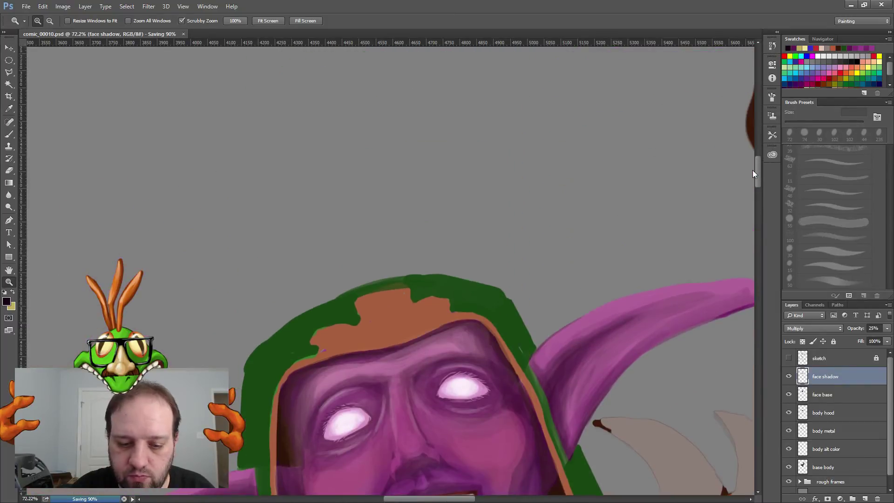
pyautogui.scroll(-10, 754, 190)
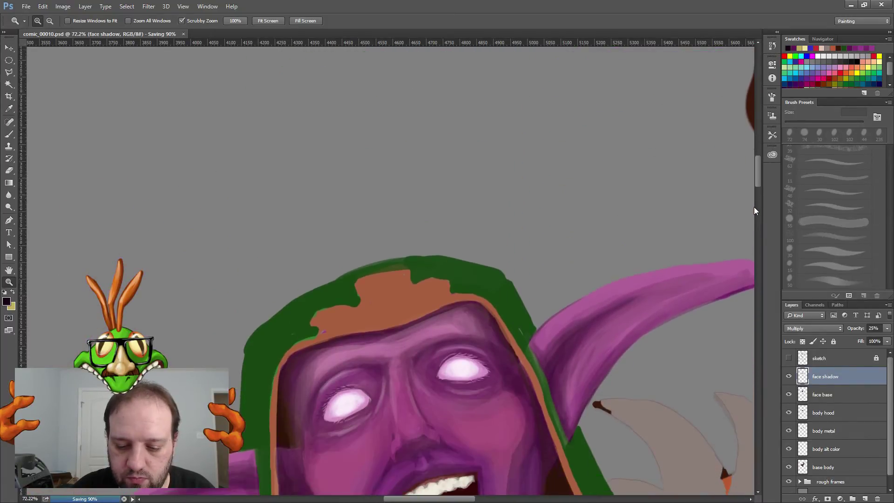
pyautogui.scroll(-5, 741, 202)
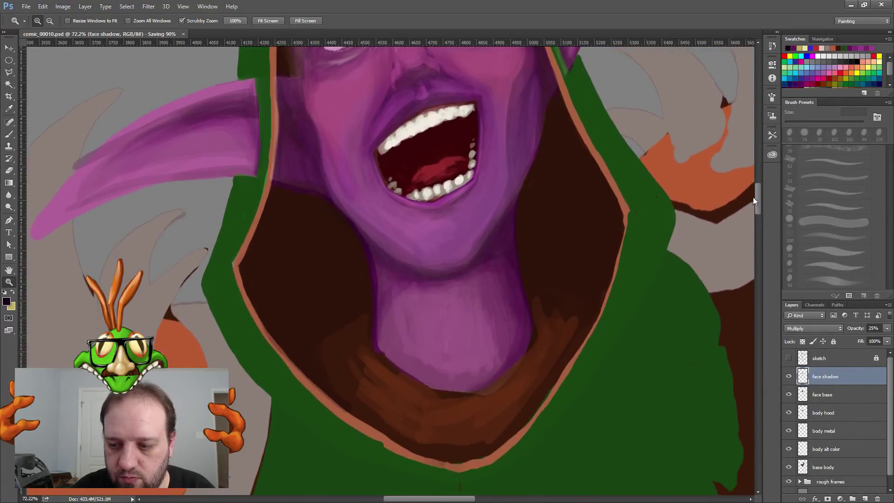
pyautogui.scroll(6, 759, 204)
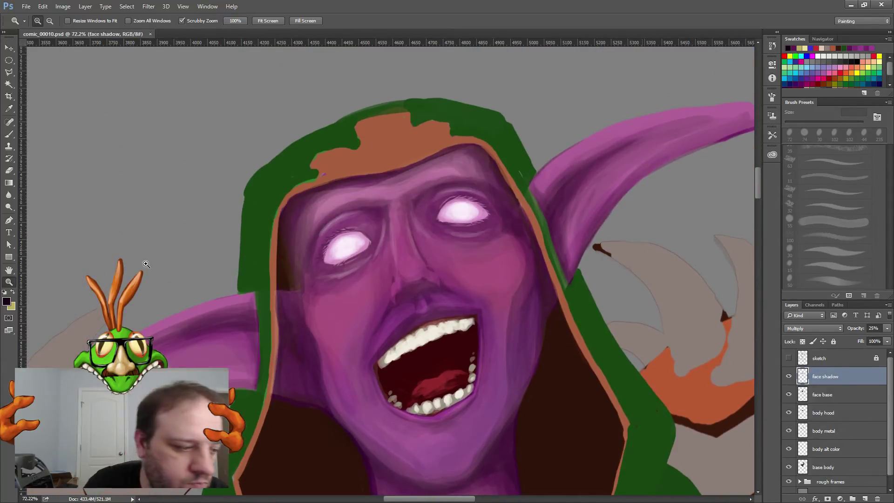
# Step: Set the Brush size to 18 px and choose a dark purple as the foreground color
pyautogui.click(12, 133)
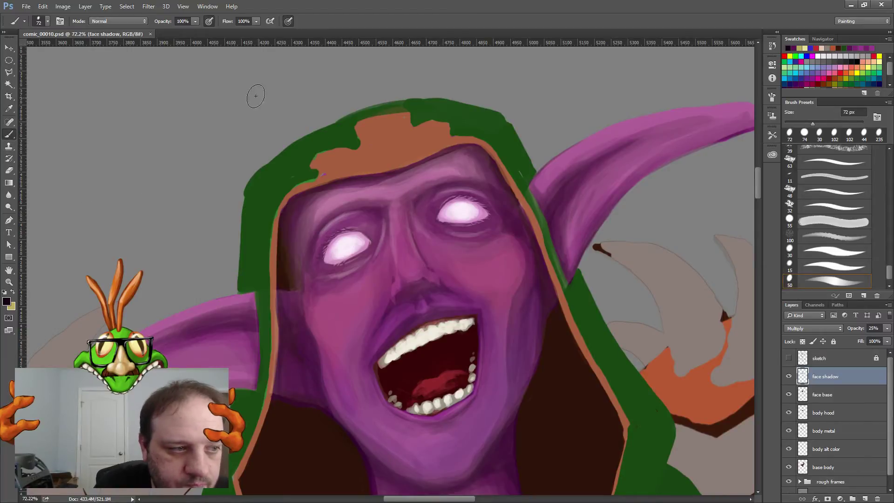
pyautogui.rightClick(454, 241)
pyautogui.click(507, 263)
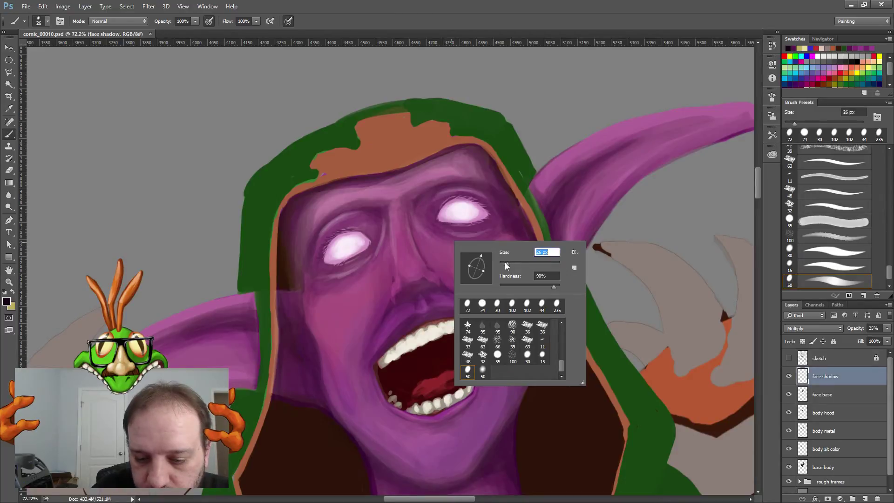
pyautogui.moveTo(504, 261); pyautogui.dragTo(501, 258)
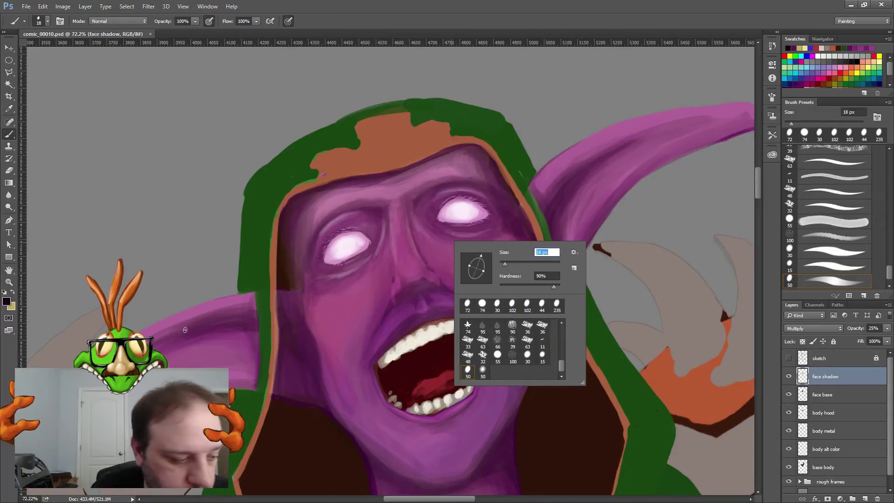
pyautogui.click(6, 302)
pyautogui.click(6, 301)
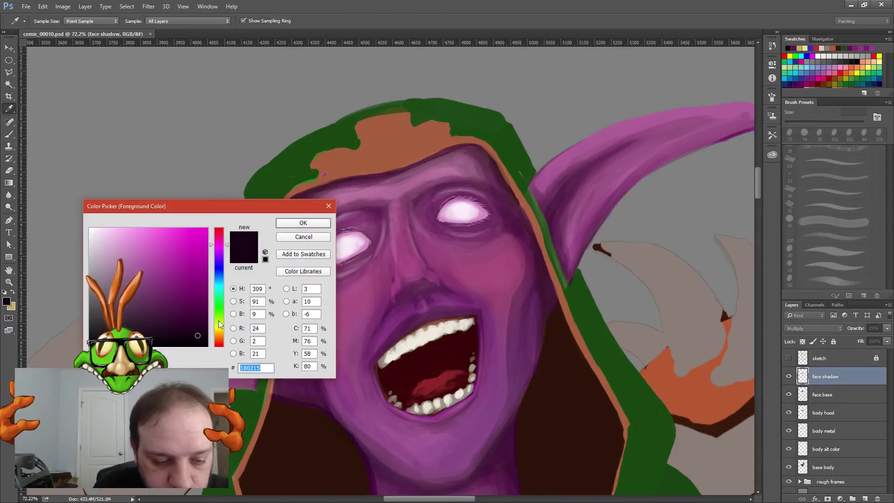
pyautogui.click(308, 225)
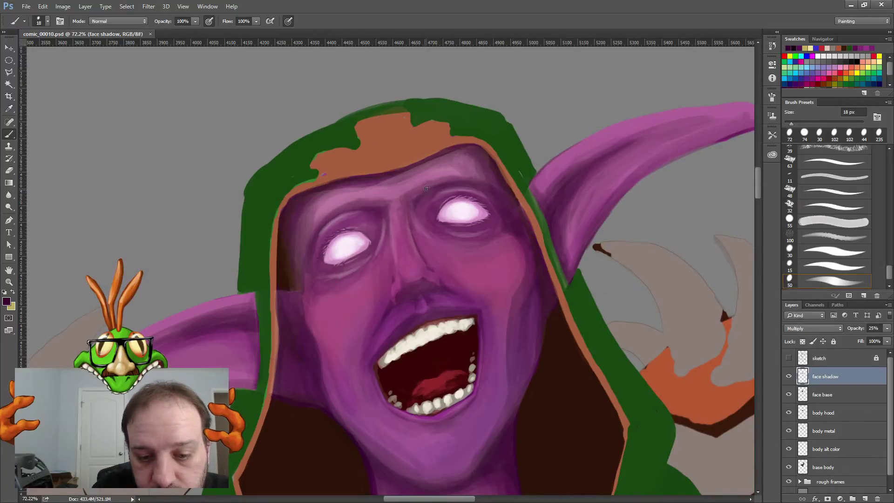
# Step: Add a new layer directly above face base and paint a sweeping dark purple eyebrow over each of the figure's eyes
pyautogui.moveTo(426, 189); pyautogui.dragTo(446, 176)
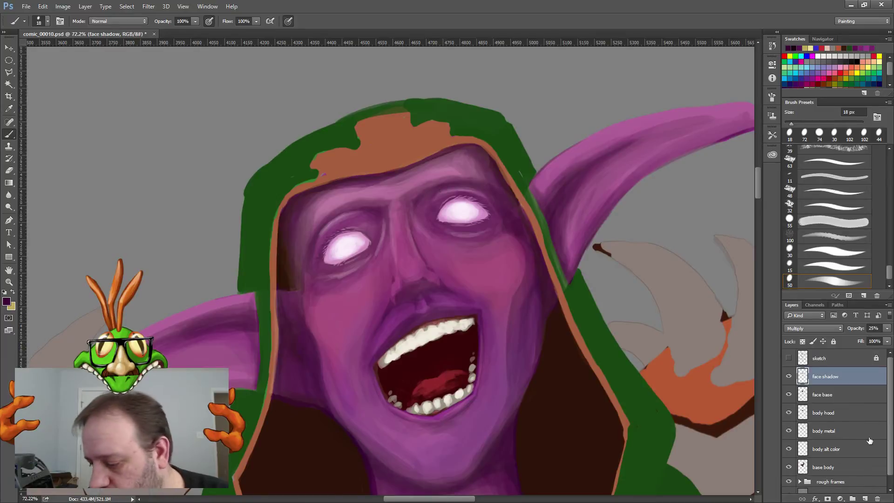
pyautogui.click(843, 397)
pyautogui.click(865, 499)
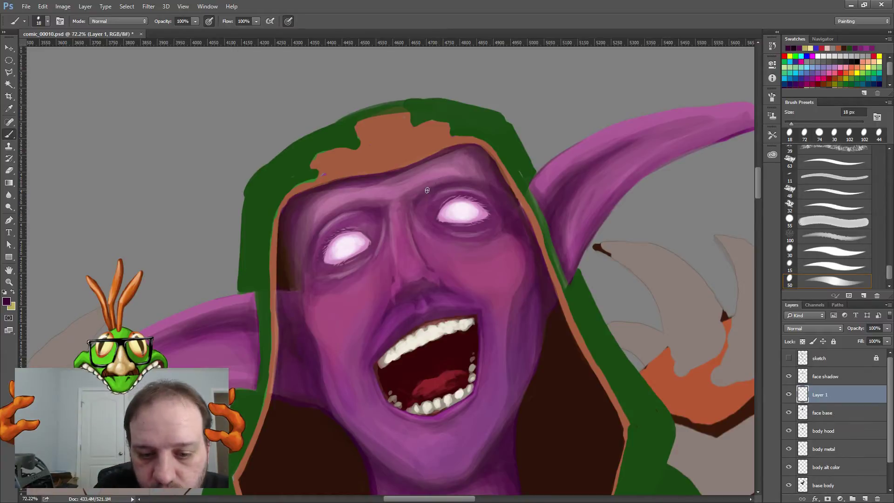
pyautogui.moveTo(423, 191)
pyautogui.mouseDown()
pyautogui.moveTo(456, 173)
pyautogui.moveTo(431, 187)
pyautogui.moveTo(461, 173)
pyautogui.moveTo(434, 185)
pyautogui.moveTo(464, 174)
pyautogui.moveTo(438, 183)
pyautogui.moveTo(528, 176)
pyautogui.mouseUp()
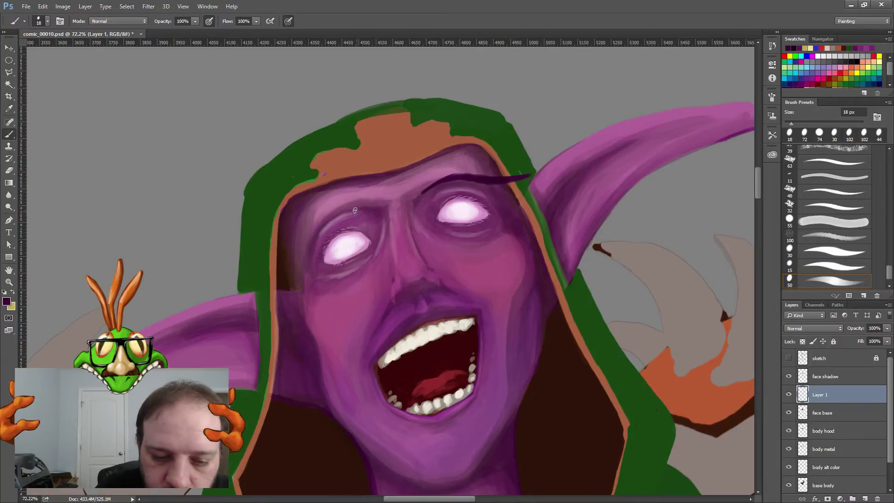
pyautogui.moveTo(373, 206)
pyautogui.mouseDown()
pyautogui.moveTo(315, 223)
pyautogui.moveTo(339, 210)
pyautogui.moveTo(258, 249)
pyautogui.moveTo(382, 204)
pyautogui.mouseUp()
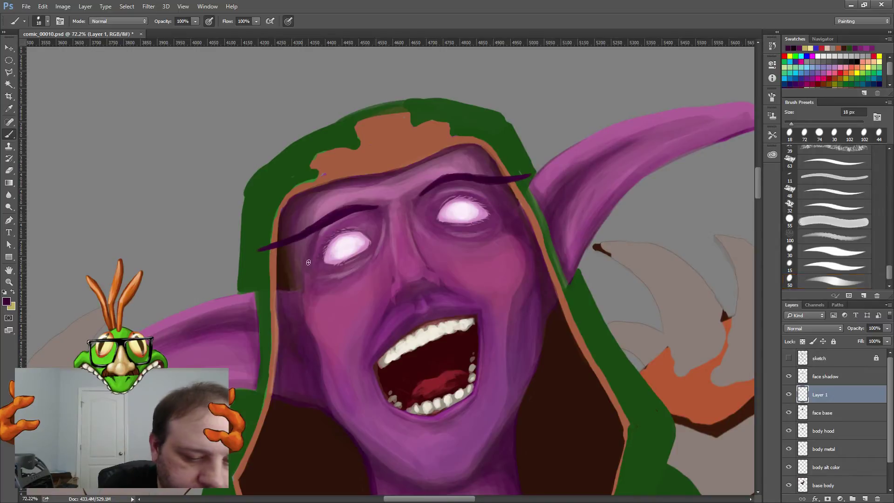
# Step: Paint fine lighter hair strokes inside both eyebrows with a 6 px brush in purple #90257f
pyautogui.rightClick(307, 260)
pyautogui.moveTo(348, 282); pyautogui.dragTo(345, 281)
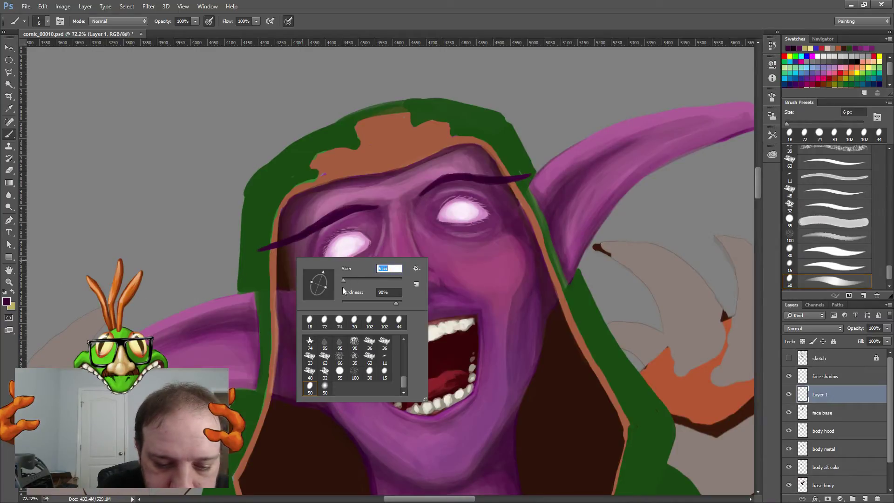
pyautogui.click(6, 302)
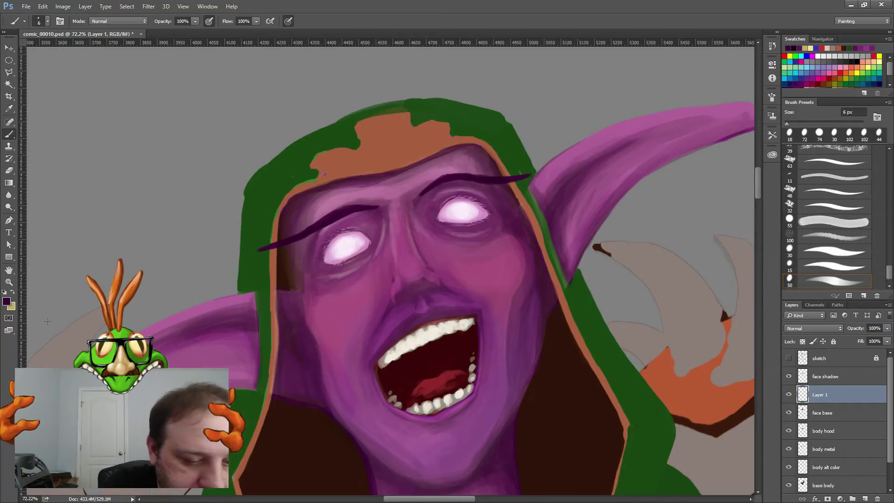
pyautogui.click(8, 301)
pyautogui.click(176, 280)
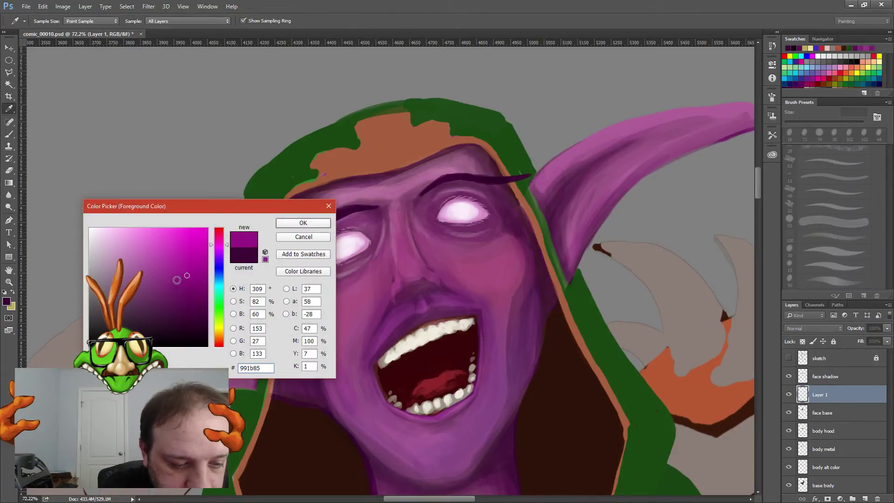
pyautogui.click(294, 224)
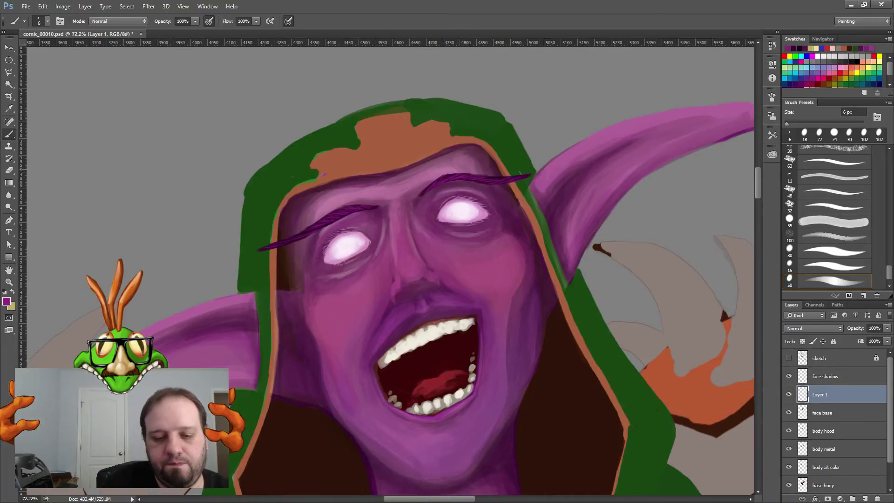
# Step: Choose a darker purple foreground color and brush thin hairs along the edges and outer tips of both eyebrows
pyautogui.click(8, 303)
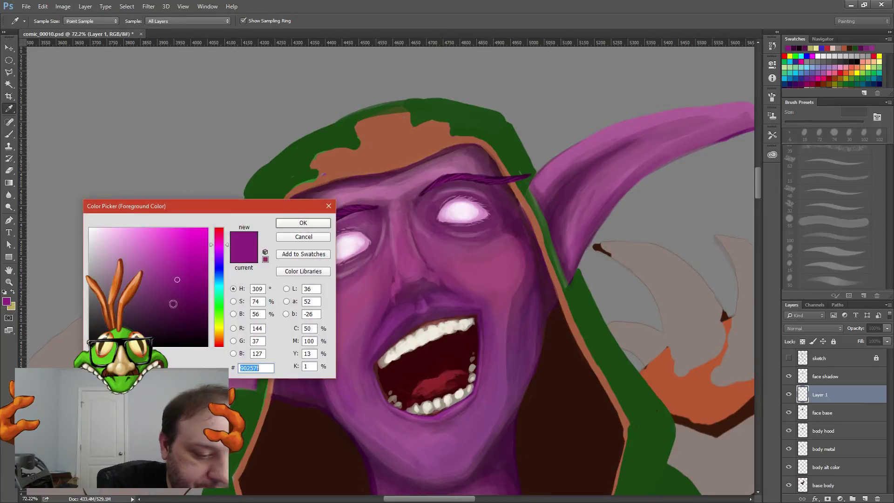
pyautogui.click(184, 308)
pyautogui.click(293, 225)
pyautogui.press('b')
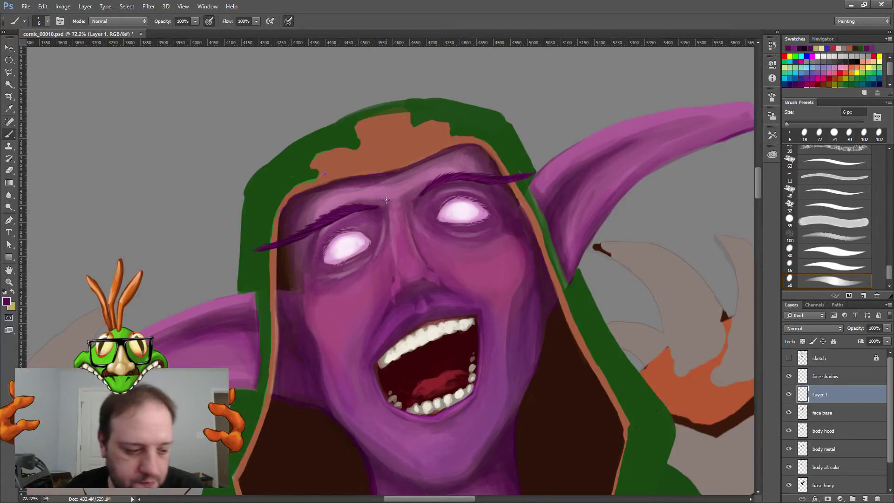
# Step: Rename the eyebrow layer "face details"
pyautogui.hotkey('ctrl', 'space')
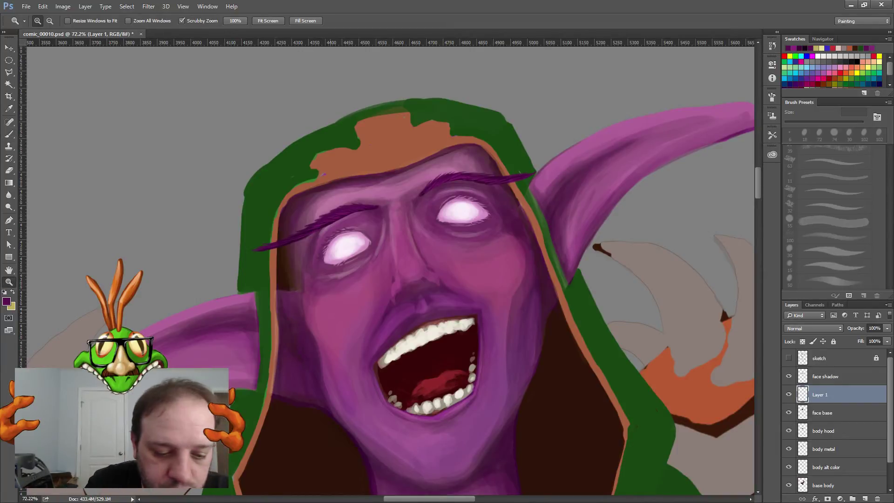
pyautogui.moveTo(331, 311); pyautogui.dragTo(256, 311)
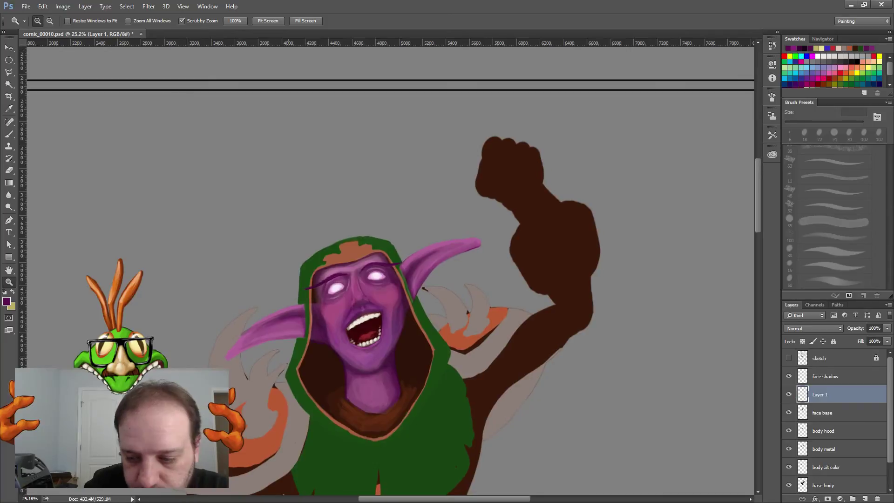
pyautogui.moveTo(757, 223); pyautogui.dragTo(758, 247)
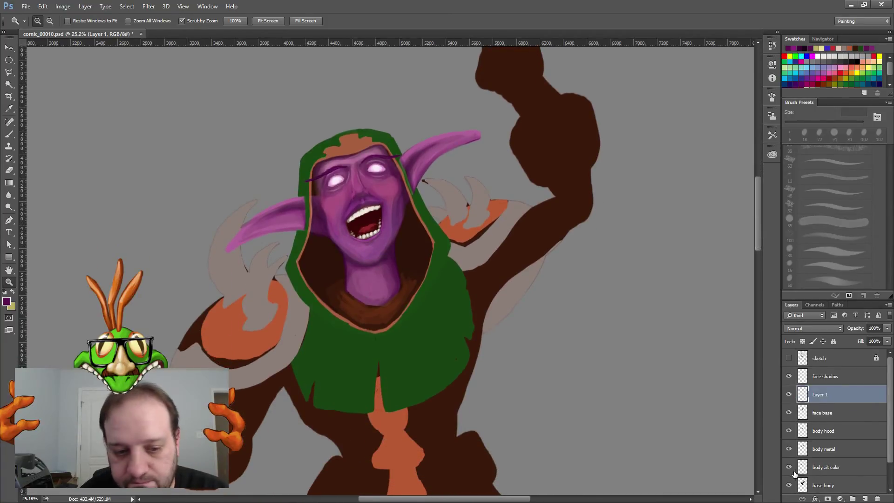
pyautogui.doubleClick(819, 395)
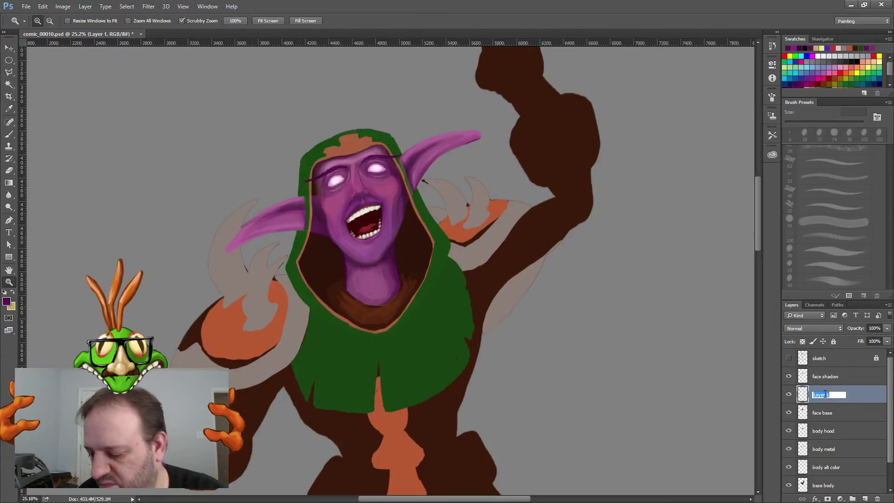
pyautogui.write('face ')
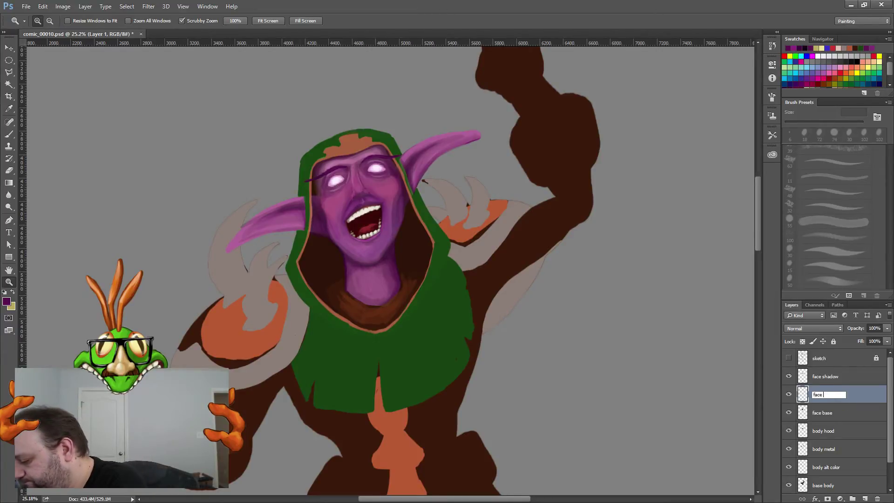
pyautogui.write('gltails')
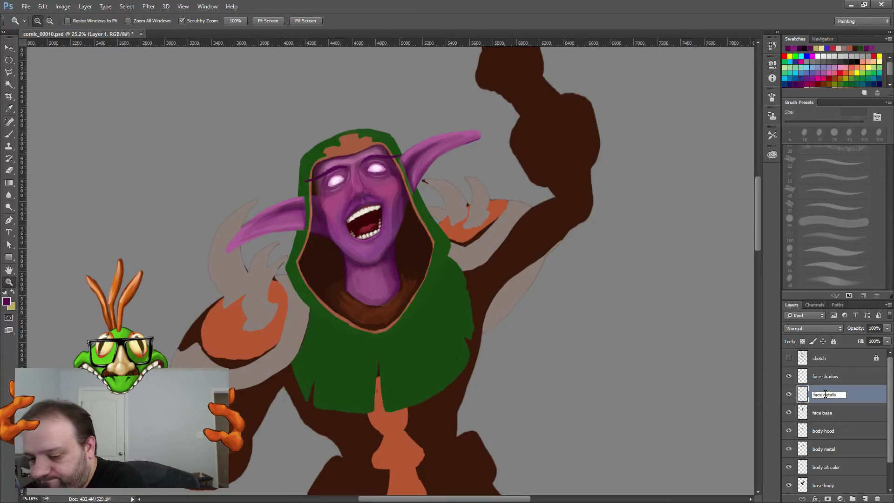
pyautogui.press('Return')
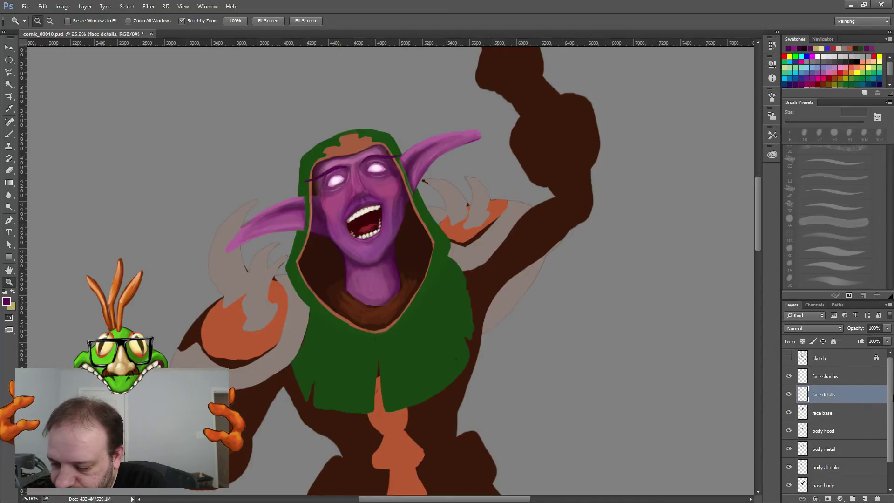
# Step: Group all of the figure's layers, from face shadow down to base body
pyautogui.moveTo(890, 396); pyautogui.dragTo(891, 412)
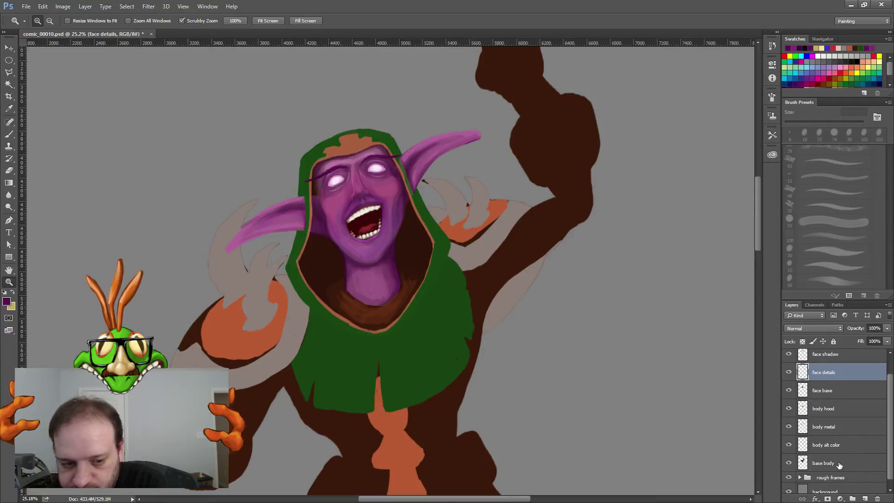
pyautogui.click(854, 448)
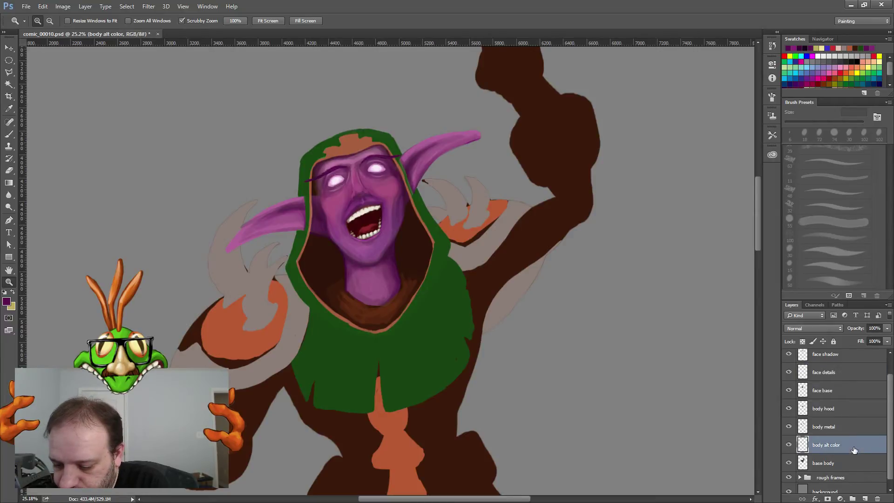
pyautogui.click(853, 428)
pyautogui.click(853, 411)
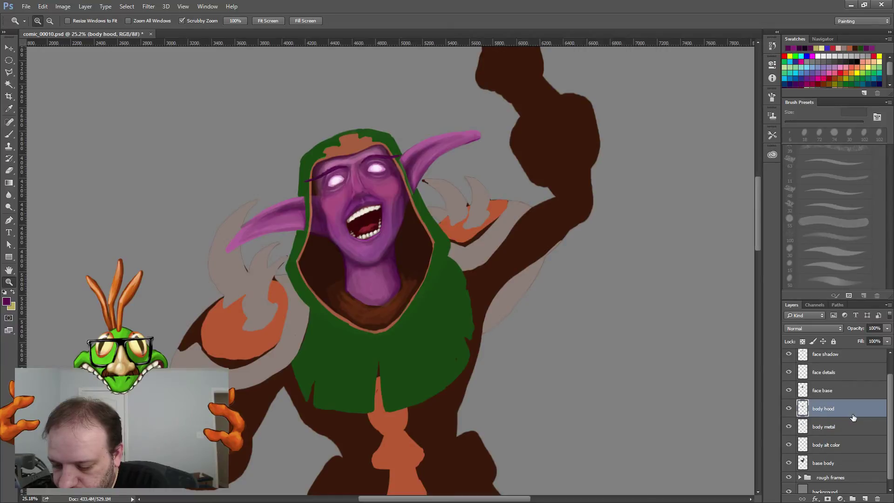
pyautogui.click(853, 390)
pyautogui.moveTo(892, 418); pyautogui.dragTo(892, 397)
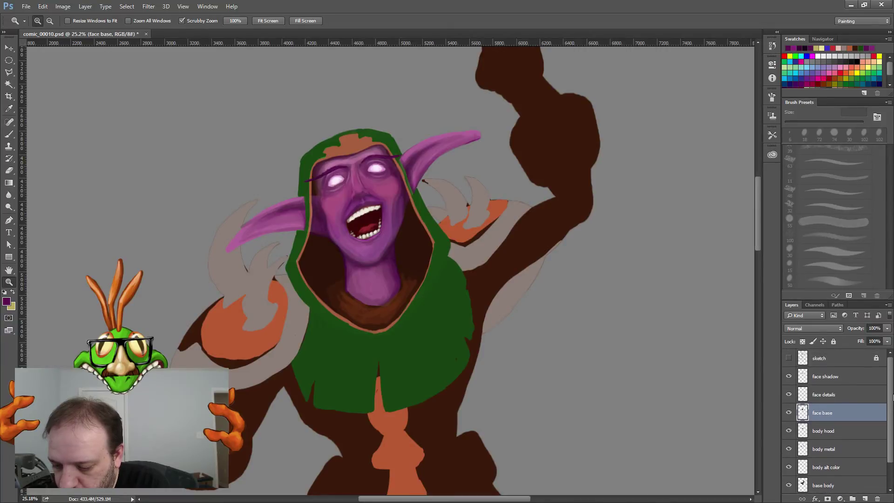
pyautogui.click(854, 379)
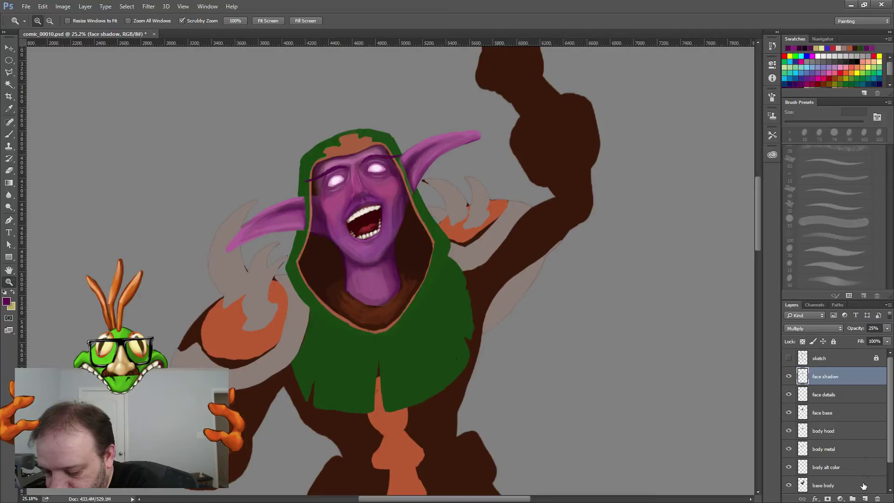
pyautogui.keyDown('shift'); pyautogui.click(869, 490); pyautogui.keyUp('shift')
pyautogui.moveTo(868, 491); pyautogui.dragTo(853, 498)
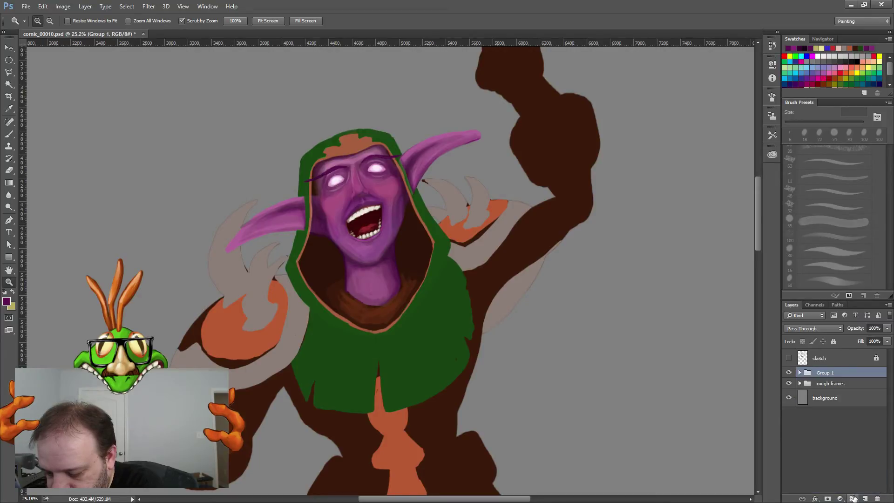
# Step: Rename the new layer group "Panel 1" and save the document with the group expanded
pyautogui.doubleClick(836, 372)
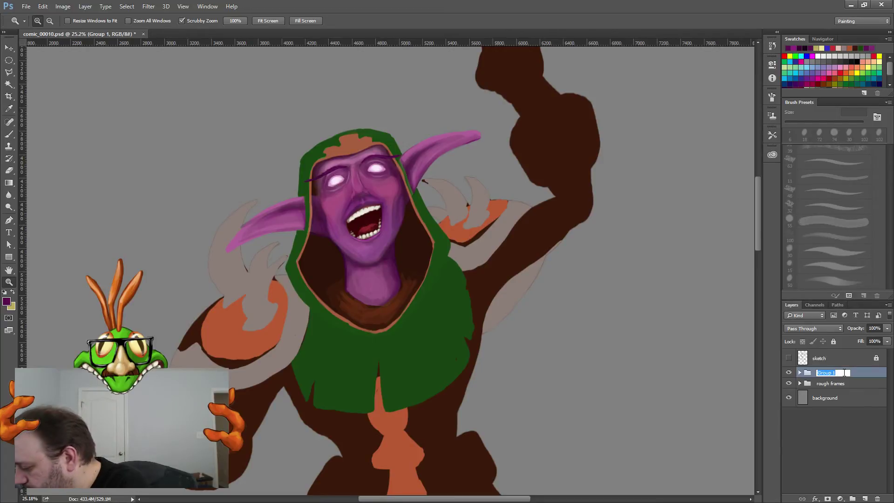
pyautogui.write('Pan')
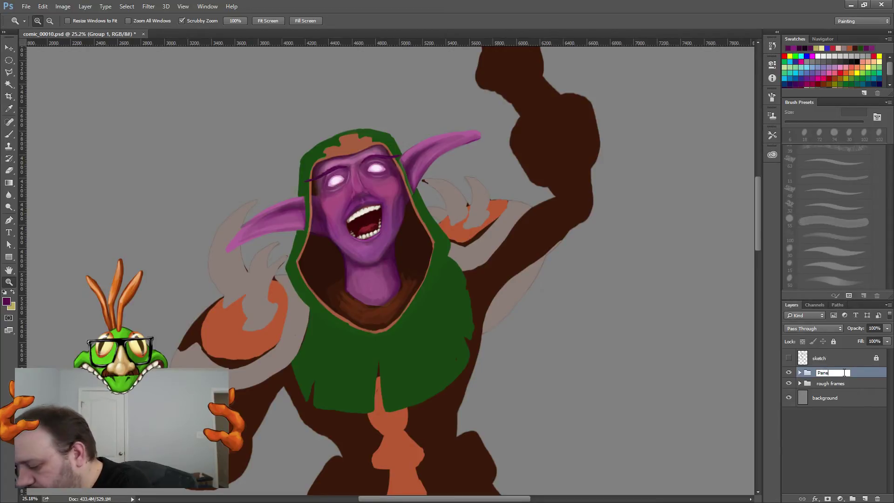
pyautogui.write('e')
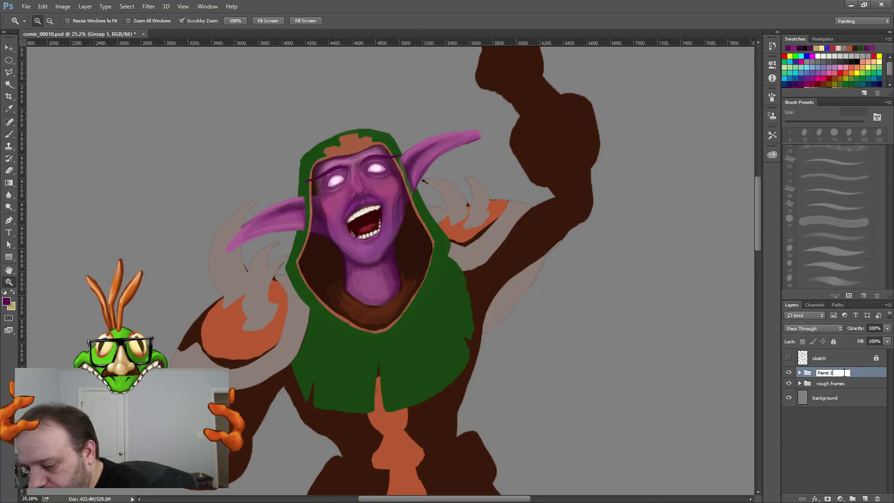
pyautogui.write('l 1')
pyautogui.press('Return')
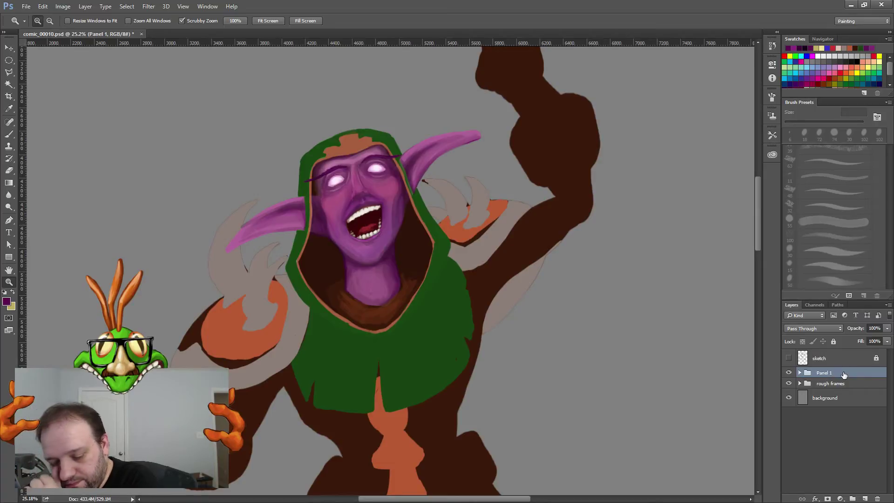
pyautogui.click(800, 372)
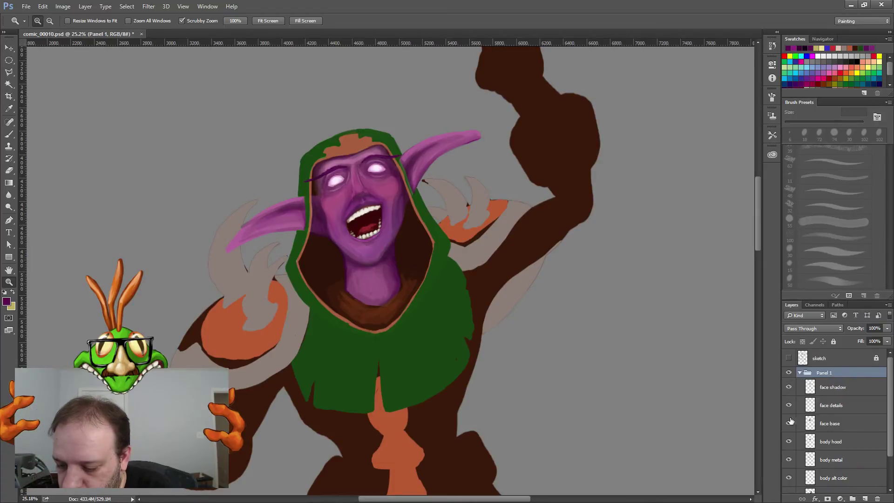
pyautogui.hotkey('ctrl', 's')
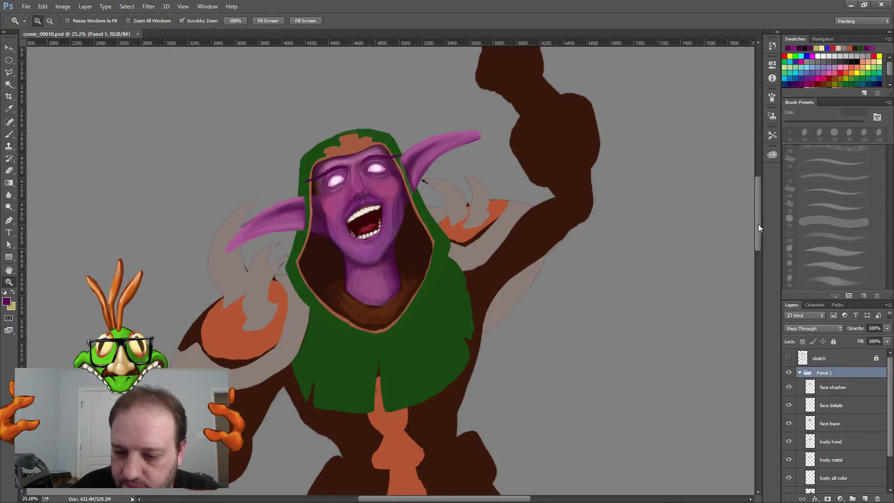
# Step: Show the sketch layer over the colored figure
pyautogui.moveTo(758, 225)
pyautogui.mouseDown()
pyautogui.moveTo(755, 245)
pyautogui.moveTo(758, 215)
pyautogui.mouseUp()
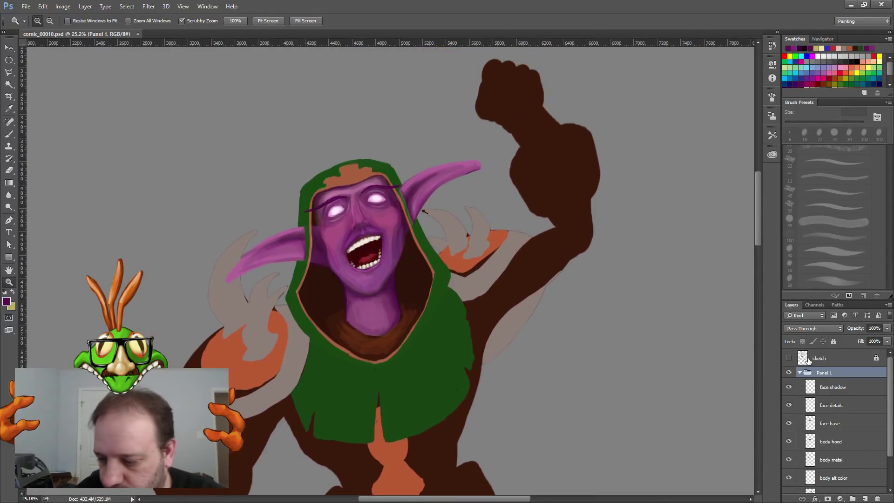
pyautogui.click(788, 358)
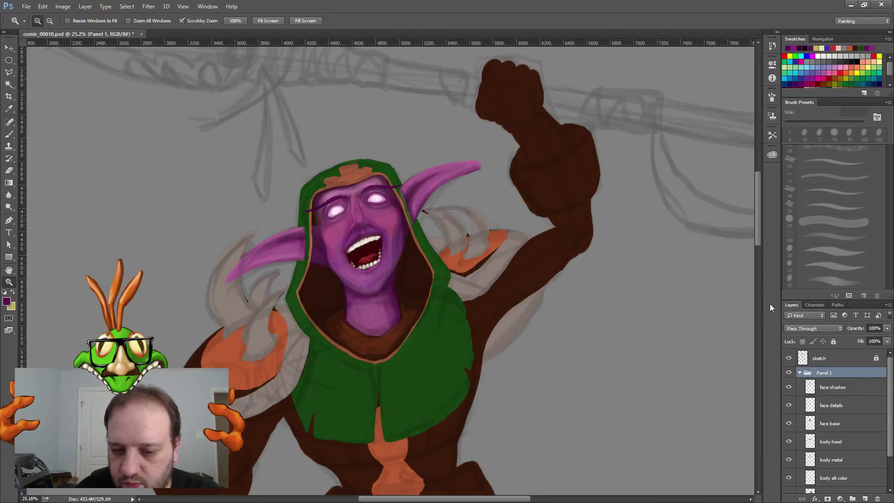
pyautogui.moveTo(756, 229); pyautogui.dragTo(757, 234)
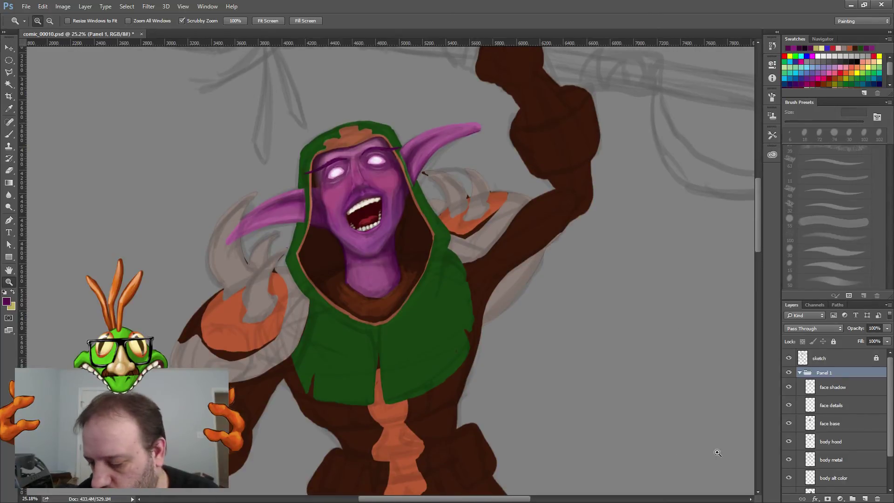
# Step: Add a new layer directly above the body hood layer in the Panel 1 group
pyautogui.scroll(-2, 875, 439)
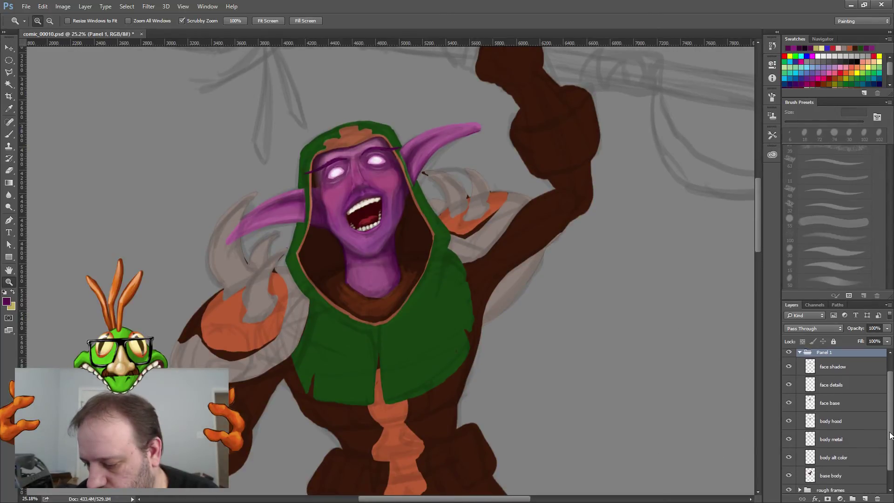
pyautogui.click(845, 404)
pyautogui.click(848, 421)
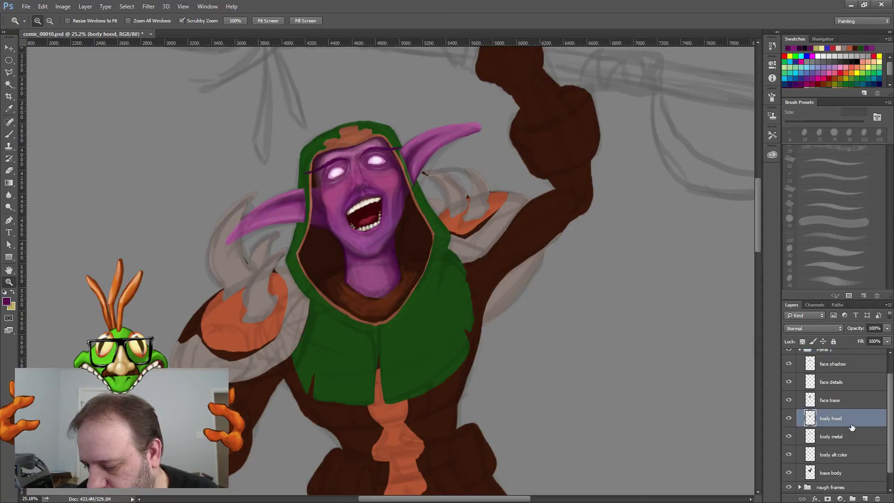
pyautogui.click(857, 441)
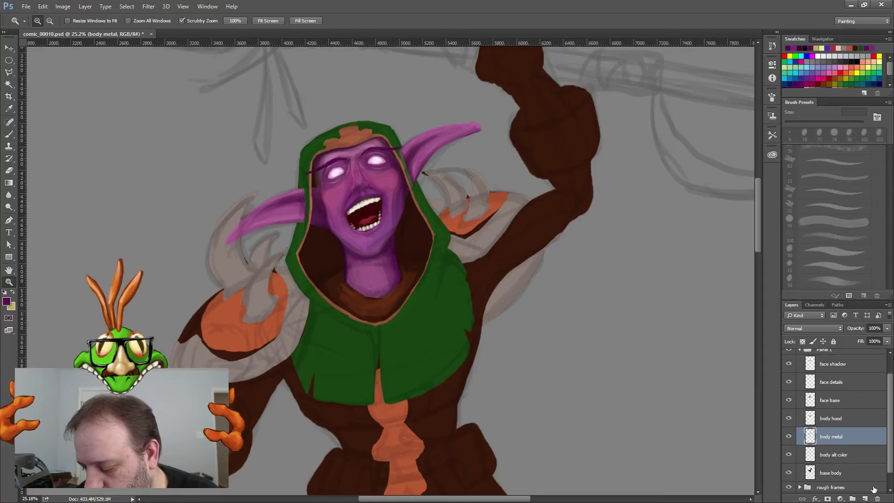
pyautogui.click(848, 422)
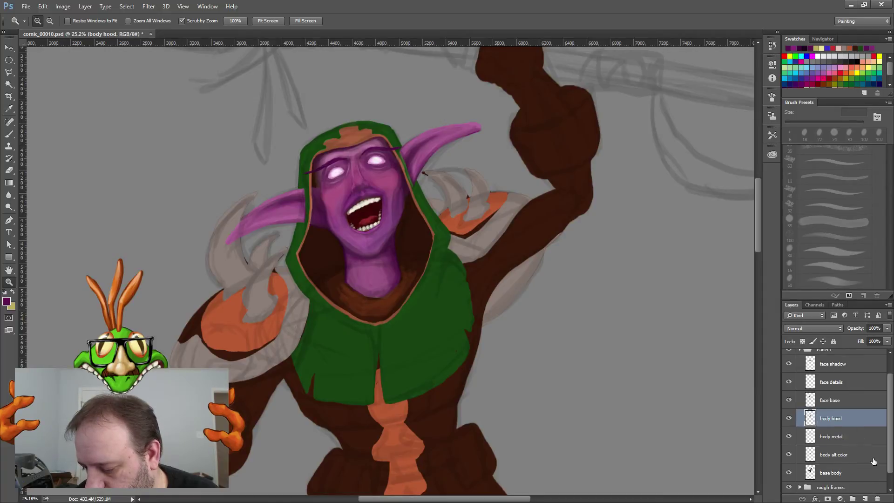
pyautogui.click(864, 499)
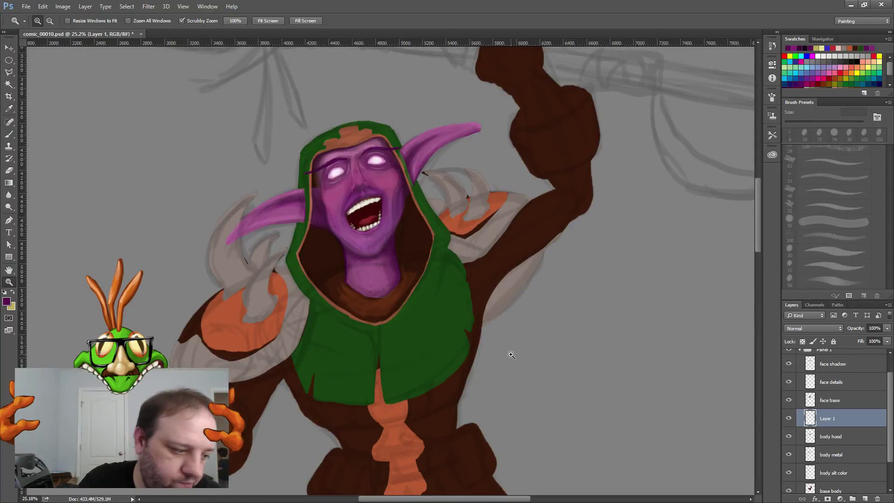
# Step: Paint the figure's fist over the lower part of the orange shoulder pad in dark brown #3b1a0c with an 80 px brush
pyautogui.click(7, 301)
pyautogui.click(246, 428)
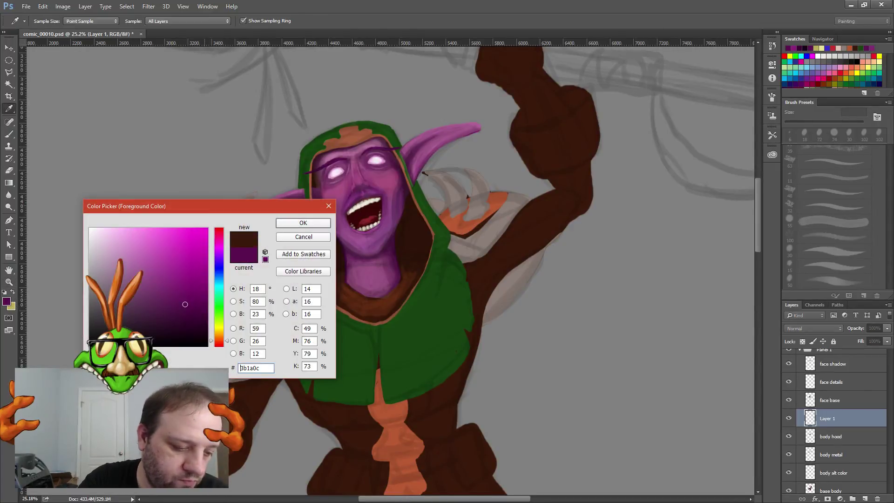
pyautogui.click(300, 224)
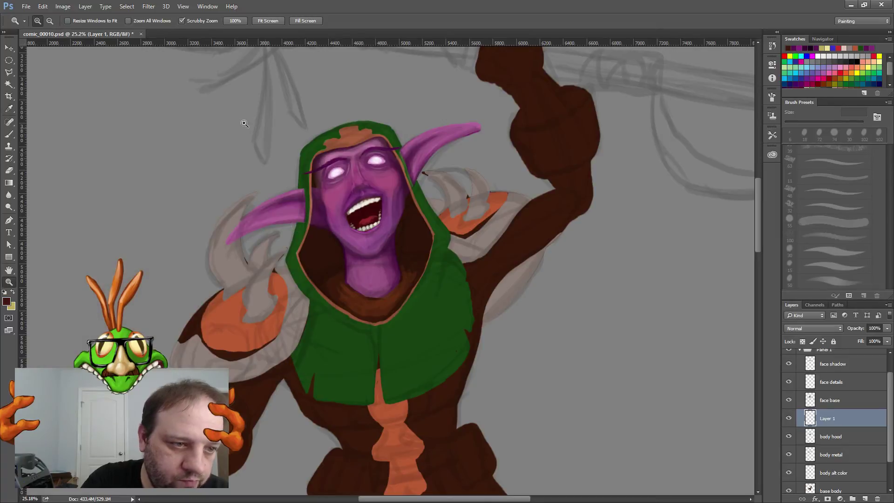
pyautogui.click(10, 135)
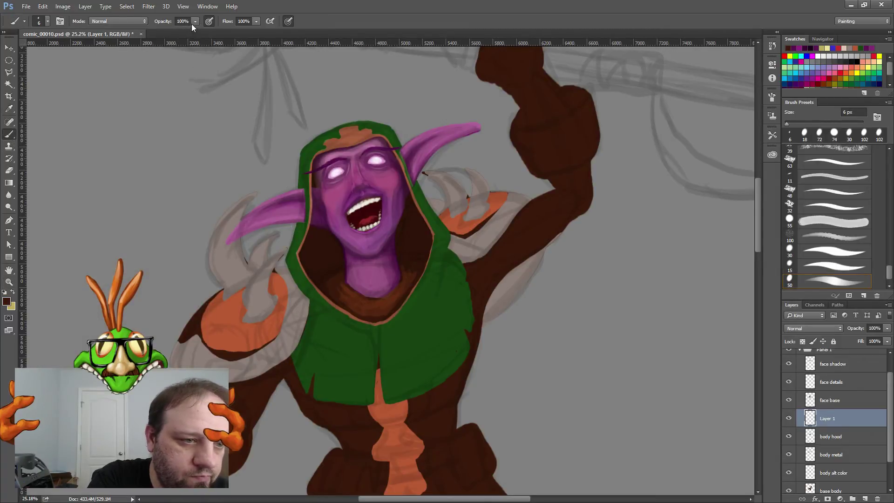
pyautogui.rightClick(357, 340)
pyautogui.click(435, 367)
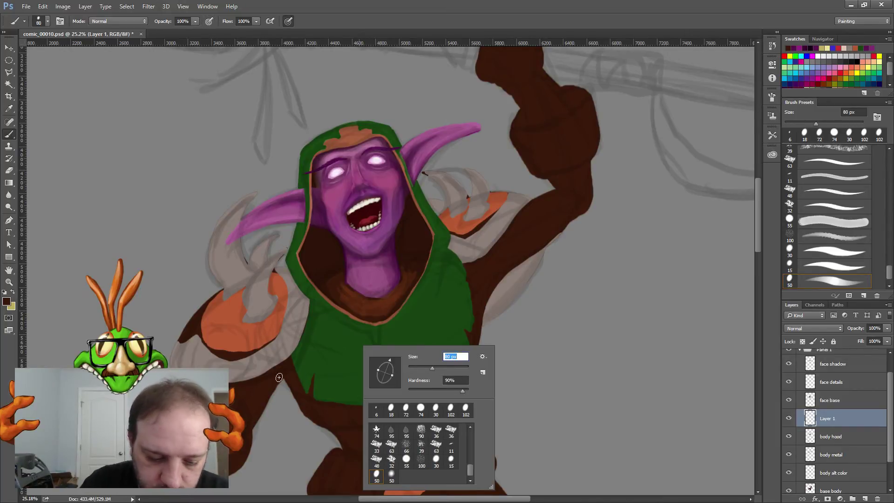
pyautogui.press('Return')
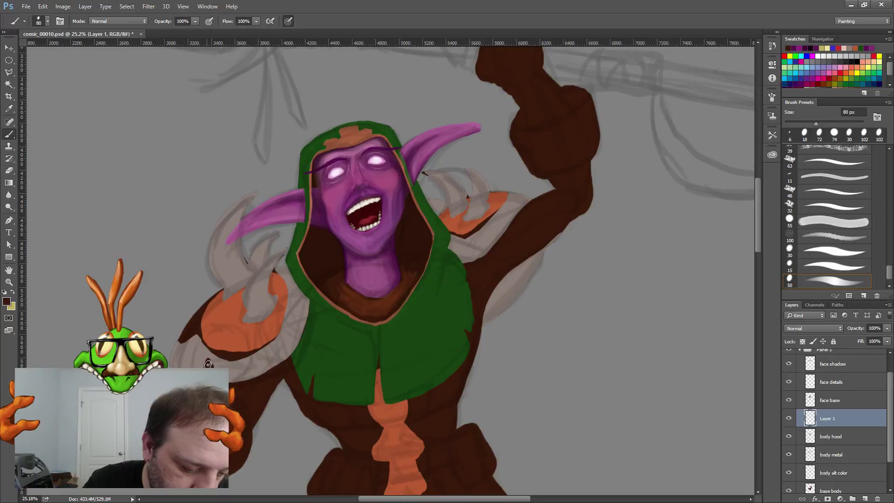
pyautogui.moveTo(201, 357)
pyautogui.mouseDown()
pyautogui.moveTo(200, 337)
pyautogui.moveTo(235, 331)
pyautogui.moveTo(201, 343)
pyautogui.moveTo(245, 343)
pyautogui.moveTo(200, 350)
pyautogui.moveTo(253, 352)
pyautogui.moveTo(203, 357)
pyautogui.moveTo(250, 362)
pyautogui.moveTo(230, 384)
pyautogui.moveTo(248, 355)
pyautogui.moveTo(233, 379)
pyautogui.moveTo(246, 359)
pyautogui.moveTo(238, 332)
pyautogui.moveTo(248, 360)
pyautogui.moveTo(243, 325)
pyautogui.moveTo(247, 348)
pyautogui.mouseUp()
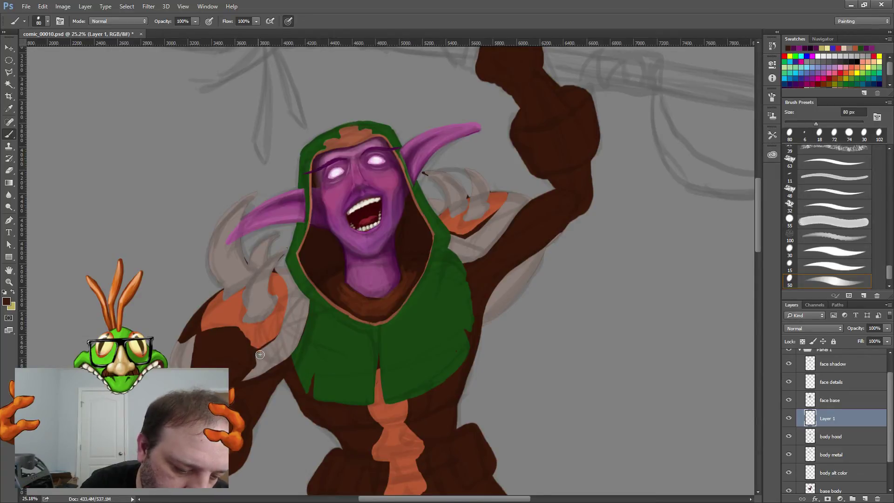
pyautogui.moveTo(257, 345); pyautogui.dragTo(263, 345)
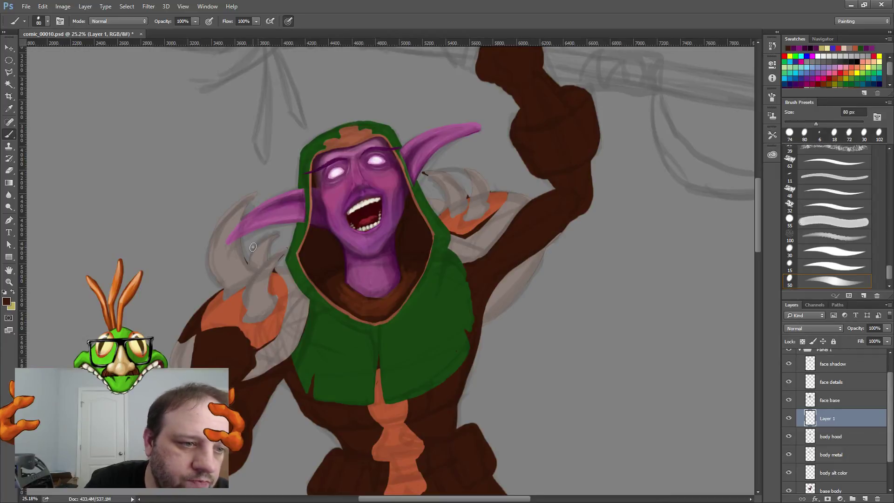
# Step: Set the eraser's opacity to 100% and clean up the edge of the painted fist beside the shoulder pad
pyautogui.click(9, 170)
pyautogui.click(160, 21)
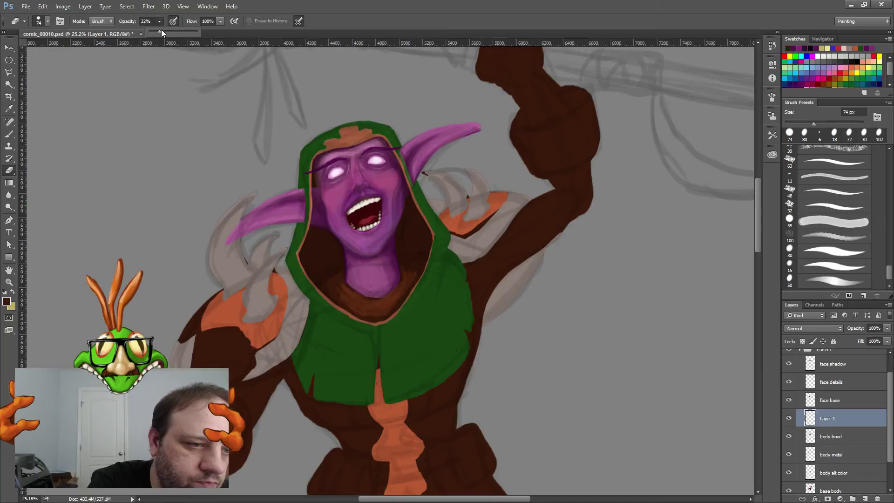
pyautogui.click(257, 345)
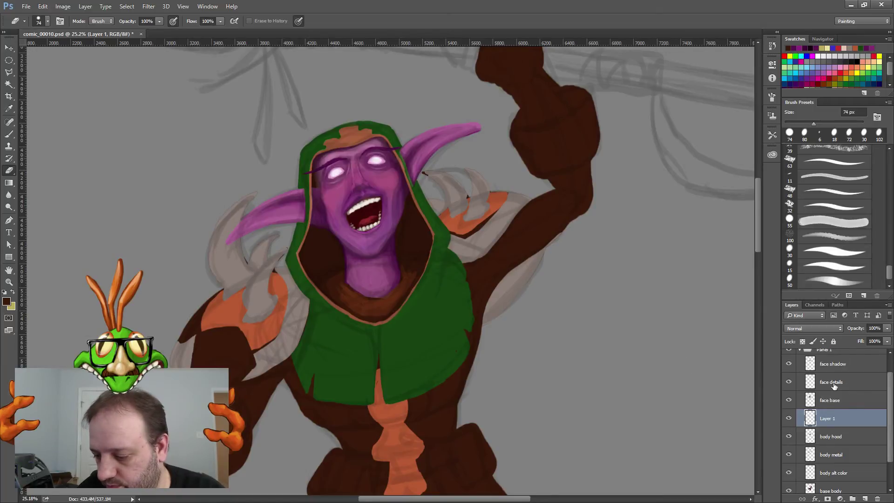
# Step: Rename the fist layer "body fist" and make face details the active layer
pyautogui.doubleClick(828, 419)
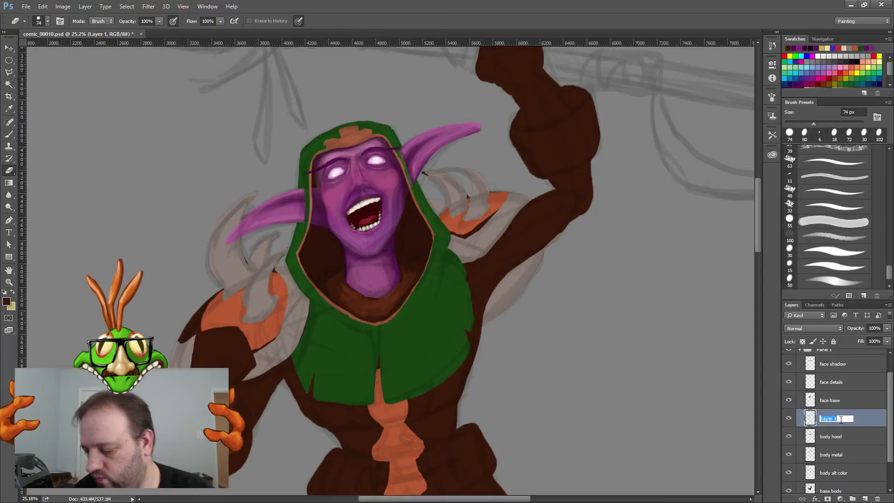
pyautogui.write('bod')
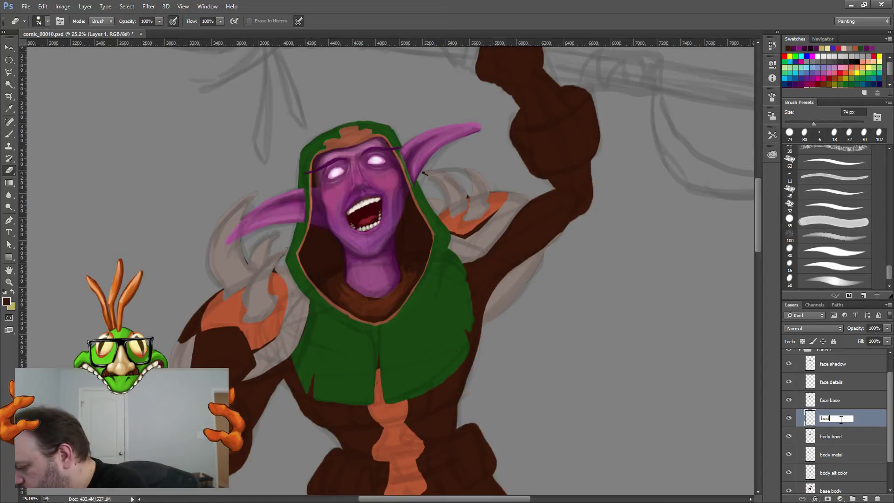
pyautogui.write('y fu')
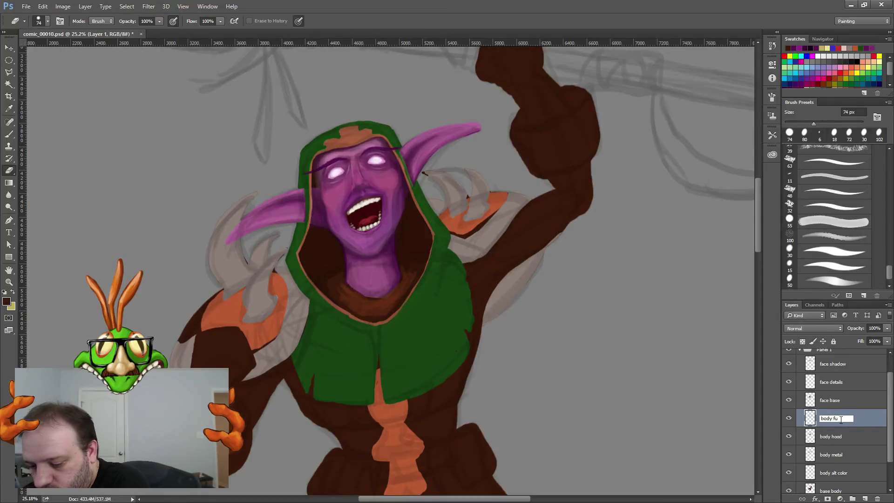
pyautogui.write('ist')
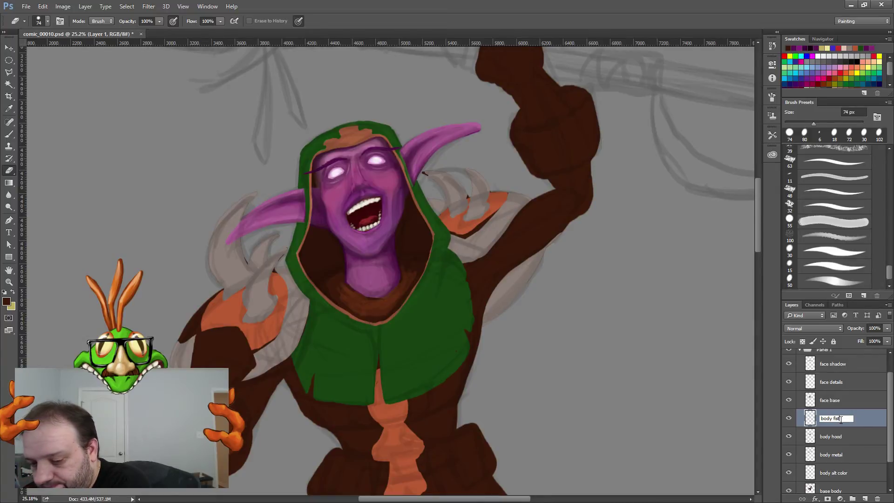
pyautogui.press('Return')
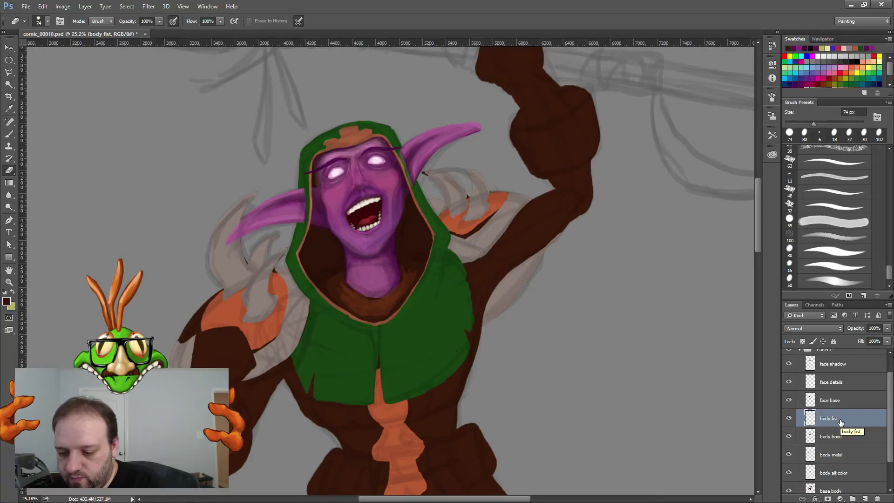
pyautogui.click(843, 385)
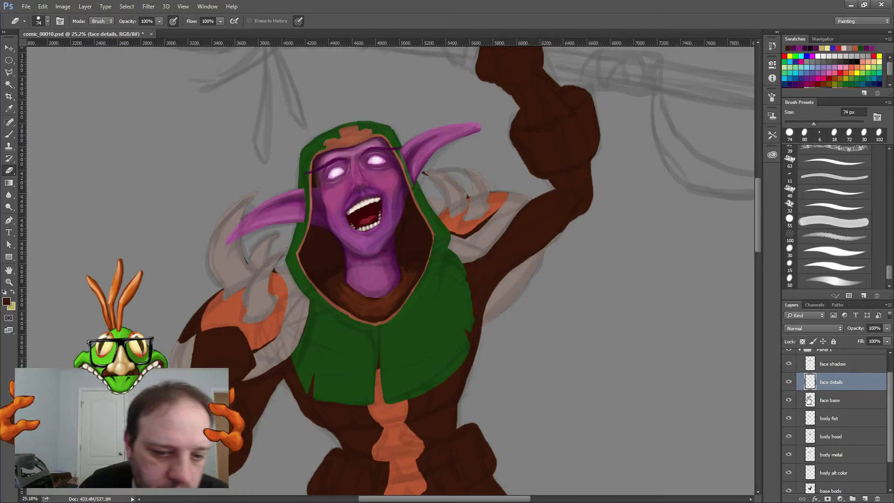
# Step: Reset the colors to black and white and set up the Brush tool at a size of 5 px
pyautogui.click(4, 291)
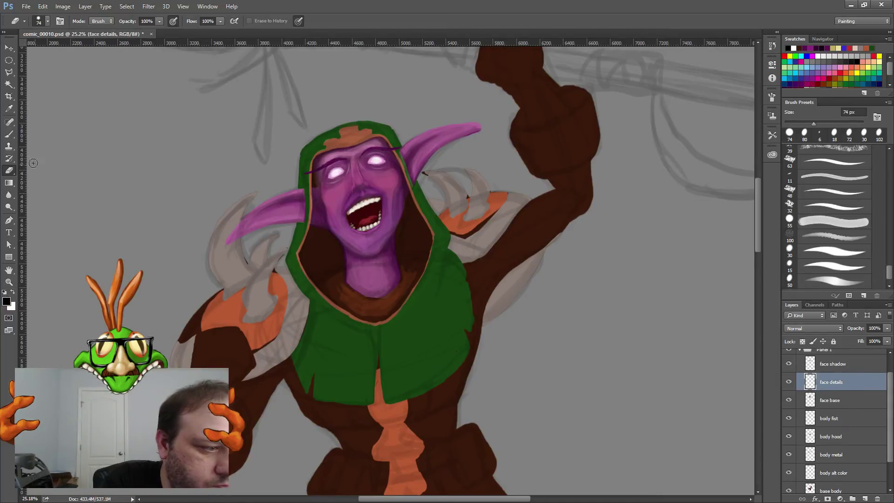
pyautogui.click(9, 134)
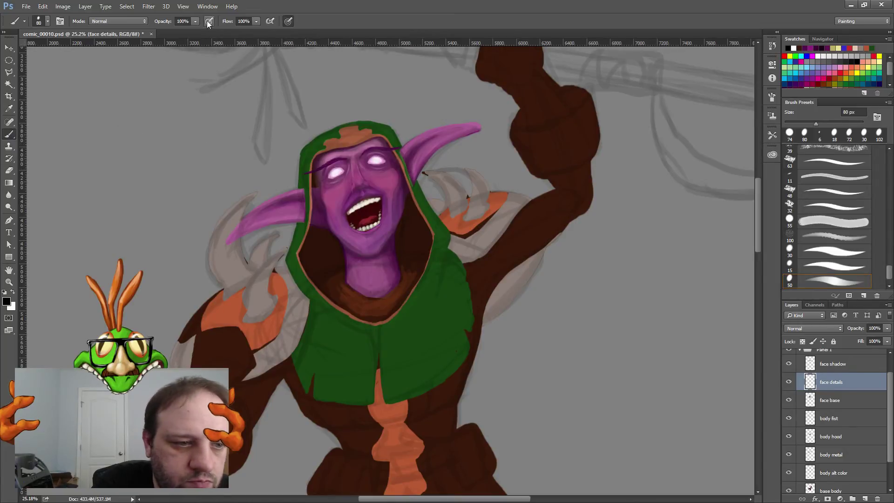
pyautogui.rightClick(507, 229)
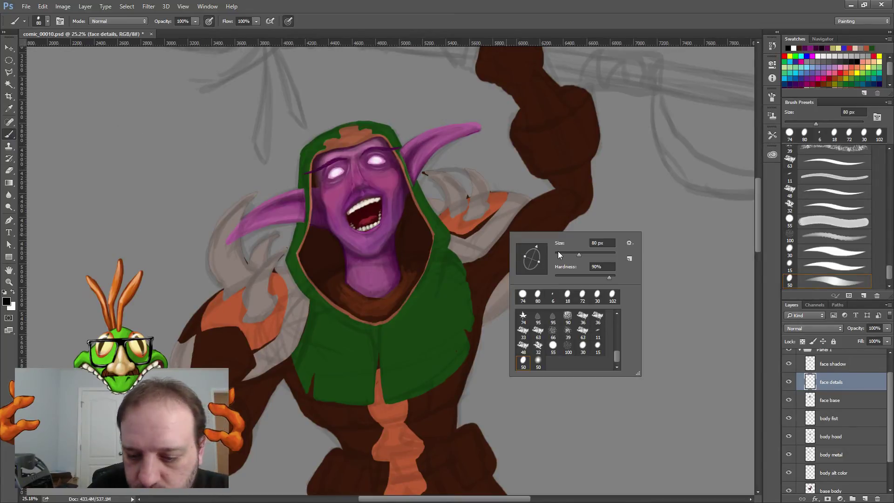
pyautogui.click(557, 253)
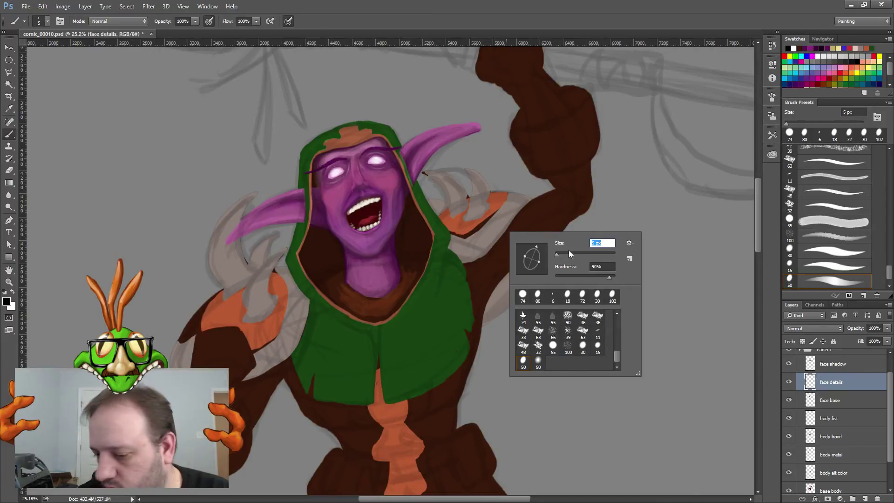
pyautogui.press('Down')
pyautogui.press('Return')
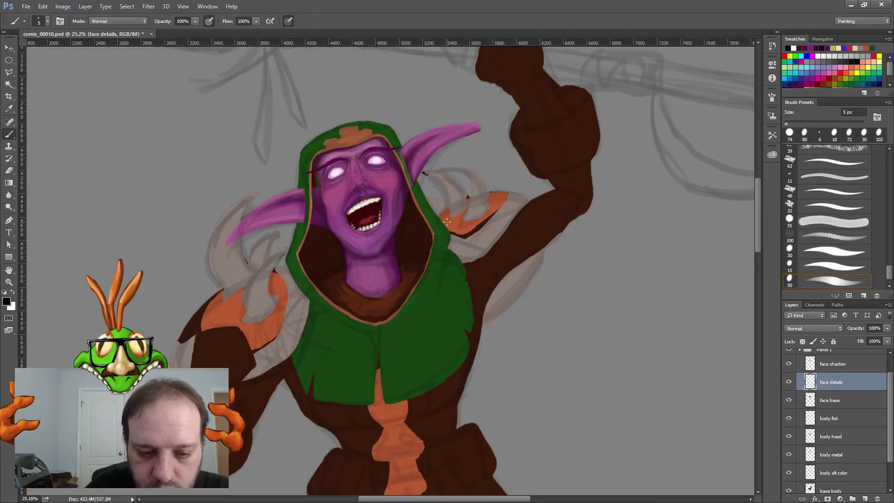
# Step: Draw thin black outlines under the chin and along the edges of both ears on the face details layer
pyautogui.scroll(7, 391, 270)
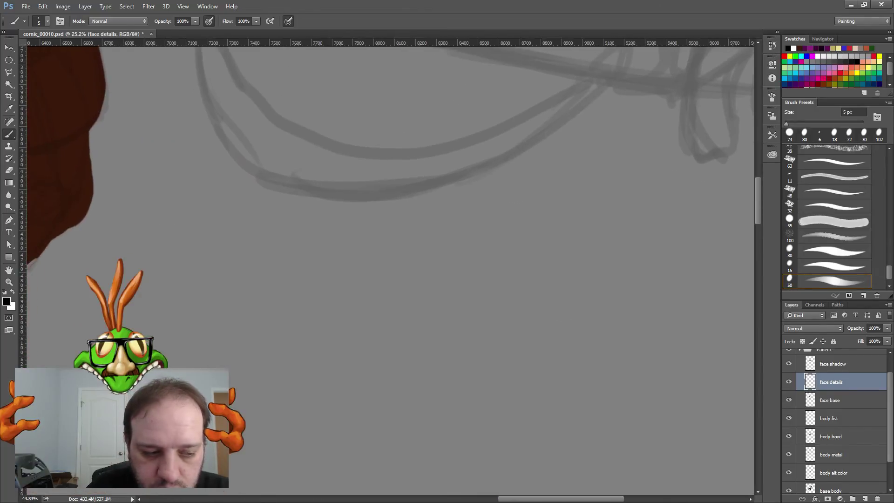
pyautogui.scroll(-2, 390, 270)
pyautogui.scroll(-1, 390, 270)
pyautogui.moveTo(231, 222); pyautogui.dragTo(447, 222)
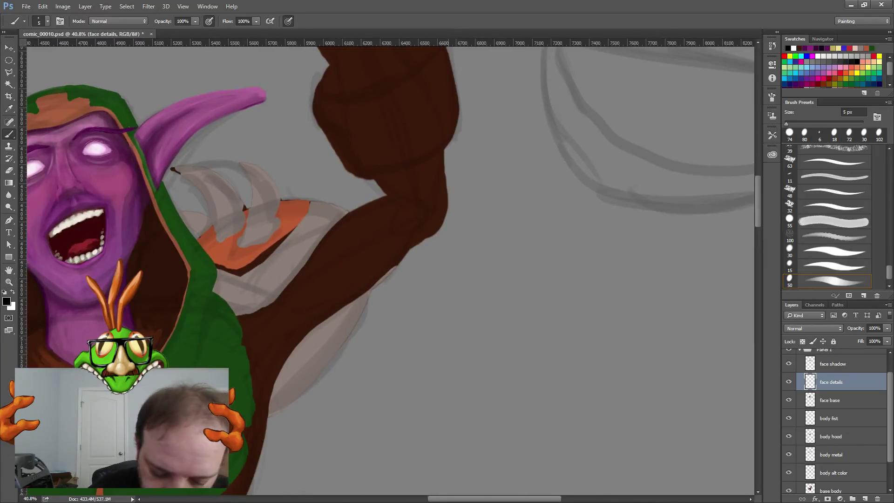
pyautogui.hscroll(7, 390, 269)
pyautogui.hscroll(-10, 390, 270)
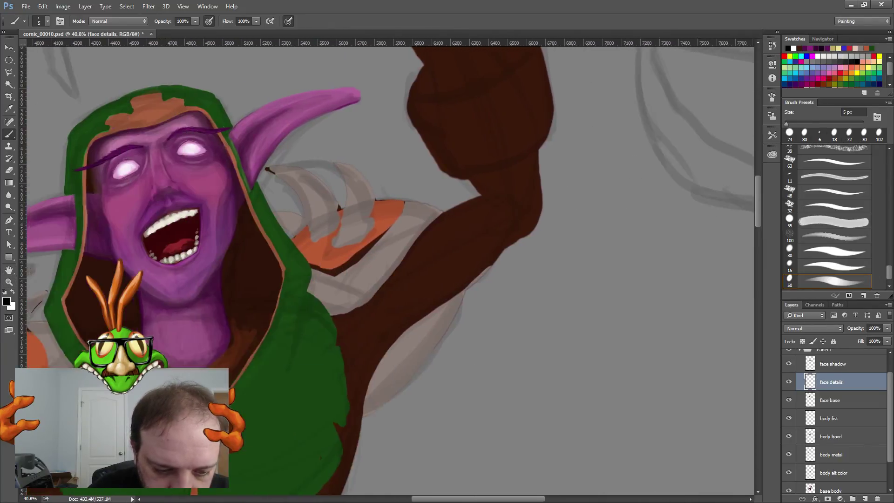
pyautogui.hscroll(-5, 391, 270)
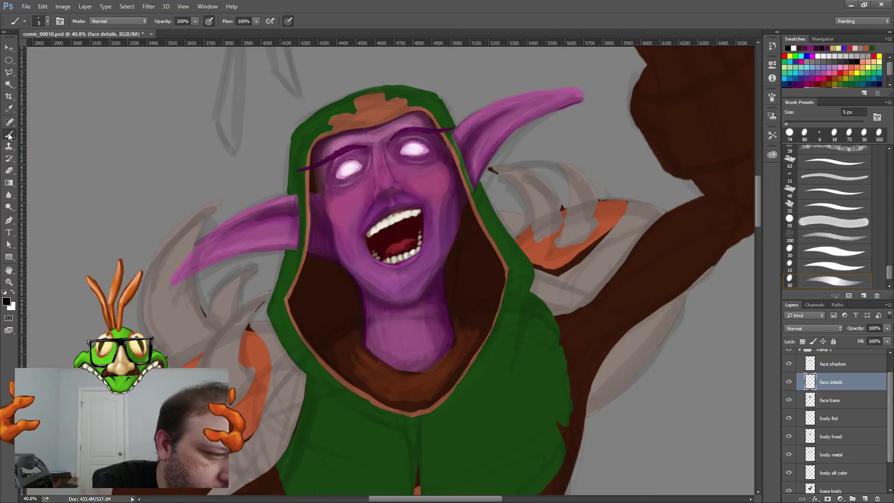
pyautogui.click(403, 307)
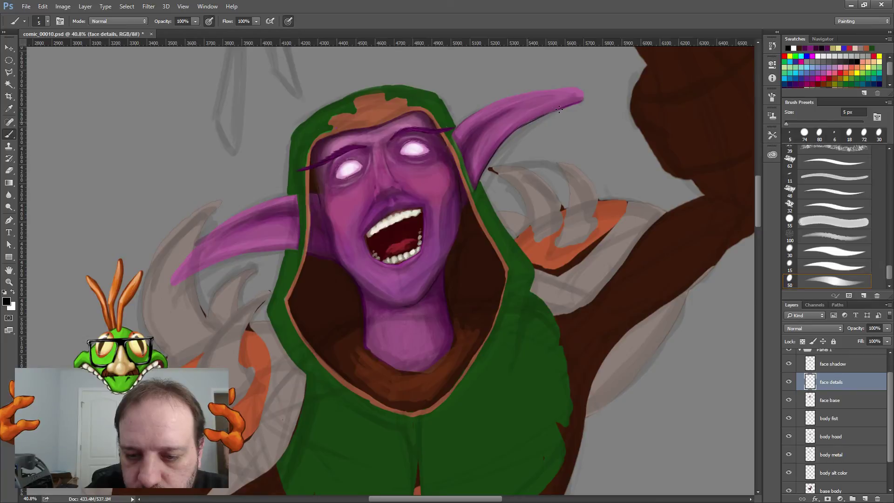
pyautogui.moveTo(573, 106); pyautogui.dragTo(583, 99)
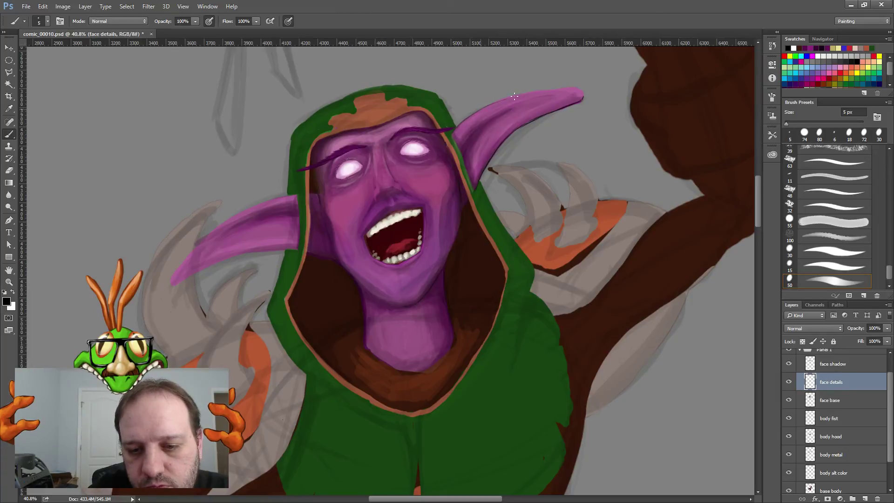
pyautogui.moveTo(534, 90); pyautogui.dragTo(559, 88)
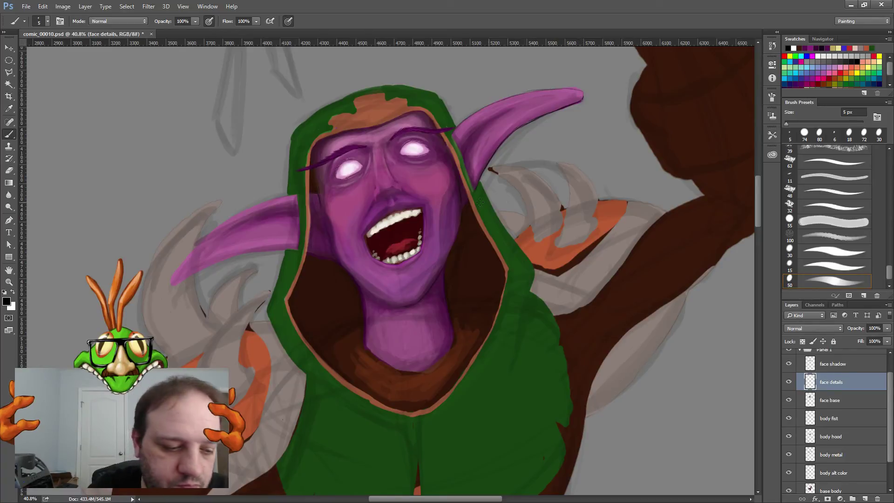
pyautogui.moveTo(180, 263)
pyautogui.mouseDown()
pyautogui.moveTo(174, 277)
pyautogui.moveTo(202, 236)
pyautogui.moveTo(194, 250)
pyautogui.moveTo(229, 217)
pyautogui.moveTo(281, 198)
pyautogui.mouseUp()
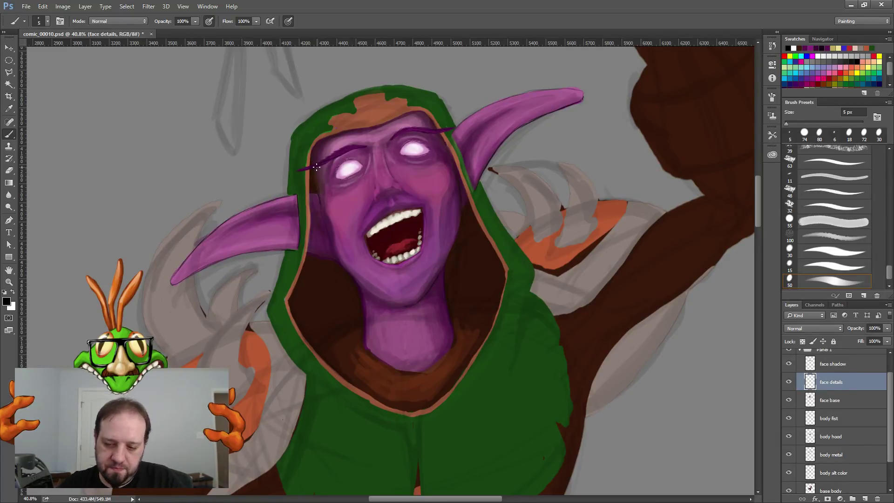
# Step: Hide the face shadow layer and load the face base layer's outline as a selection, with face details as the active layer
pyautogui.click(787, 364)
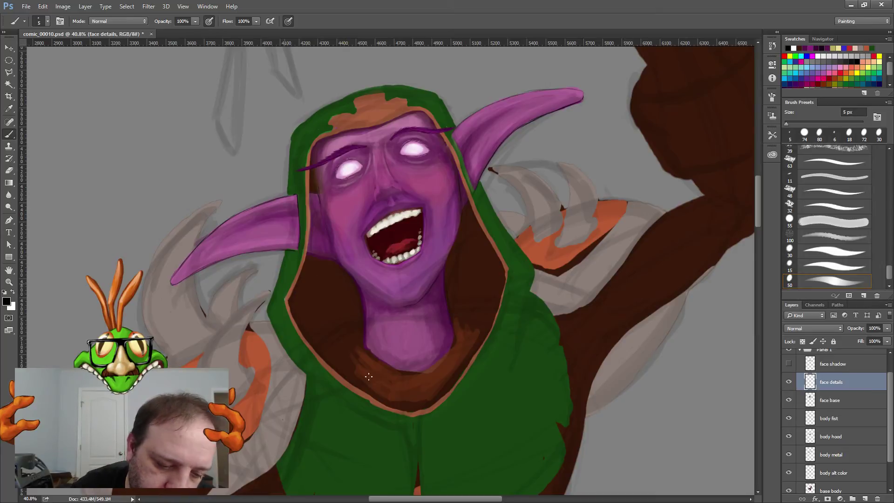
pyautogui.keyDown('ctrl'); pyautogui.click(821, 403); pyautogui.keyUp('ctrl')
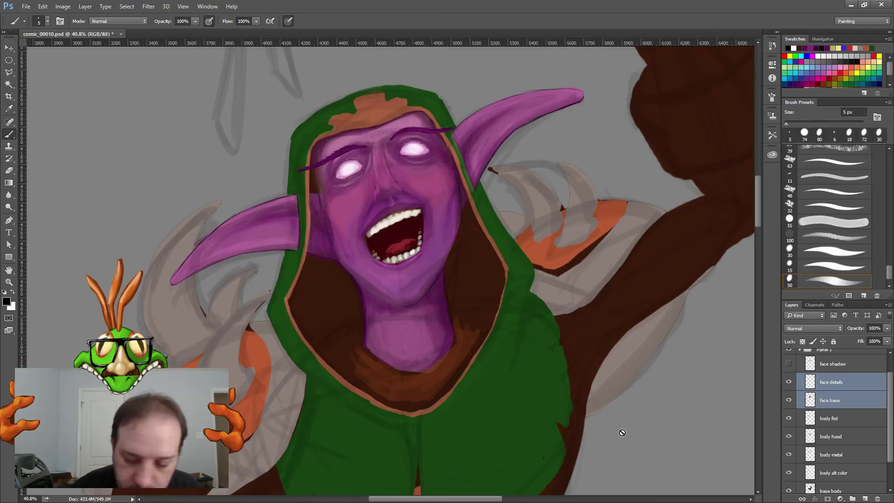
pyautogui.keyDown('ctrl'); pyautogui.click(810, 400); pyautogui.keyUp('ctrl')
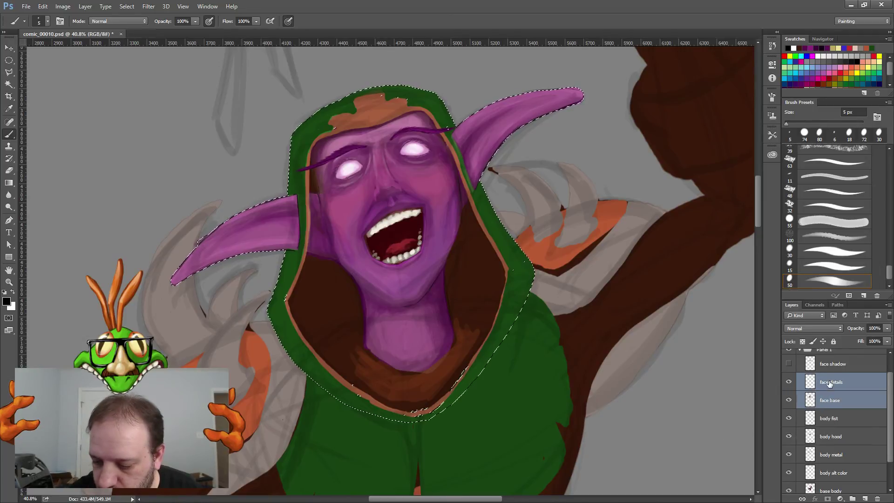
pyautogui.click(829, 383)
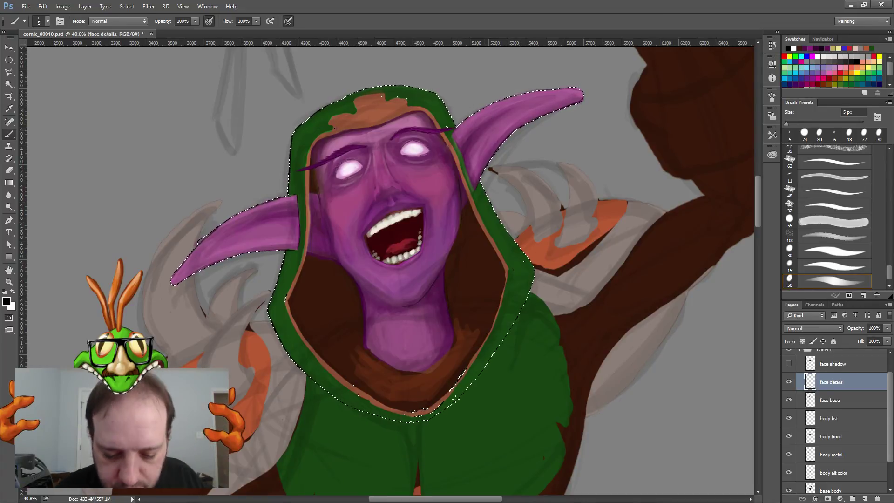
# Step: Trace the hood's outer edge with a thin black line inside the selection and deselect
pyautogui.moveTo(431, 418)
pyautogui.mouseDown()
pyautogui.moveTo(491, 365)
pyautogui.moveTo(477, 377)
pyautogui.moveTo(532, 278)
pyautogui.mouseUp()
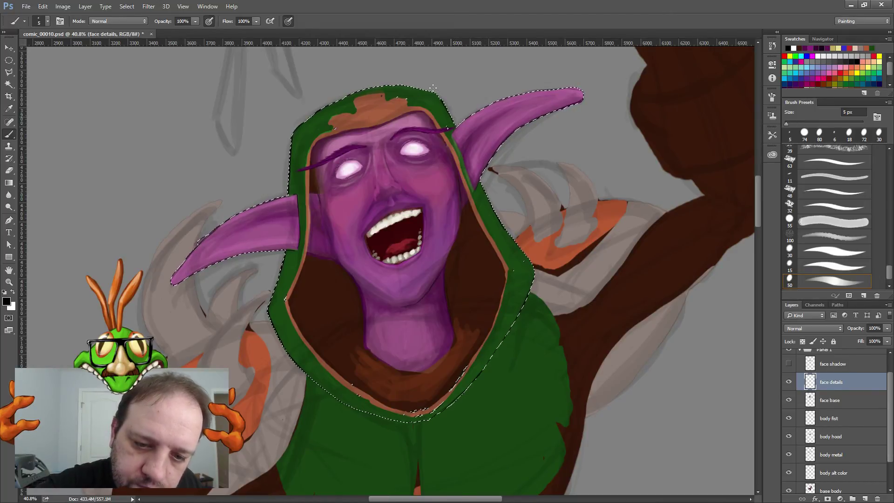
pyautogui.moveTo(433, 88)
pyautogui.mouseDown()
pyautogui.moveTo(423, 115)
pyautogui.moveTo(400, 80)
pyautogui.moveTo(355, 91)
pyautogui.moveTo(405, 85)
pyautogui.mouseUp()
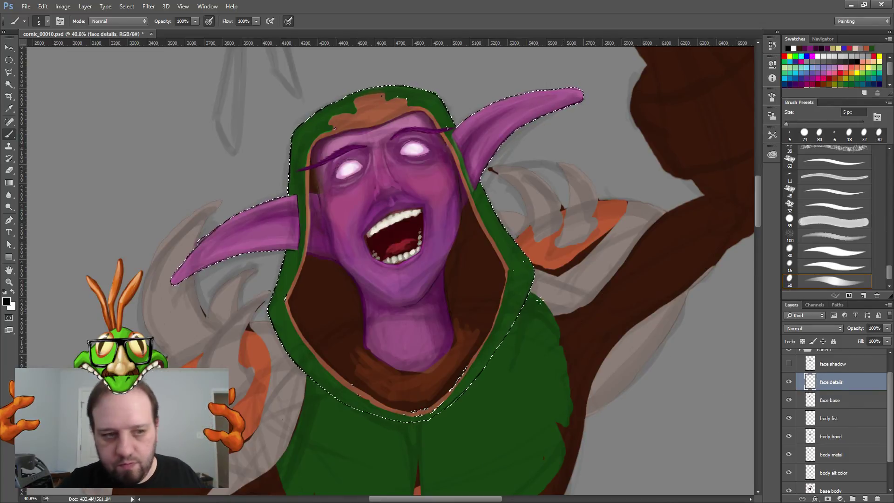
pyautogui.click(126, 6)
pyautogui.click(139, 23)
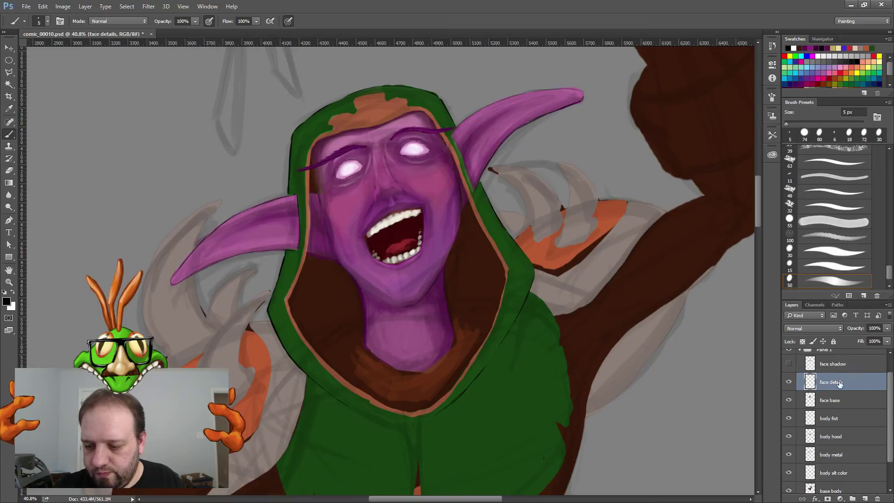
# Step: Show the face shadow layer again and hide the sketch layer
pyautogui.moveTo(891, 420); pyautogui.dragTo(892, 406)
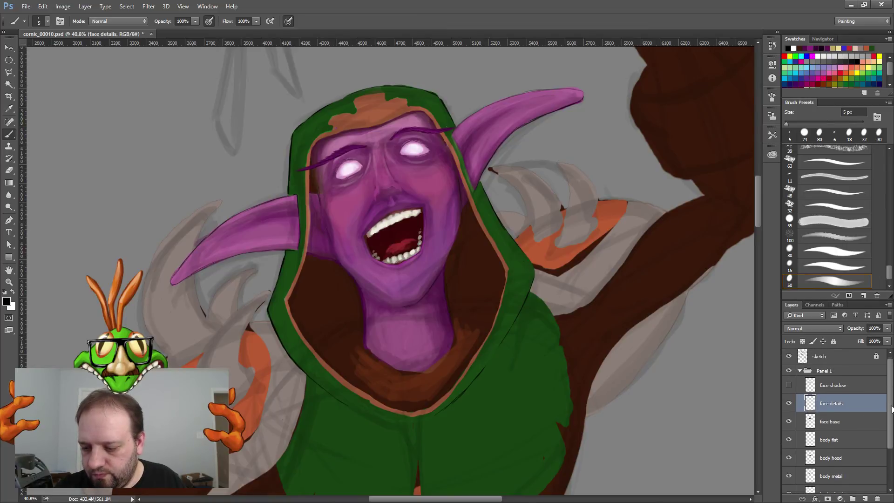
pyautogui.click(788, 385)
pyautogui.click(788, 358)
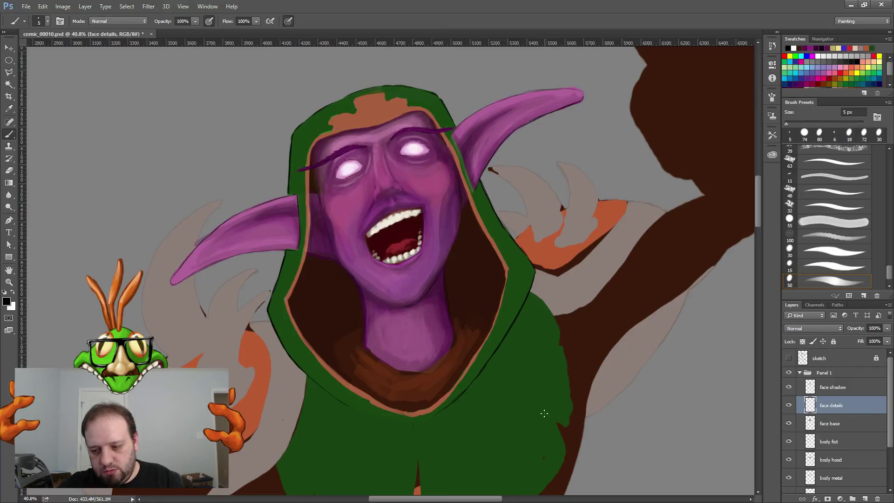
# Step: Make face base the active layer and sample the hood's green as the foreground color, leaving nothing selected
pyautogui.hotkey('alt', '[')
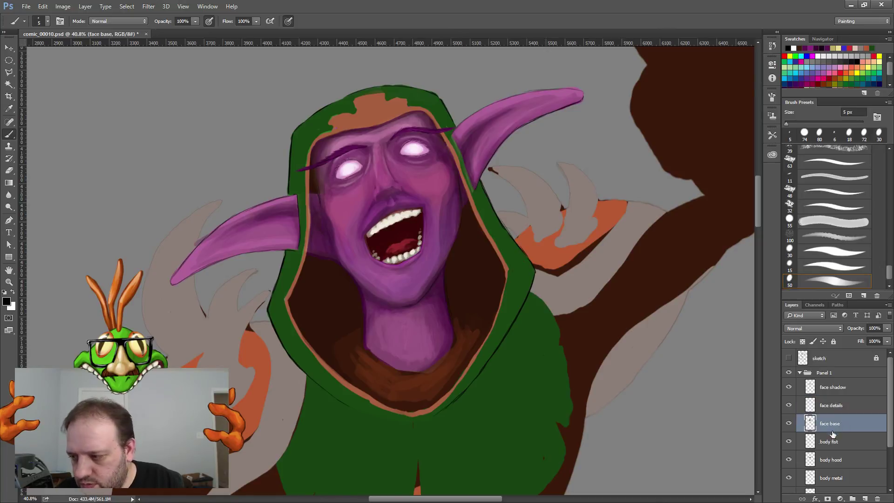
pyautogui.keyDown('ctrl'); pyautogui.click(806, 427); pyautogui.keyUp('ctrl')
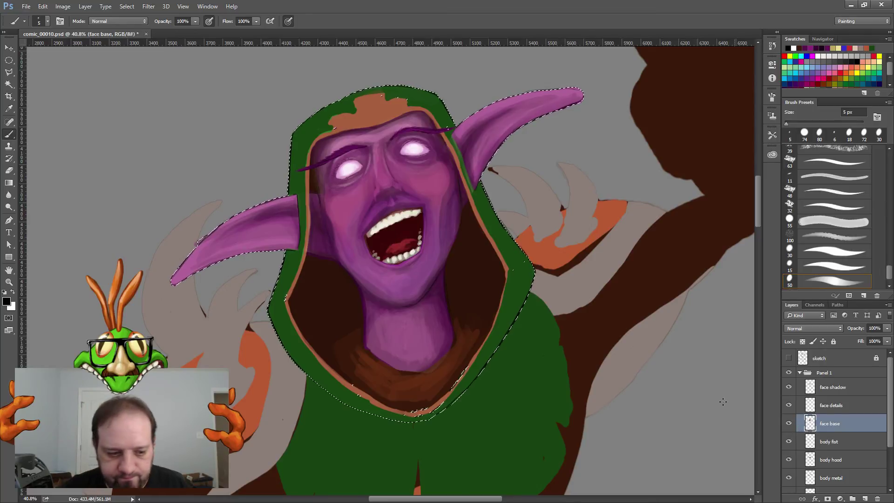
pyautogui.press('alt')
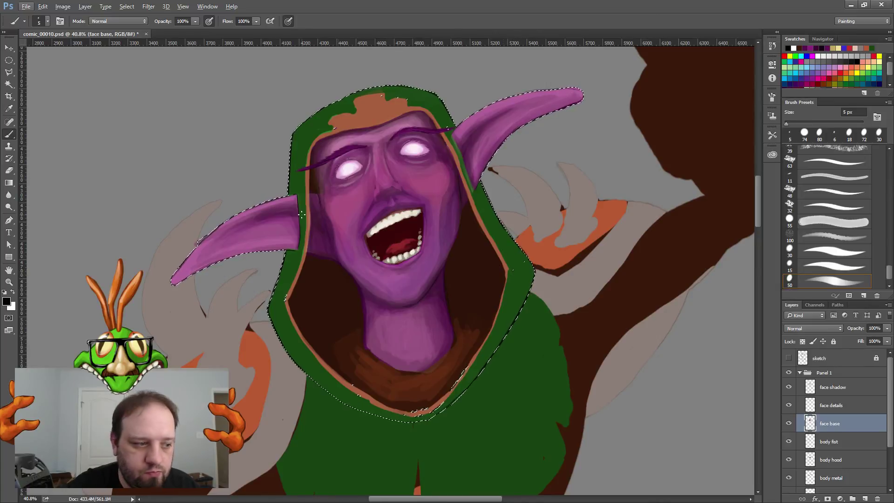
pyautogui.keyDown('alt'); pyautogui.click(510, 300); pyautogui.keyUp('alt')
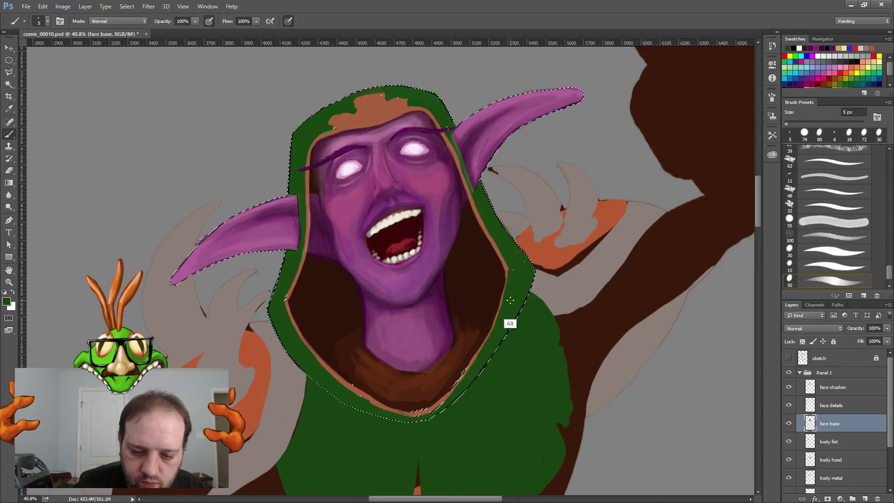
pyautogui.click(127, 6)
pyautogui.click(136, 26)
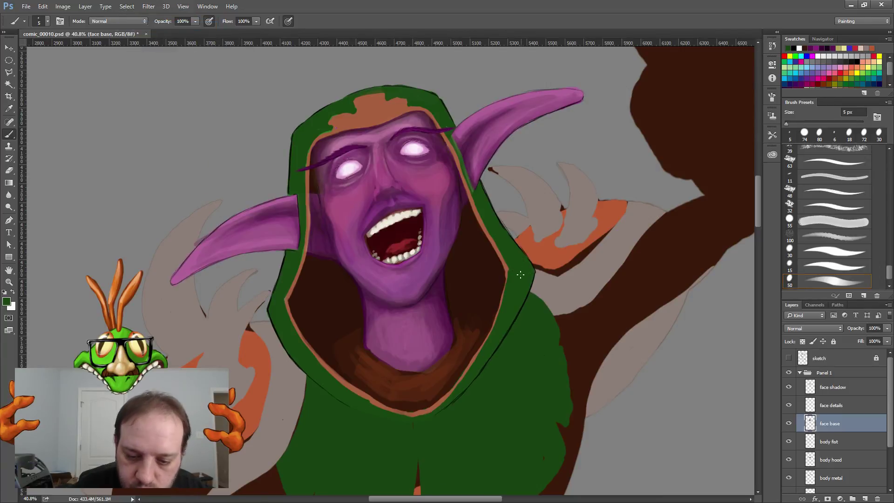
# Step: Load the face base layer's outline as a selection and enlarge the brush to 55 px
pyautogui.rightClick(557, 273)
pyautogui.click(574, 305)
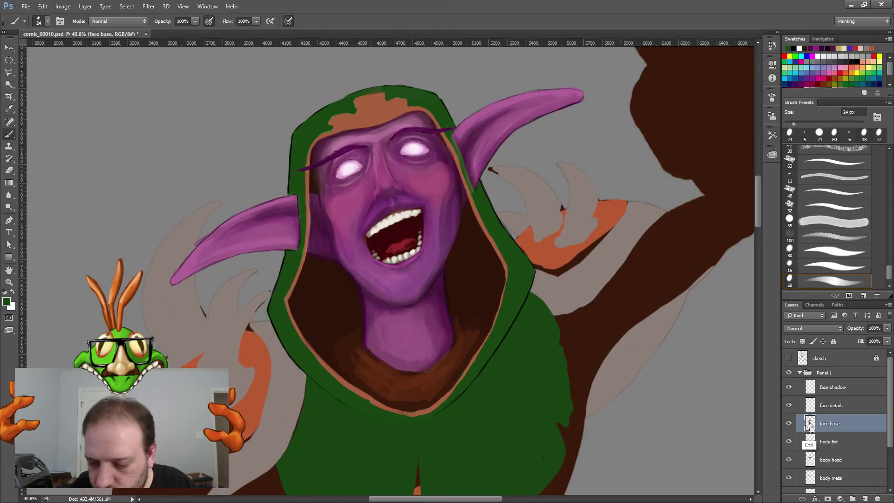
pyautogui.keyDown('ctrl'); pyautogui.click(810, 426); pyautogui.keyUp('ctrl')
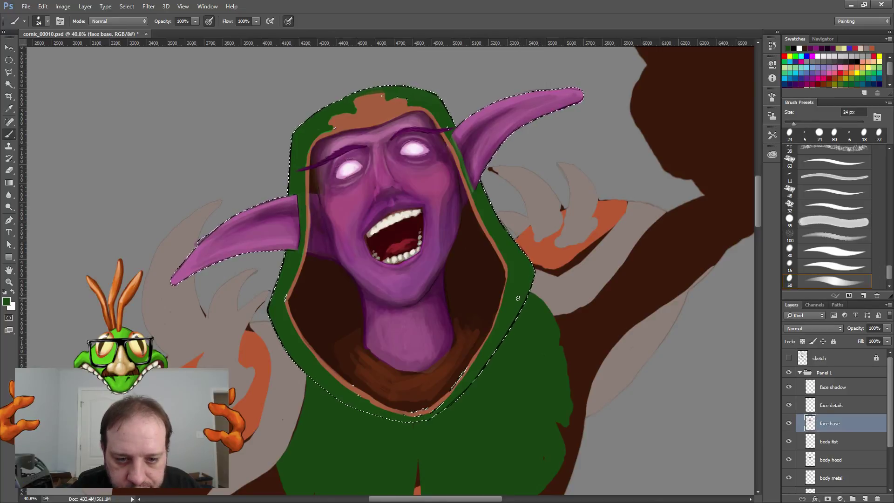
pyautogui.rightClick(519, 300)
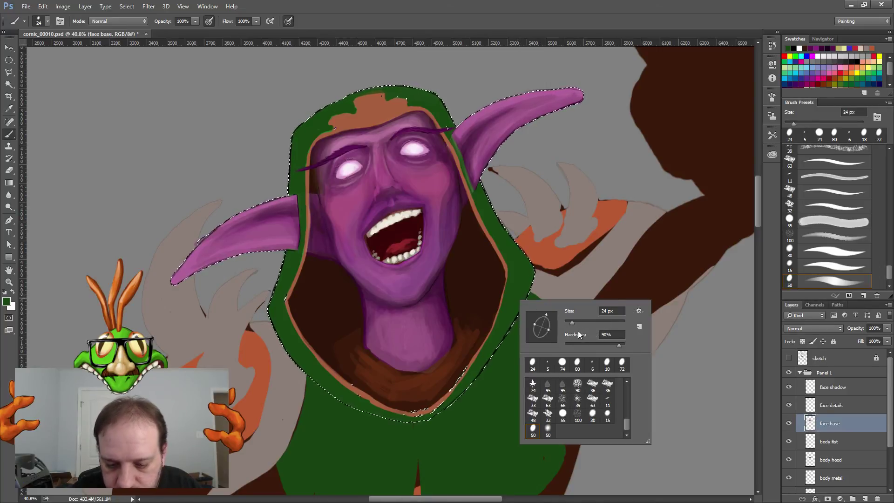
pyautogui.moveTo(571, 322); pyautogui.dragTo(579, 321)
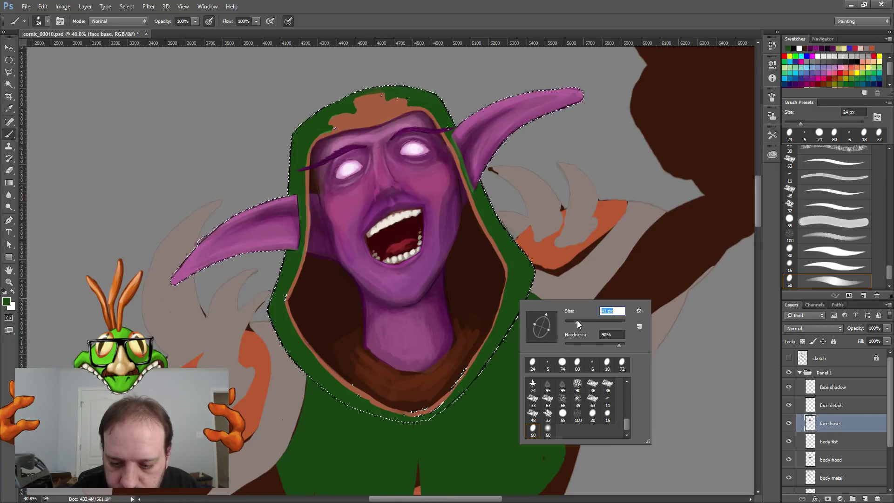
# Step: Choose a darker green and shade the hood's right side from its lower tip up toward the ear
pyautogui.click(7, 302)
pyautogui.click(8, 301)
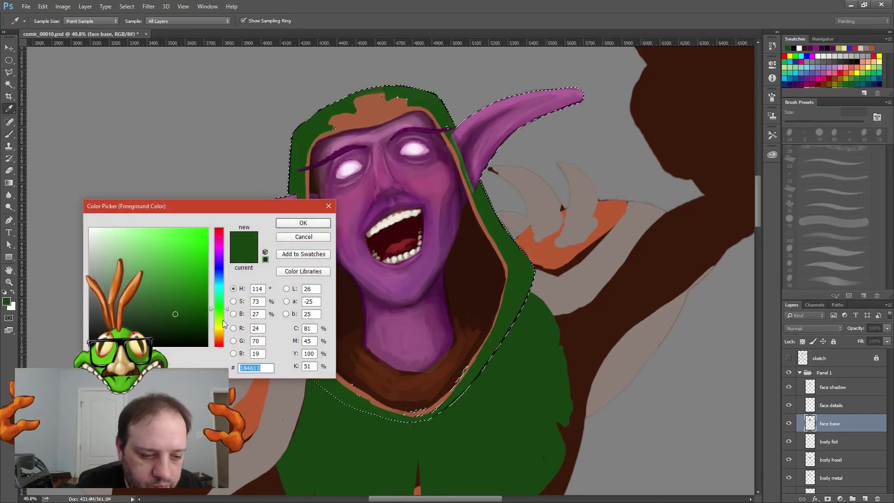
pyautogui.moveTo(192, 308); pyautogui.dragTo(187, 327)
pyautogui.click(303, 223)
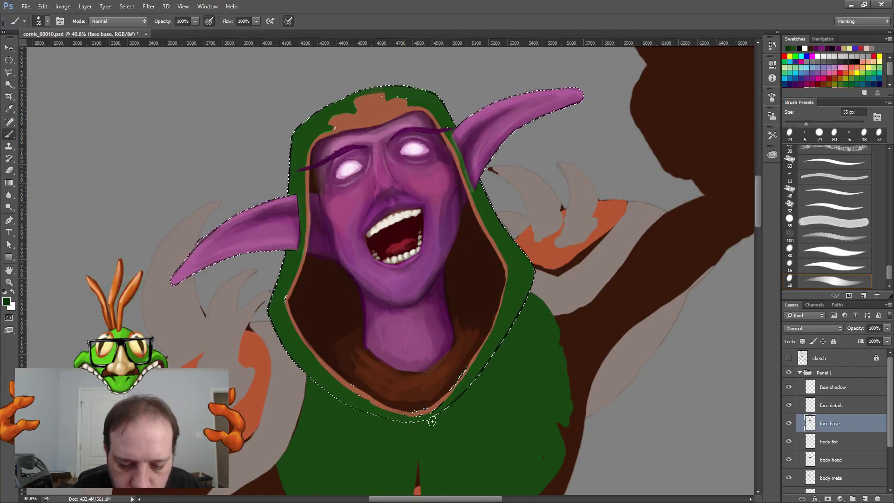
pyautogui.moveTo(432, 421)
pyautogui.mouseDown()
pyautogui.moveTo(510, 336)
pyautogui.moveTo(415, 428)
pyautogui.moveTo(456, 393)
pyautogui.moveTo(527, 292)
pyautogui.moveTo(462, 392)
pyautogui.moveTo(527, 290)
pyautogui.moveTo(451, 398)
pyautogui.moveTo(532, 268)
pyautogui.moveTo(501, 340)
pyautogui.moveTo(504, 332)
pyautogui.moveTo(473, 380)
pyautogui.moveTo(517, 308)
pyautogui.moveTo(528, 260)
pyautogui.moveTo(496, 328)
pyautogui.moveTo(507, 288)
pyautogui.mouseUp()
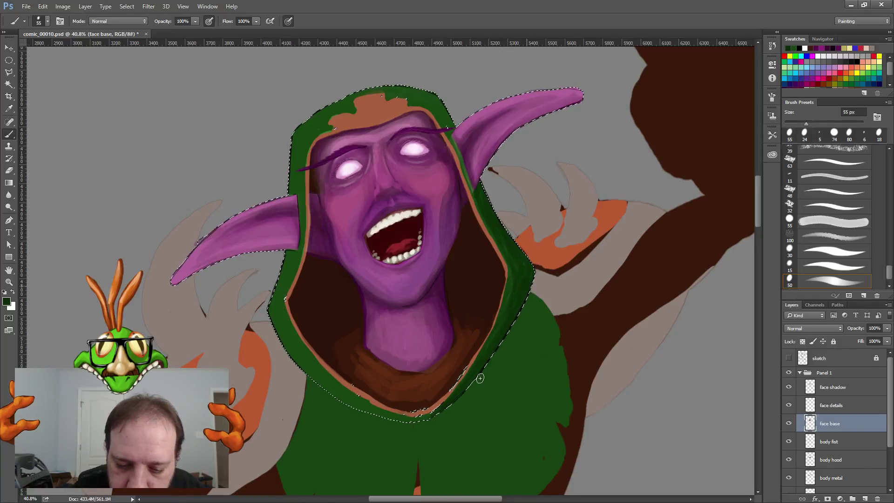
pyautogui.moveTo(445, 403); pyautogui.dragTo(429, 417)
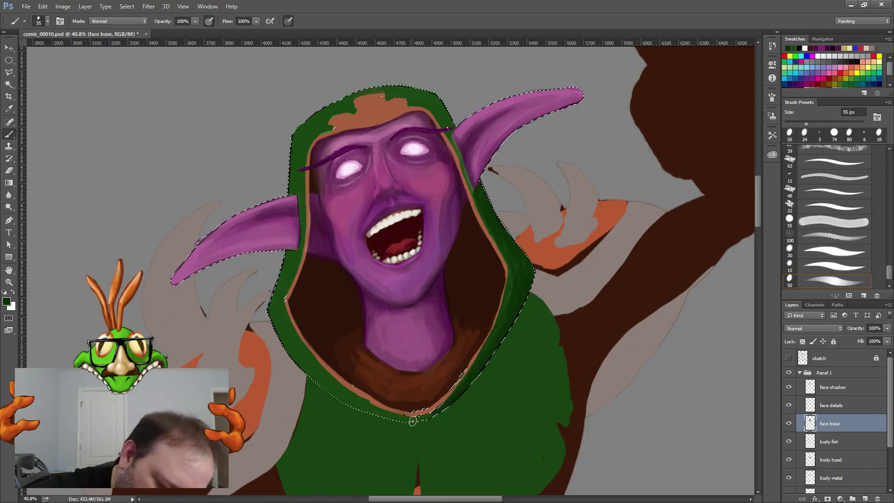
# Step: Shade the hood's lower-left edge with the darker green, working up from the bottom tip along the left side
pyautogui.moveTo(297, 367); pyautogui.dragTo(286, 344)
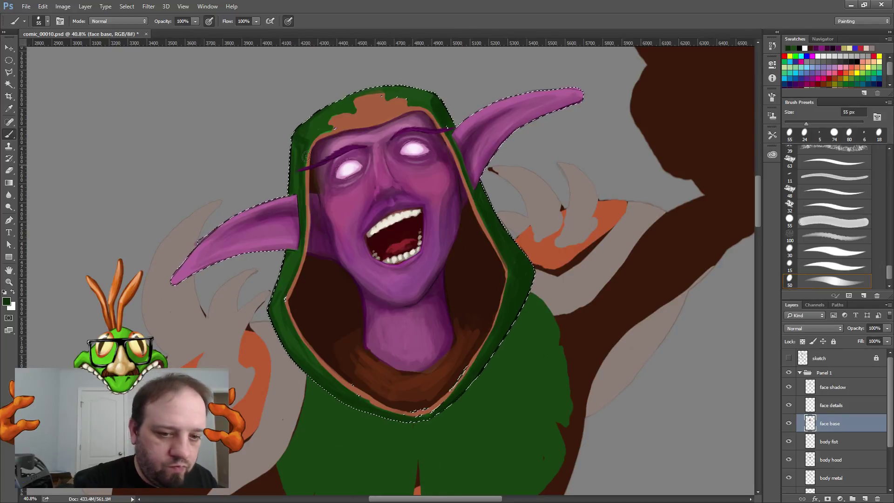
# Step: Choose the lighter green 42853a and paint highlights along the hood's left side, from the upper corner down to the lower edge
pyautogui.keyDown('alt'); pyautogui.click(415, 94); pyautogui.keyUp('alt')
pyautogui.click(7, 301)
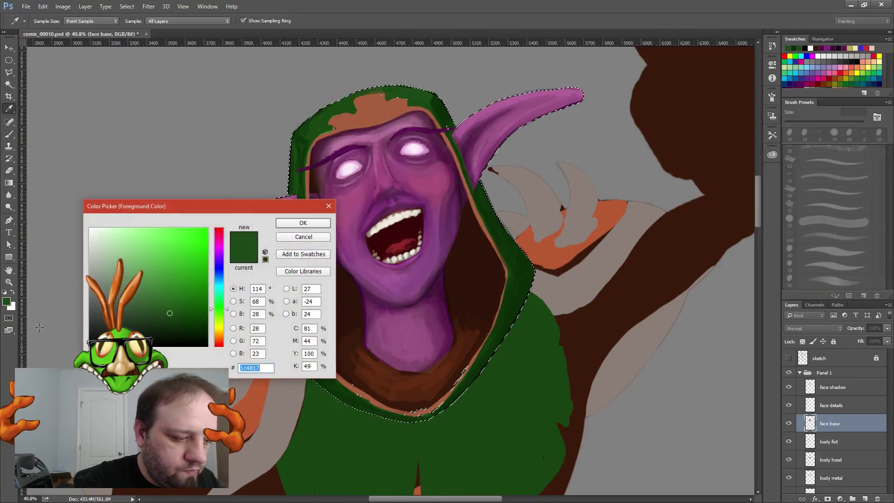
pyautogui.click(157, 294)
pyautogui.click(156, 285)
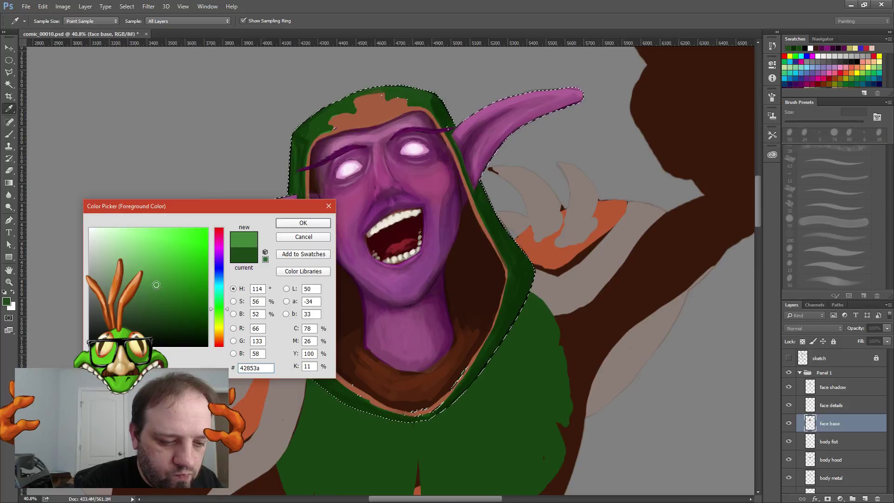
pyautogui.click(302, 222)
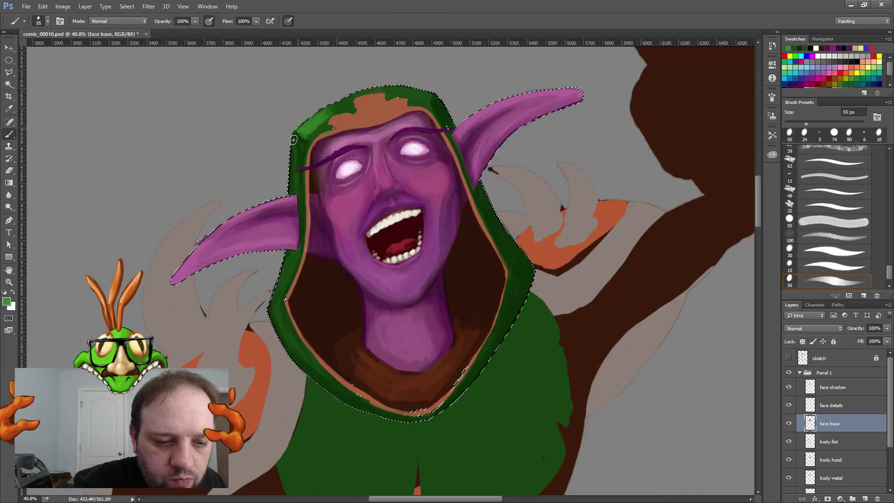
pyautogui.moveTo(295, 163); pyautogui.dragTo(292, 194)
pyautogui.moveTo(295, 142)
pyautogui.mouseDown()
pyautogui.moveTo(303, 235)
pyautogui.moveTo(305, 143)
pyautogui.moveTo(295, 177)
pyautogui.moveTo(296, 143)
pyautogui.moveTo(303, 152)
pyautogui.moveTo(310, 133)
pyautogui.moveTo(328, 127)
pyautogui.mouseUp()
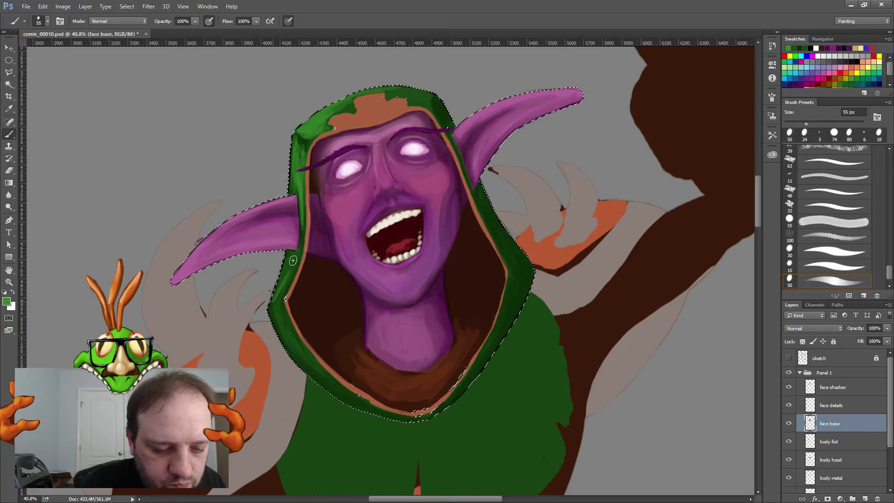
pyautogui.moveTo(290, 275)
pyautogui.mouseDown()
pyautogui.moveTo(274, 312)
pyautogui.moveTo(284, 342)
pyautogui.moveTo(290, 351)
pyautogui.moveTo(286, 267)
pyautogui.moveTo(316, 354)
pyautogui.moveTo(303, 363)
pyautogui.moveTo(343, 395)
pyautogui.mouseUp()
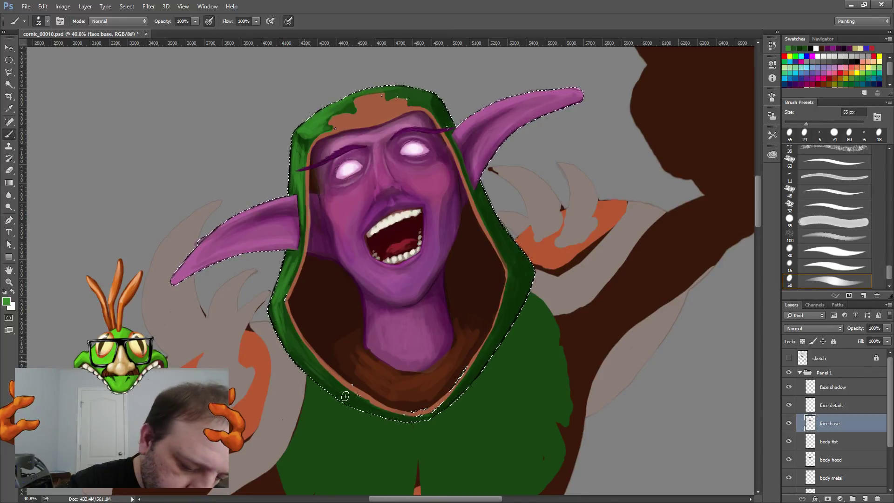
pyautogui.keyDown('alt'); pyautogui.click(291, 328); pyautogui.keyUp('alt')
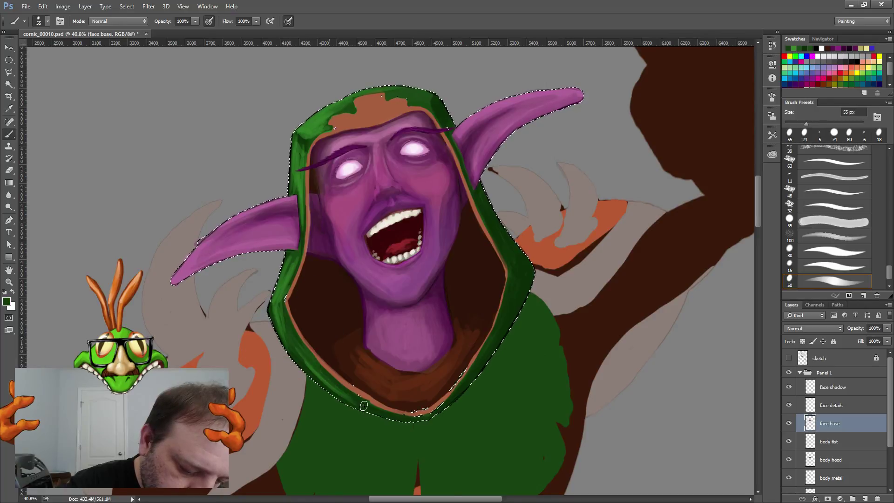
# Step: Clear the selection around the face and hood and save the comic file
pyautogui.click(584, 498)
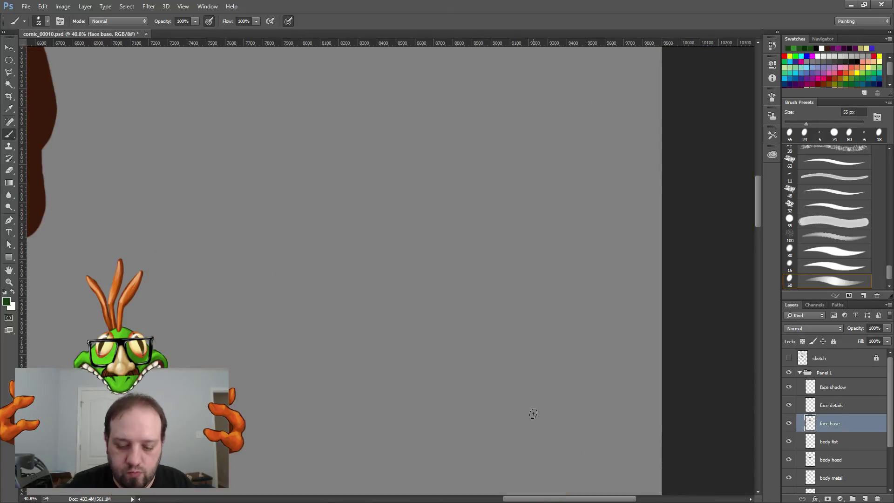
pyautogui.moveTo(533, 499); pyautogui.dragTo(445, 496)
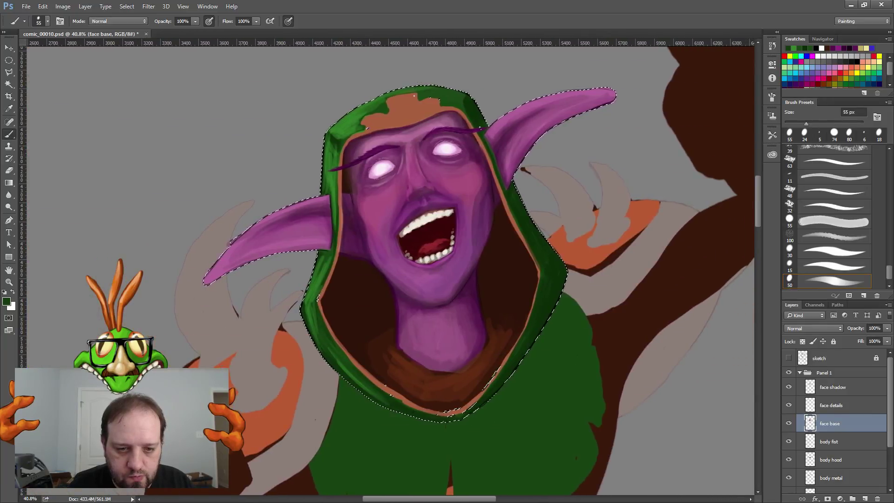
pyautogui.click(126, 6)
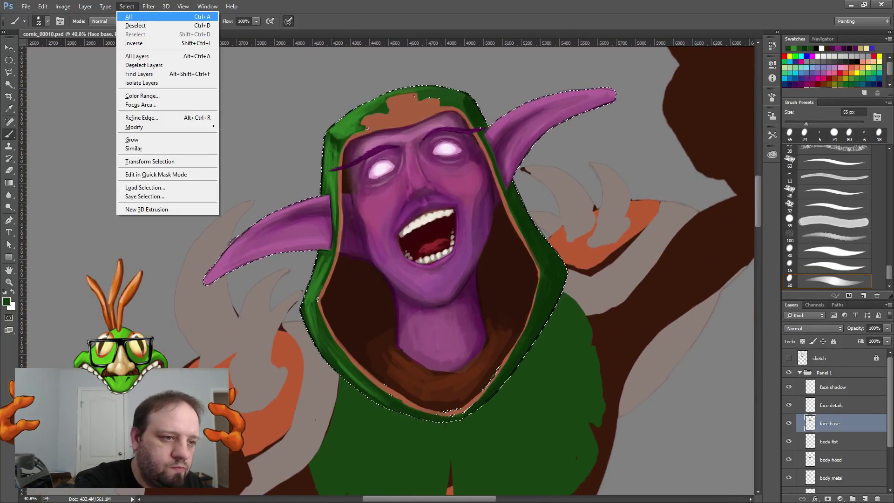
pyautogui.click(131, 19)
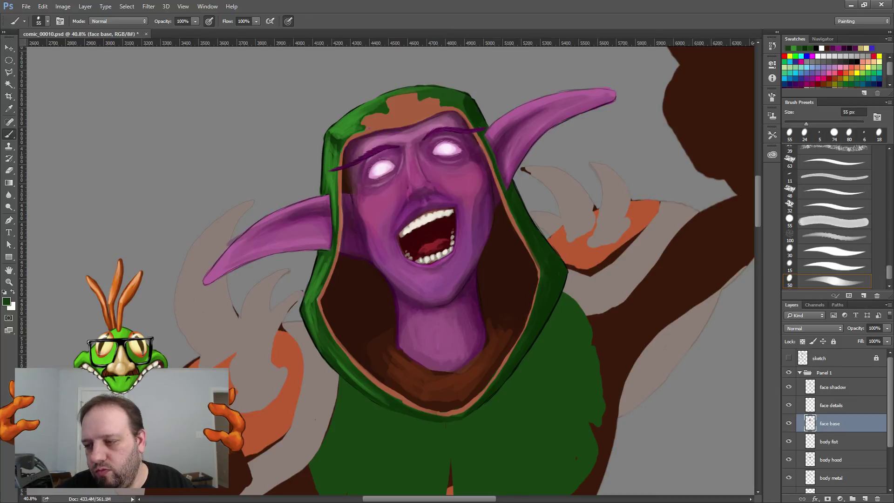
pyautogui.hotkey('ctrl', 's')
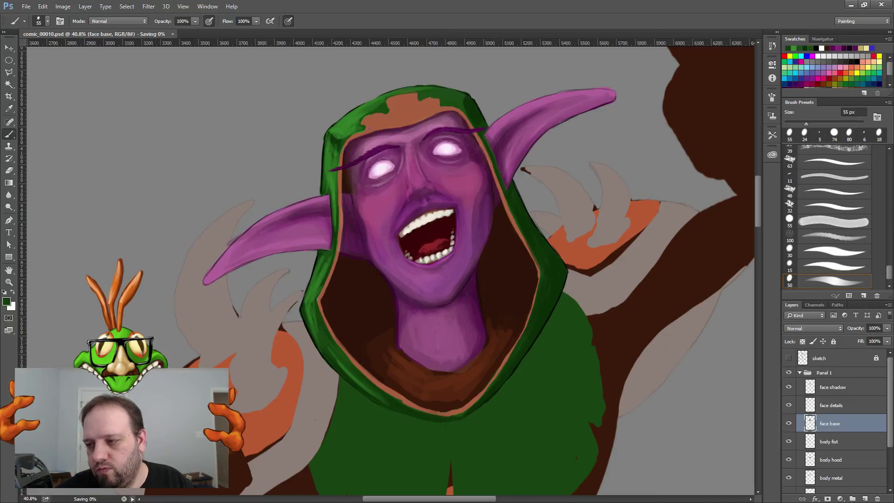